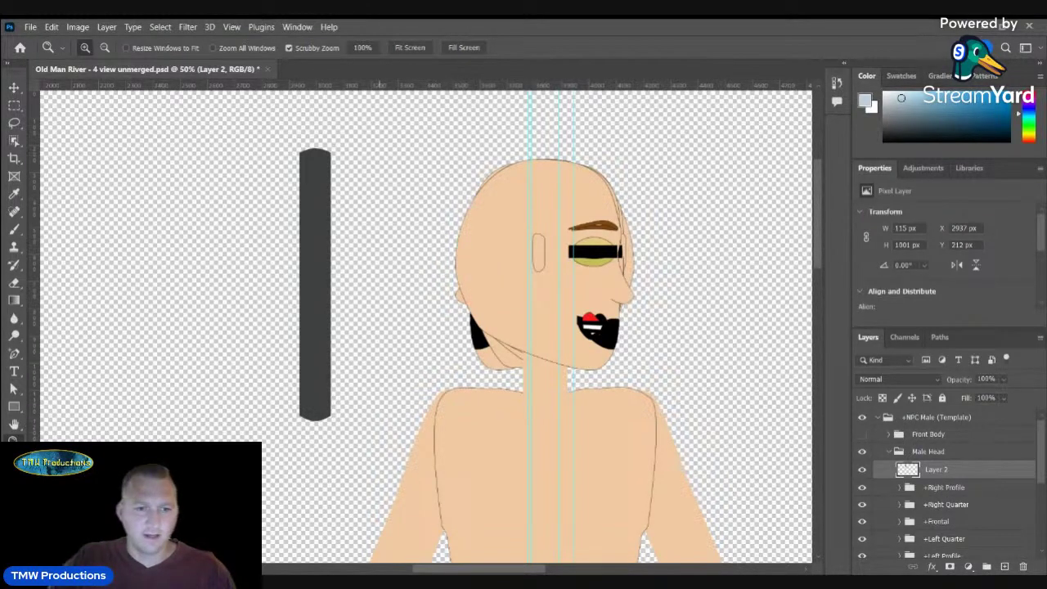
- Move Layer 2, the dark grey bar, out of the Male Head group to the top of the +NPC Male (Template) group
left_click(378, 460, "alt")
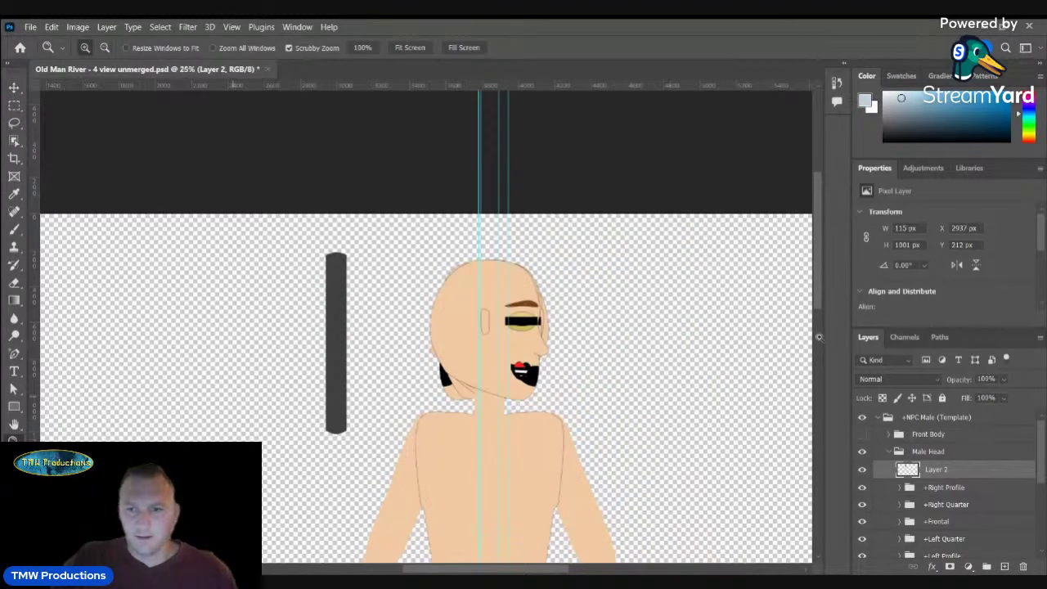
left_click_drag(818, 299, 817, 318)
key("v")
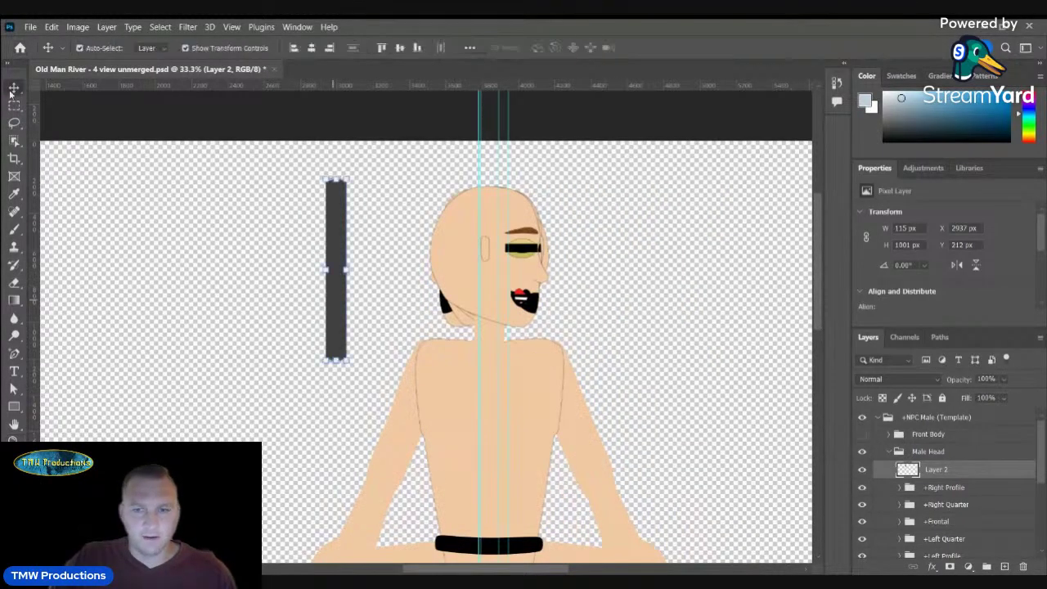
left_click_drag(953, 475, 933, 424)
- Rename Layer 2 as "Weight barbell" and hide it
double_click(926, 435)
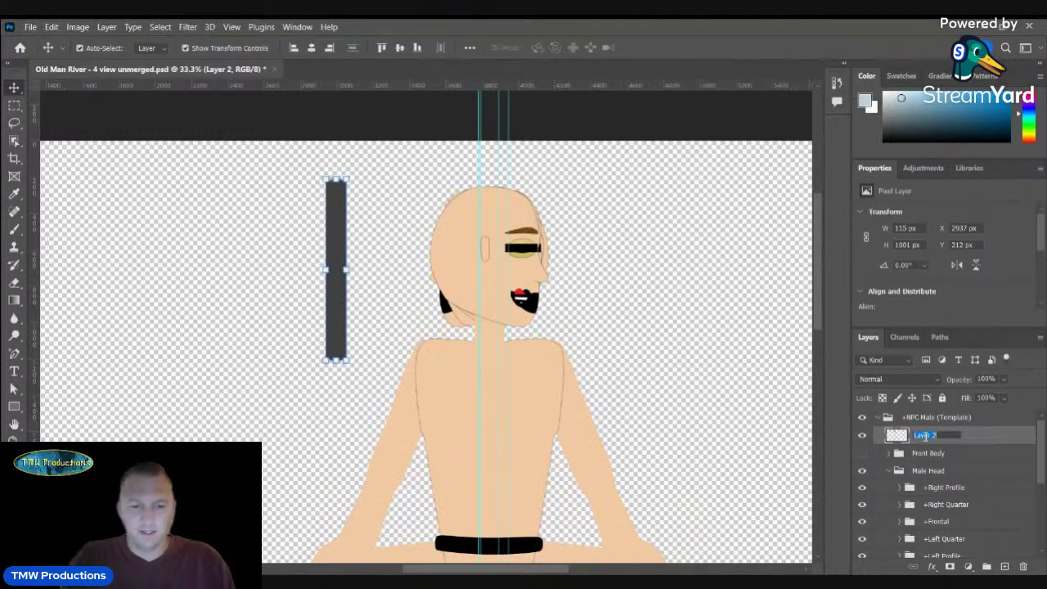
type("Weight")
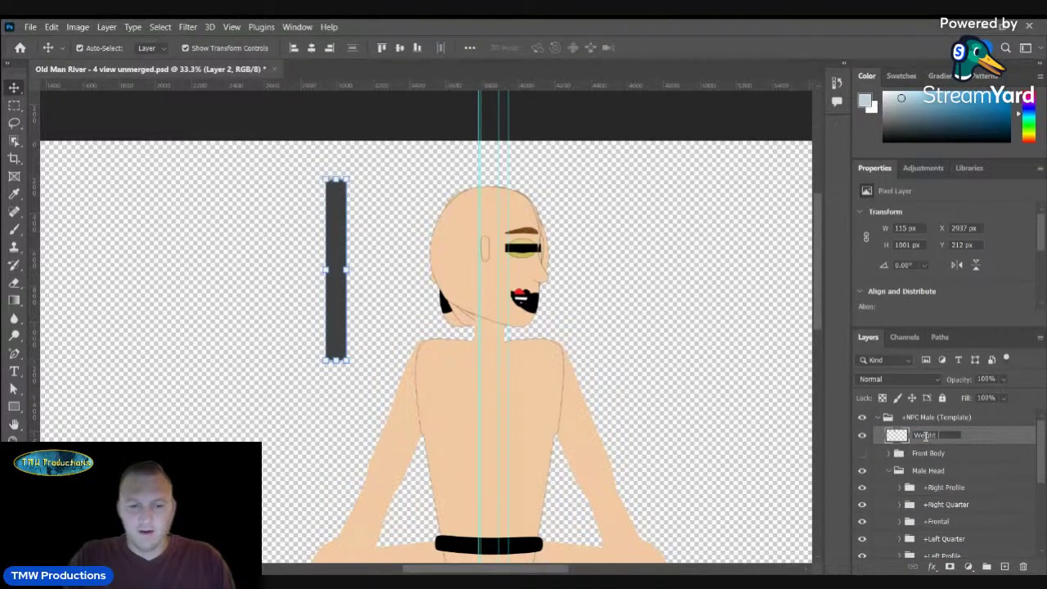
type("arbell")
key("Return")
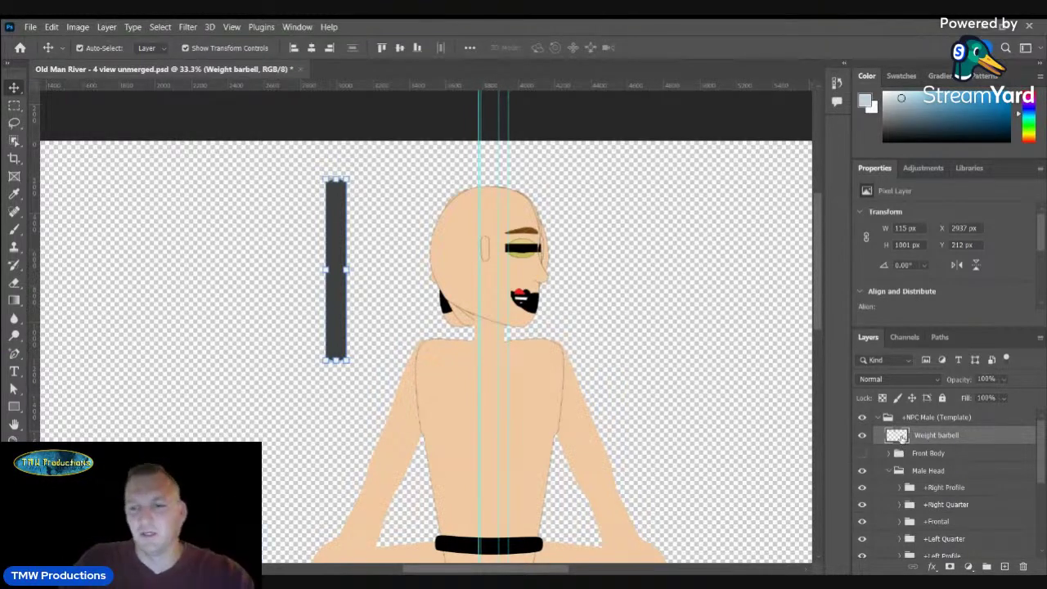
left_click(863, 436)
left_click(889, 470)
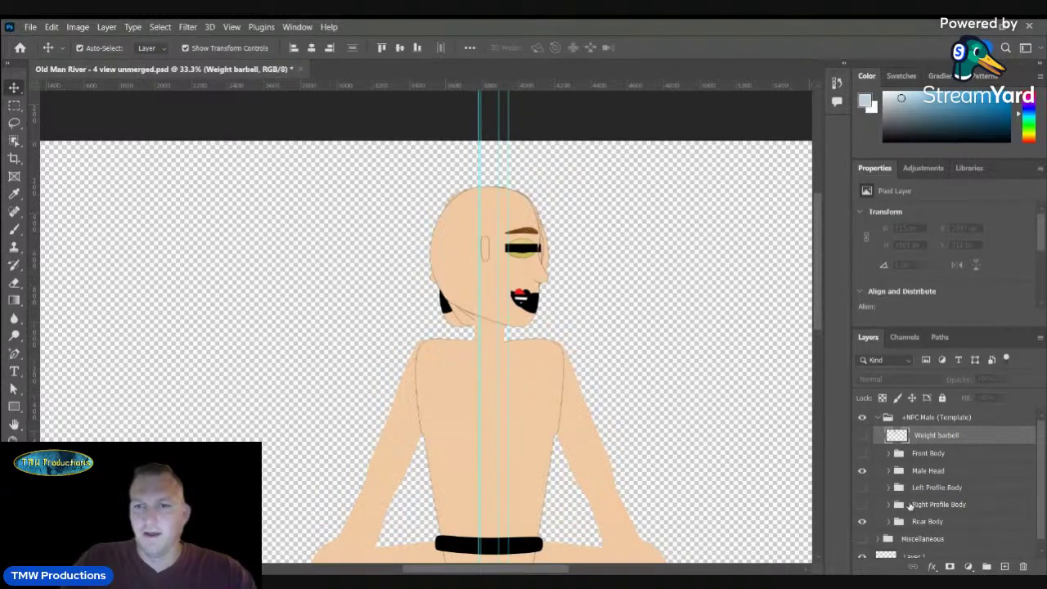
scroll(819, 260, "down", 2)
mouse_move(820, 268)
left_mouse_down()
mouse_move(825, 319)
mouse_move(828, 271)
left_mouse_up()
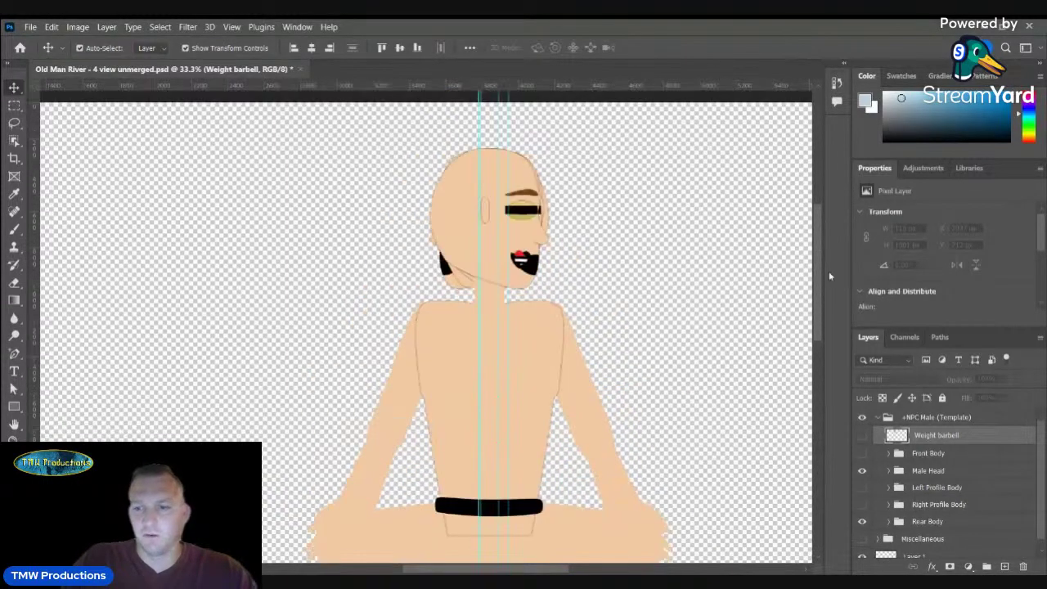
left_click(888, 472)
scroll(879, 476, "down", 1)
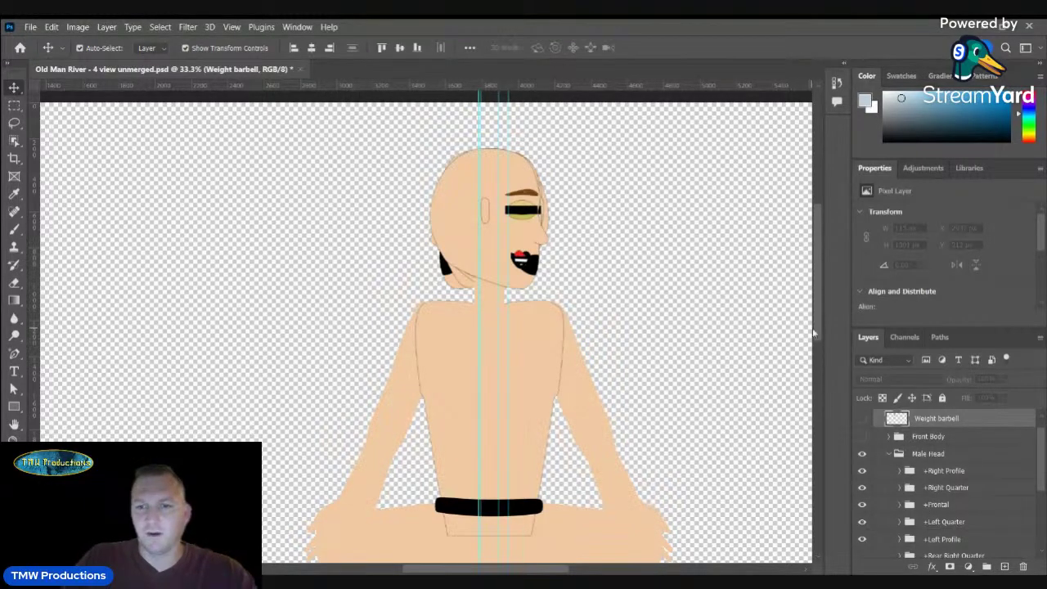
scroll(817, 326, "down", 3)
scroll(823, 346, "up", 1)
scroll(822, 349, "up", 2)
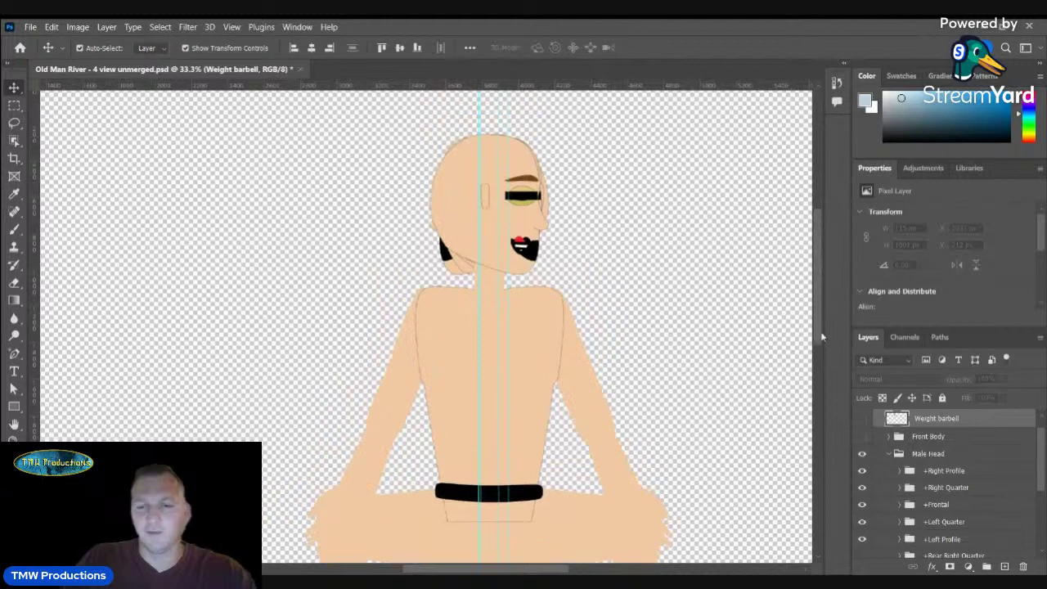
- Hide every head view in the Male Head group from +Right Quarter to +Left Rear Quarter, leaving +Right Profile shown
left_click(863, 488)
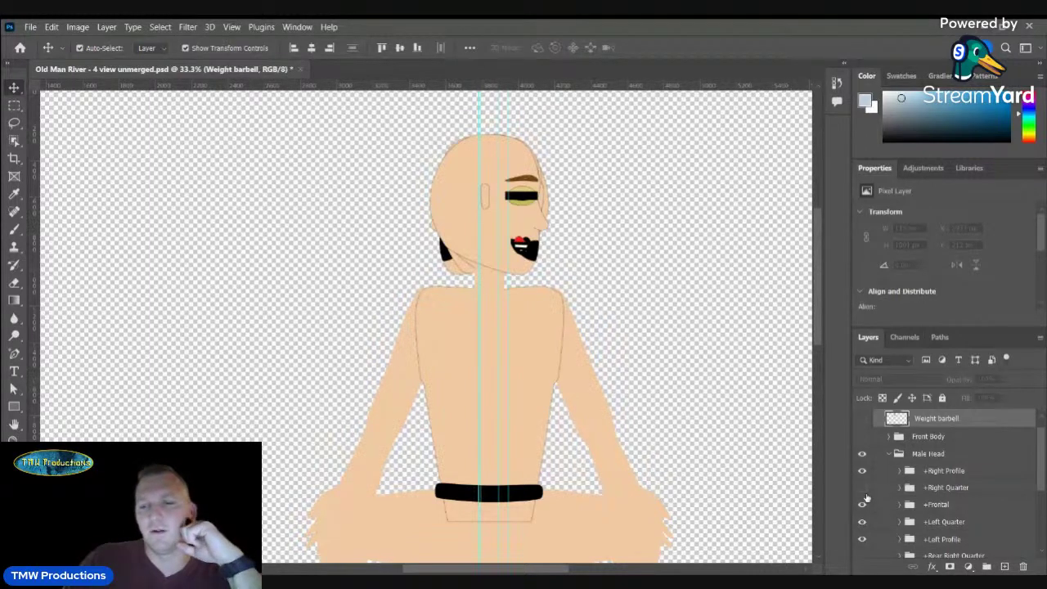
left_click(862, 504)
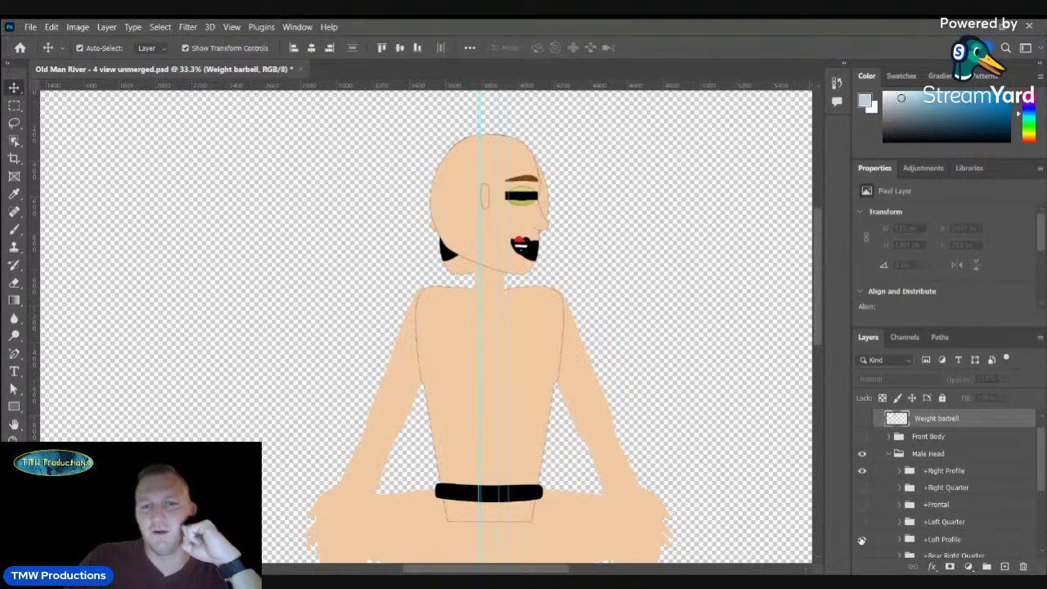
left_click(862, 539)
scroll(875, 519, "down", 3)
scroll(880, 517, "down", 1)
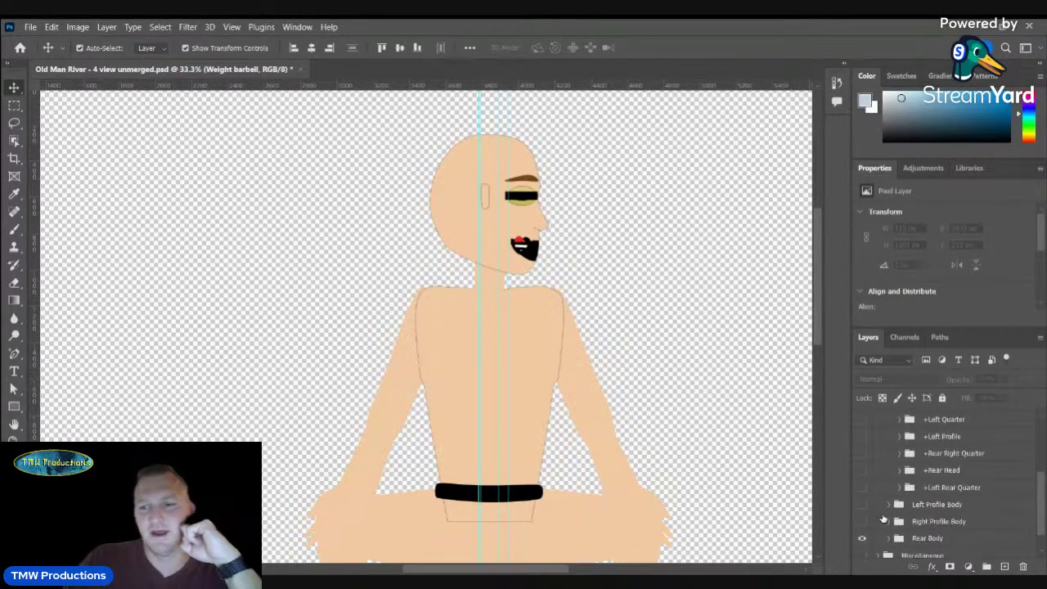
- Hide the Rear Body group and the +Right Profile head, and show the +Frontal head
left_click(862, 538)
scroll(865, 491, "up", 4)
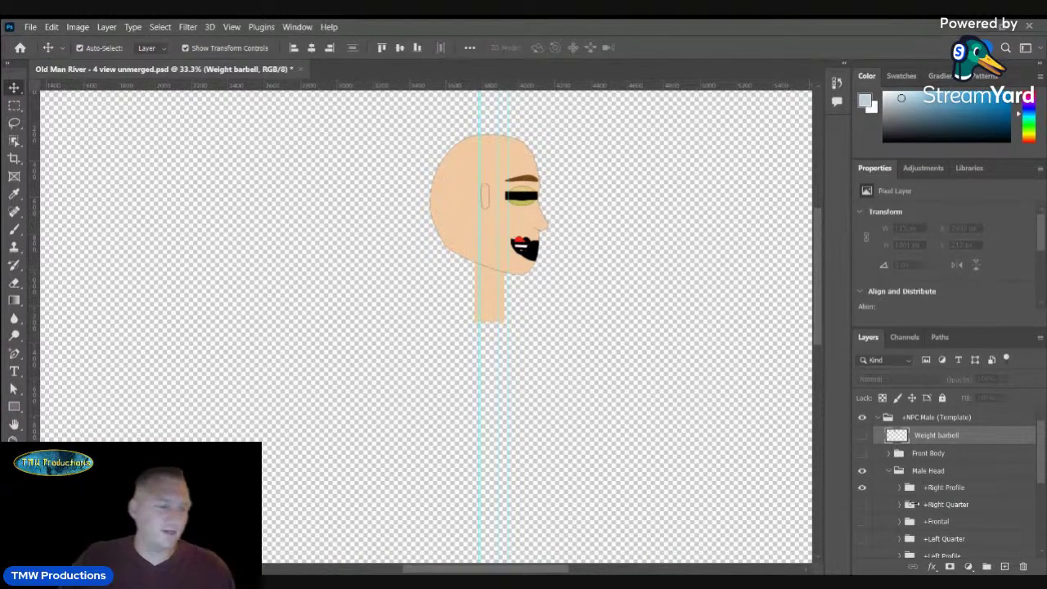
left_click(861, 487)
left_click(861, 521)
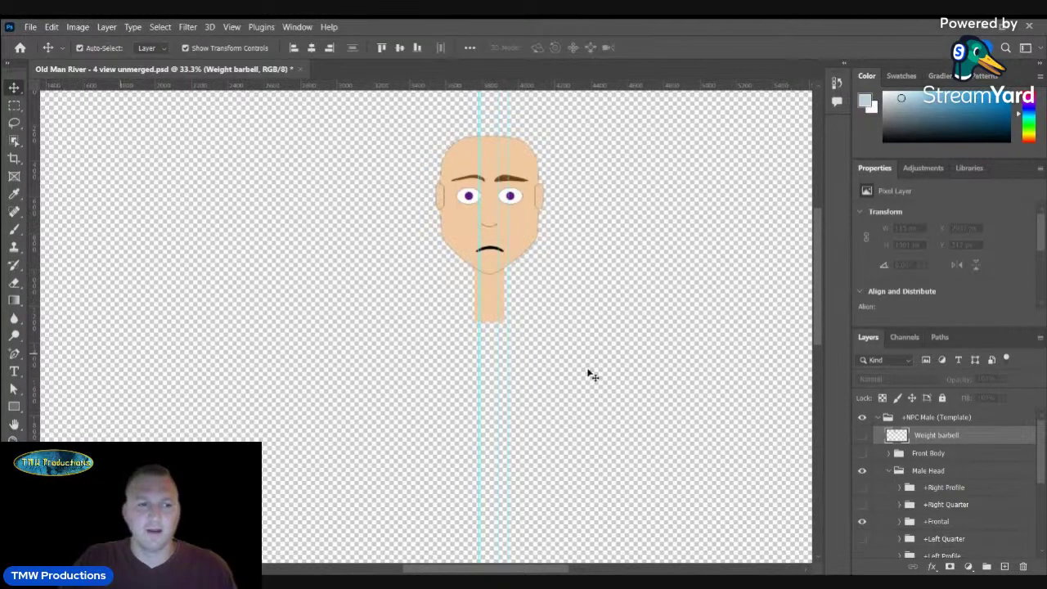
- Select the frontal head's Face shape and set its fill colour to the grey-beige d4cbc3
left_click(14, 440)
left_click(499, 153)
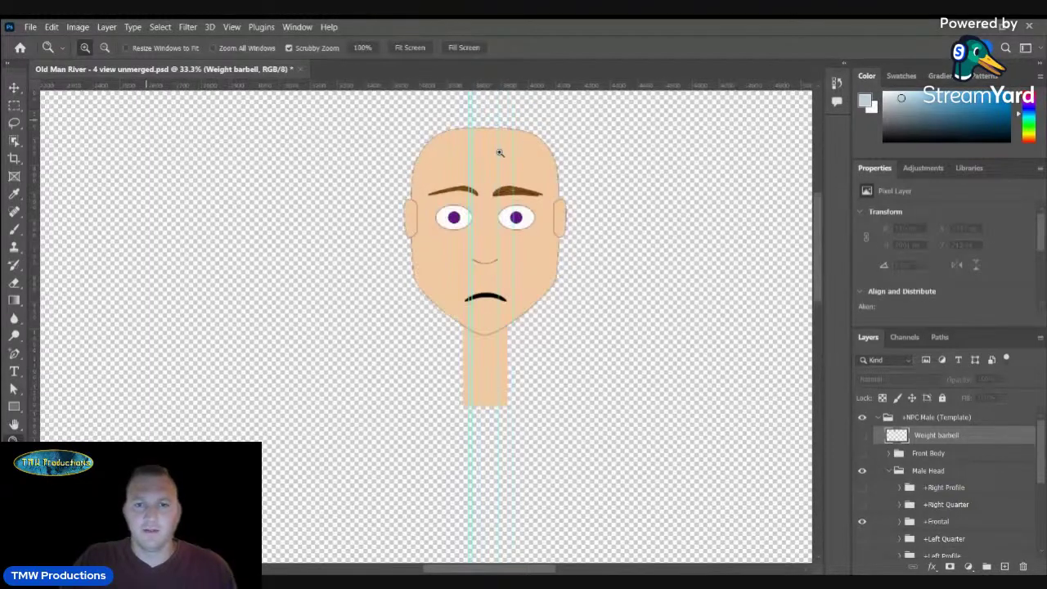
key("v")
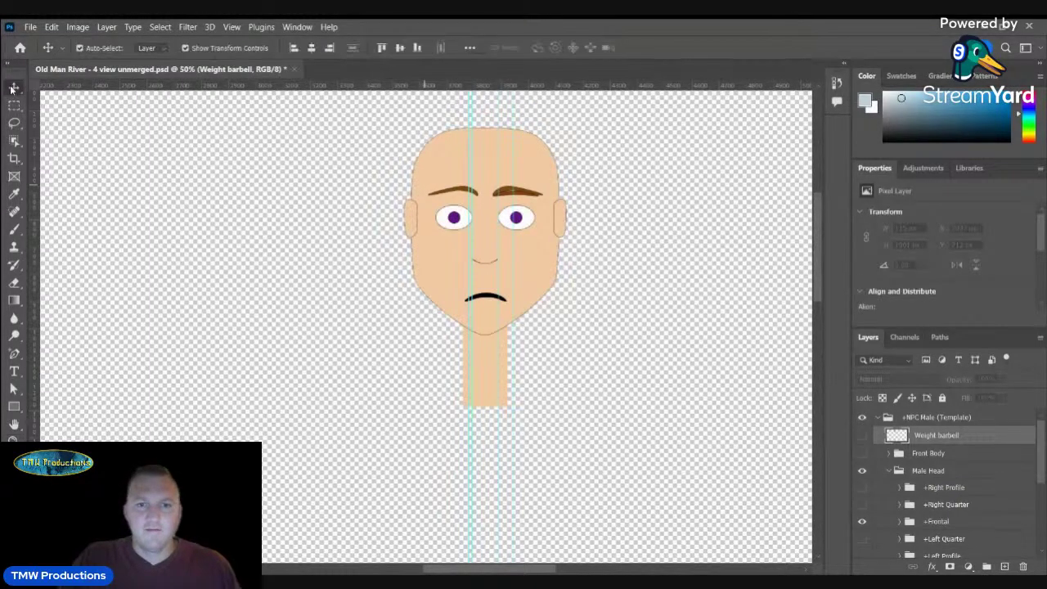
left_click(459, 169)
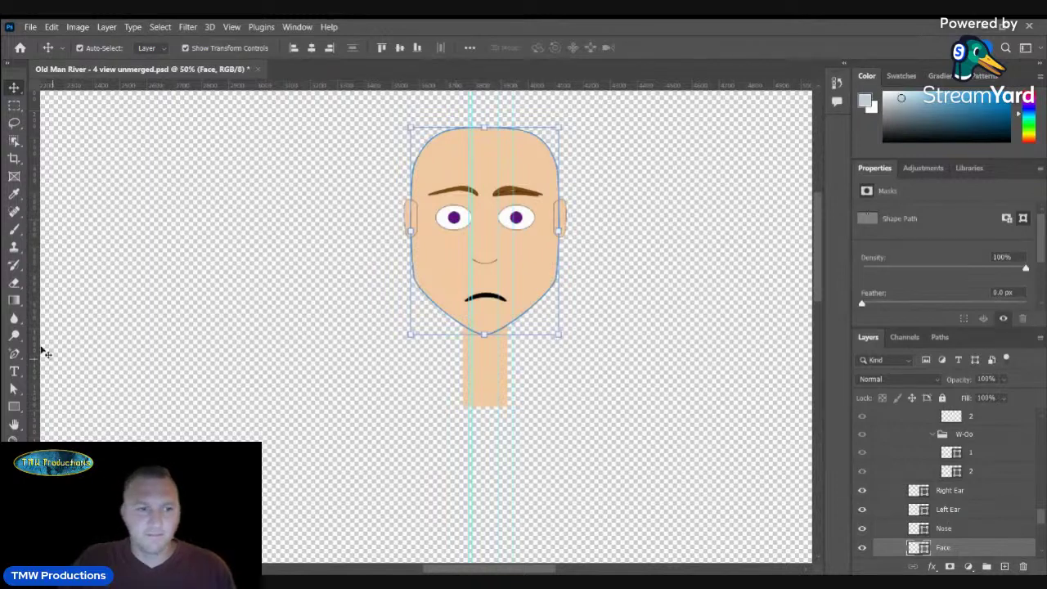
left_click(16, 389)
left_click(206, 48)
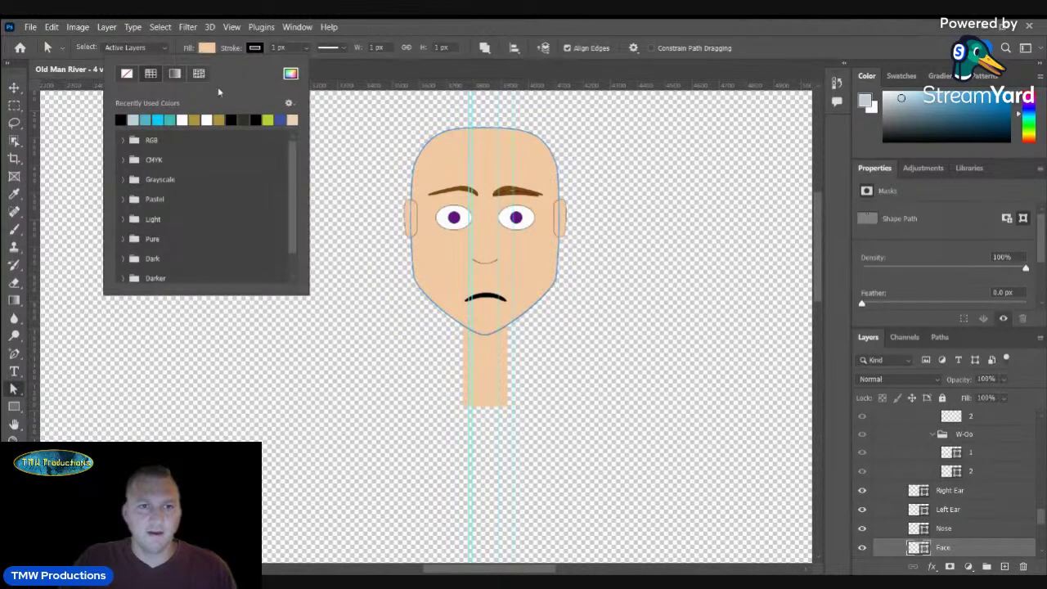
left_click(290, 73)
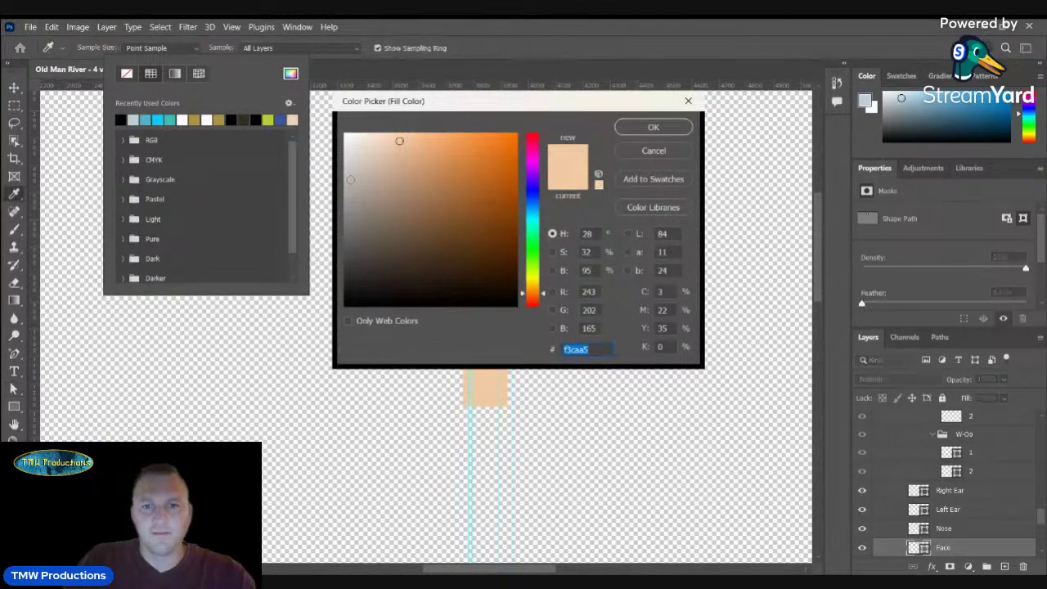
left_click(350, 173)
left_click(357, 162)
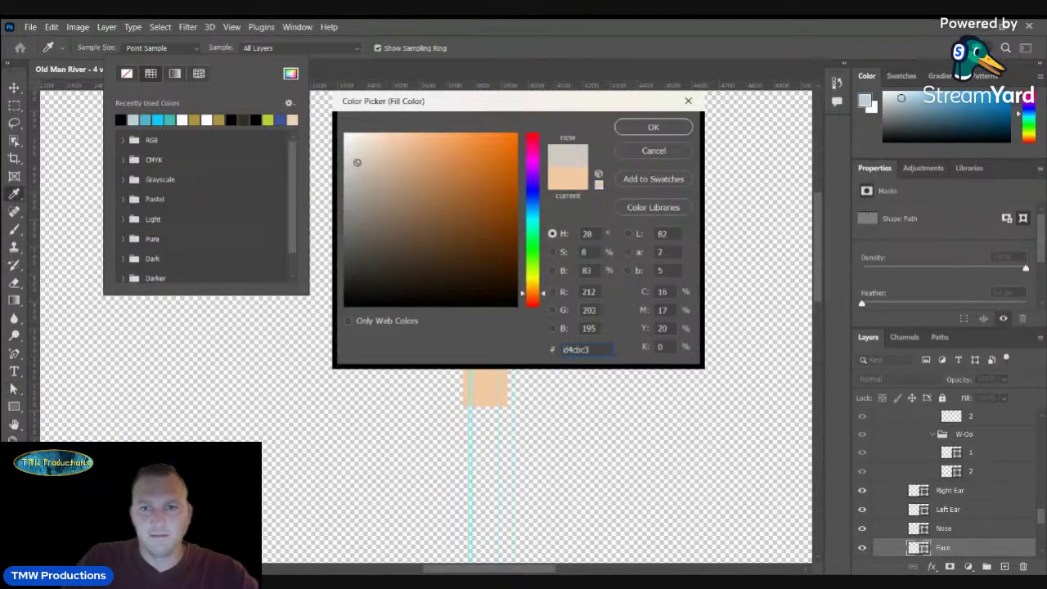
left_click(646, 129)
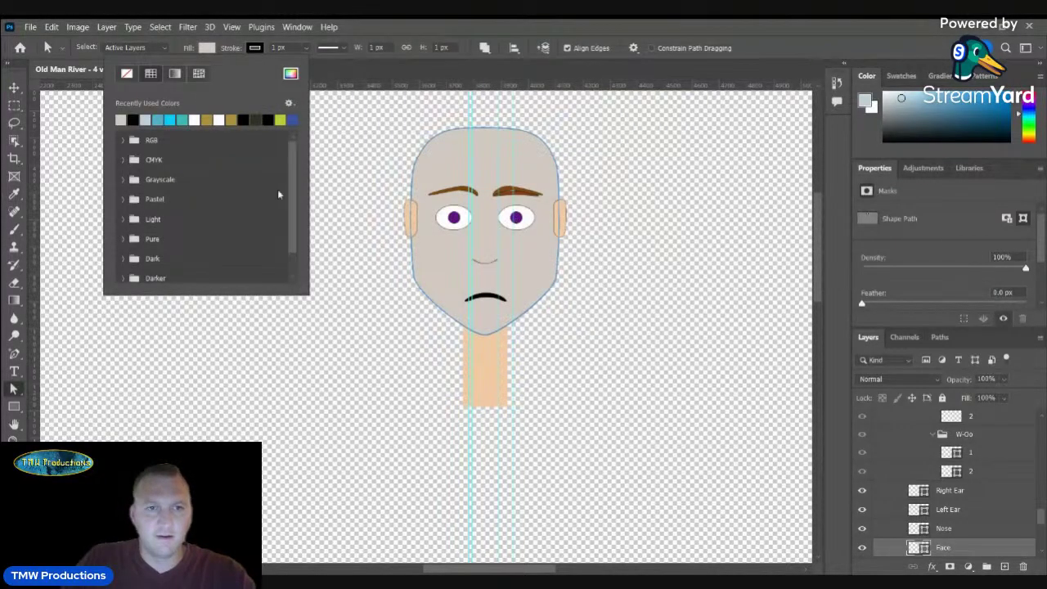
- Lighten the Face shape's fill colour to e4dcd6
left_click(291, 75)
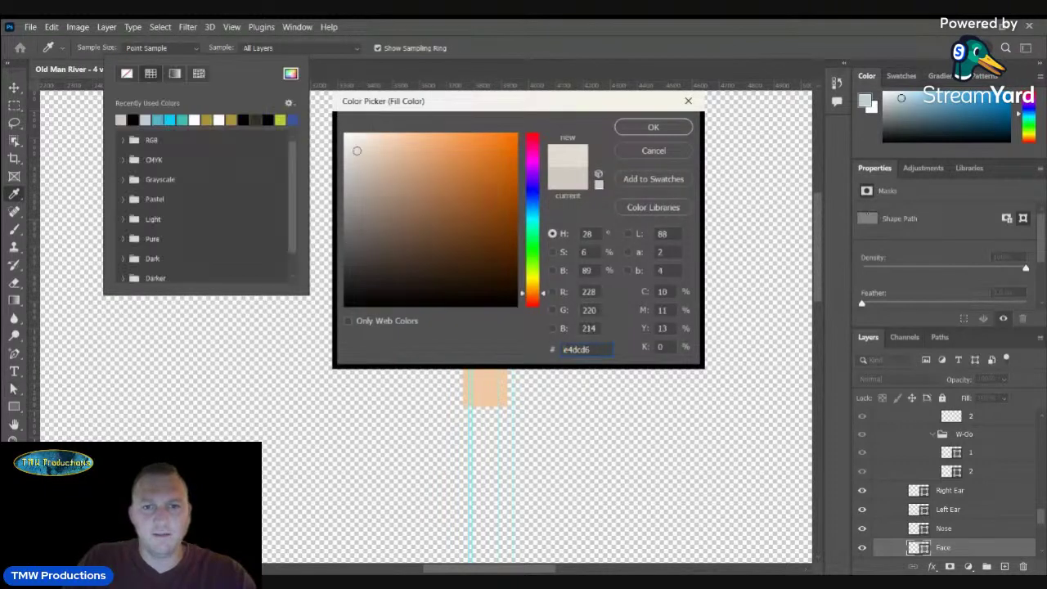
left_click(631, 131)
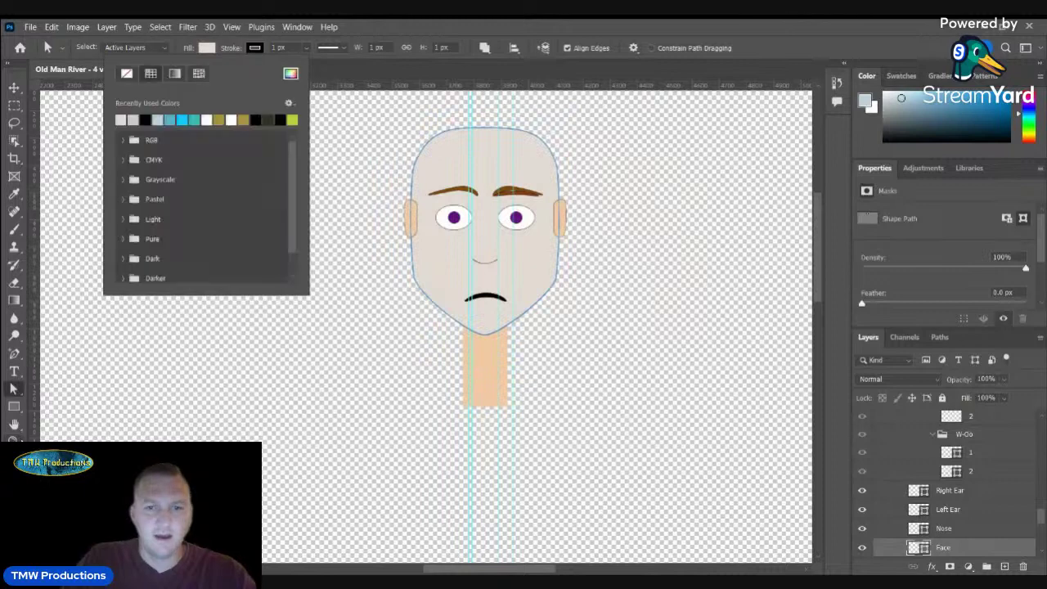
key("Return")
- Recolour the Right Ear shape with the same recently used pale grey-beige fill as the face
key("z")
left_click(510, 197)
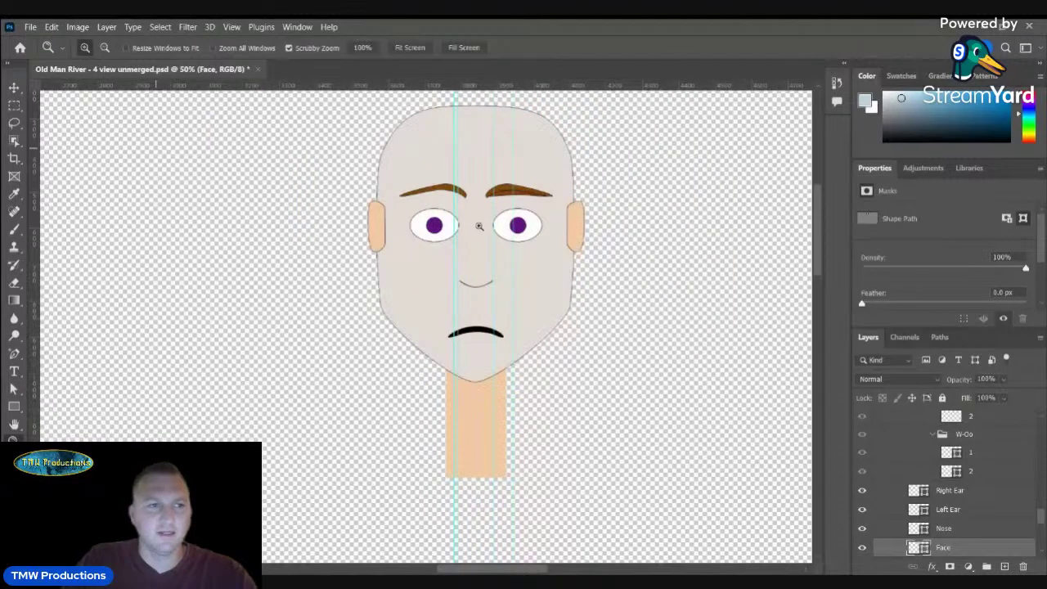
key("v")
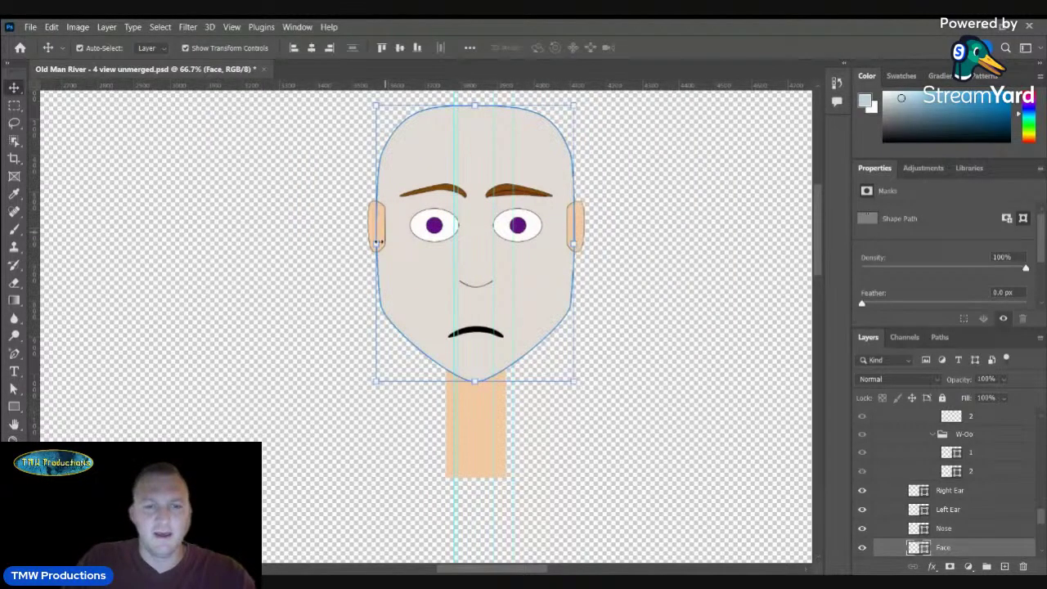
left_click(377, 242)
left_click(14, 389)
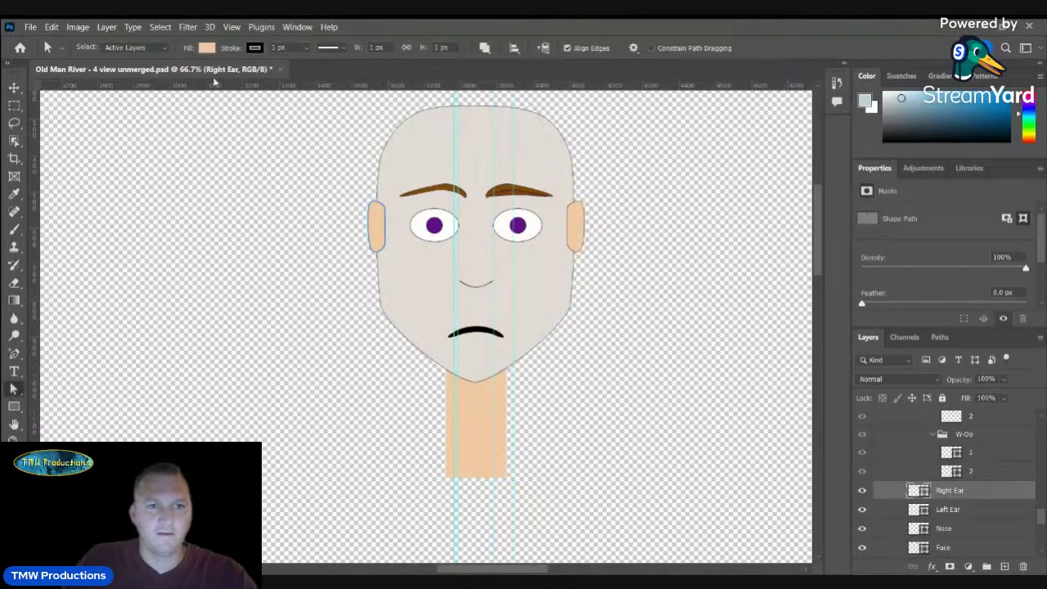
left_click(208, 48)
left_click(120, 119)
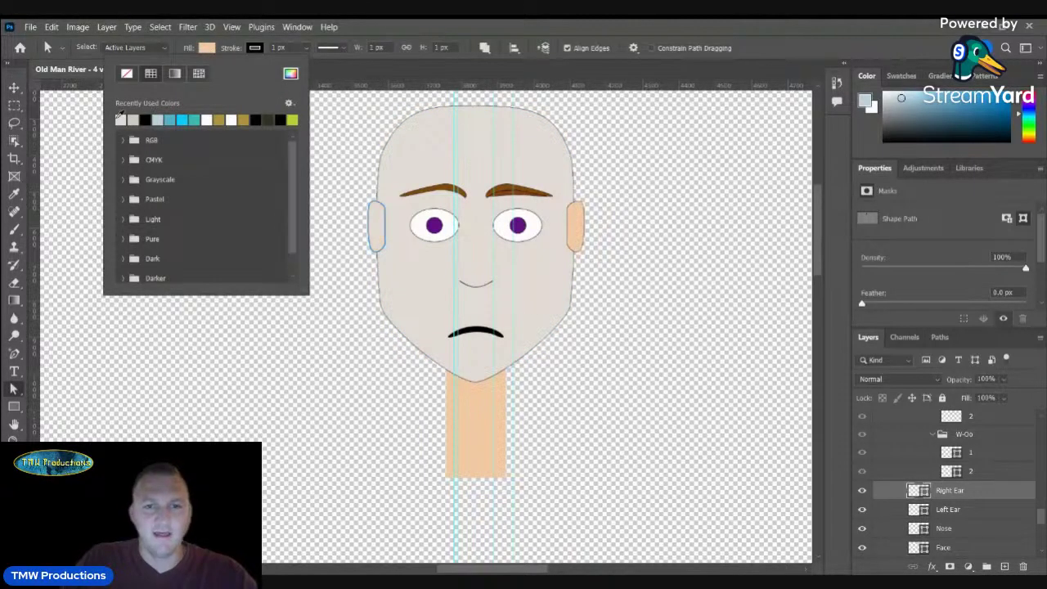
- Fill the Left Ear shape with the face's recently used pale grey-beige colour
left_click(14, 87)
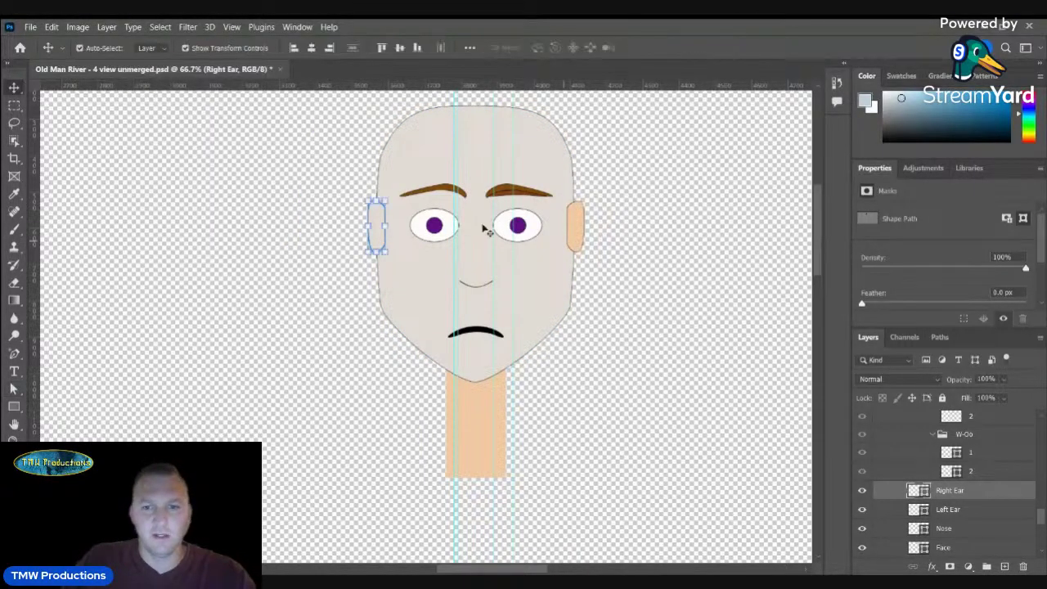
left_click(577, 239)
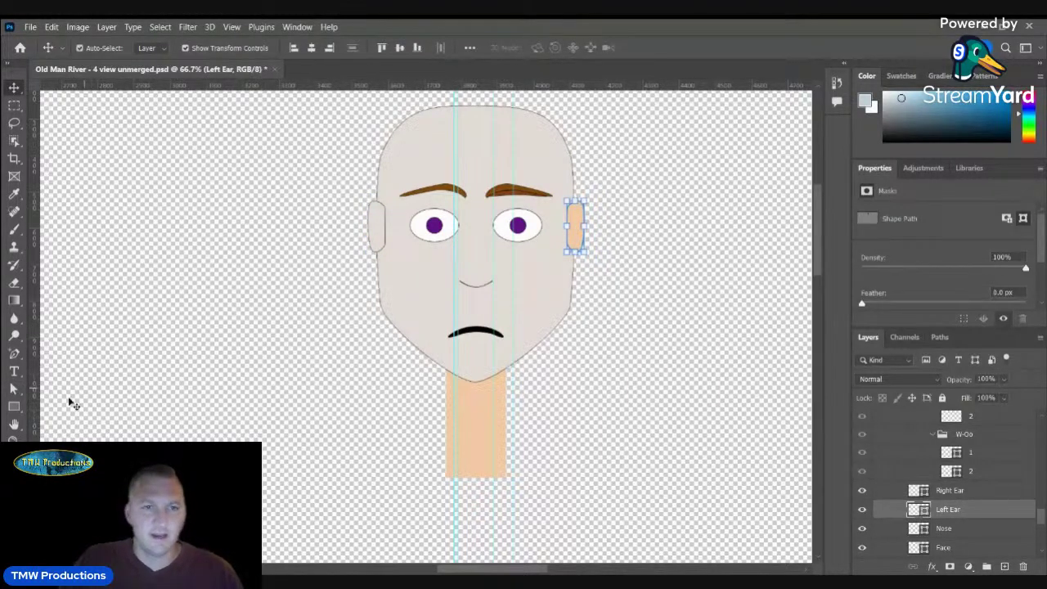
left_click(14, 389)
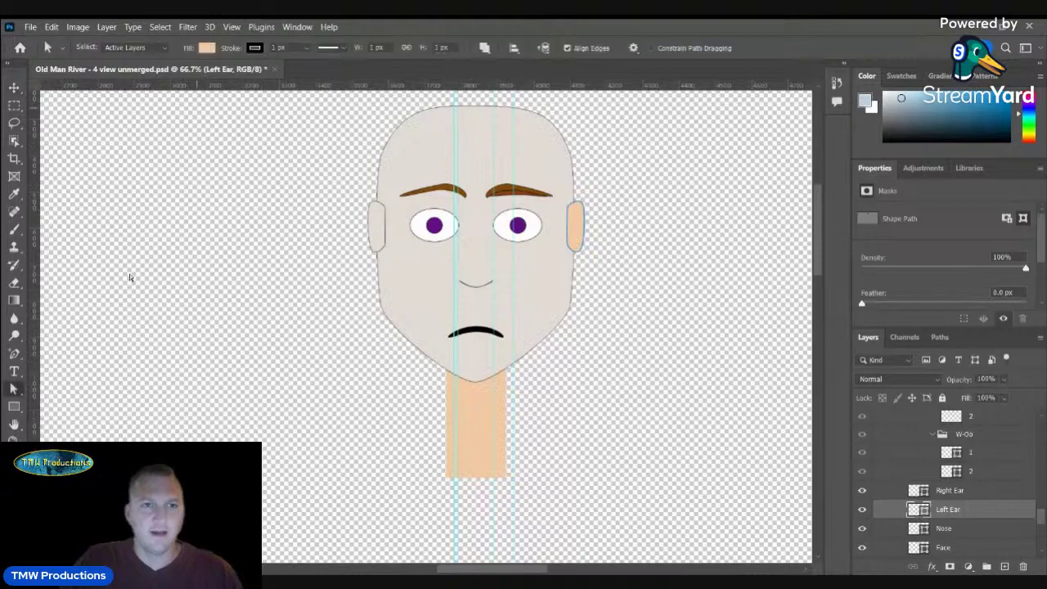
left_click(208, 48)
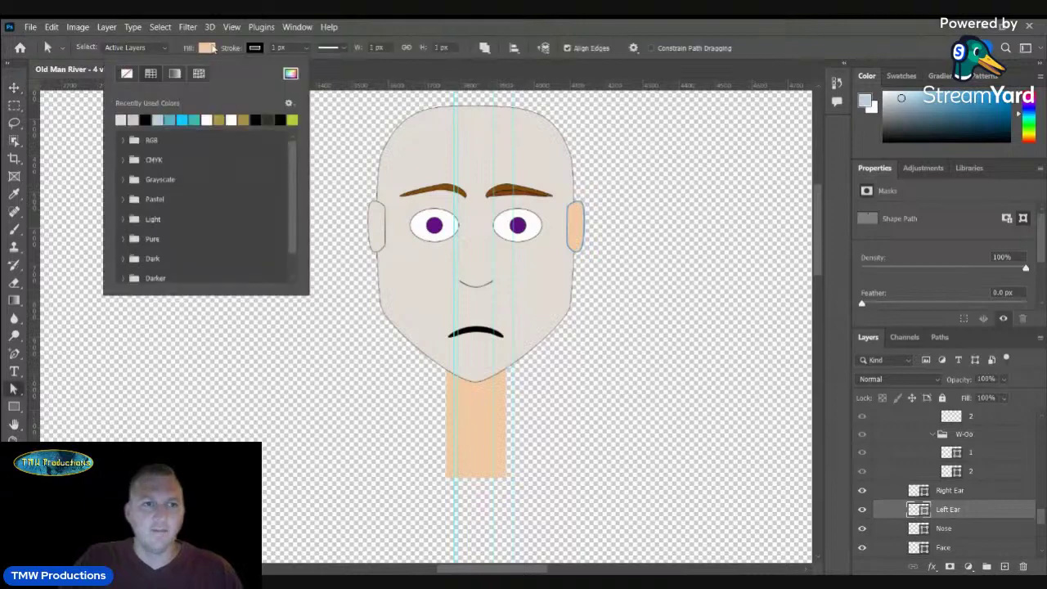
left_click(122, 120)
- Change the Neck shape's fill to the pale grey-beige used on the face and ears
left_click(14, 85)
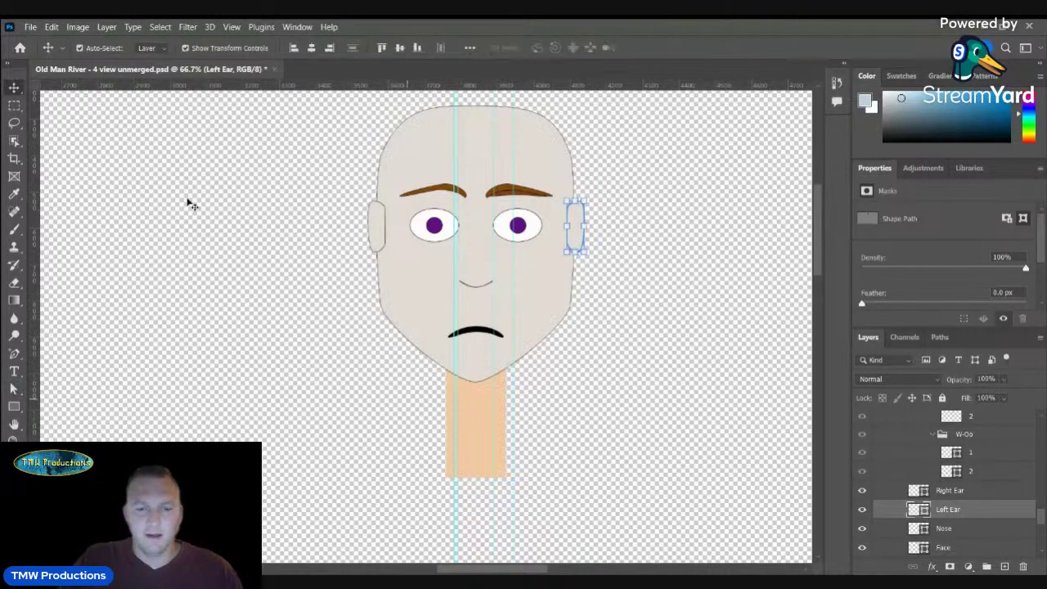
left_click(472, 431)
left_click(13, 388)
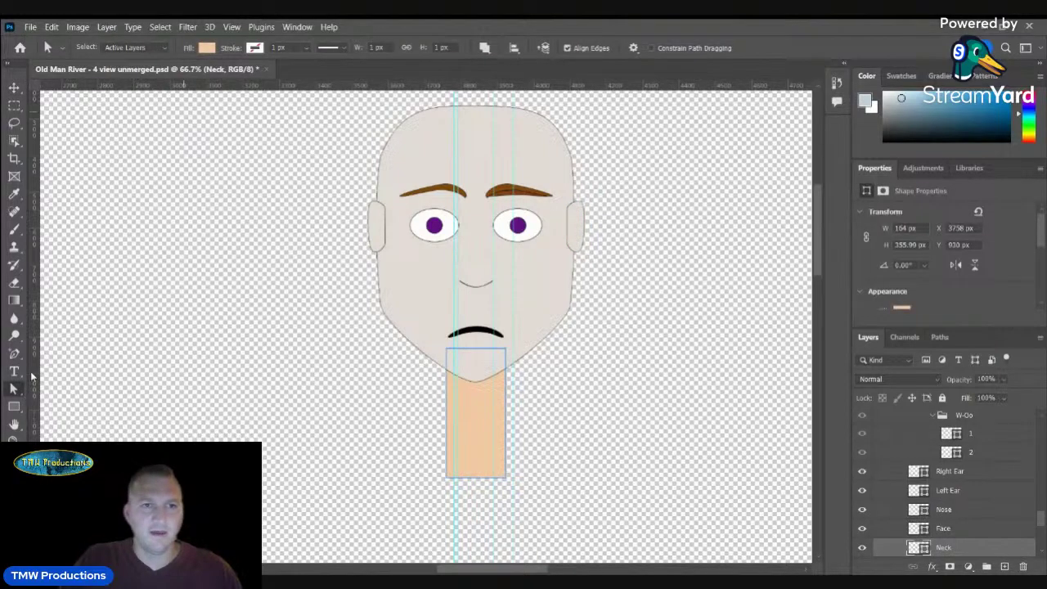
left_click(206, 48)
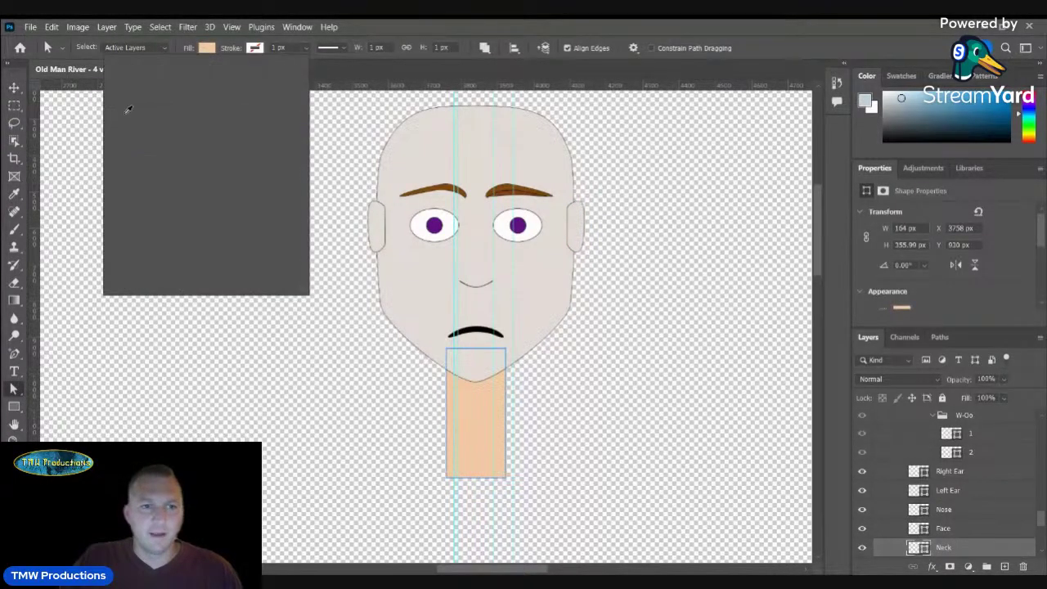
left_click(121, 120)
left_click(84, 349)
key("z")
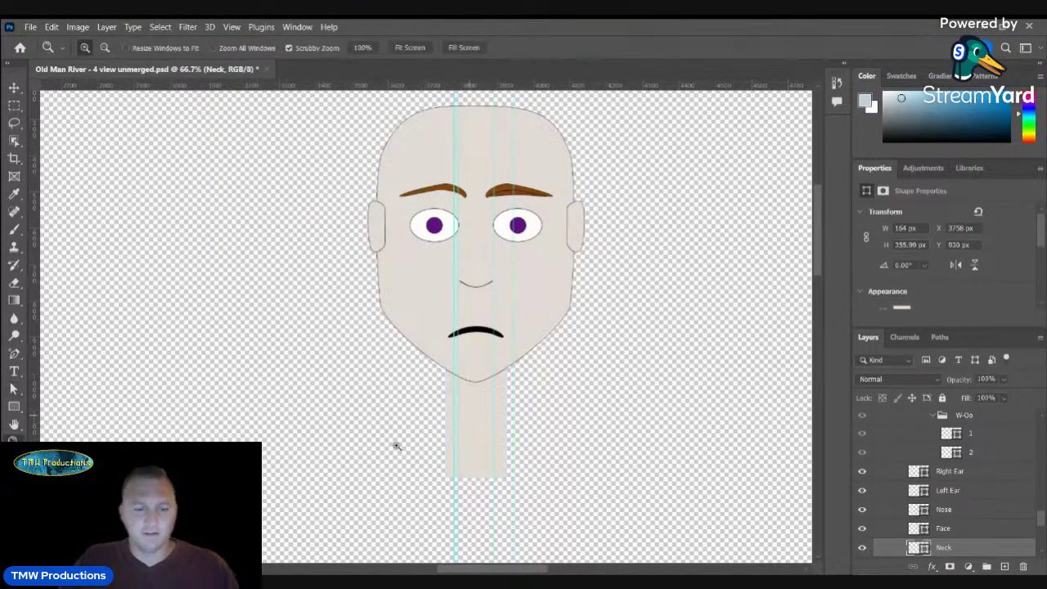
- Warm the Face shape's fill colour to e6d5c6, and then to a slightly more saturated light peach
left_click(468, 416, "alt")
left_click(469, 415, "alt")
left_click(522, 335)
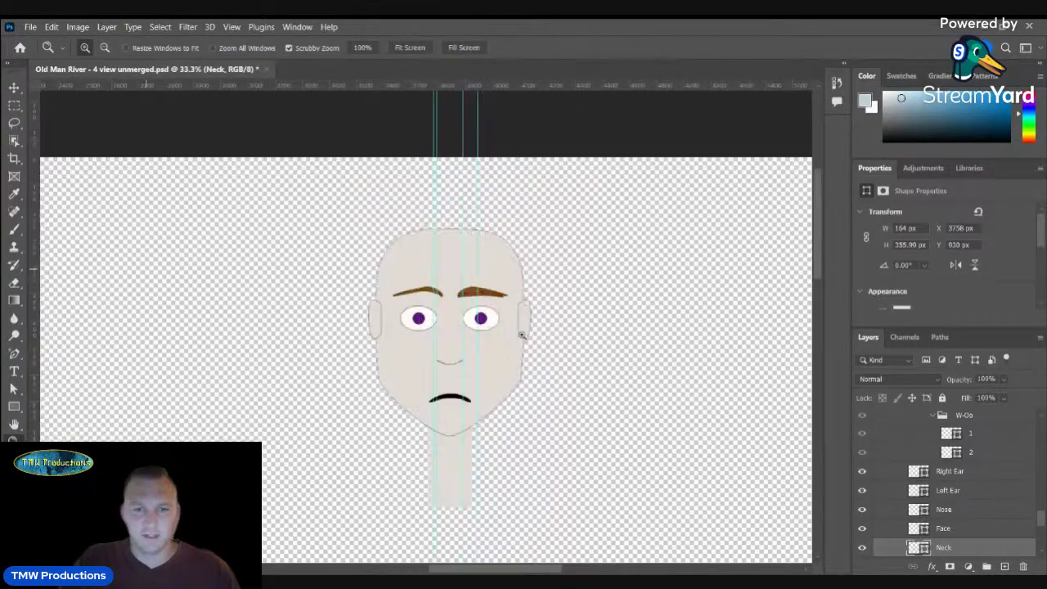
left_click(522, 334)
key("v")
left_click(381, 250)
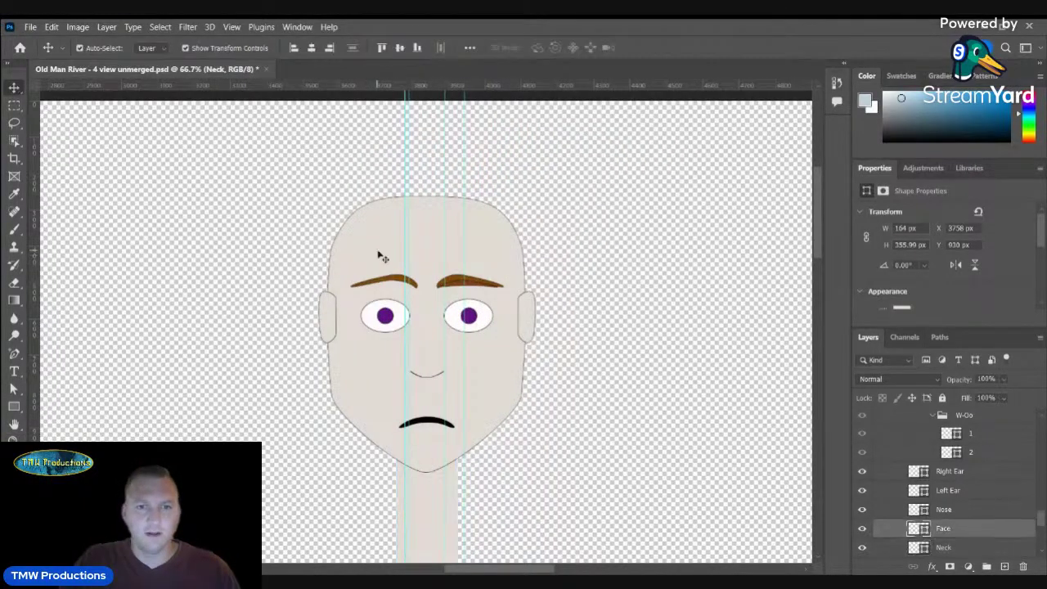
key("a")
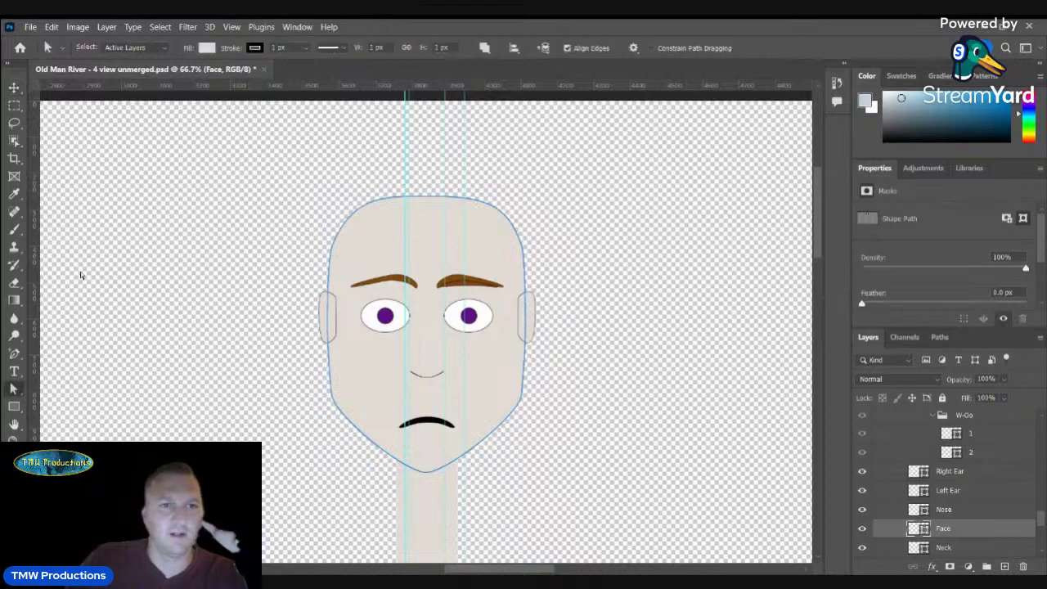
left_click(205, 48)
left_click(290, 75)
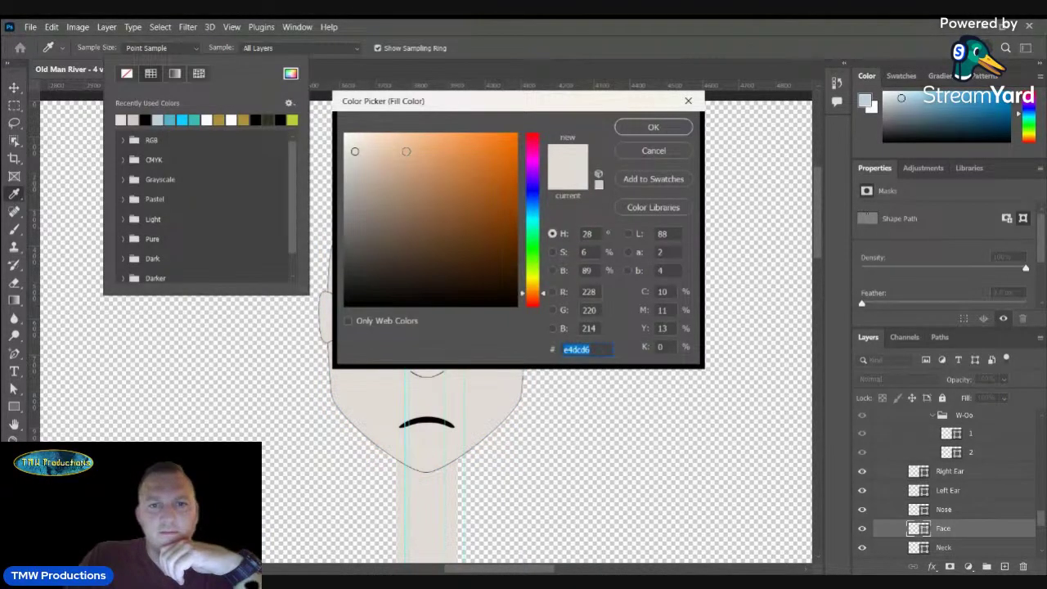
left_click(368, 150)
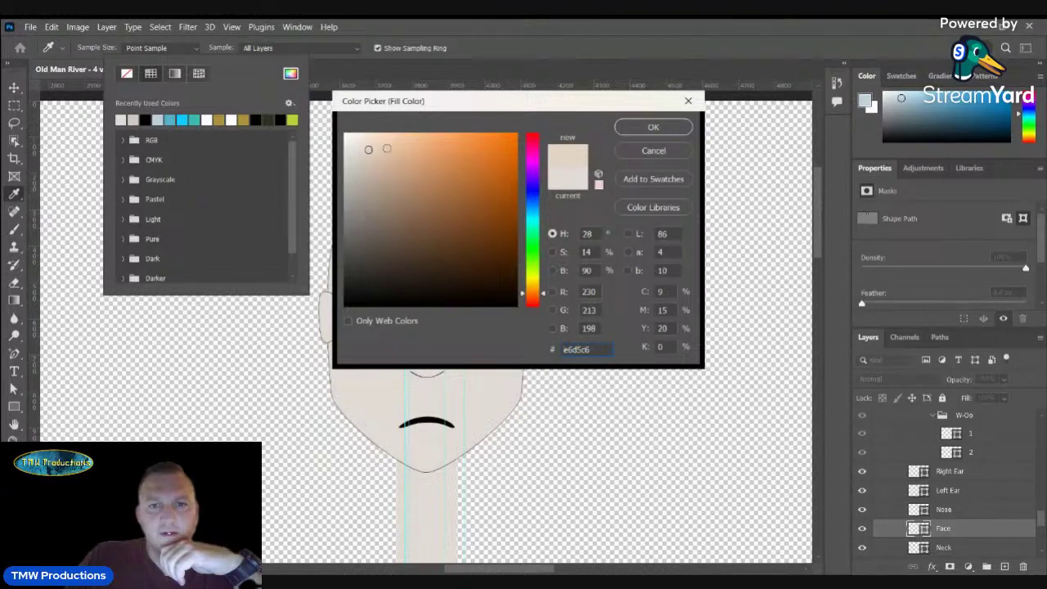
left_click(632, 131)
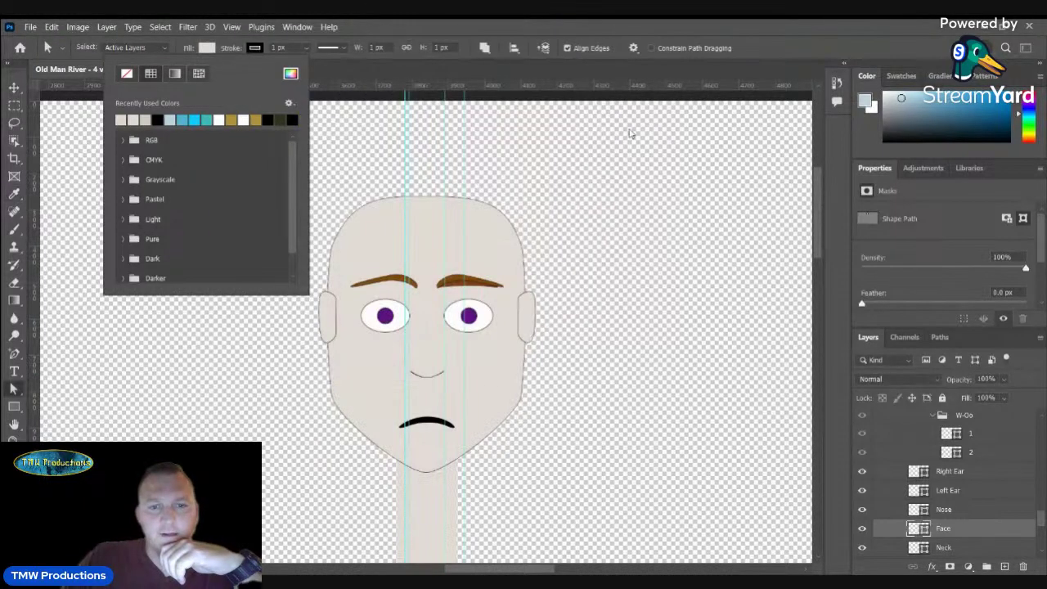
left_click(291, 73)
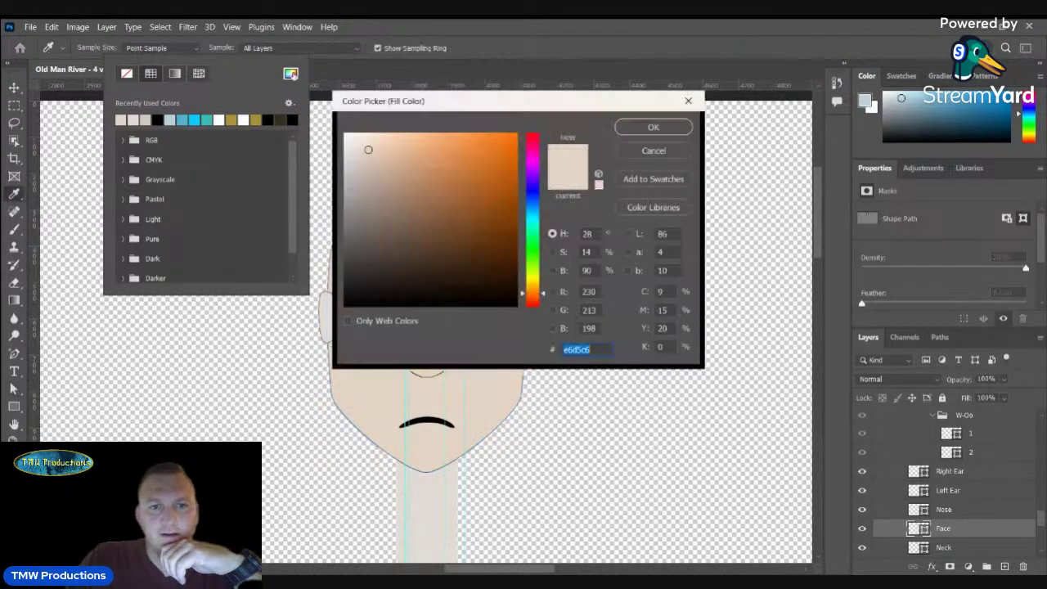
left_click(642, 133)
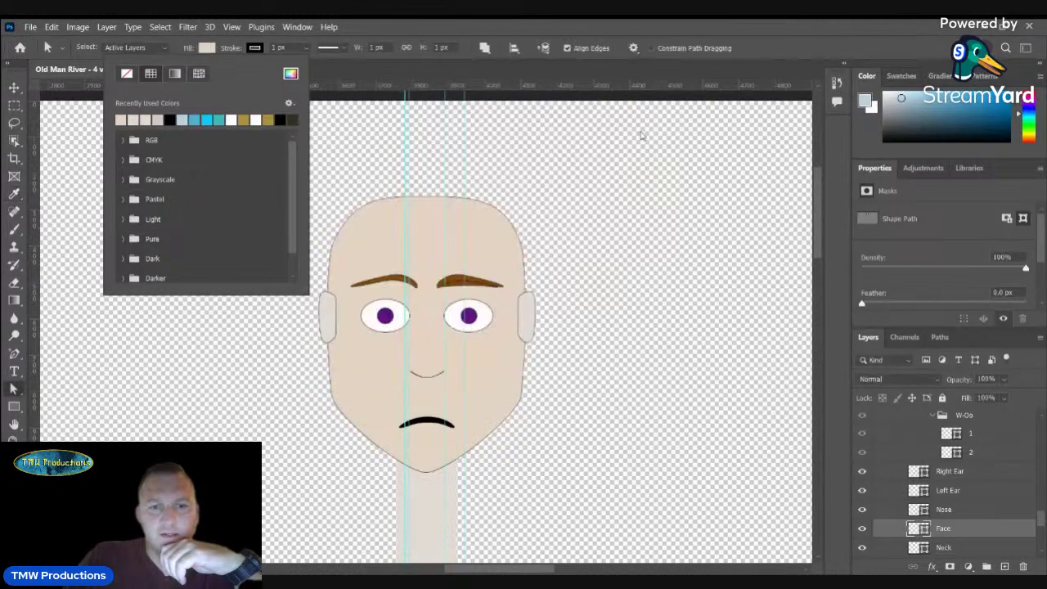
- Recolour the Right Ear shape with the face's recently used light peach fill
key("v")
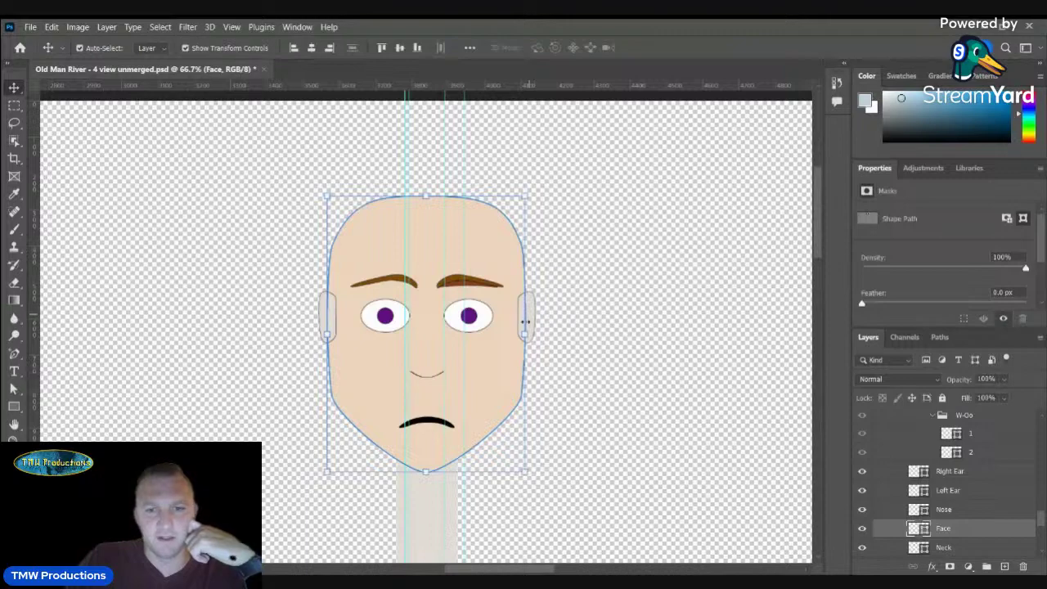
left_click(14, 442)
key("v")
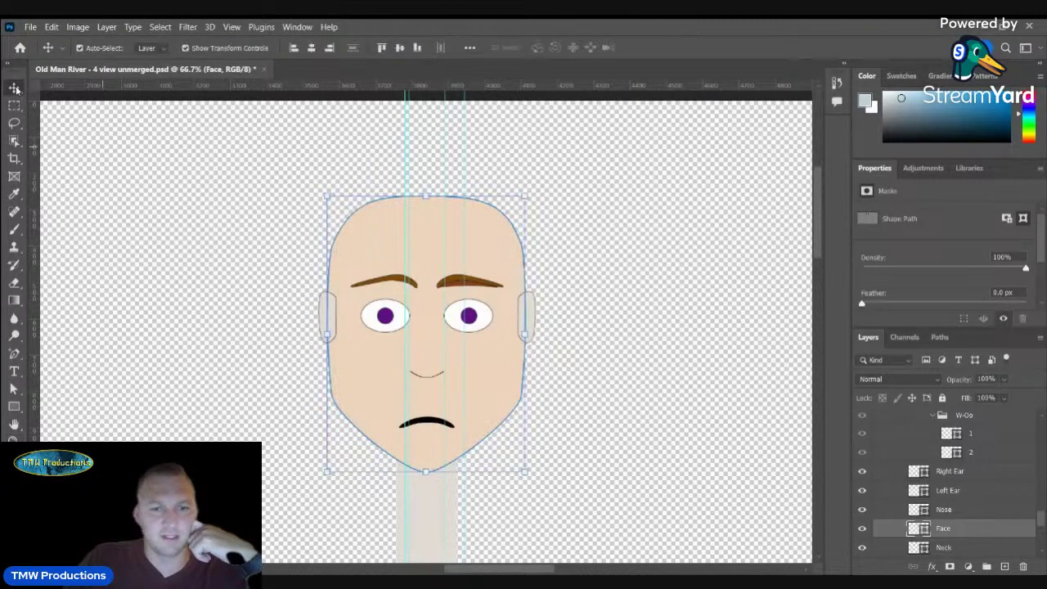
left_click(328, 319)
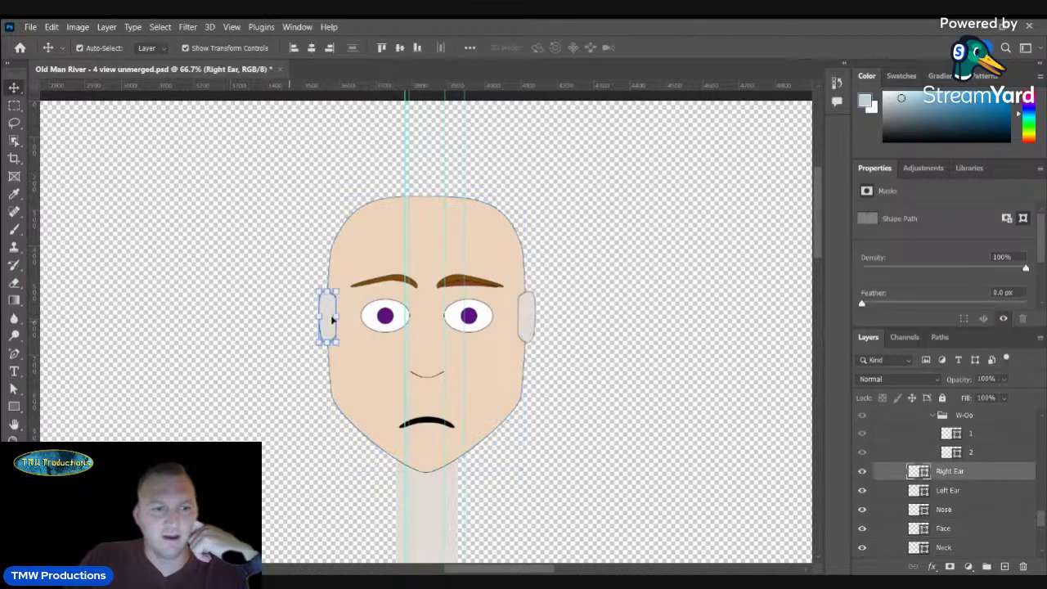
left_click(14, 389)
left_click(206, 47)
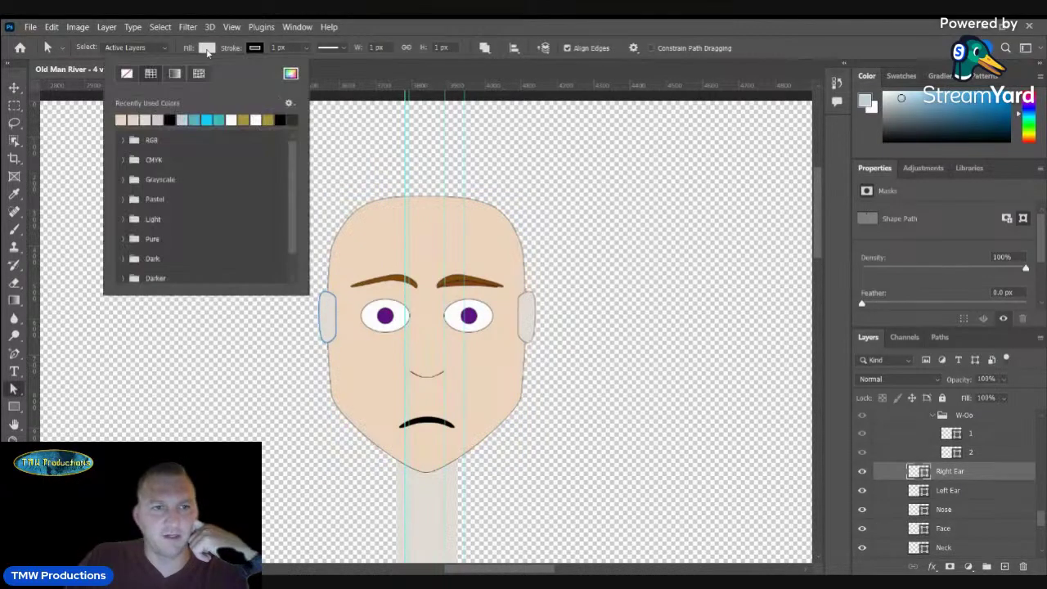
- Fill the Left Ear shape with the same recently used light peach as the face
key("v")
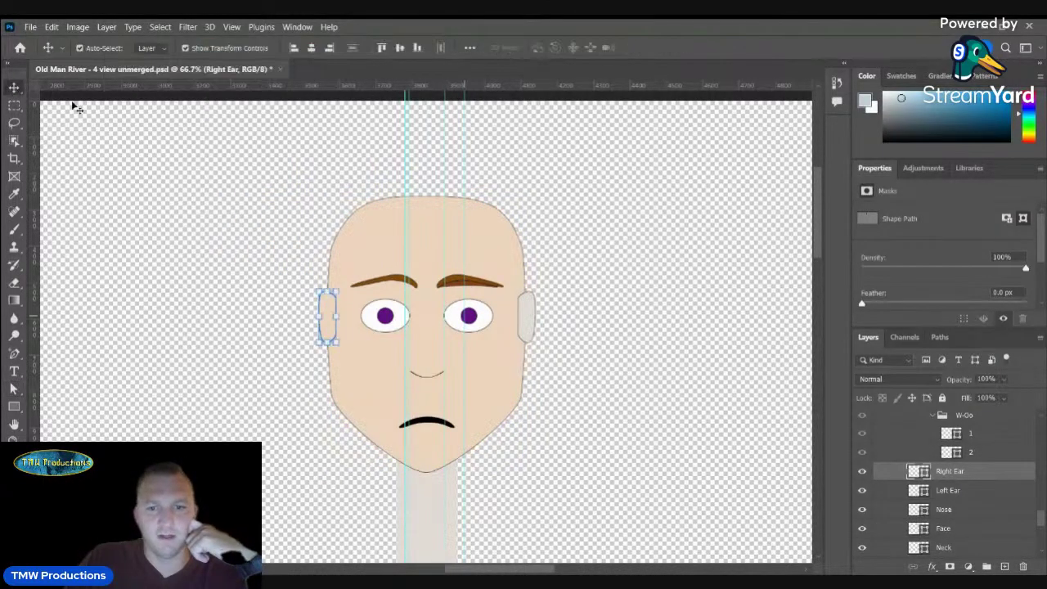
left_click(533, 329)
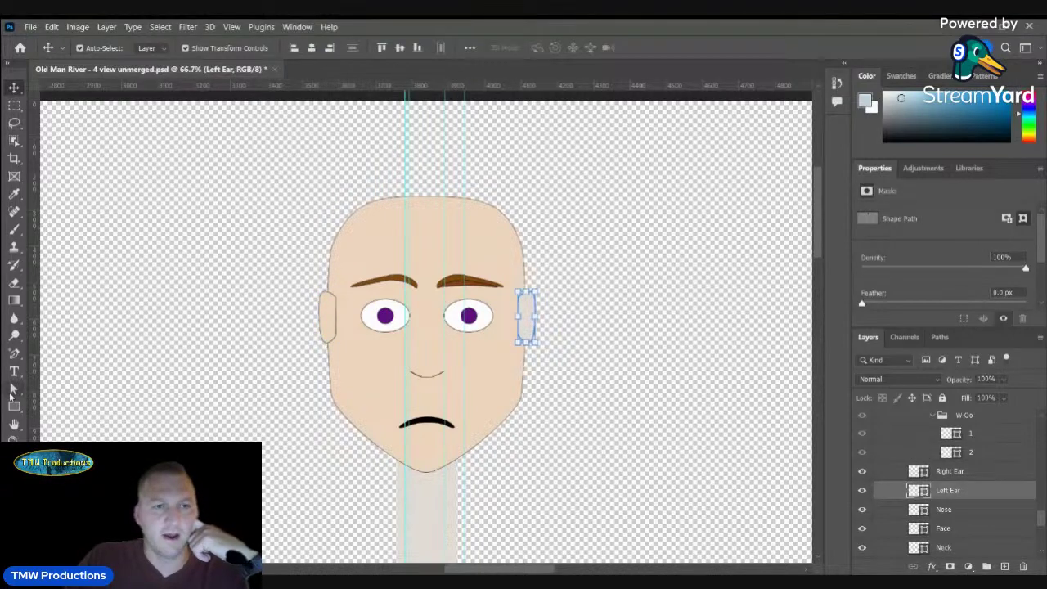
left_click(21, 390)
left_click(207, 48)
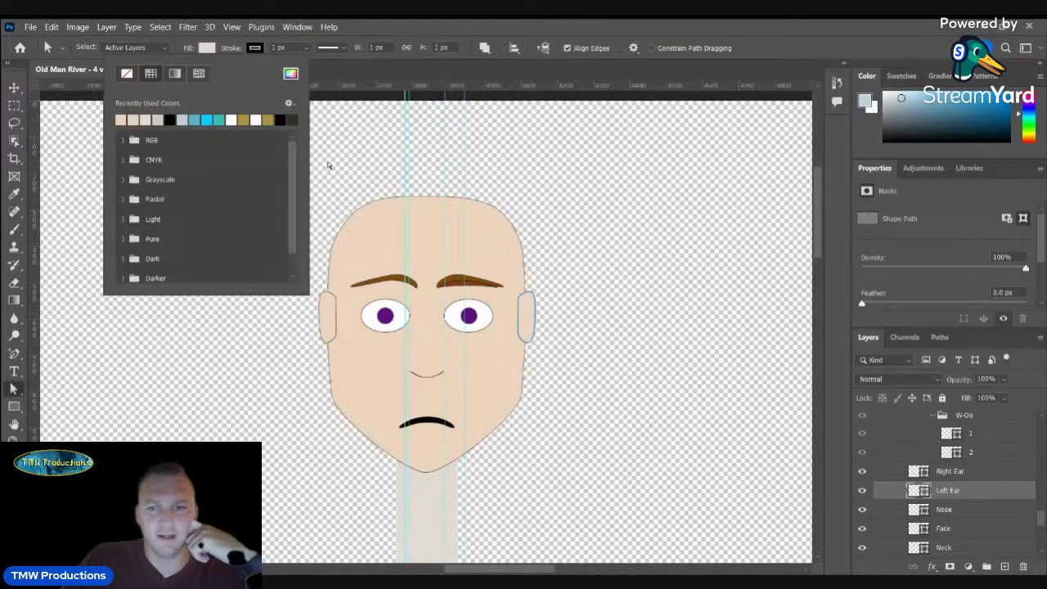
- Change the Neck shape's fill to the recently used light peach of the face and ears
left_click_drag(817, 232, 813, 252)
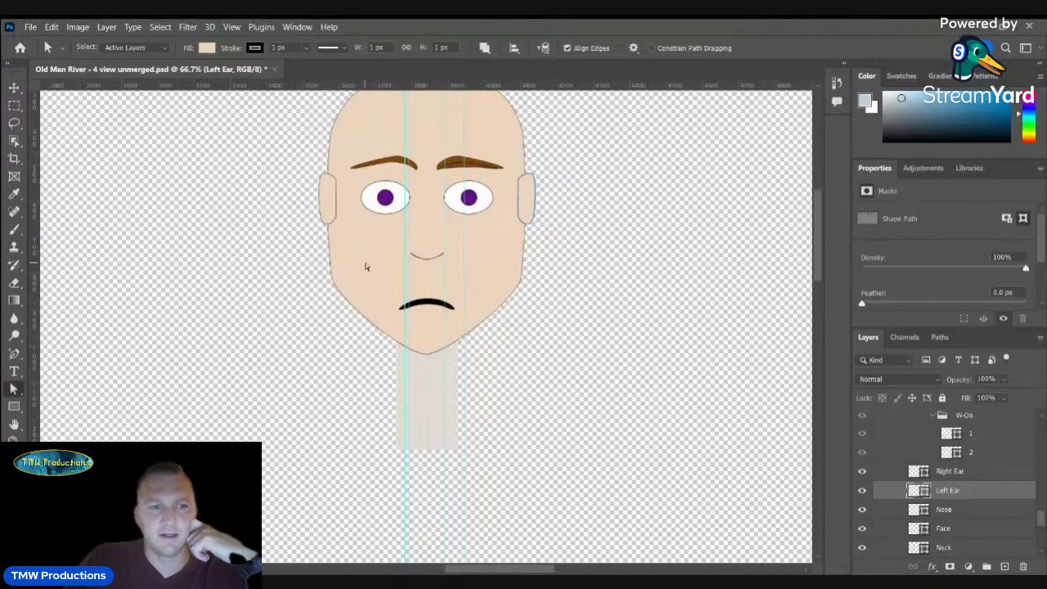
key("v")
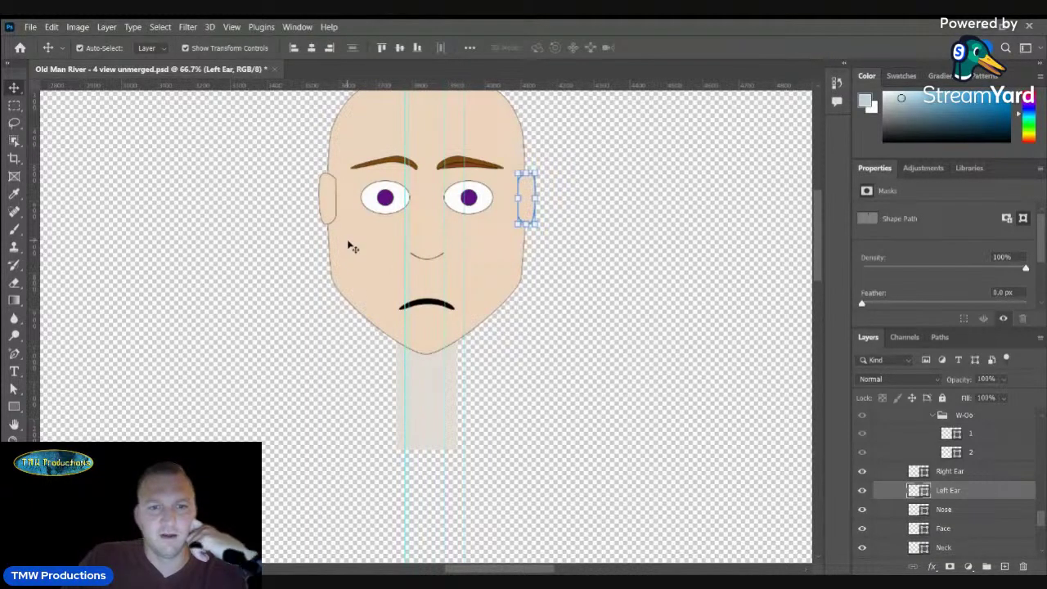
left_click(431, 381)
left_click(17, 389)
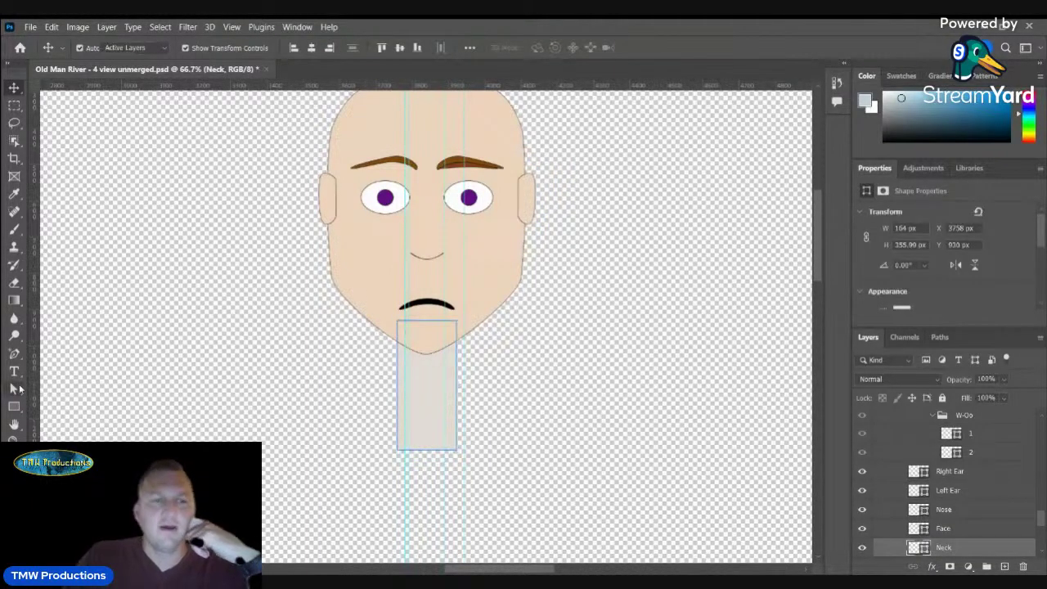
left_click(207, 49)
left_click(120, 122)
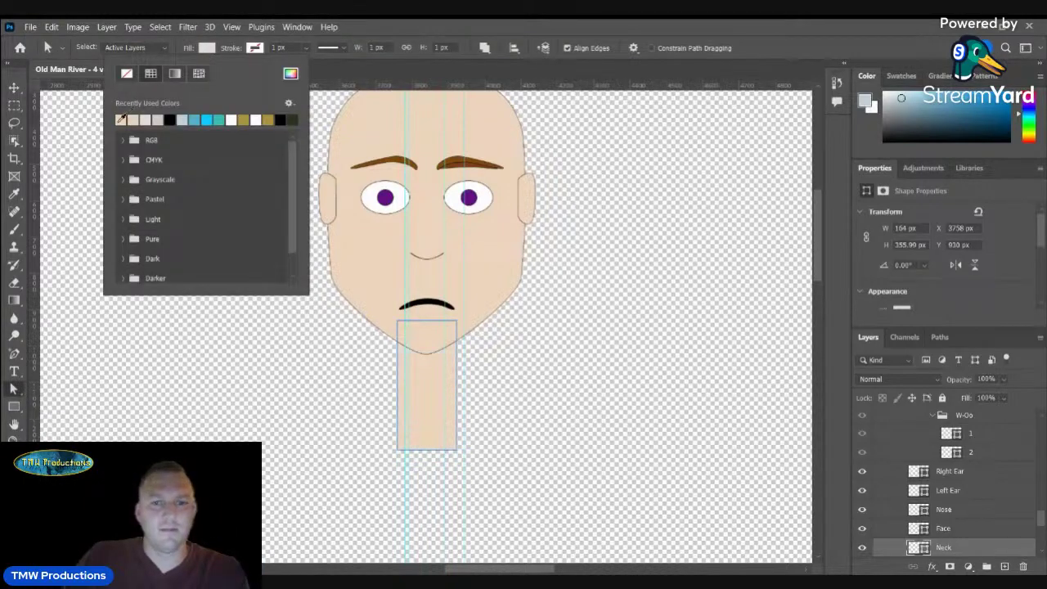
left_click(816, 271)
left_click_drag(818, 256, 819, 241)
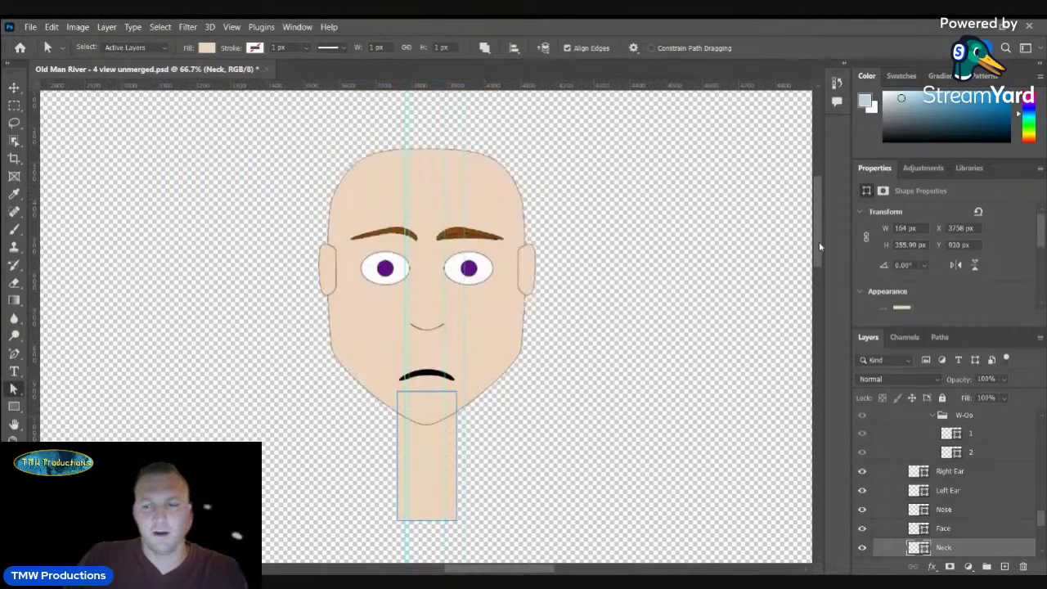
- Collapse the +Frontal layer group and toggle the +Right Quarter head group's visibility on and off
scroll(926, 464, "up", 1)
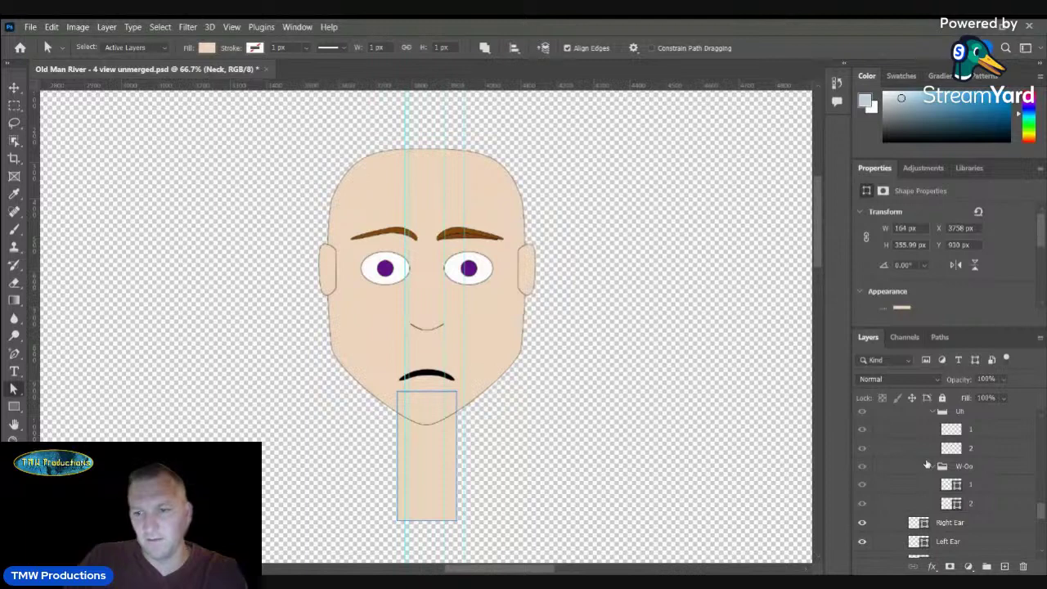
scroll(927, 465, "up", 10)
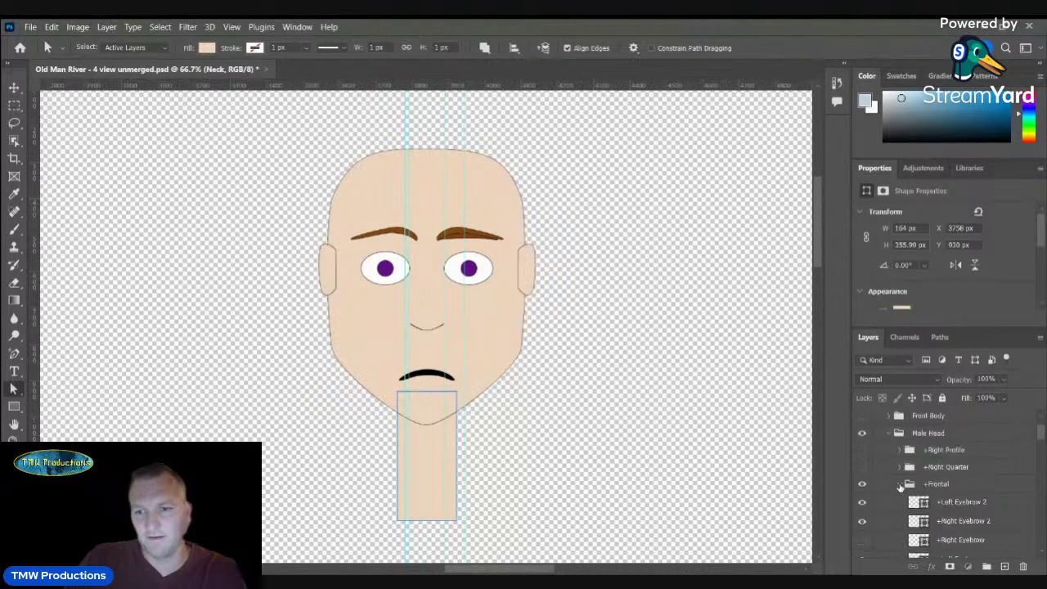
left_click(899, 484)
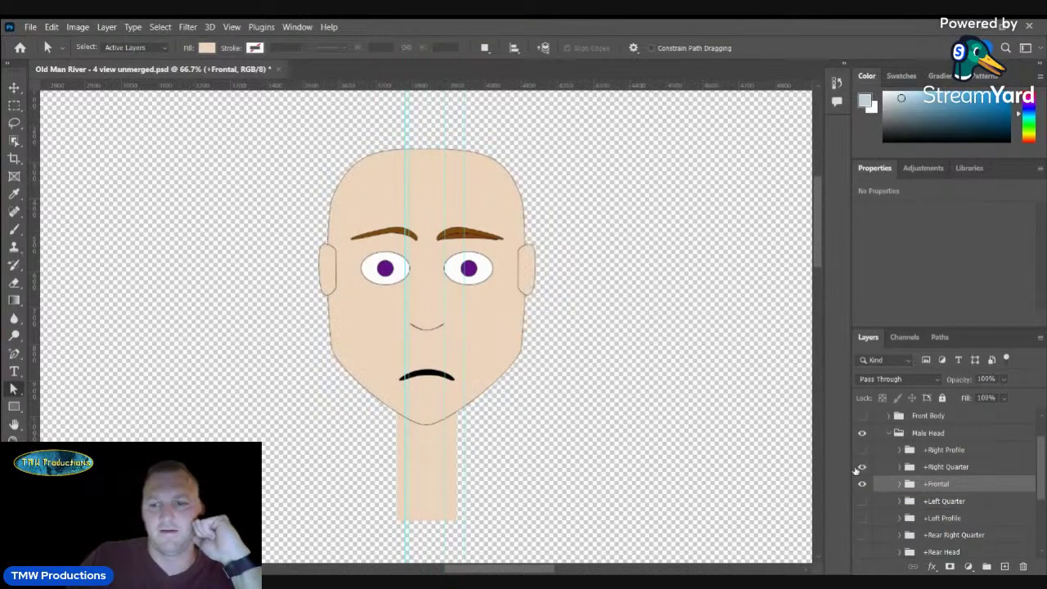
left_click(861, 466)
left_click(861, 467)
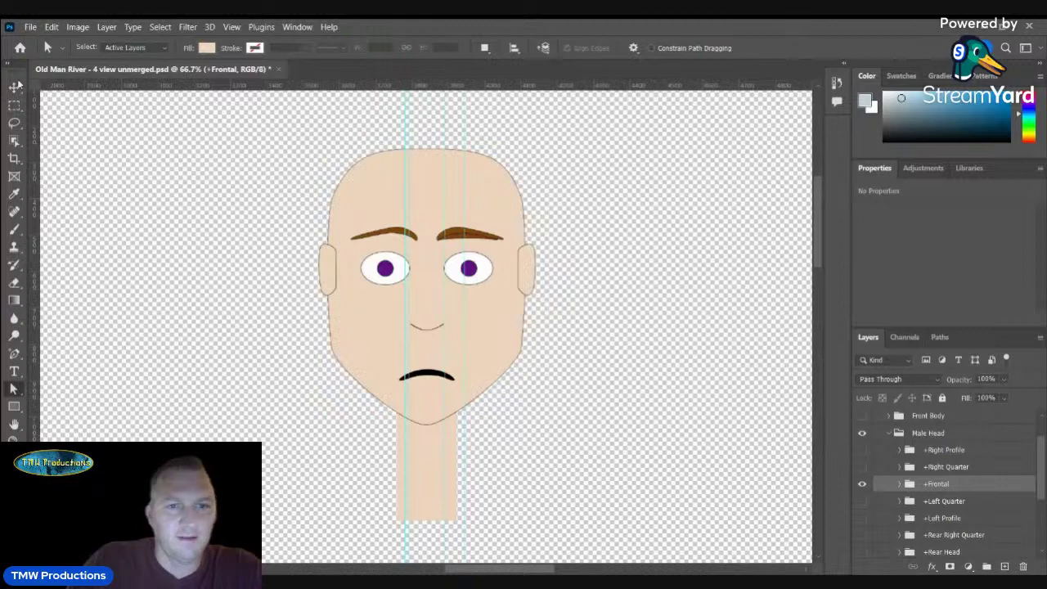
- Change the +Right Pupil shape's fill colour to the green 5f8410
left_click(16, 87)
left_click(384, 267)
left_click(15, 390)
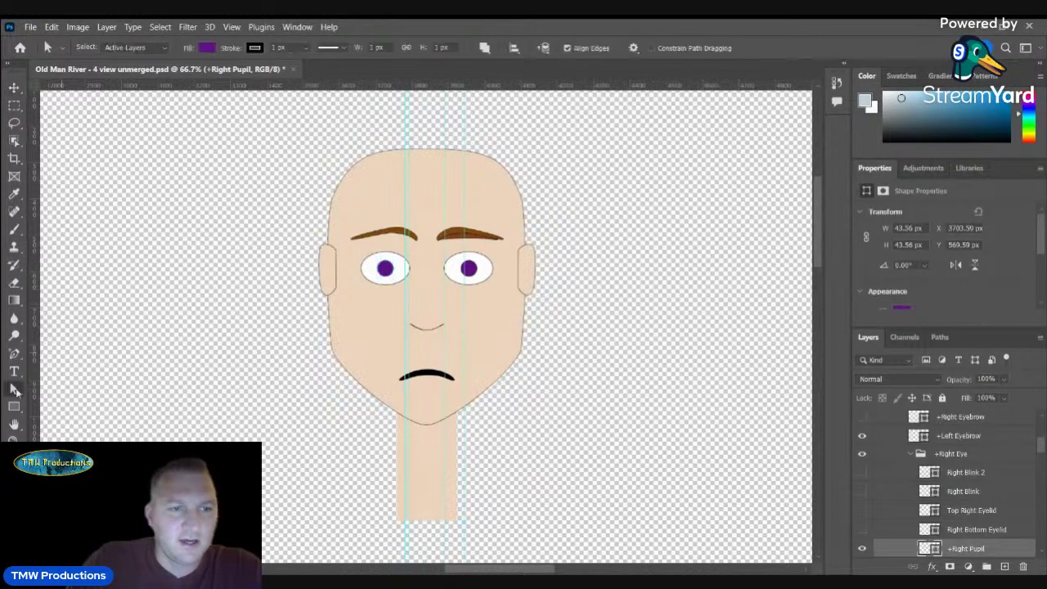
left_click(207, 47)
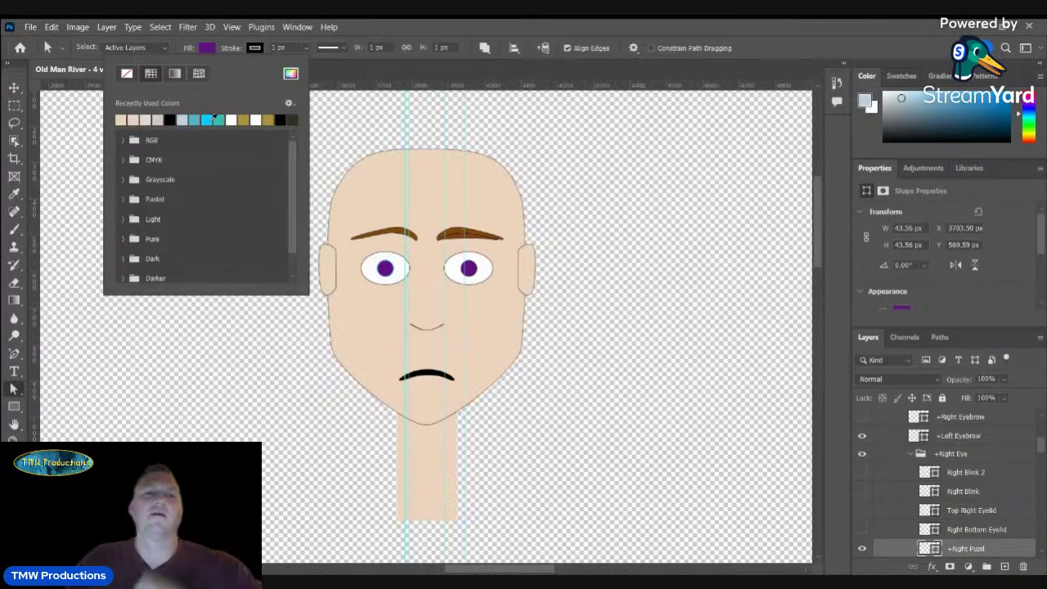
left_click(290, 73)
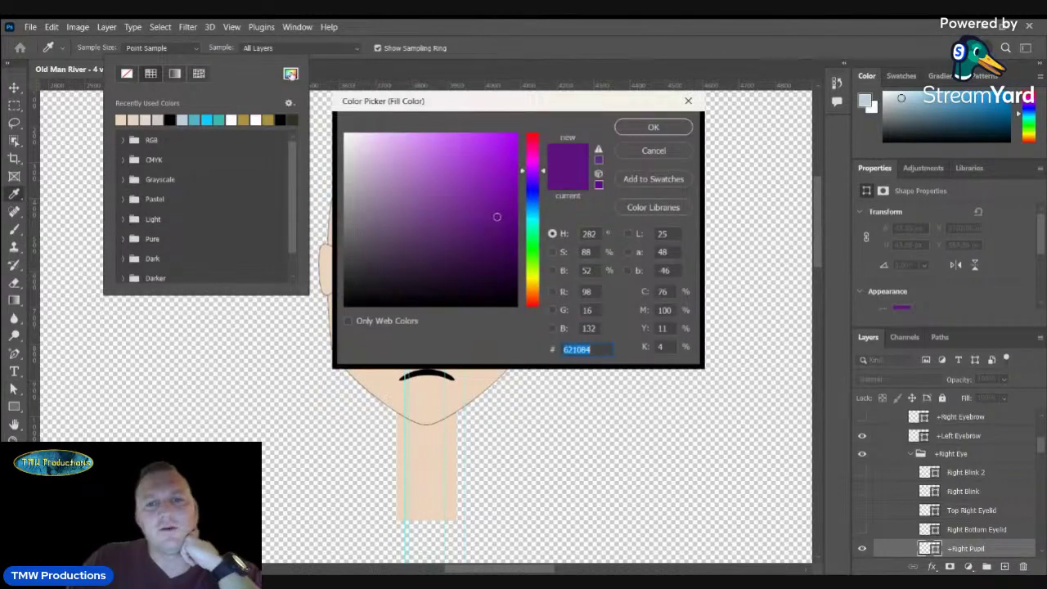
left_click(533, 269)
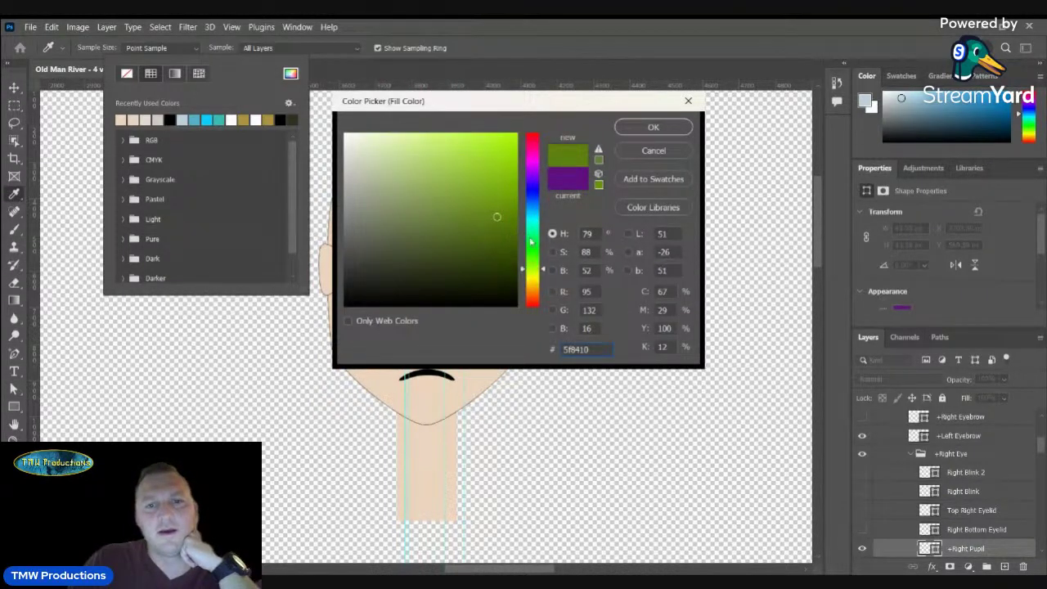
left_click(637, 130)
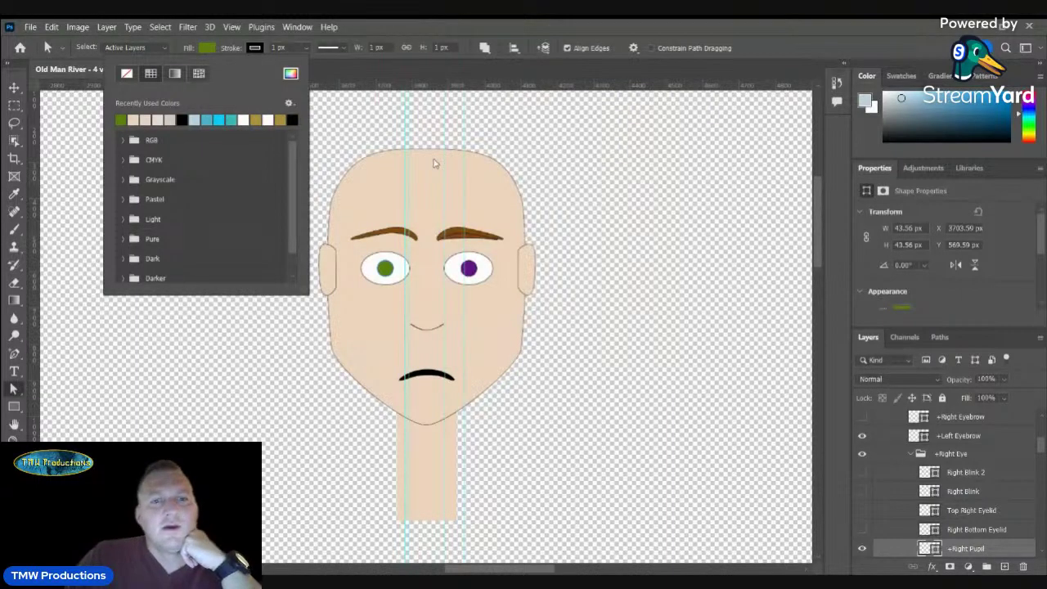
- Recolour the +Left Pupil shape with the recently used green of the right pupil
left_click(18, 88)
left_click(467, 268)
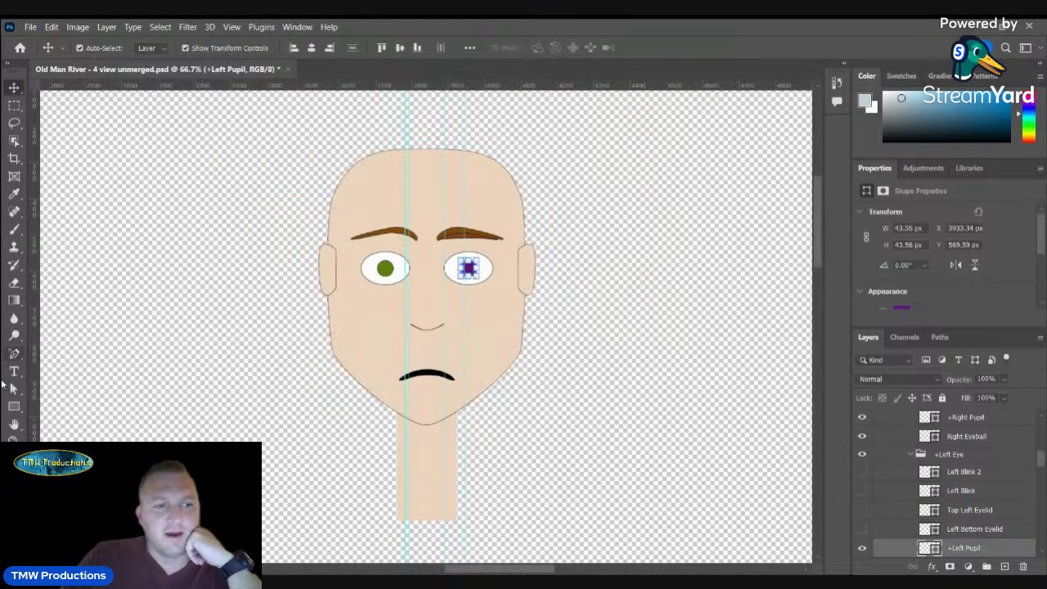
left_click(207, 48)
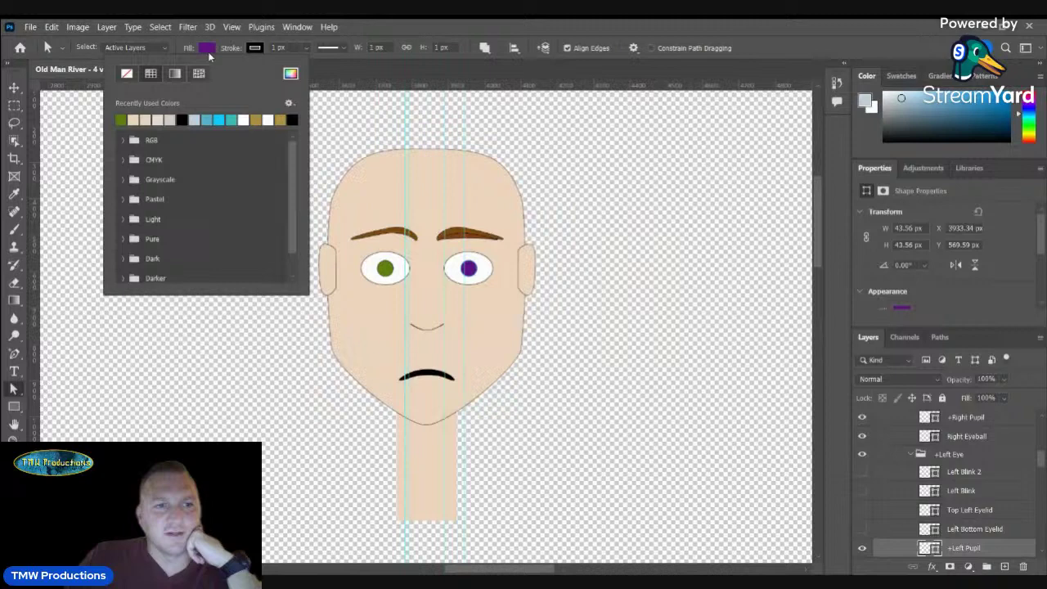
left_click(121, 120)
key("Return")
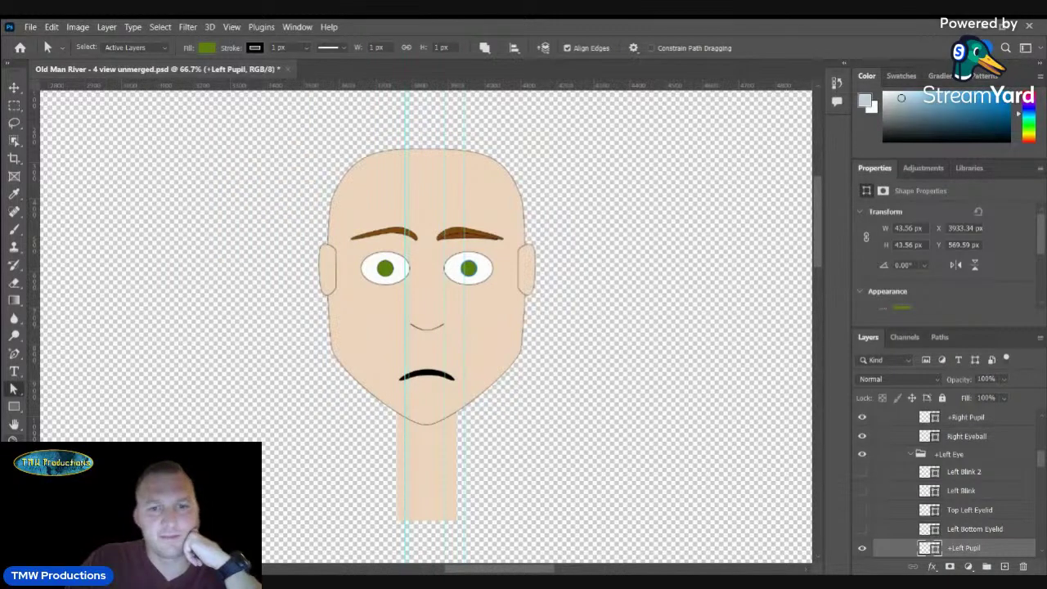
- Hide the +Left Eyebrow layer that overlaps the other left eyebrow on the frontal head
key("z")
left_click(481, 329)
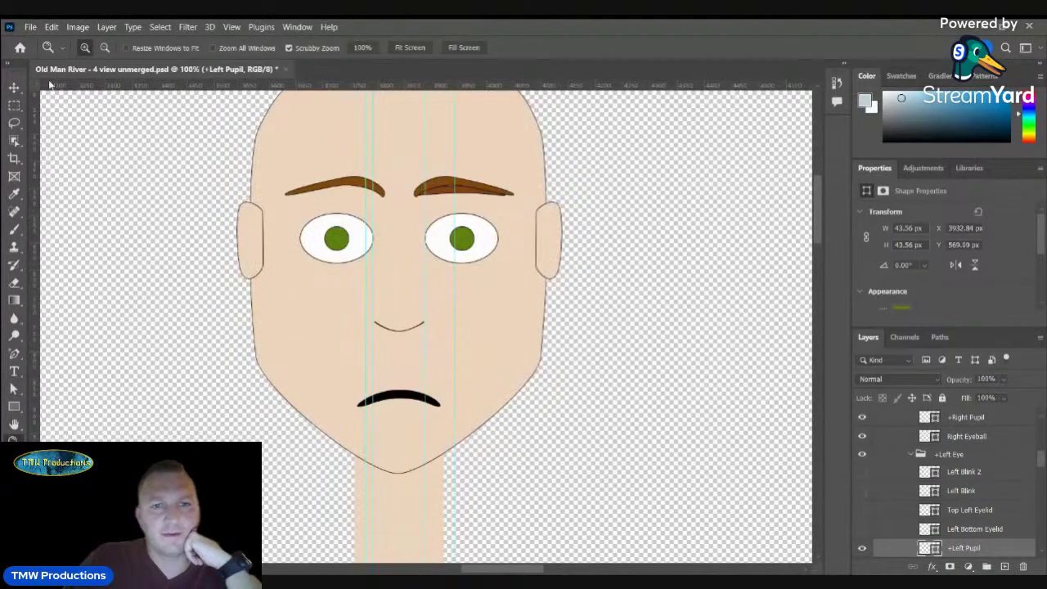
key("v")
left_click(450, 199)
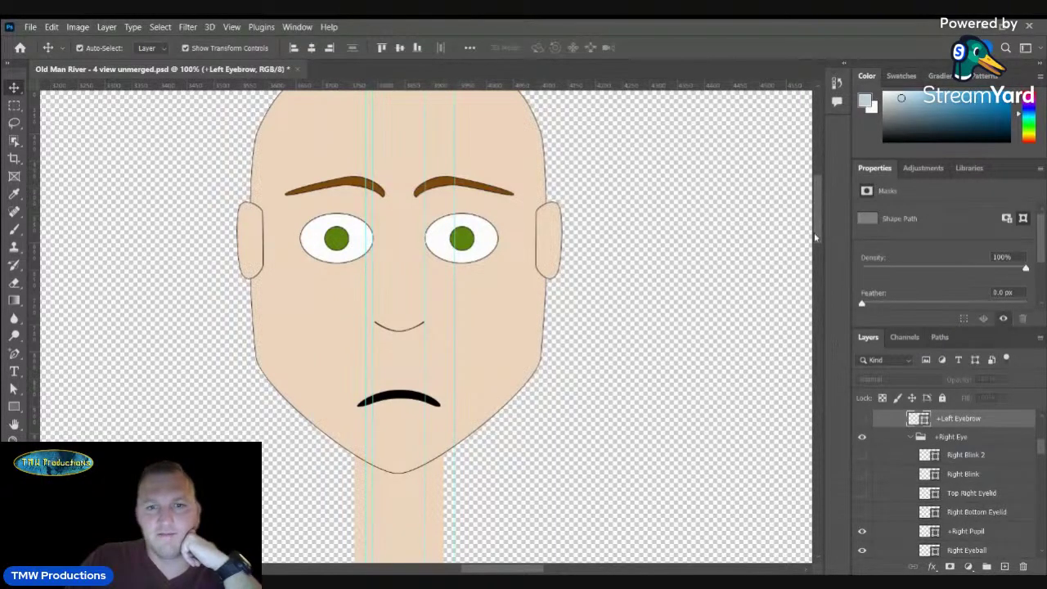
left_click_drag(816, 234, 817, 221)
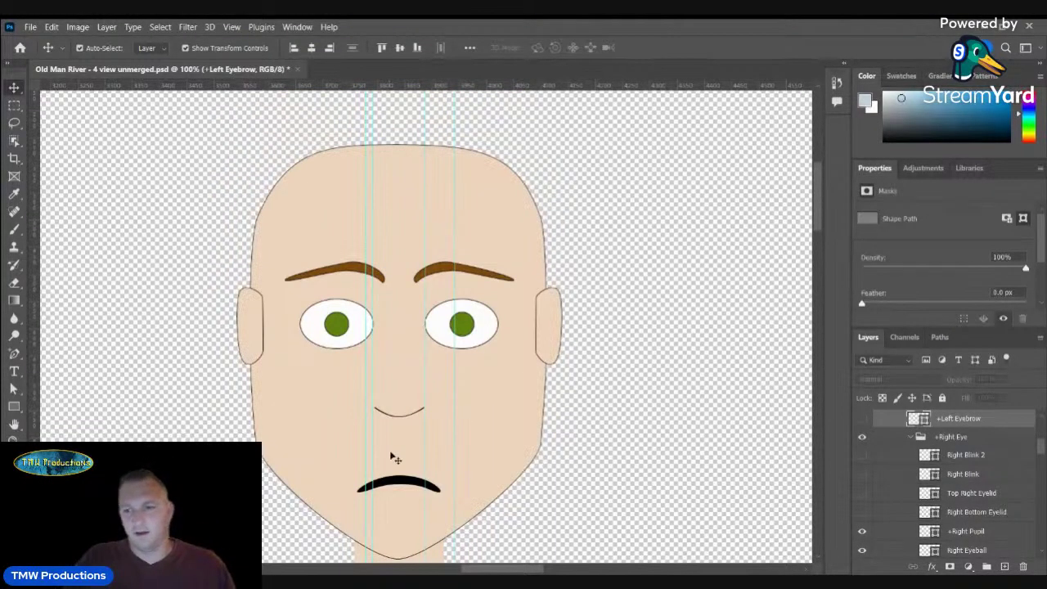
- Create a new layer at the top of the +Frontal head group, above +Left Eyebrow 2, and name it Hair
scroll(891, 454, "up", 2)
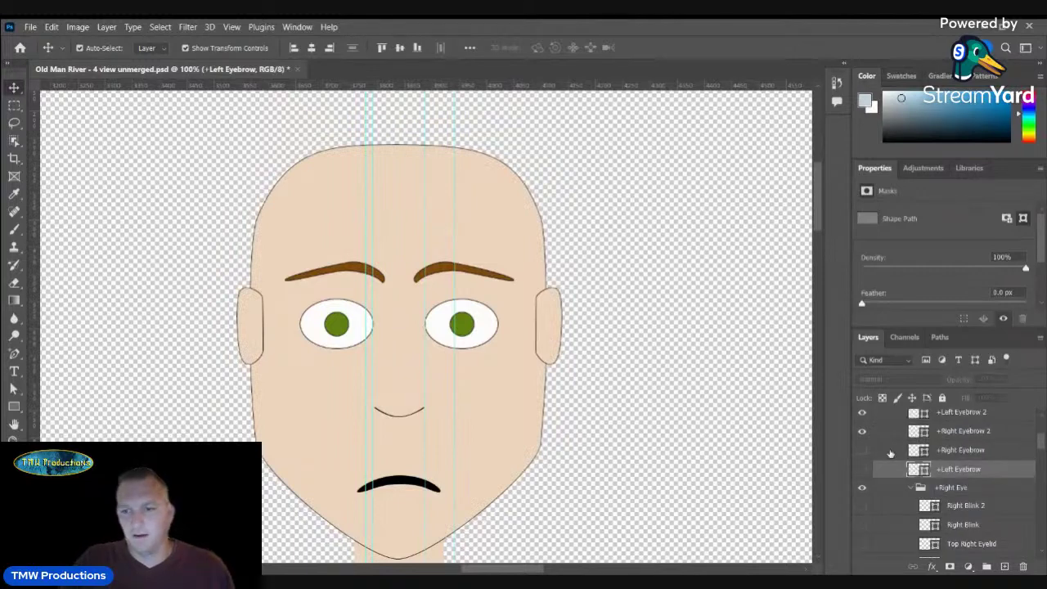
left_click(912, 487)
scroll(912, 491, "up", 5)
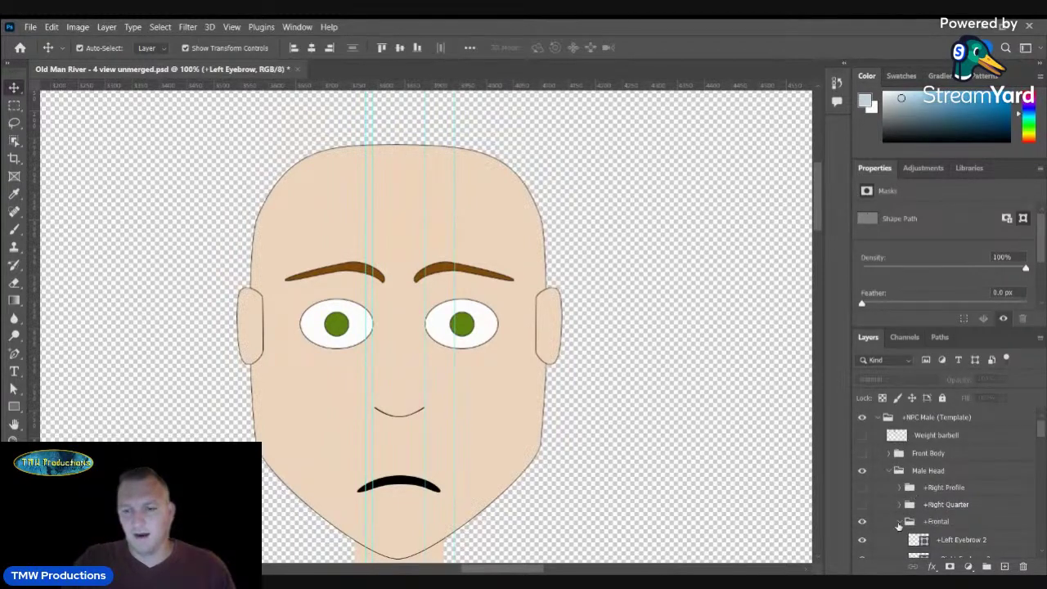
left_click(900, 523)
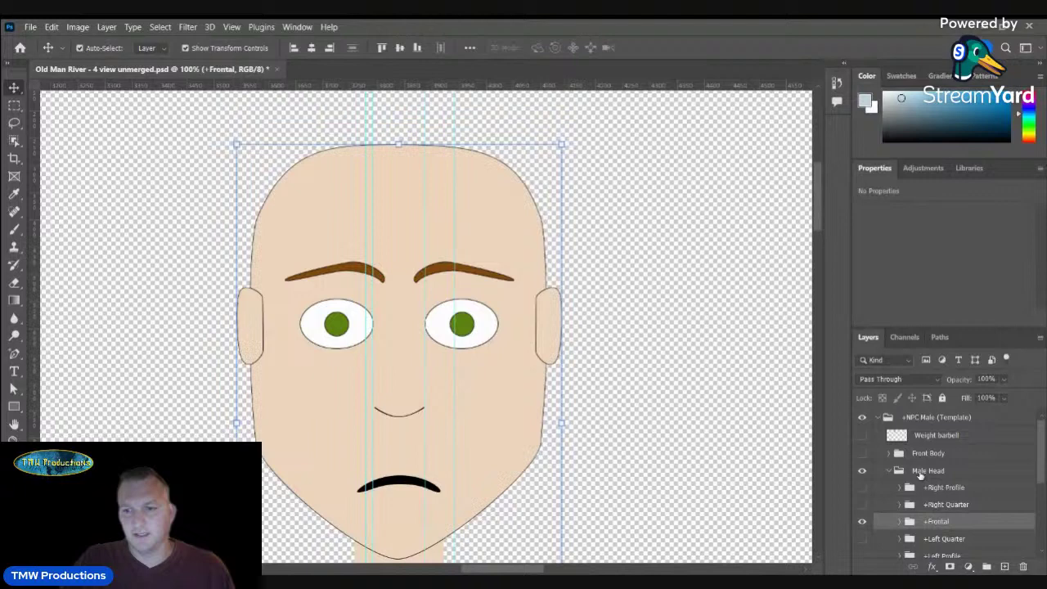
left_click(900, 522)
scroll(949, 516, "down", 2)
left_click(957, 491)
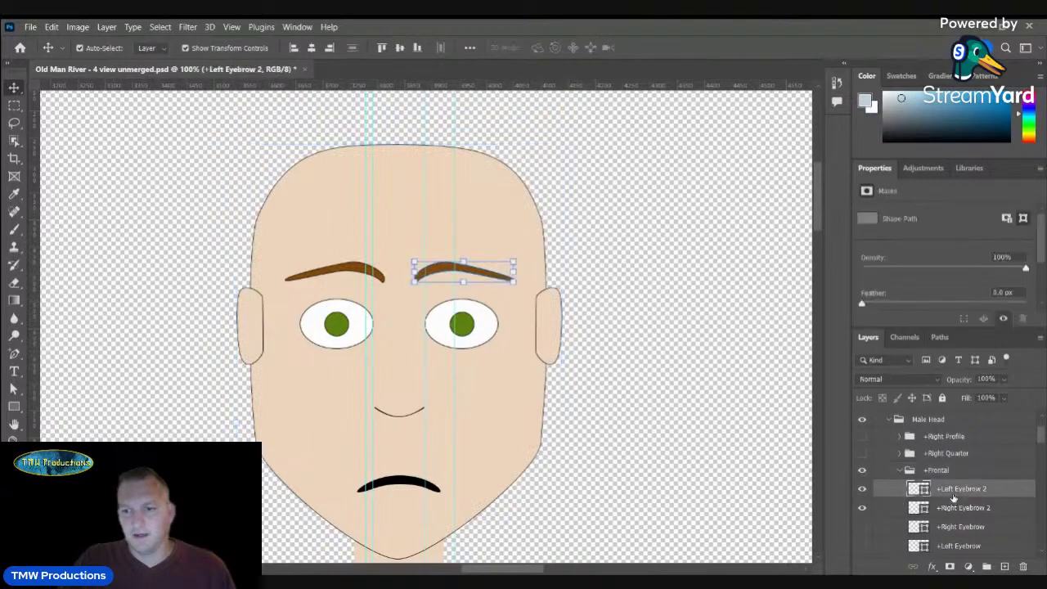
left_click(1005, 566)
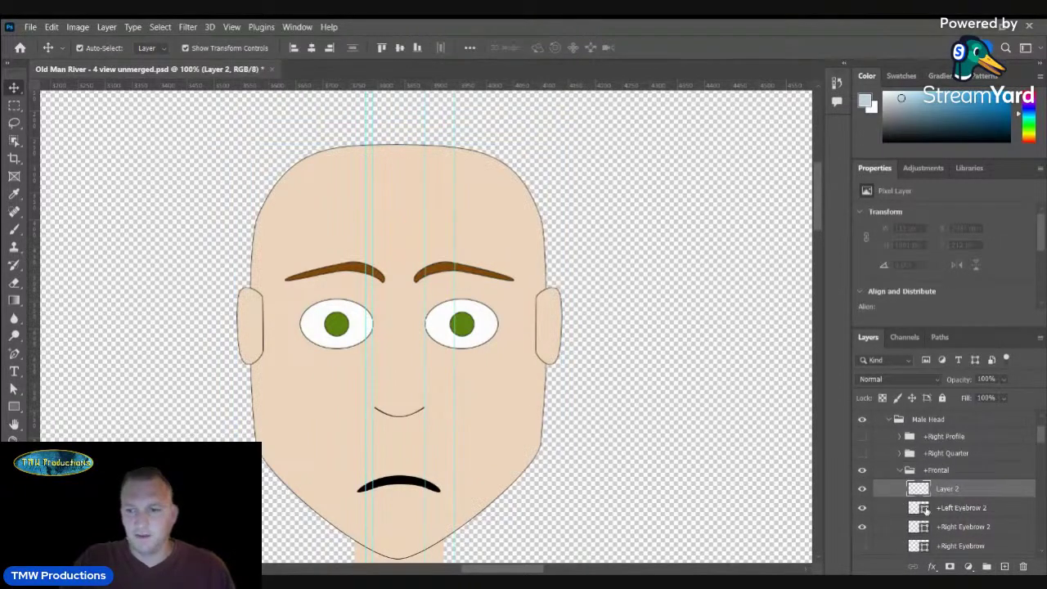
double_click(946, 487)
type("Hair")
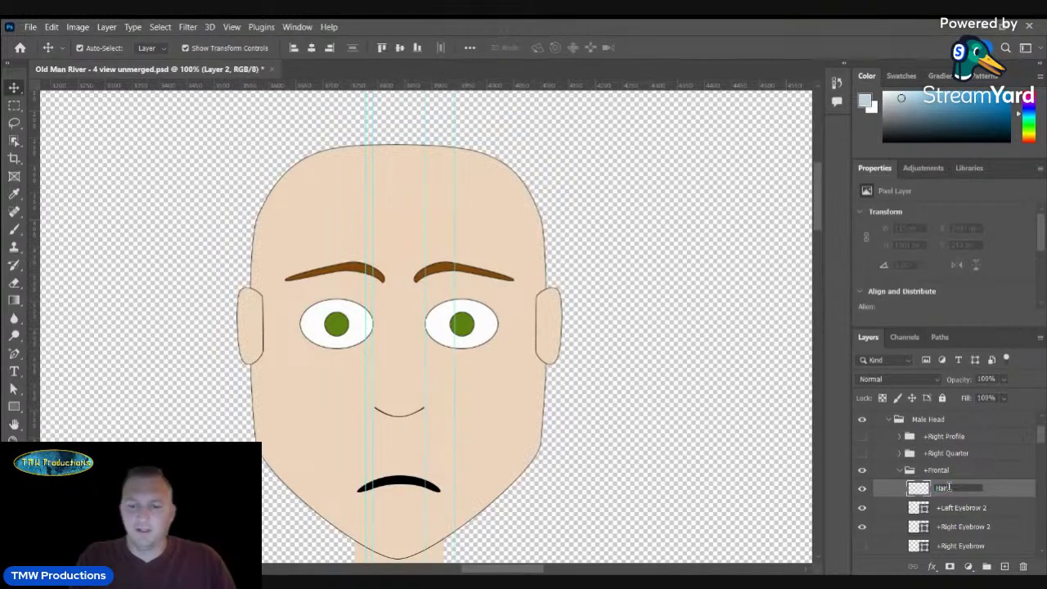
key("Return")
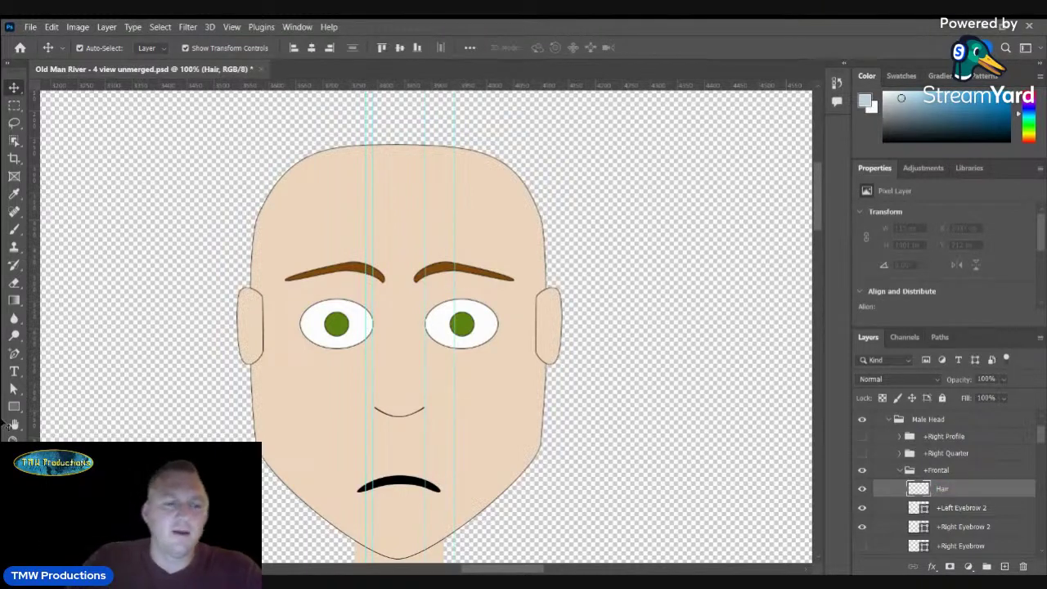
- Draw a rectangle shape about 703 by 467 px over the upper half of the frontal head on the Hair layer
left_click(14, 407)
left_click(14, 406)
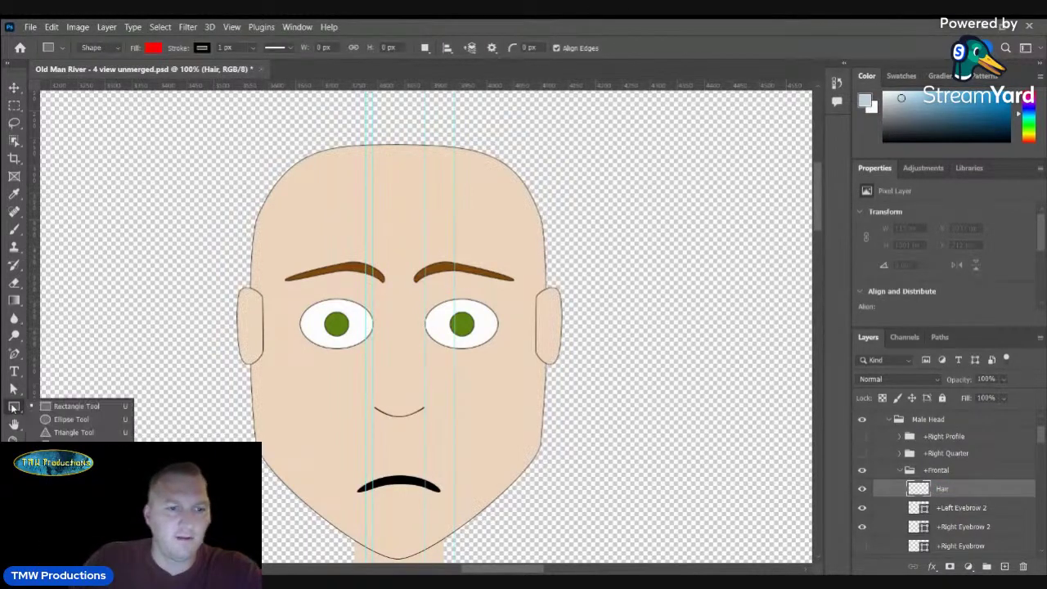
left_click(51, 412)
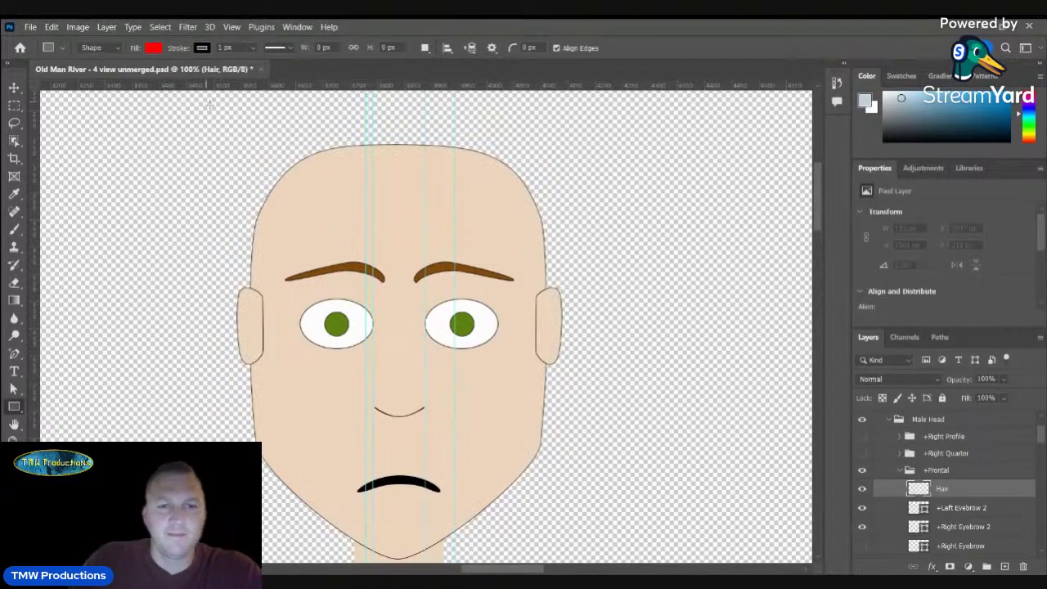
left_click_drag(207, 102, 587, 354)
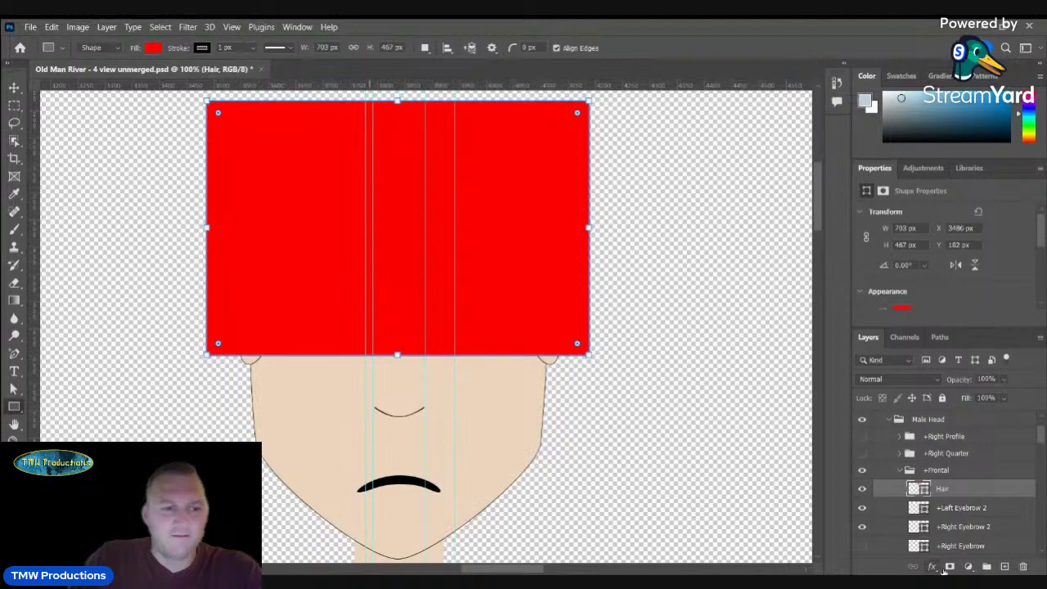
- Change the Hair rectangle's fill colour from red to a very dark, slightly warm grey
left_click(14, 391)
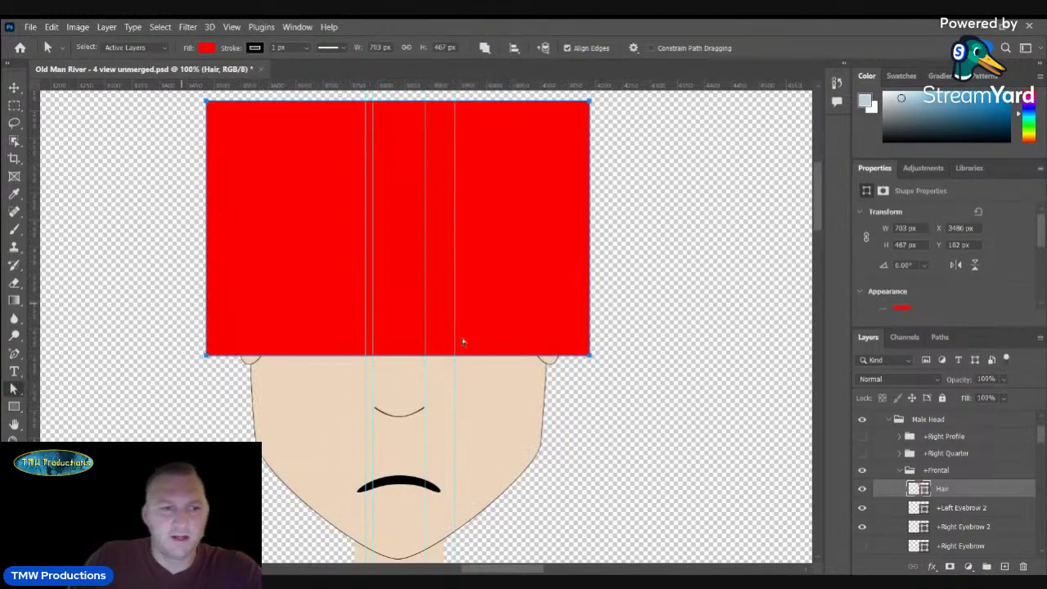
left_click(206, 48)
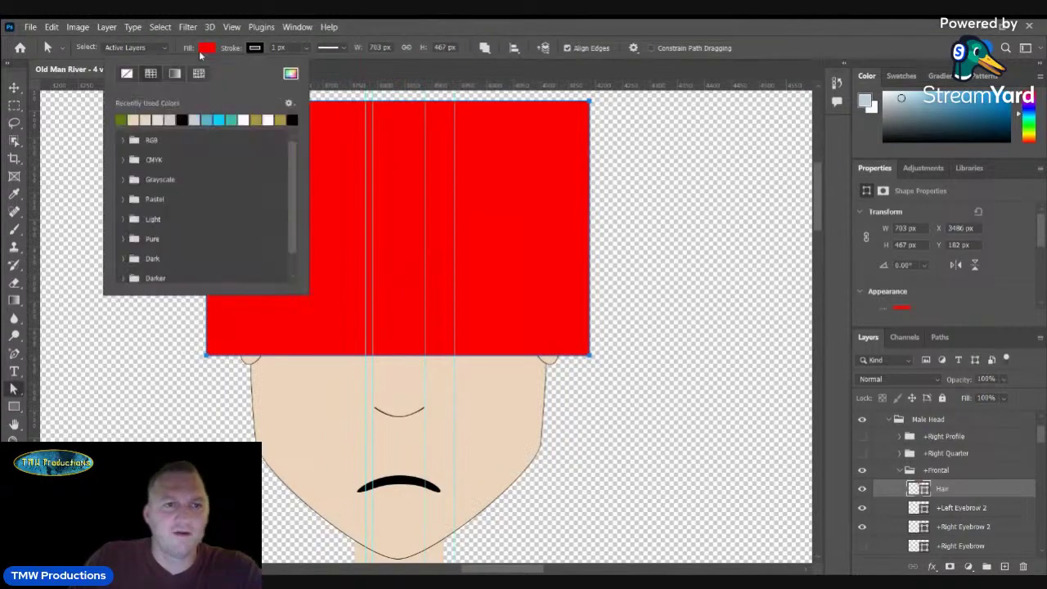
left_click(290, 74)
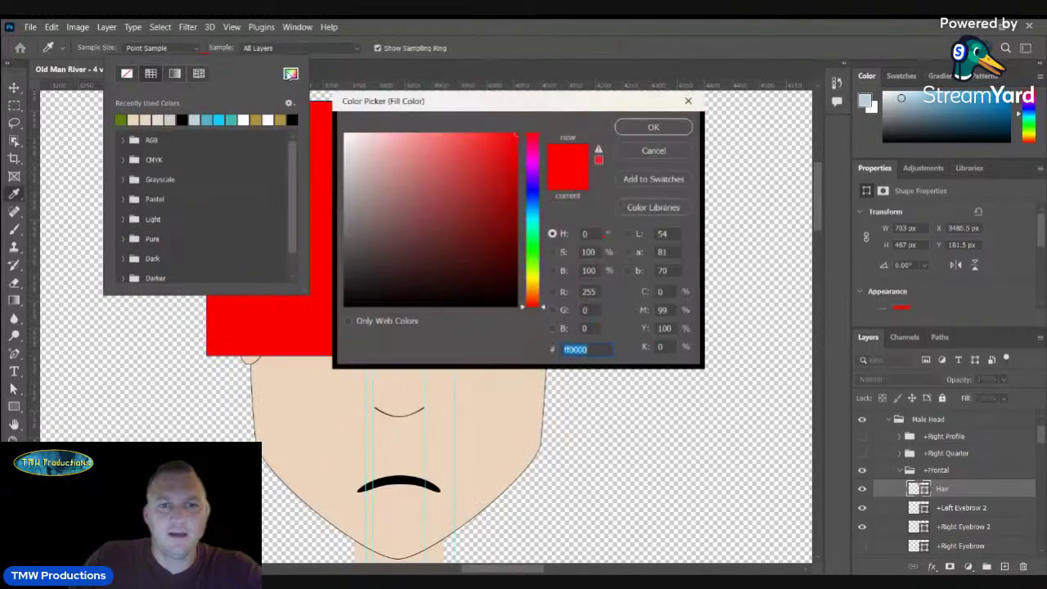
left_click(353, 292)
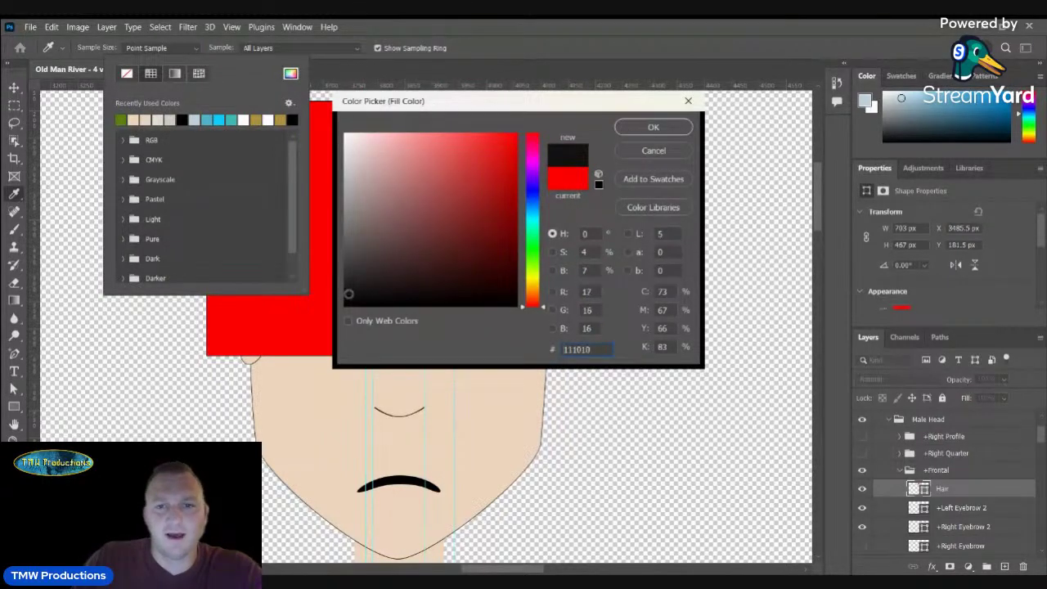
left_click(345, 306)
left_click(348, 289)
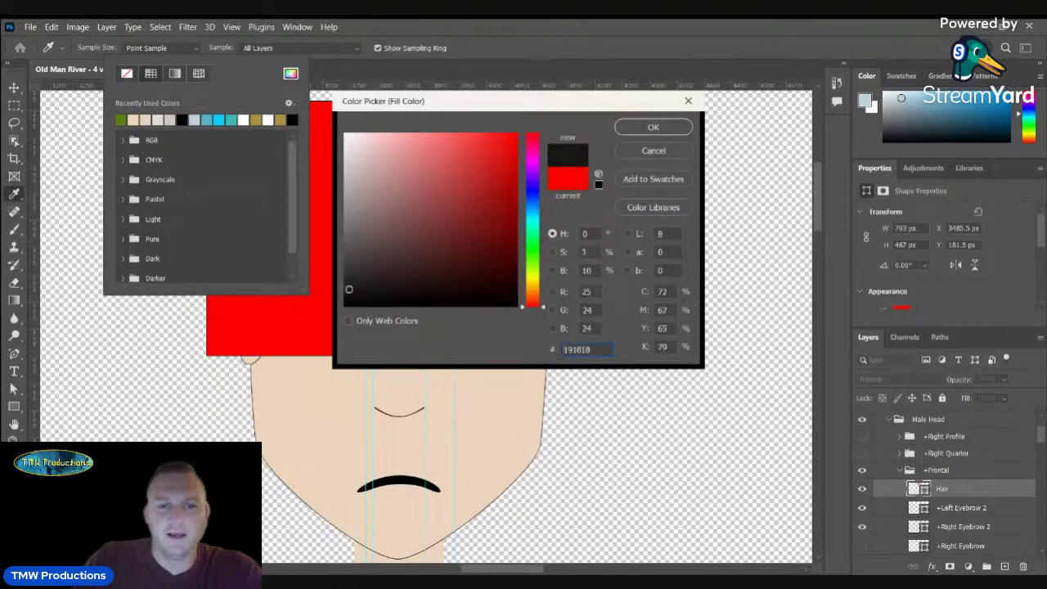
left_click(347, 301)
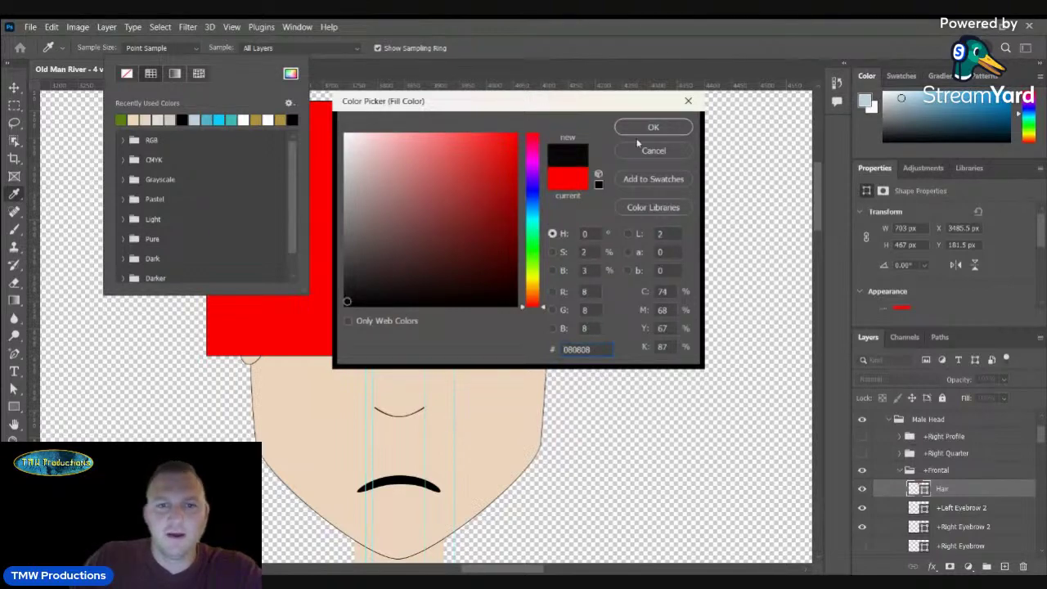
left_click(344, 307)
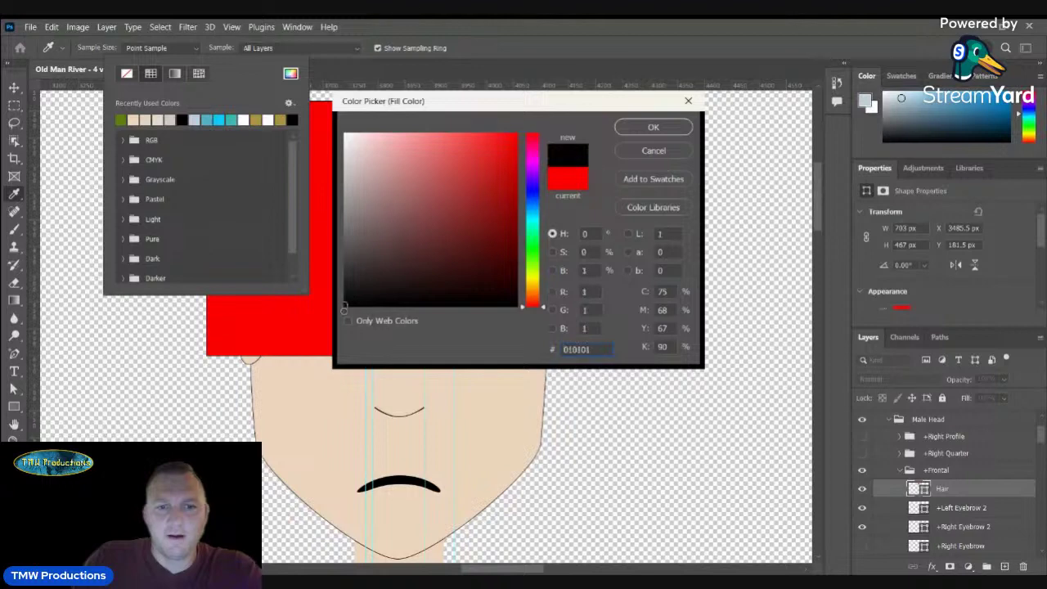
left_click(350, 262)
left_click(348, 267)
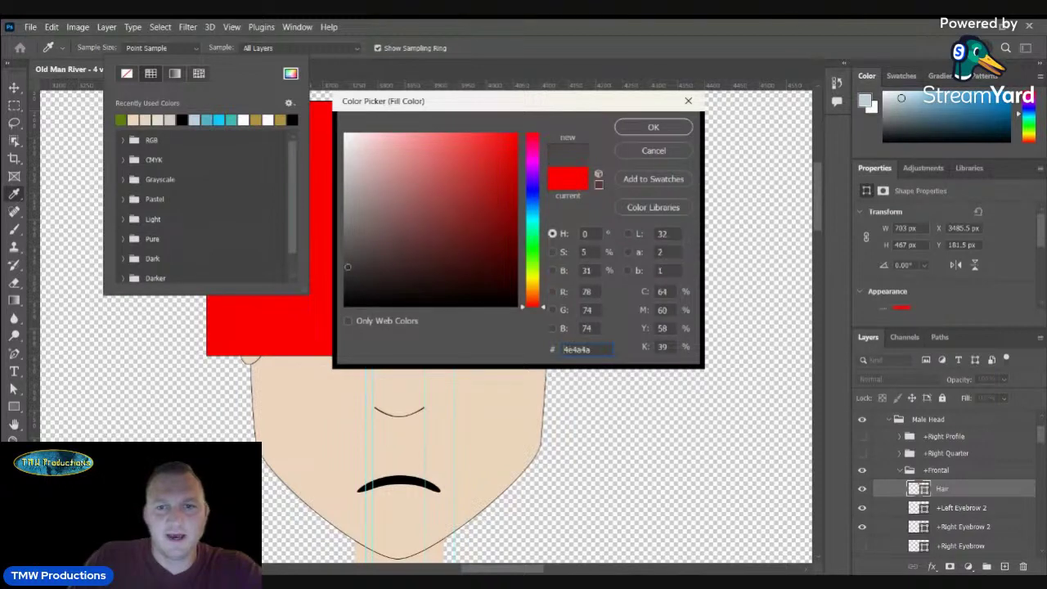
left_click(350, 263)
left_click_drag(350, 263, 356, 270)
left_click(685, 127)
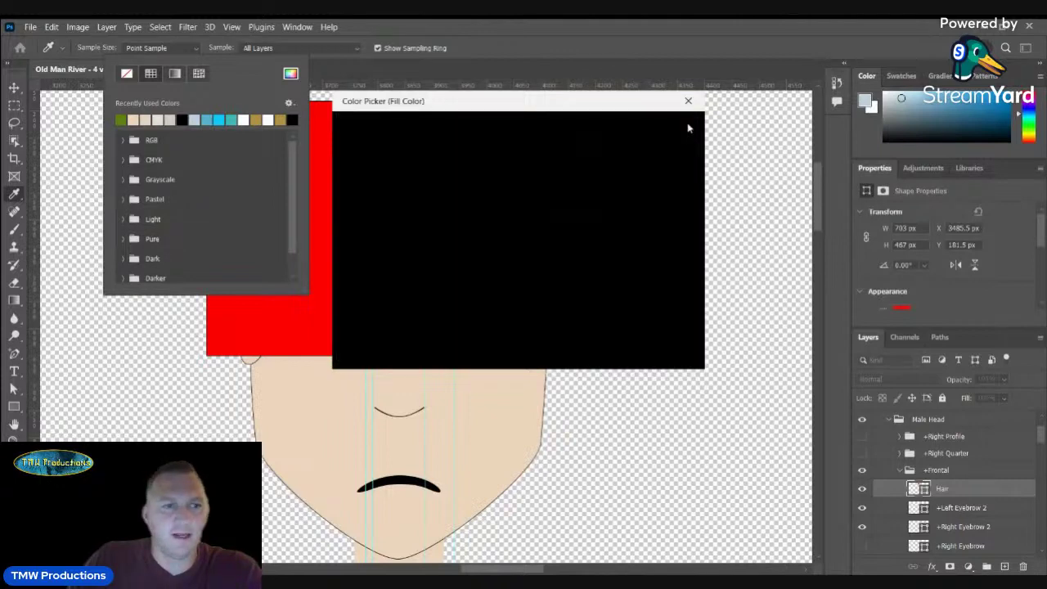
- Lower the Hair layer's opacity to 44% as a see-through guide for shaping over the face
left_click(20, 89)
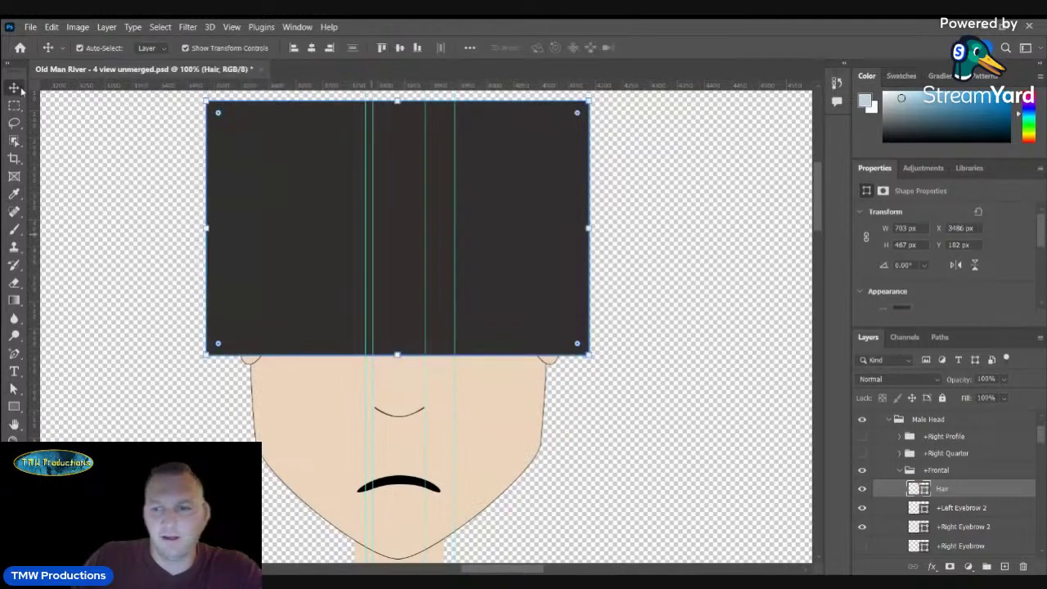
left_click_drag(971, 381, 924, 387)
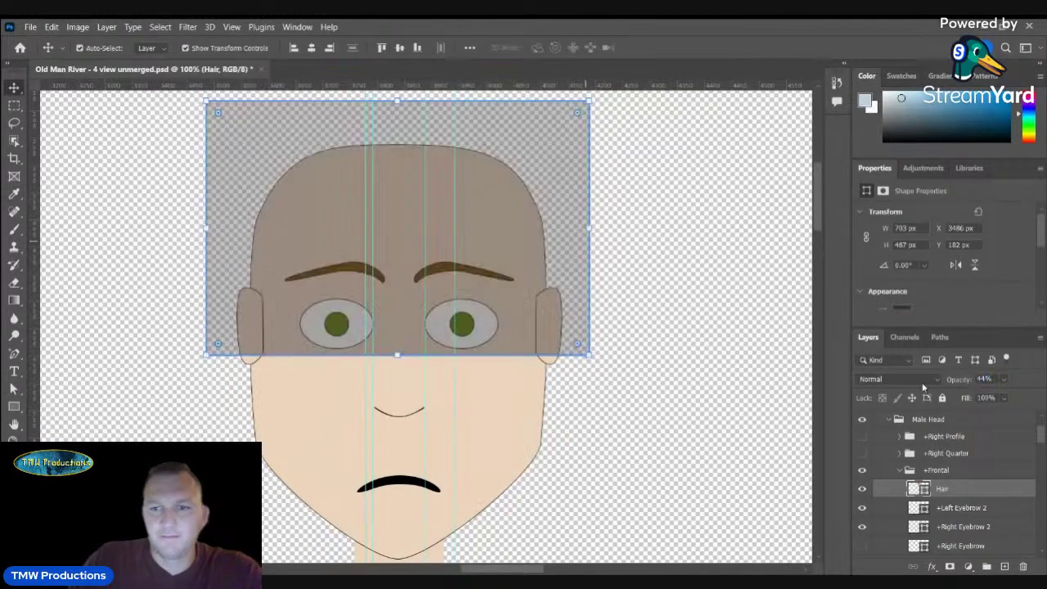
scroll(819, 222, "up", 2)
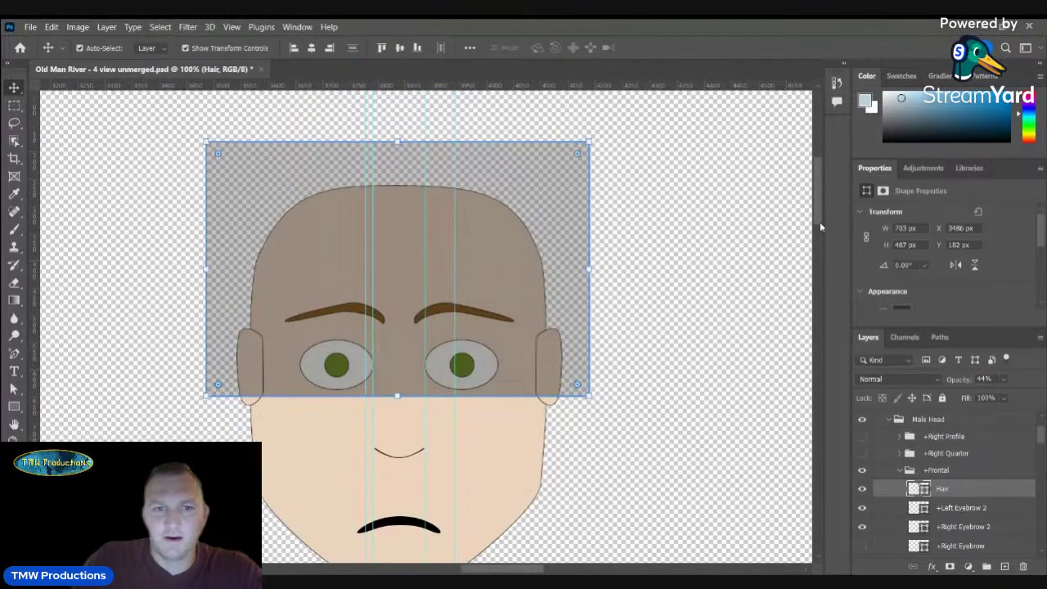
- Add an anchor point on the Hair shape's lower edge beside the left-hand ear and pull it up to about eye level
left_click(14, 353)
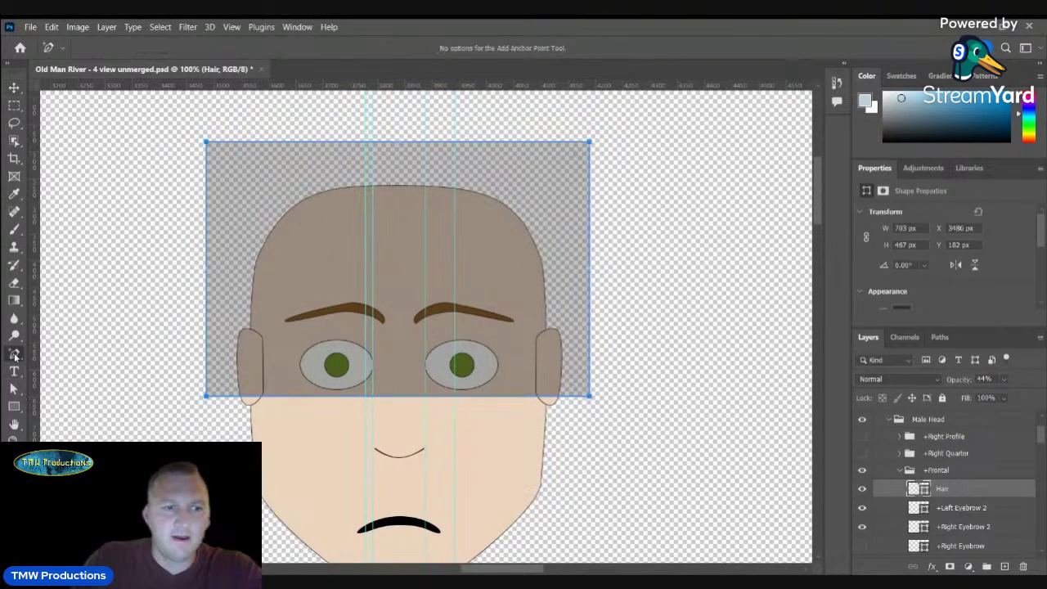
left_click(265, 398)
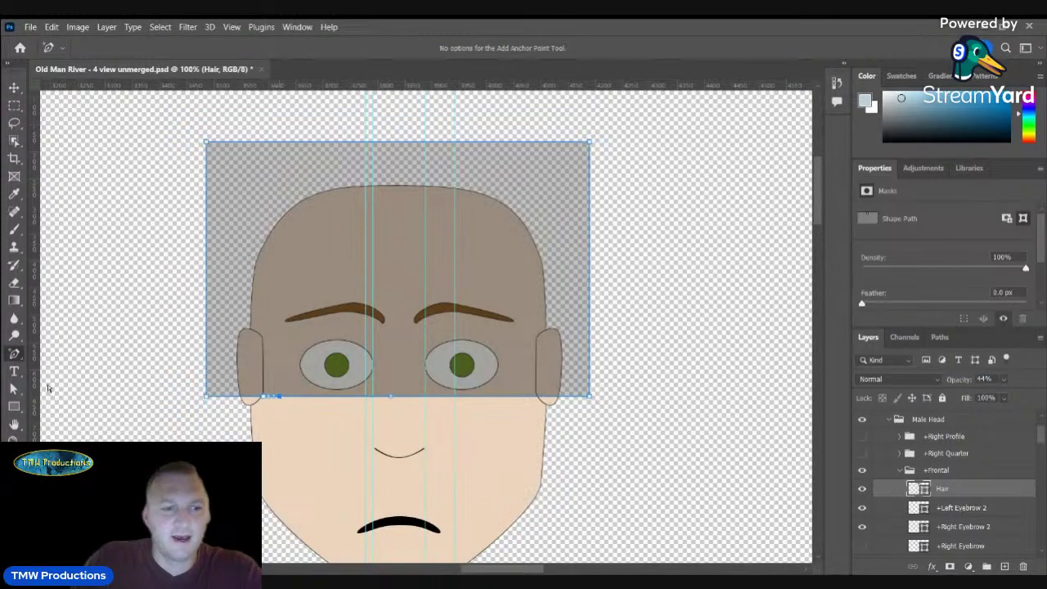
left_click(14, 389)
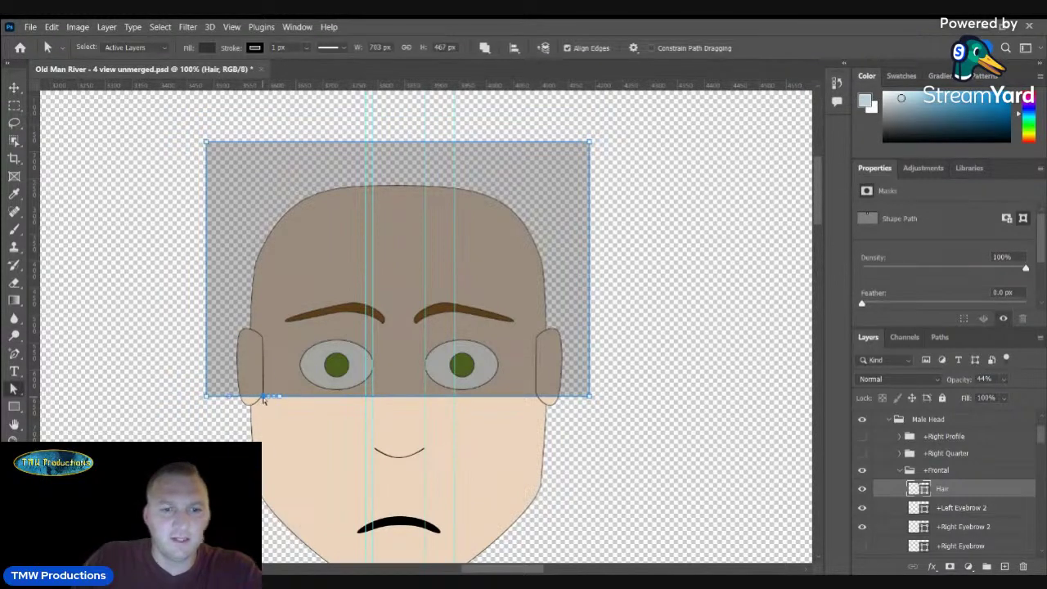
mouse_move(265, 398)
left_mouse_down()
mouse_move(266, 362)
mouse_move(283, 366)
left_mouse_up()
- Add more anchor points along the Hair shape's lower edge, at the left-hand eye and at the right-hand ear
left_click(14, 354)
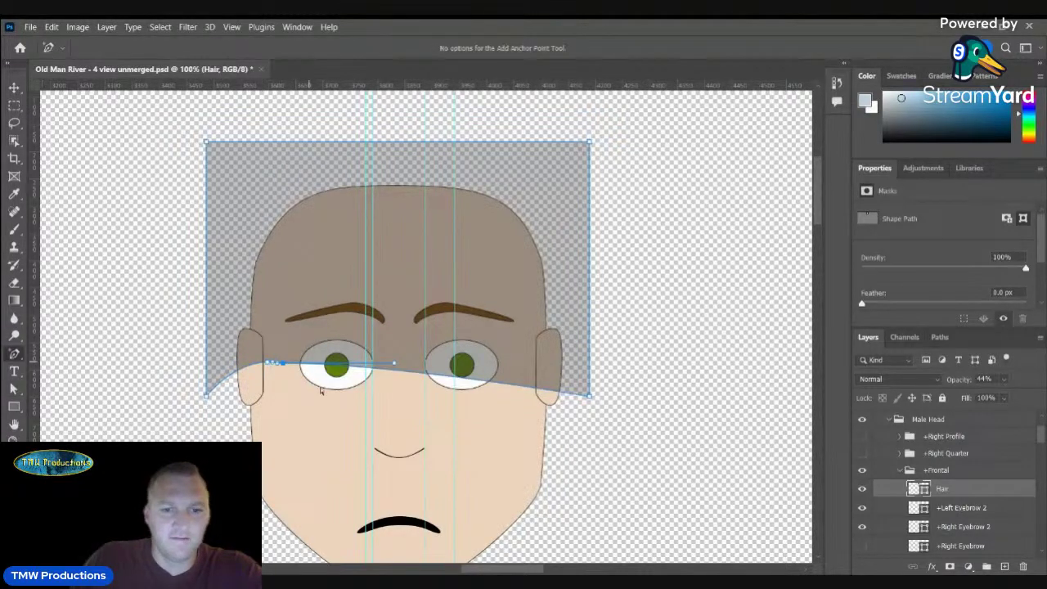
left_click(309, 364)
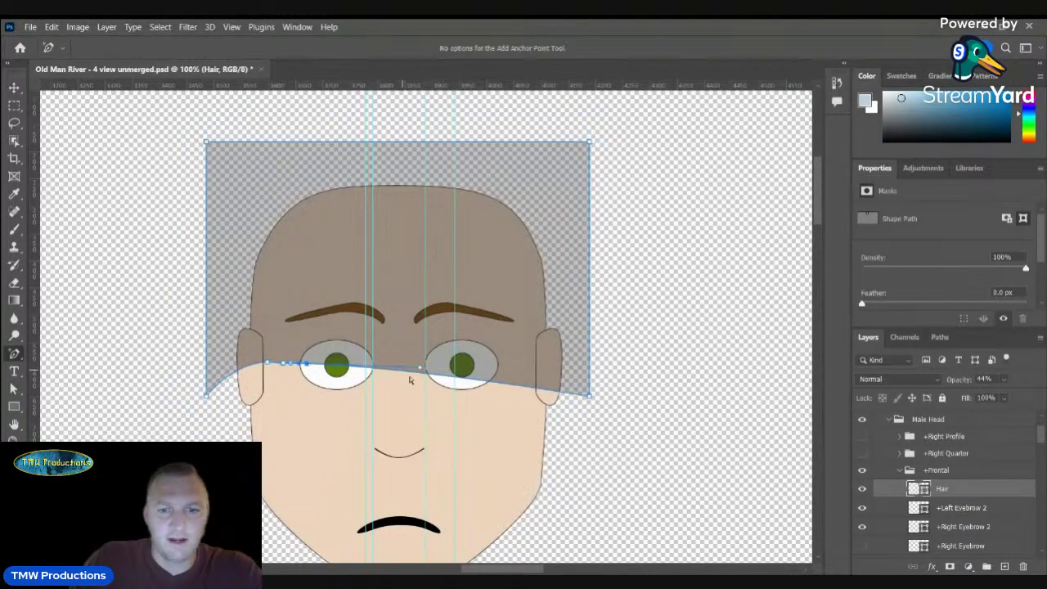
left_click(542, 390)
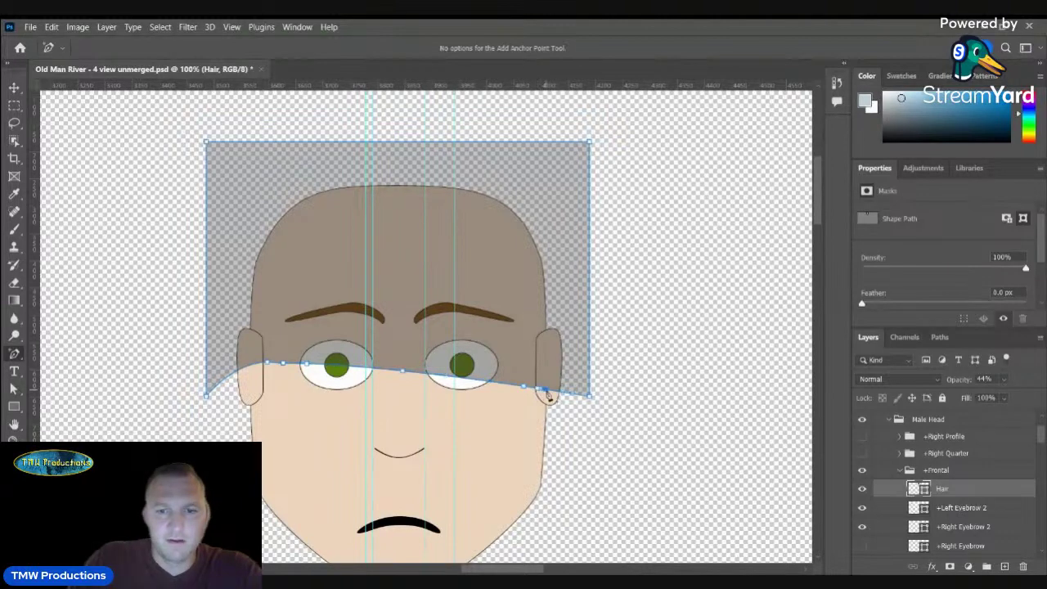
- Pull the lower-edge points up into a smooth hairline over the left and middle forehead, and fit the far end around the right-hand ear
left_click(14, 388)
left_click(306, 367)
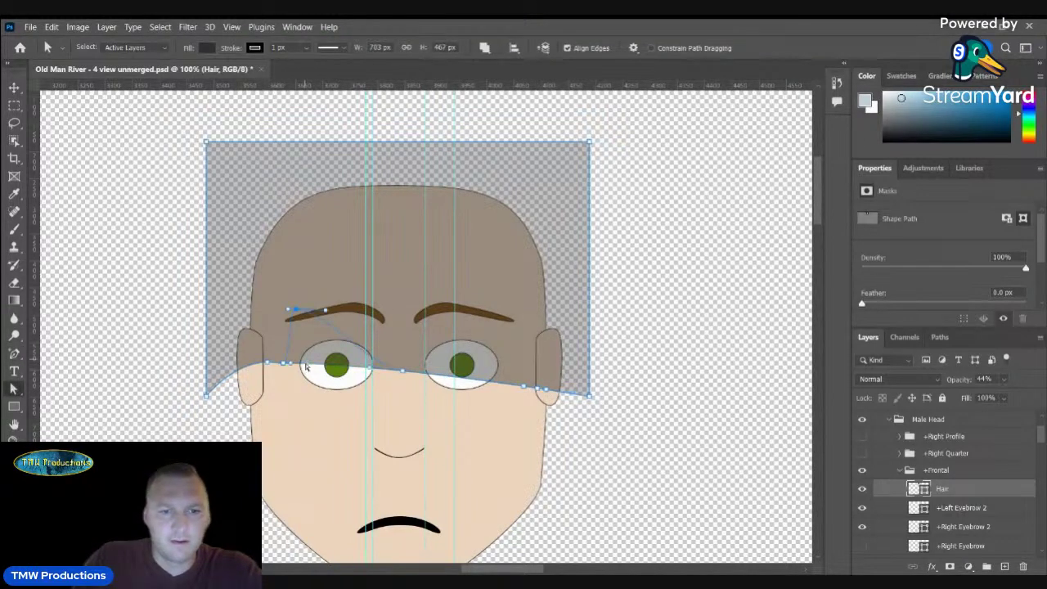
left_click_drag(288, 310, 289, 283)
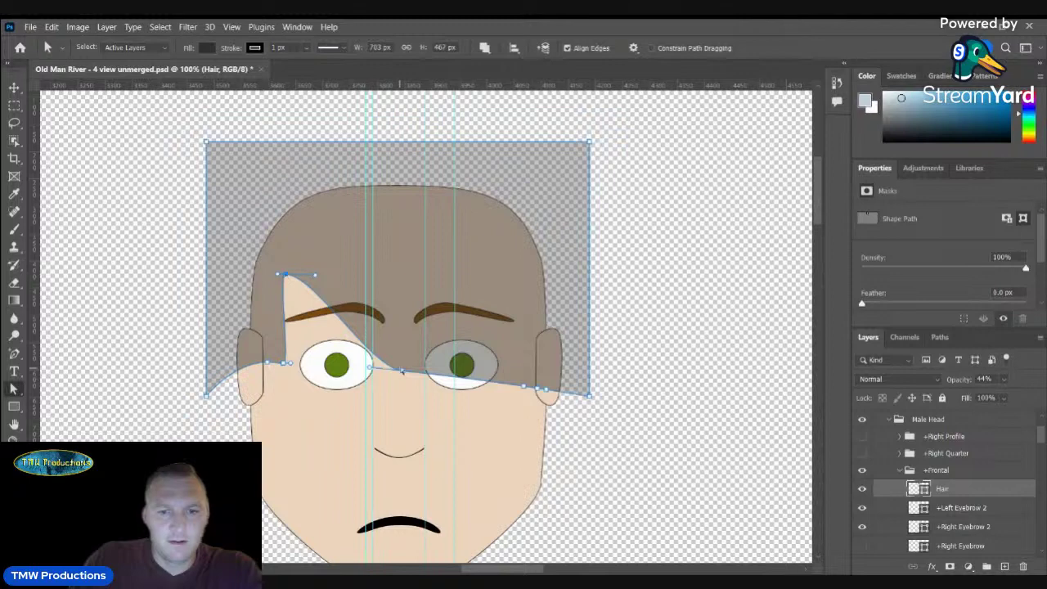
left_click_drag(402, 372, 396, 256)
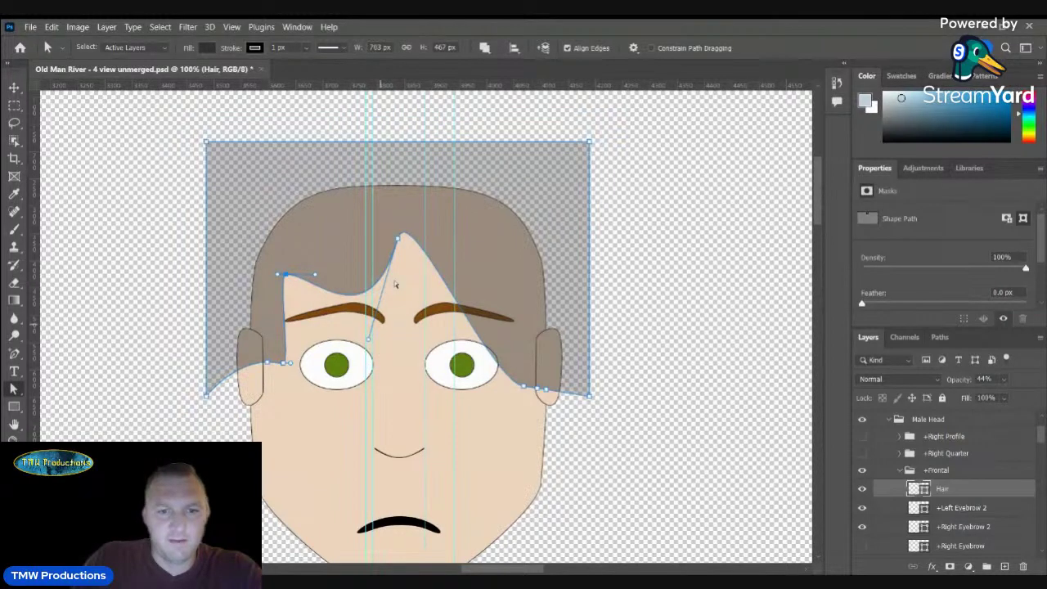
left_click_drag(369, 338, 345, 241)
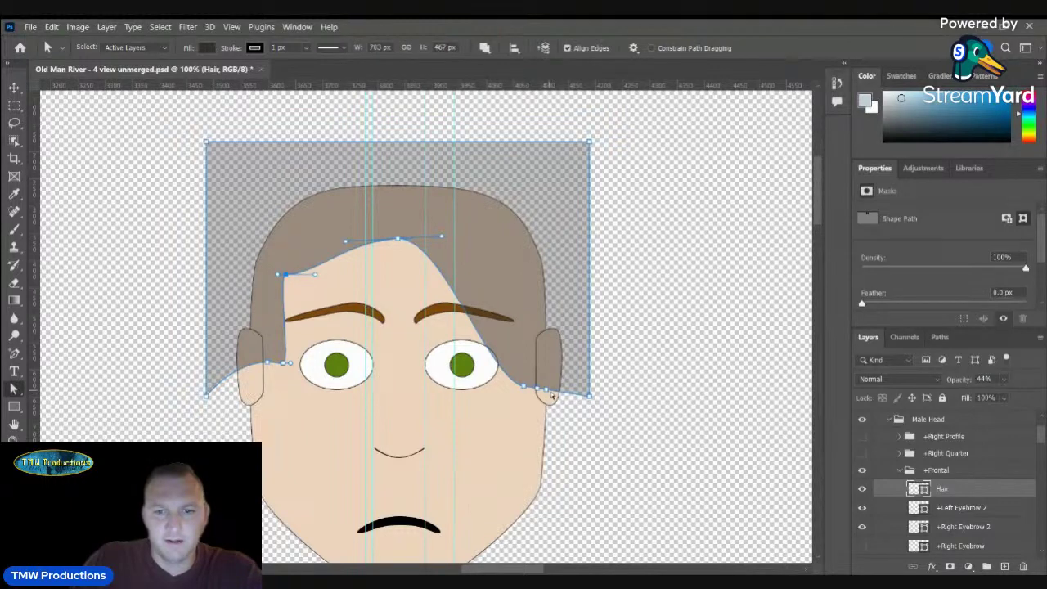
left_click_drag(549, 393, 543, 334)
left_click_drag(538, 388, 534, 389)
- Add a hairline anchor point near the right-hand eyebrow, pull it out to the temple, and raise the left-hand hairline corner slightly
left_click(15, 354)
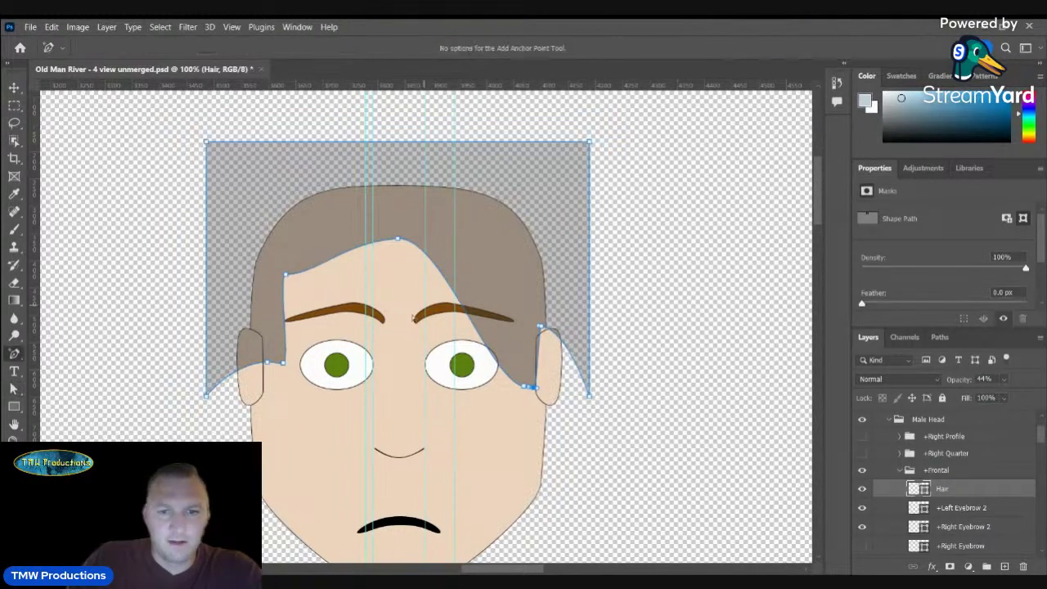
left_click(450, 289)
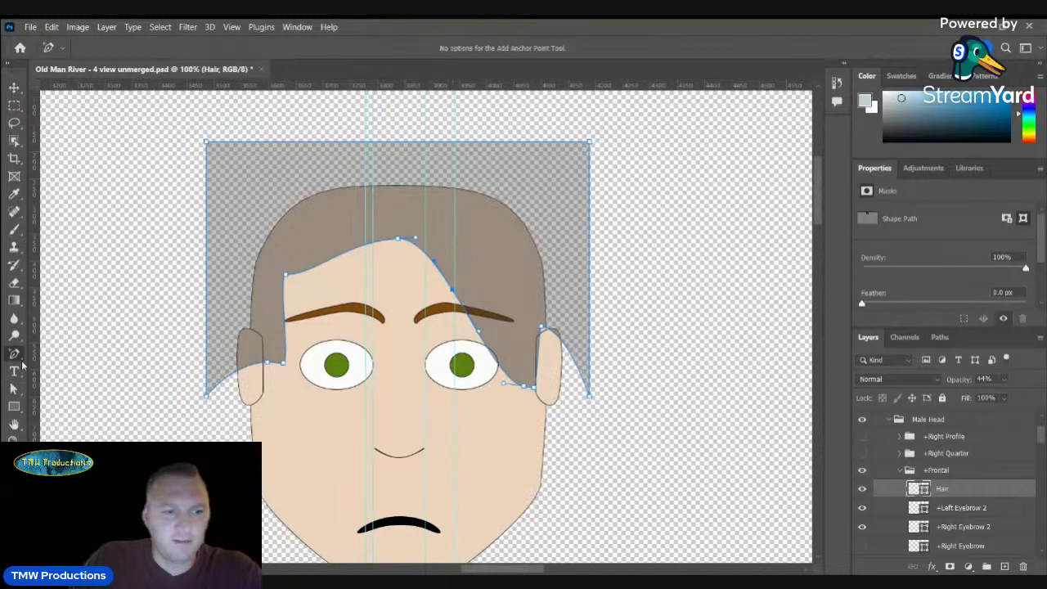
key("a")
left_click_drag(452, 289, 499, 262)
left_click(284, 276)
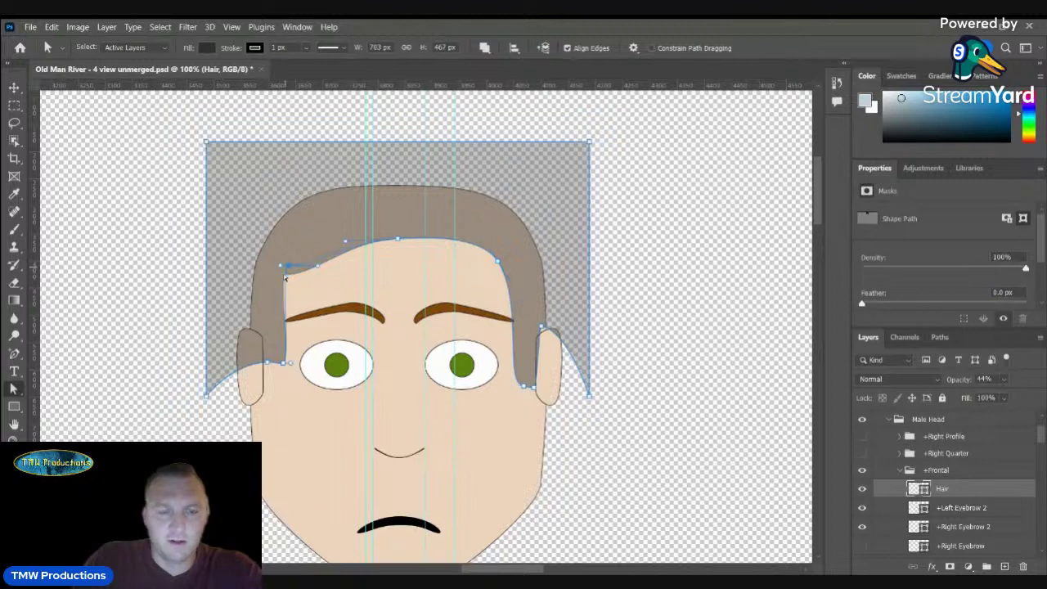
left_click_drag(285, 277, 287, 264)
left_click(318, 264)
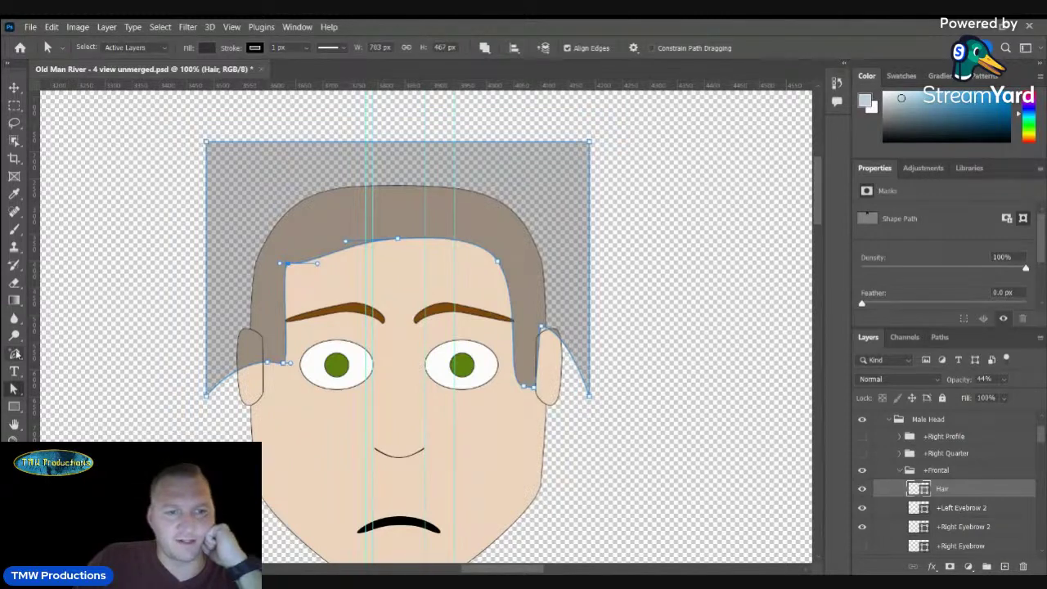
- Pull the Hair shape's two left-hand outer corners in to the head and fit the edge over the left-hand ear with an added anchor point
left_click(17, 353)
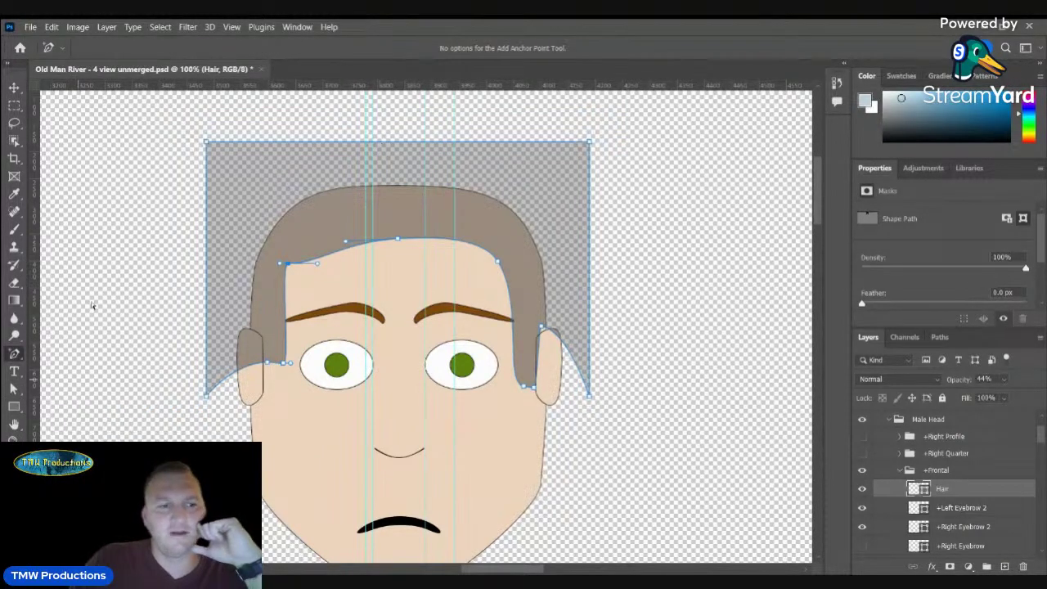
left_click(14, 388)
left_click(206, 147)
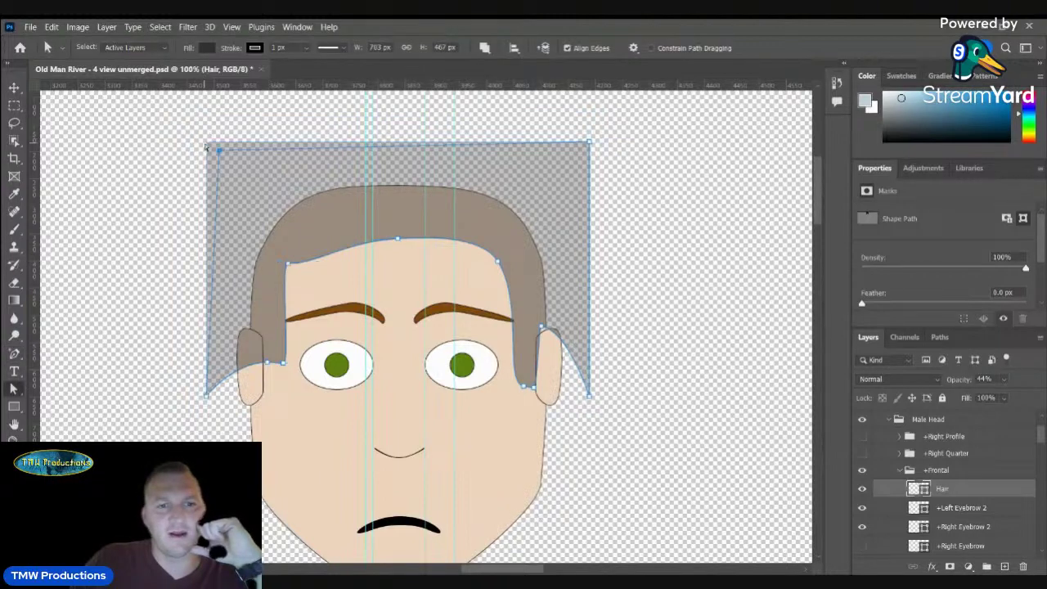
left_click_drag(206, 146, 263, 177)
left_click_drag(207, 397, 241, 325)
left_click(14, 355)
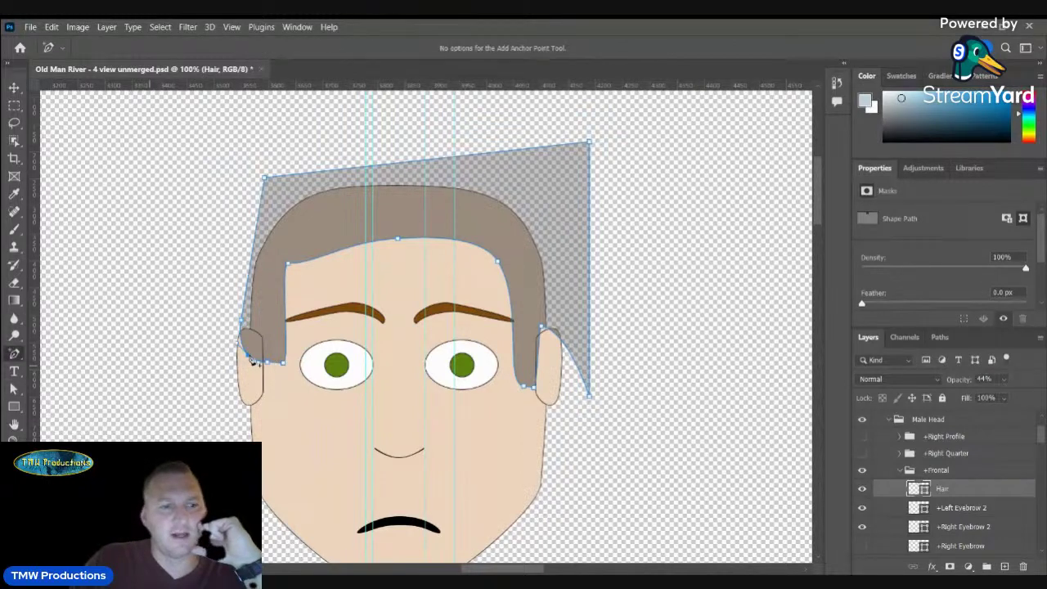
left_click(14, 390)
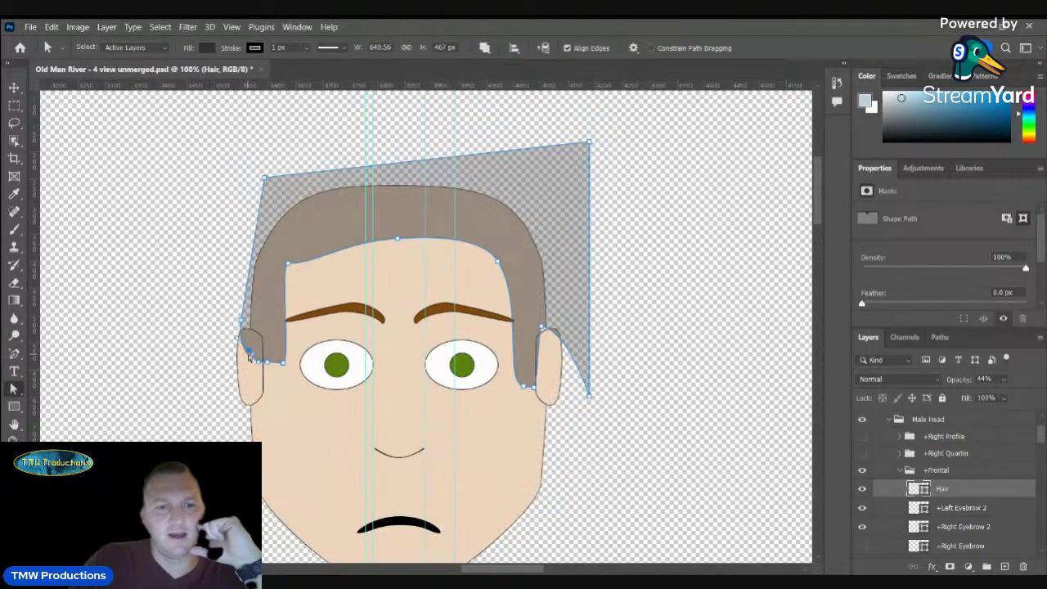
left_click_drag(248, 355, 256, 327)
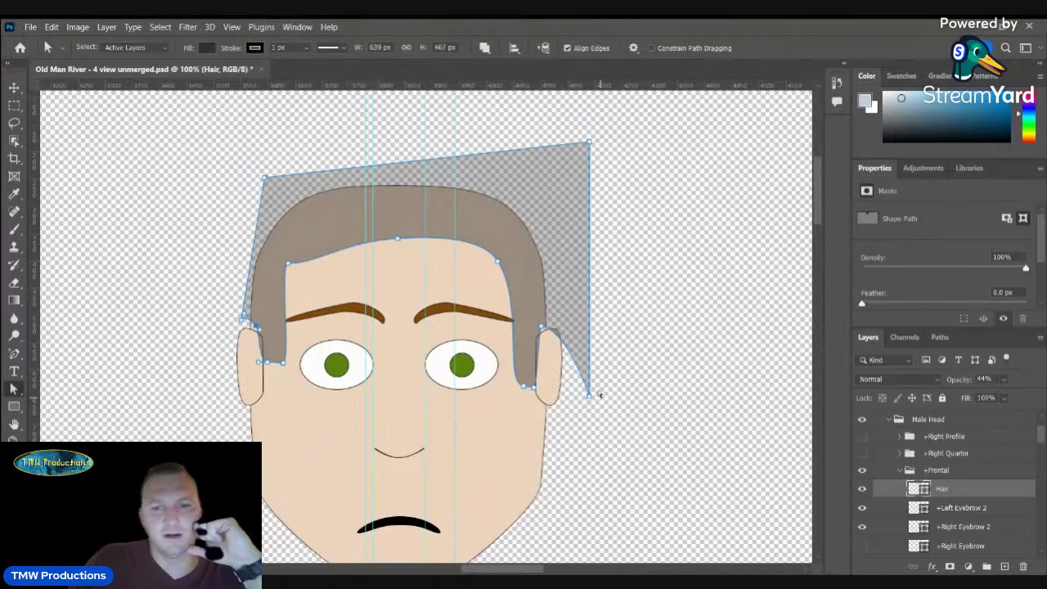
- Pull the Hair shape's right-hand outer corners in to the head, adding two top-edge anchor points to slope the crown down that side
left_click(591, 398)
left_click_drag(591, 398, 556, 310)
left_click(14, 353)
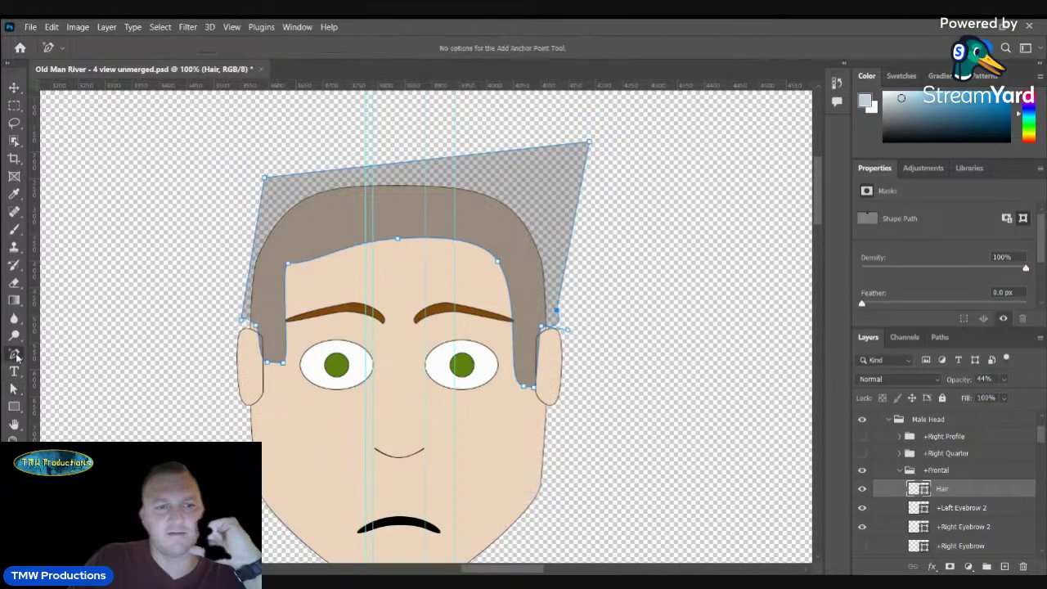
left_click(402, 162)
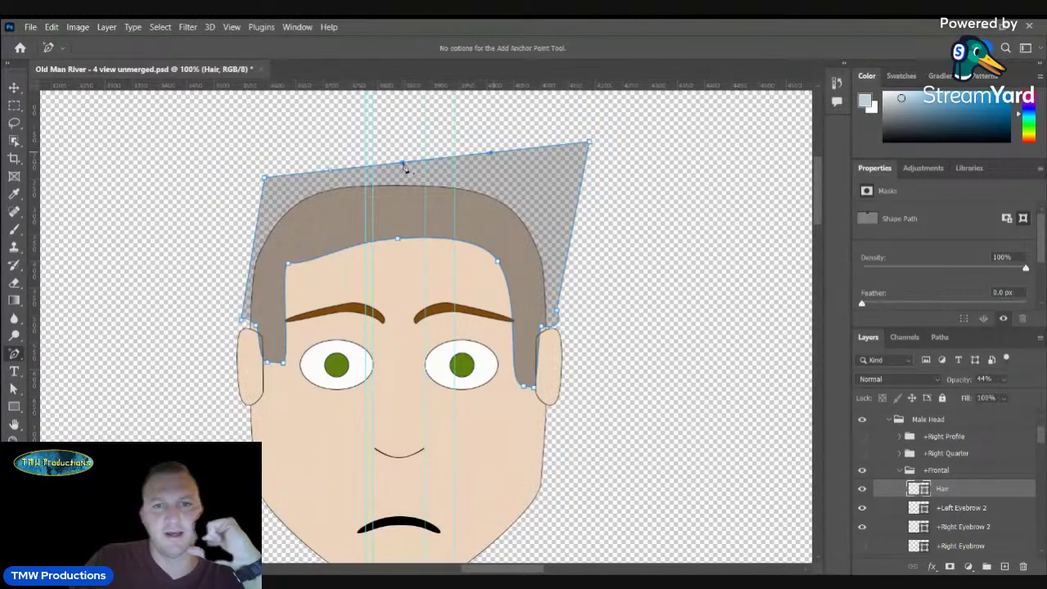
left_click(522, 150)
left_click(14, 388)
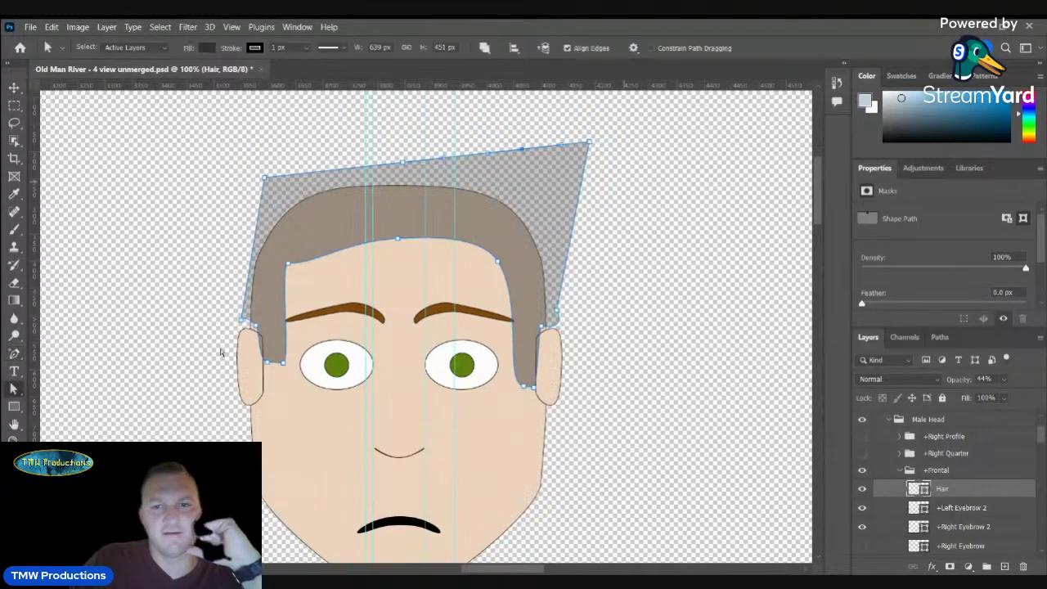
left_click_drag(593, 144, 539, 206)
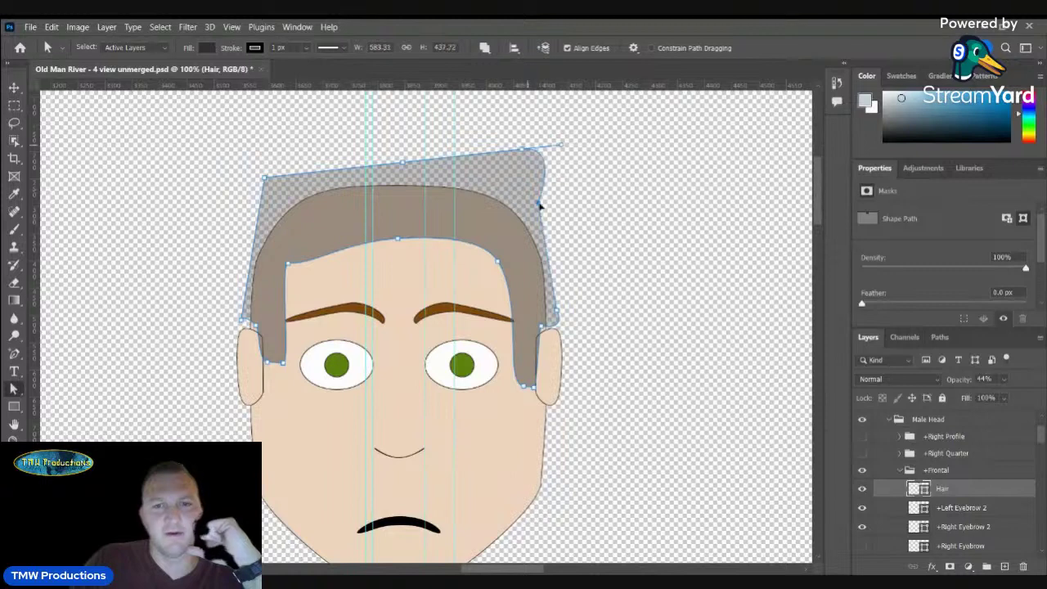
left_click_drag(521, 148, 495, 183)
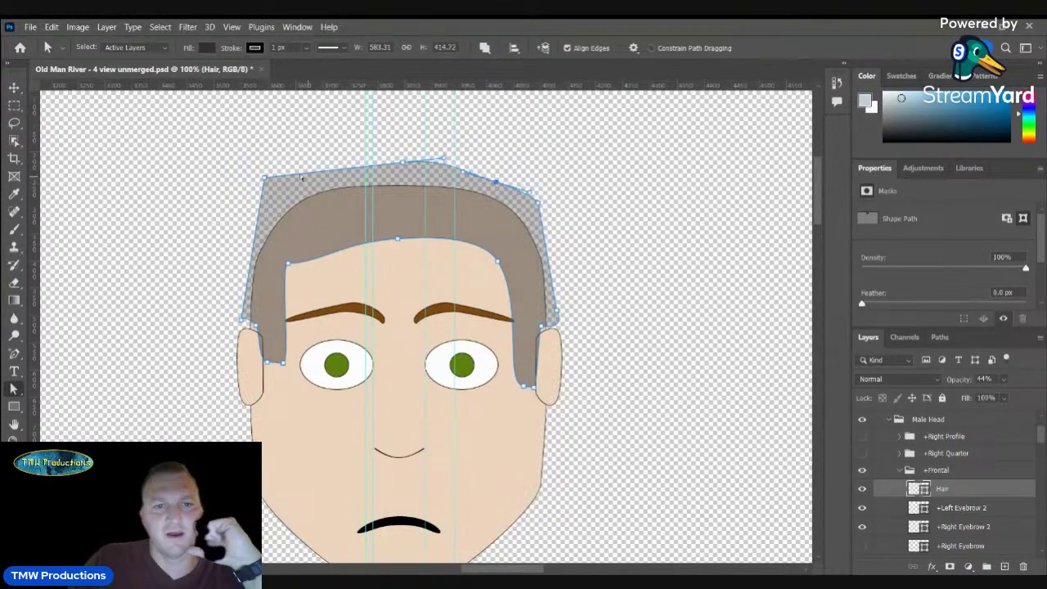
- Convert the Hair shape's upper left-hand corner to a smooth curve, pull it in towards the head, and lower the top middle point slightly
left_click(9, 358)
right_click(10, 358)
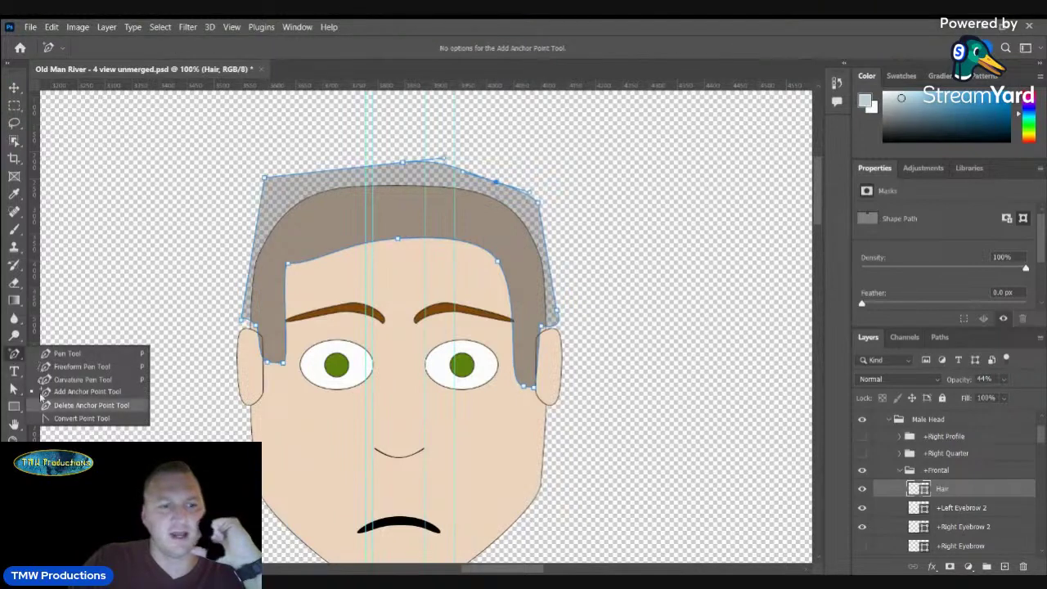
left_click(73, 409)
left_click_drag(264, 176, 272, 165)
key("a")
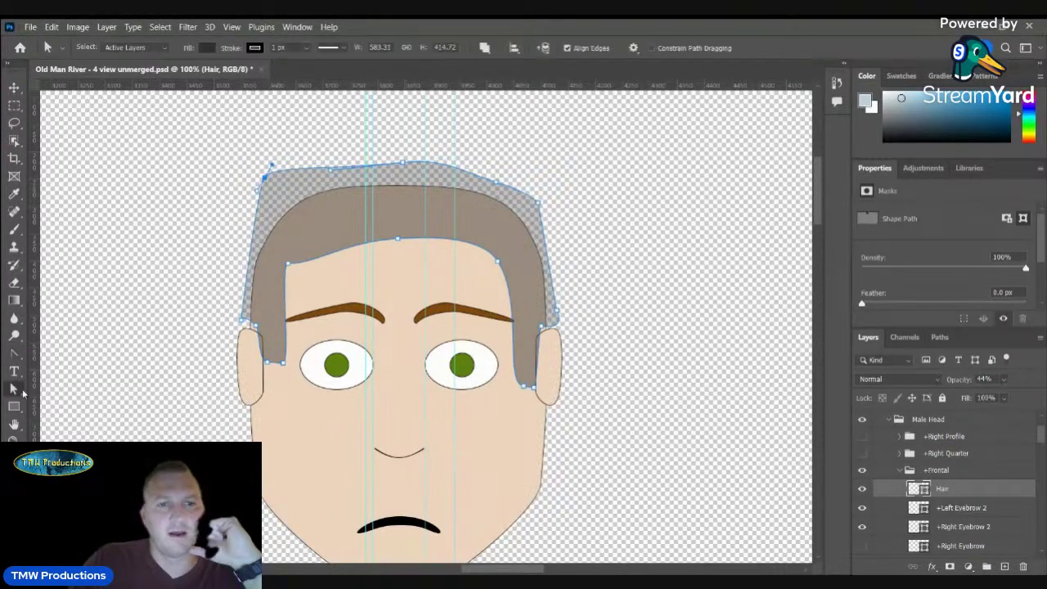
left_click_drag(276, 195, 260, 204)
mouse_move(404, 161)
left_mouse_down()
mouse_move(404, 172)
mouse_move(441, 167)
mouse_move(408, 170)
left_mouse_up()
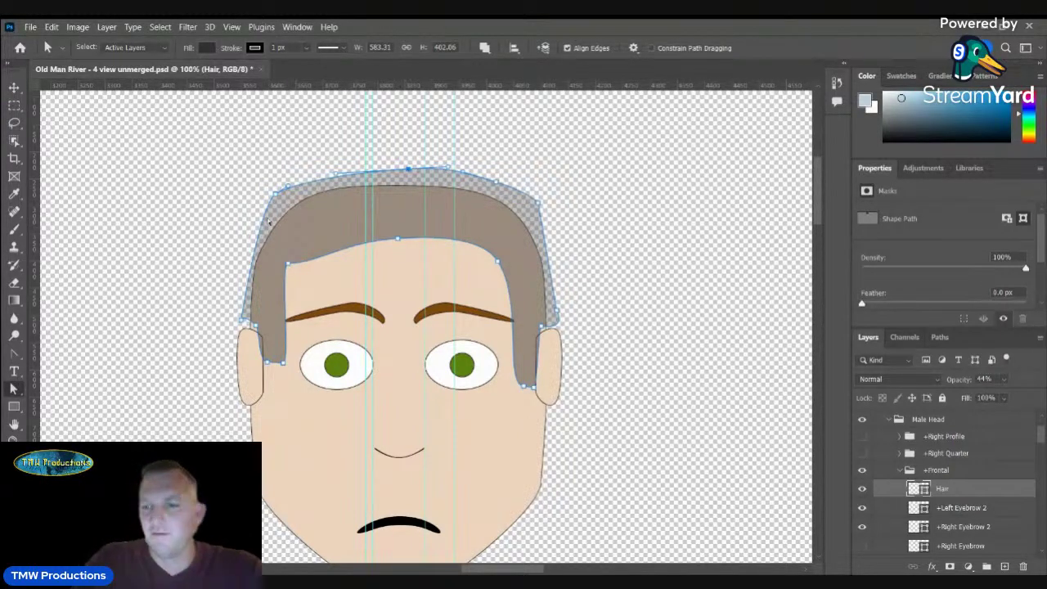
- Restore the Hair layer's opacity to 100% and select the +Frontal group to view the hair without its path
key("0")
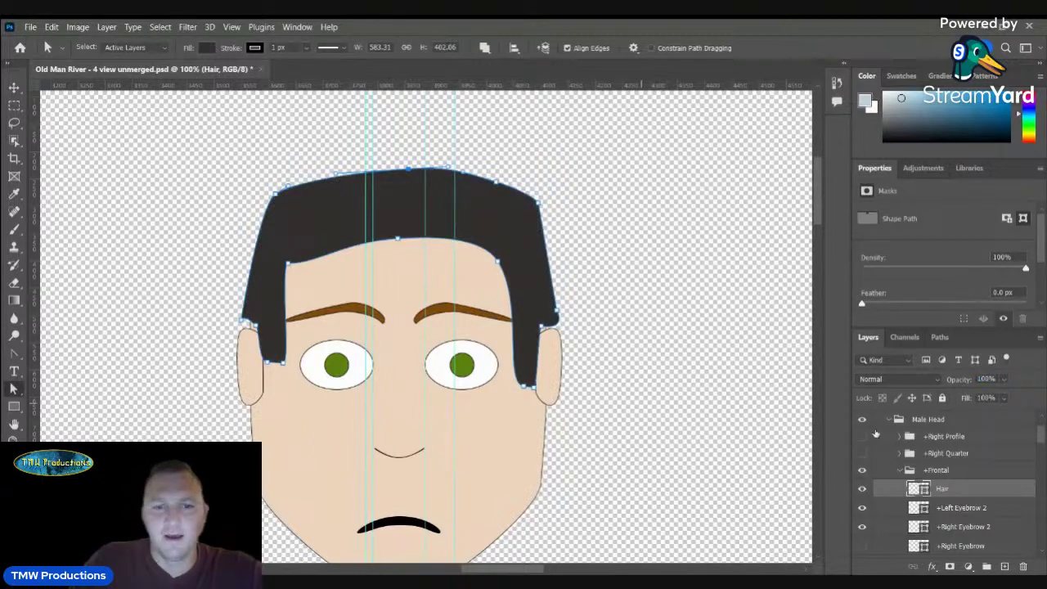
left_click(977, 473)
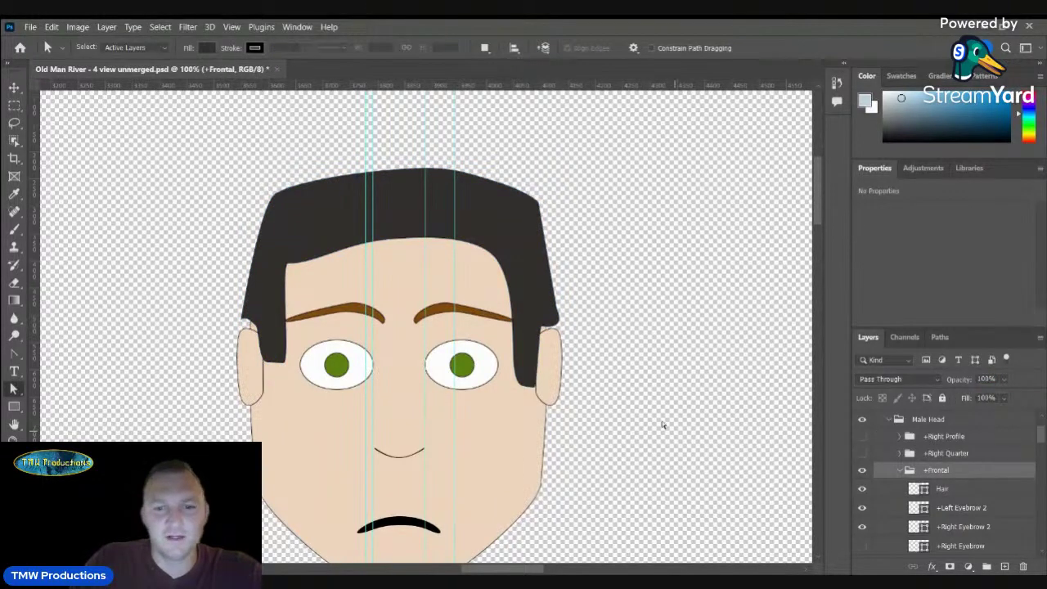
mouse_move(818, 220)
left_mouse_down()
mouse_move(818, 244)
mouse_move(818, 232)
left_mouse_up()
- Reselect the Hair shape and smooth the pointed tip above the left-hand ear by converting and nudging its anchor point
left_click(14, 355)
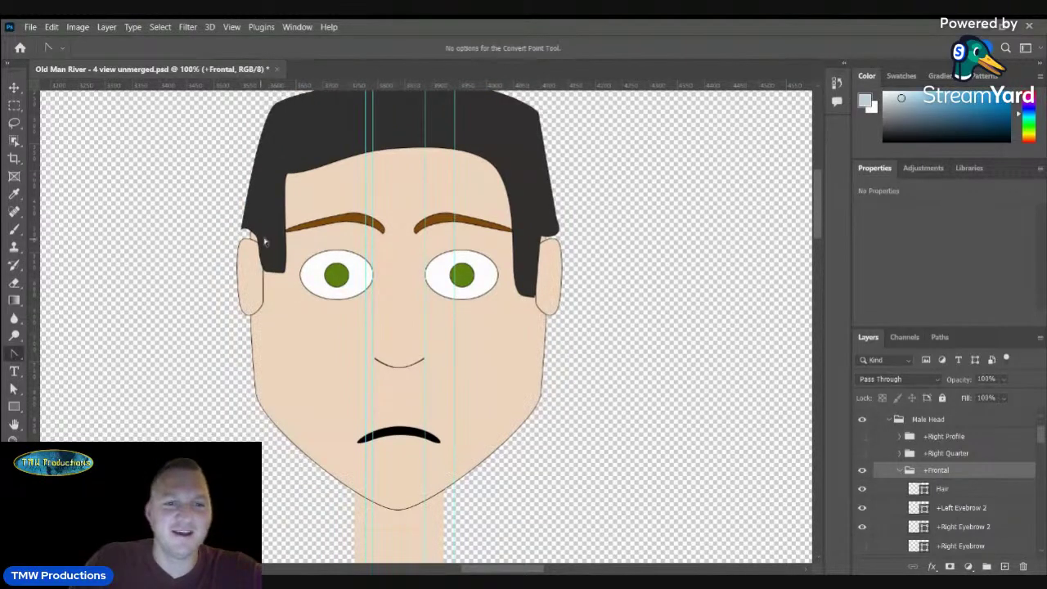
left_click(14, 88)
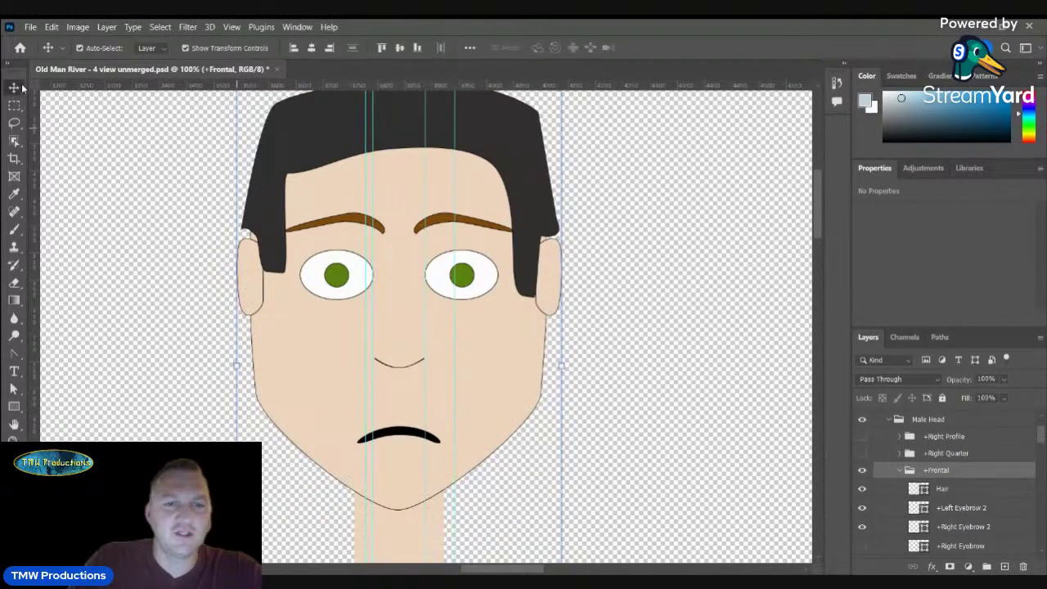
left_click(301, 153)
left_click(15, 354)
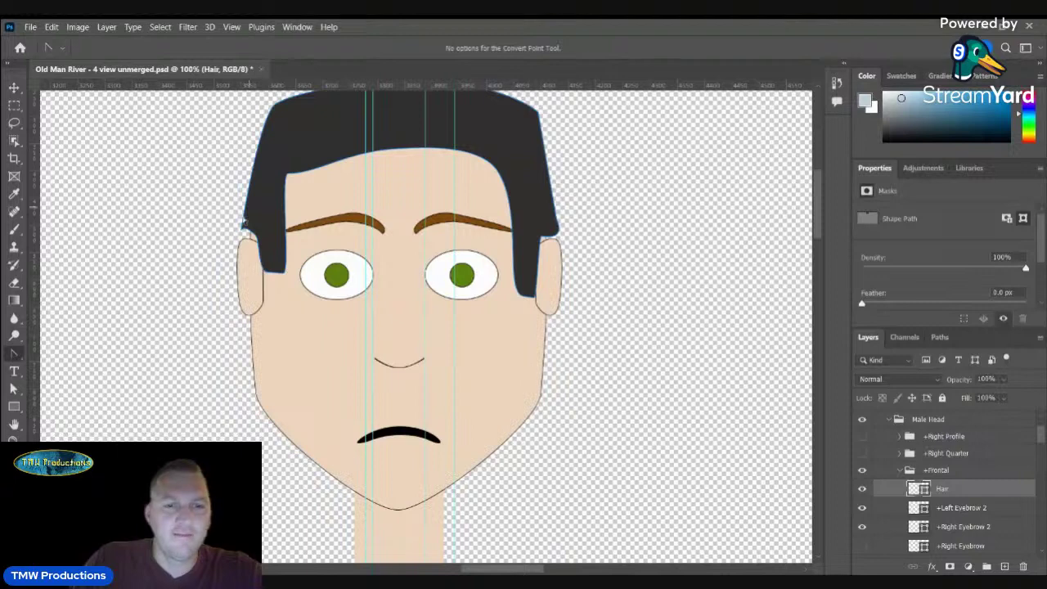
left_click(243, 221)
left_click_drag(242, 229, 247, 239)
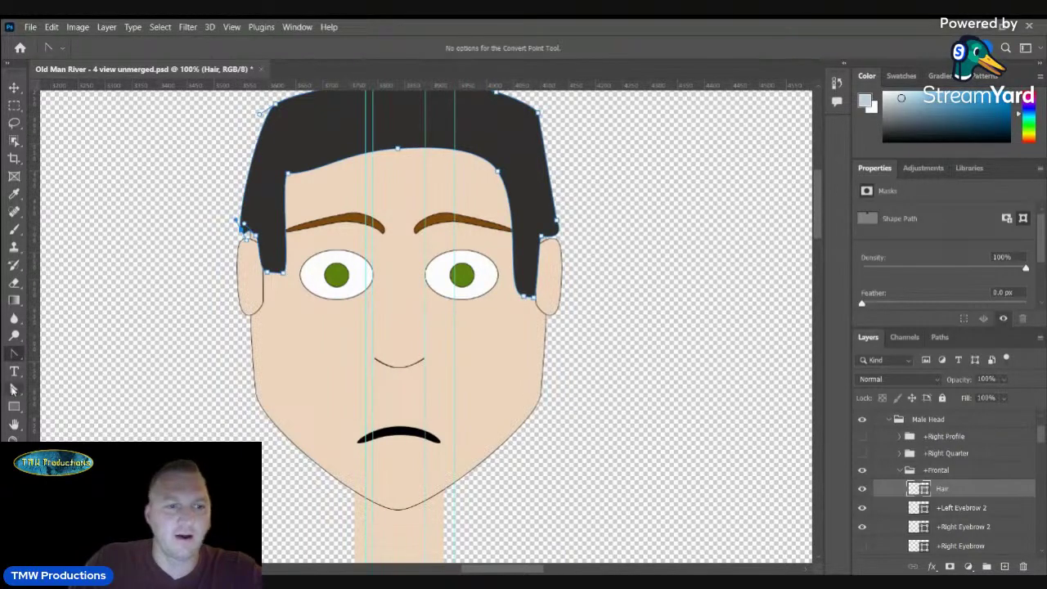
key("a")
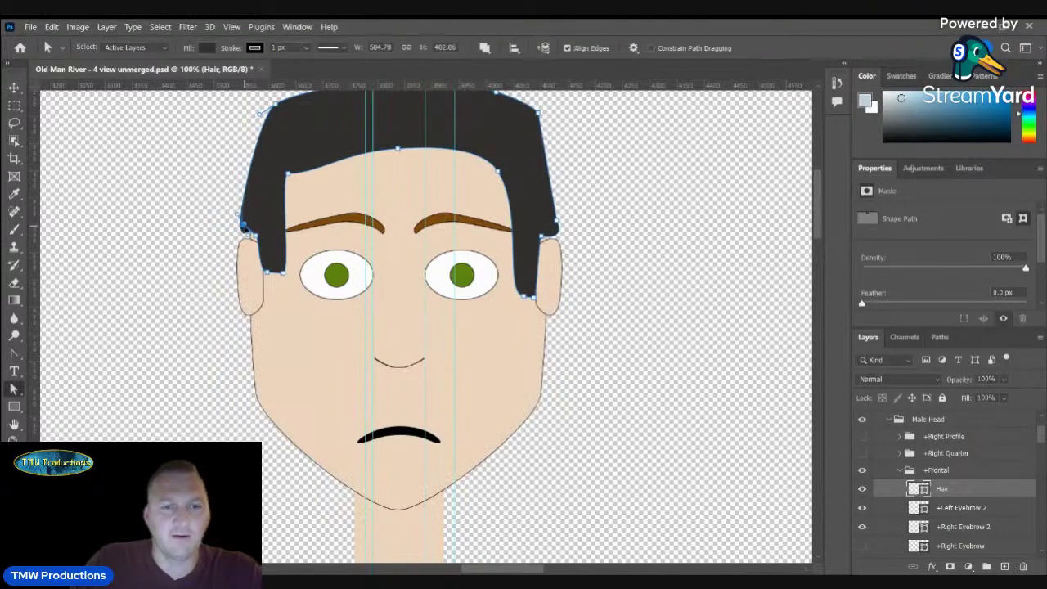
left_click_drag(243, 226, 244, 225)
left_click(629, 303)
- Move the Hair shape's upper right-hand points inward and down, and pull the upper left-hand corner in slightly
left_click_drag(815, 233, 819, 221)
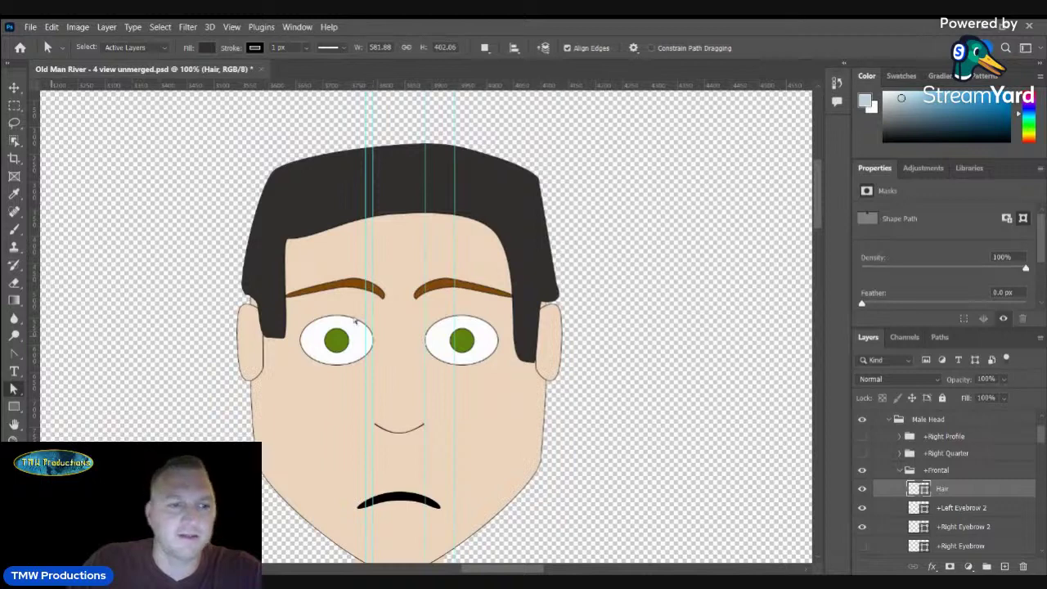
left_click(287, 196)
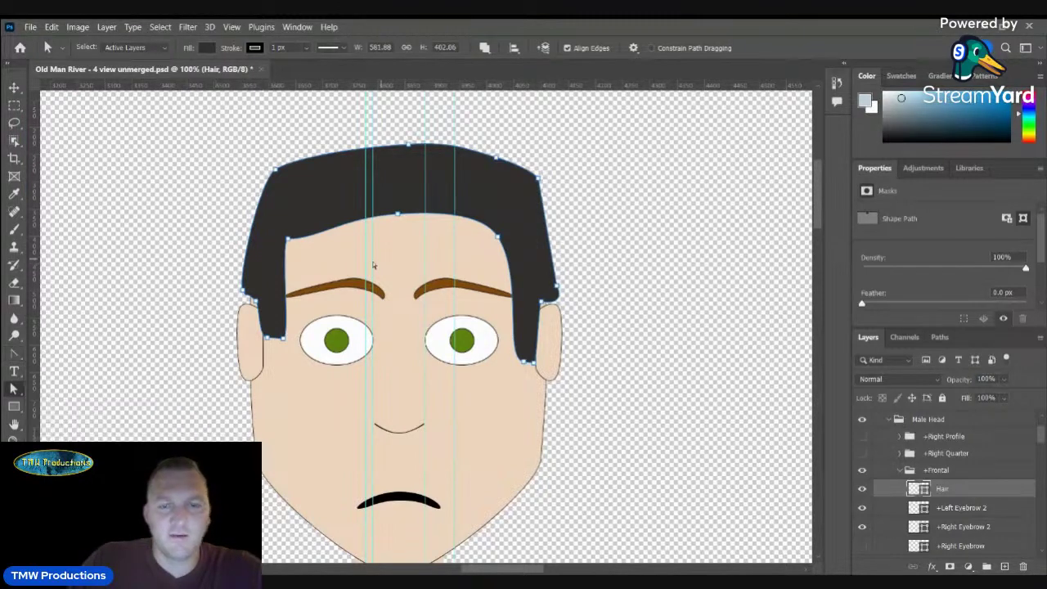
left_click_drag(496, 158, 527, 190)
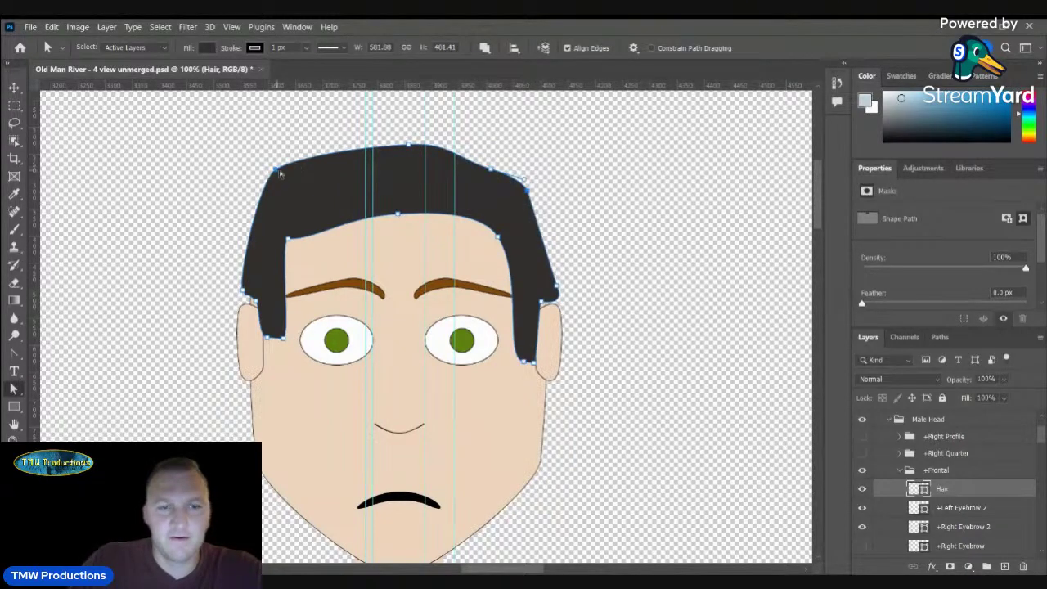
left_click_drag(276, 170, 281, 178)
left_click(642, 230)
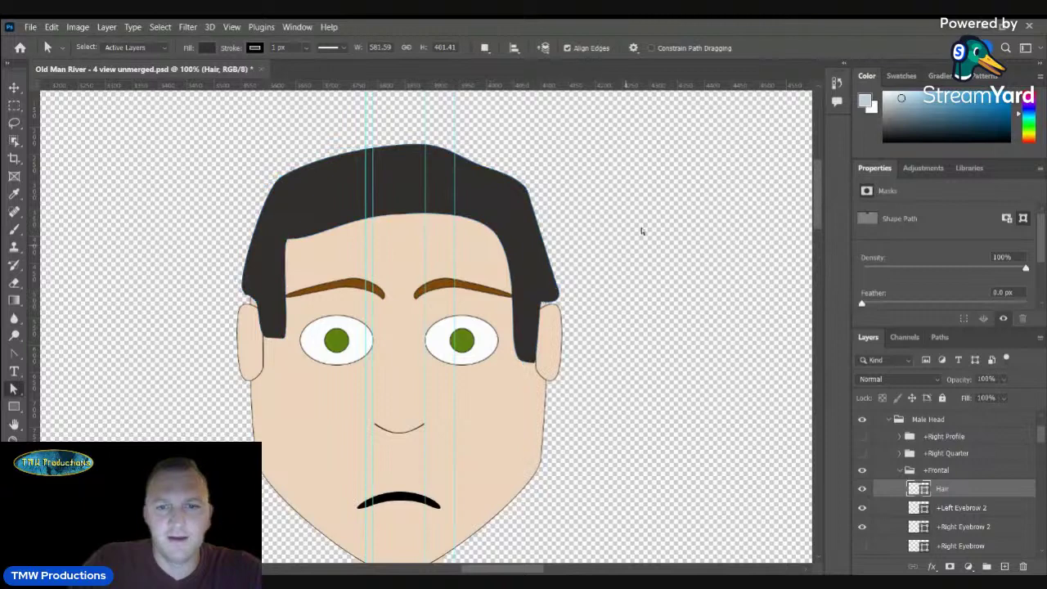
left_click_drag(817, 207, 817, 219)
scroll(817, 217, "up", 2)
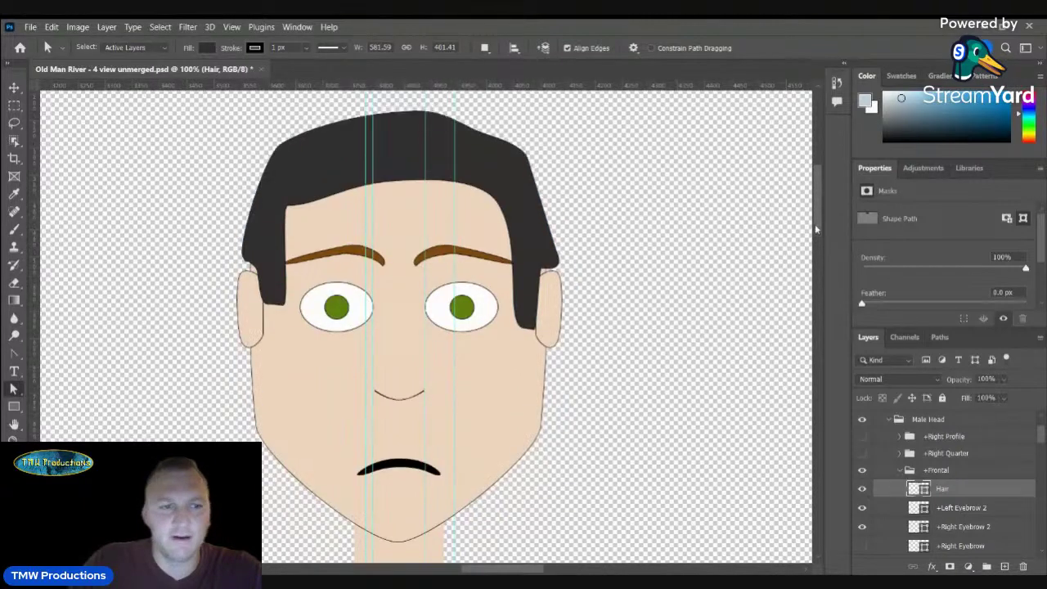
- Raise the middle anchor point of the hairline to form a higher arch over the forehead
left_click(394, 159)
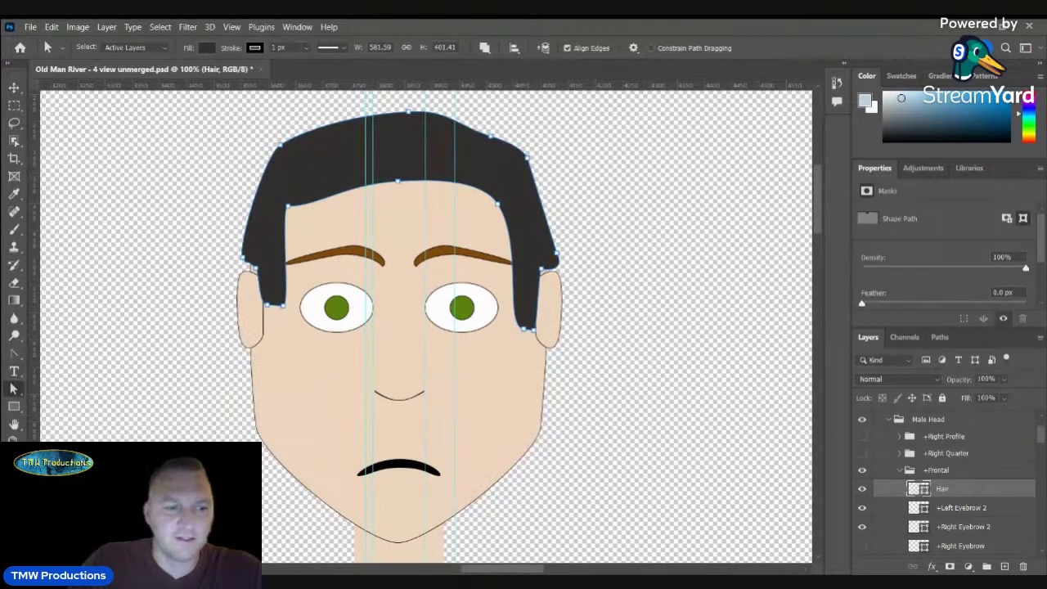
left_click(14, 440)
left_click(435, 362, "alt")
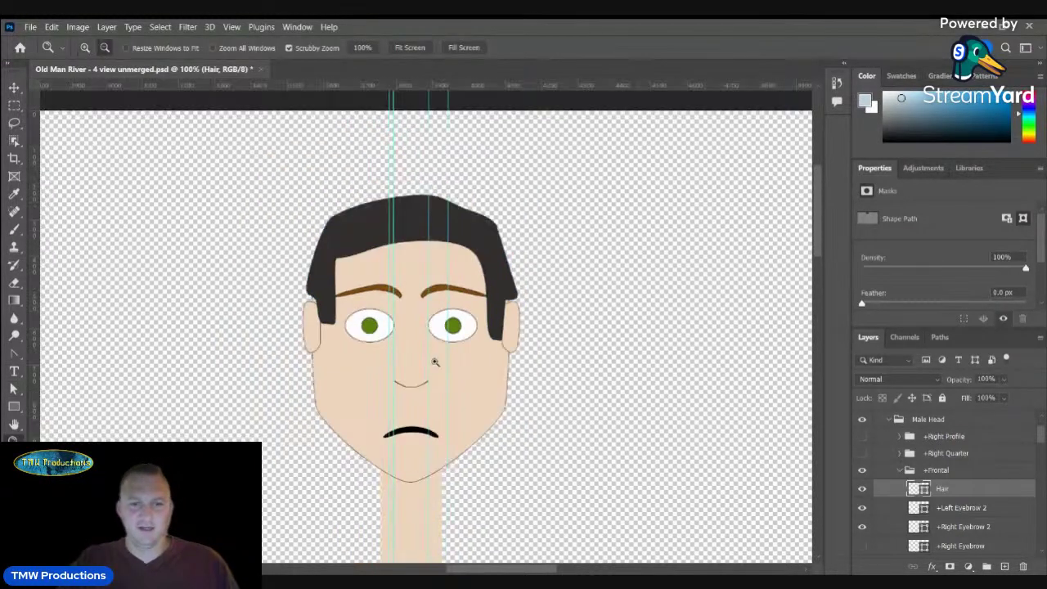
left_click(434, 361, "alt")
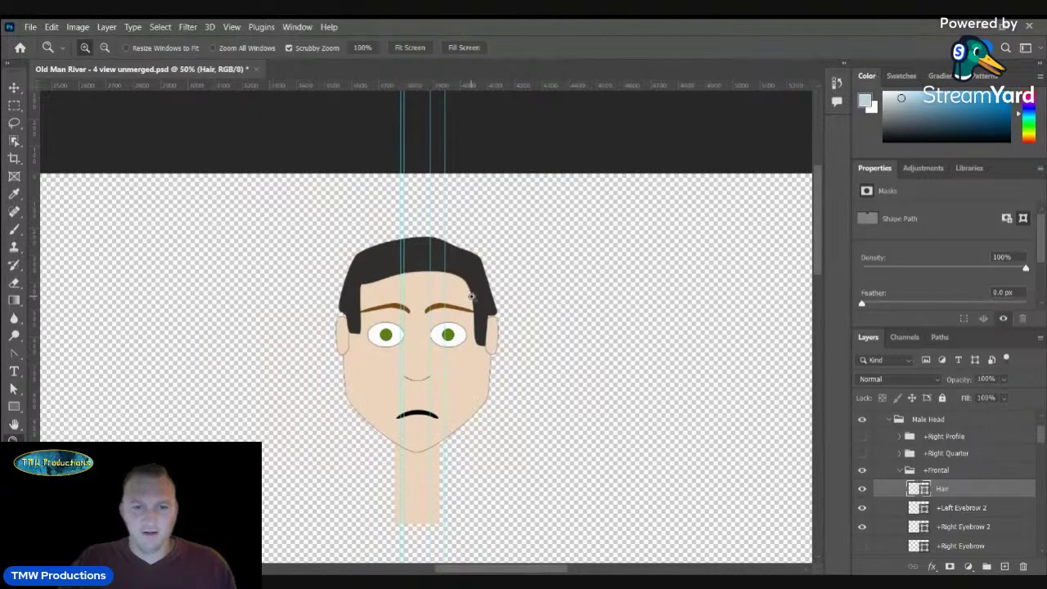
left_click(471, 297)
left_click(471, 297)
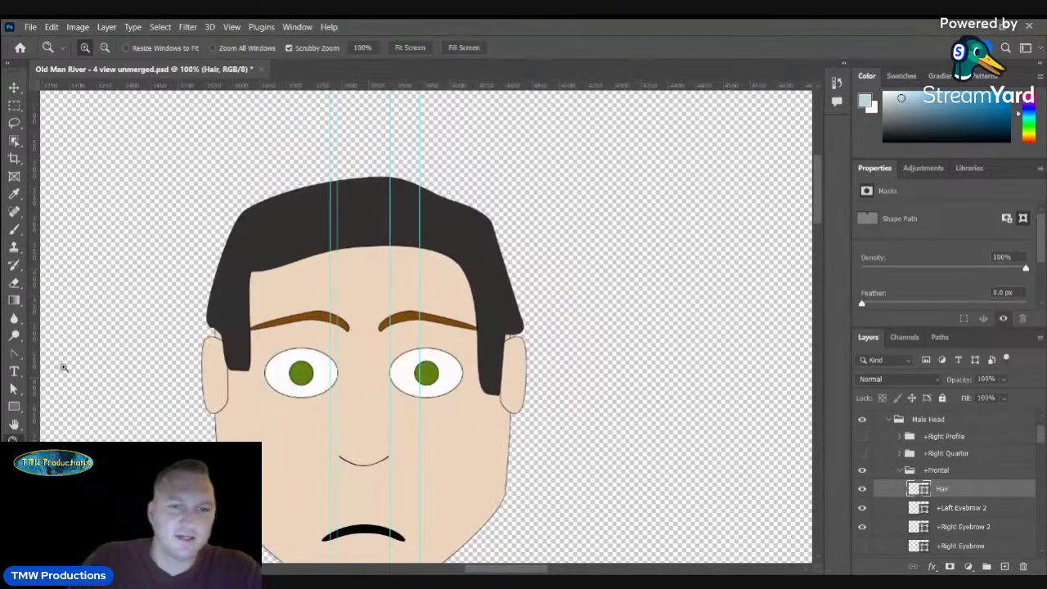
key("a")
left_click(368, 238)
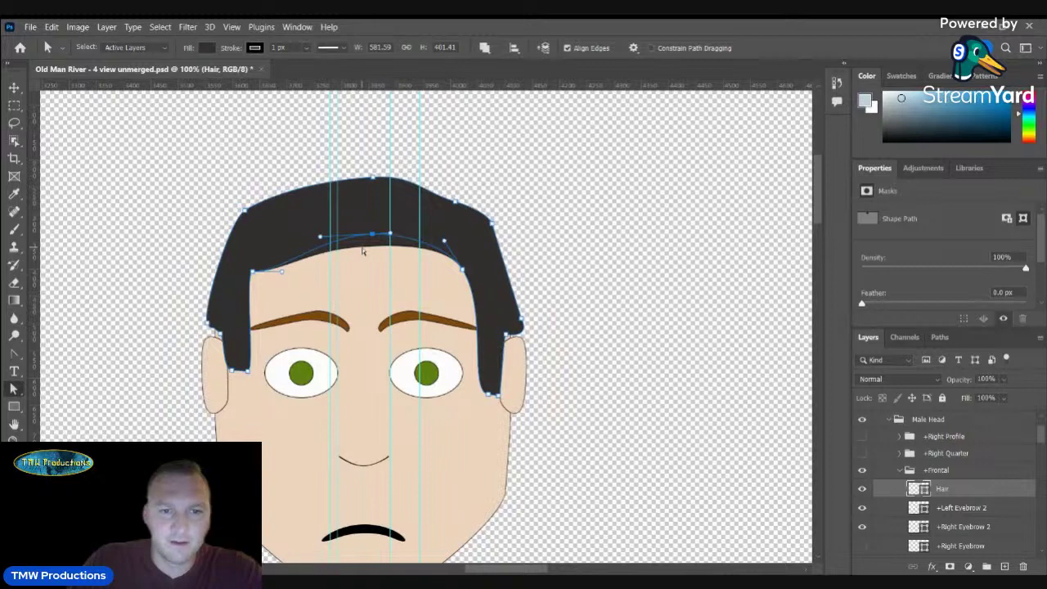
left_click(362, 251)
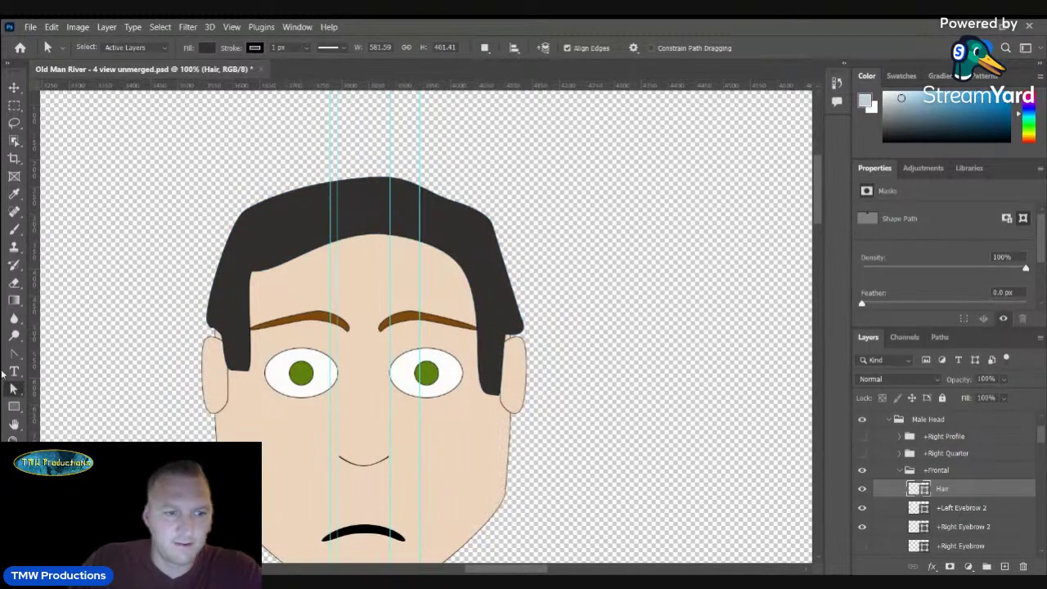
- Convert the Hair shape's corner point at the left-hand temple into a smooth point, rounding that corner of the hairline
left_click(13, 354)
left_click(252, 272)
left_click_drag(252, 272, 243, 287)
left_click(15, 390)
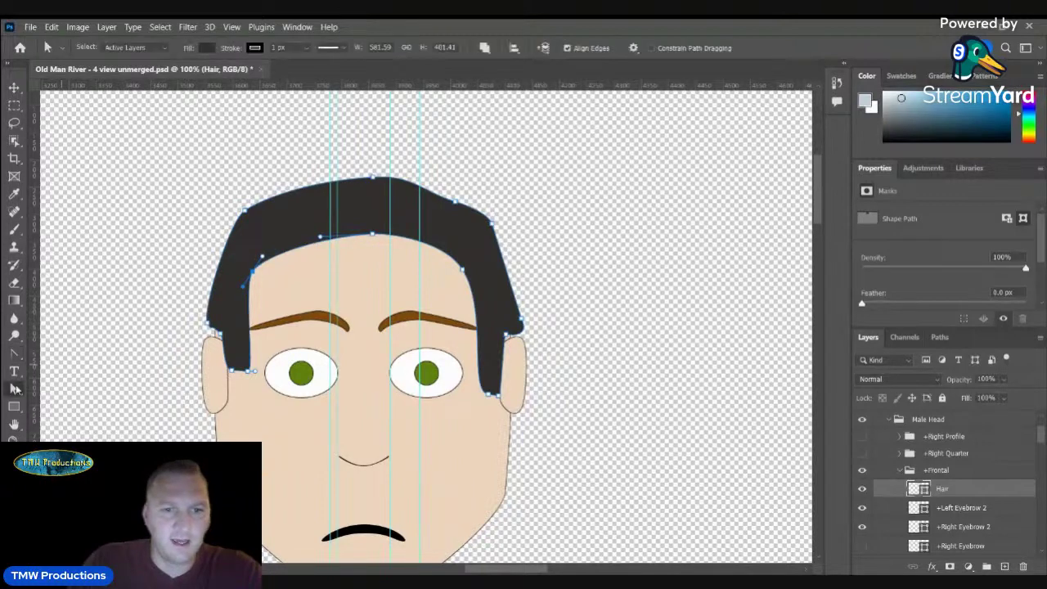
- Add an anchor point to the hairline beside the left-hand temple corner and pull it slightly down onto the forehead
left_click(10, 354)
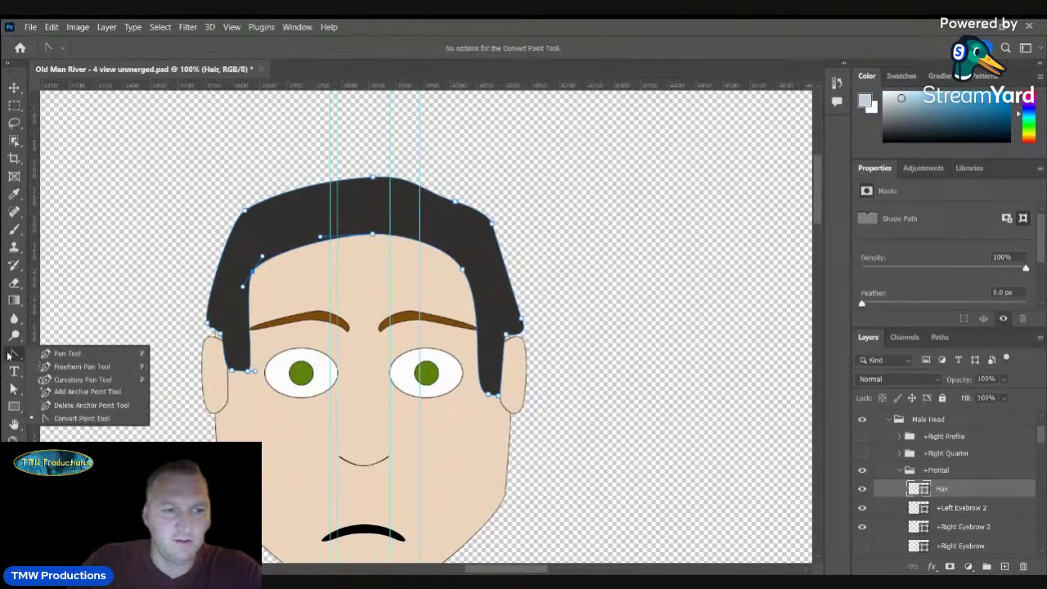
left_click(81, 392)
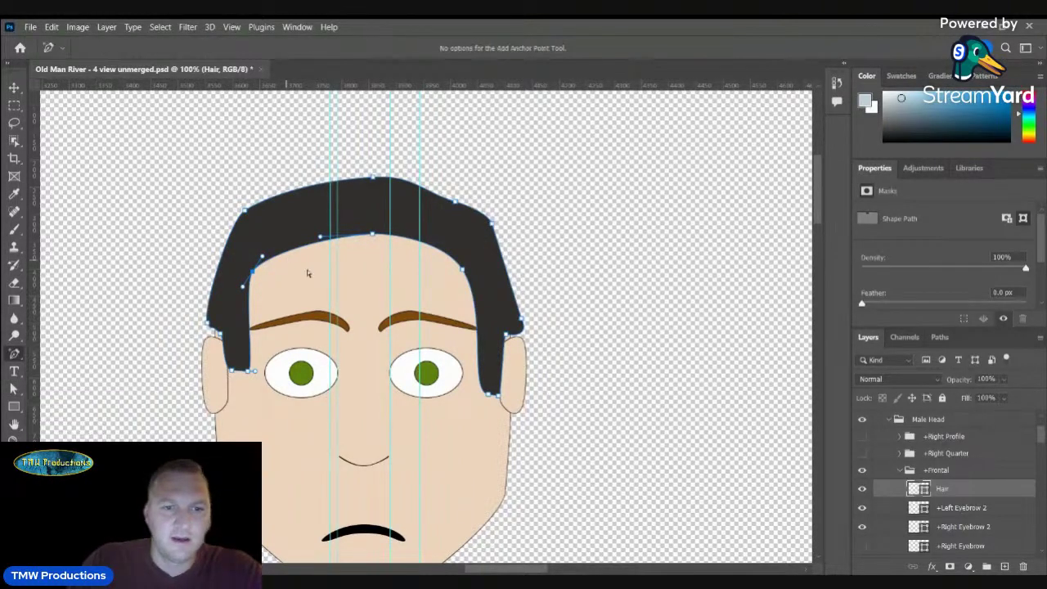
left_click(285, 260)
left_click(14, 389)
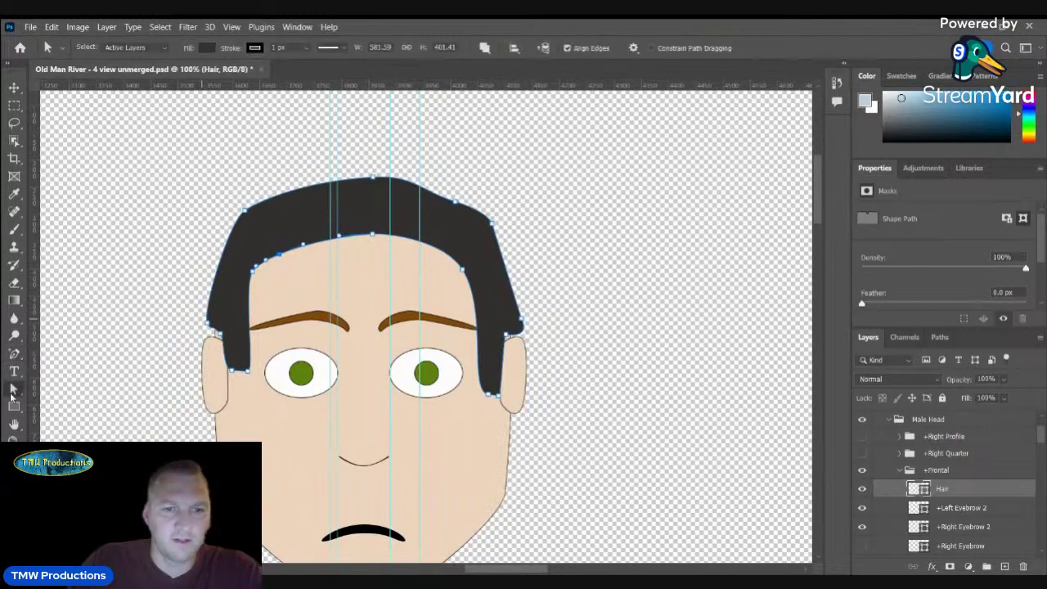
left_click_drag(279, 254, 282, 266)
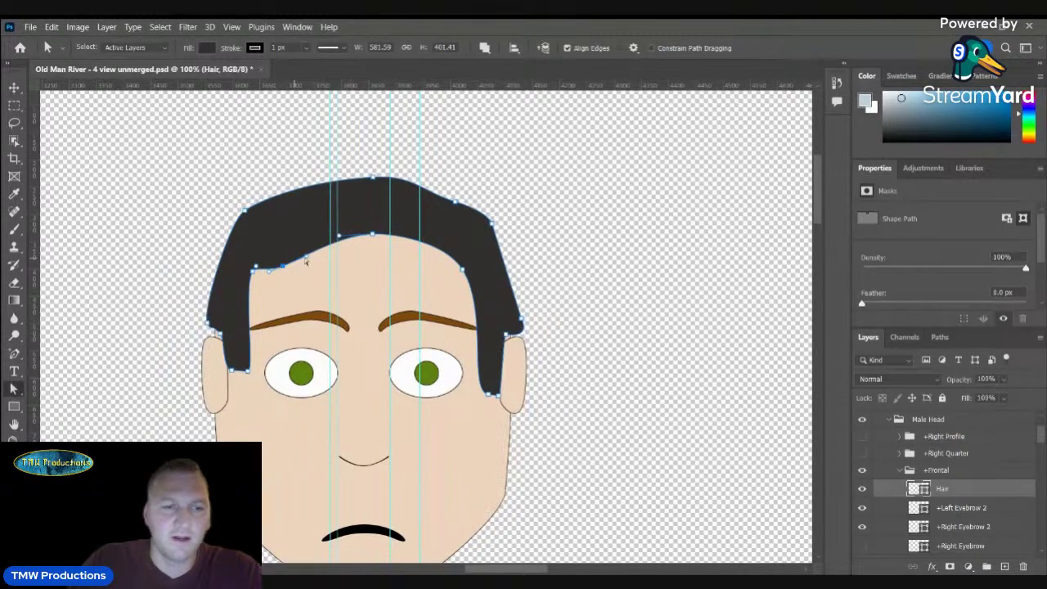
- Convert the middle anchor point of the hairline to a smooth point with horizontal handles and raise it slightly
left_click(14, 355)
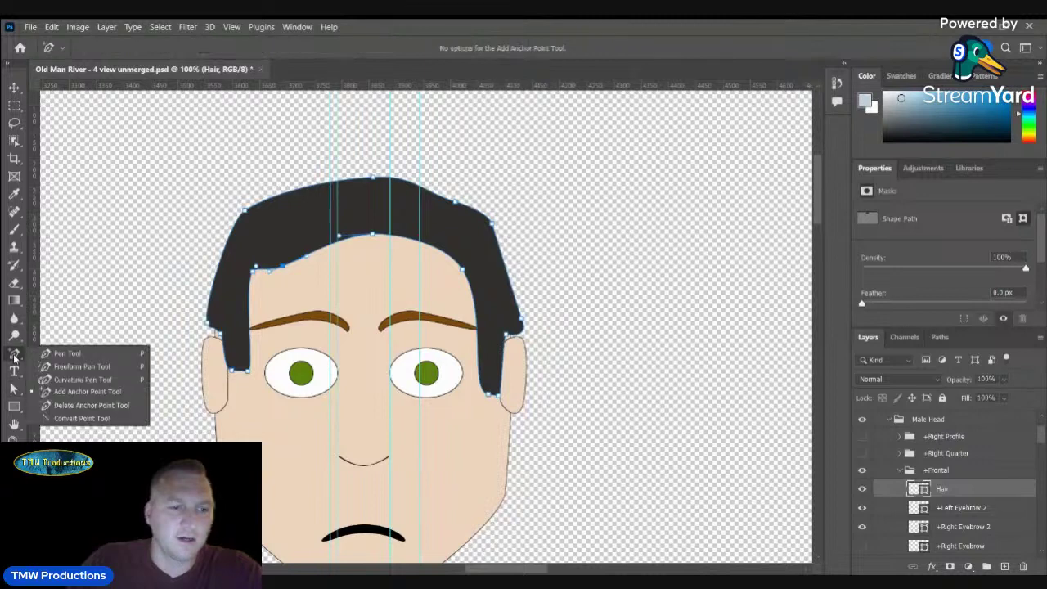
left_click(64, 418)
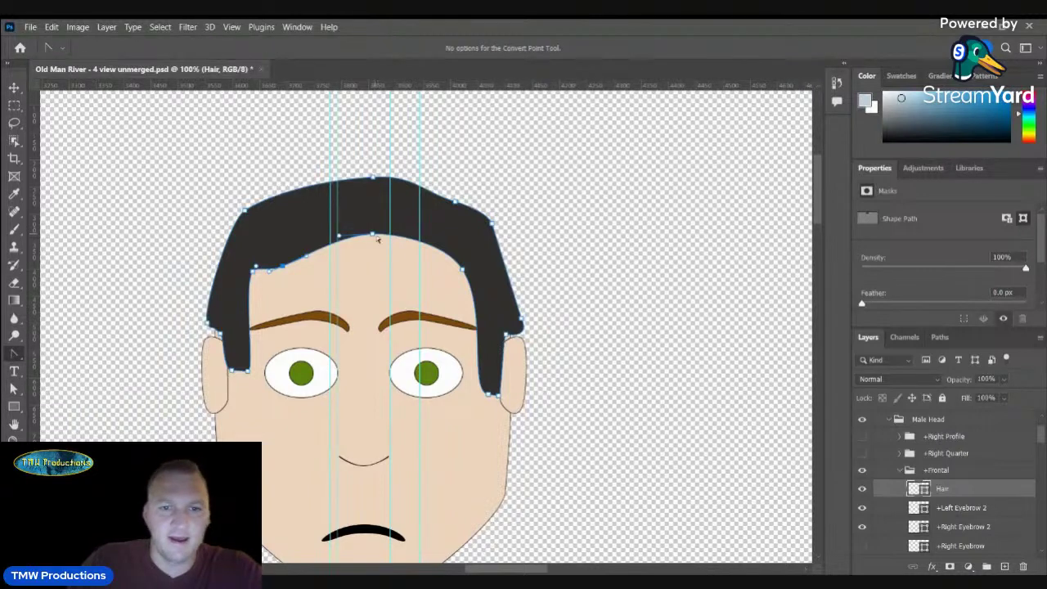
left_click_drag(373, 235, 332, 234)
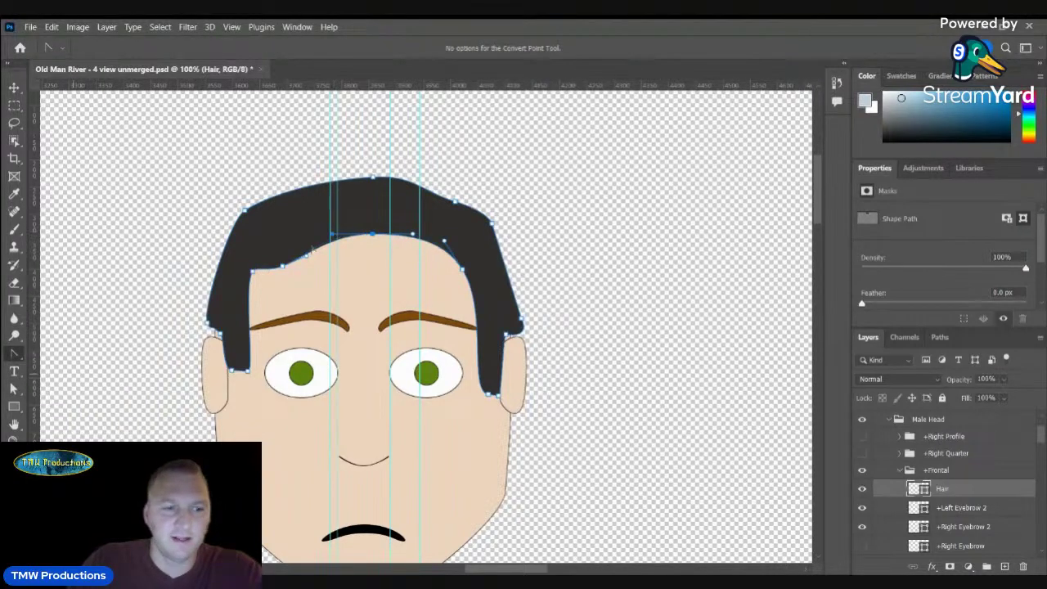
left_click(11, 390)
left_click(16, 389)
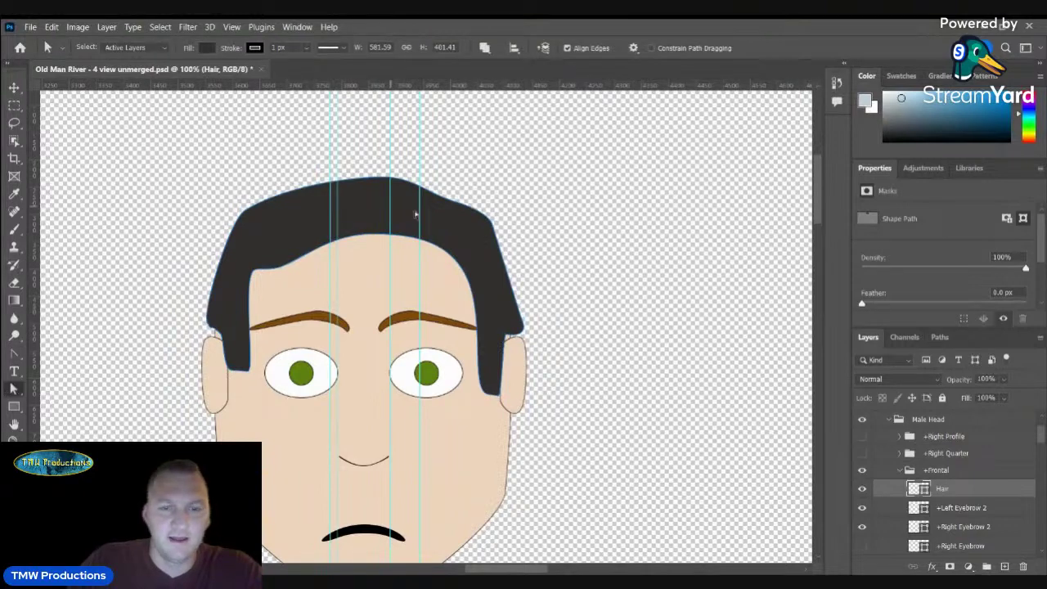
left_click(384, 209)
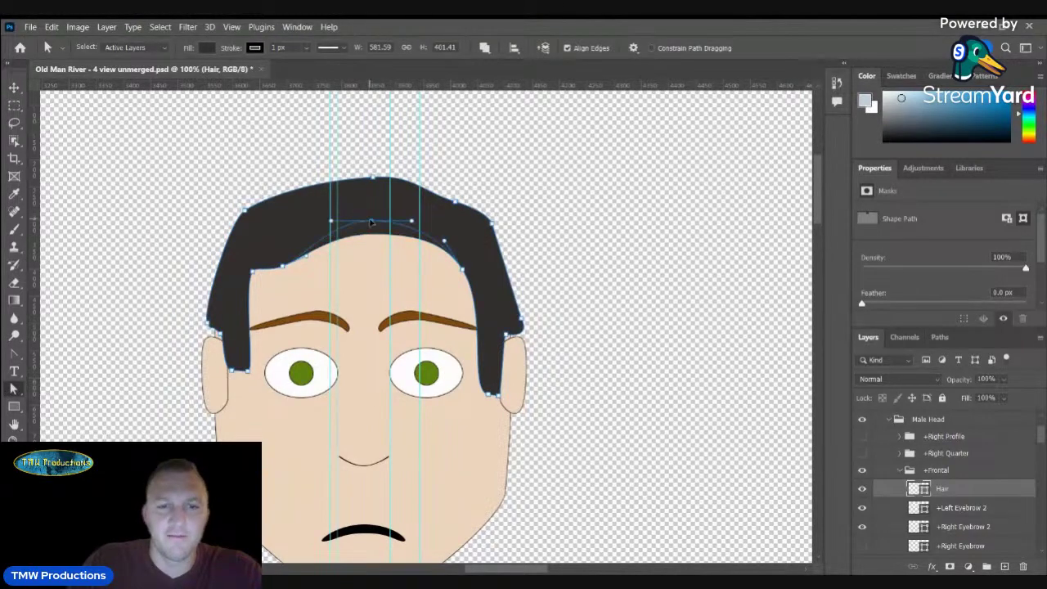
left_click_drag(372, 221, 371, 225)
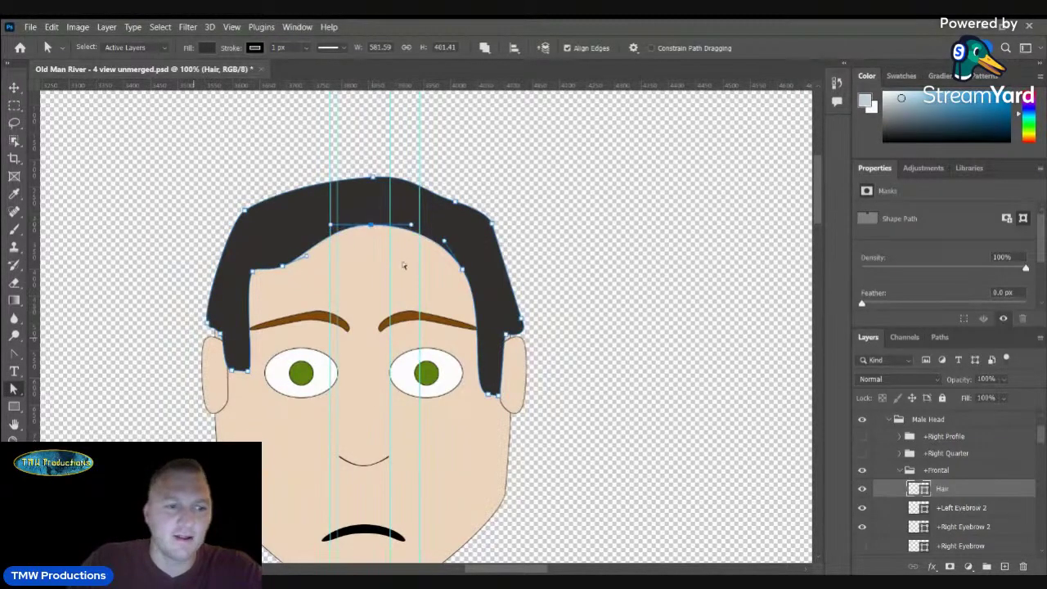
- Add an anchor point to the right-hand side of the hairline and shift the hairline's curve point there inward
right_click(14, 353)
left_click(73, 391)
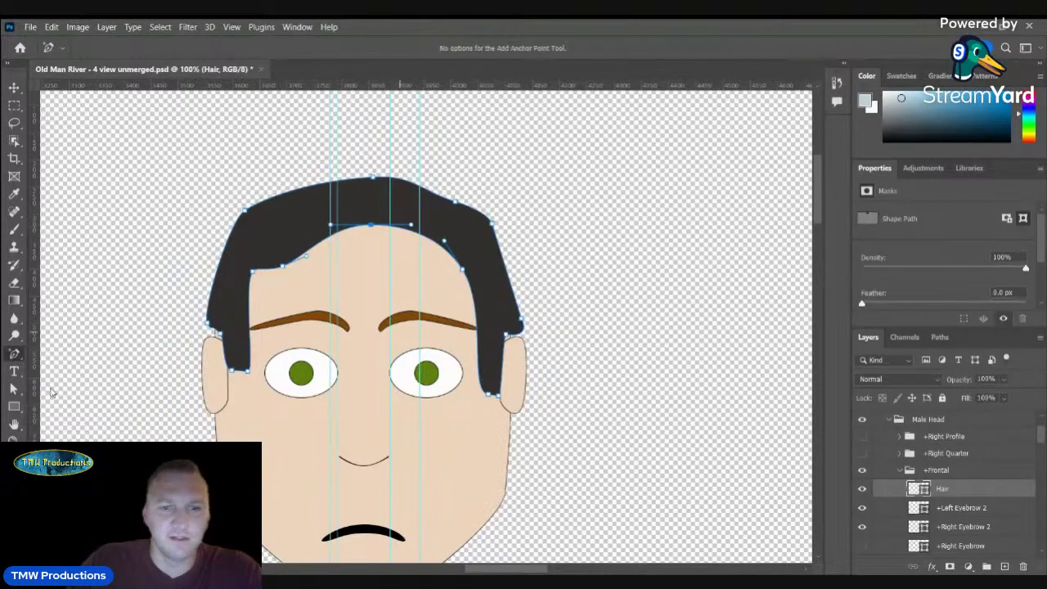
left_click(472, 299)
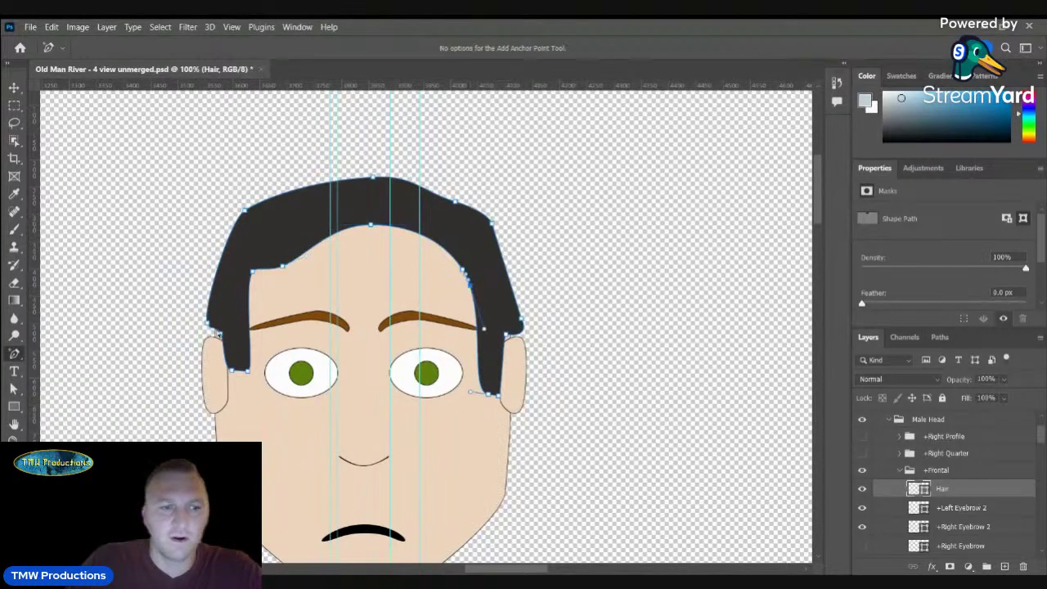
left_click(14, 389)
left_click_drag(469, 285, 453, 267)
- Raise the Hair shape's crown anchor point and lift its left-hand handle to round the top
left_click_drag(370, 178, 368, 170)
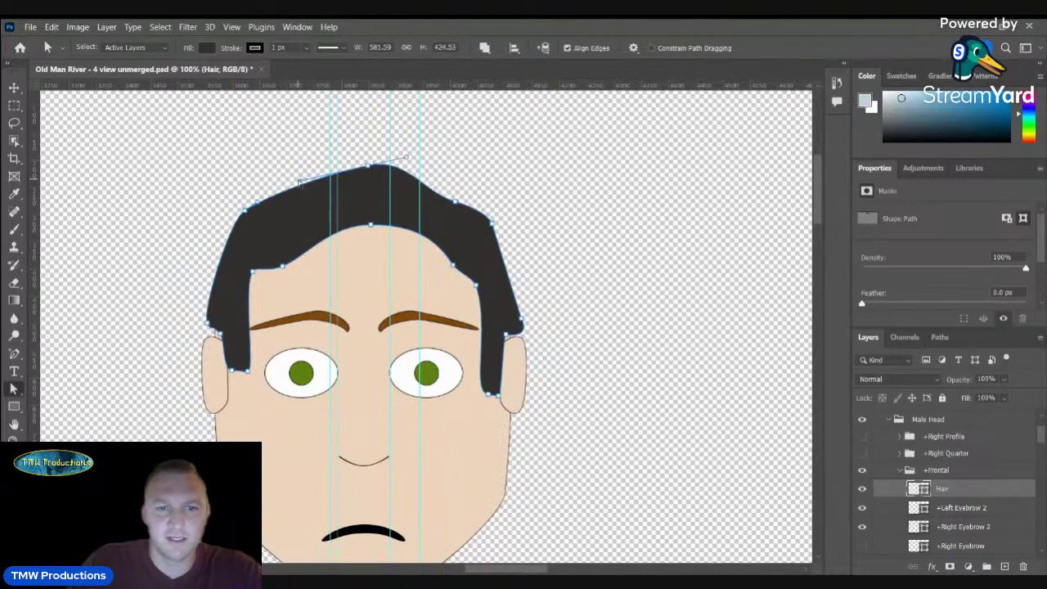
left_click_drag(300, 181, 305, 171)
left_click(597, 262)
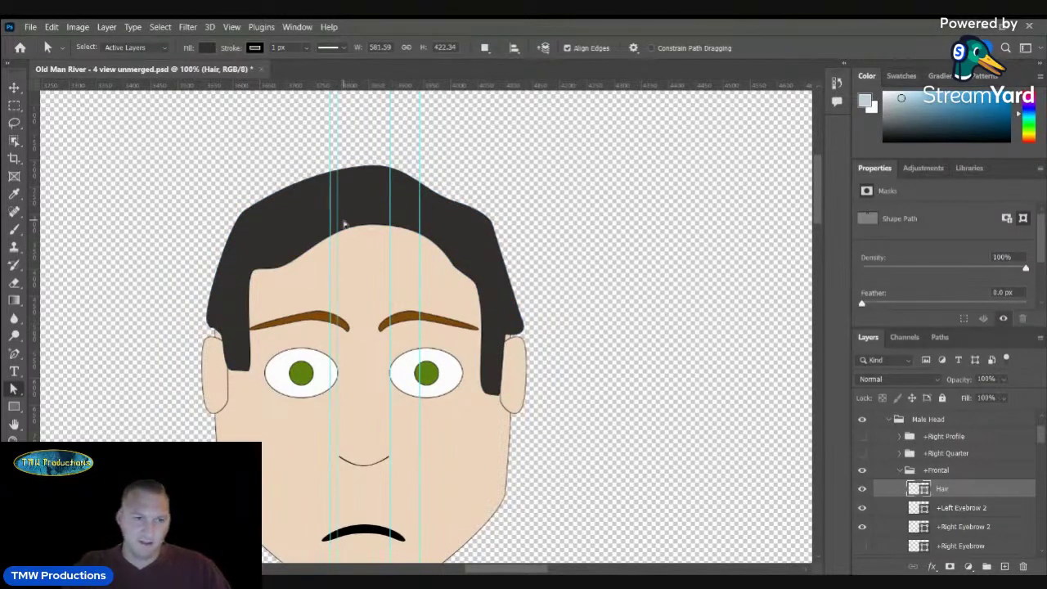
- Shift the Hair shape's crown anchor point to the right, onto the nearest vertical guide
left_click(14, 87)
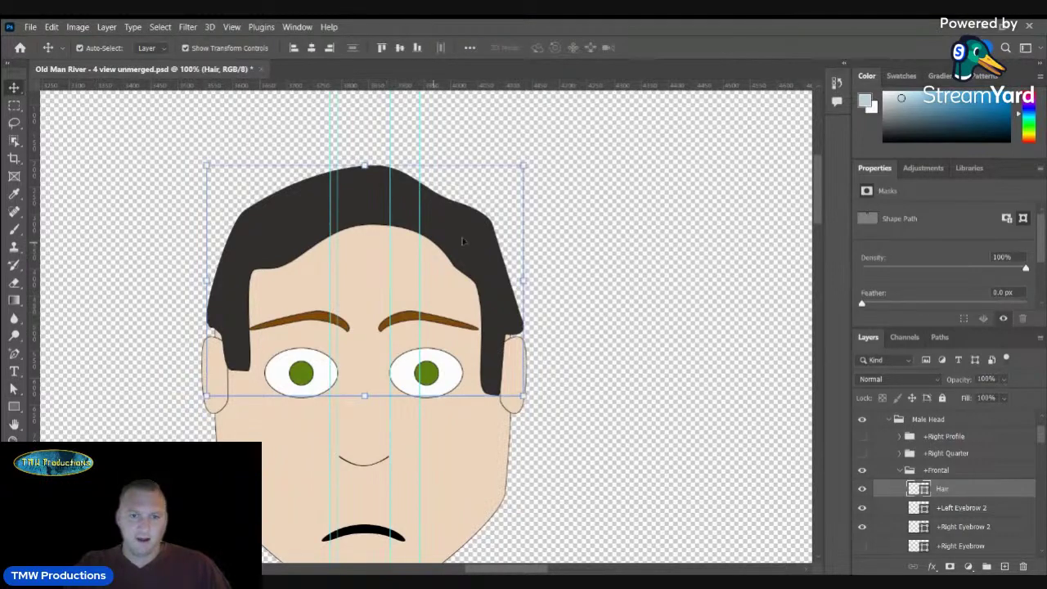
key("a")
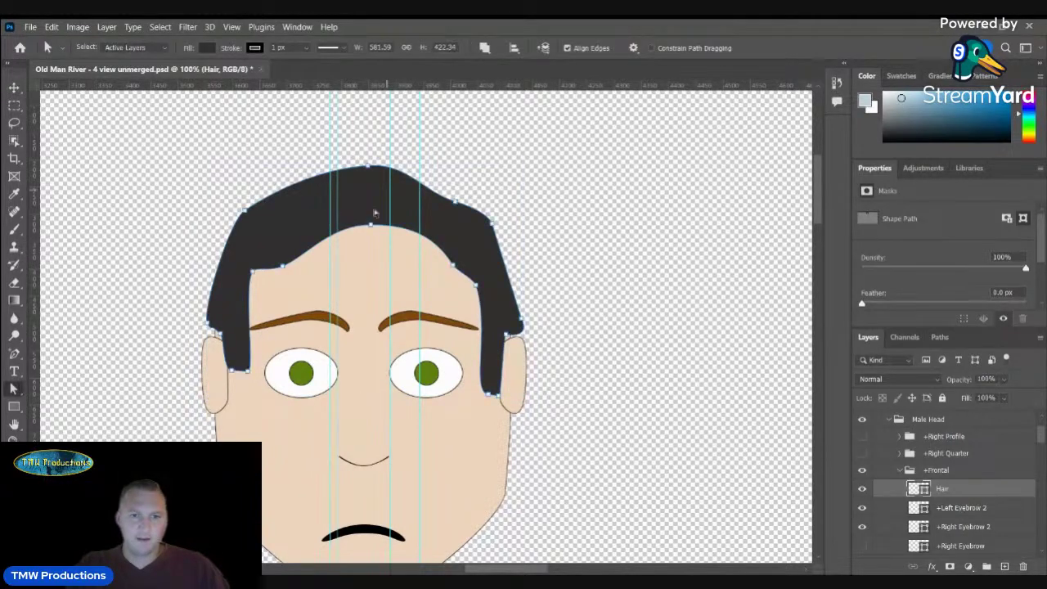
left_click_drag(368, 166, 390, 165)
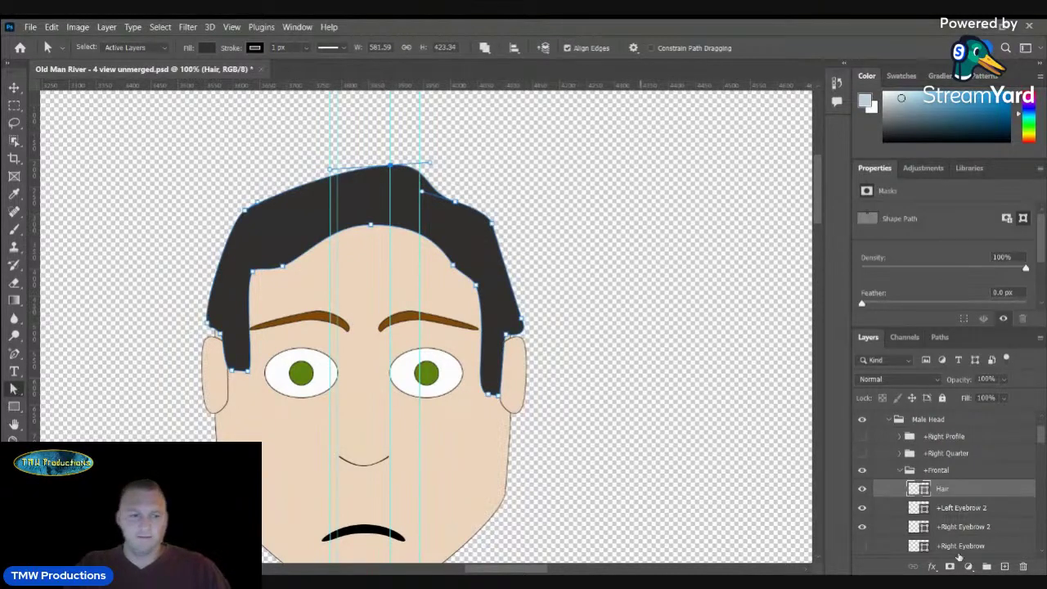
- Draw a vertical line about 732 px long over the face on a new layer and centre it horizontally on the canvas
left_click(1005, 566)
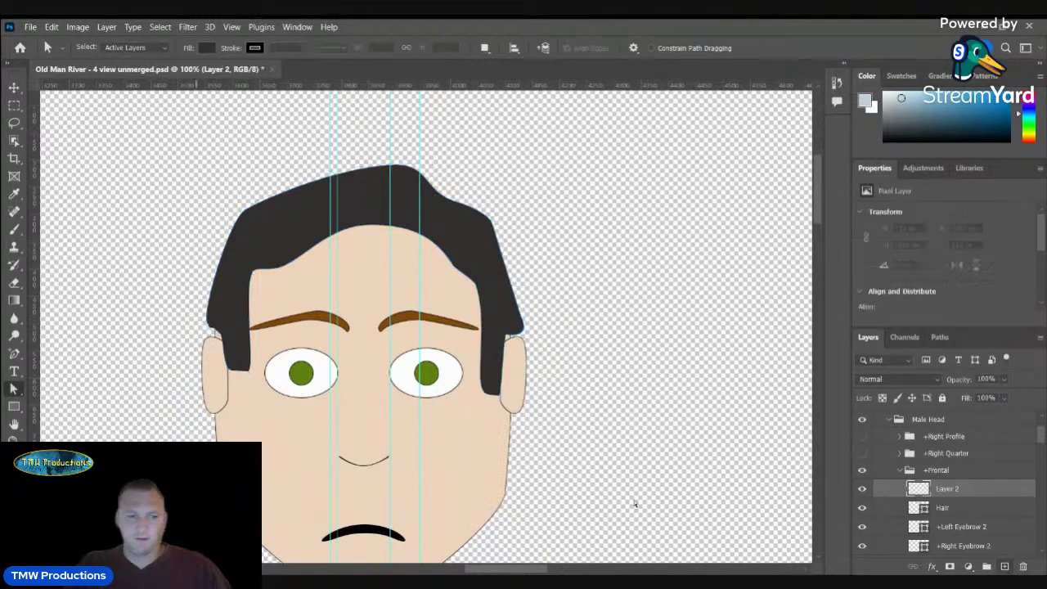
left_click(14, 406)
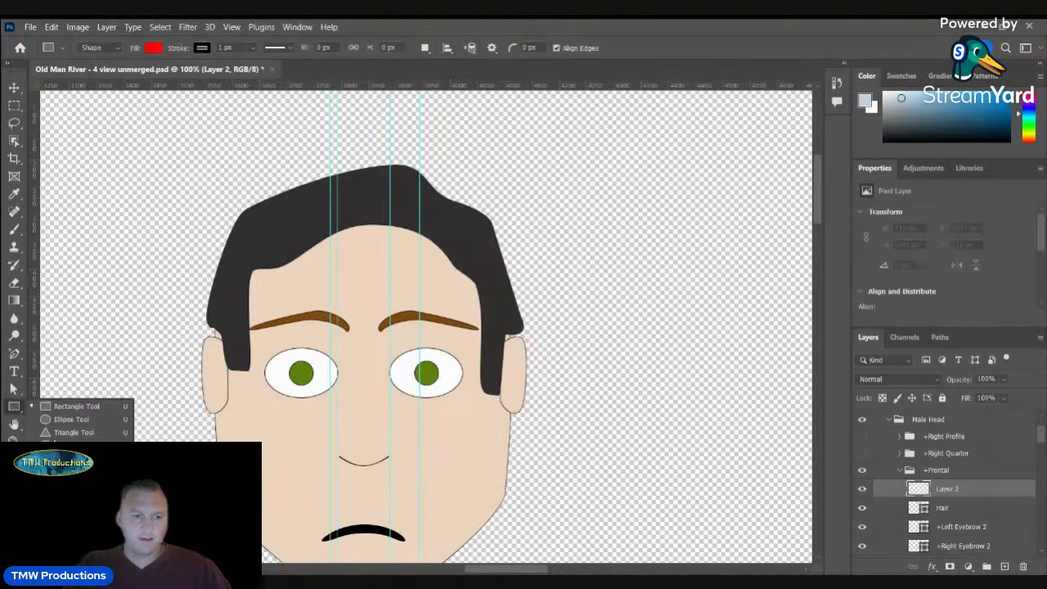
left_click(67, 458)
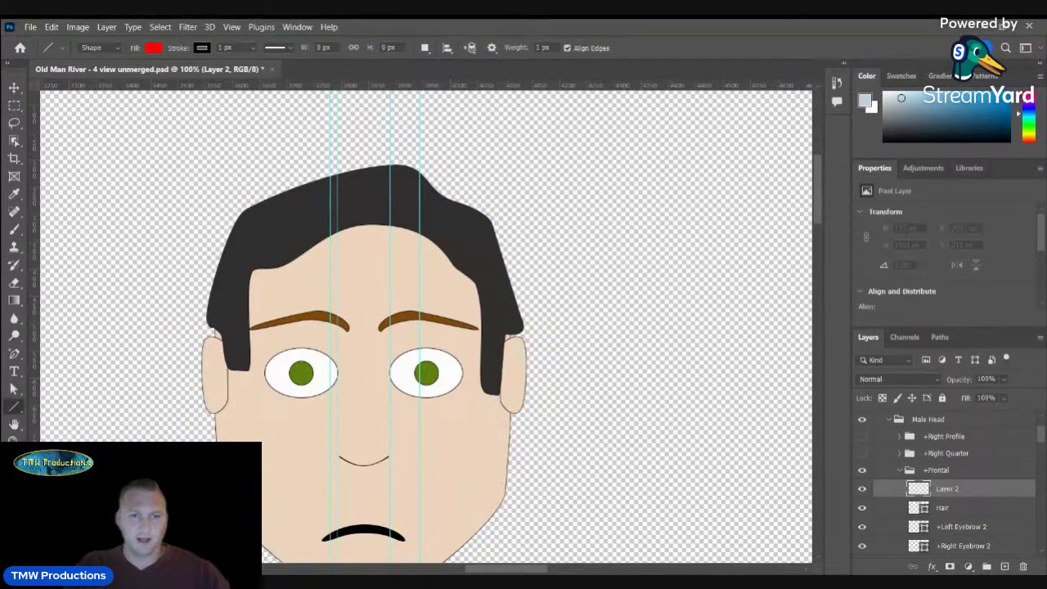
mouse_move(373, 105)
left_mouse_down()
mouse_move(398, 295)
mouse_move(397, 406)
mouse_move(373, 503)
left_mouse_up()
key("v")
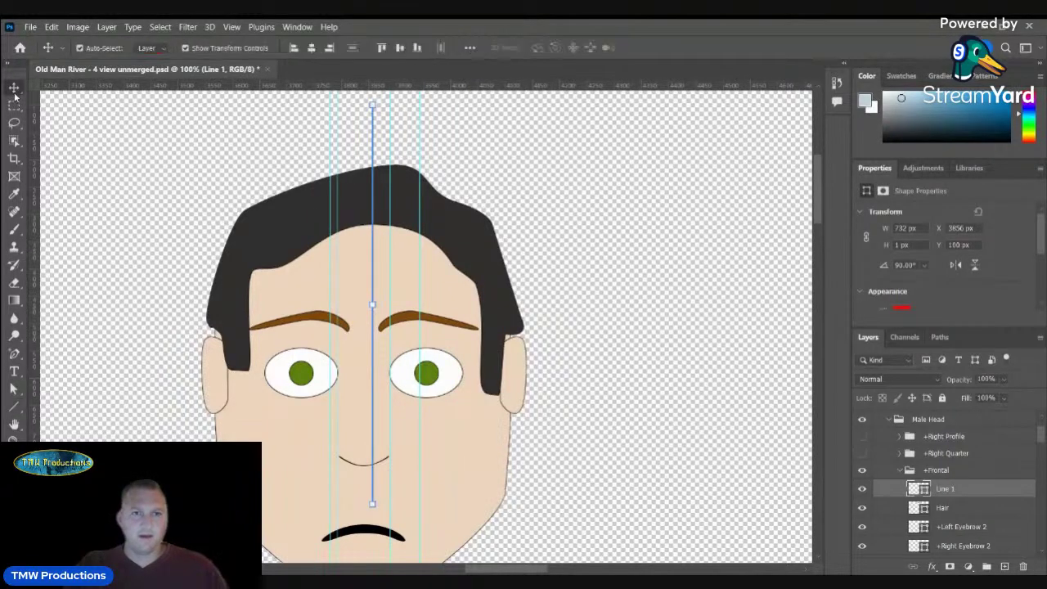
left_click(469, 48)
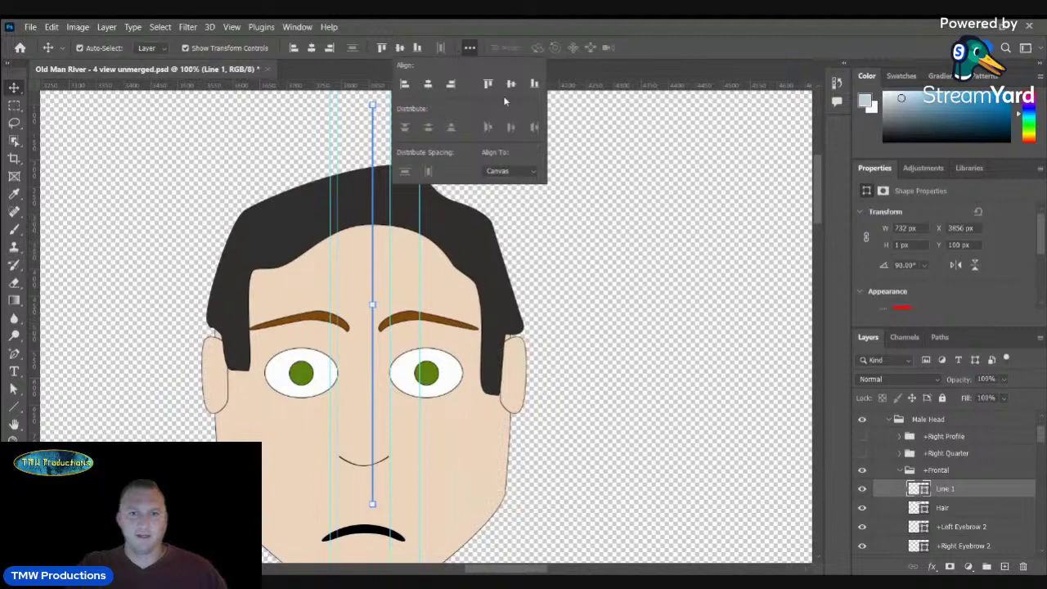
left_click(428, 83)
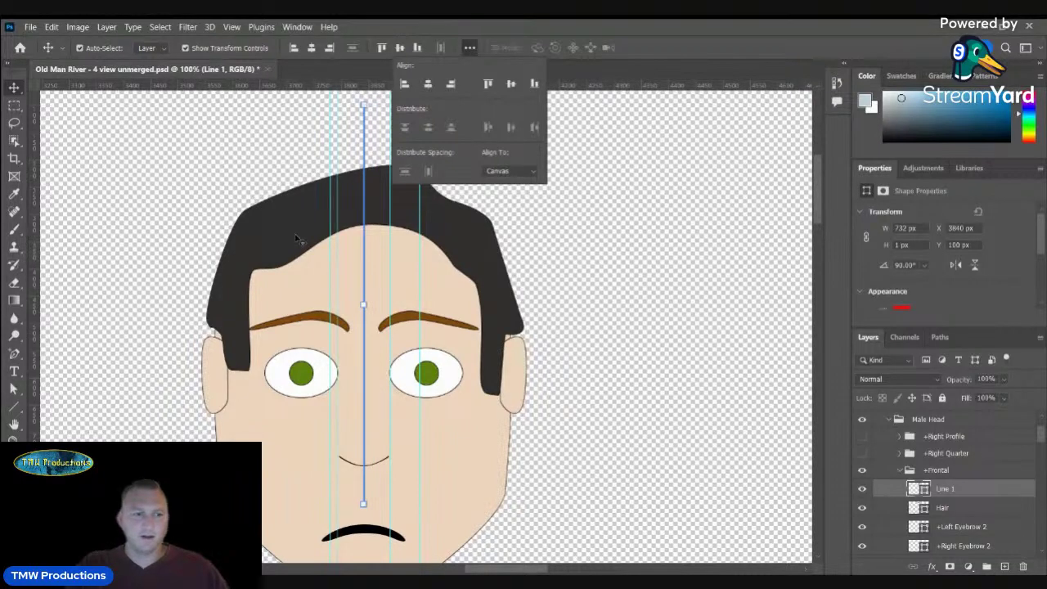
left_click(16, 390)
left_click(378, 199)
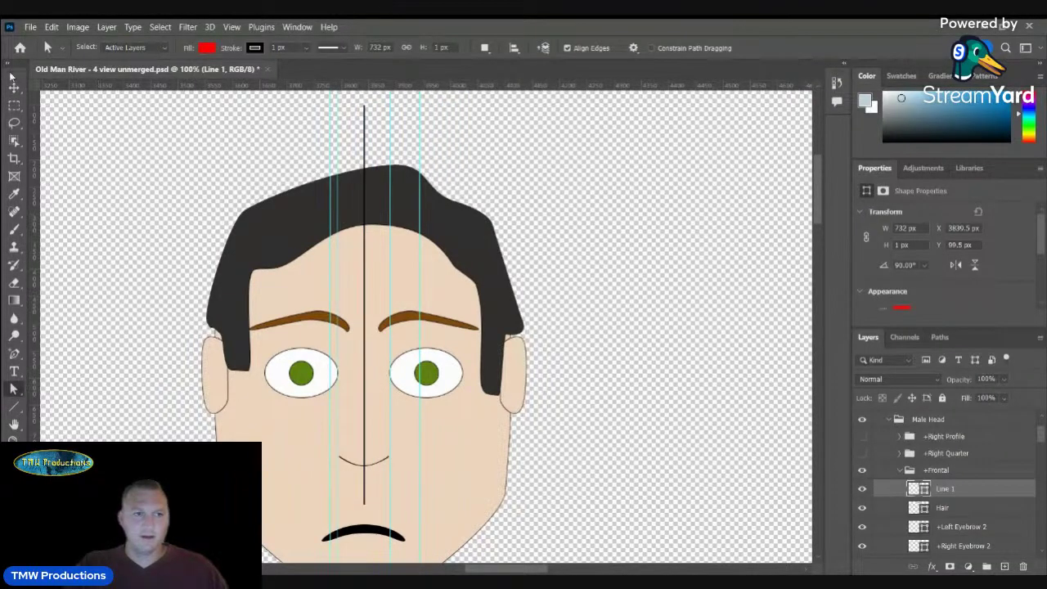
key("ctrl+t")
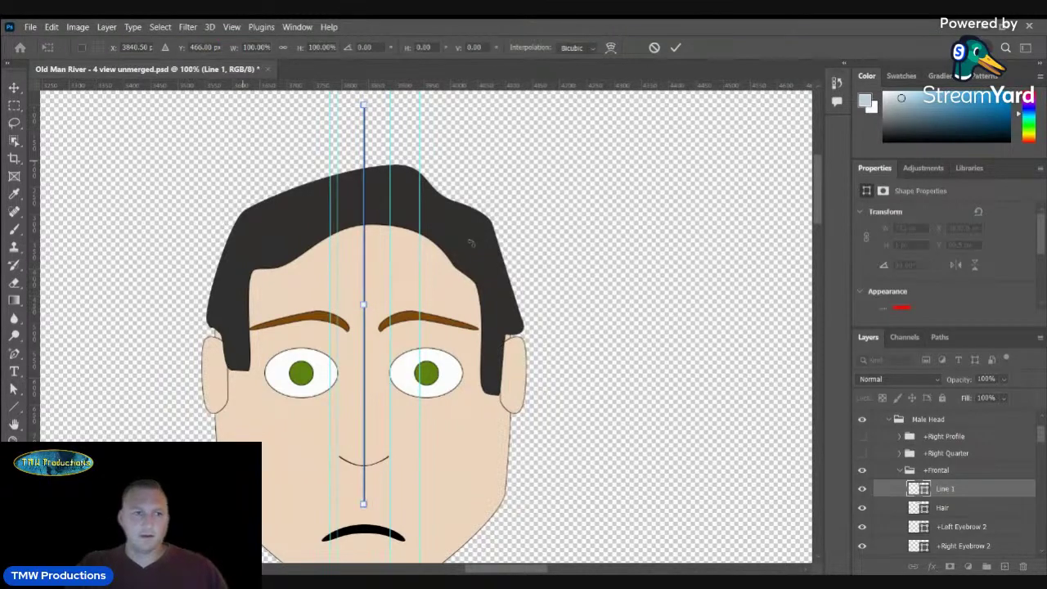
key("Return")
- Reselect the Hair shape and move its crown anchor point up and onto the vertical centre line
key("v")
left_click(496, 288)
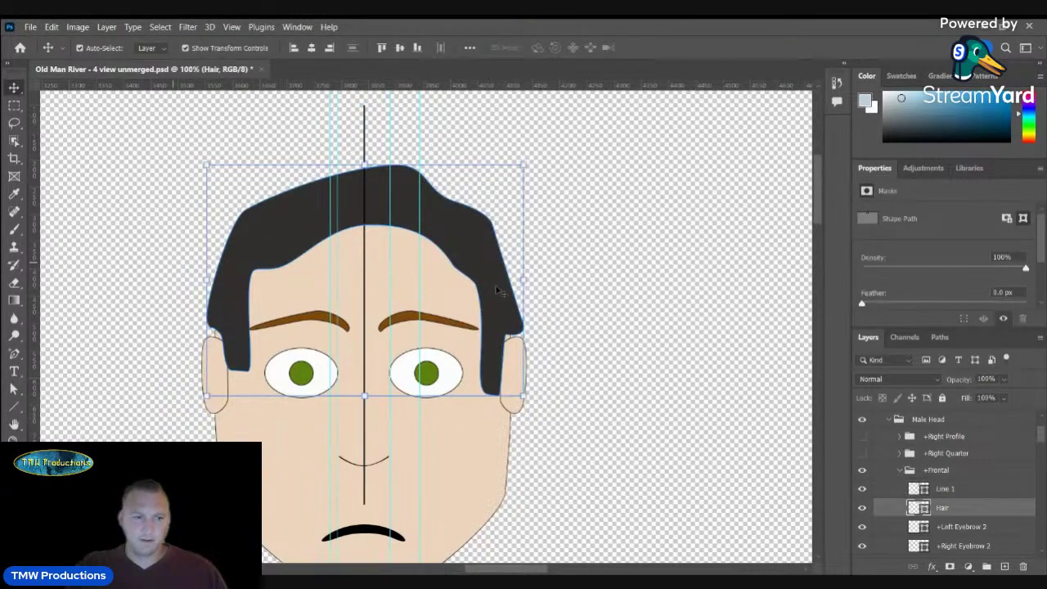
key("a")
left_click(369, 206)
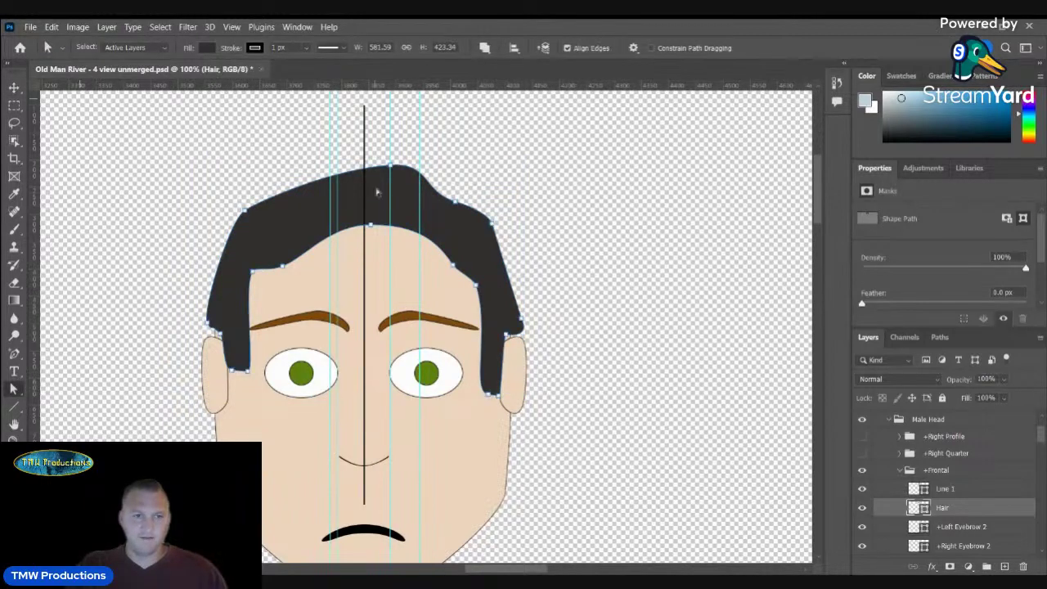
left_click(367, 163)
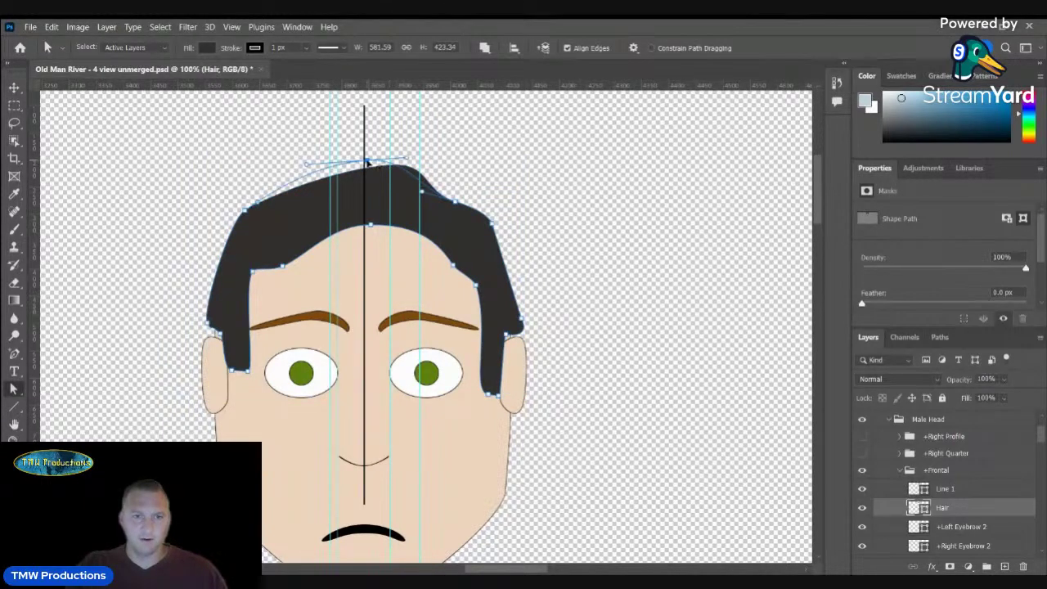
left_click_drag(368, 163, 364, 160)
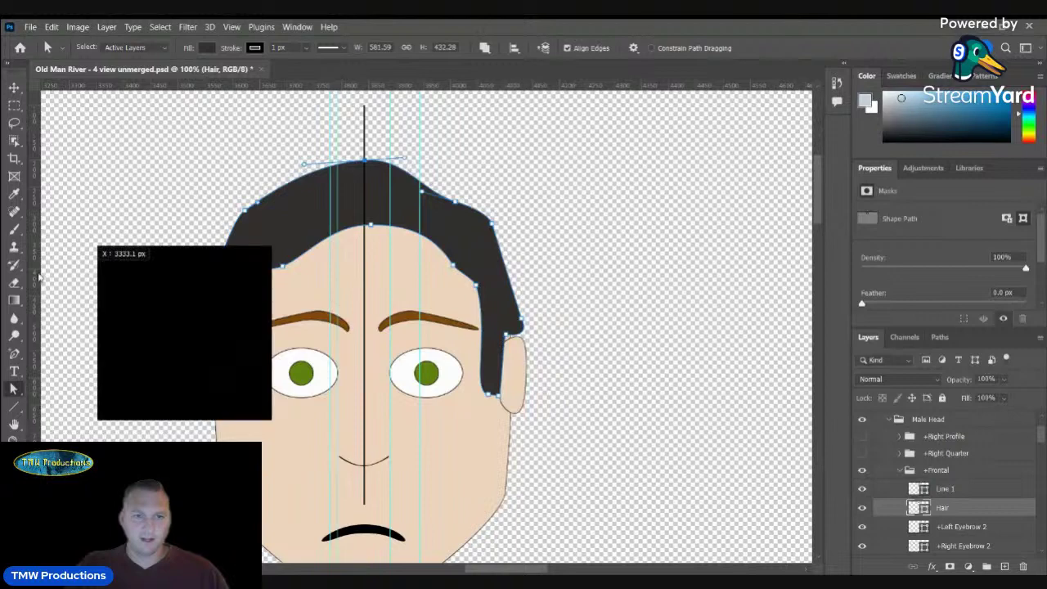
- Place a vertical guide along the centre line and delete the Line 1 layer
left_click(947, 489)
key("Delete")
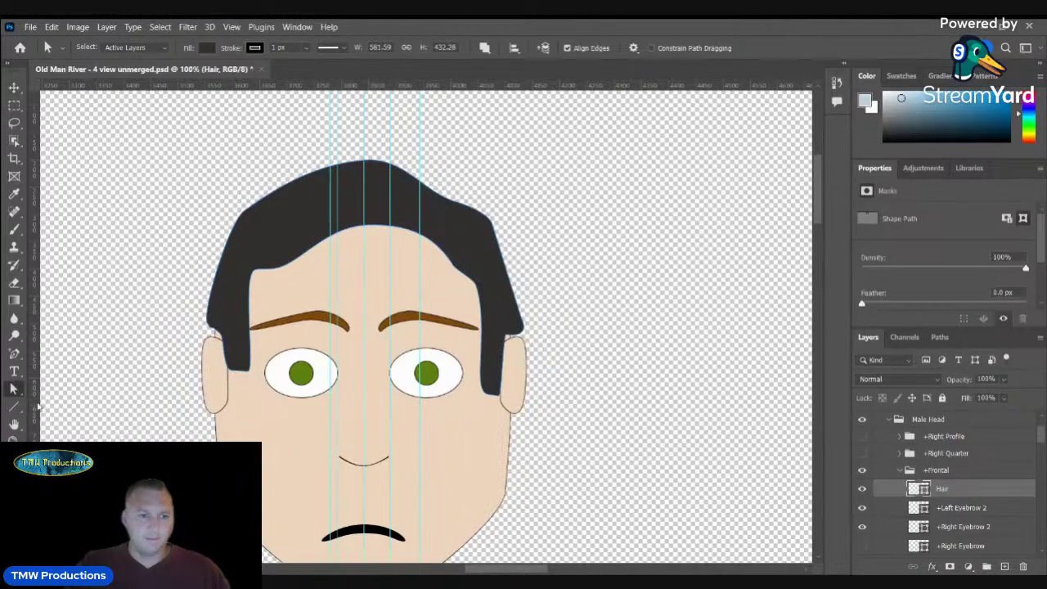
- Reduce the Hair layer's opacity to 66% and delete the anchor point between the crown and the upper right-hand corner of the hair
left_click(14, 87)
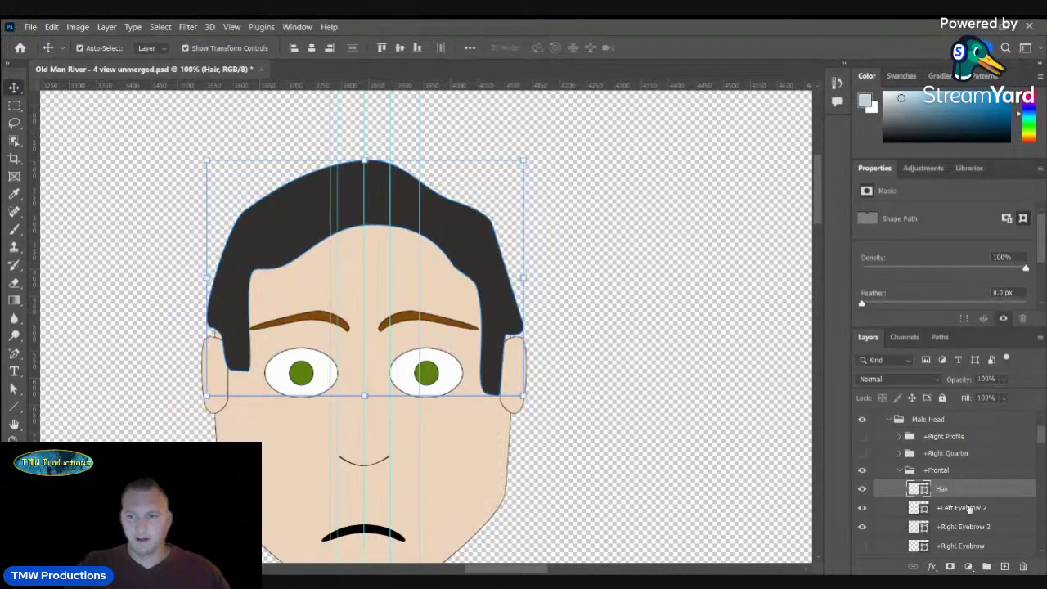
key("6")
key("6")
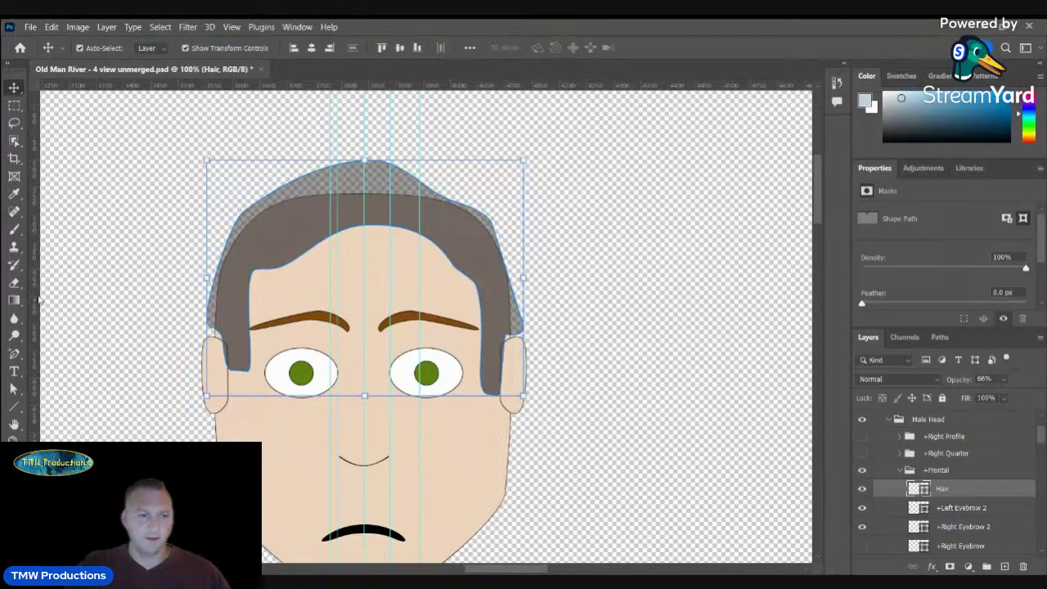
left_click(14, 388)
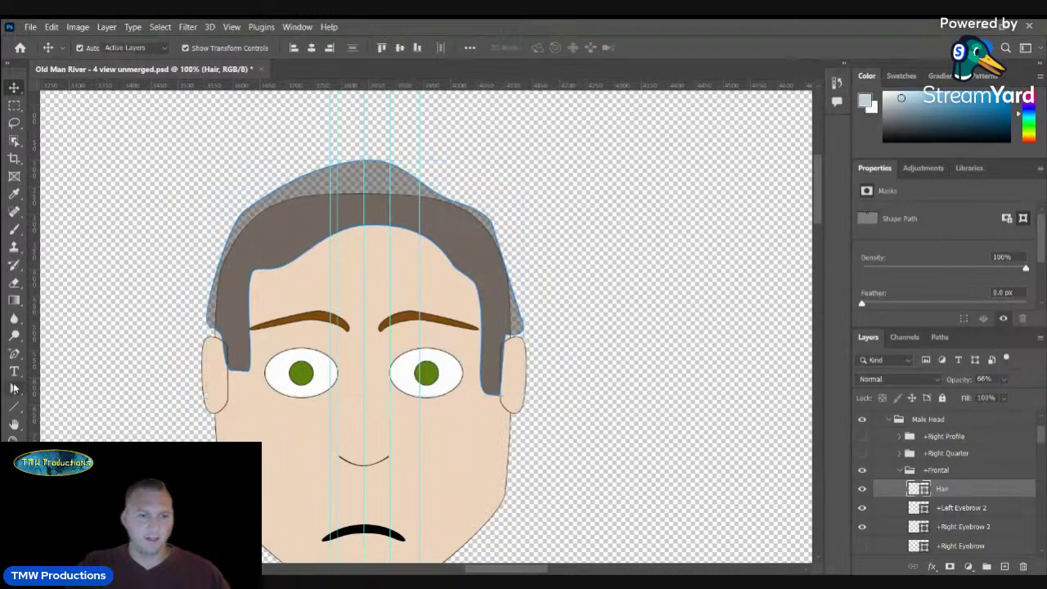
left_click_drag(14, 354, 82, 409)
left_click(453, 202)
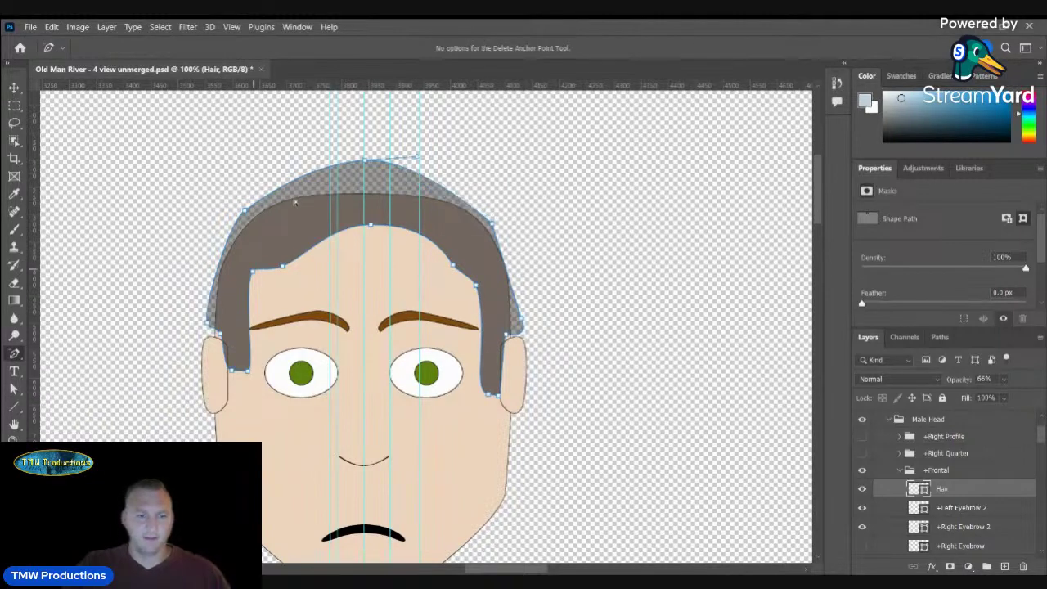
- Place a horizontal guide at the hair's upper left-hand corner point and raise the upper right-hand corner point onto it
left_click(15, 390)
left_click_drag(286, 85, 331, 208)
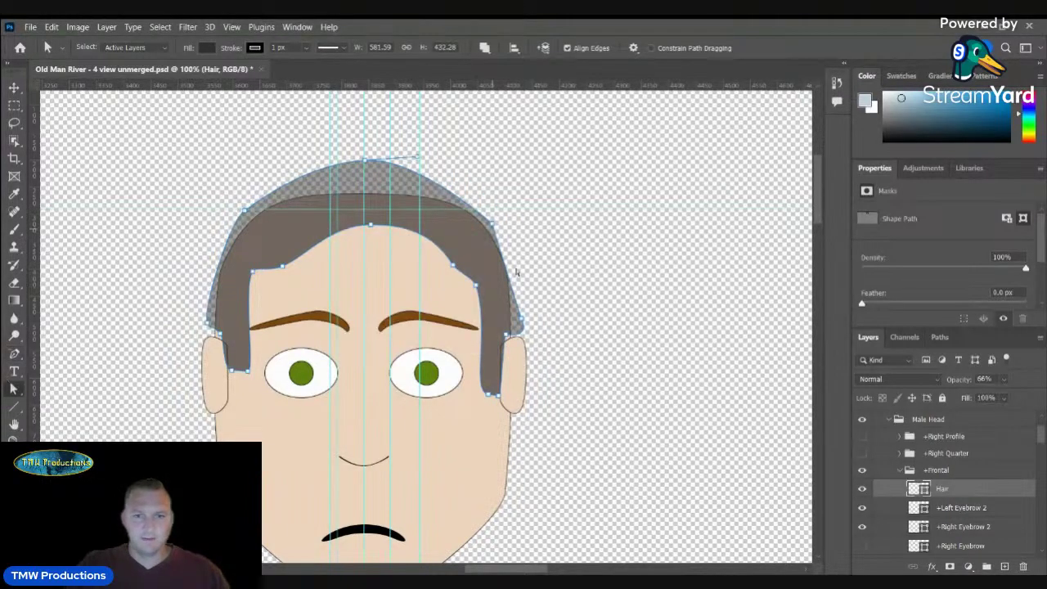
mouse_move(492, 223)
left_mouse_down()
mouse_move(504, 212)
mouse_move(491, 210)
left_mouse_up()
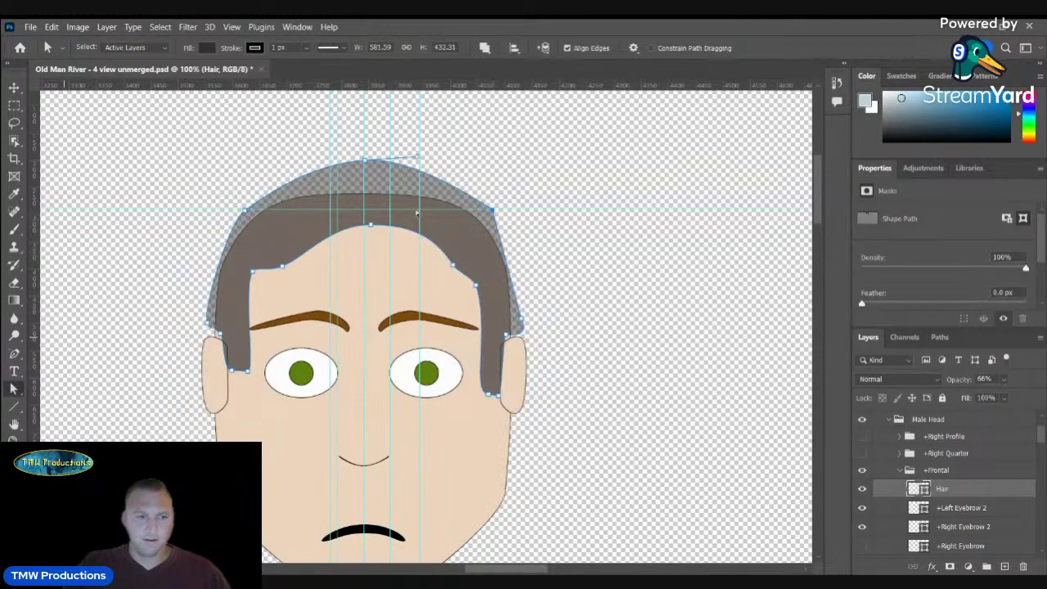
- Convert both upper corner points of the hair to smooth points and lower the crown point along the centre line
right_click(14, 353)
left_click(63, 413)
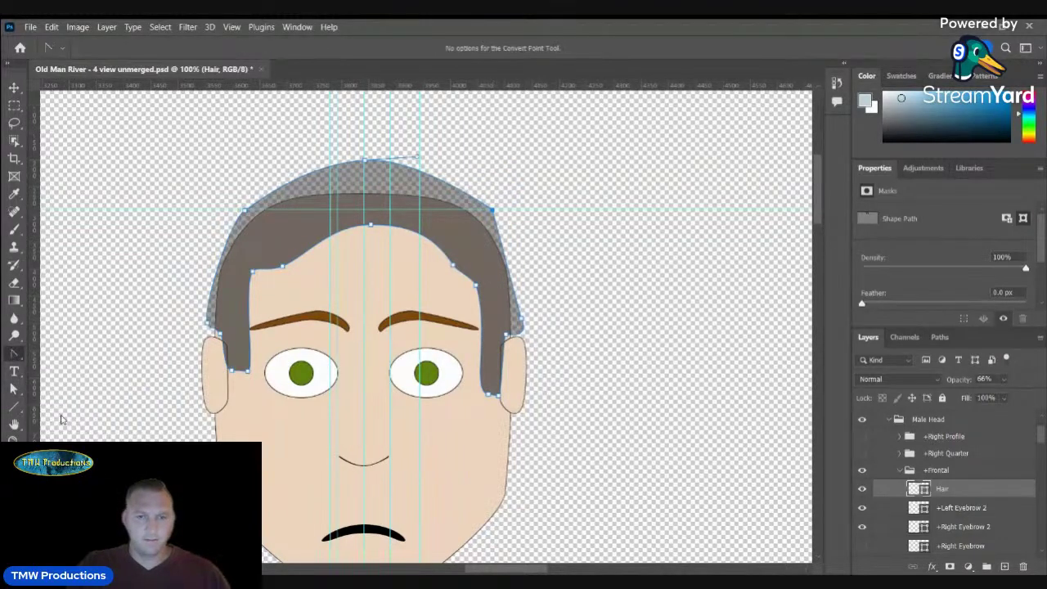
left_click_drag(492, 210, 499, 220)
mouse_move(245, 210)
left_mouse_down()
mouse_move(238, 230)
mouse_move(252, 200)
mouse_move(271, 199)
mouse_move(261, 198)
left_mouse_up()
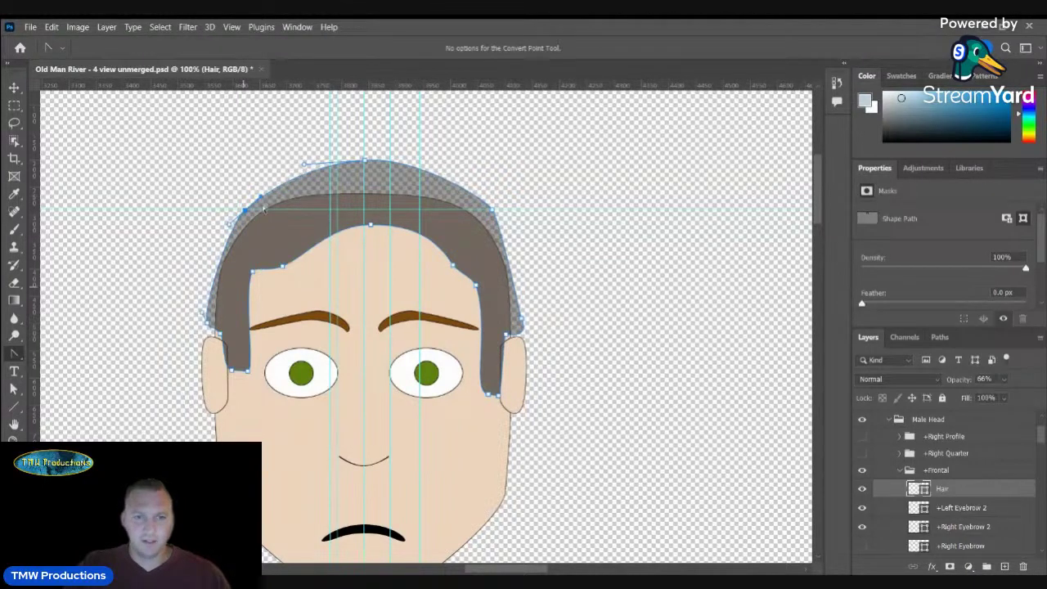
key("a")
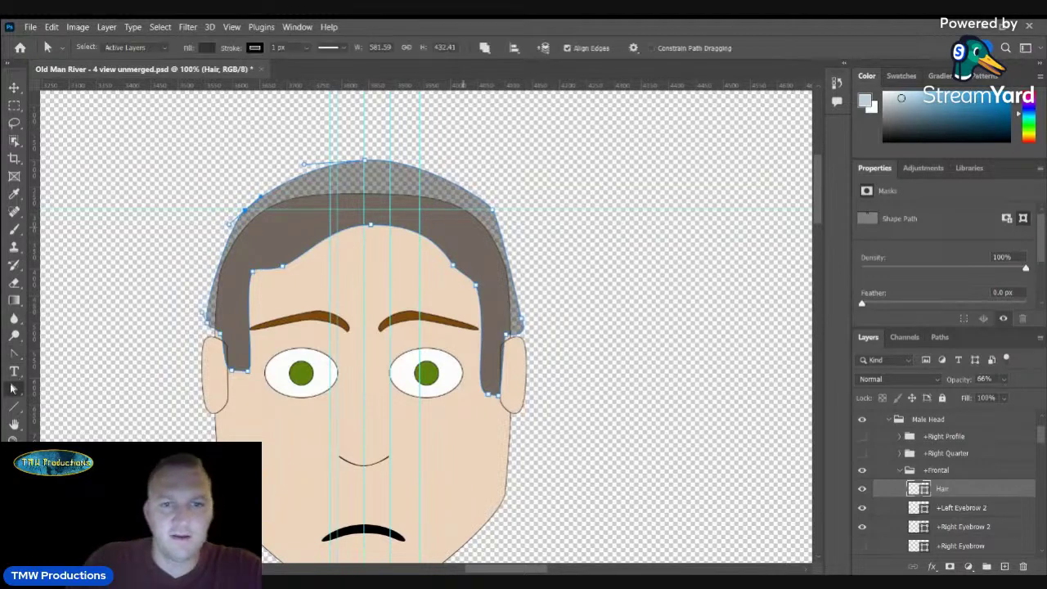
left_click_drag(365, 161, 366, 180)
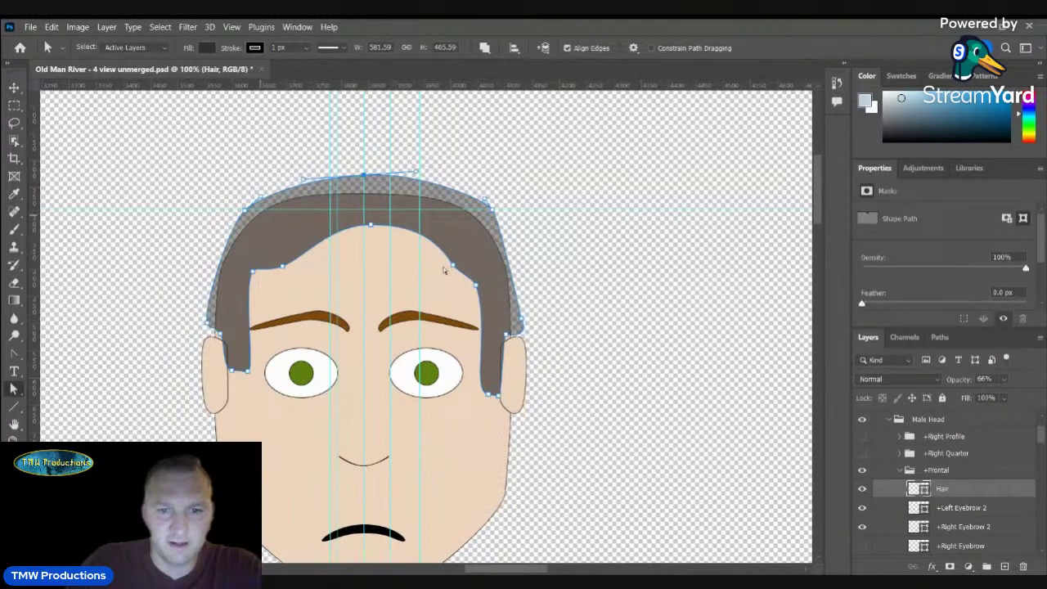
- Add a horizontal guide at the hairline, align the right-hand hairline point to it and centre the forehead hairline point on the centre line
left_click_drag(281, 85, 330, 266)
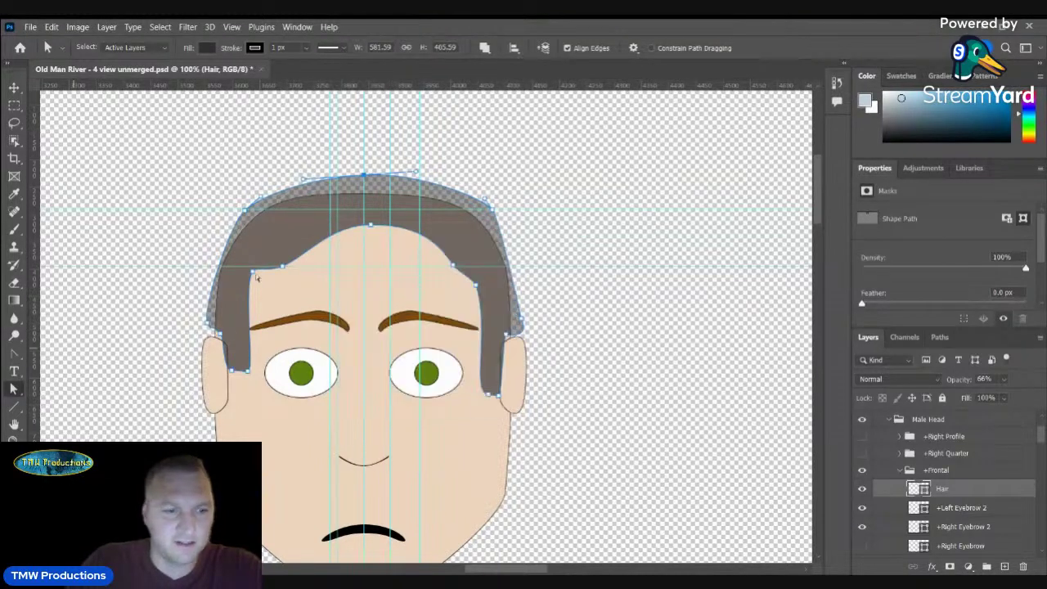
left_click(453, 267)
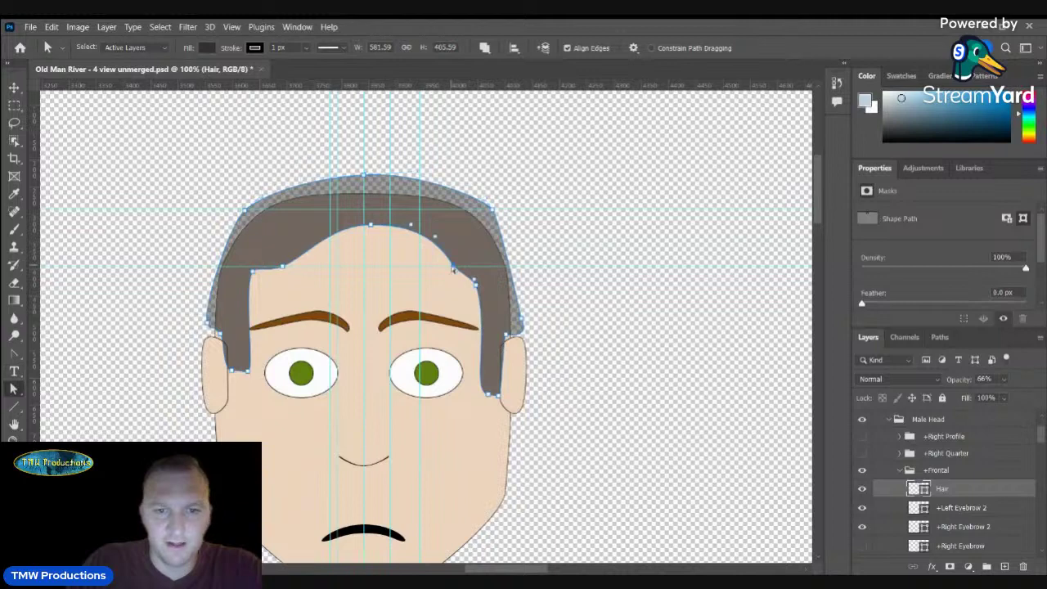
left_click(369, 226)
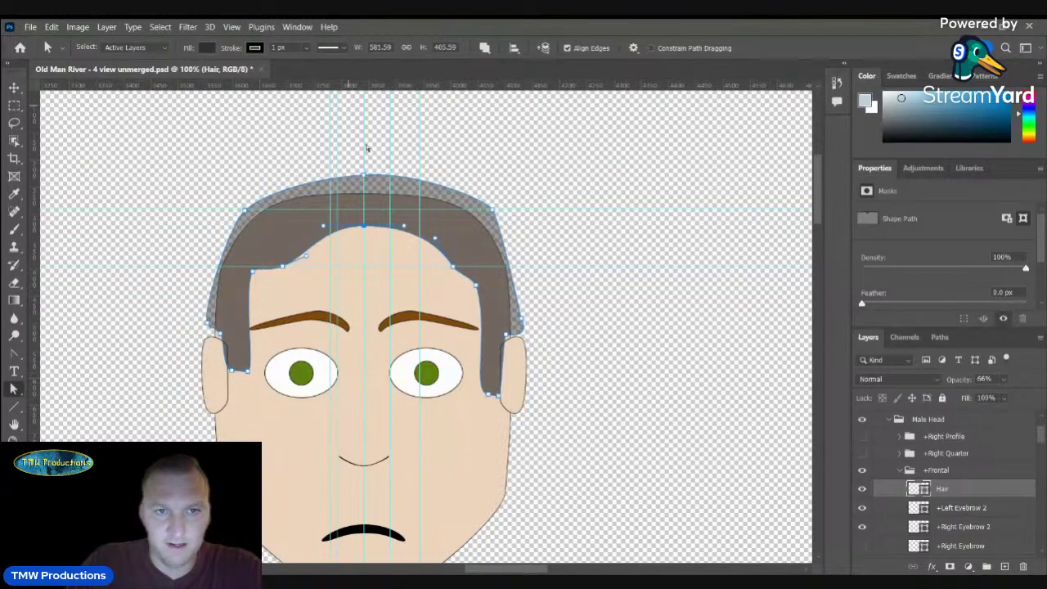
- Place a horizontal guide at the left-hand sideburn's lower edge and raise the right-hand sideburn's two end points onto it
left_click_drag(347, 92, 361, 371)
left_click_drag(485, 396, 497, 375)
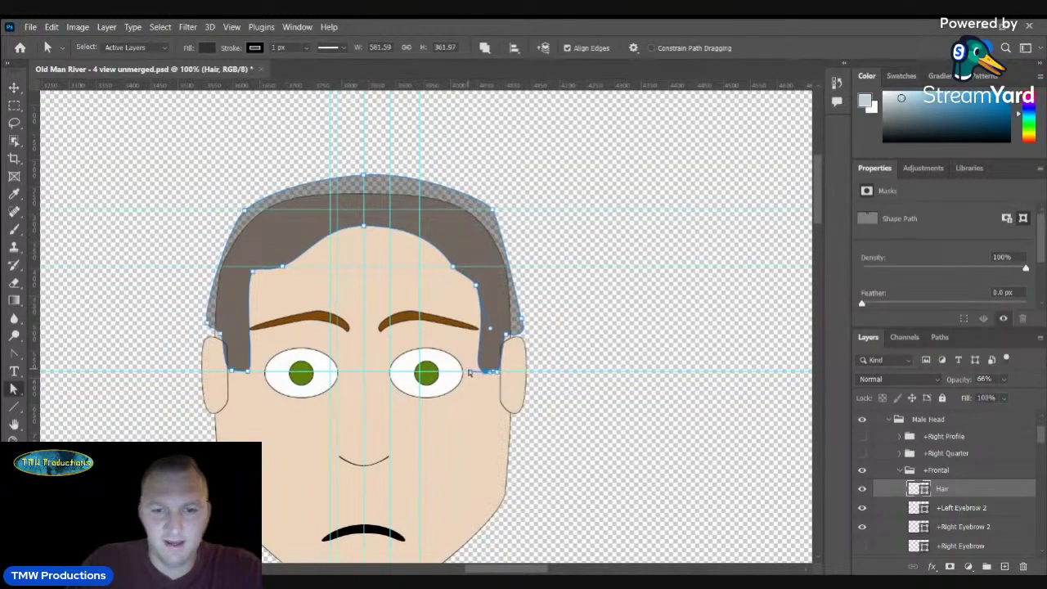
left_click_drag(469, 372, 488, 373)
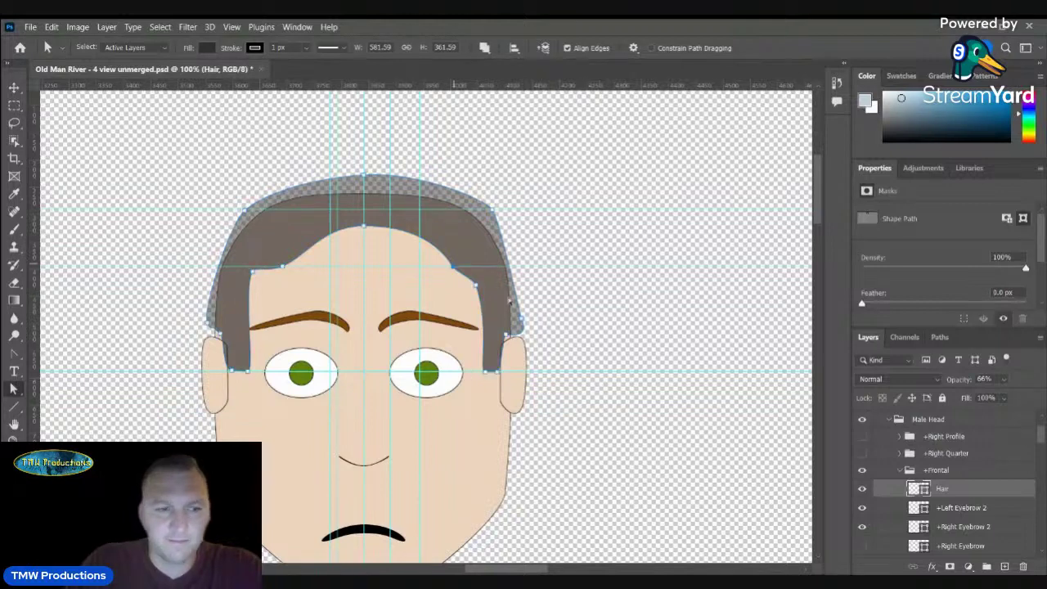
- Pull longer curve handles out of the hair's upper right-hand corner point to round that corner with the Convert Point tool
left_click(14, 354)
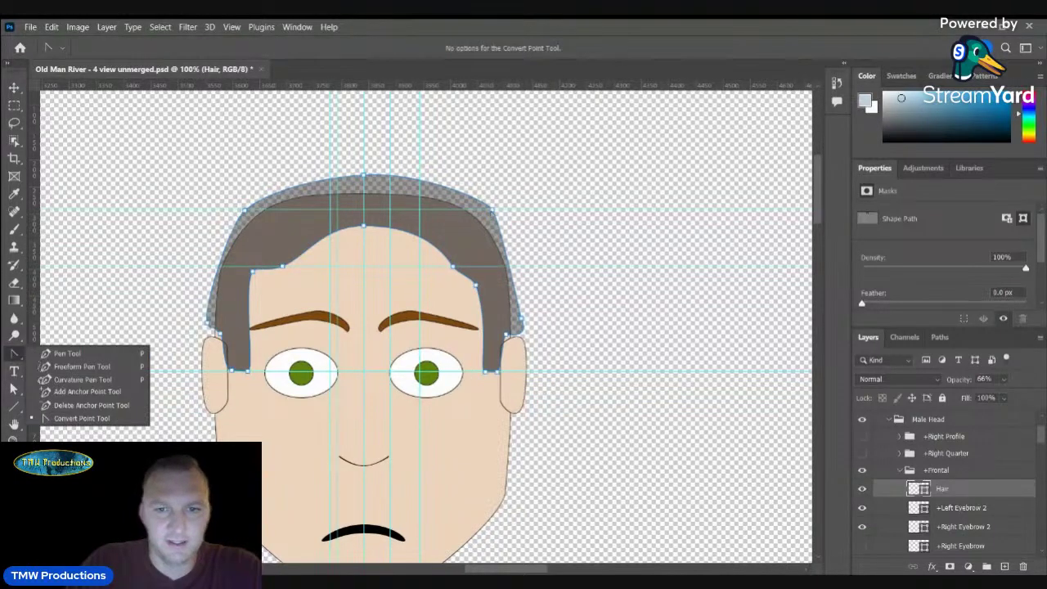
left_click_drag(492, 211, 508, 234)
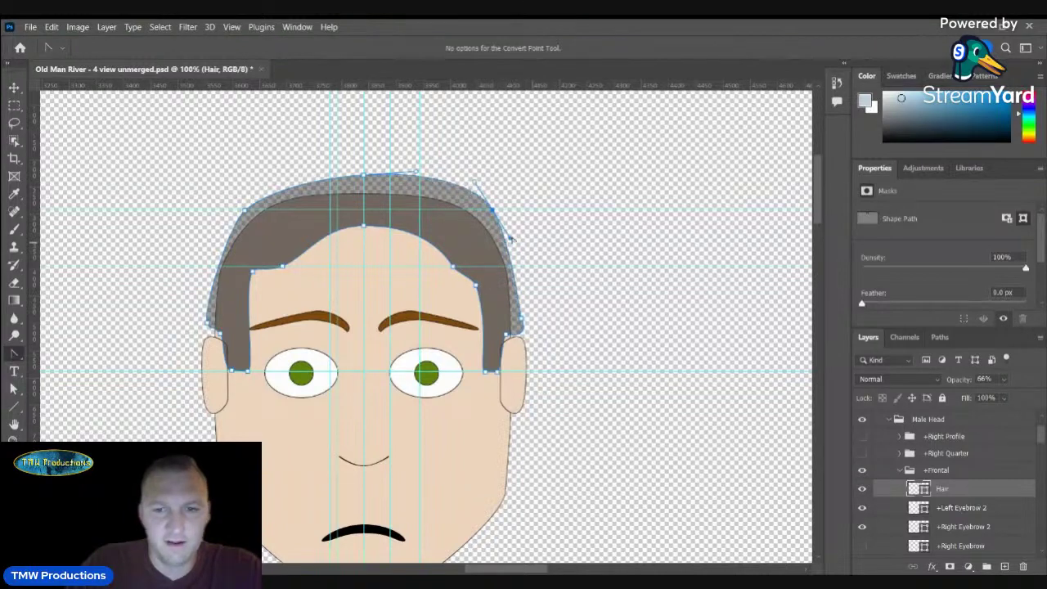
left_click(533, 247)
- Shift the hair's two upper corner points slightly outward along the upper guide and adjust their curves to match
left_click(14, 389)
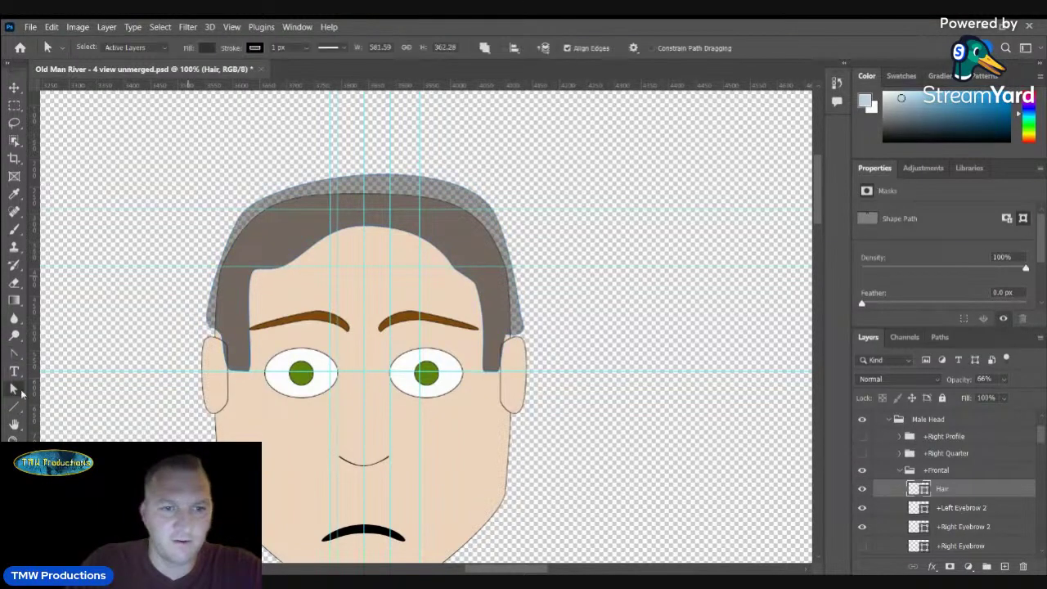
left_click(244, 212)
left_click_drag(246, 213, 227, 230)
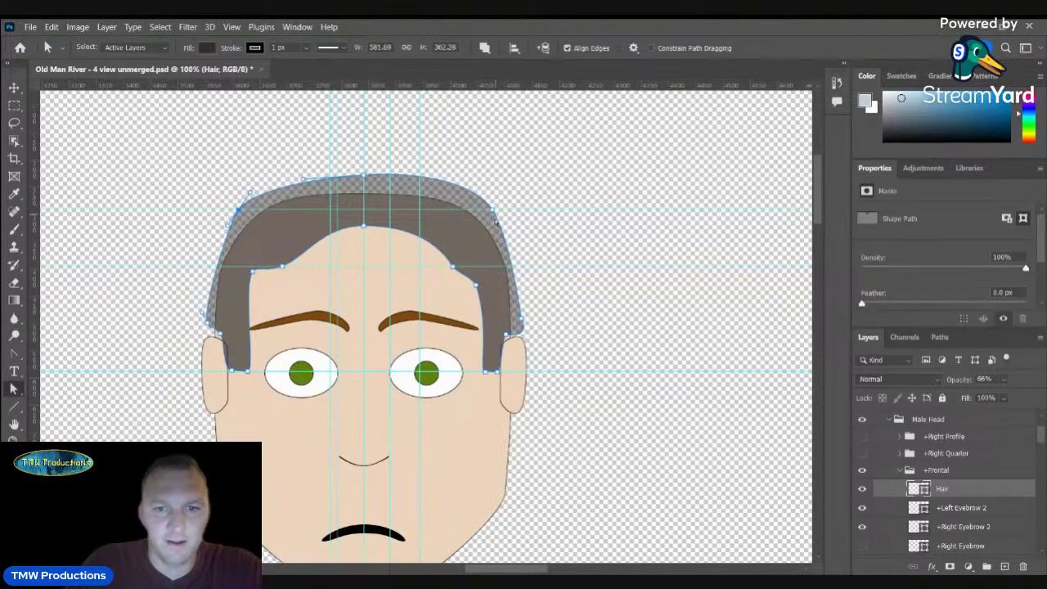
left_click_drag(493, 211, 484, 189)
left_click(516, 237)
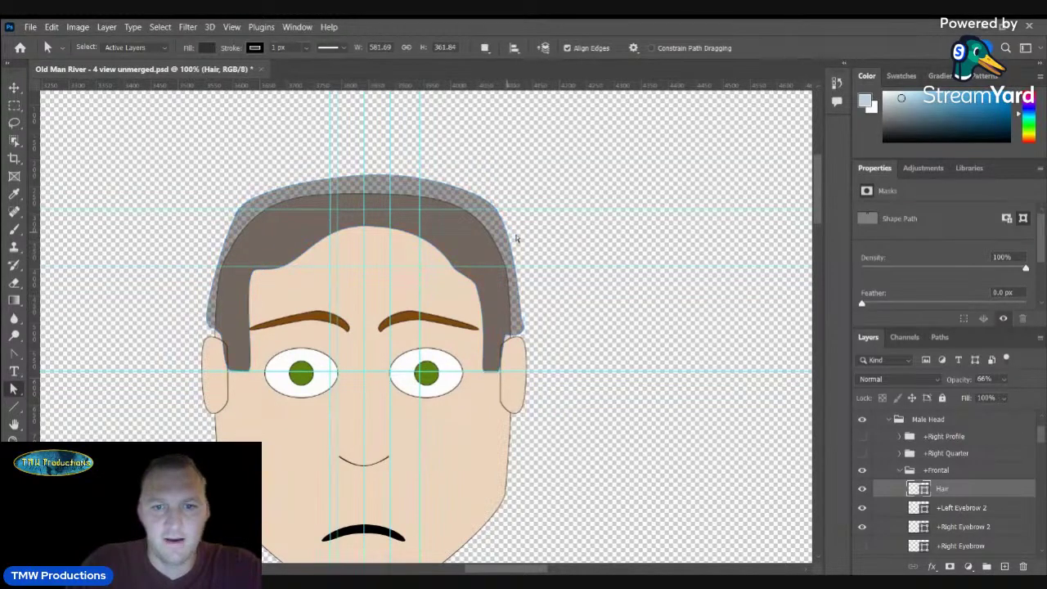
left_click(505, 235)
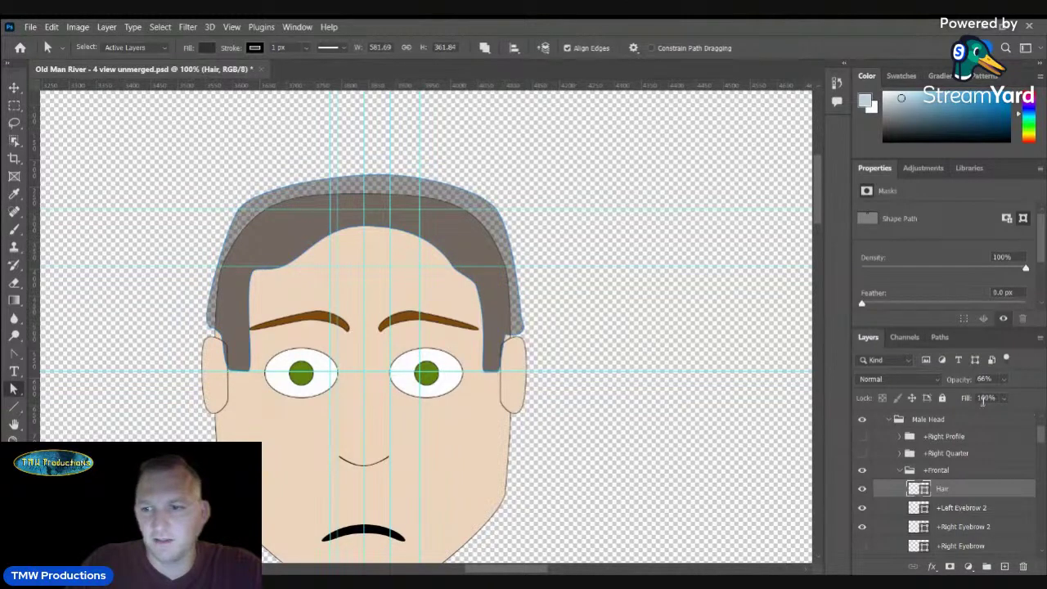
- Set the Hair layer's opacity to 100%
left_click_drag(966, 384, 1032, 378)
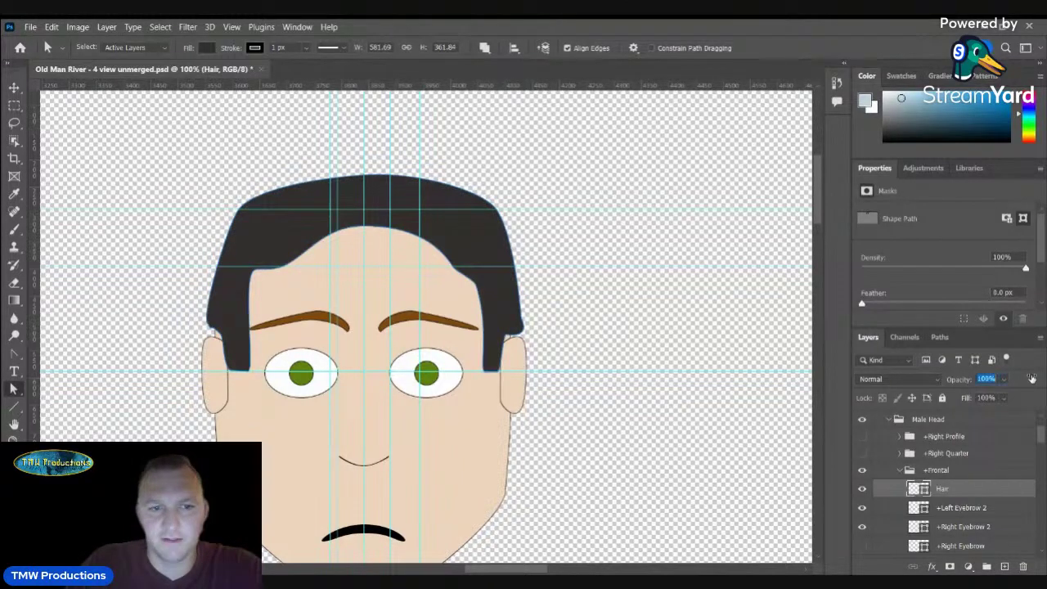
left_click(959, 442)
key("z")
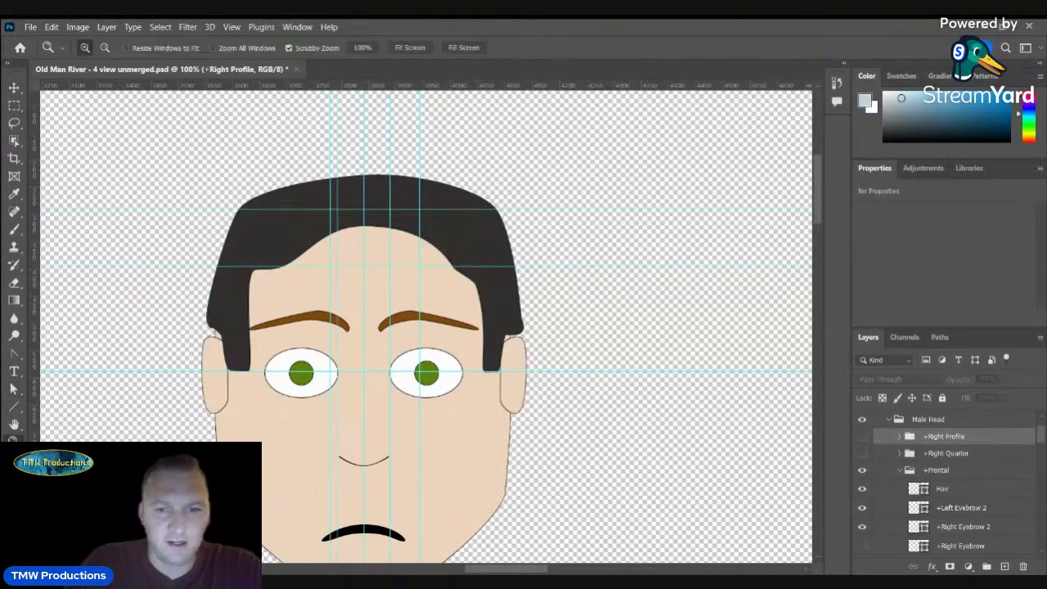
left_click(416, 393, "alt")
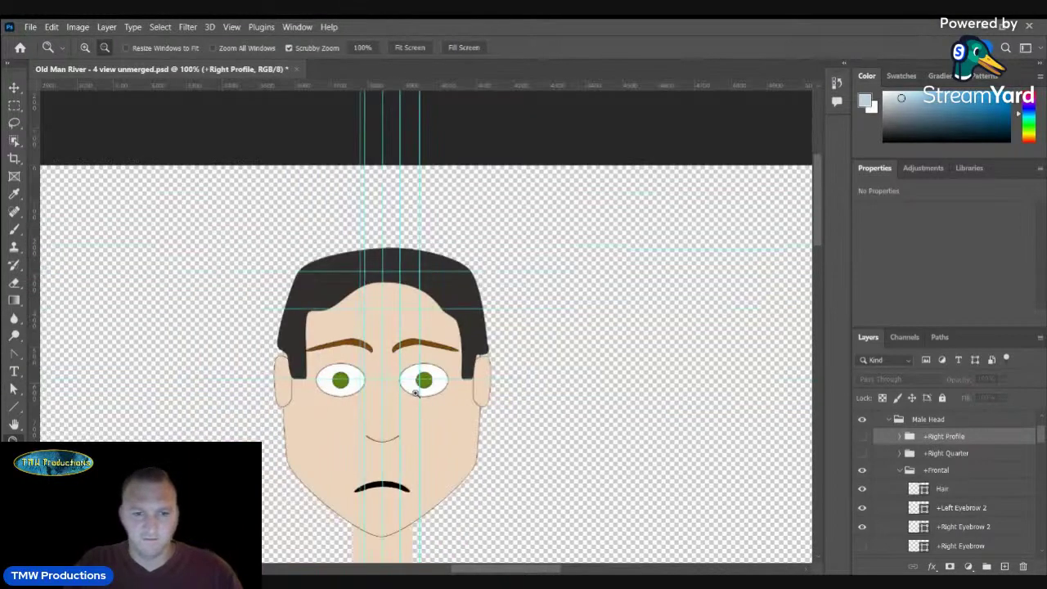
left_click(415, 393)
- Reselect the Hair shape, move the point above the left-hand ear inward and adjust the outer end of that sideburn
key("a")
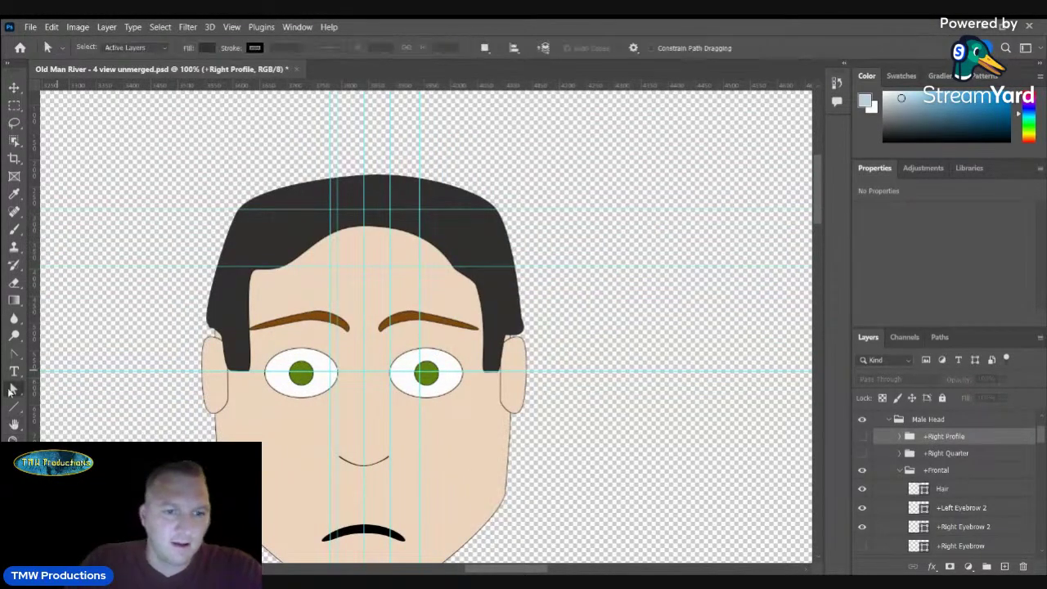
left_click(12, 88)
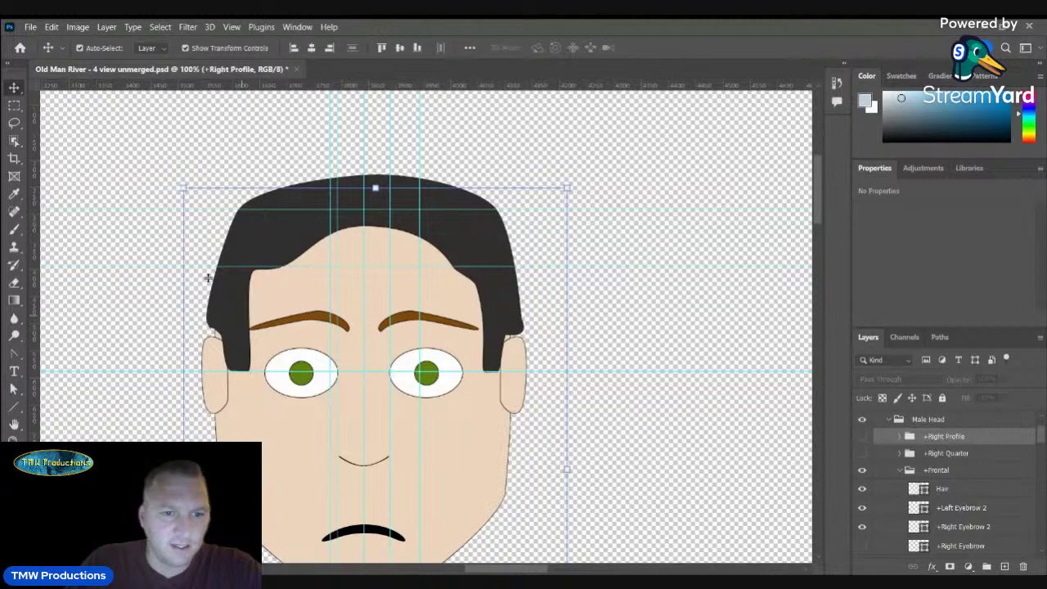
left_click(216, 281)
left_click(13, 391)
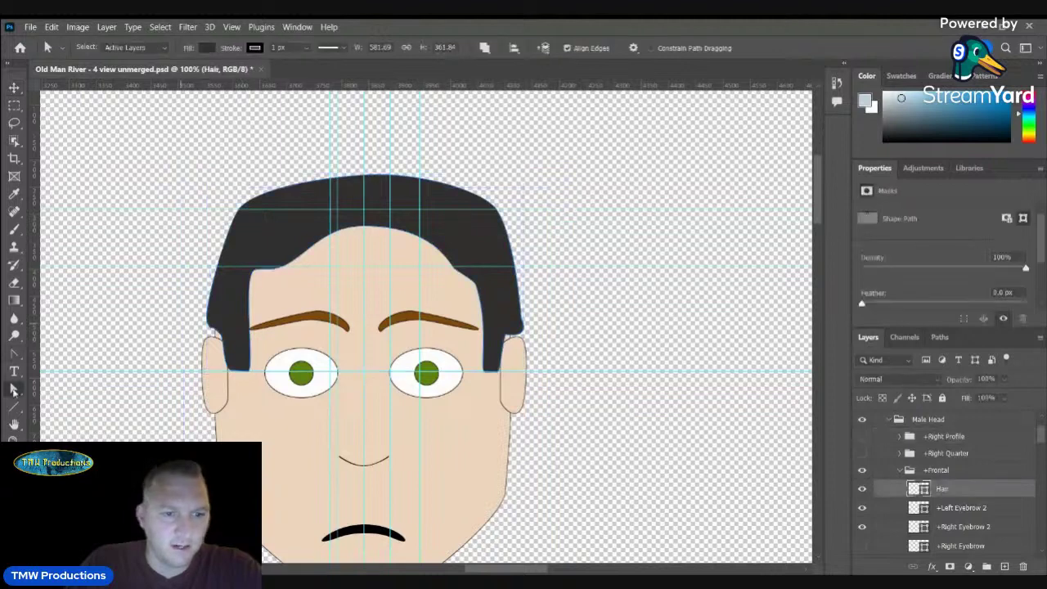
left_click(227, 334)
left_click_drag(227, 334, 228, 335)
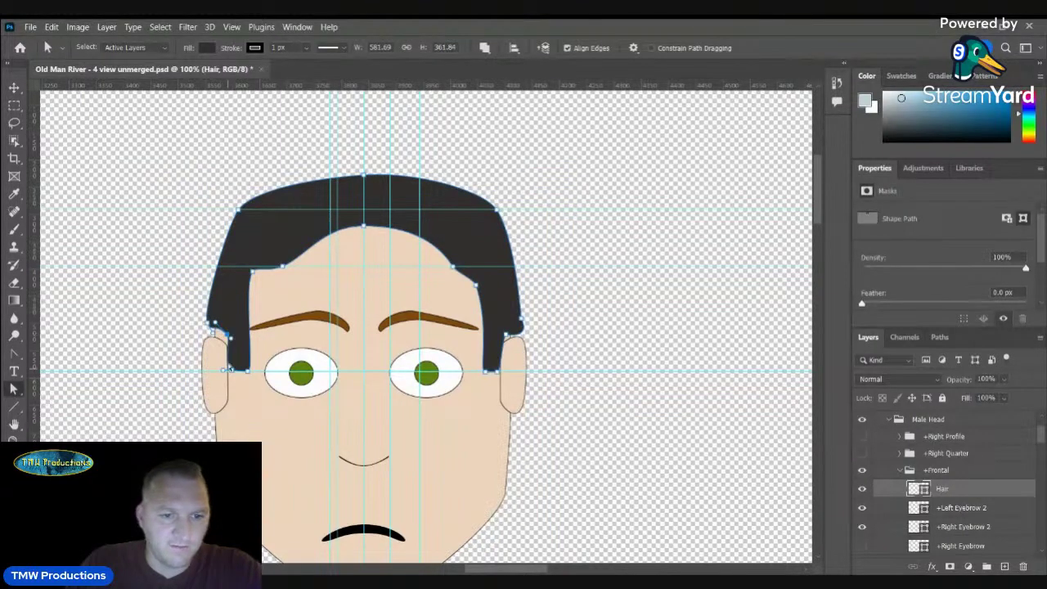
left_click_drag(231, 371, 238, 373)
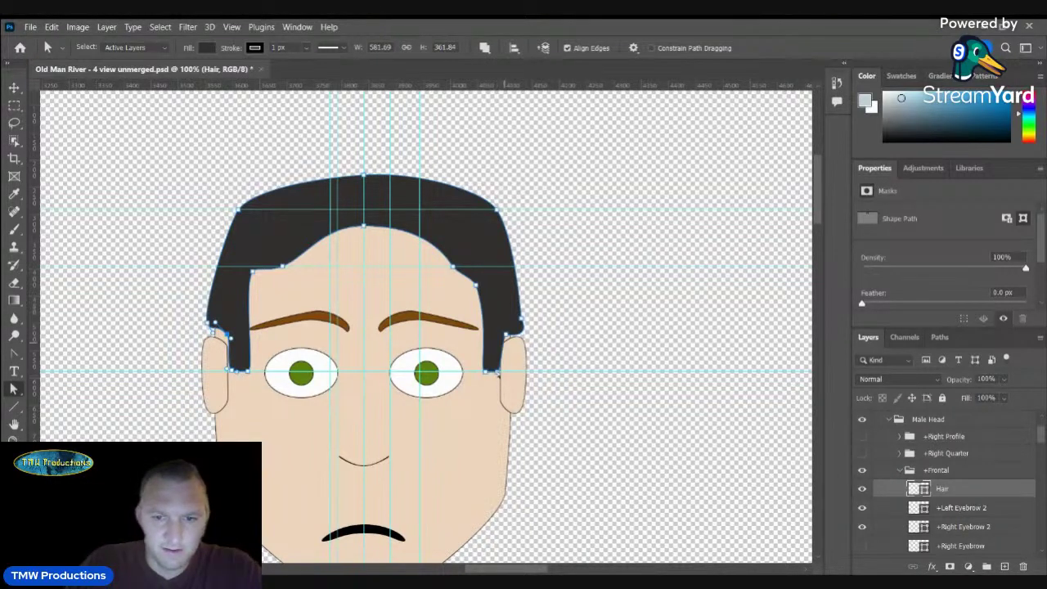
- Move the hair point above the right-hand ear inward and adjust its curve handle along the ear's upper edge
left_click(502, 335)
left_click_drag(502, 335, 526, 336)
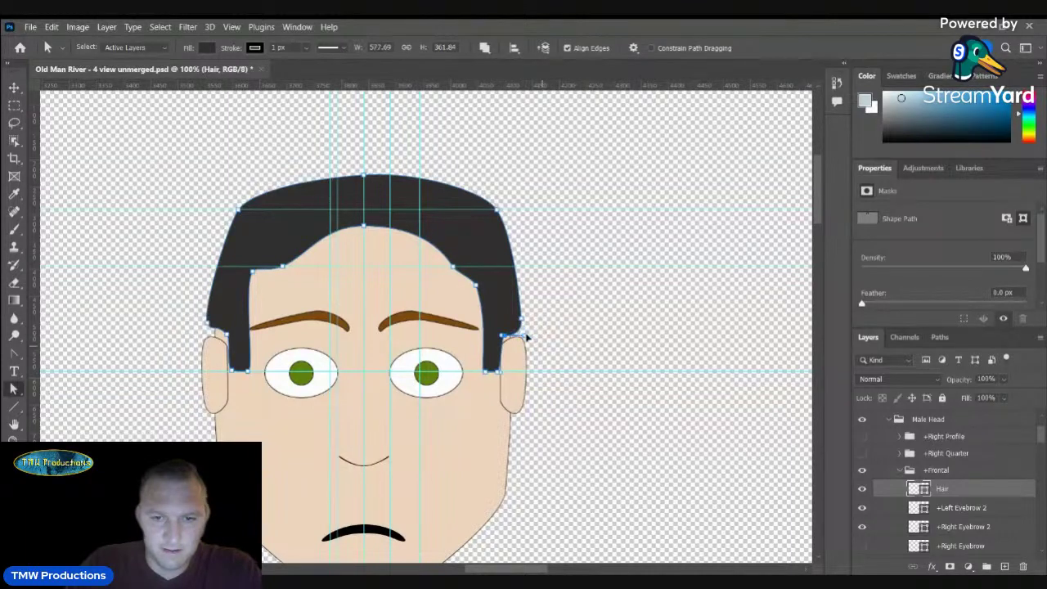
left_click(544, 352)
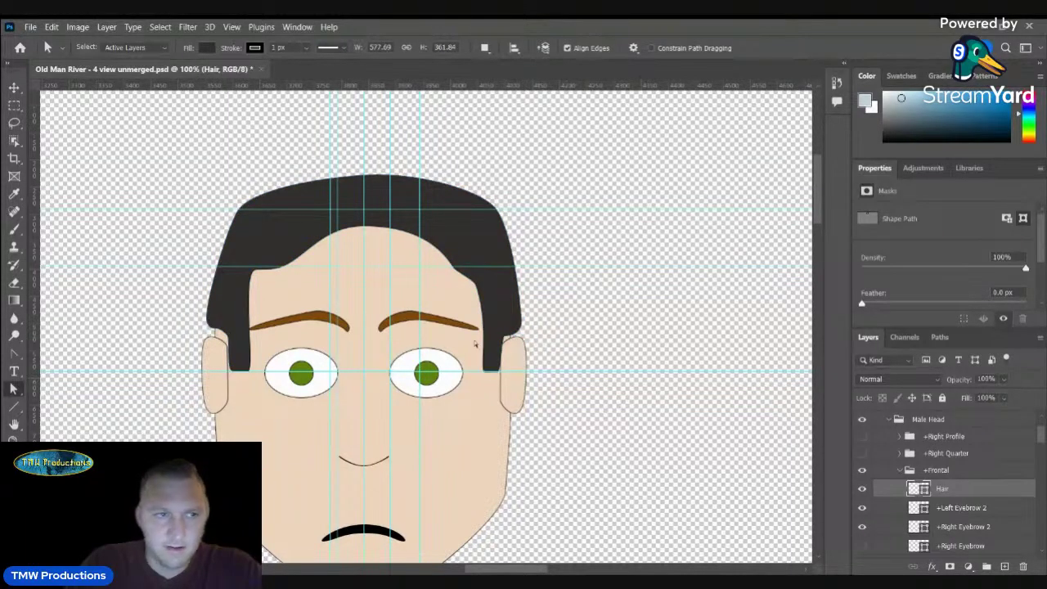
- Add a new layer named Back Hair and place it between the Face and Neck layers
left_click(14, 88)
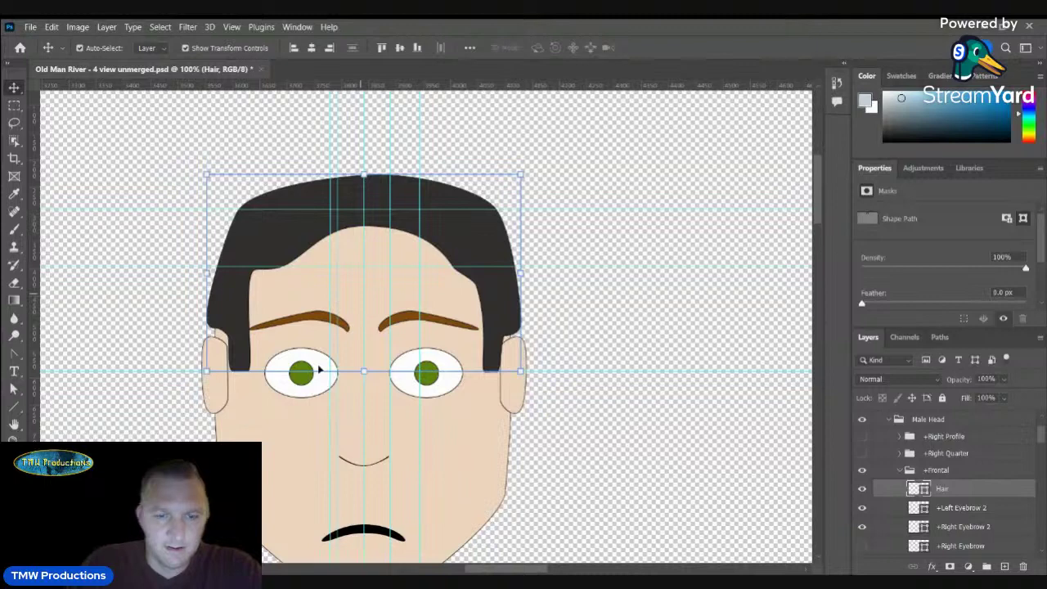
left_click(374, 292)
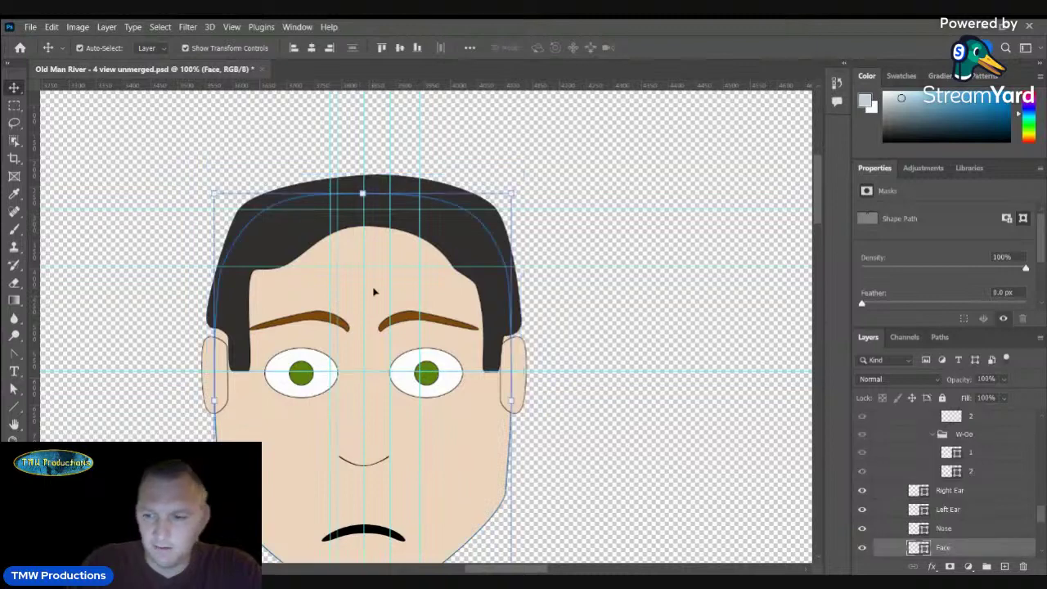
left_click(1004, 566)
double_click(945, 530)
type("Back")
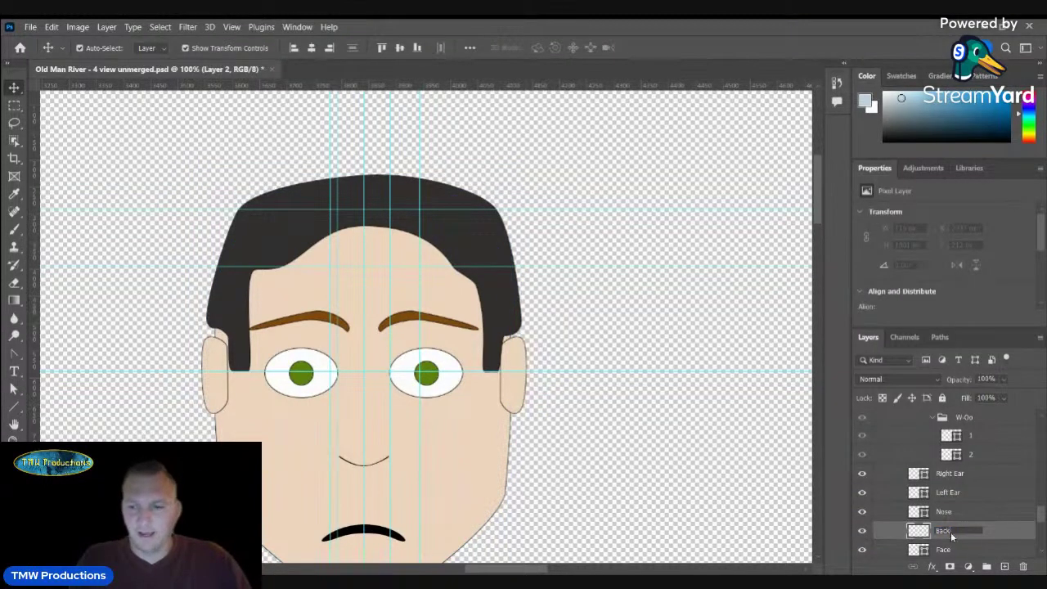
type(" Hair")
key("Return")
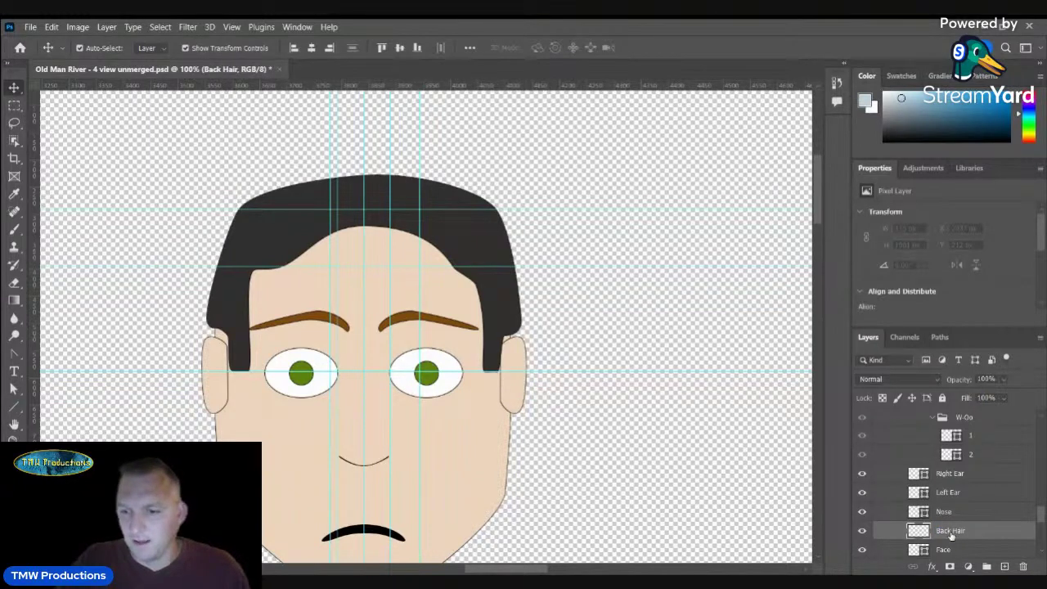
scroll(950, 536, "down", 1)
left_click_drag(957, 503, 957, 527)
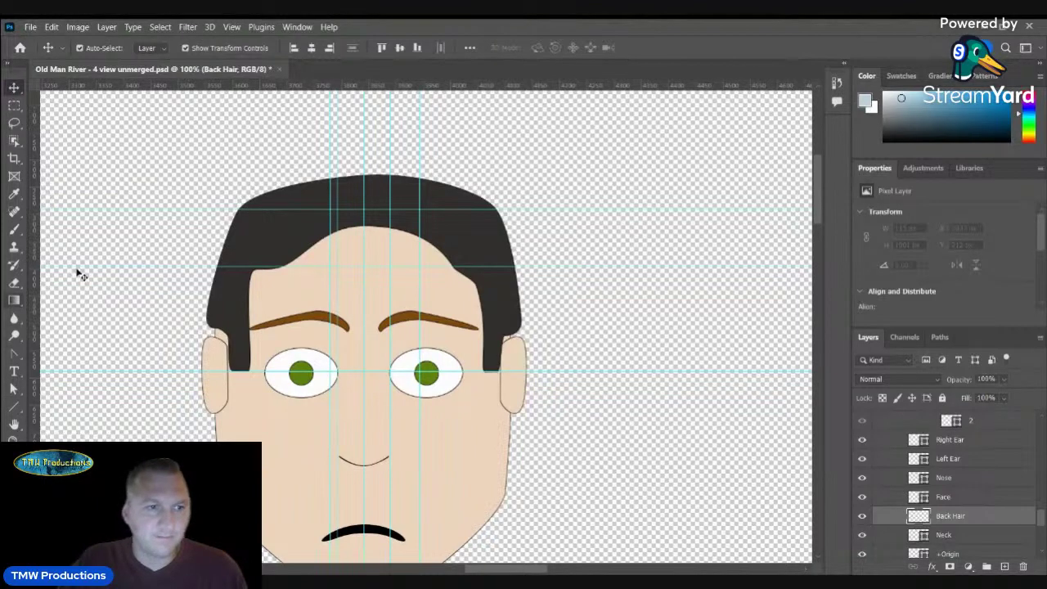
- Draw a red rectangle about 566 by 614 px behind the head on the Back Hair layer
left_click(16, 408)
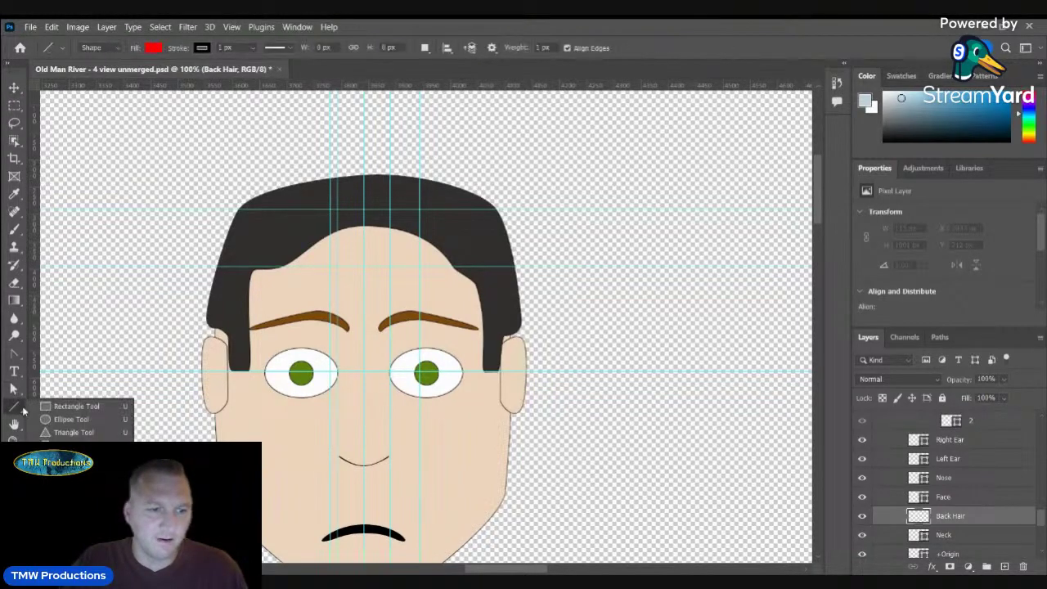
left_click(66, 406)
left_click_drag(206, 182, 237, 233)
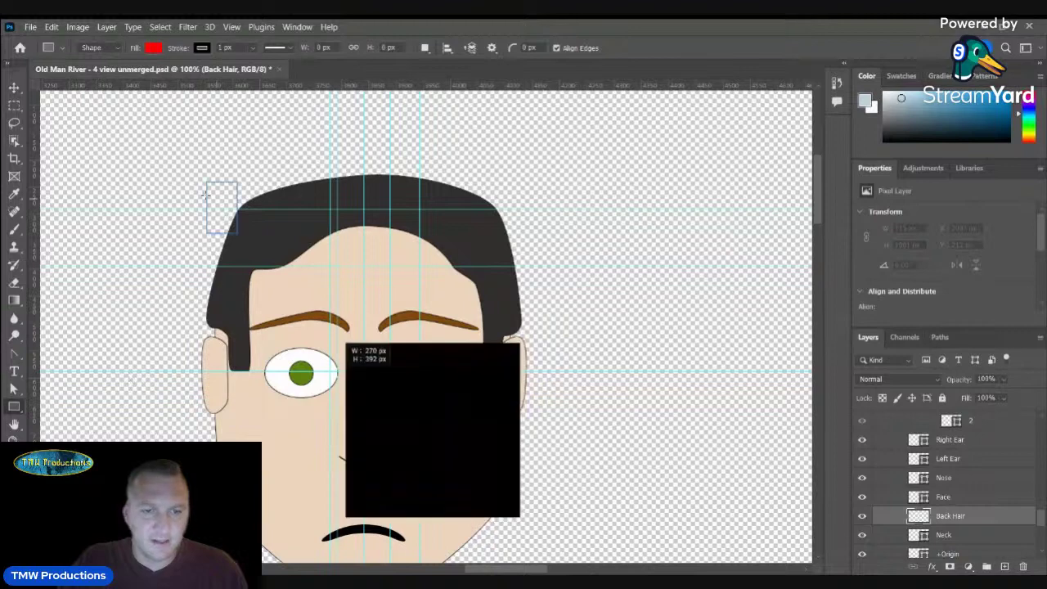
left_click_drag(337, 375, 515, 516)
key("a")
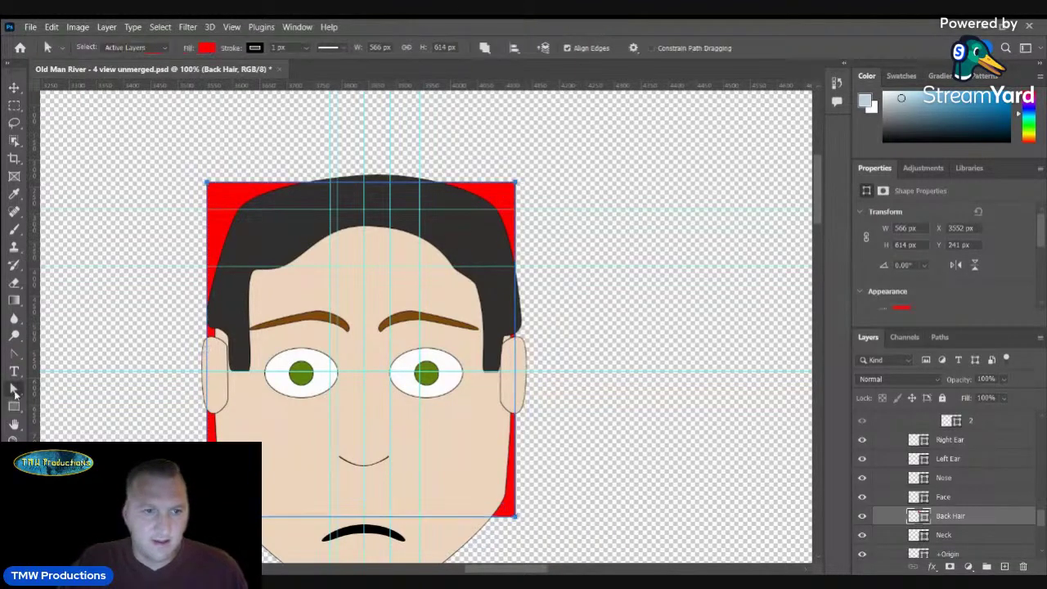
- Change the Back Hair rectangle's fill from red to the dark grey of the front hair
left_click(206, 47)
left_click(121, 118)
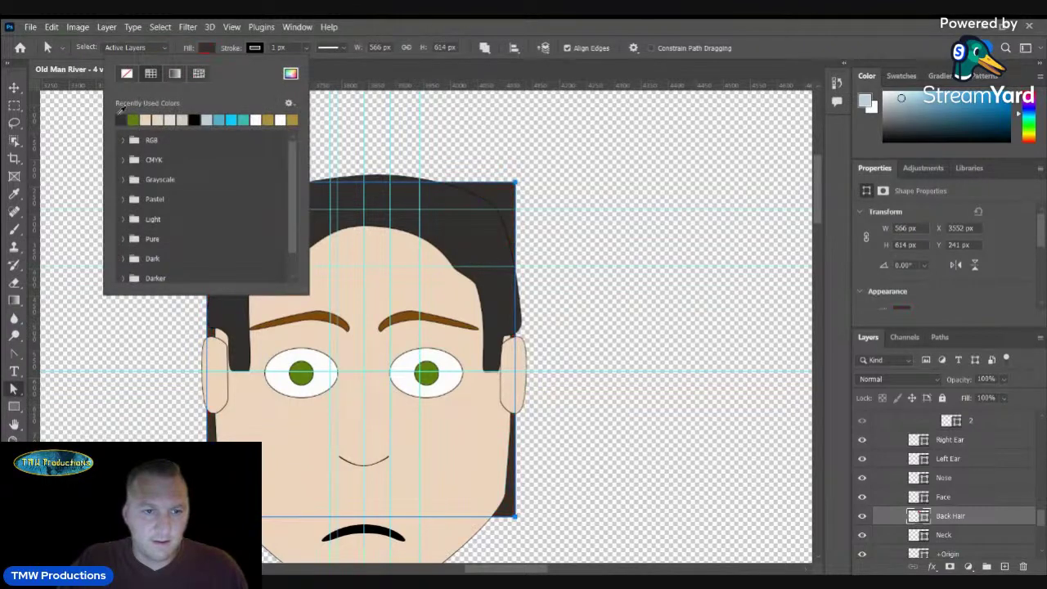
left_click(193, 254)
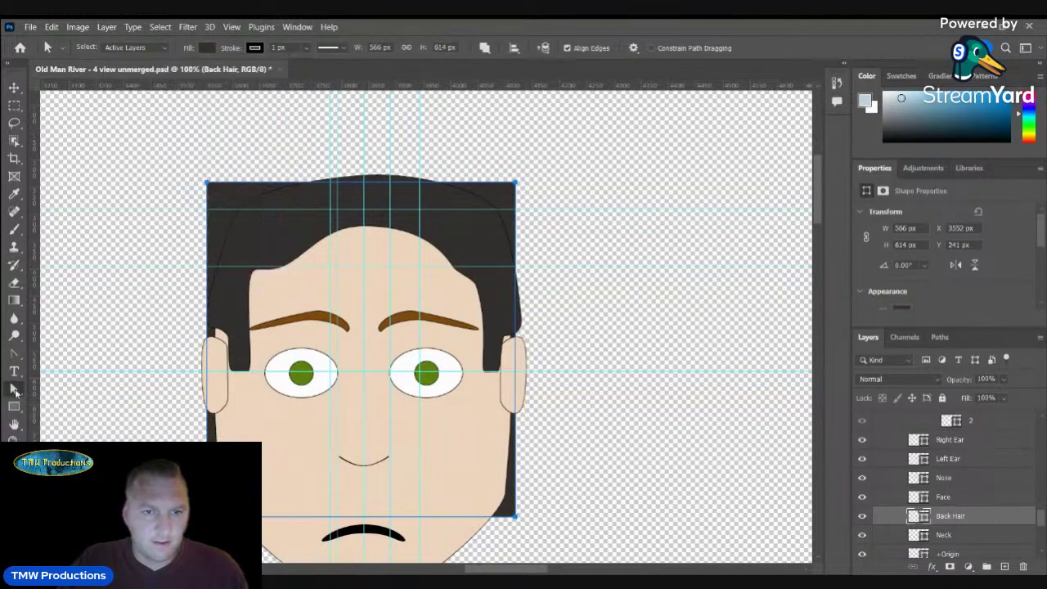
- Add an anchor point midway along the Back Hair's upper edge, raise it slightly, and pull both upper corners inward behind the front hair
left_click(14, 353)
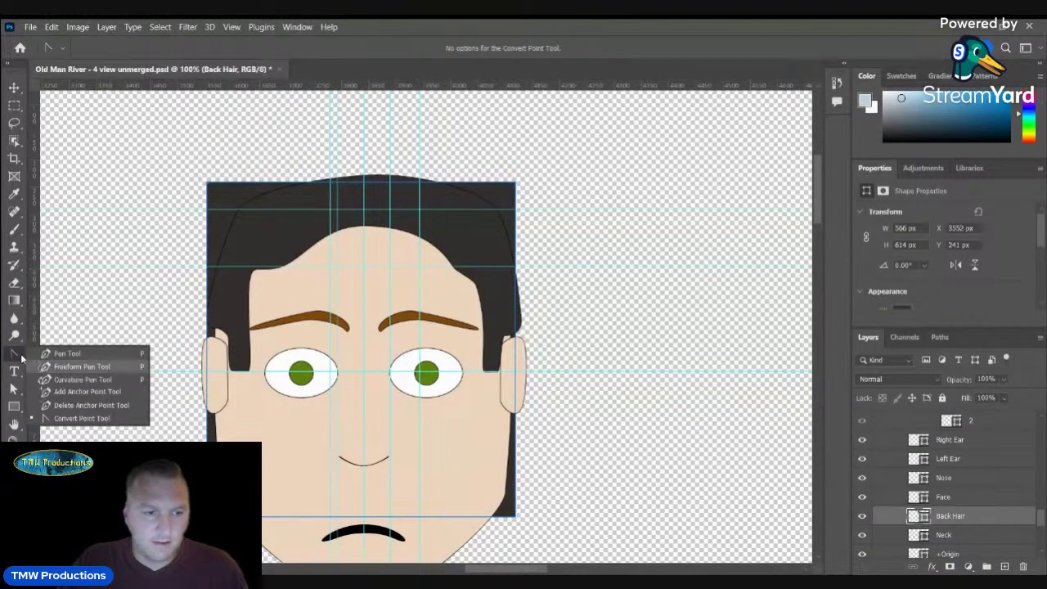
left_click(76, 393)
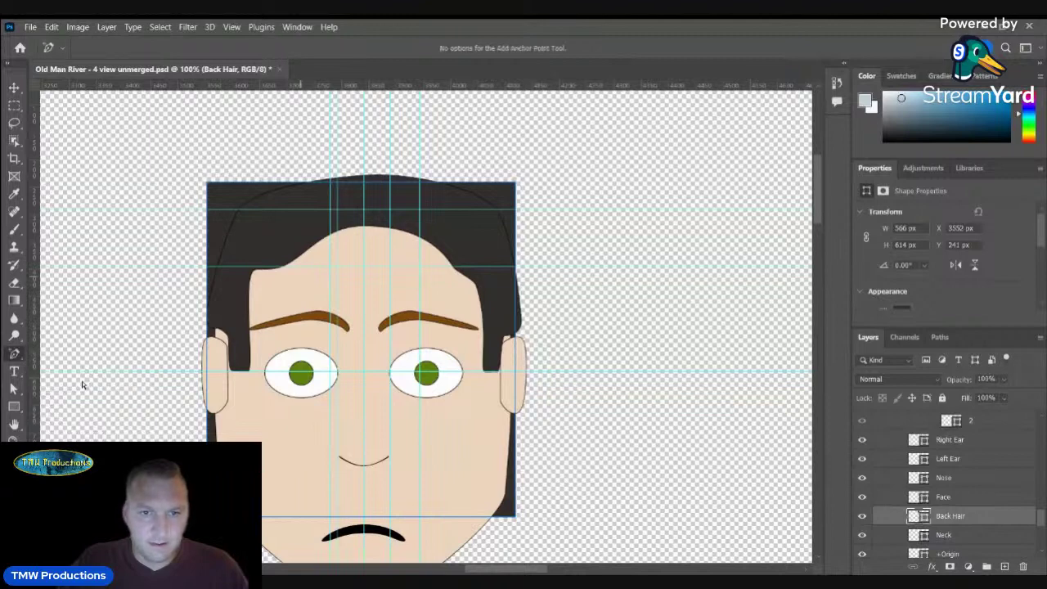
left_click(364, 182)
left_click(16, 386)
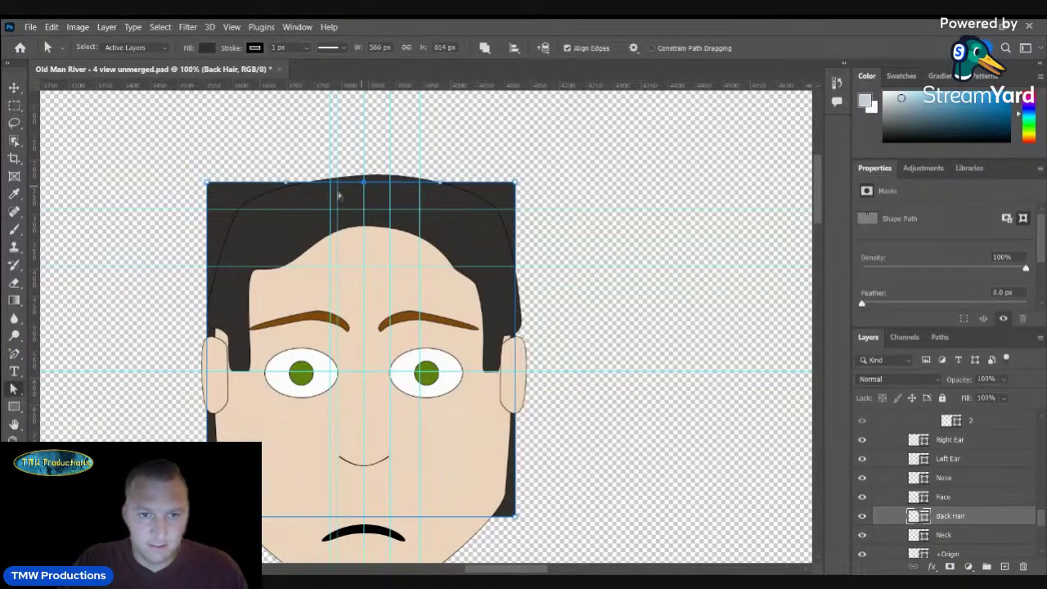
left_click_drag(365, 185, 366, 178)
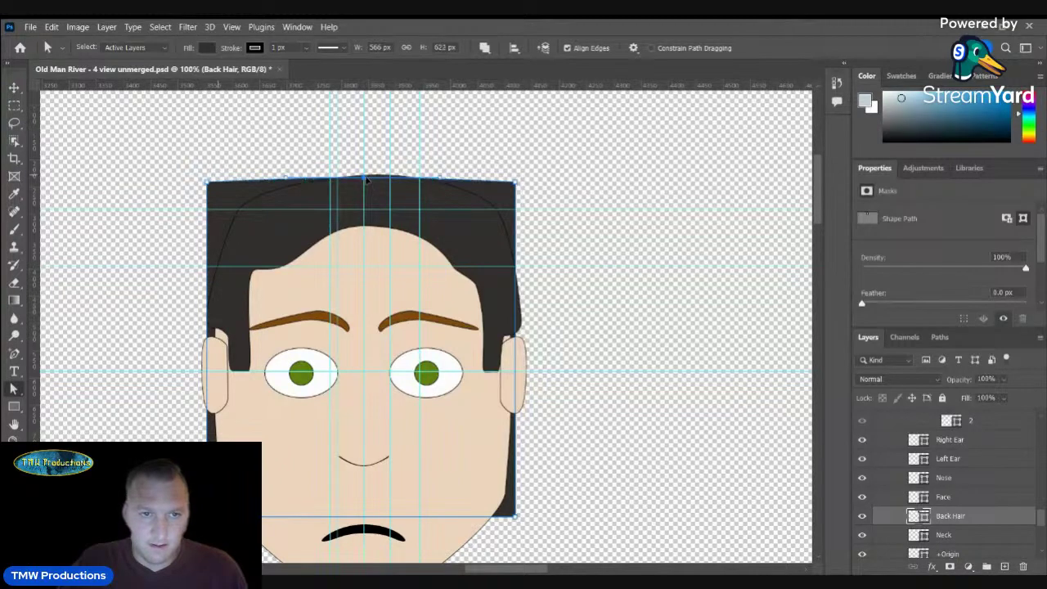
left_click_drag(207, 181, 237, 240)
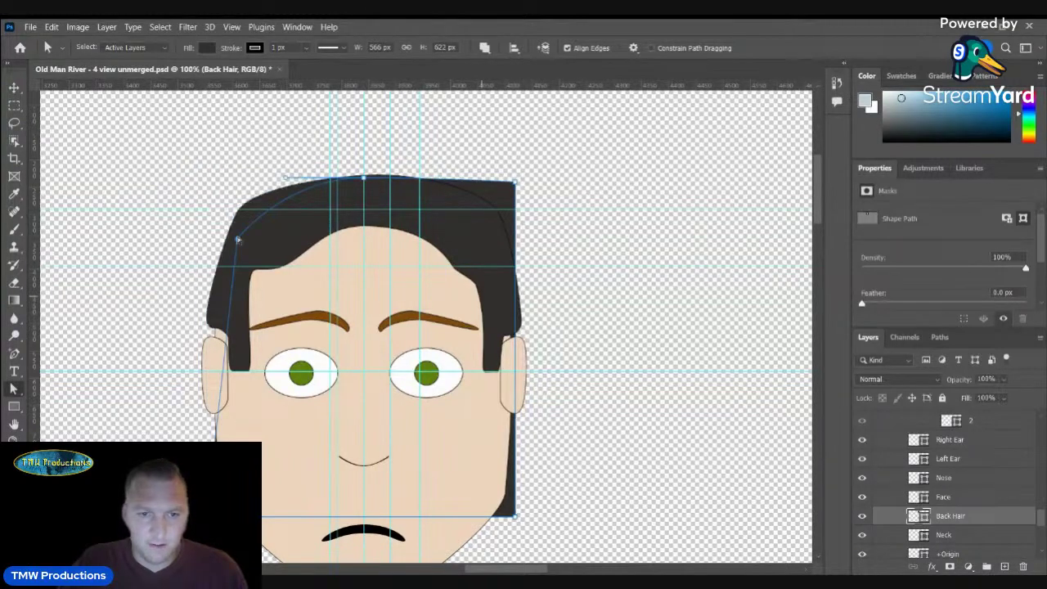
left_click_drag(515, 182, 498, 244)
- Add an anchor point on each side of the Back Hair at ear-top height and move both outward behind the ears
left_click(8, 356)
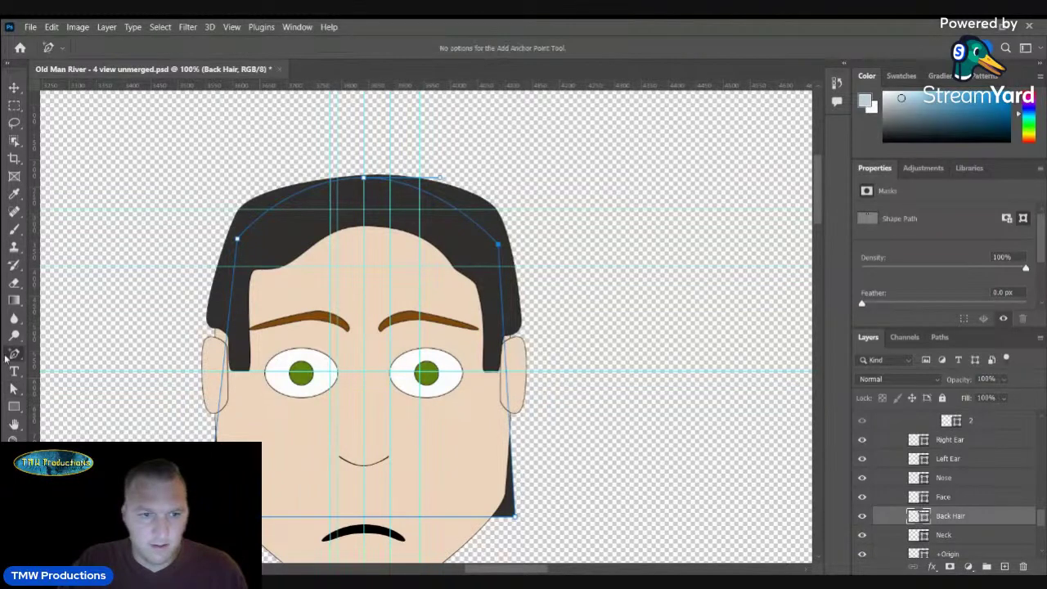
left_click(226, 342)
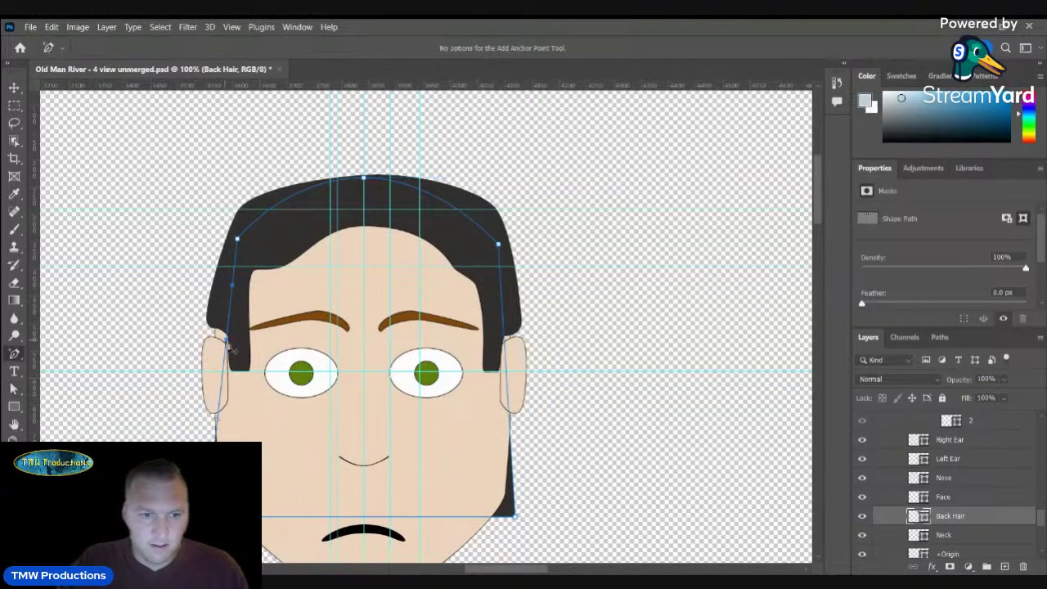
left_click(504, 344)
key("a")
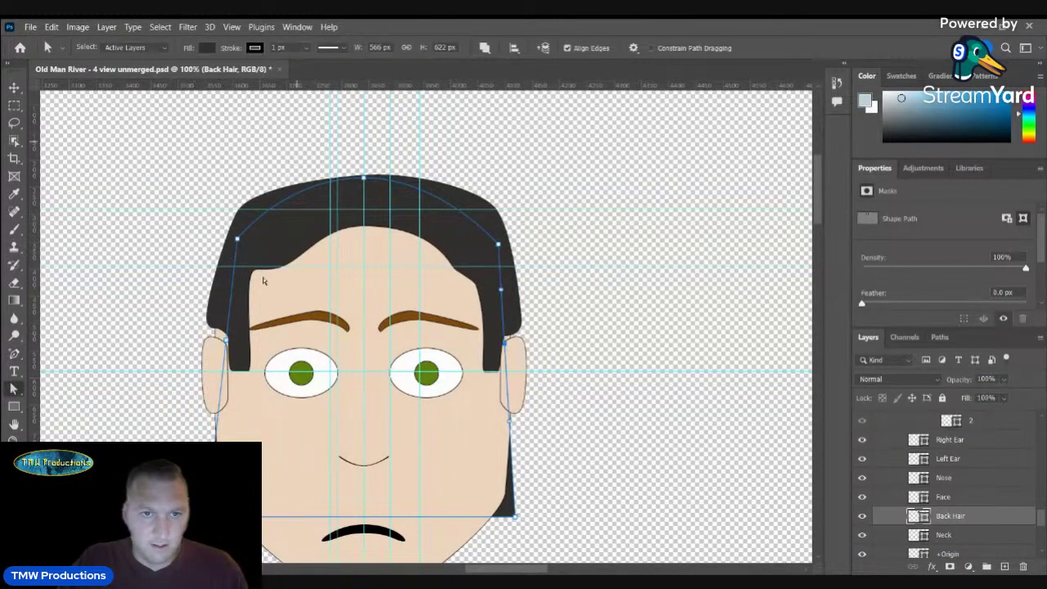
left_click_drag(352, 358, 357, 340)
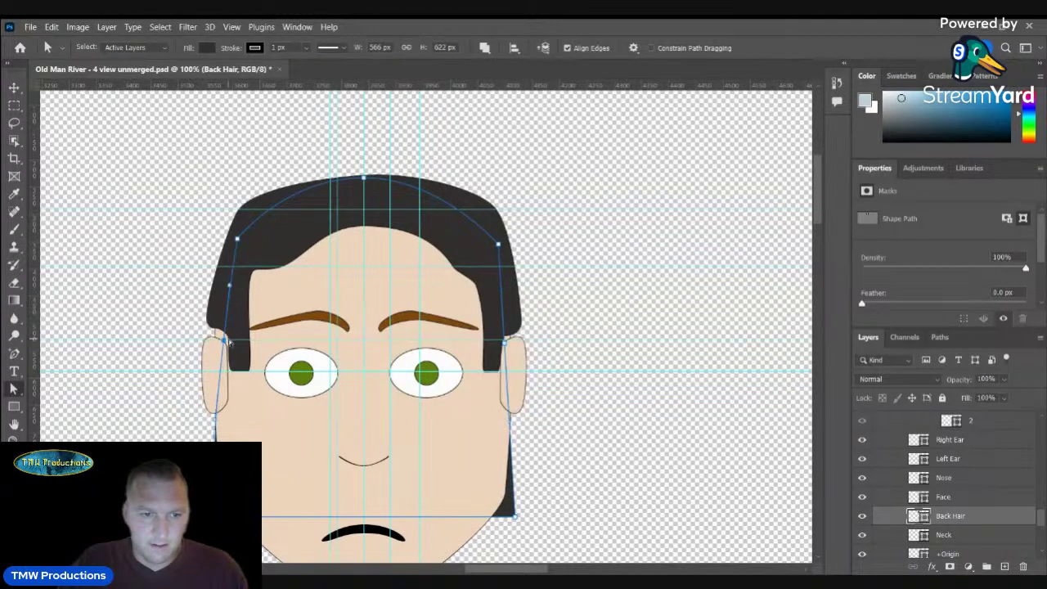
left_click_drag(208, 339, 206, 337)
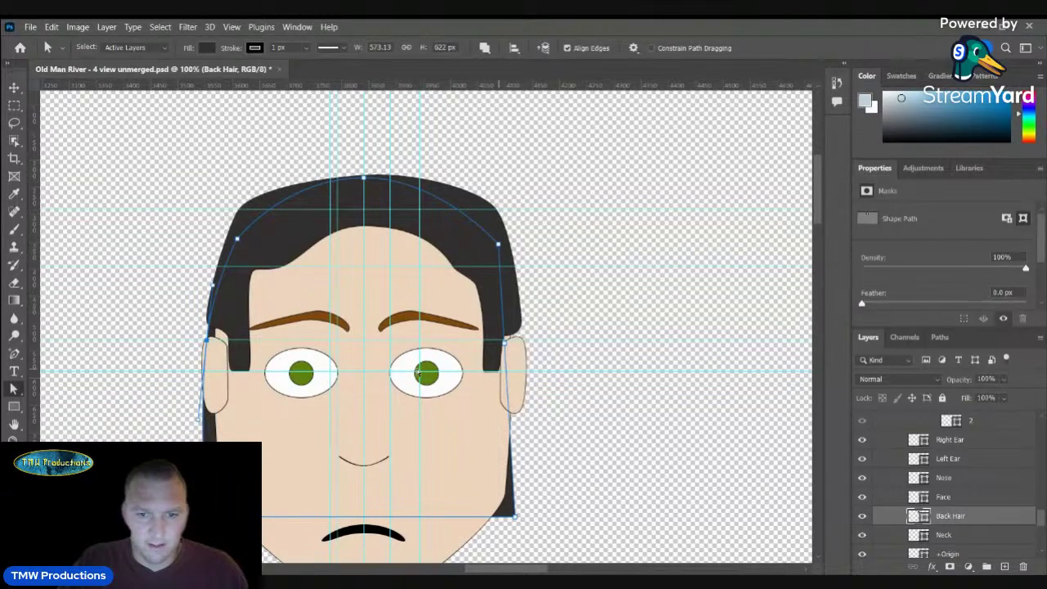
left_click_drag(505, 340, 516, 339)
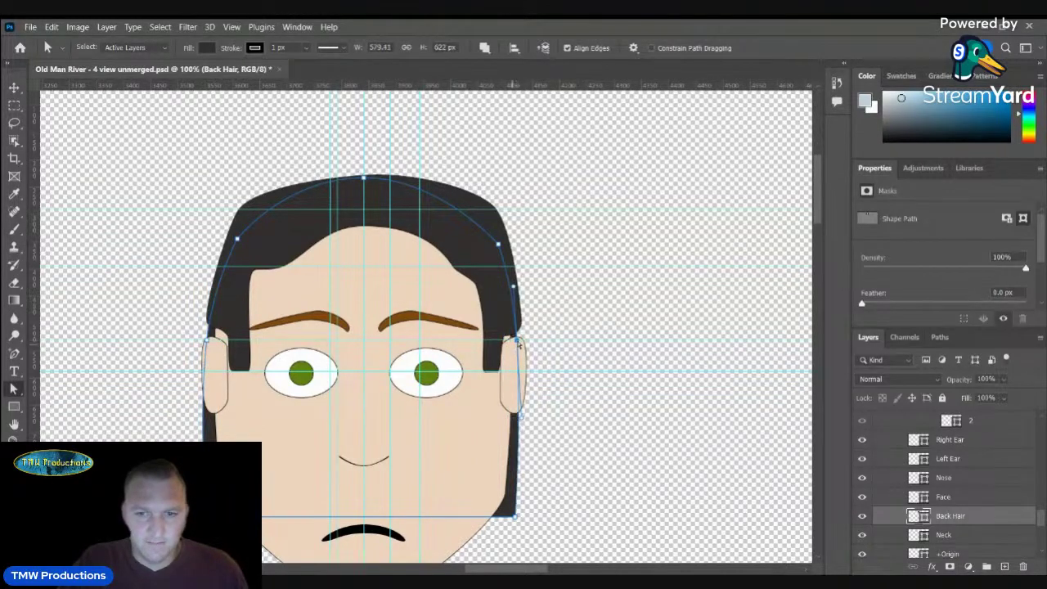
- Add an anchor point midway along the Back Hair's lower edge and move the left-hand lower corner inward behind the face
scroll(815, 211, "down", 3)
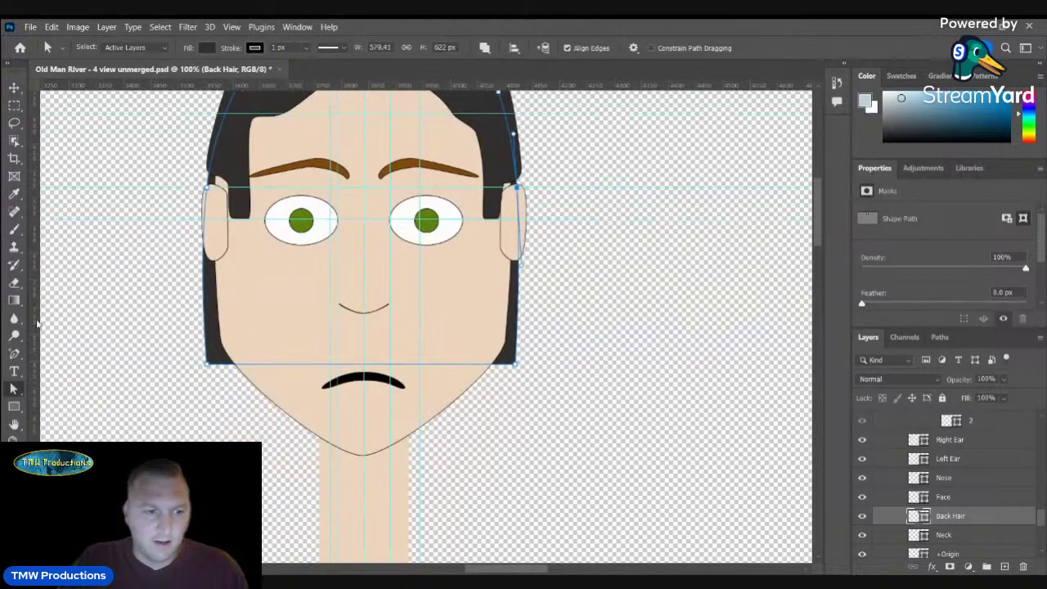
left_click(14, 353)
left_click(362, 364)
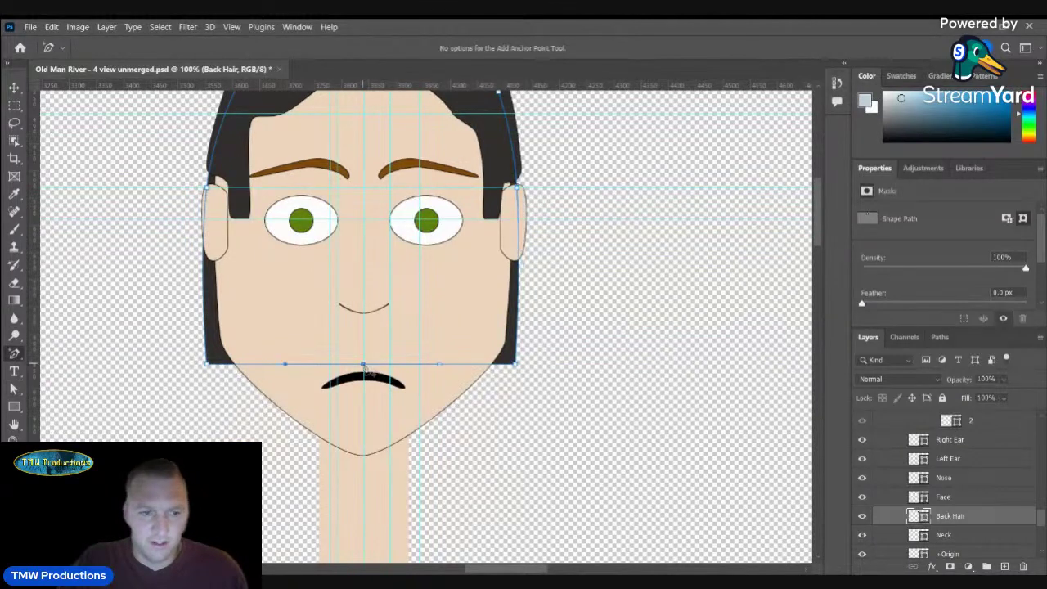
left_click(14, 389)
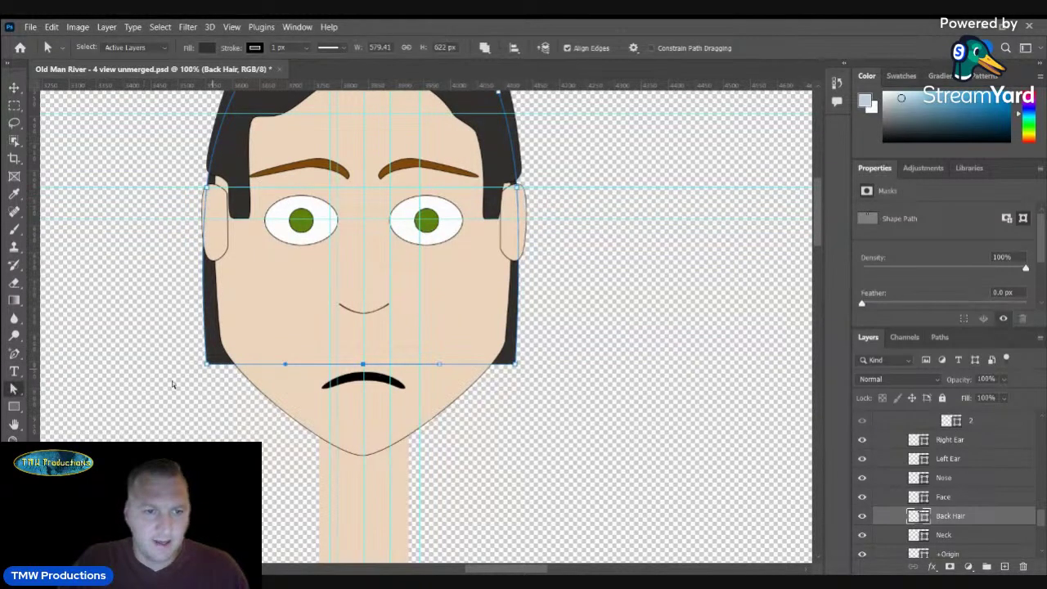
left_click_drag(206, 364, 248, 342)
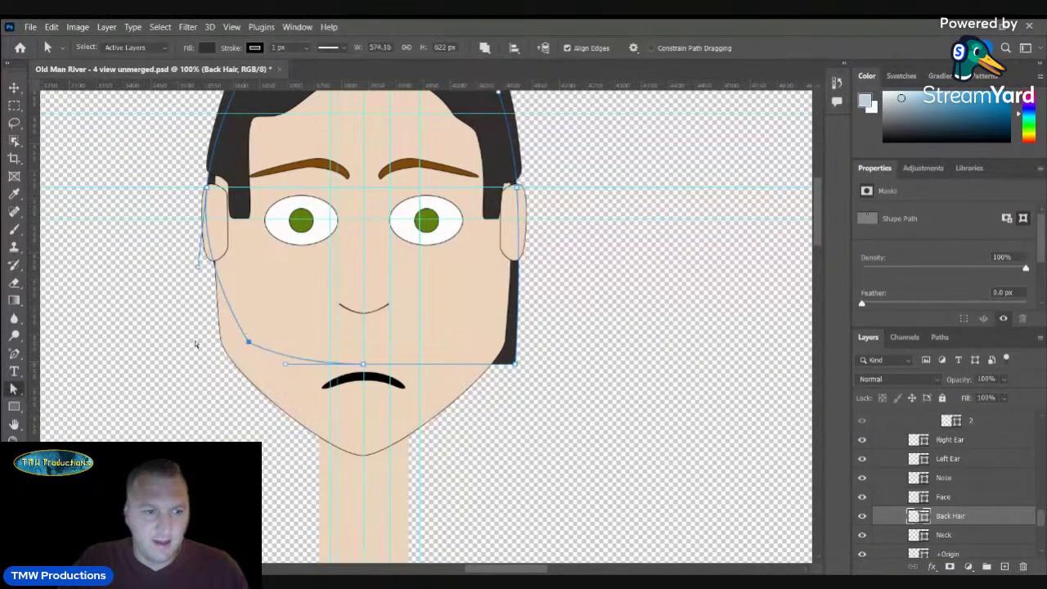
- Delete the two lower corner anchor points of the Back Hair so its bottom edge curves
left_click(15, 337)
right_click(14, 353)
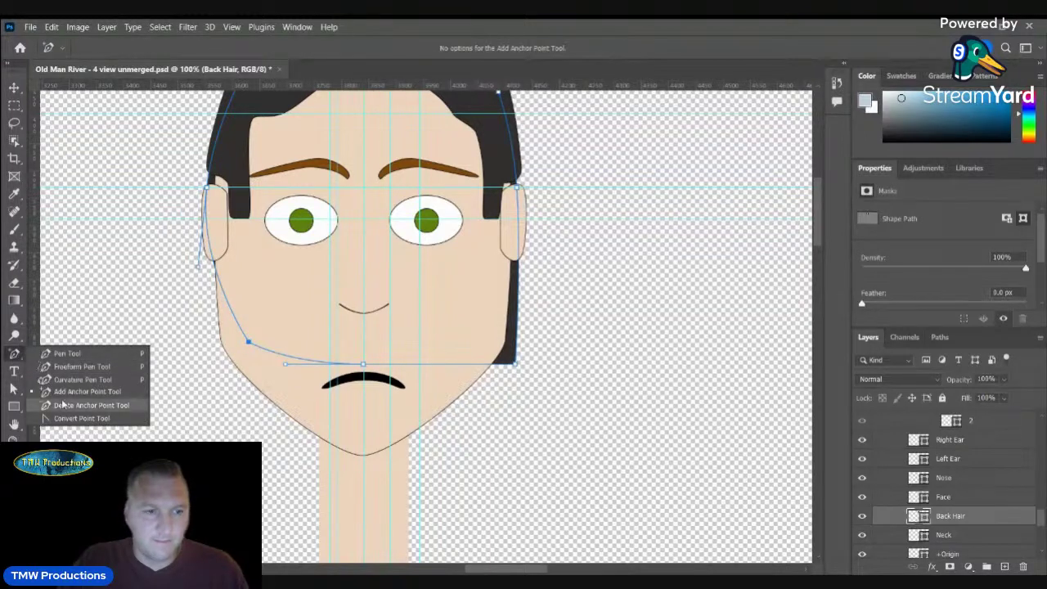
left_click(65, 400)
left_click(248, 343)
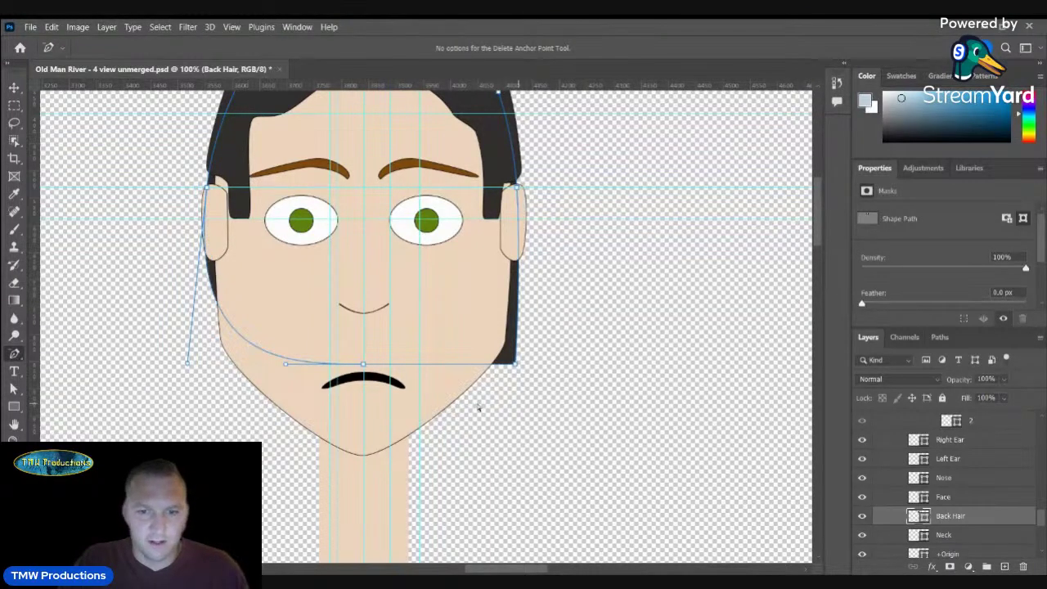
left_click_drag(509, 360, 524, 364)
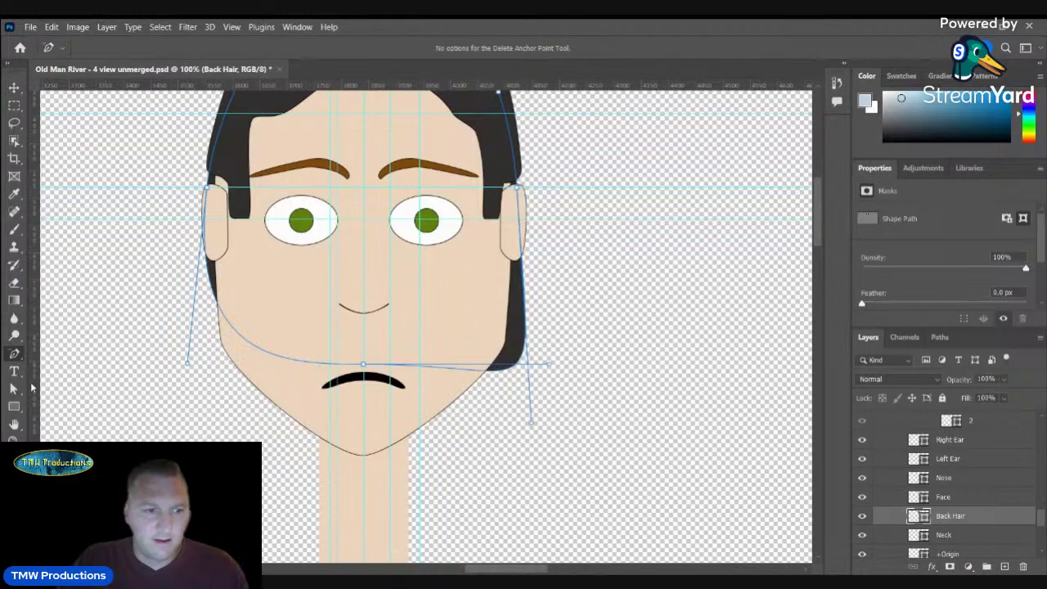
- Adjust the curve handle and move the point at the left-hand ear inward to tuck that side of the Back Hair behind the face
right_click(17, 357)
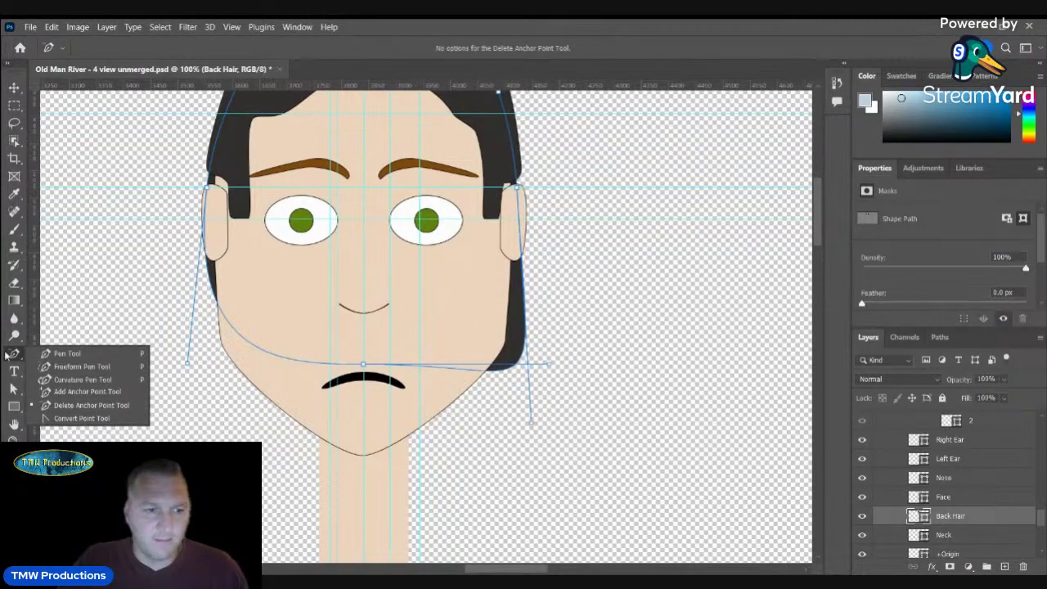
left_click(6, 356)
left_click(13, 389)
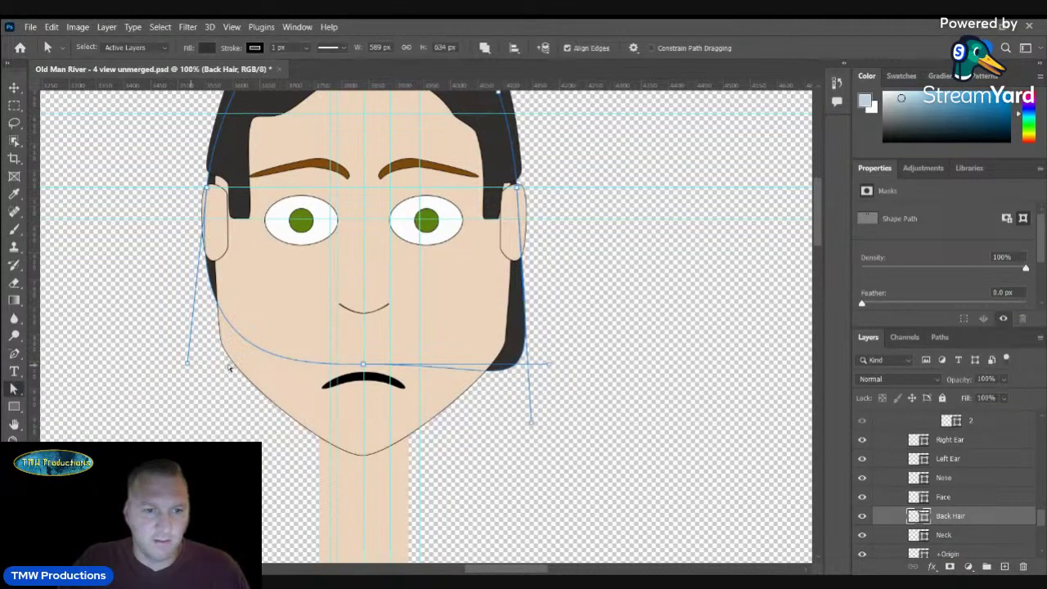
left_click_drag(187, 363, 204, 335)
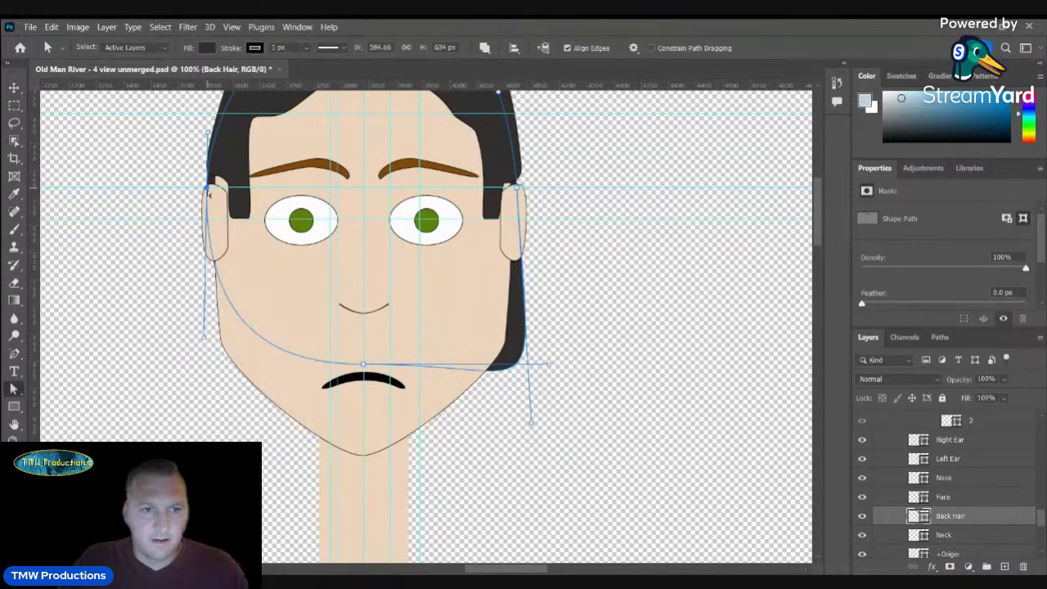
left_click_drag(208, 193, 212, 188)
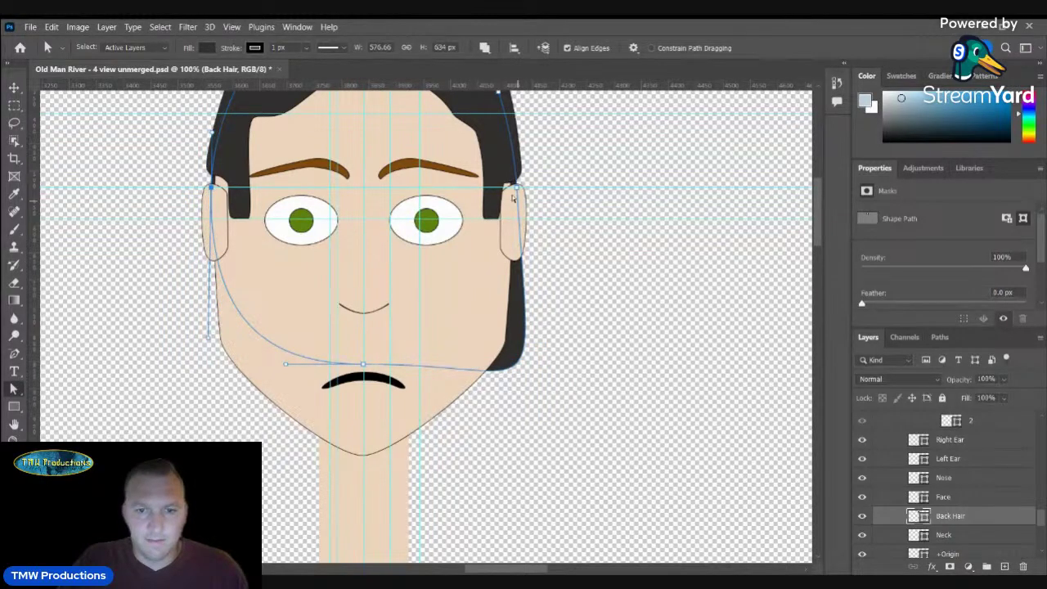
- Shorten and pull in the curve handles on the right-hand side so the Back Hair sits behind the jaw, and deselect the path
left_click(520, 365)
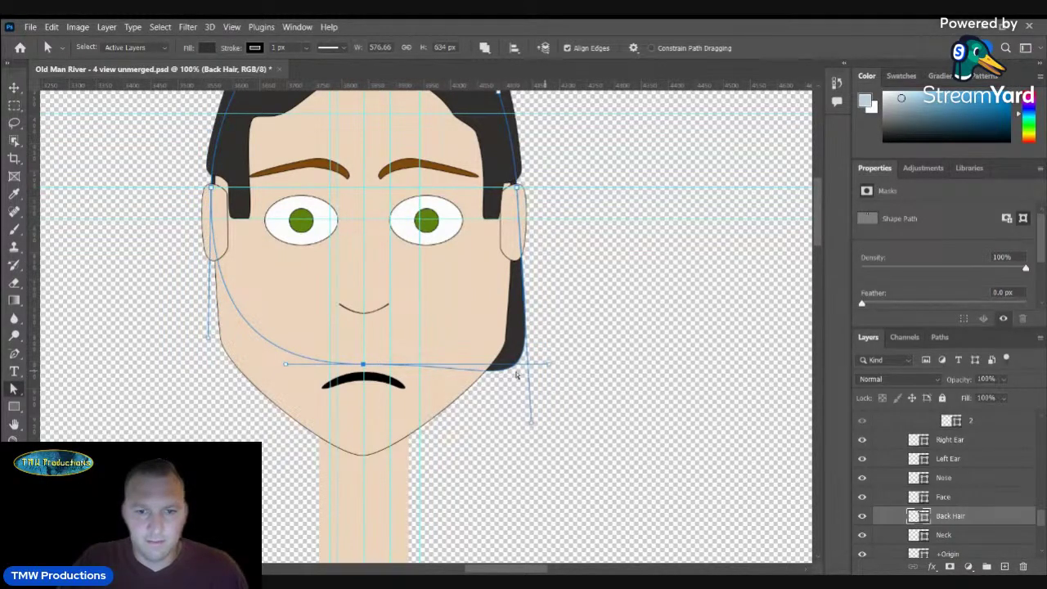
left_click_drag(520, 365, 471, 364)
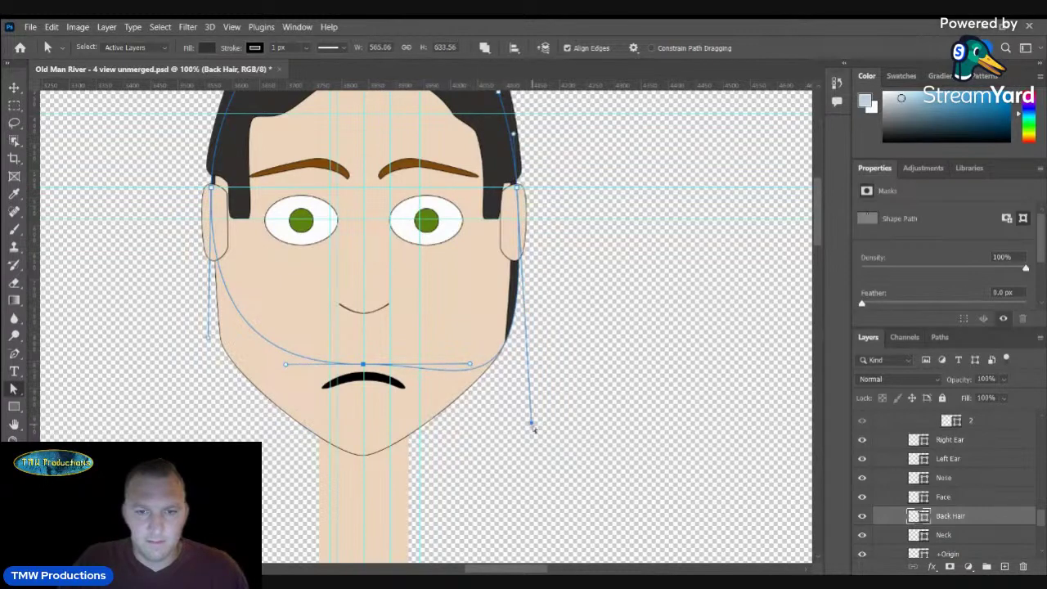
left_click_drag(533, 427, 512, 358)
left_click(537, 363)
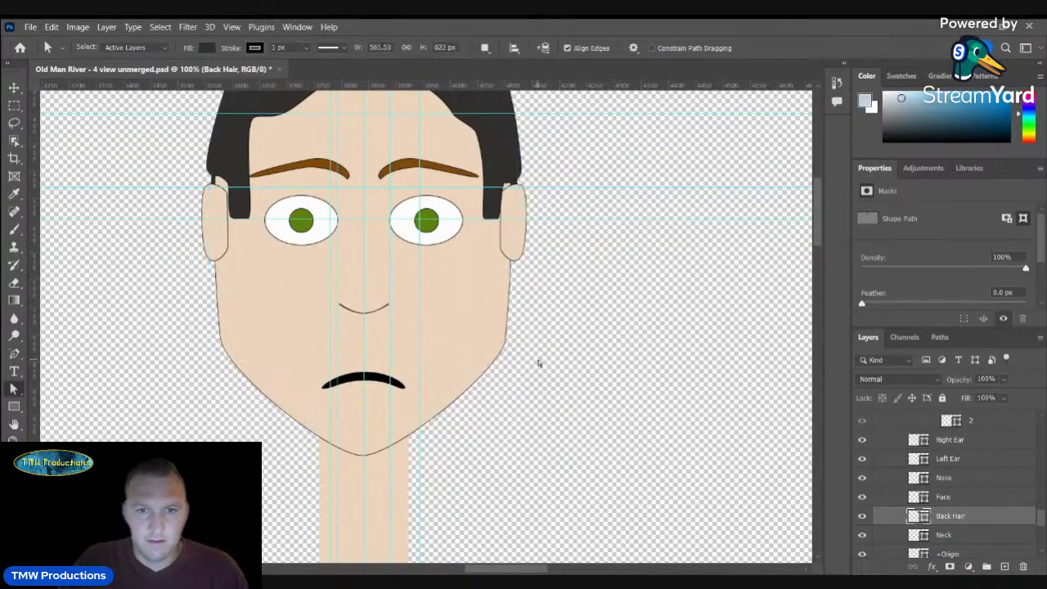
- Add a new layer directly above the Face layer
scroll(818, 226, "up", 3)
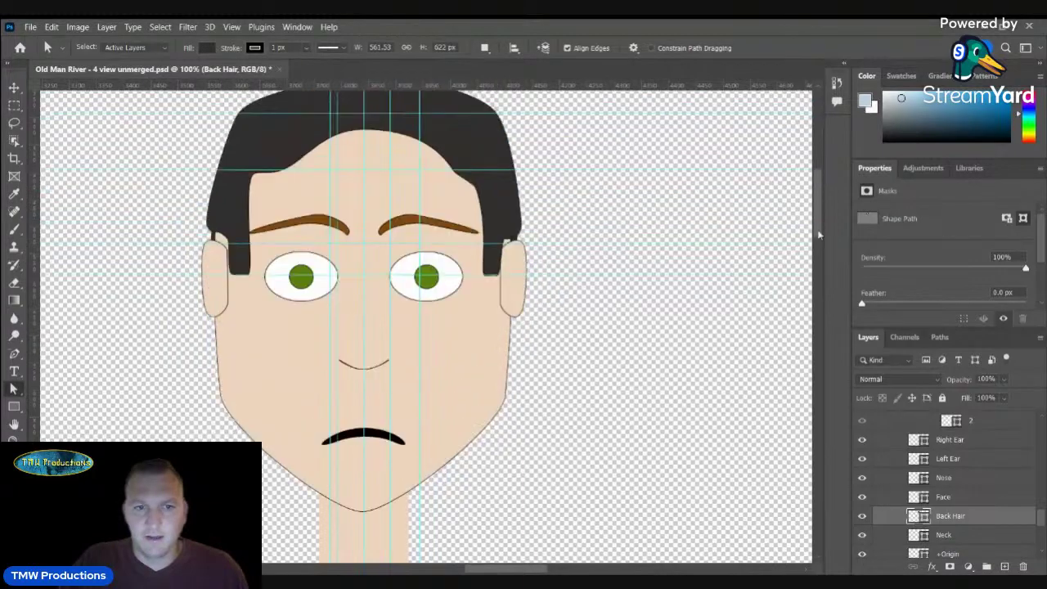
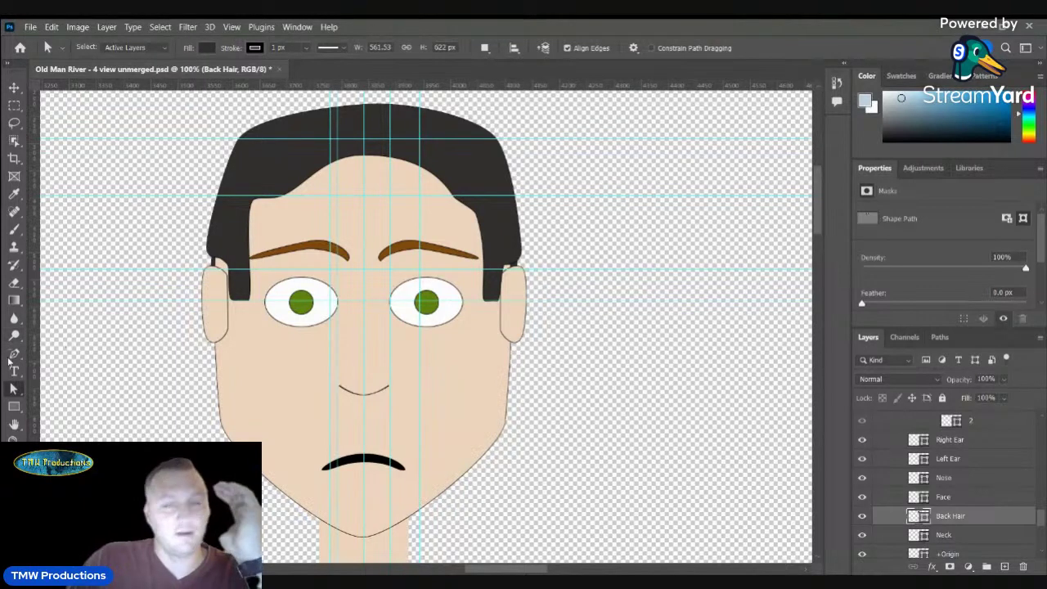
scroll(947, 514, "up", 1)
left_click(968, 494)
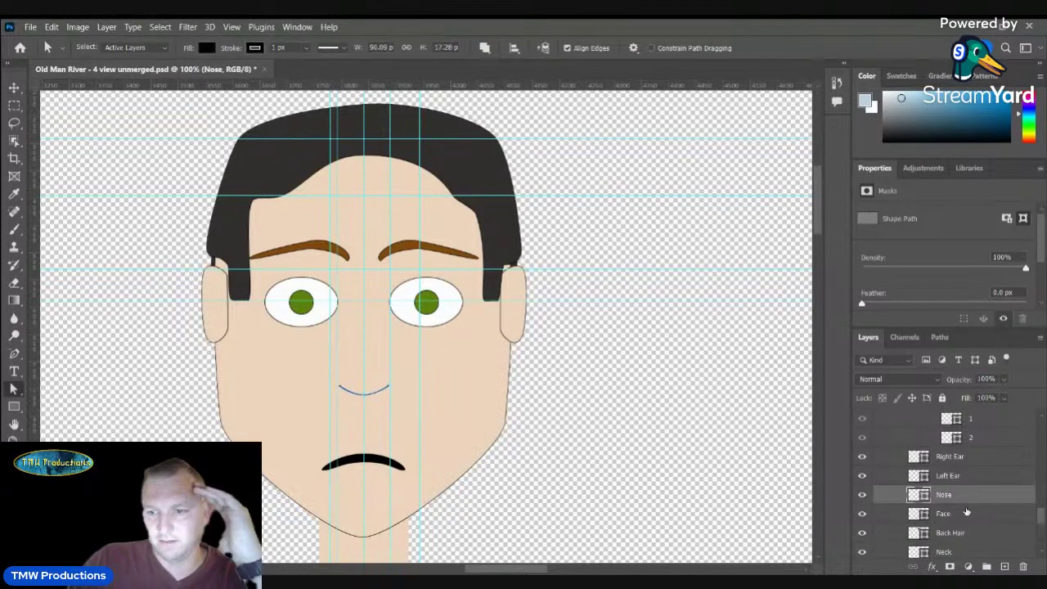
left_click(968, 514)
left_click(1005, 566)
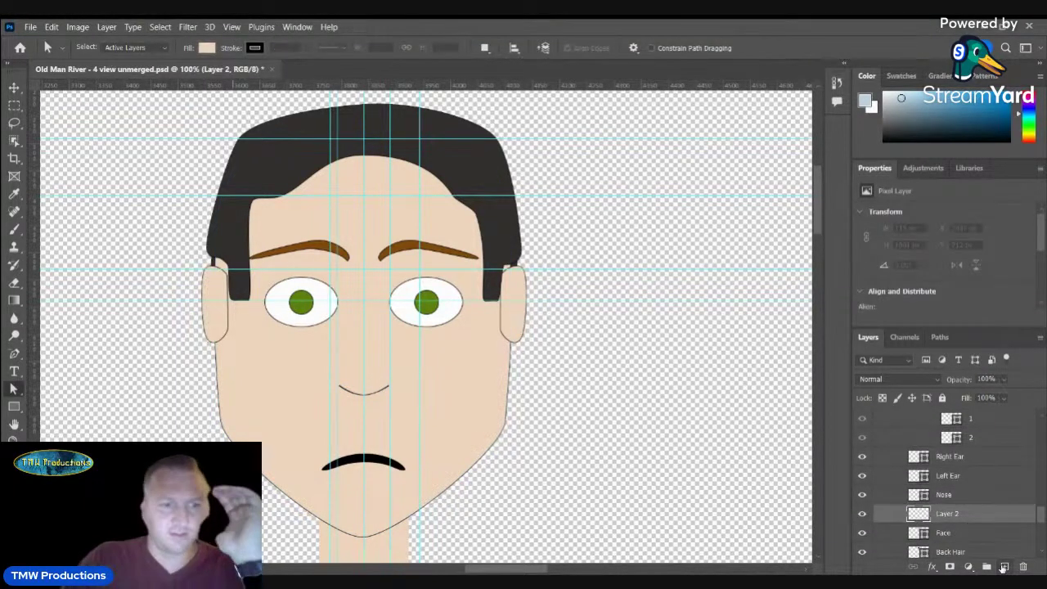
- Draw a 1 px weight line about 303 px long from below the left-hand sideburn down to the corner of the mouth
left_click(14, 355)
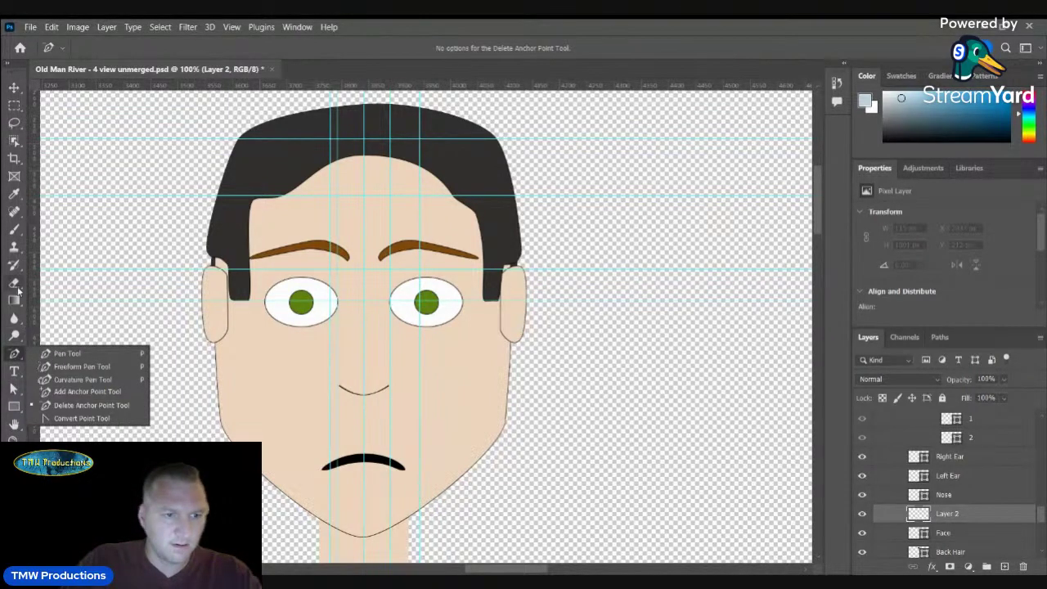
left_click(14, 407)
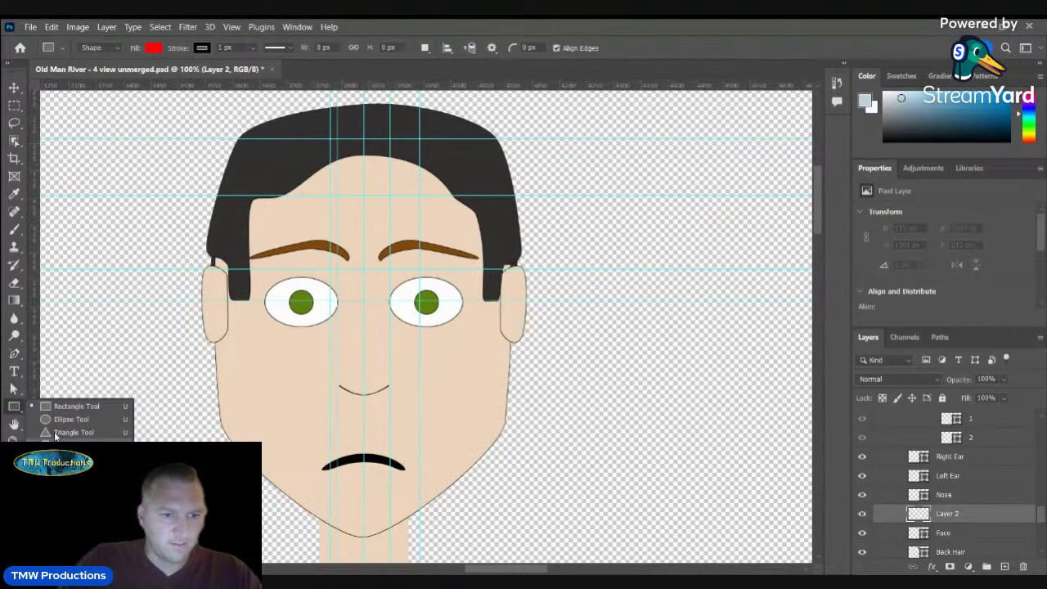
left_click(68, 459)
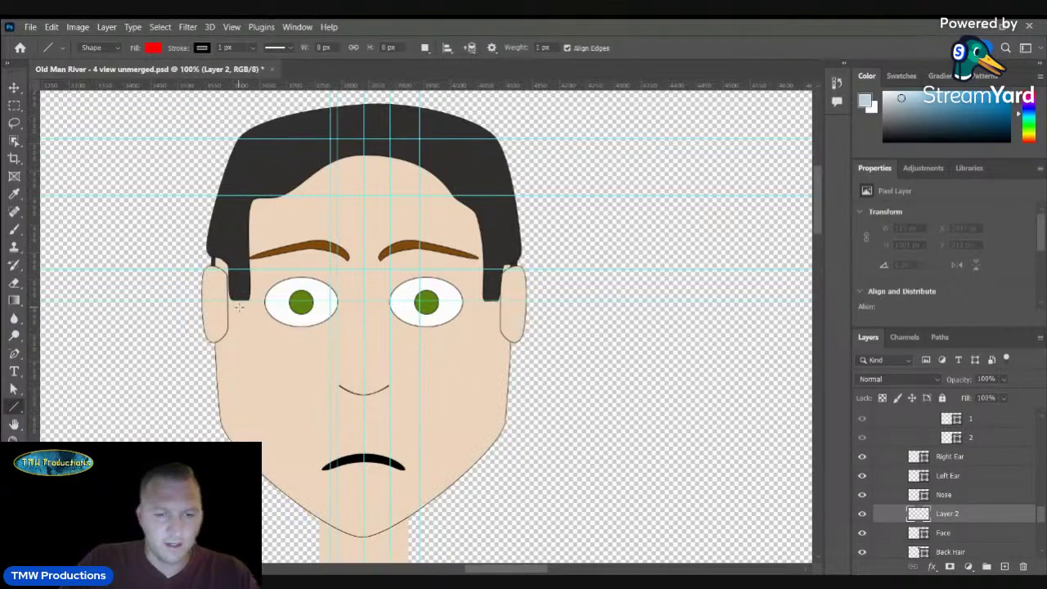
left_click_drag(239, 306, 313, 452)
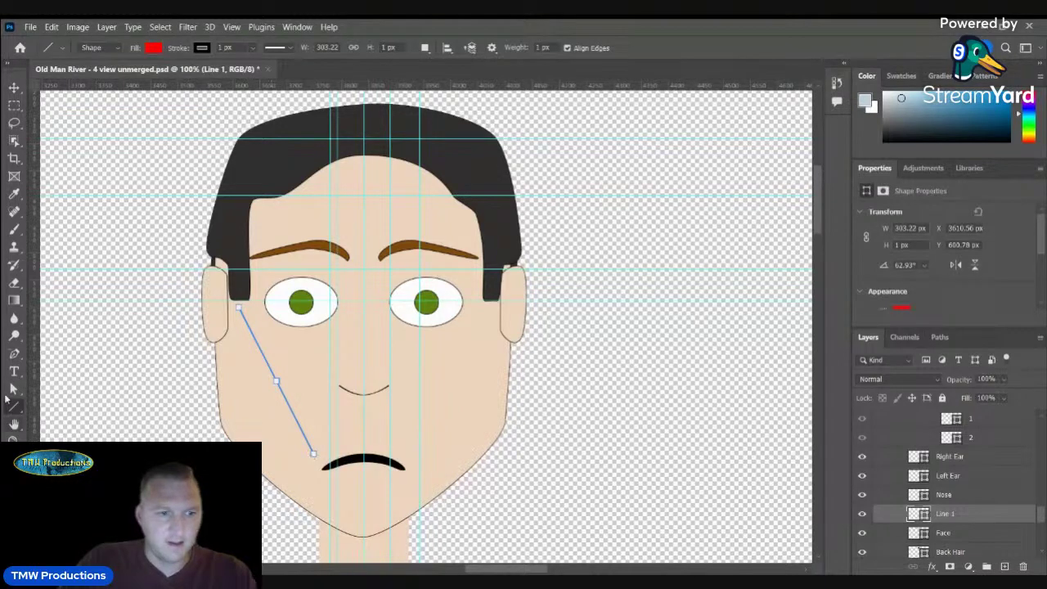
- Add an anchor point midway along the cheek line and move it up toward the nose to bow that edge
left_click(15, 354)
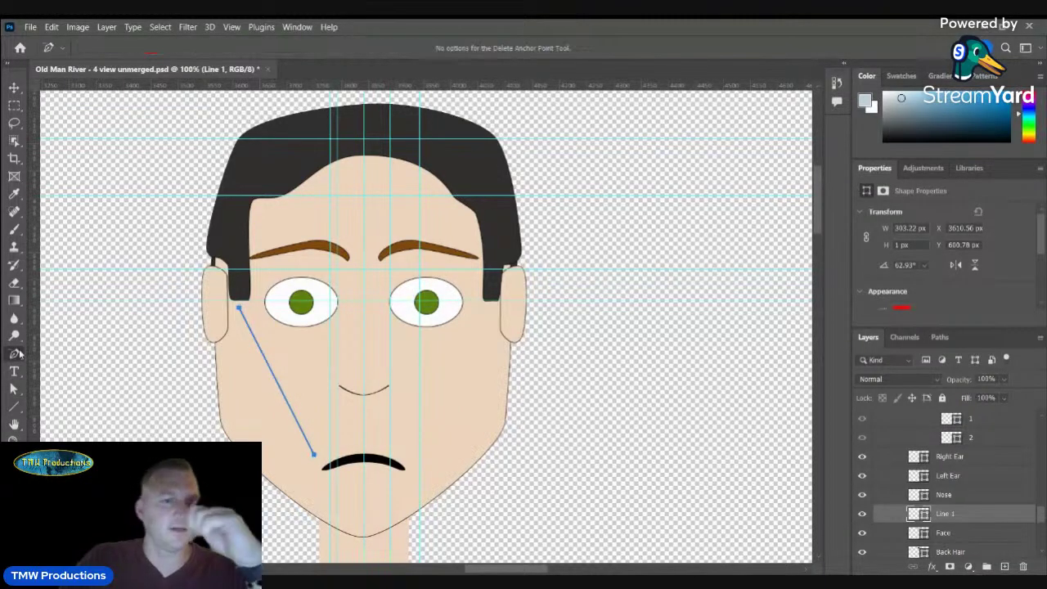
left_click(16, 356)
left_click(15, 391)
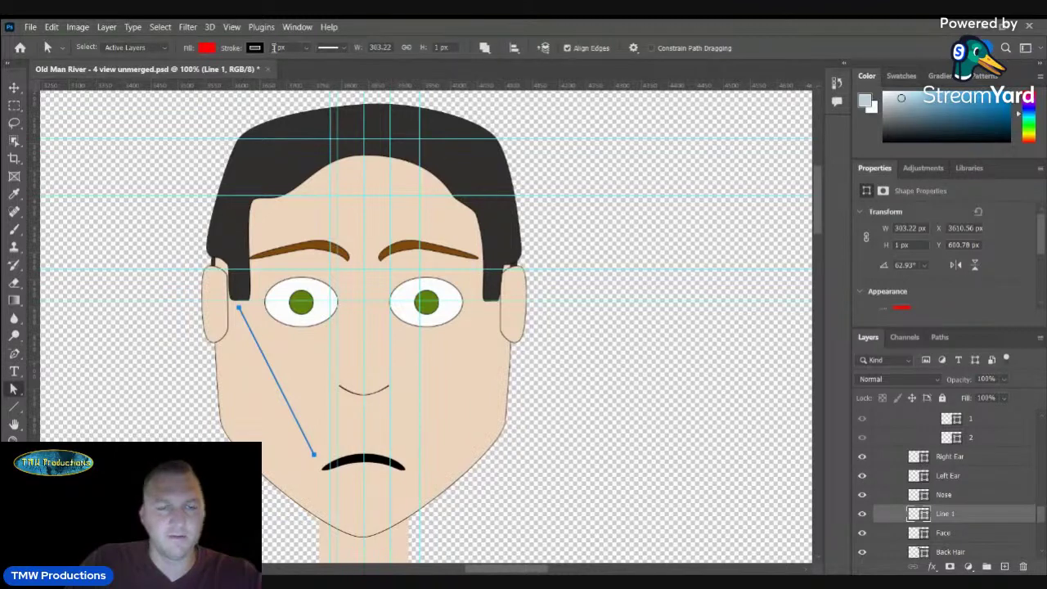
left_click(16, 355)
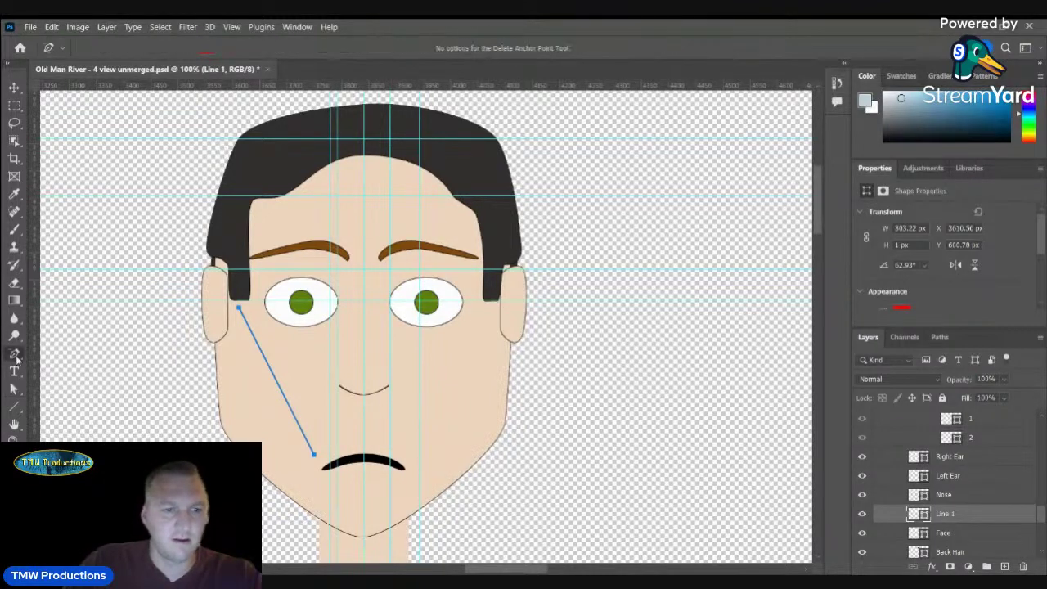
left_click(61, 406)
left_click(16, 354)
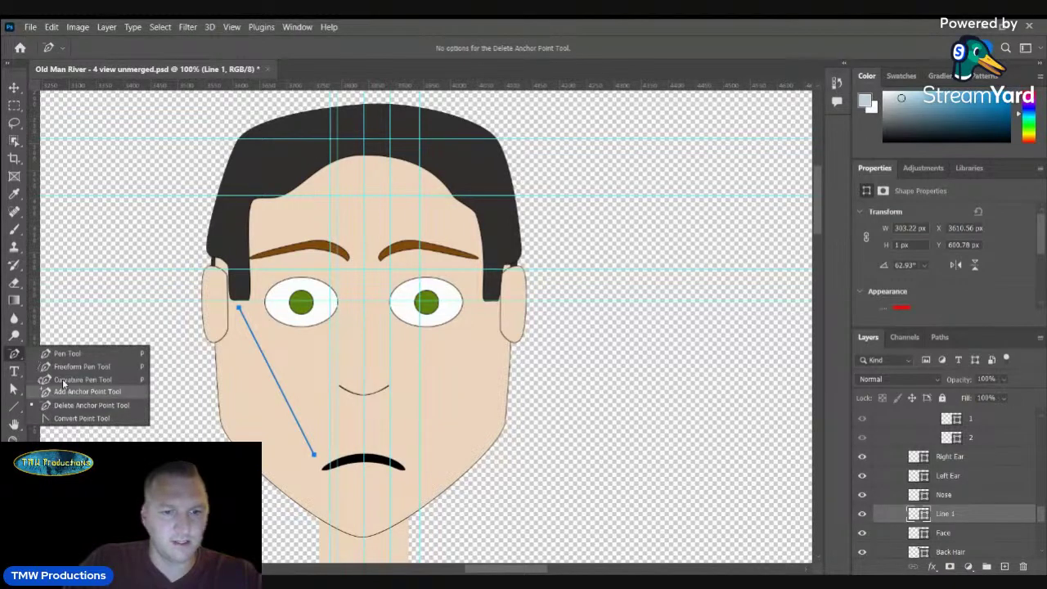
left_click(63, 378)
left_click(275, 378)
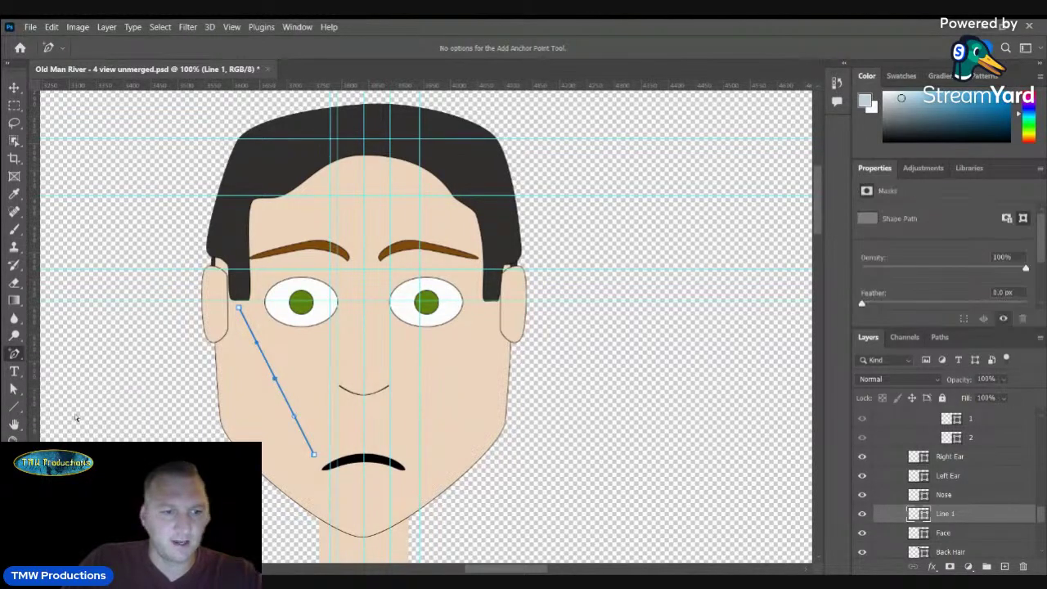
left_click(16, 391)
left_click_drag(275, 379, 295, 363)
- Add a midpoint to the cheek shape's remaining straight edge and move it onto the bowed edge to form a thin curve
left_click(15, 356)
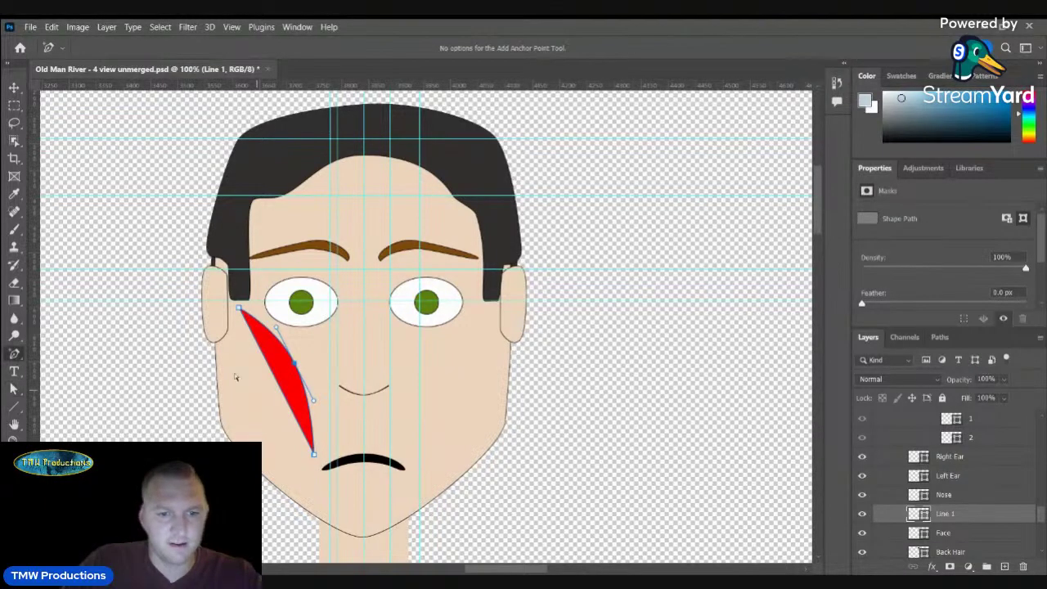
left_click(276, 379)
key("a")
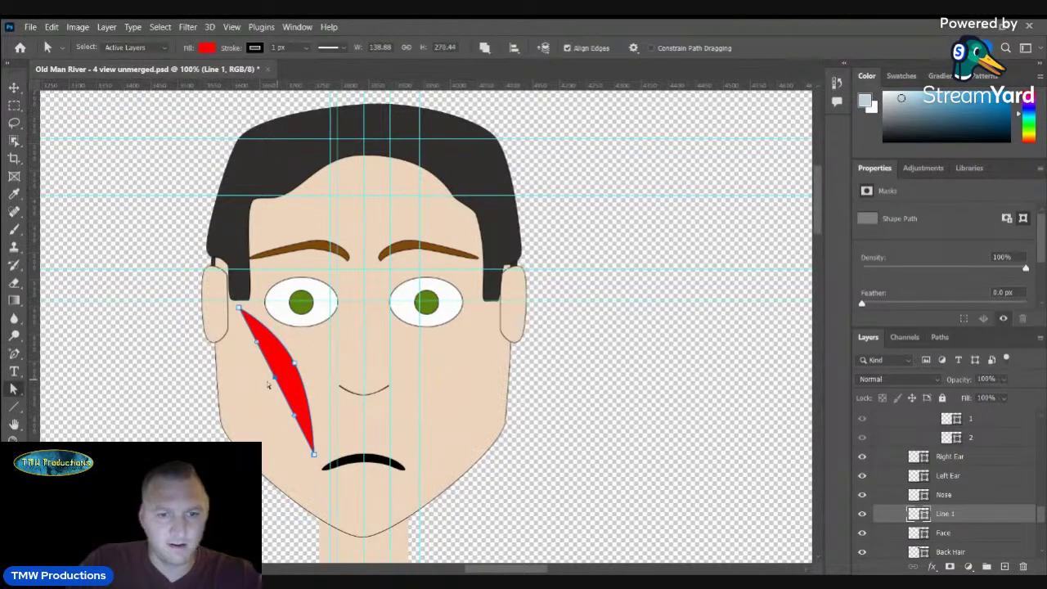
key("Delete")
left_click(293, 365)
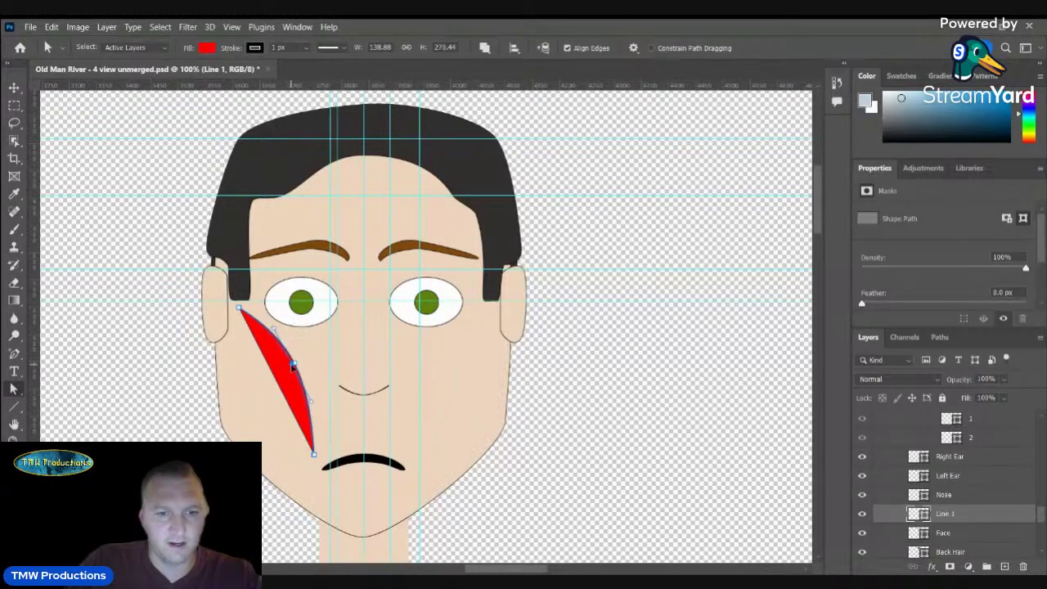
left_click_drag(293, 366, 293, 364)
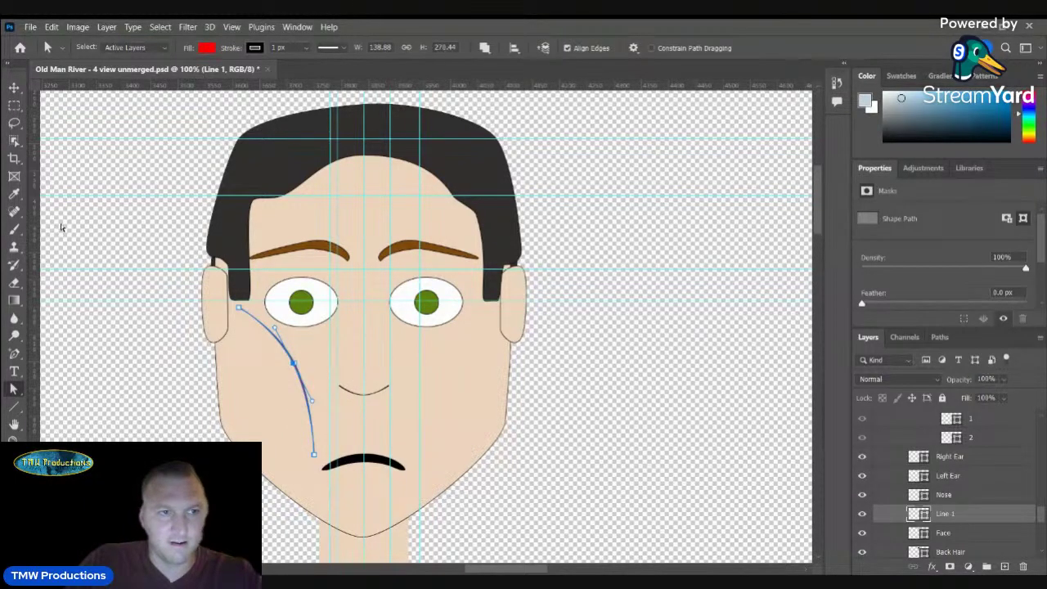
- Shorten the cheek curve from above to about 194 px high, and move its middle and lower points toward the nose and mouth
left_click(11, 90)
left_click_drag(277, 307, 278, 320)
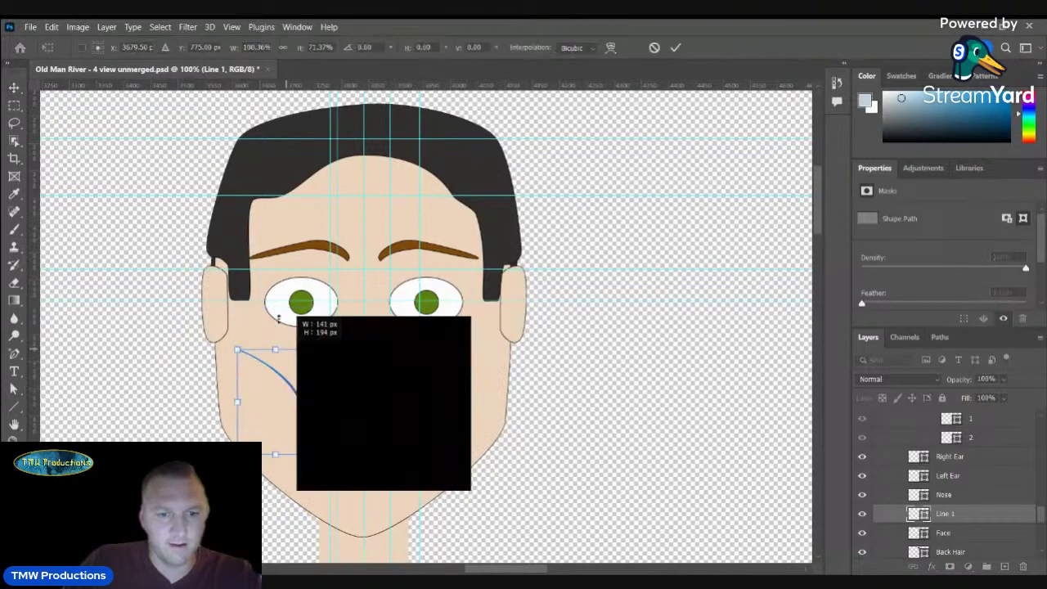
left_click(13, 390)
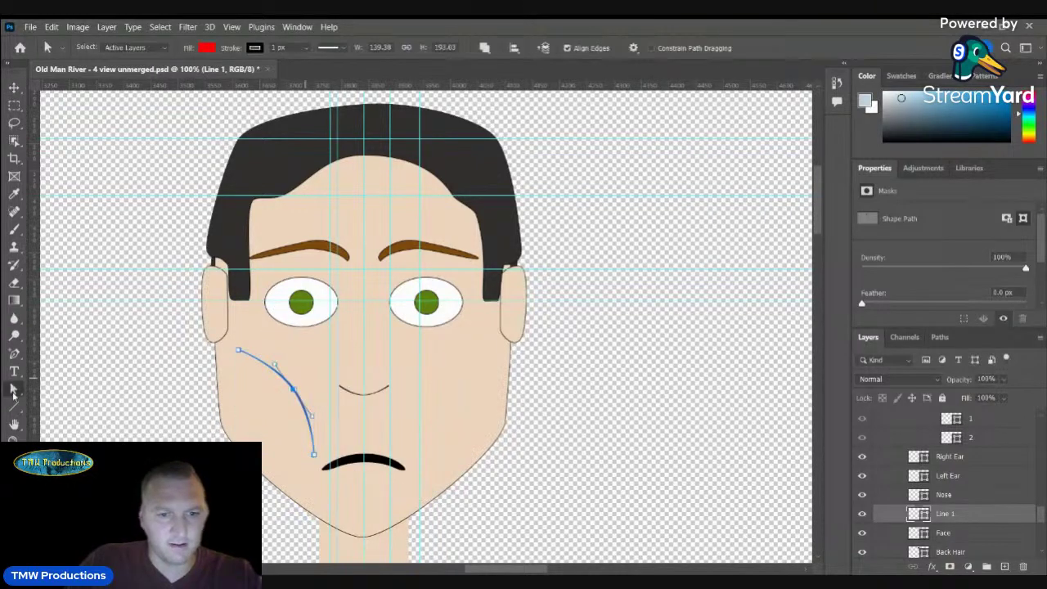
left_click_drag(293, 388, 305, 382)
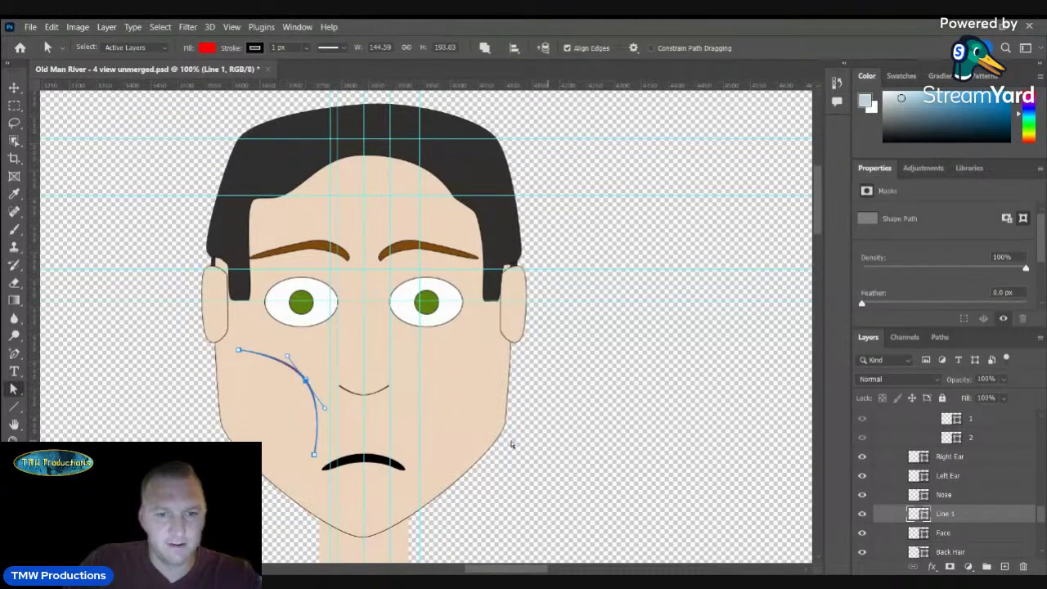
left_click_drag(310, 456, 322, 458)
left_click(240, 351, "shift")
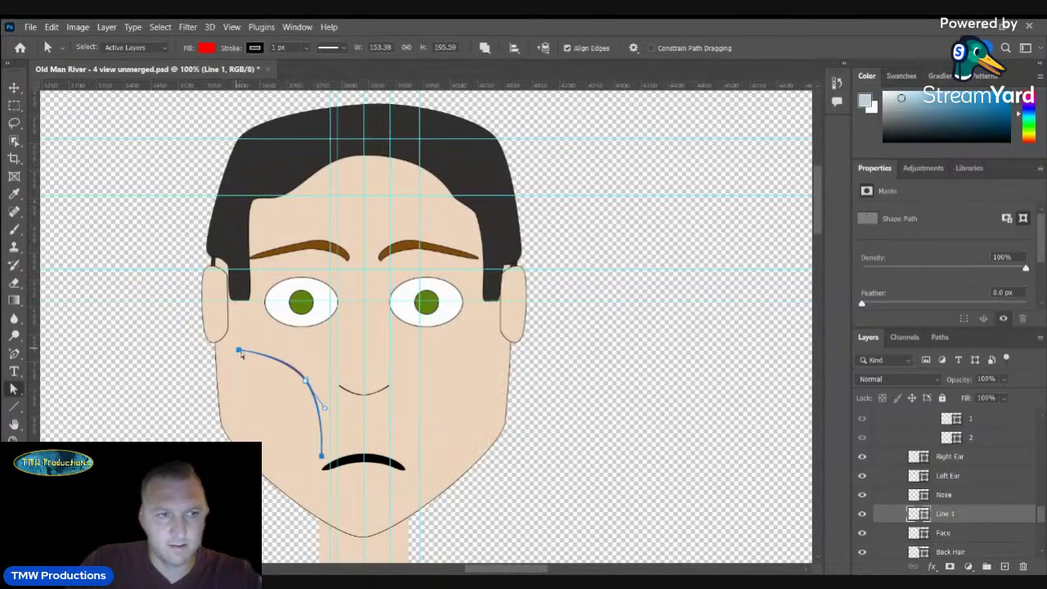
- Scale the cheek curve's width to about 68% and shift it up and away from the mouth corner
left_click(16, 87)
left_click_drag(239, 406, 262, 408)
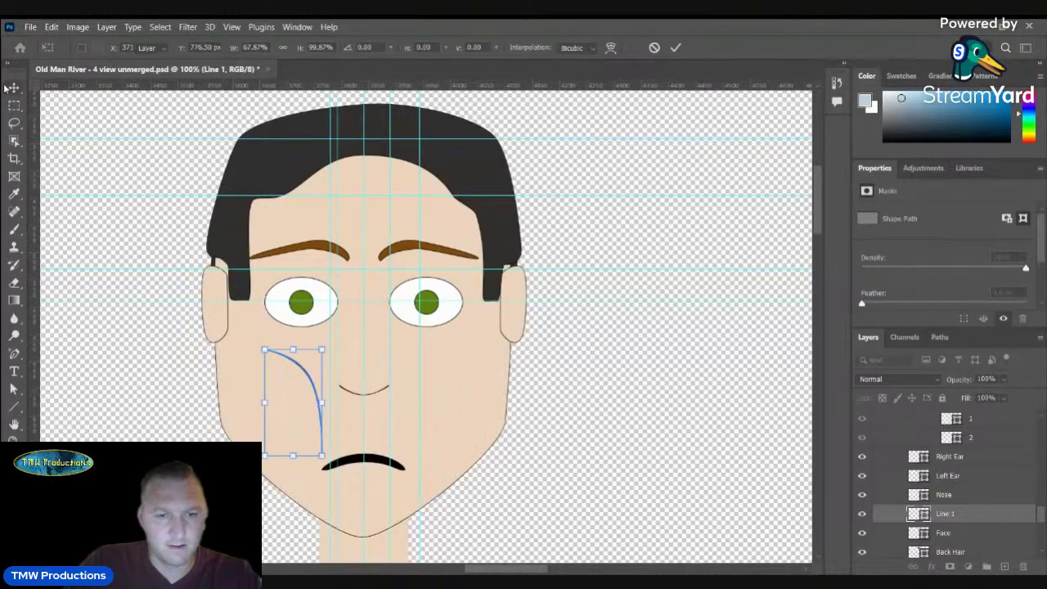
key("Return")
left_click_drag(303, 373, 296, 366)
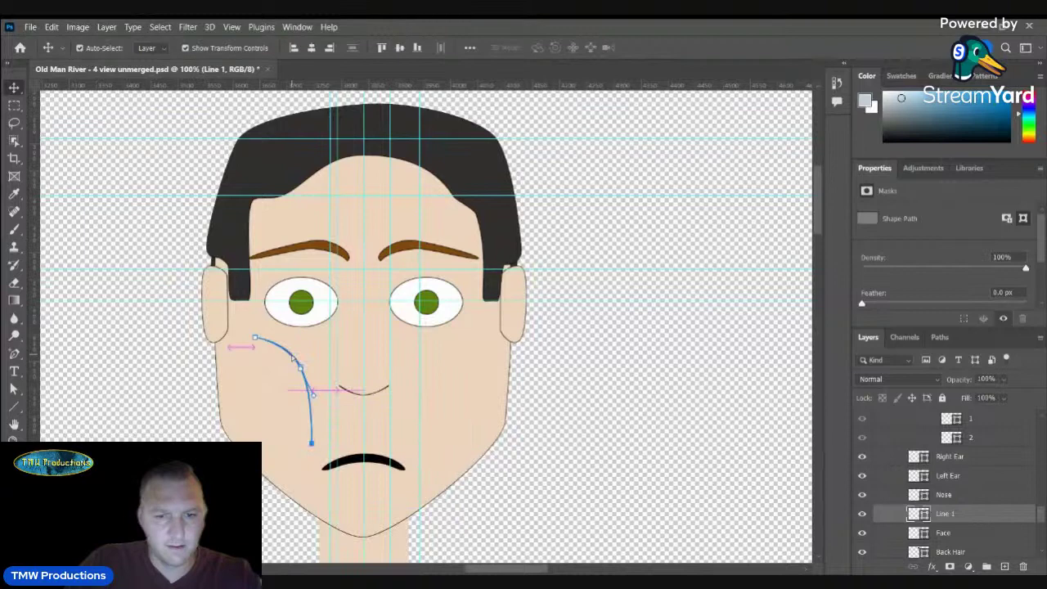
left_click(577, 447)
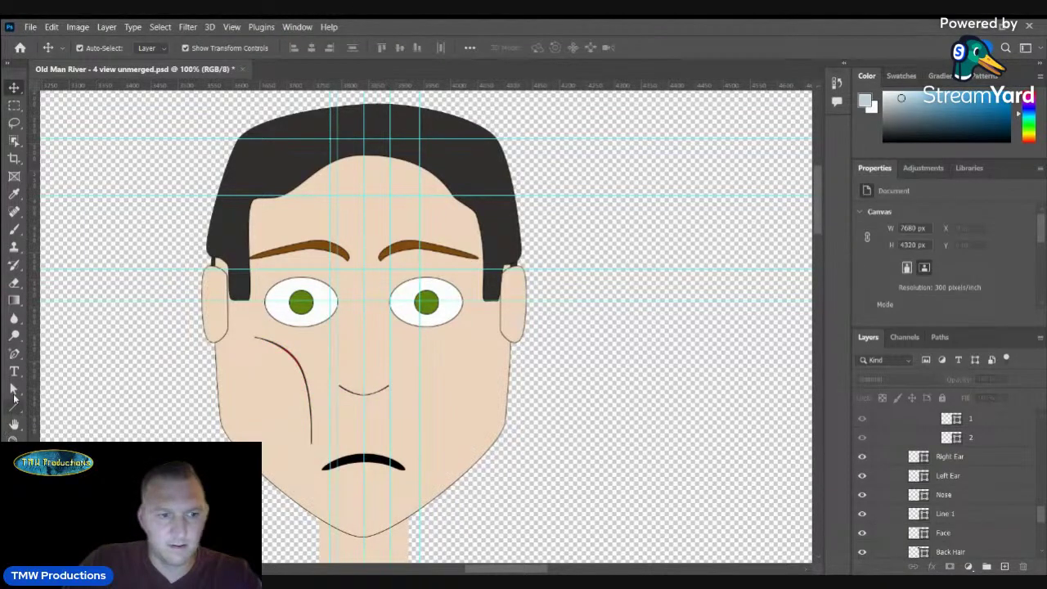
- Select the Line 1 layer and remove the cheek line's fill
left_click(14, 391)
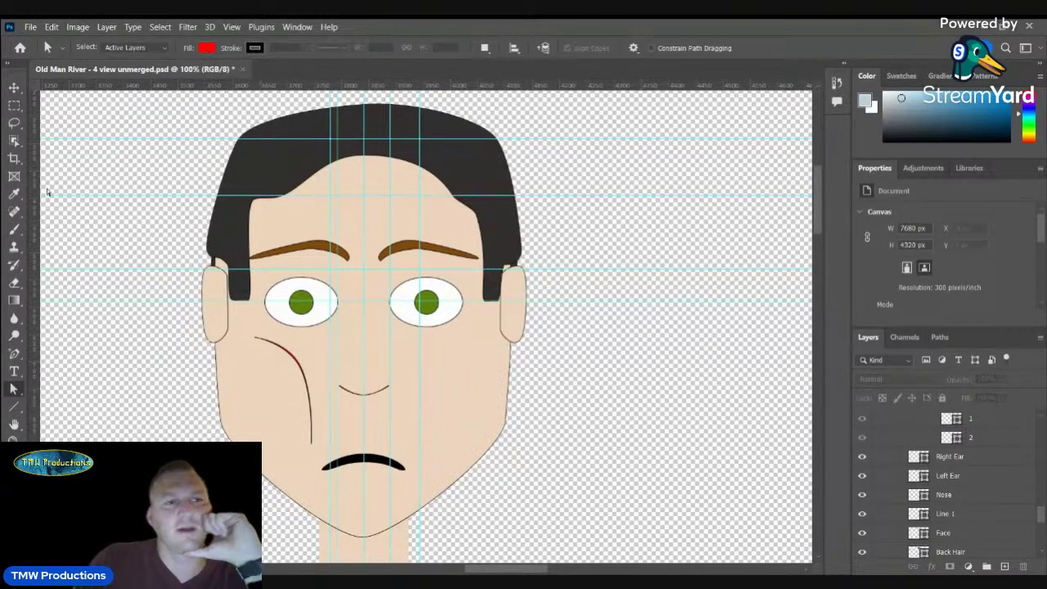
left_click(19, 93)
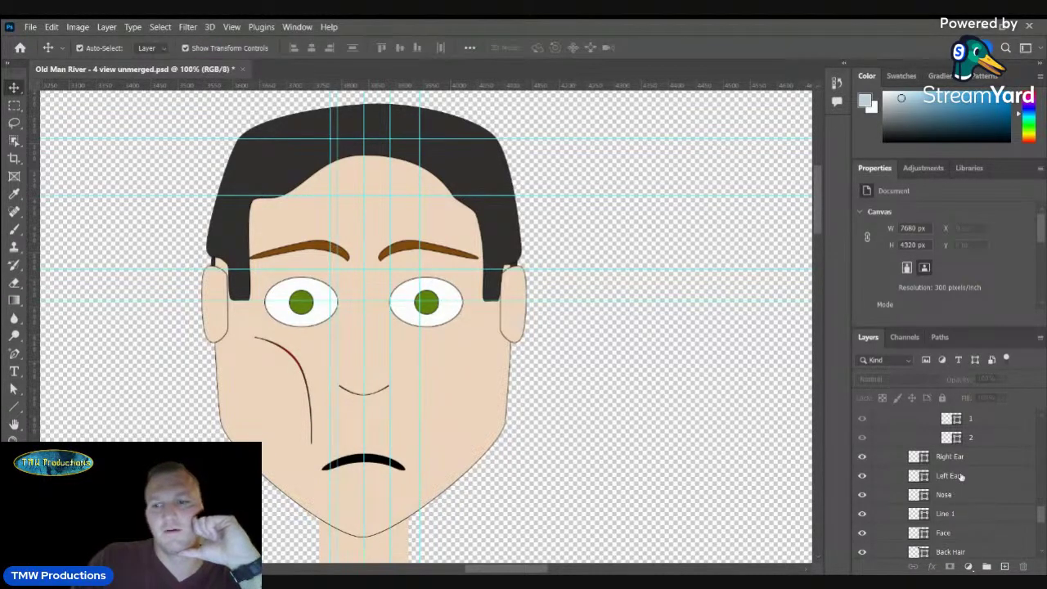
scroll(965, 487, "up", 2)
scroll(965, 487, "down", 3)
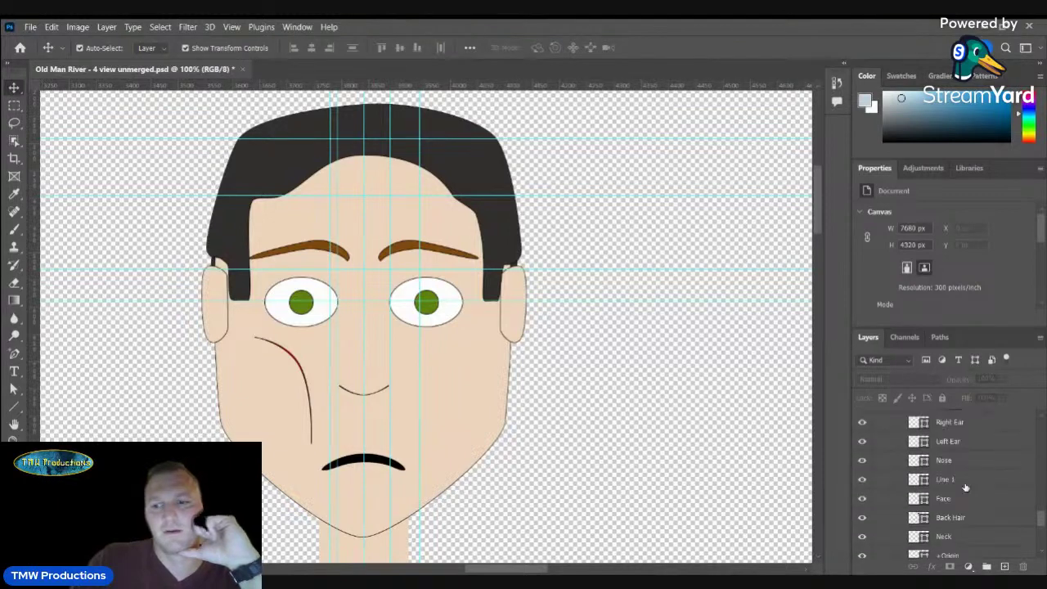
left_click(960, 480)
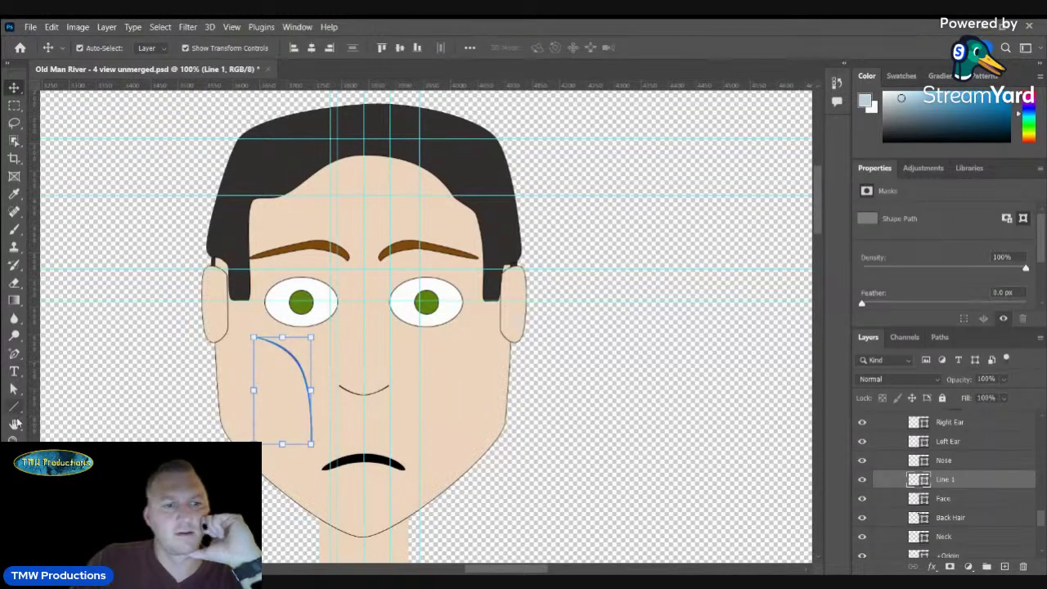
left_click(15, 391)
left_click(206, 47)
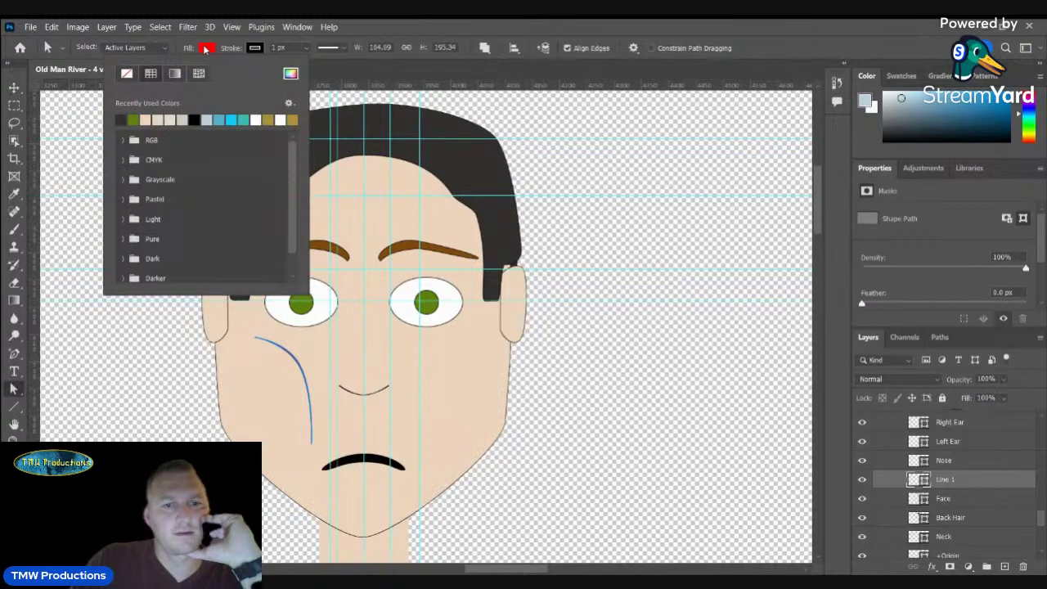
left_click(127, 75)
- Scale the cheek line's width to about 82% by moving its outer side inward
left_click(14, 88)
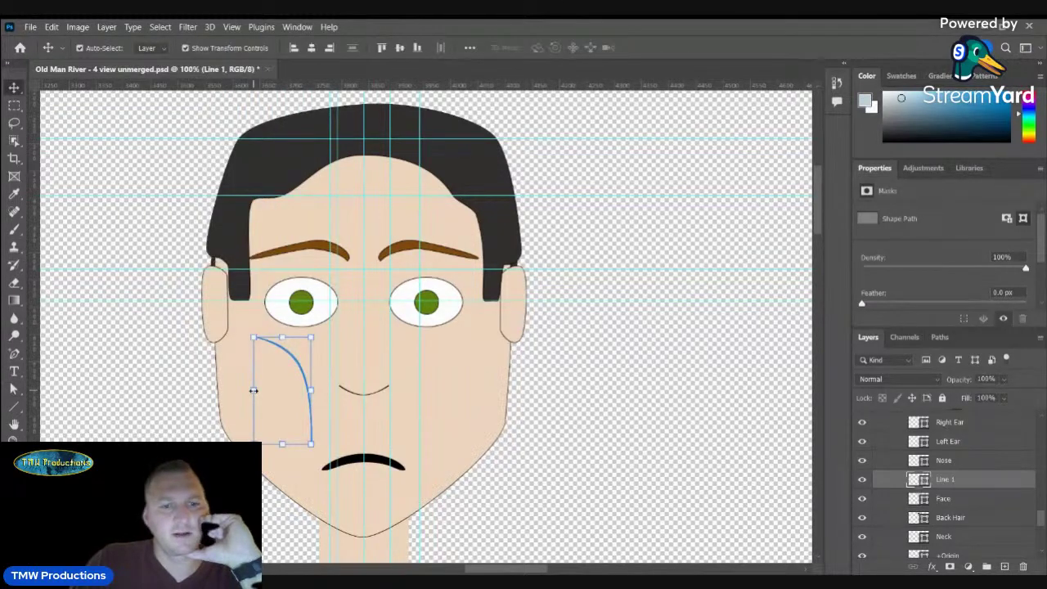
left_click_drag(253, 391, 265, 391)
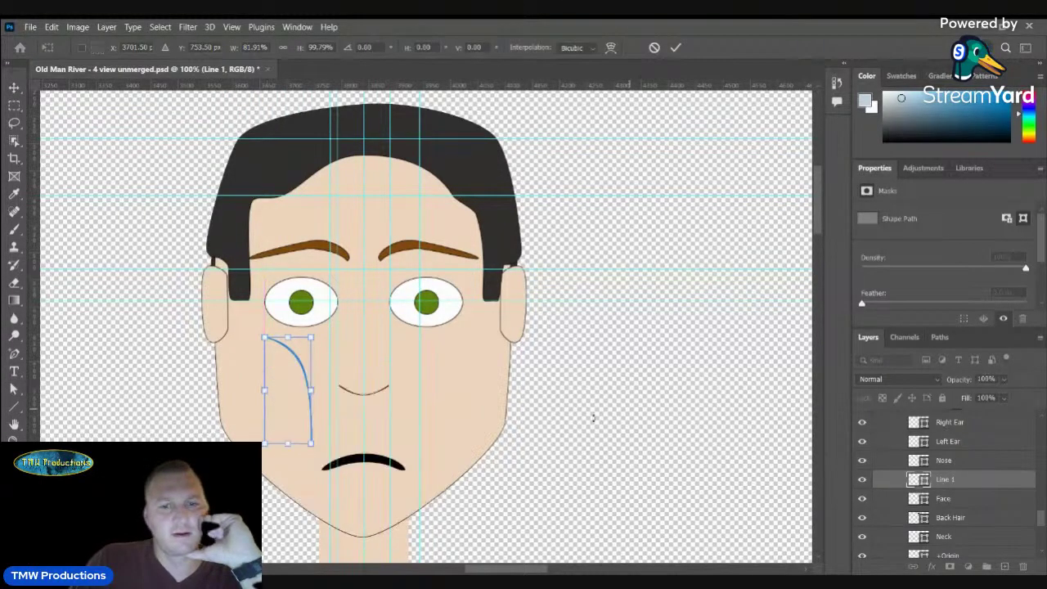
key("Return")
- Set the cheek line's fill to black and deselect it
key("a")
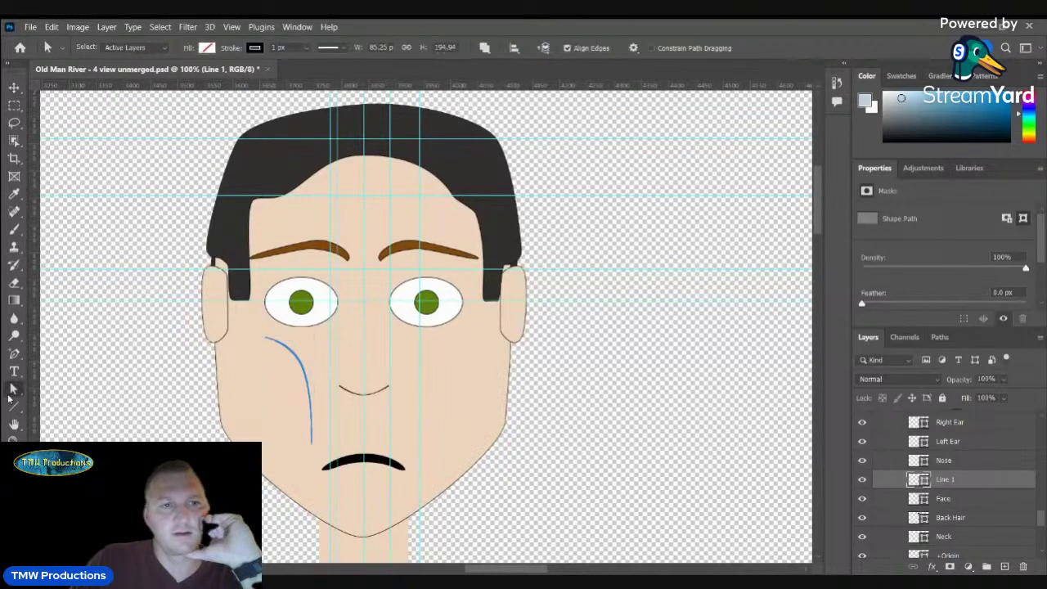
left_click(207, 47)
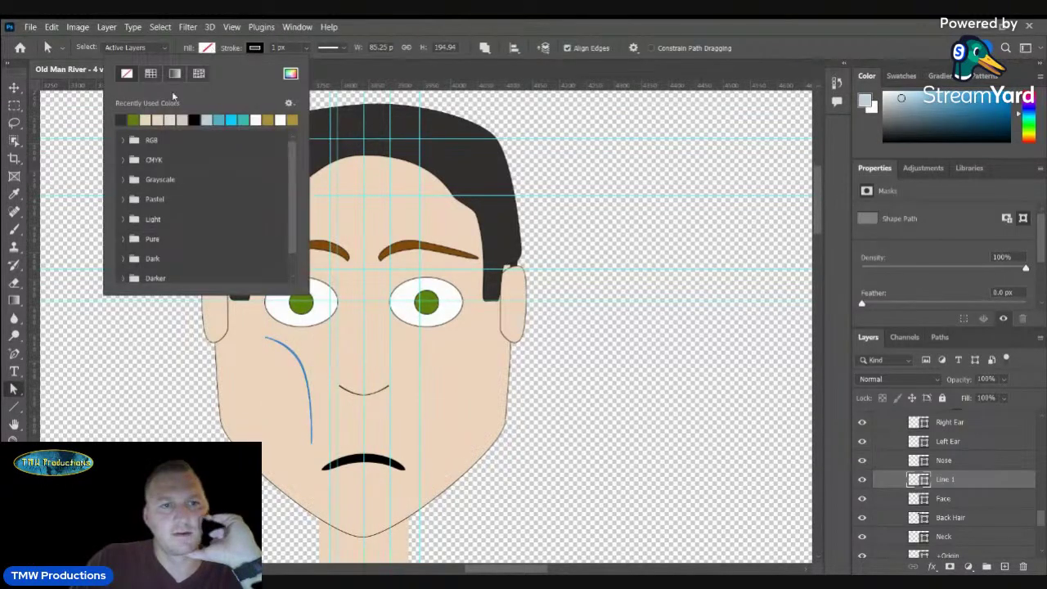
left_click(194, 120)
left_click(51, 86)
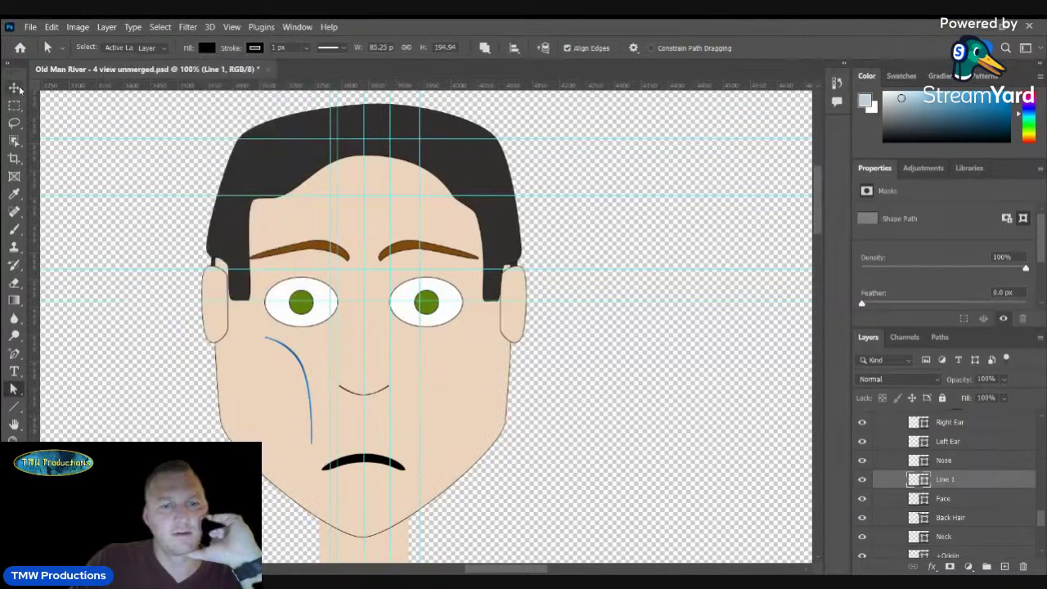
left_click(15, 87)
left_click(100, 236)
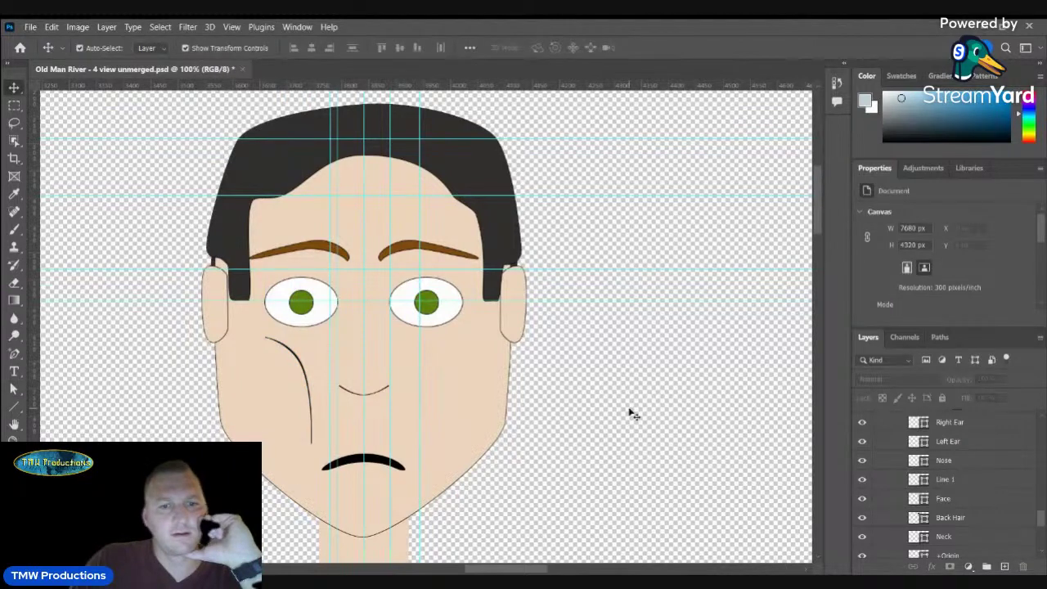
- Recolour the visible +Right Eyebrow 2 shape with the dark grey used for the hair
left_click(305, 253)
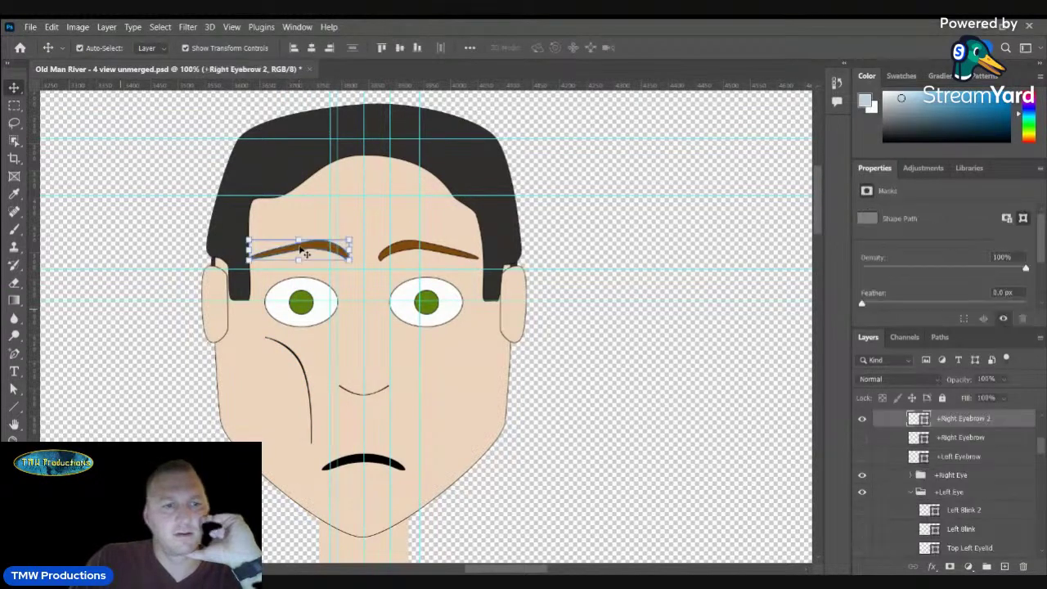
left_click(15, 391)
left_click(207, 48)
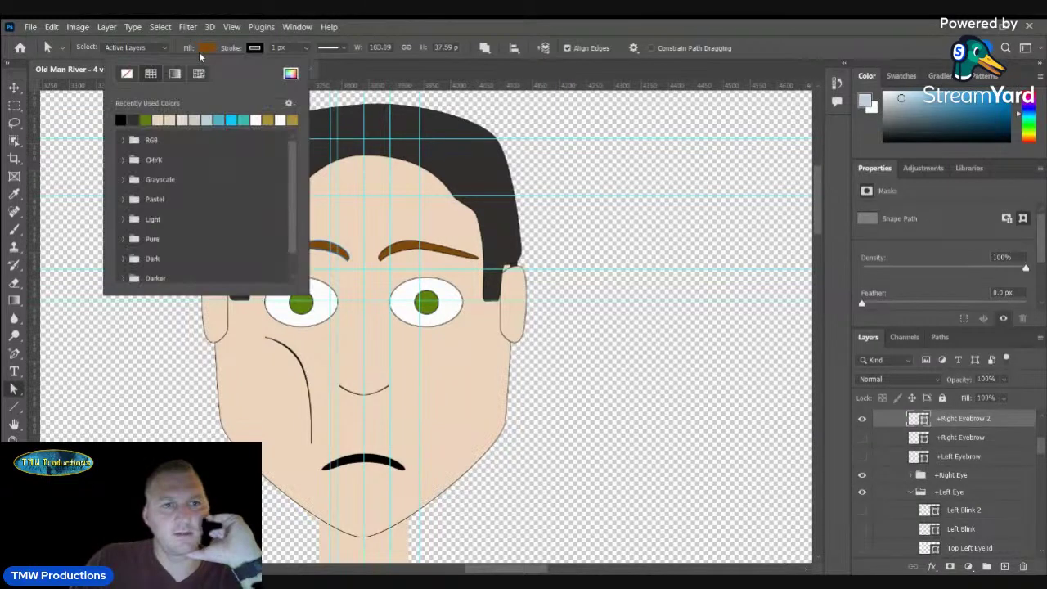
left_click(14, 87)
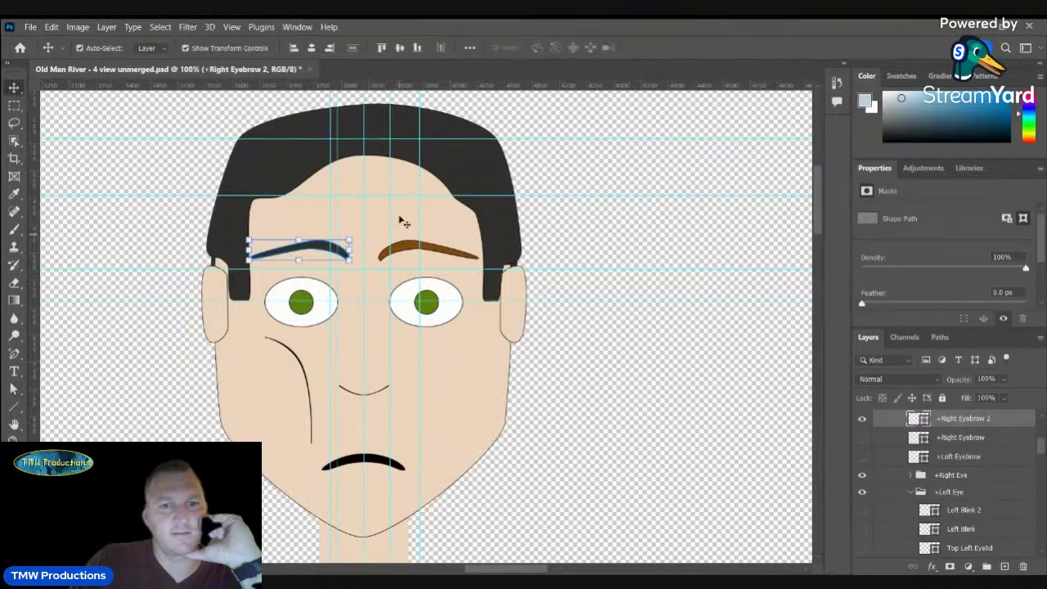
- Fill the +Left Eyebrow 2 shape with the same dark grey as the hair
left_click(406, 245)
left_click(12, 389)
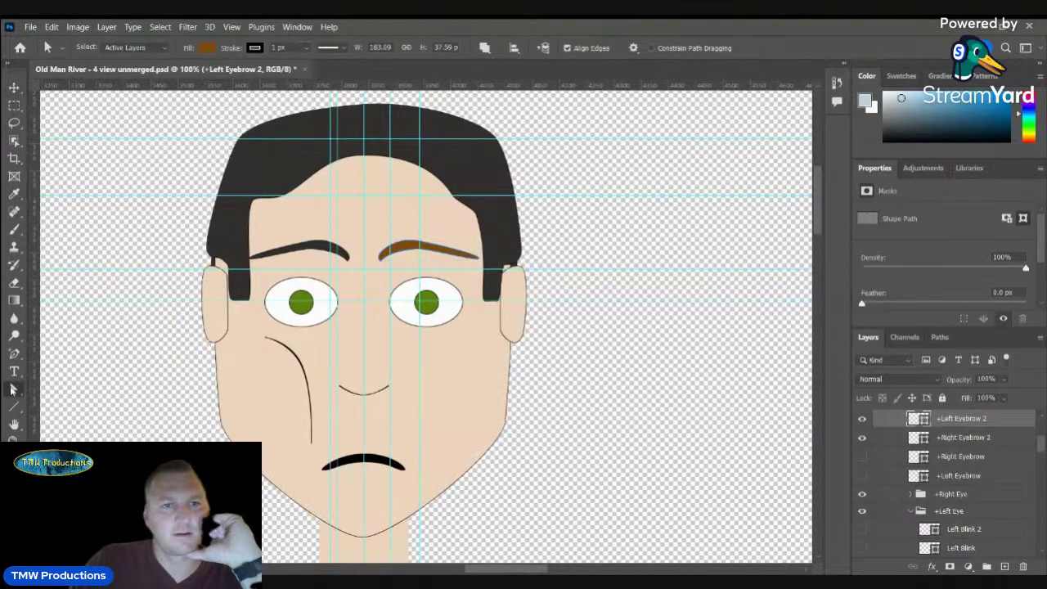
left_click(208, 48)
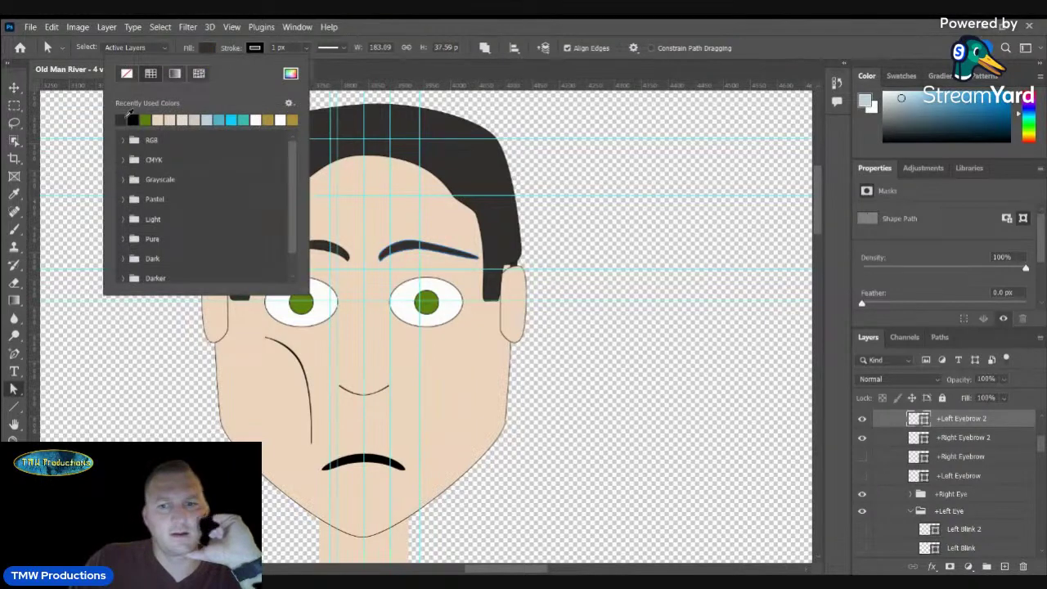
left_click(130, 114)
left_click(14, 88)
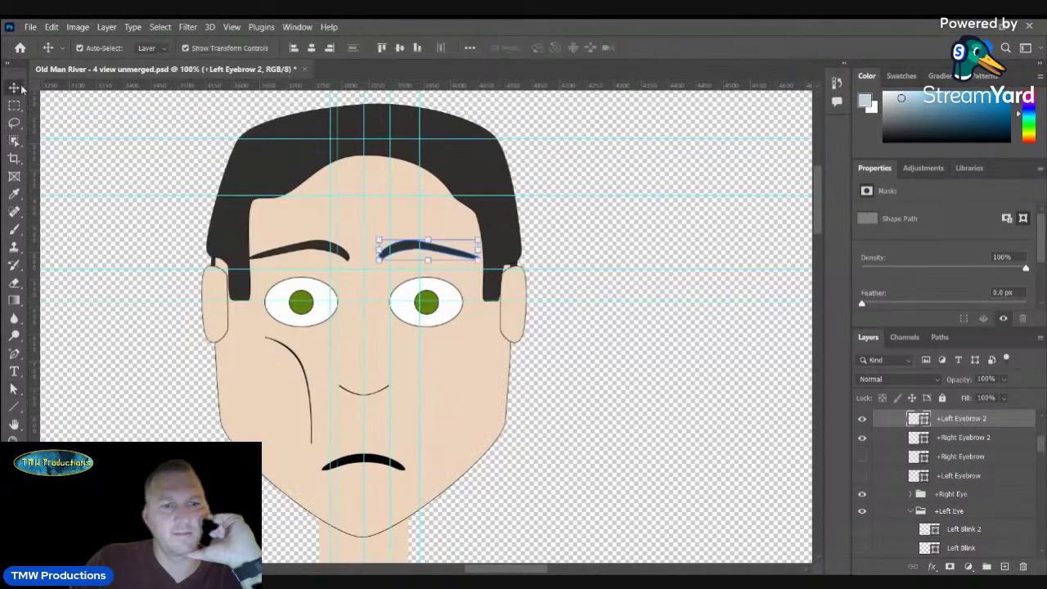
- Rename the cheek line's Line 1 layer to Right Wrinkle
scroll(992, 507, "down", 1)
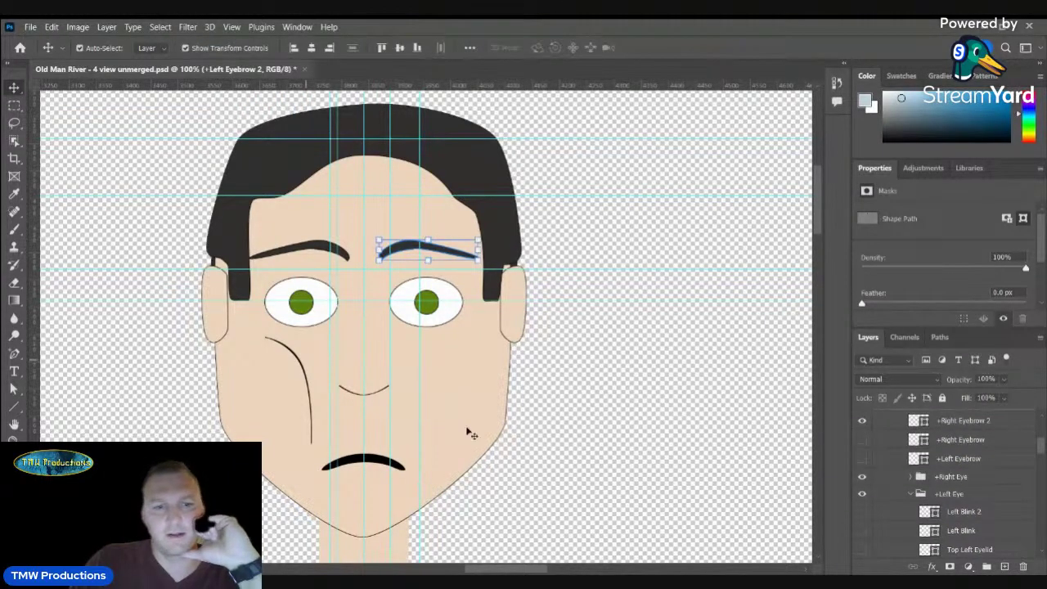
left_click(308, 368)
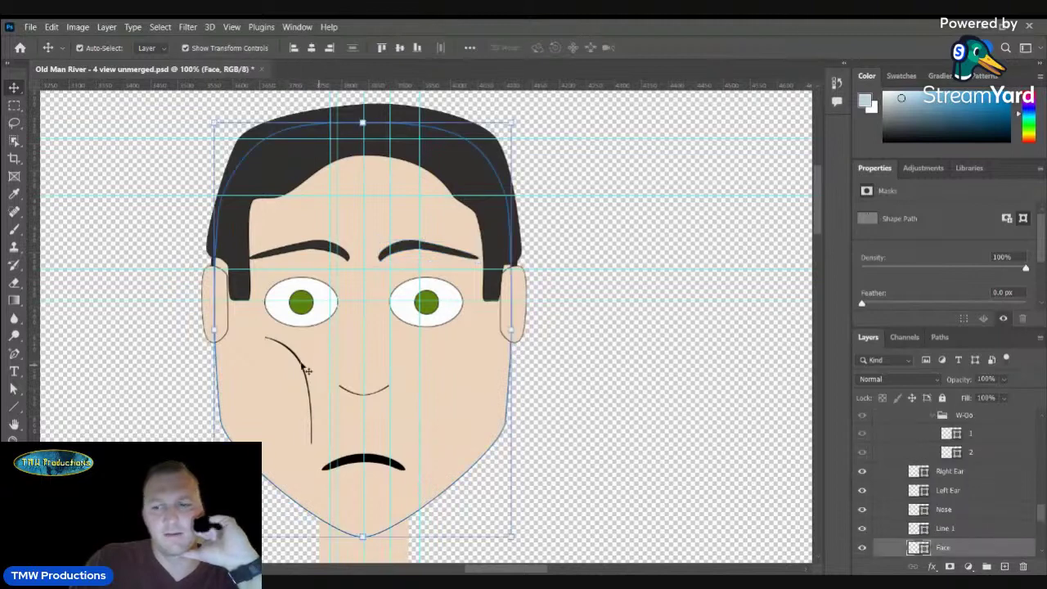
double_click(949, 529)
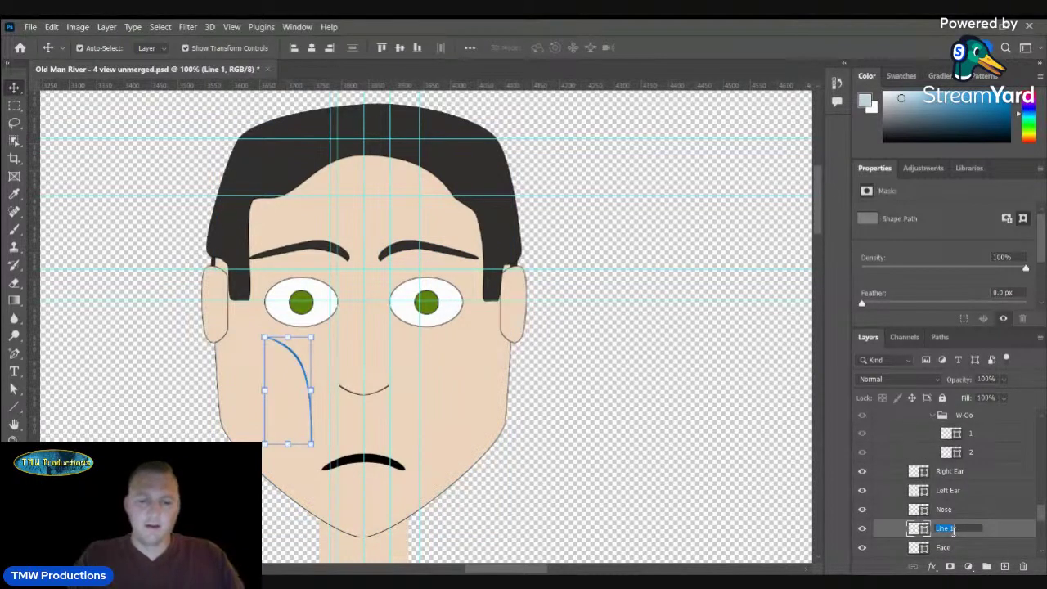
type("Right Wrinkl")
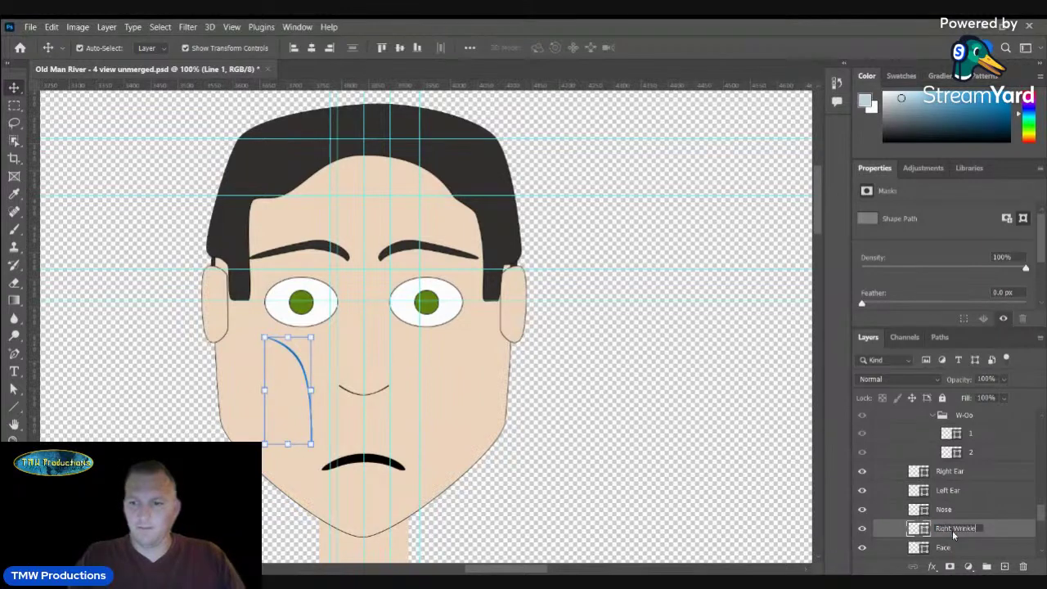
type("e")
key("Return")
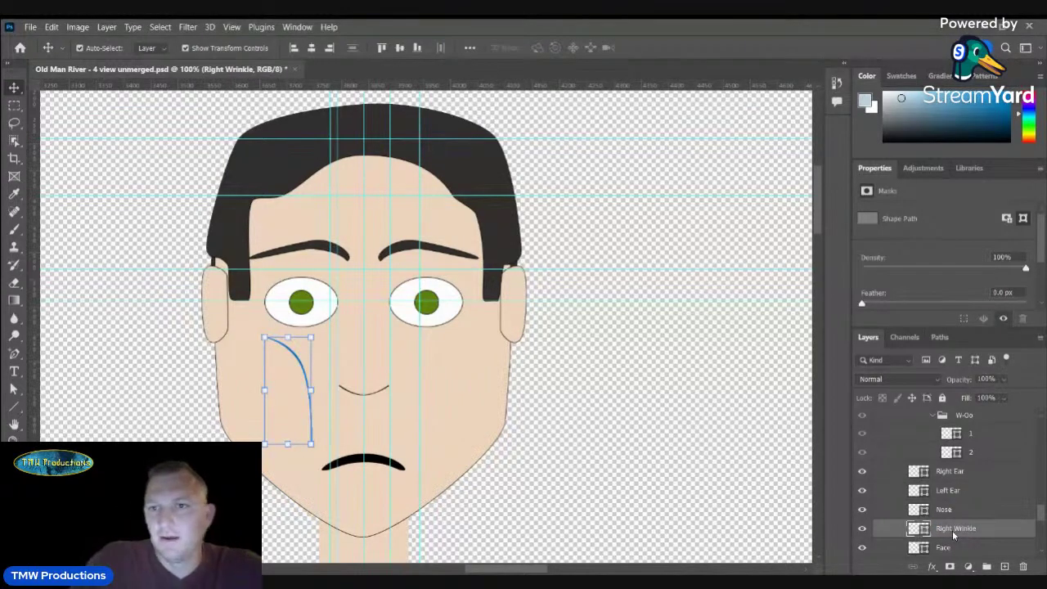
- Duplicate the Right Wrinkle layer within the same document under the name Left Cheek
left_click(718, 246)
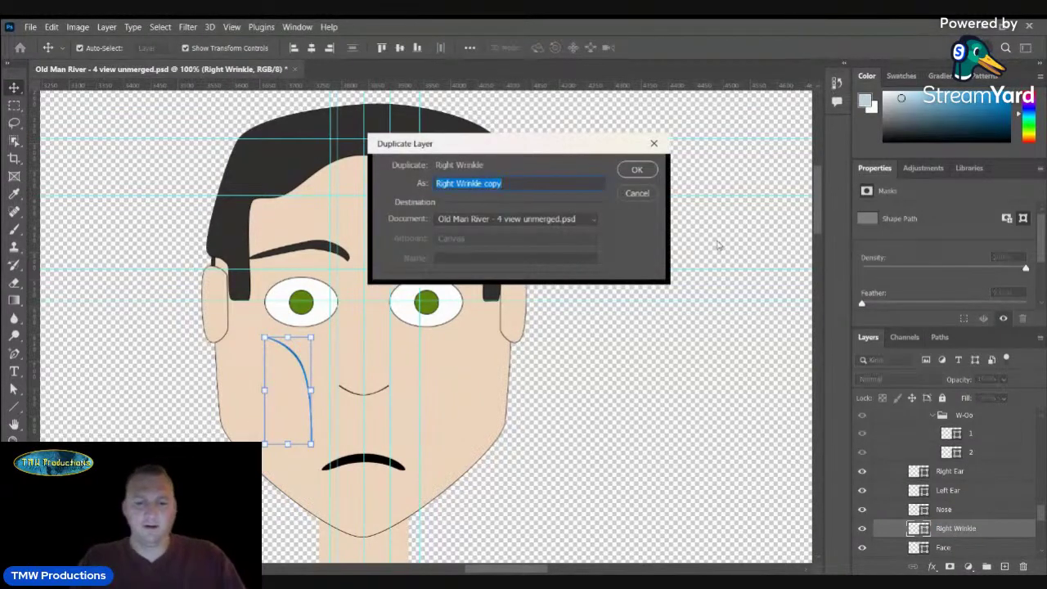
type("Left Cheek")
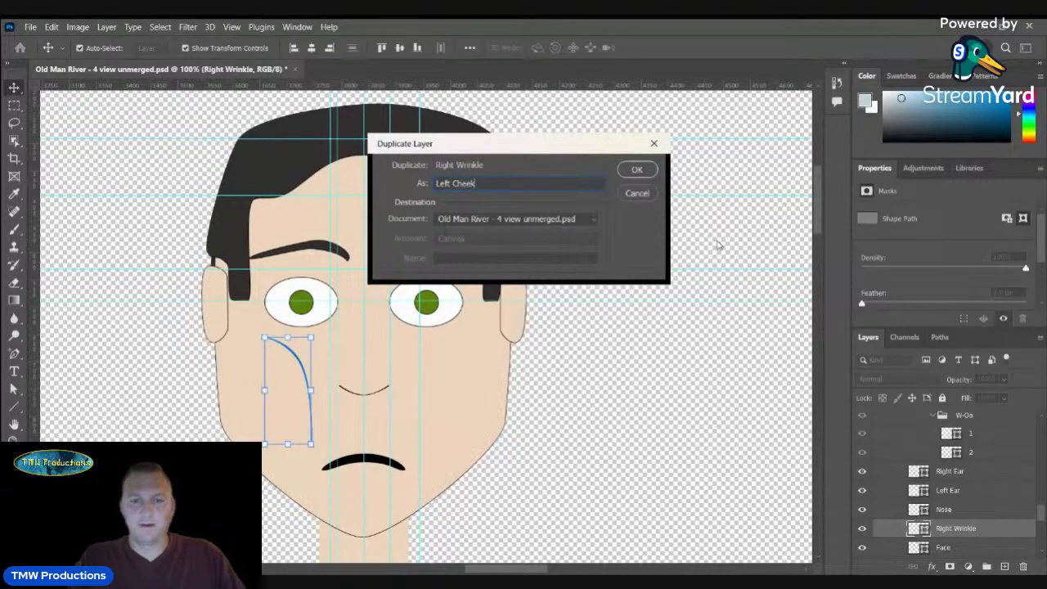
key("Return")
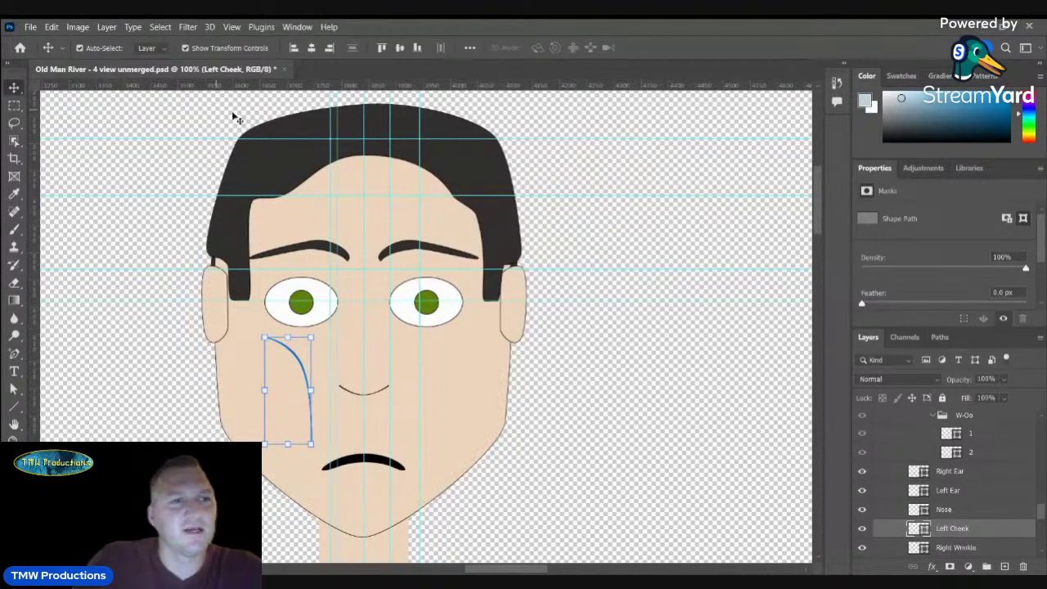
- Flip the Left Cheek line horizontally, move it level across the nose onto the opposite cheek, and deselect it
left_click(51, 26)
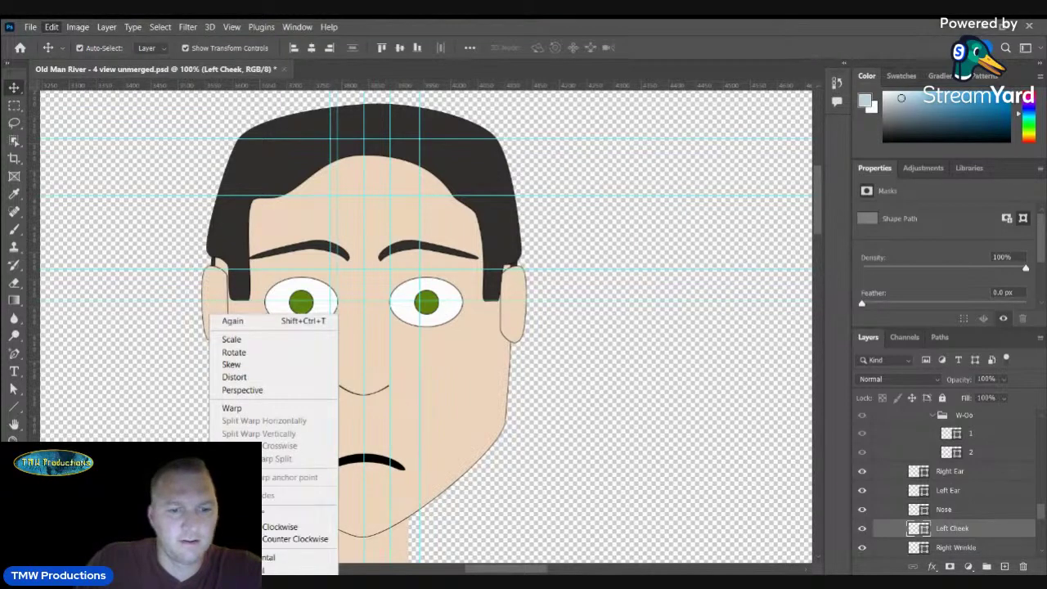
left_click(286, 557)
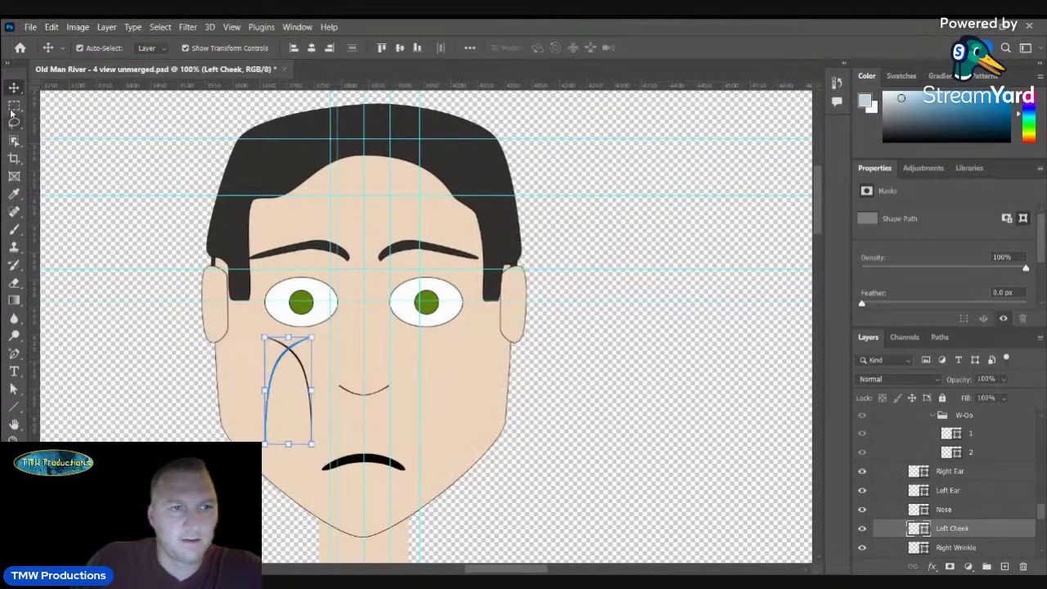
left_click_drag(276, 365, 418, 374)
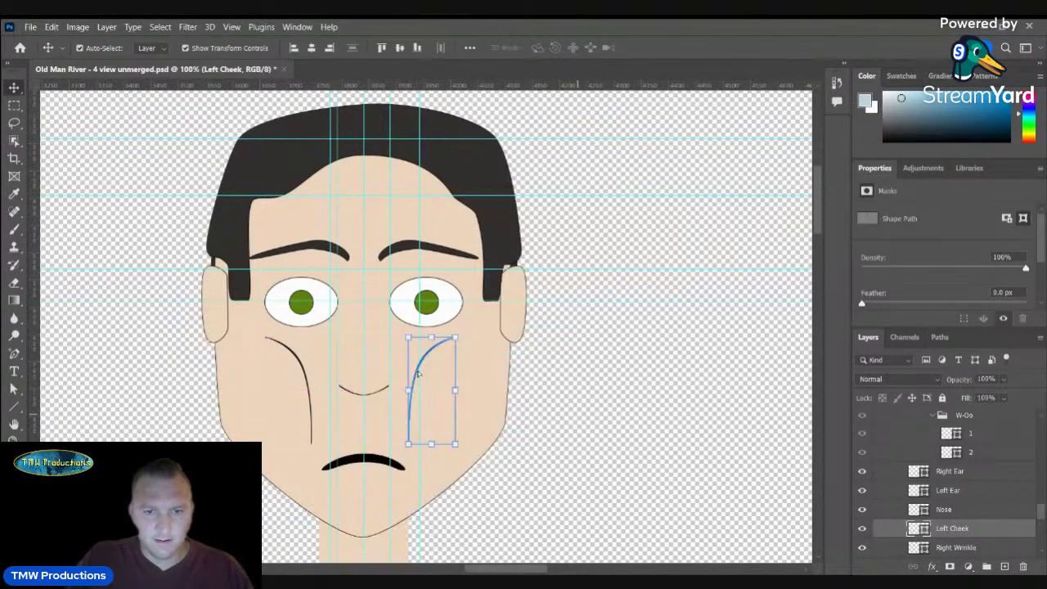
left_click(580, 420)
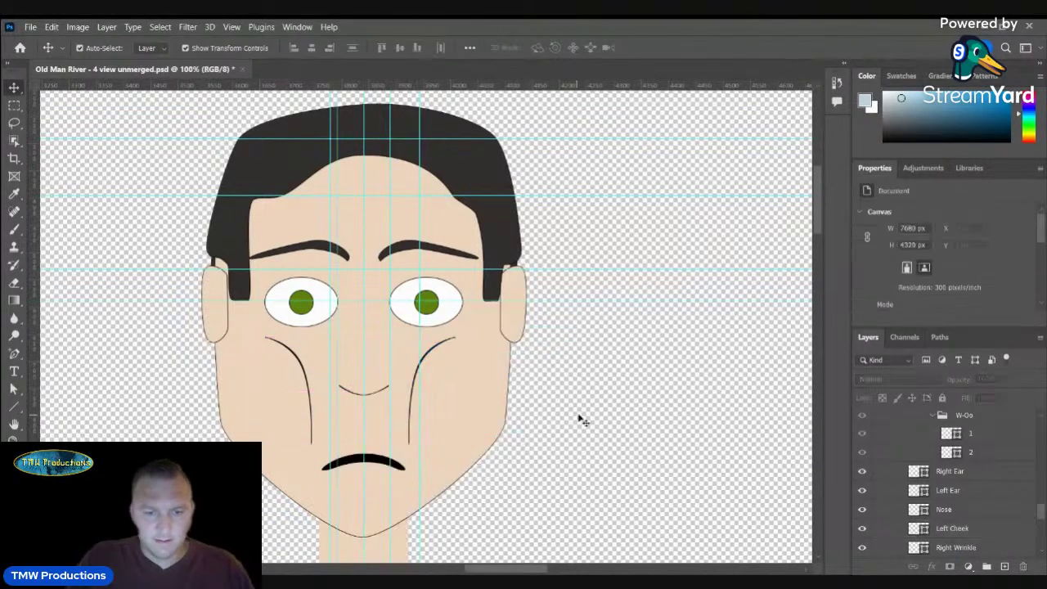
left_click(427, 365)
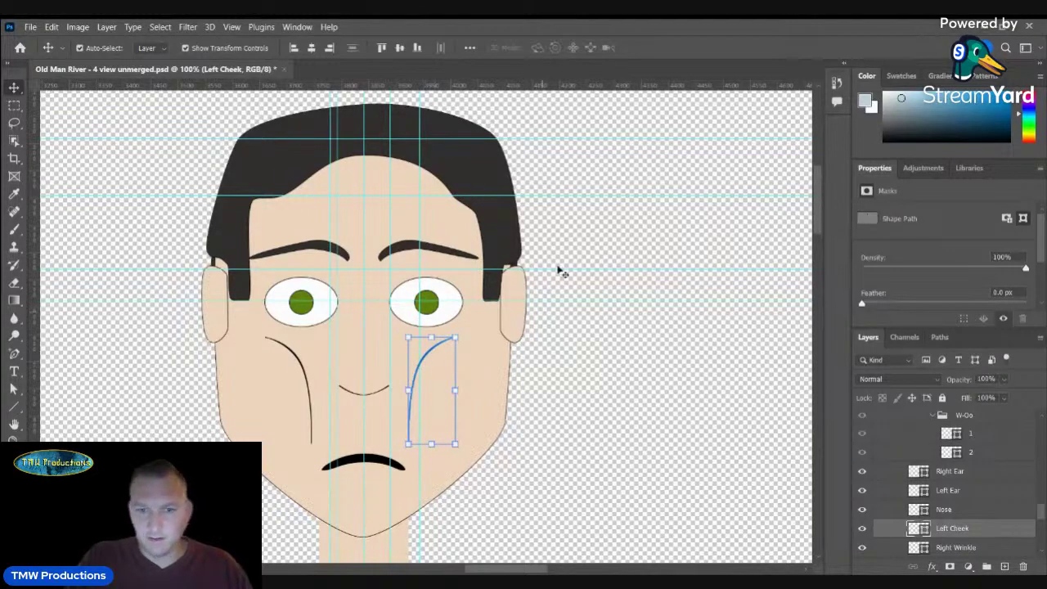
left_click(418, 378)
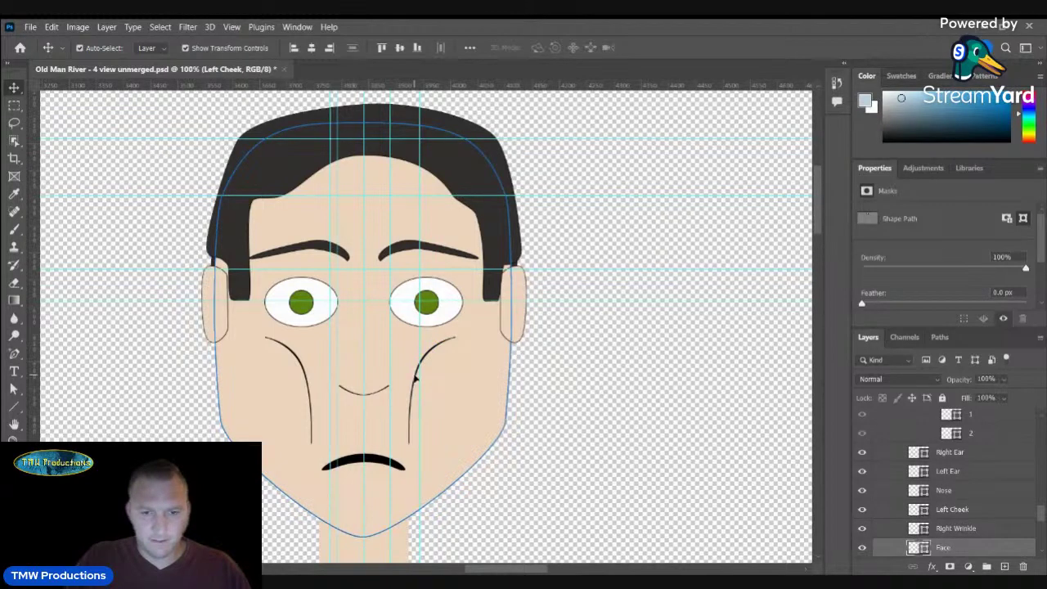
left_click_drag(415, 378, 423, 379)
key("ctrl+z")
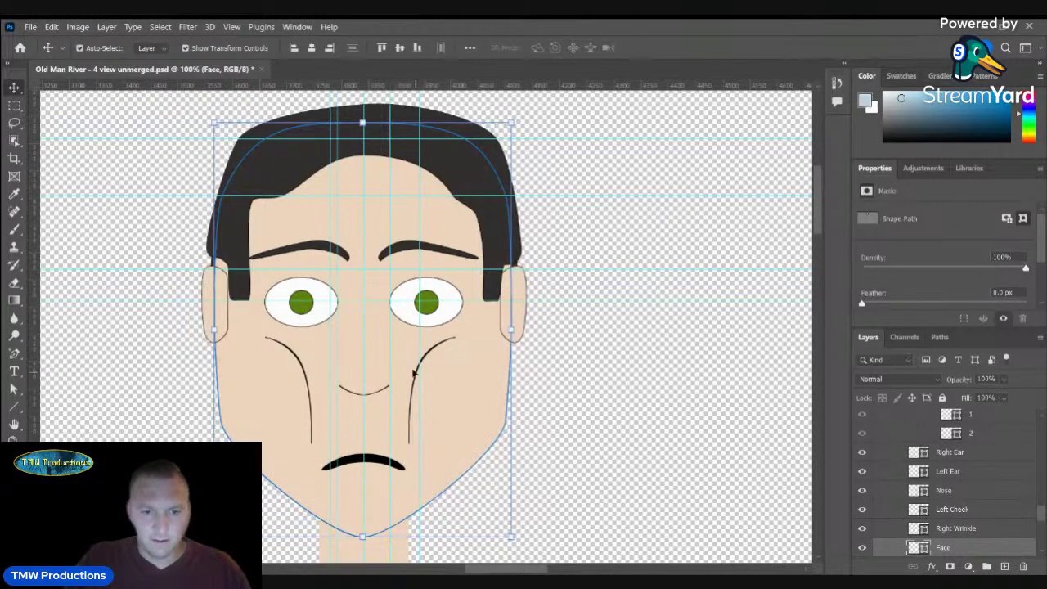
- Move the Left Cheek line outward at the same height until its upper end sits below the eyebrow's outer tip, and deselect it
left_click(415, 373)
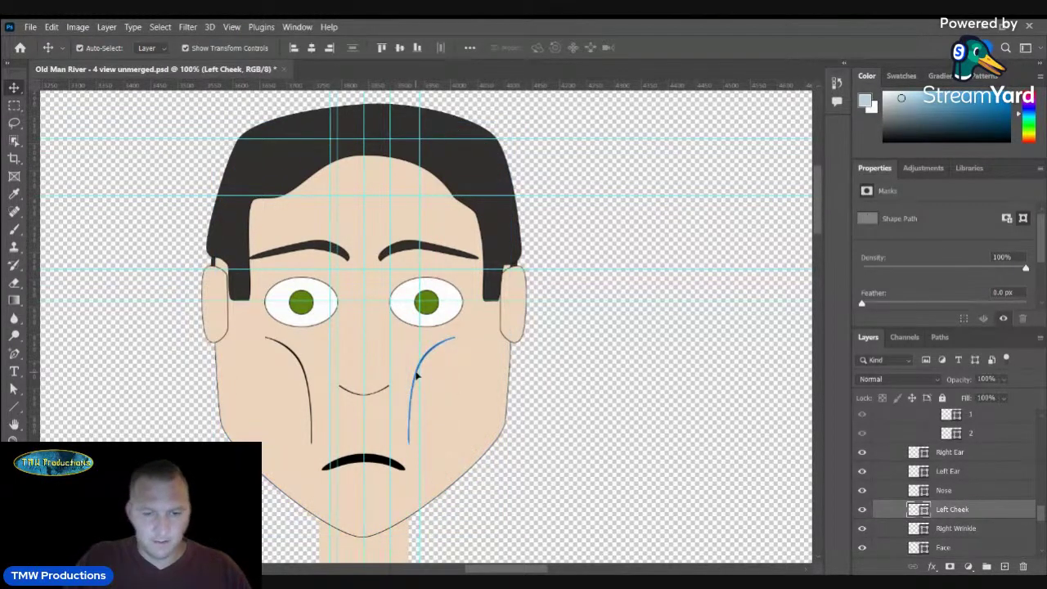
left_click_drag(416, 373, 439, 376)
left_click(610, 405)
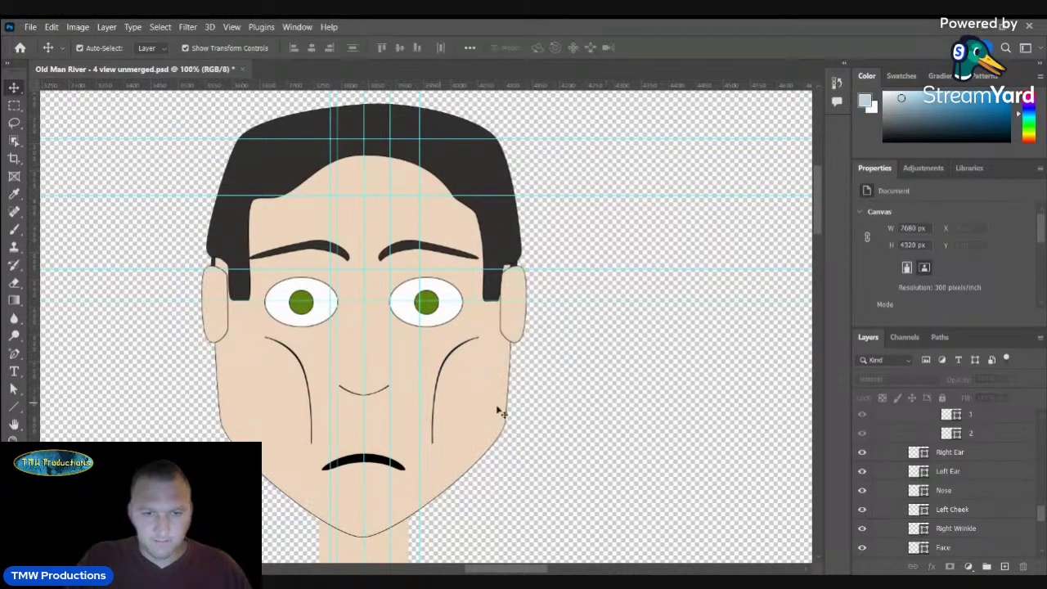
- Move the Right Wrinkle line outward at the same height to mirror the opposite cheek line, and deselect it
left_click(306, 379)
left_click_drag(306, 379, 303, 380)
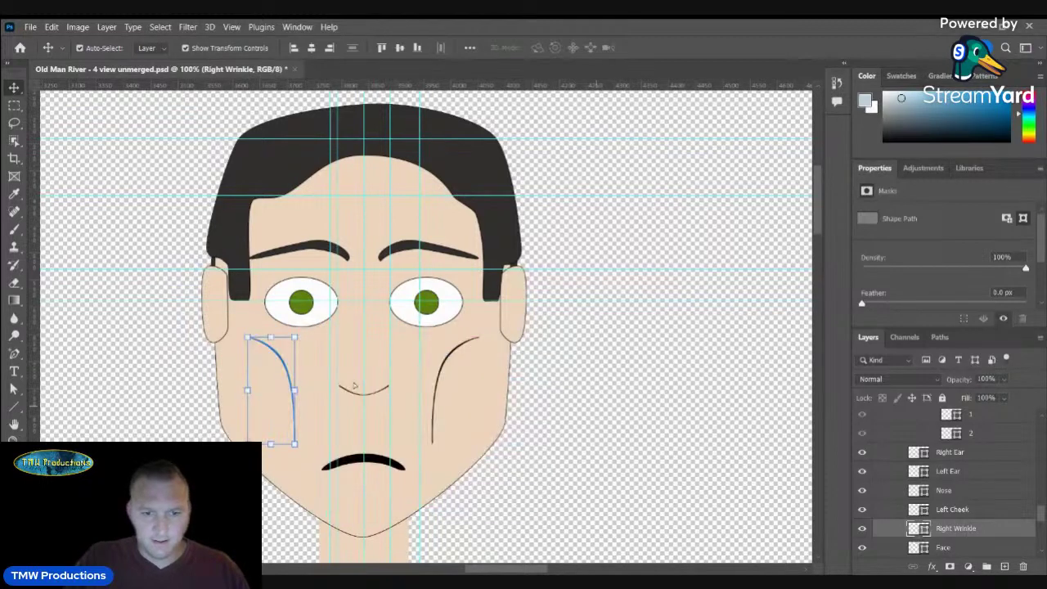
left_click(603, 411)
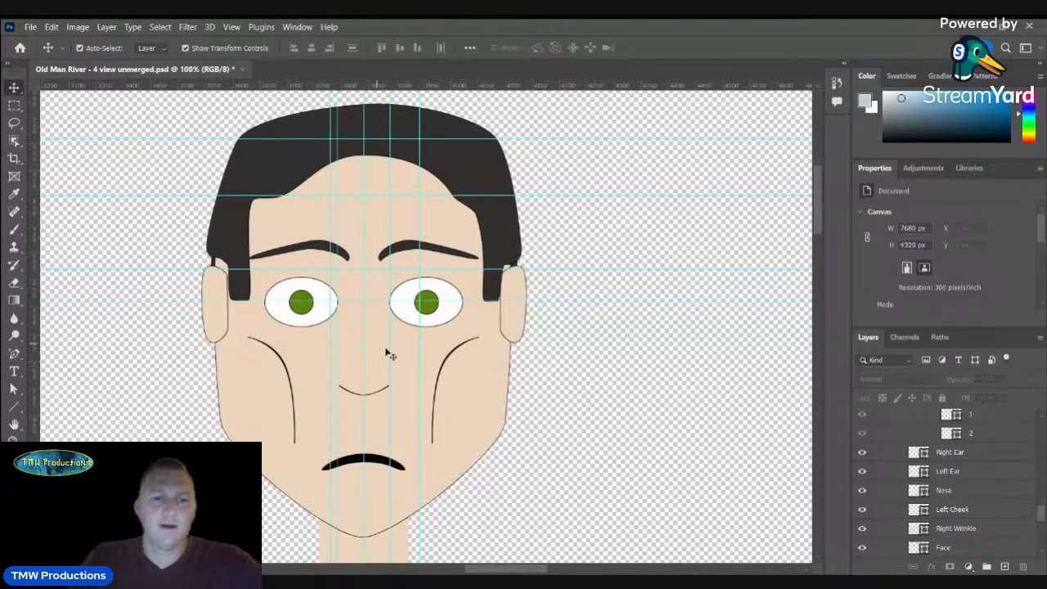
- Rename the Left Cheek layer to Left Cheek Wrinkle
scroll(969, 508, "down", 1)
left_click(969, 508)
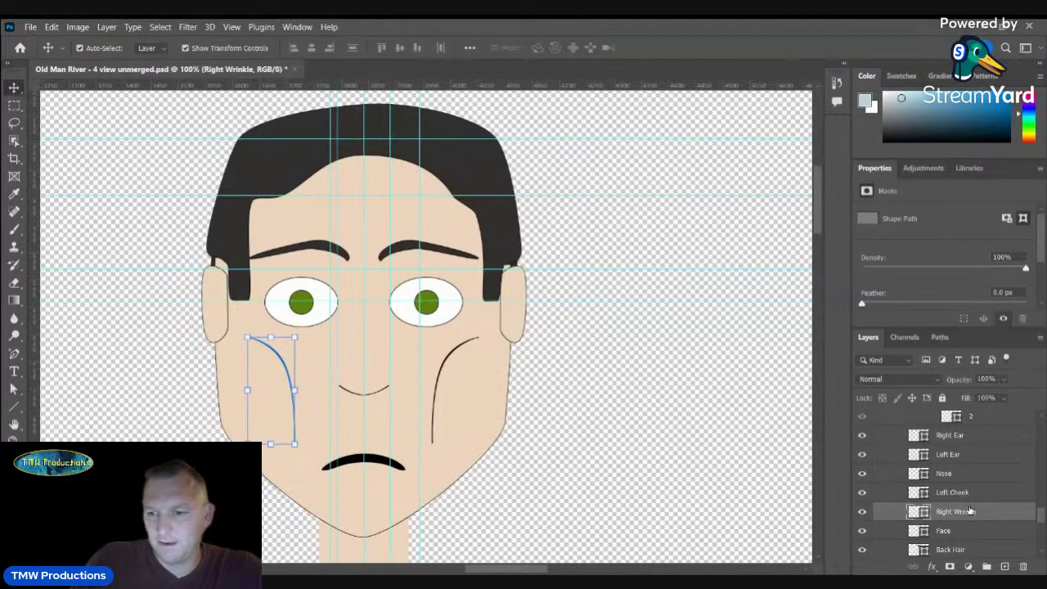
double_click(952, 492)
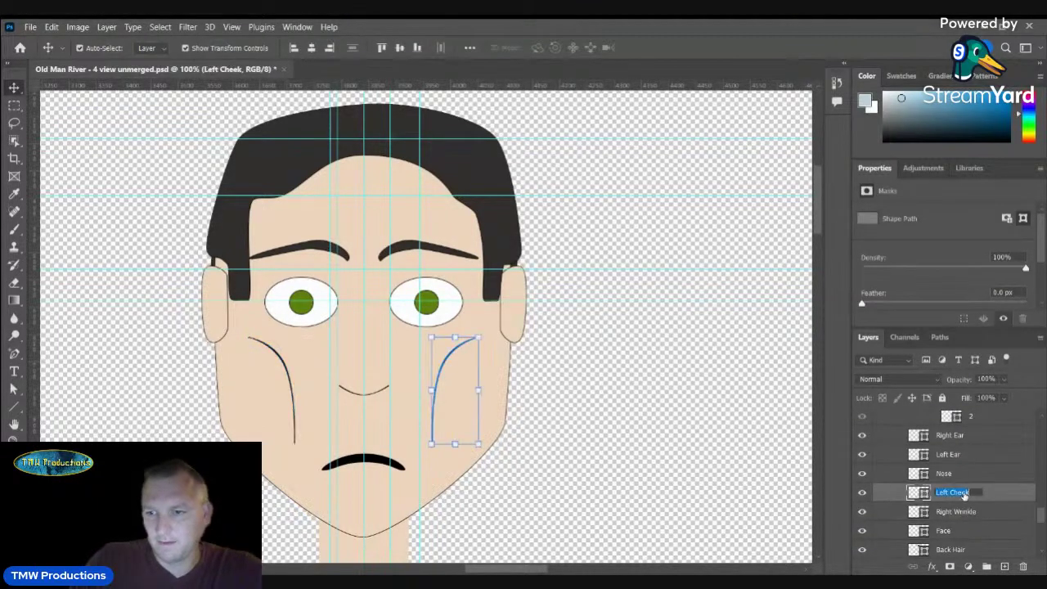
left_click(972, 492)
type("Wrinkle")
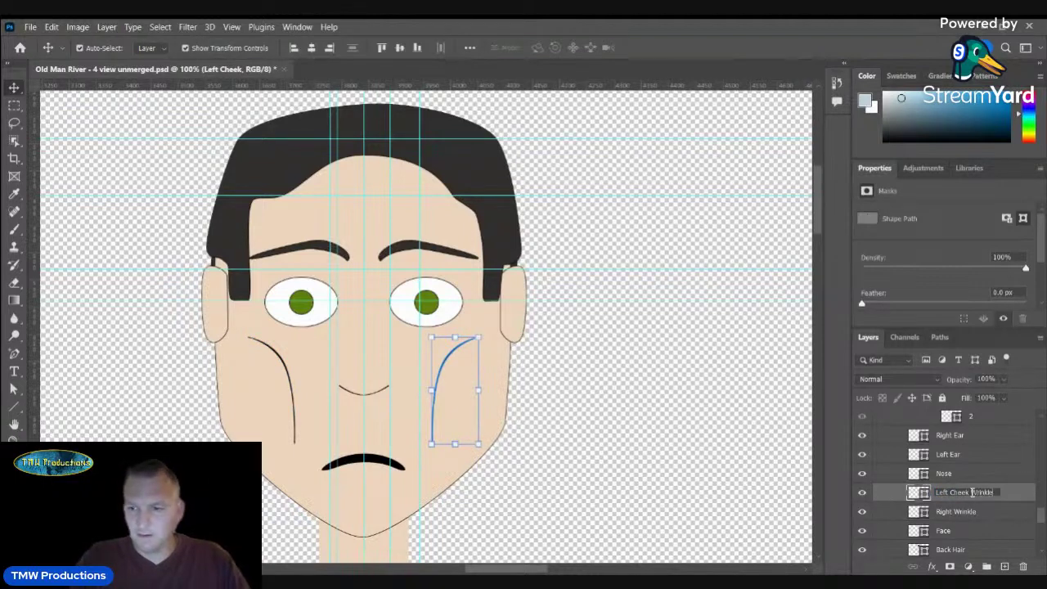
key("Return")
- Add a new empty layer above Left Cheek Wrinkle and name it Right Eye Wrinkle
left_click(1005, 566)
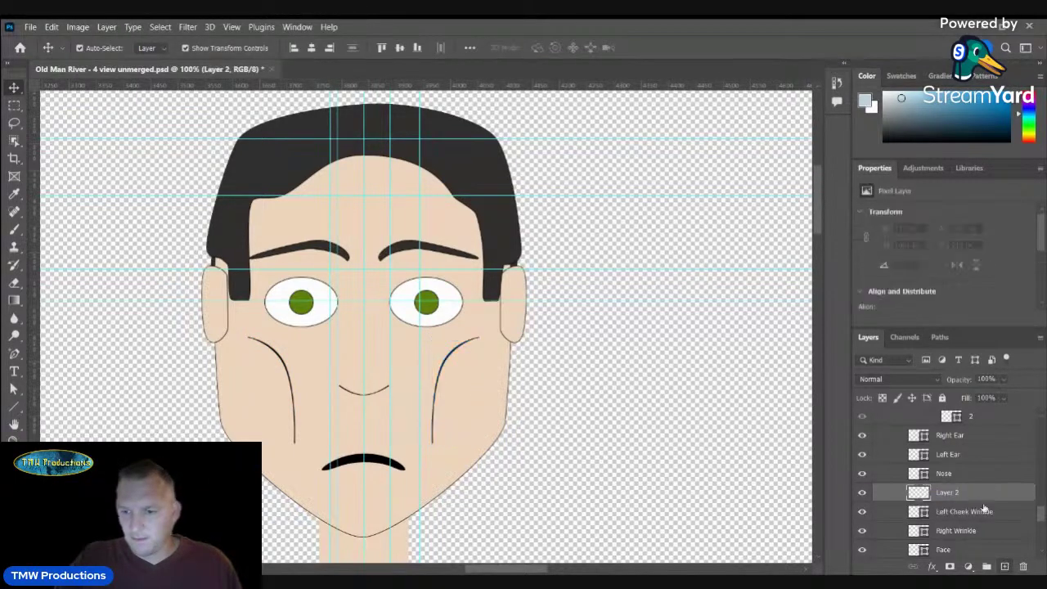
double_click(949, 492)
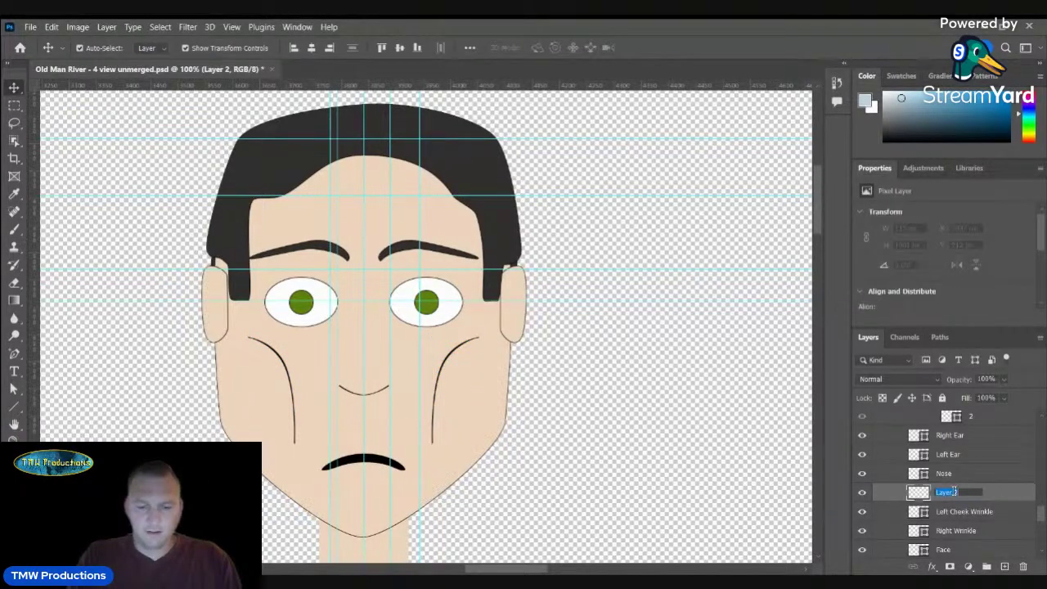
type("Right Eye Wrin")
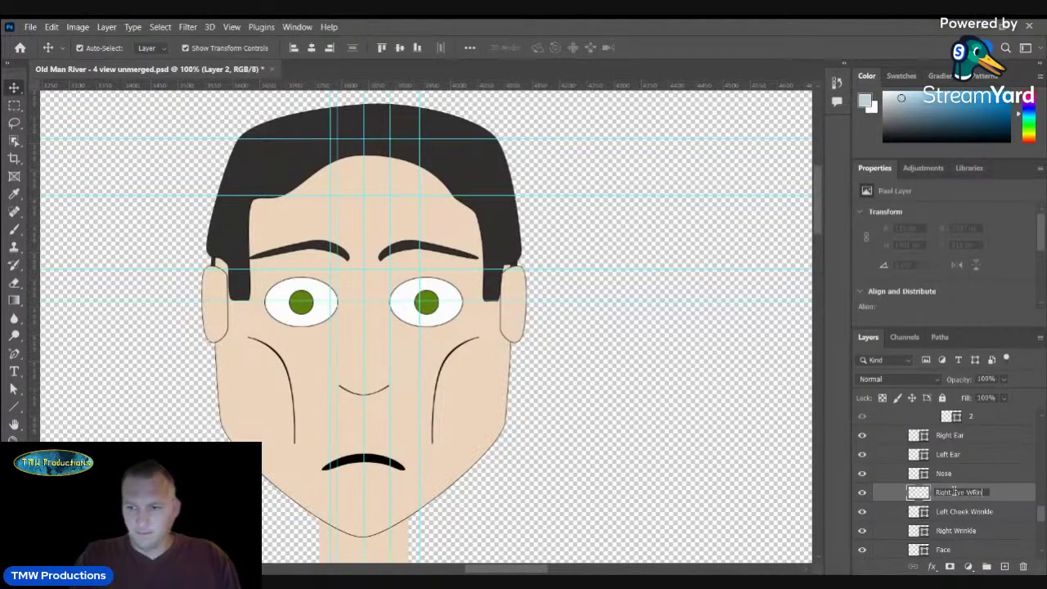
type("kle")
key("Return")
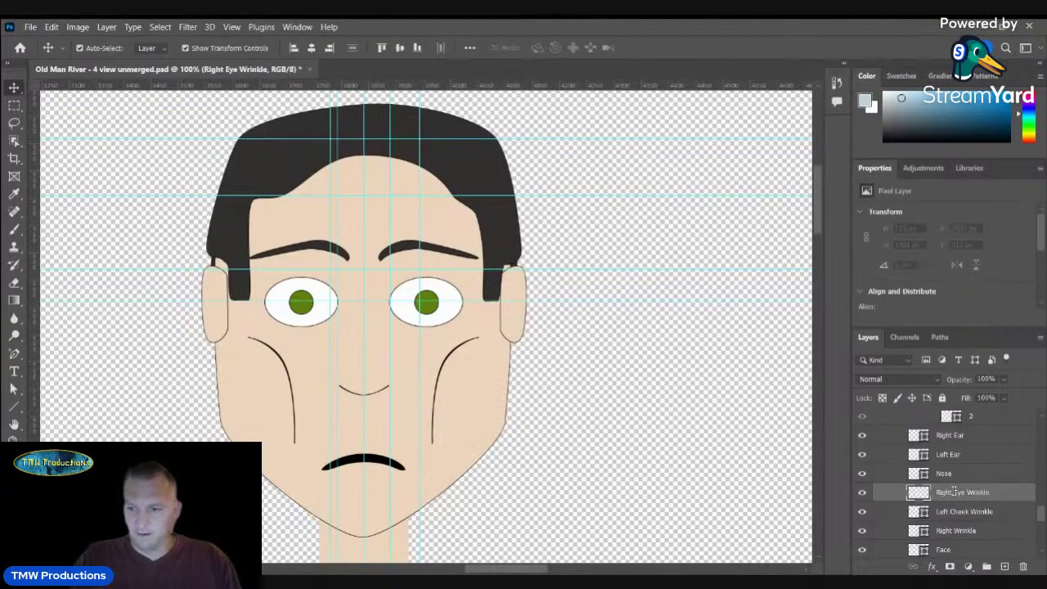
- Create a layer group below the Nose layer and place the Right Eye Wrinkle layer inside it
left_click(986, 566)
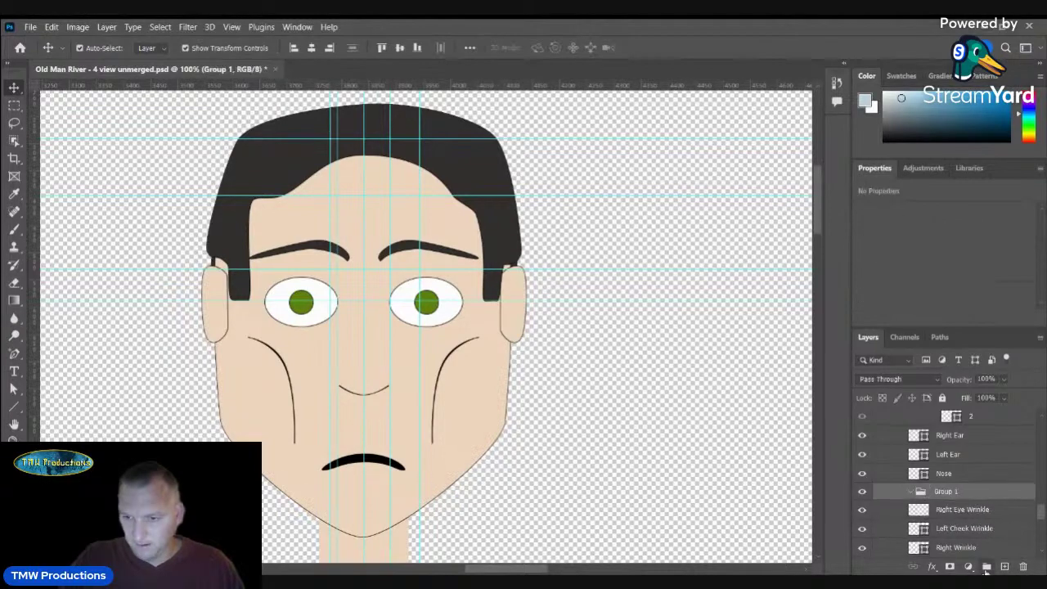
left_click_drag(969, 518, 965, 493)
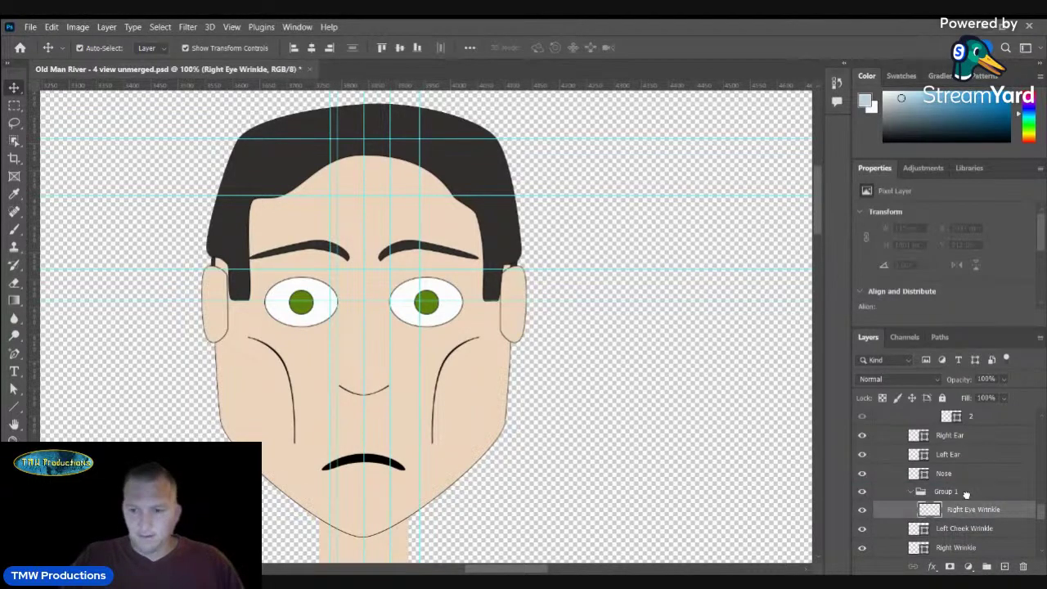
left_click(964, 492)
key("h")
double_click(964, 491)
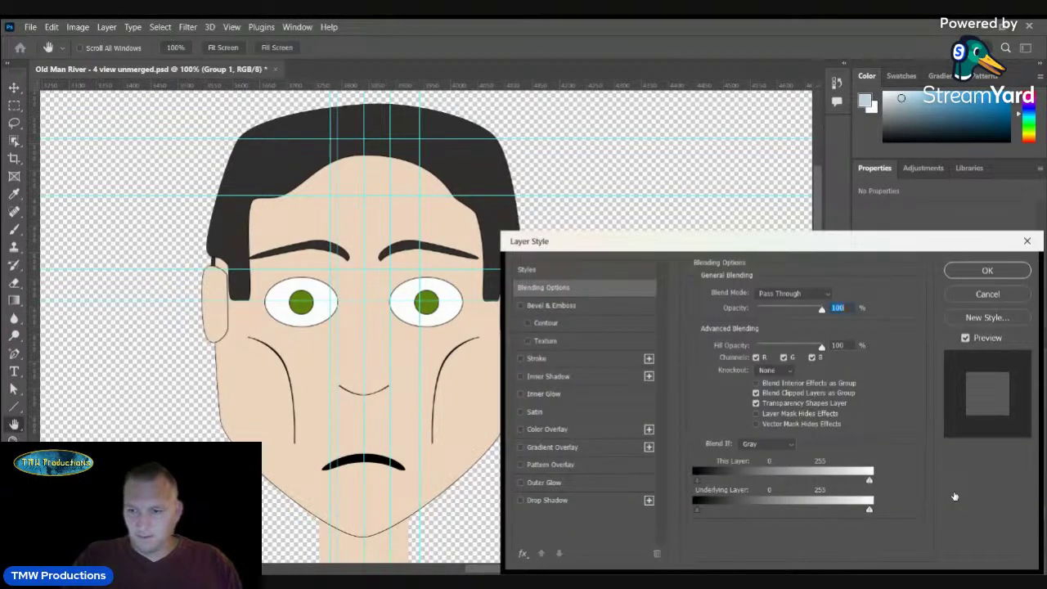
key("Escape")
key("v")
- Rename the new layer group to Wrinkjle
double_click(959, 490)
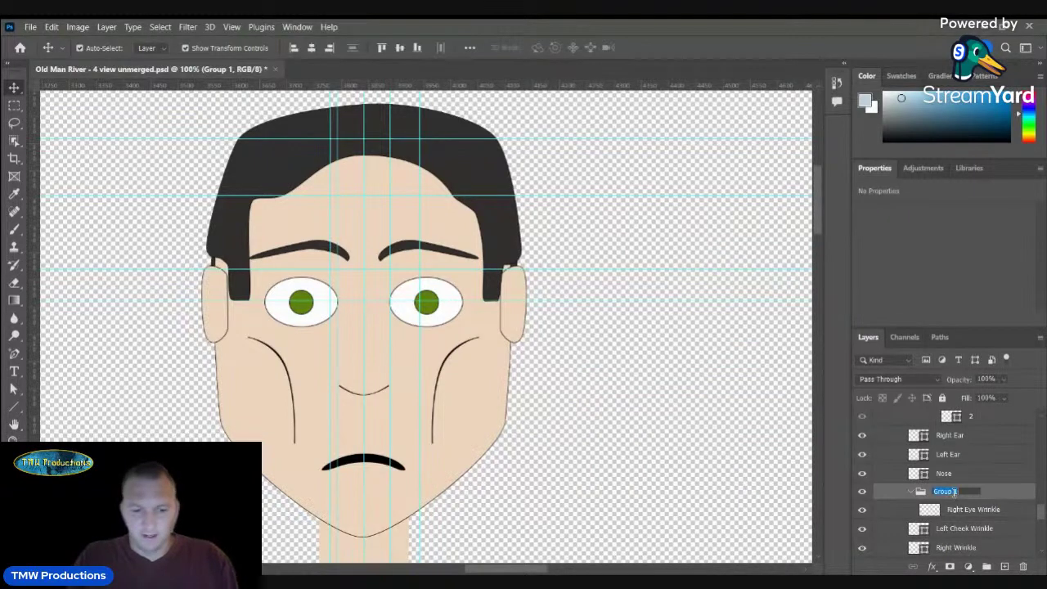
type("Wrinkle")
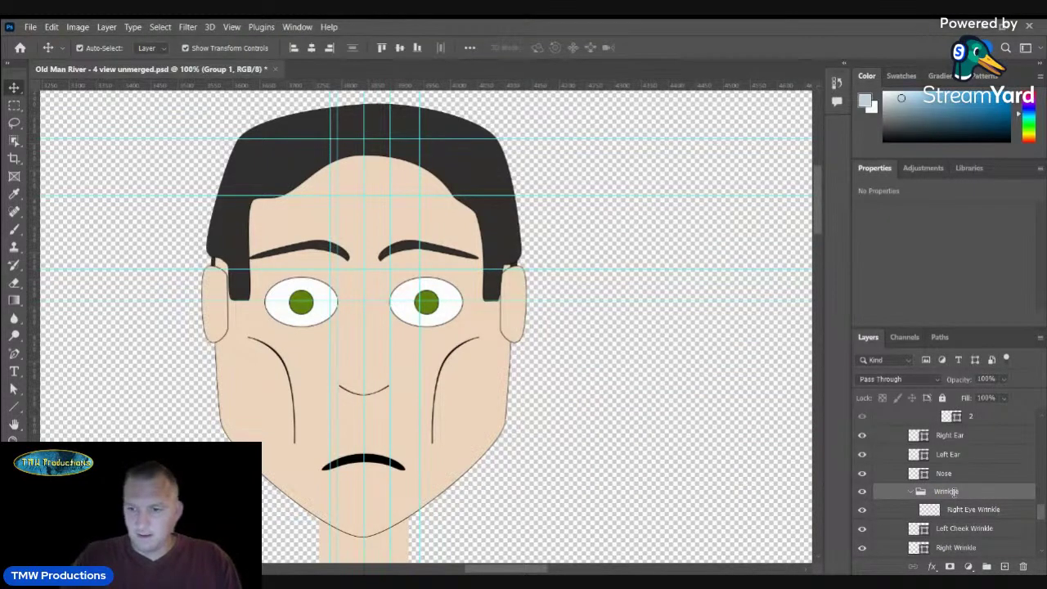
key("Return")
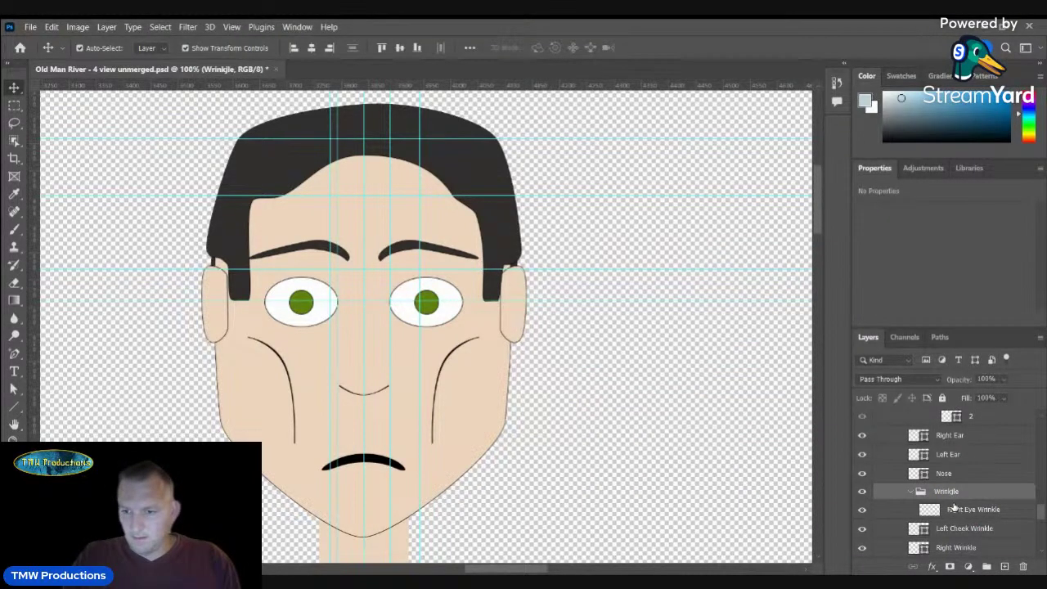
- Move the Left Cheek Wrinkle and Right Wrinkle layers into the wrinkle group and select the group
left_click(958, 528)
left_click_drag(958, 528, 972, 528)
left_click(947, 491)
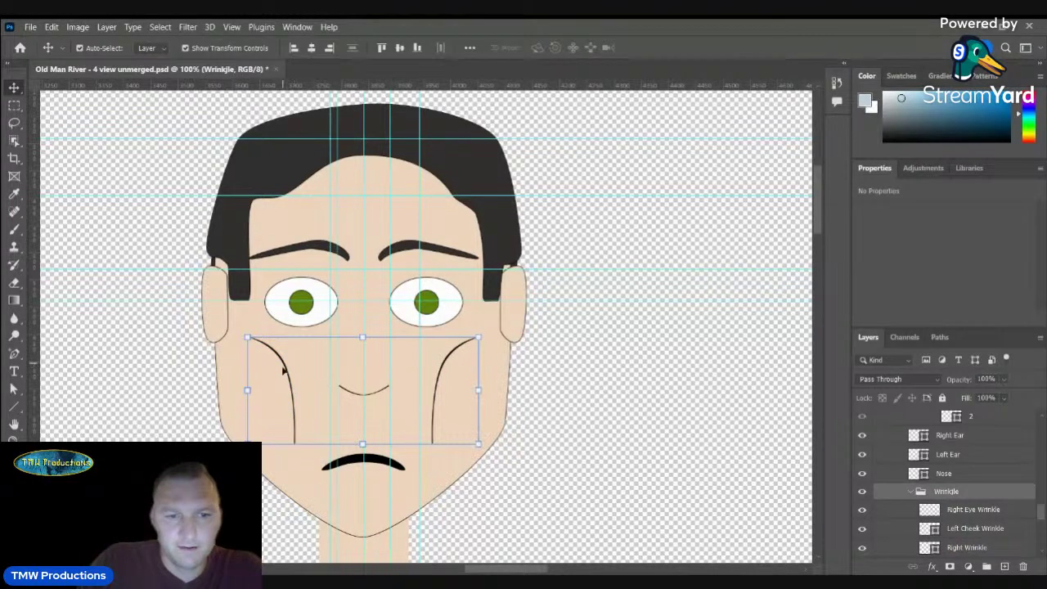
- Hide the front Hair layer to expose the whole face and collapse the +Left Eye group
left_click(981, 510)
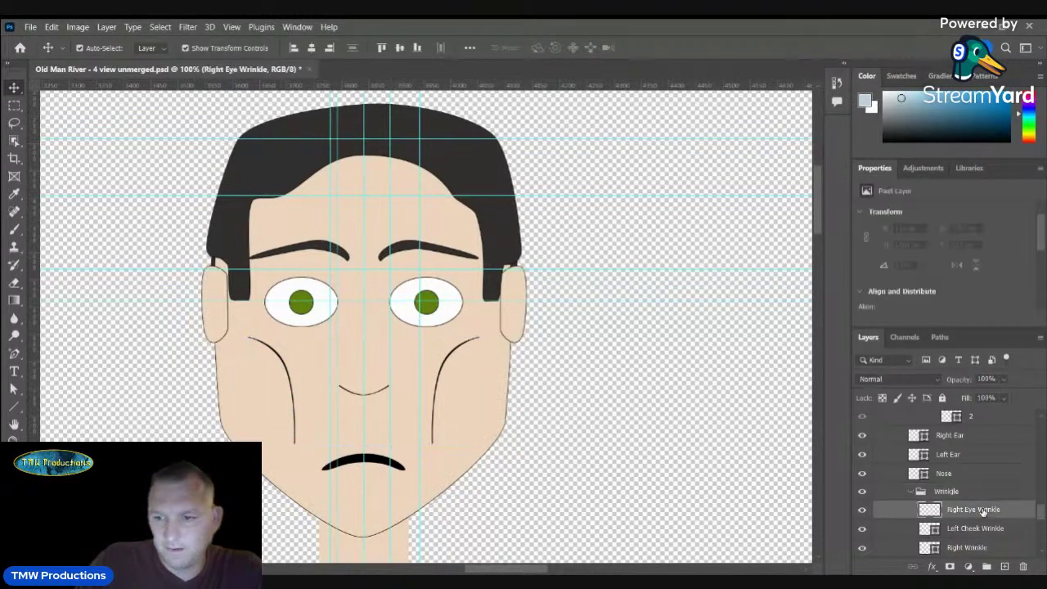
left_click(16, 406)
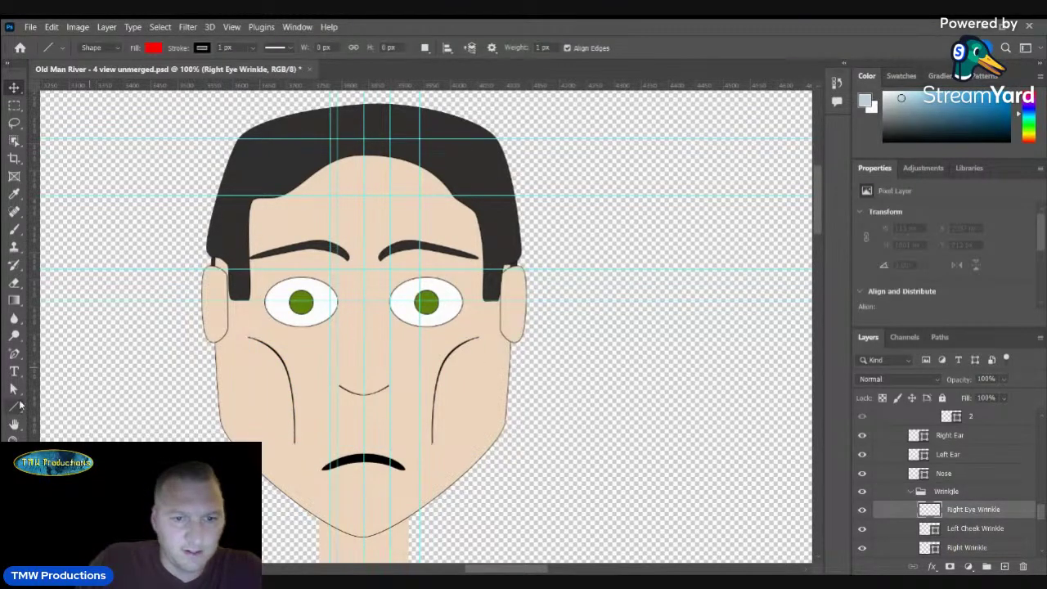
left_click(13, 89)
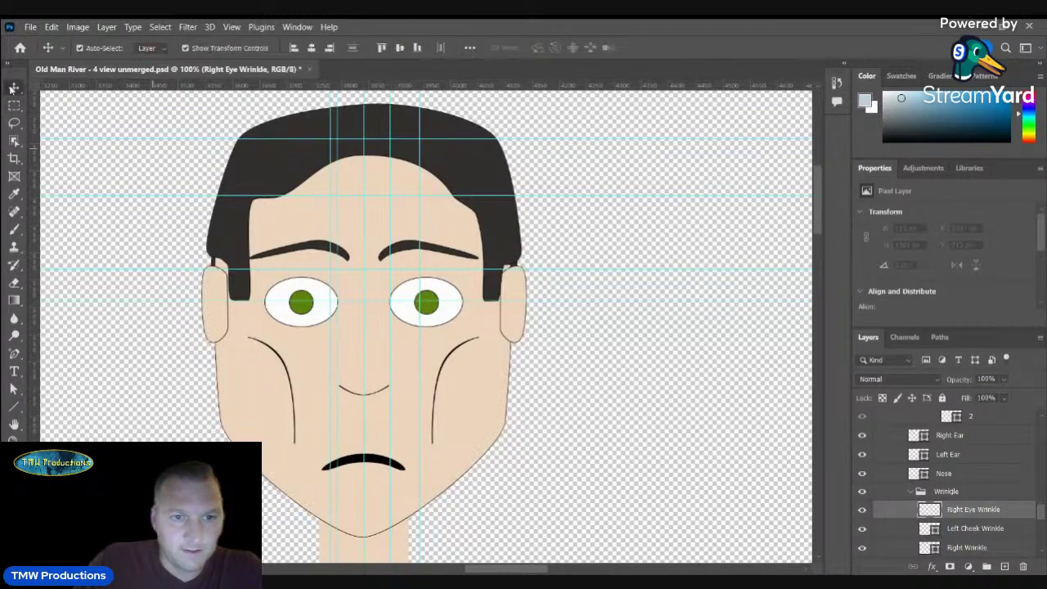
left_click(235, 213)
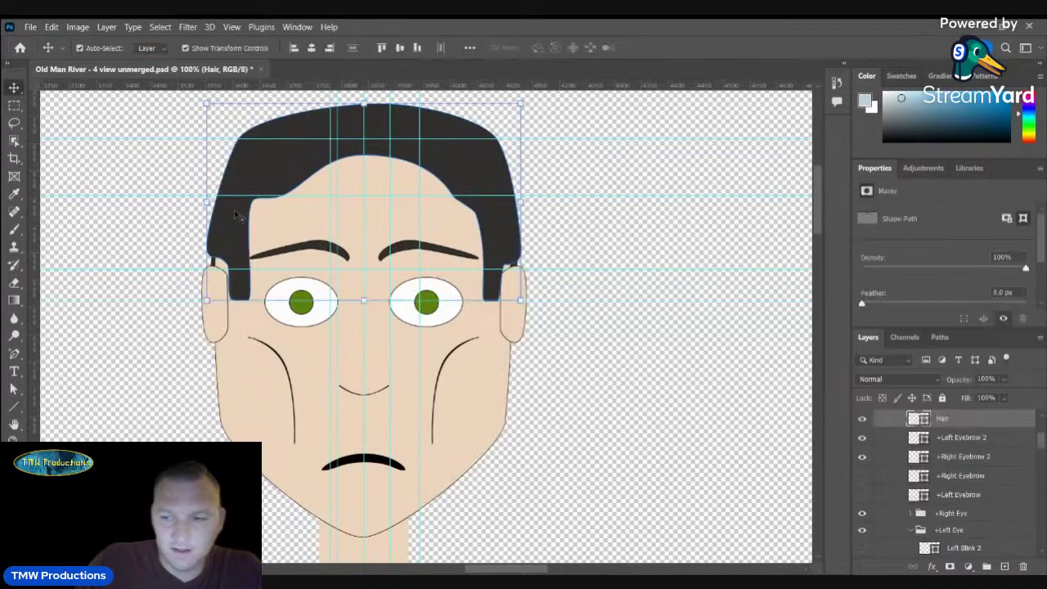
left_click(863, 420)
scroll(968, 484, "down", 4)
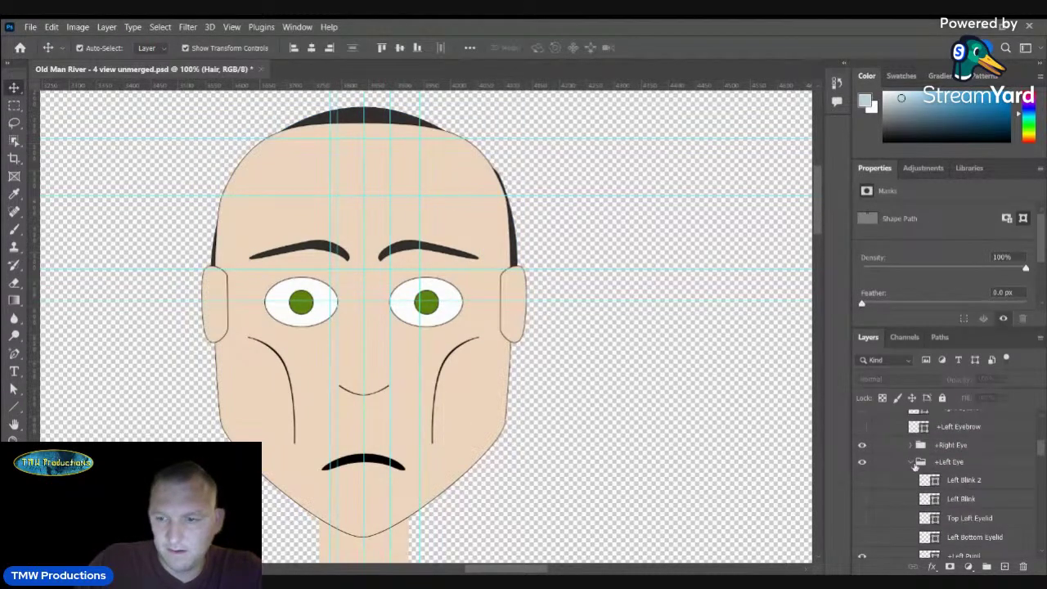
left_click(912, 461)
- On the Right Eye Wrinkle layer, draw a horizontal line about 31 px long beside the right eye's outer corner
scroll(937, 472, "down", 3)
scroll(941, 468, "down", 6)
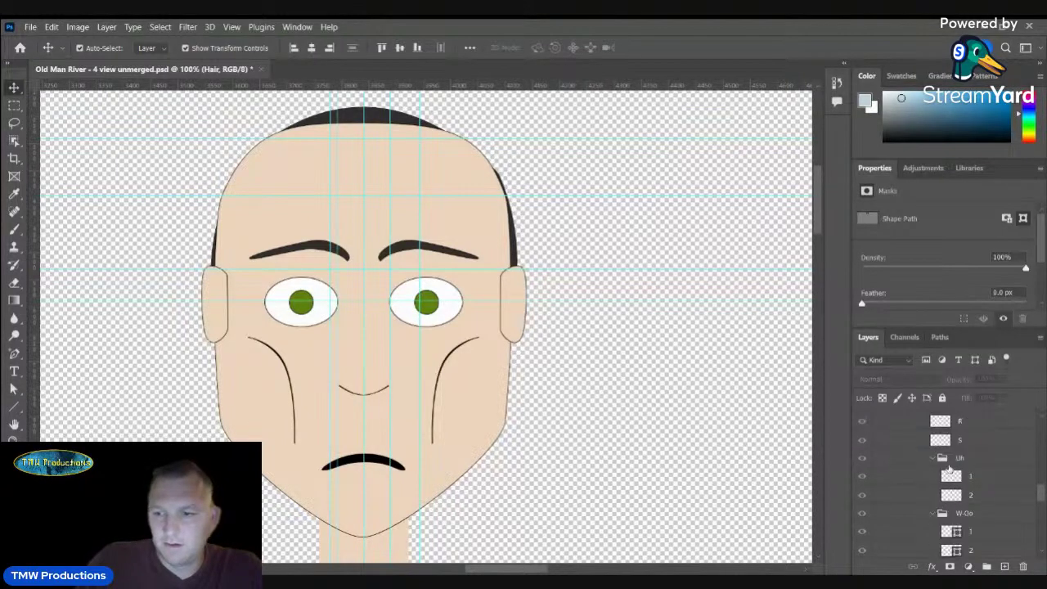
left_click(964, 474)
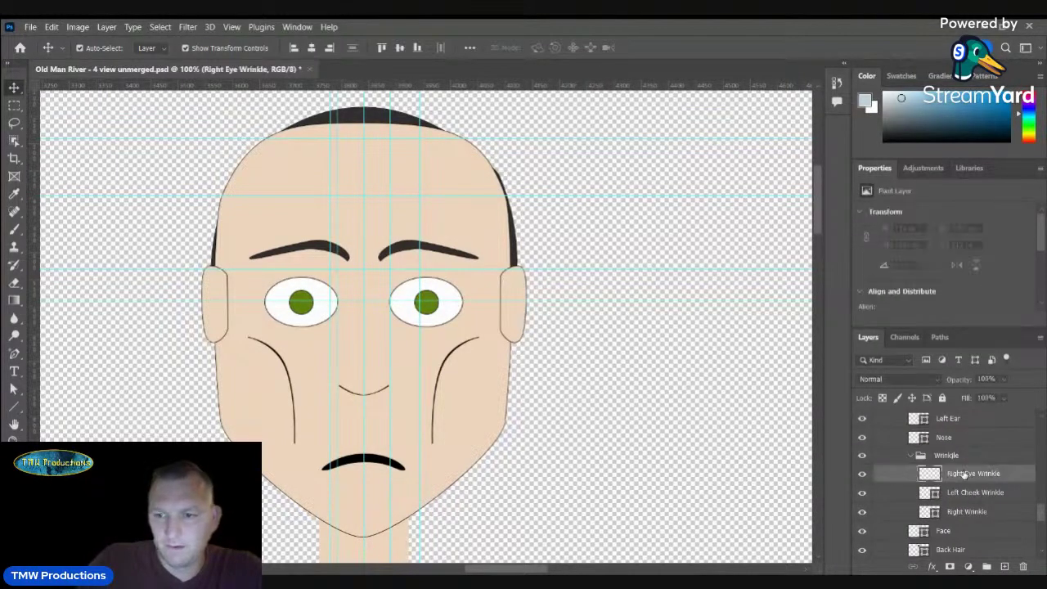
left_click(14, 407)
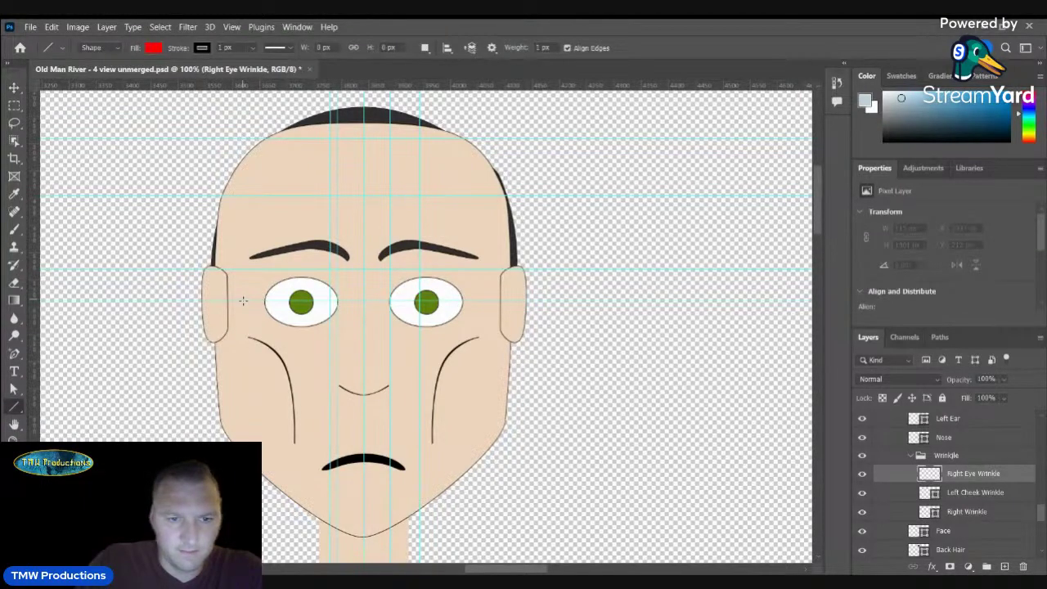
mouse_move(243, 301)
left_mouse_down()
mouse_move(273, 301)
mouse_move(262, 302)
left_mouse_up()
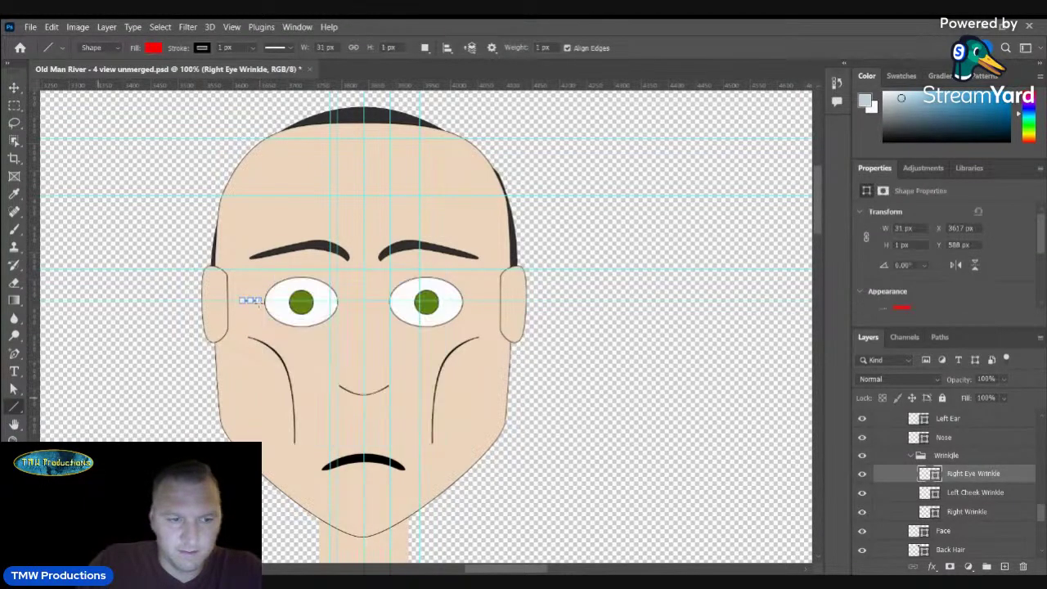
- Duplicate the Right Eye Wrinkle layer as Right Eye Wrinkle top
key("z")
left_click(317, 283)
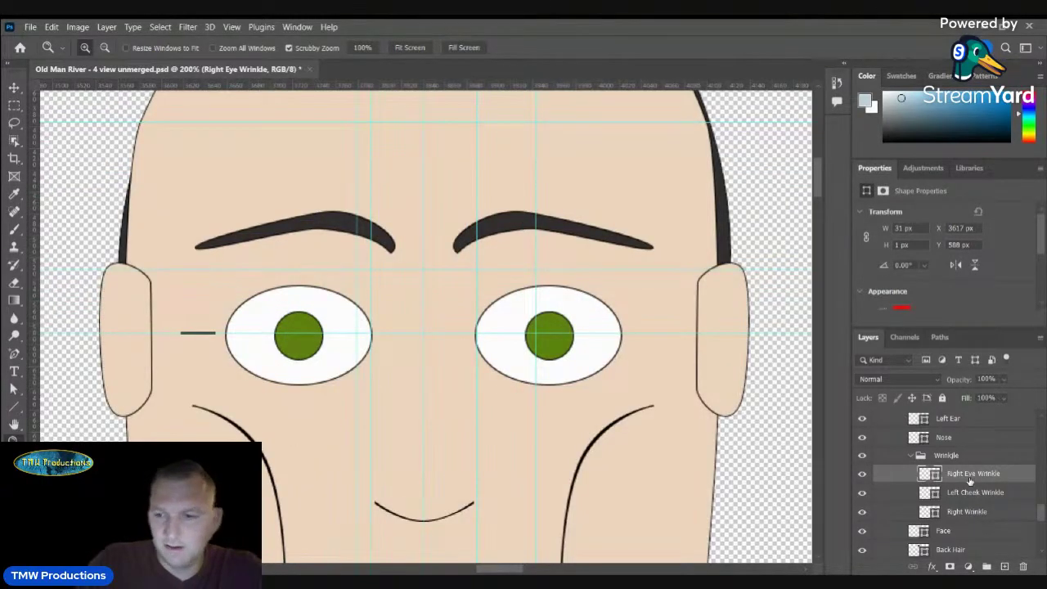
left_click(916, 176)
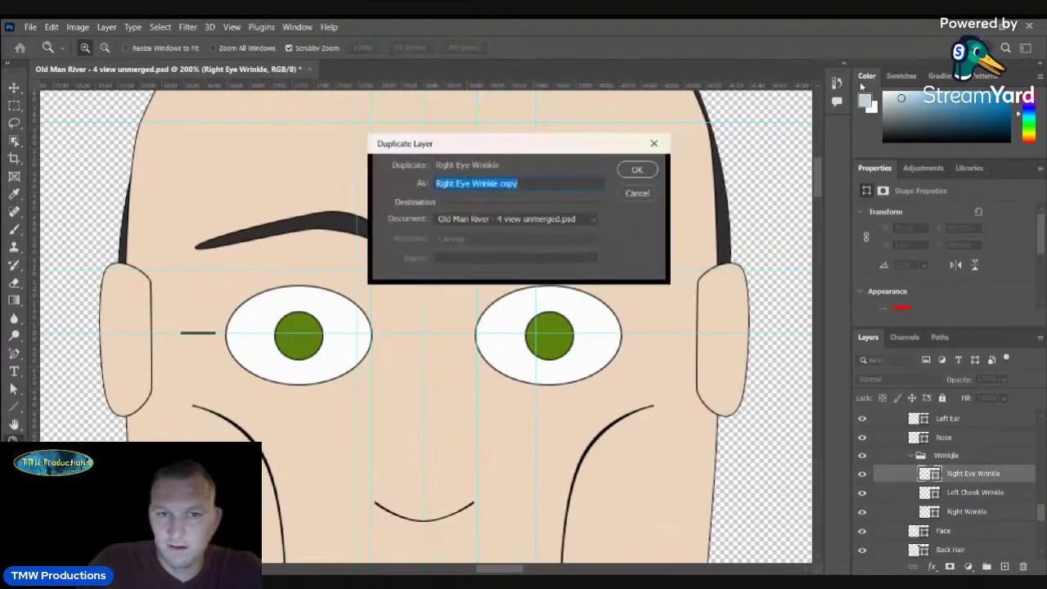
left_click(560, 180)
key("BackSpace")
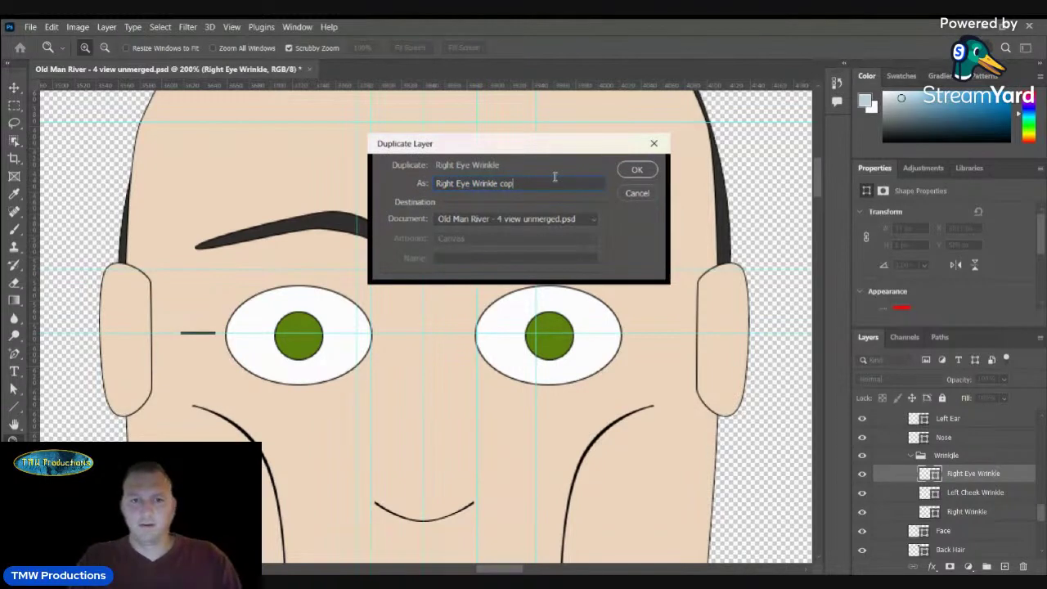
key("BackSpace")
key("BackSpace")
key("BackSpace")
type("2")
key("Return")
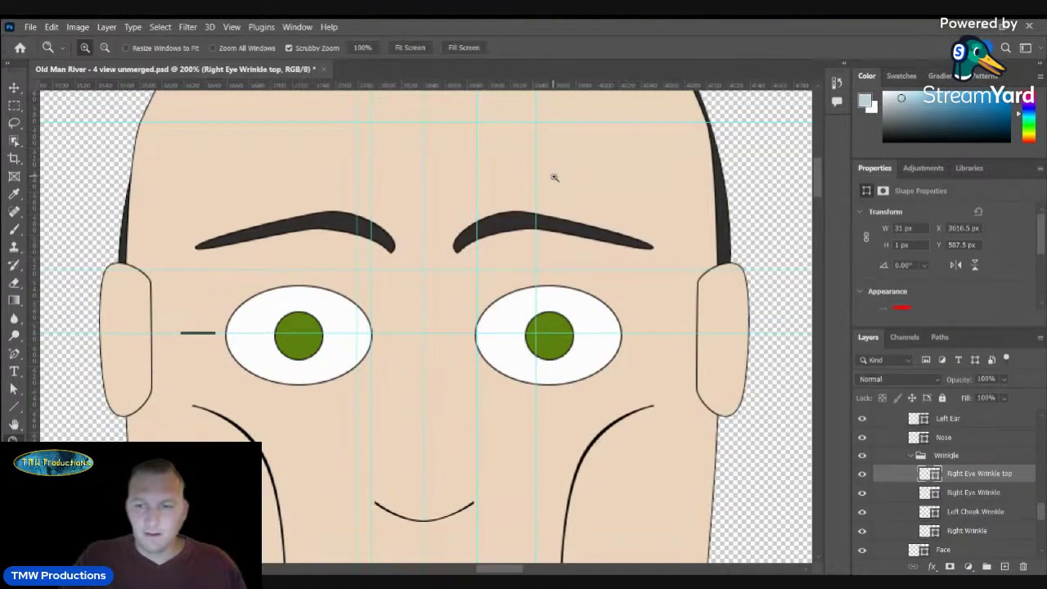
- Rotate the Right Eye Wrinkle top line by 35 degrees and apply the transform
left_click(15, 86)
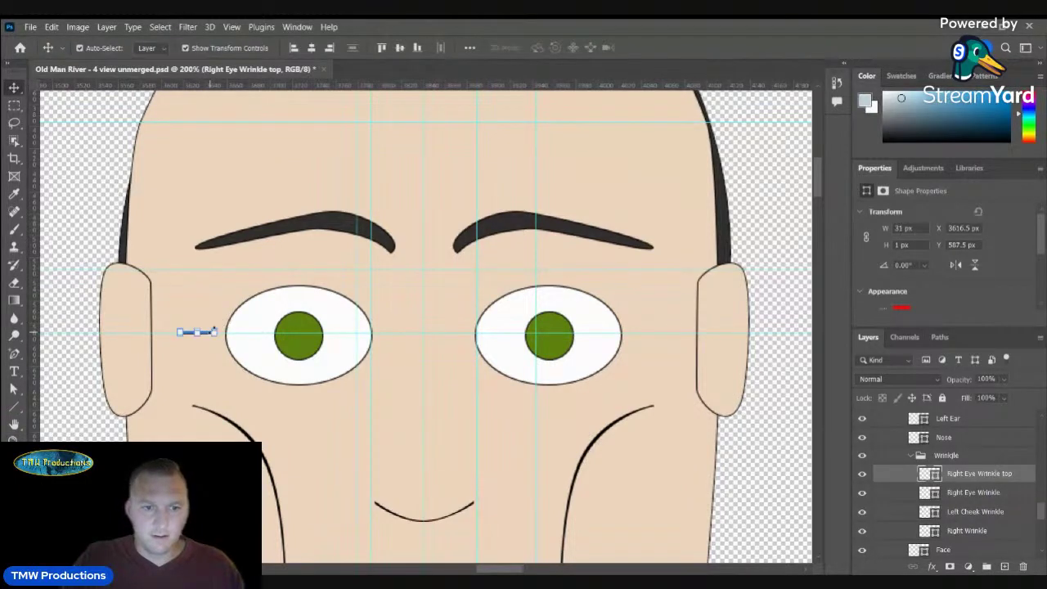
key("ctrl+t")
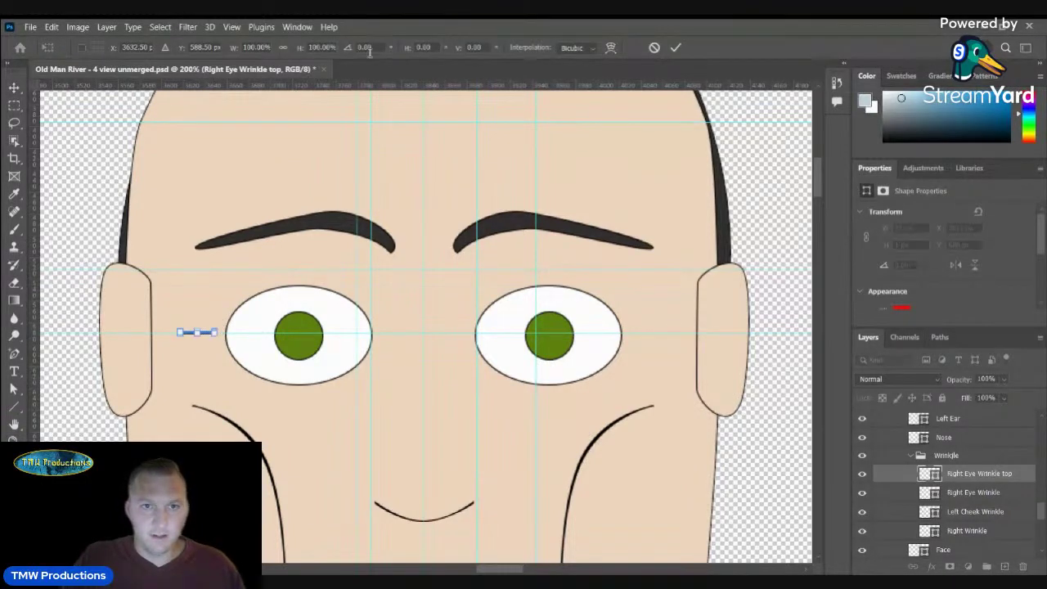
left_click(366, 47)
type("3")
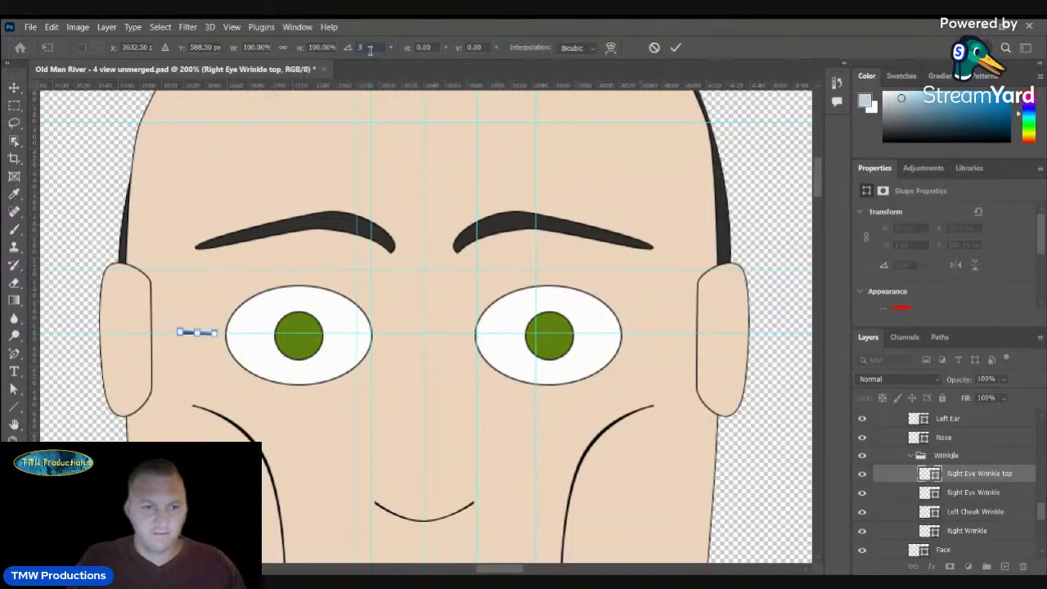
type("5")
key("Return")
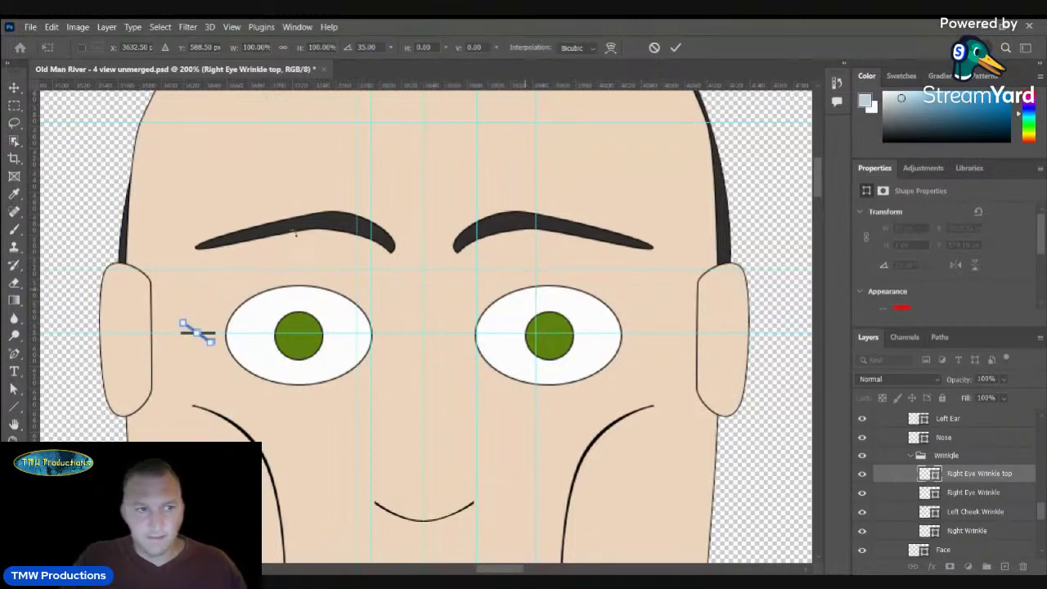
left_click(14, 87)
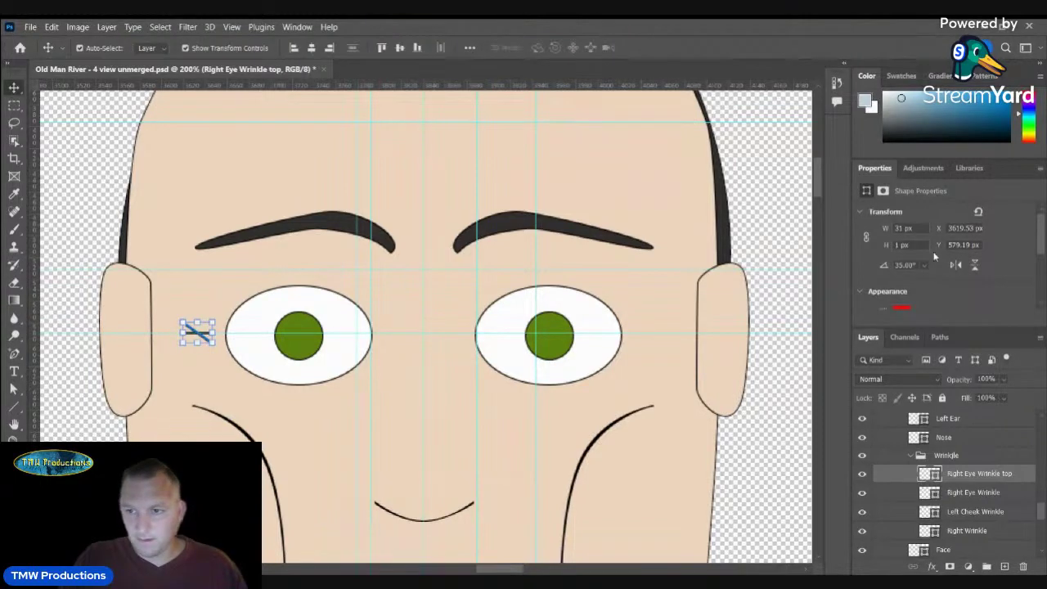
- Raise the Right Eye Wrinkle top line to Y 558.19 px and duplicate the Right Eye Wrinkle layer as "Right Bottom eye wrinkle"
mouse_move(939, 246)
left_mouse_down()
mouse_move(894, 248)
mouse_move(923, 249)
left_mouse_up()
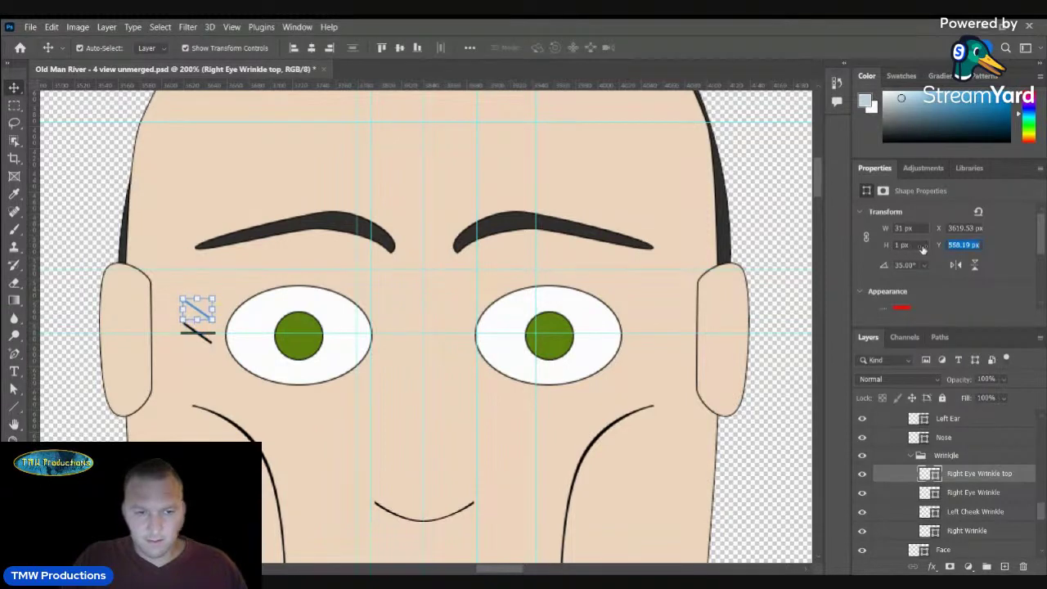
left_click(981, 494)
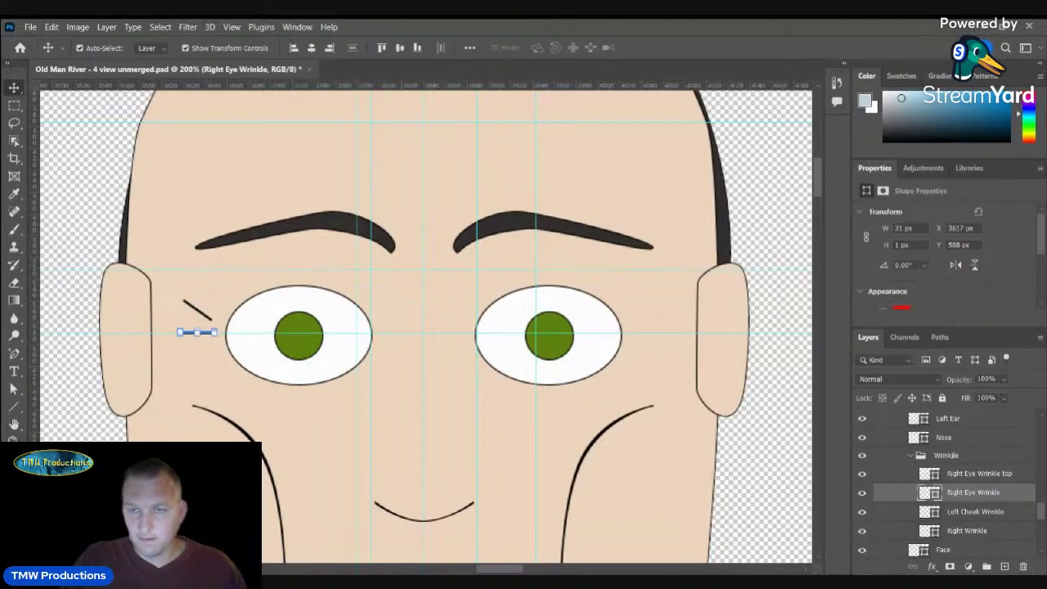
left_click(826, 164)
type("Right Bo")
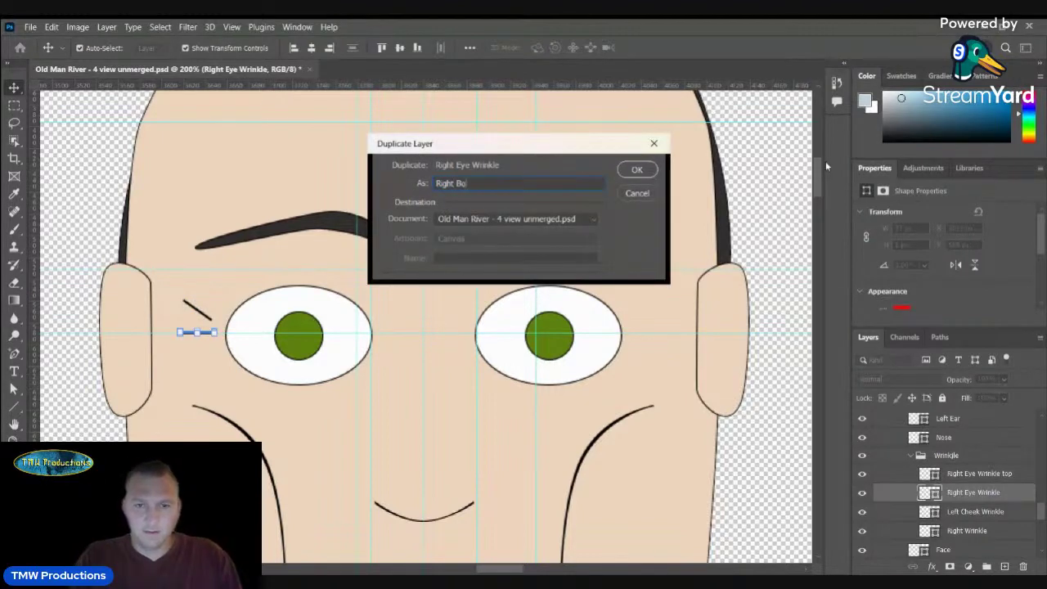
type("ttom eye wrinkle")
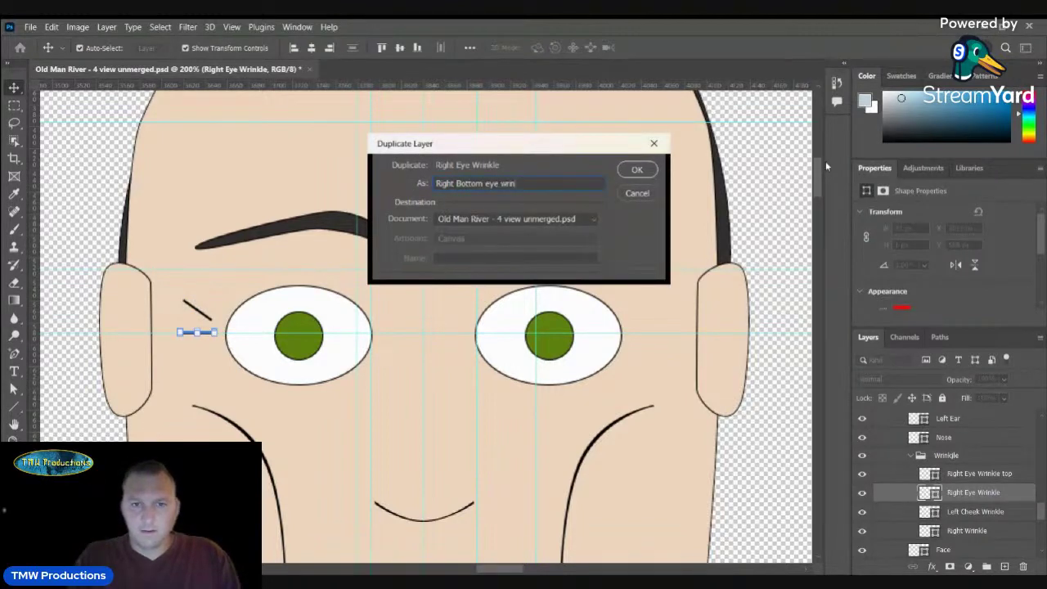
key("Return")
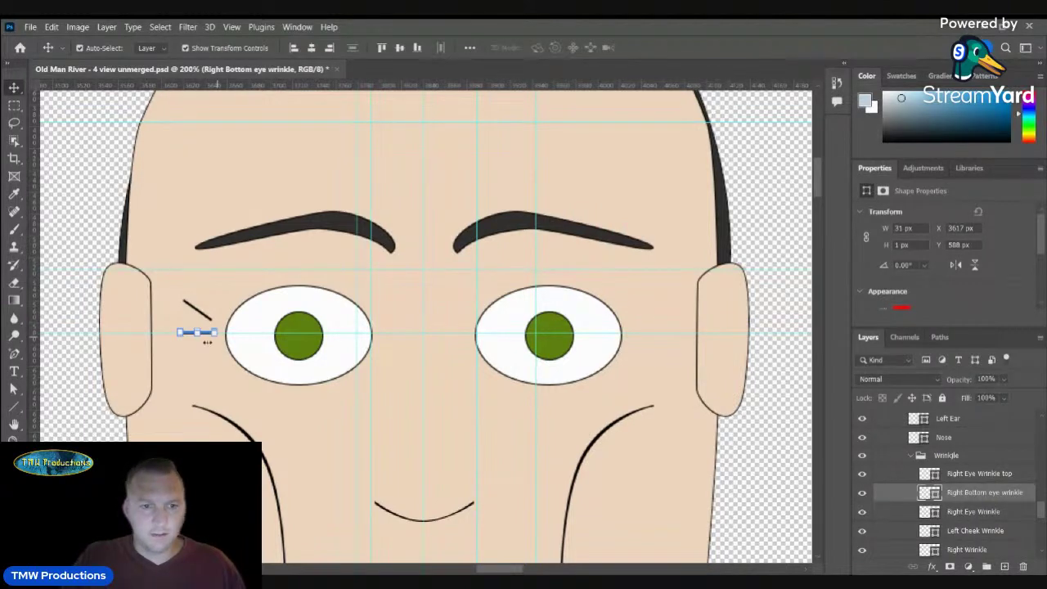
- Rotate the Right Bottom eye wrinkle line by -35° and lower it to Y 603.19 px, below the horizontal wrinkle
key("ctrl+t")
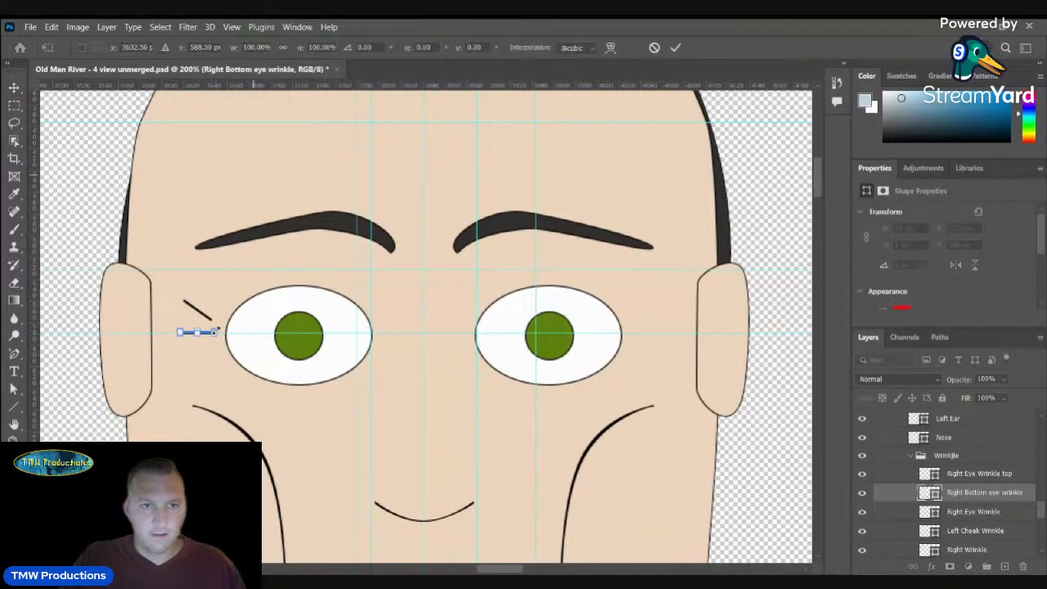
left_click(370, 47)
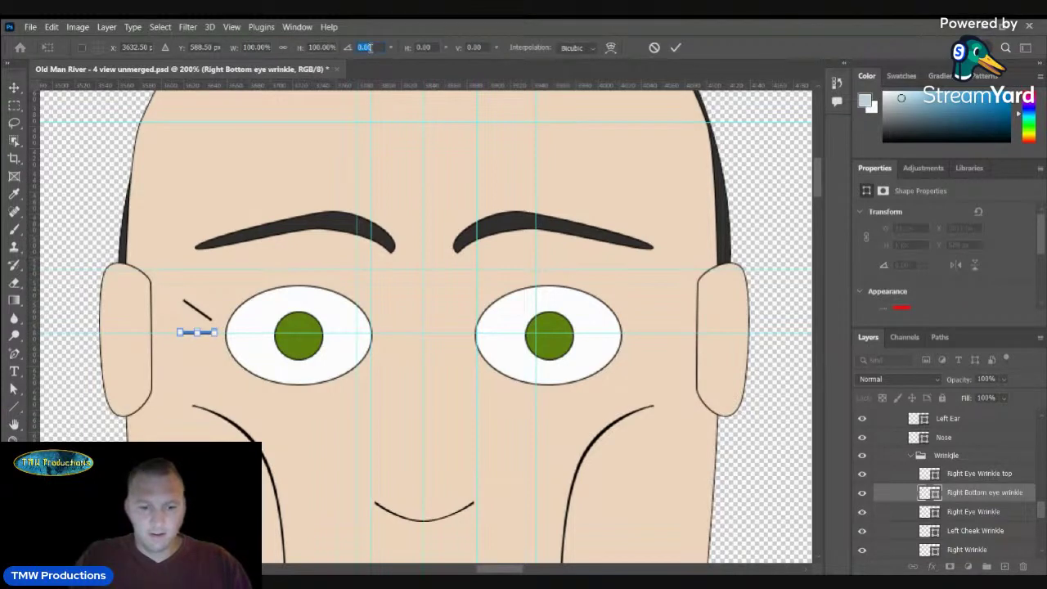
type("-35")
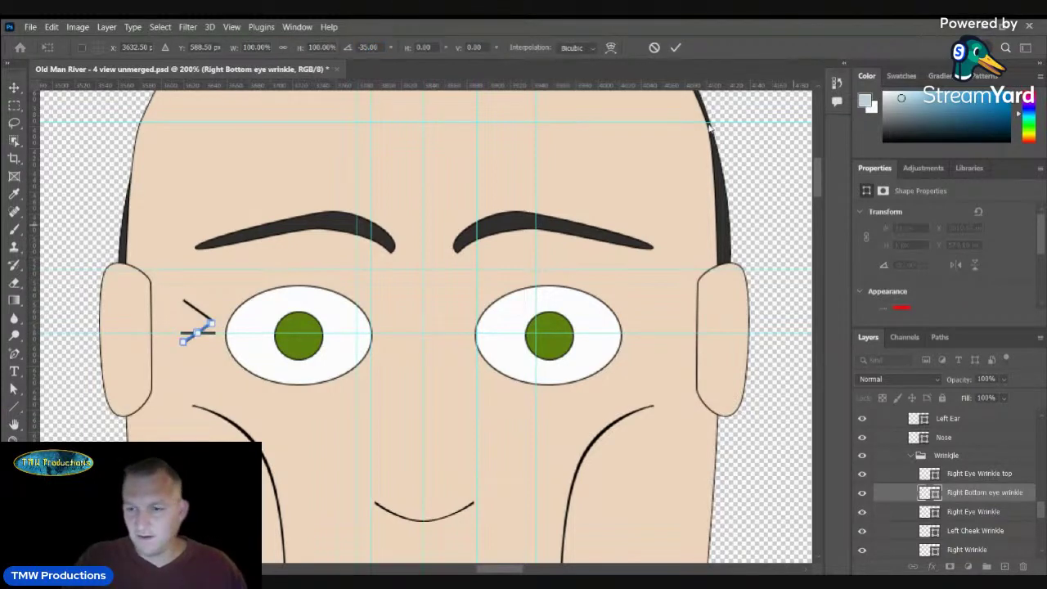
left_click(14, 88)
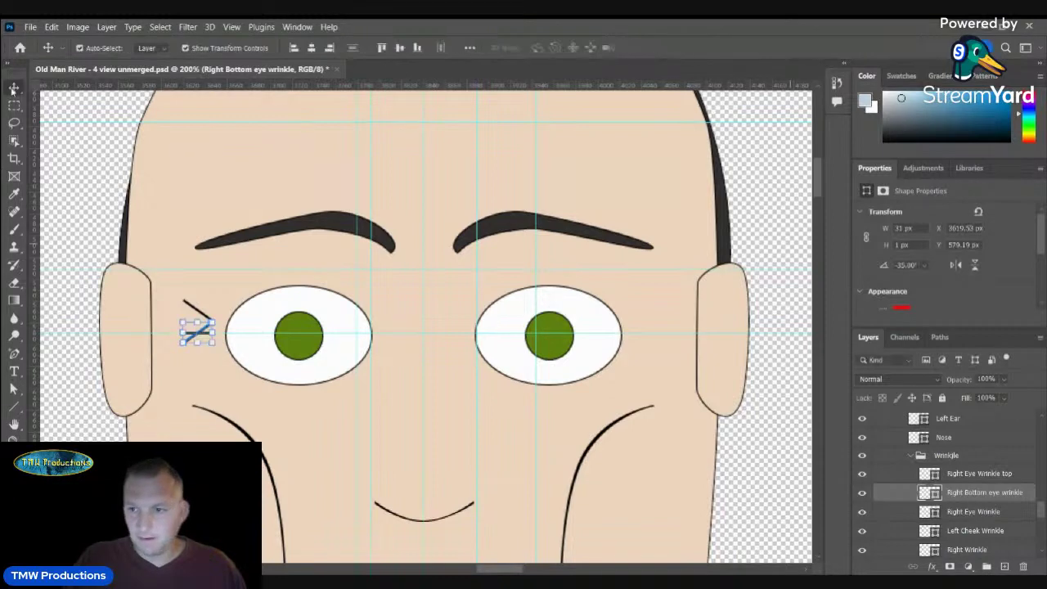
left_click_drag(939, 248, 957, 247)
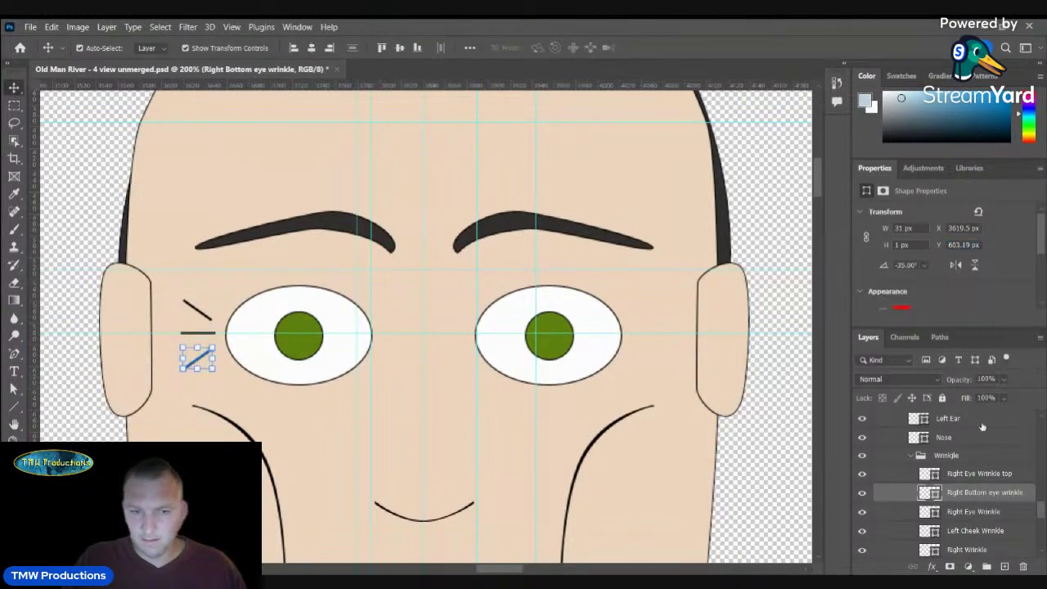
- Examine the three wrinkle lines beside the right eye, both close up and against the whole head
key("z")
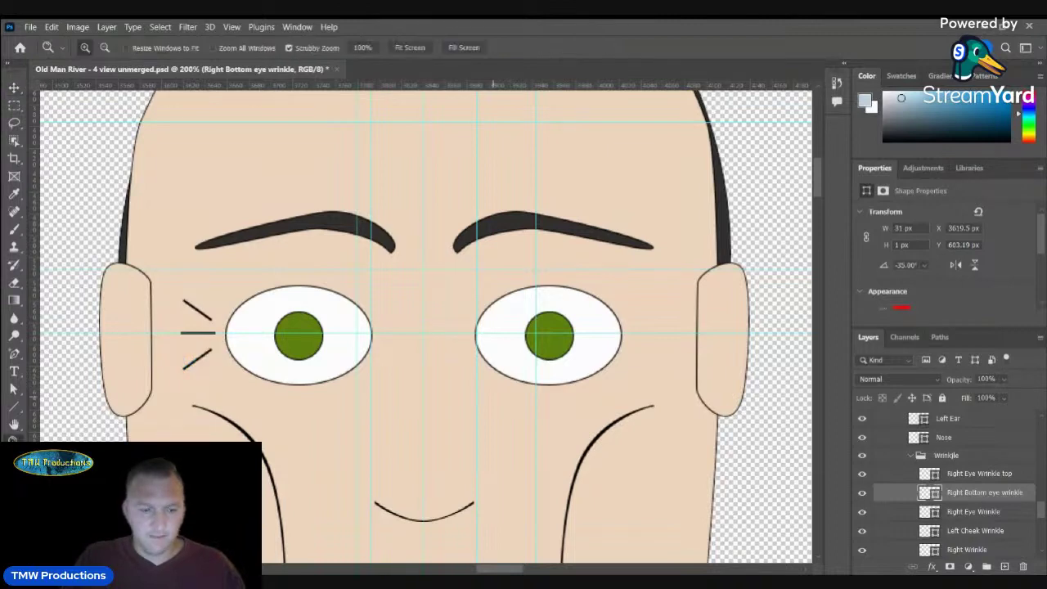
left_click(493, 398, "alt")
left_click(493, 399, "alt")
left_click(493, 398, "alt")
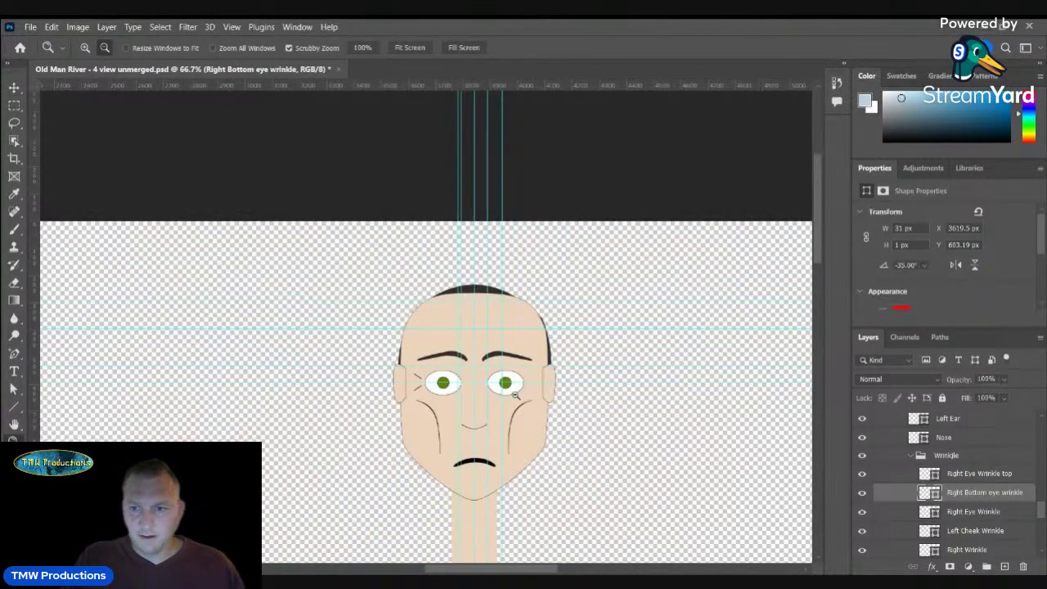
left_click_drag(817, 245, 813, 280)
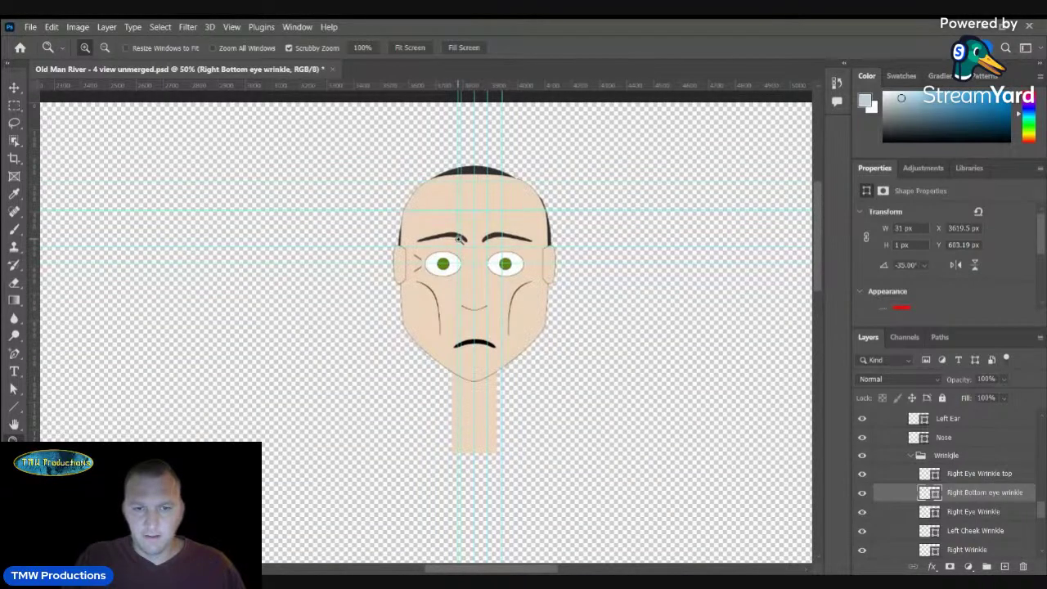
left_click(434, 263)
left_click(434, 263)
left_click(435, 263)
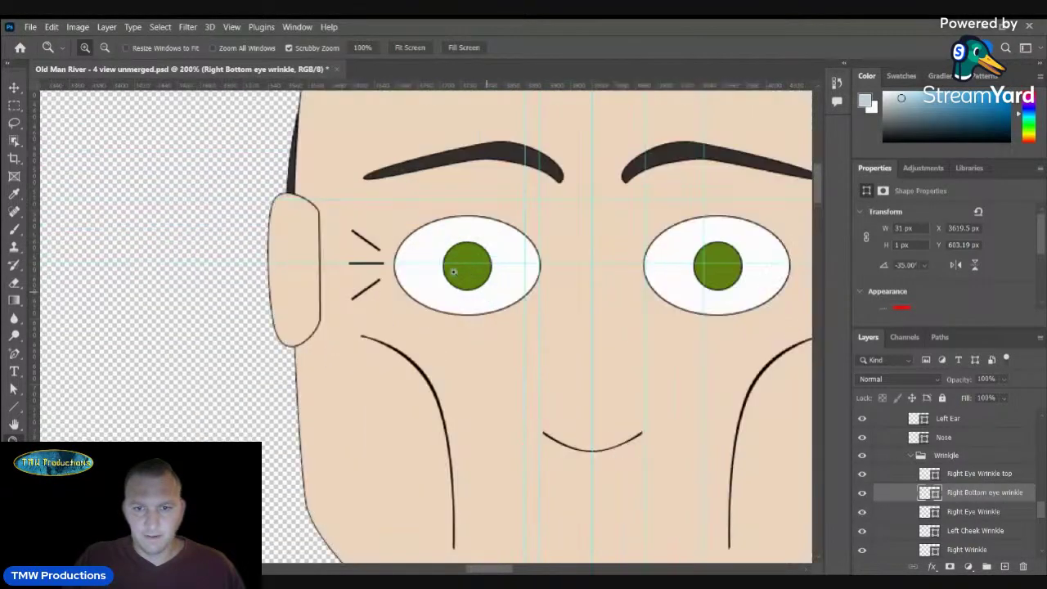
left_click(617, 306, "alt")
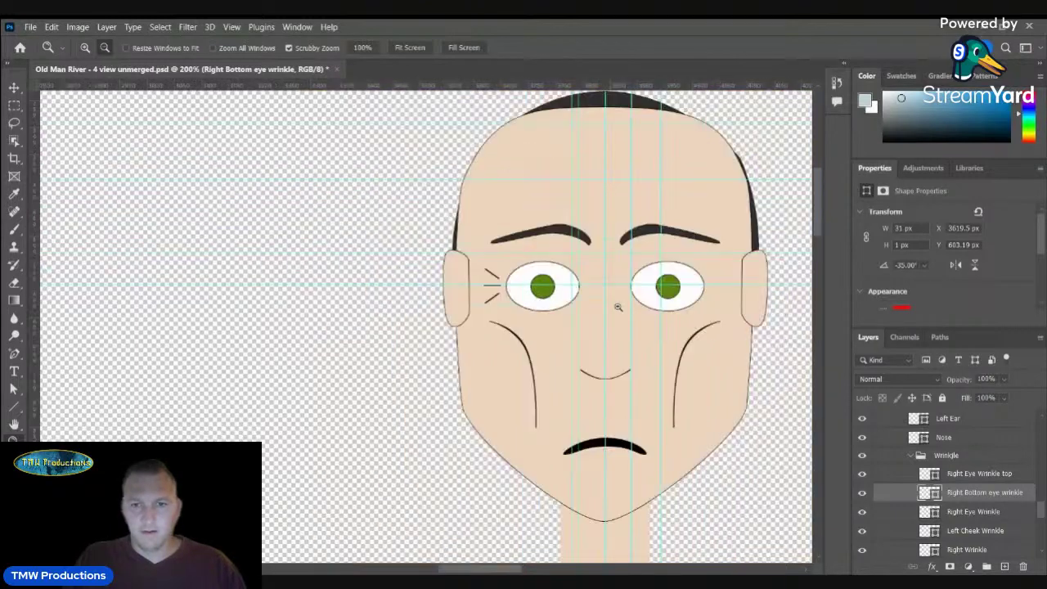
left_click(618, 307, "alt")
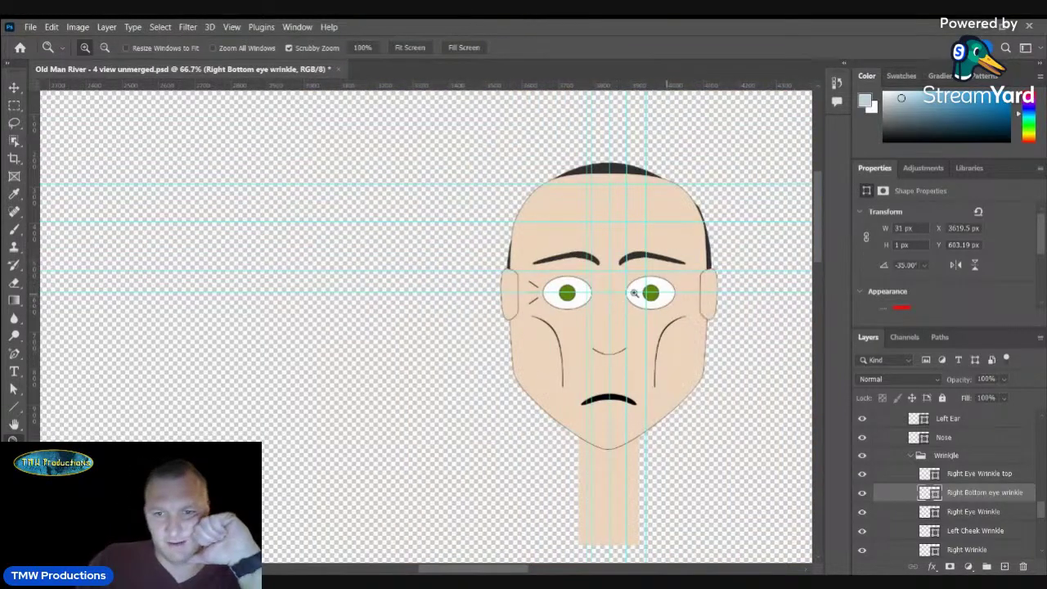
- Make the Hair layer in the +Frontal head group visible
scroll(961, 465, "up", 2)
scroll(961, 464, "up", 4)
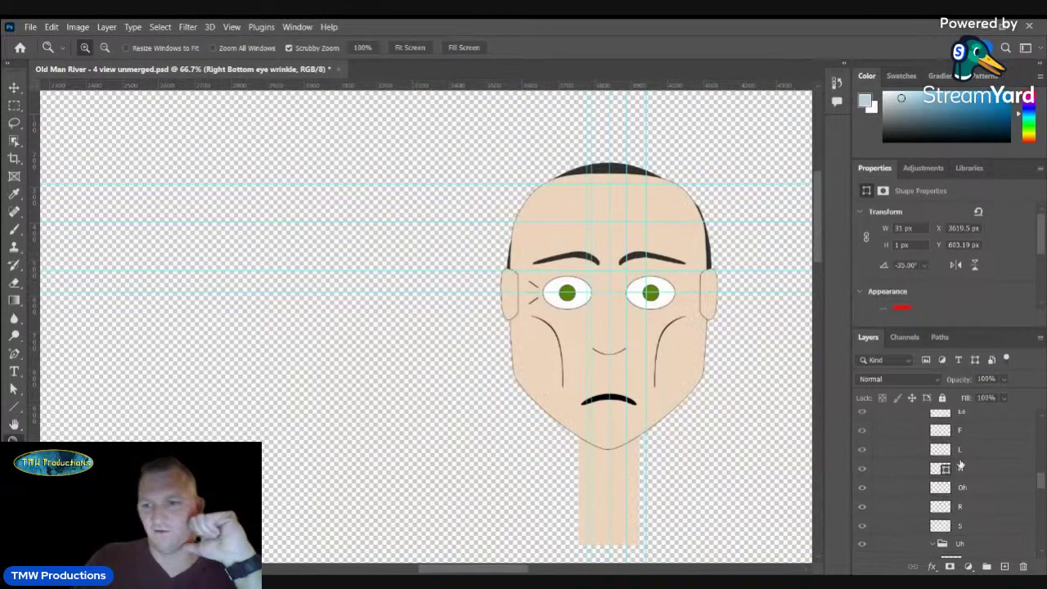
scroll(953, 465, "up", 5)
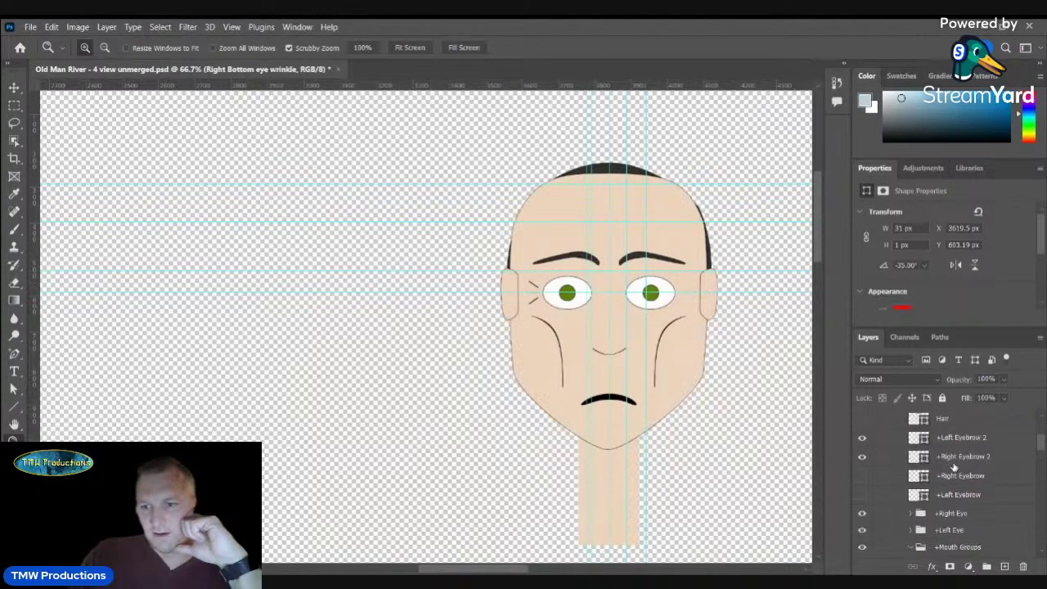
left_click(862, 504)
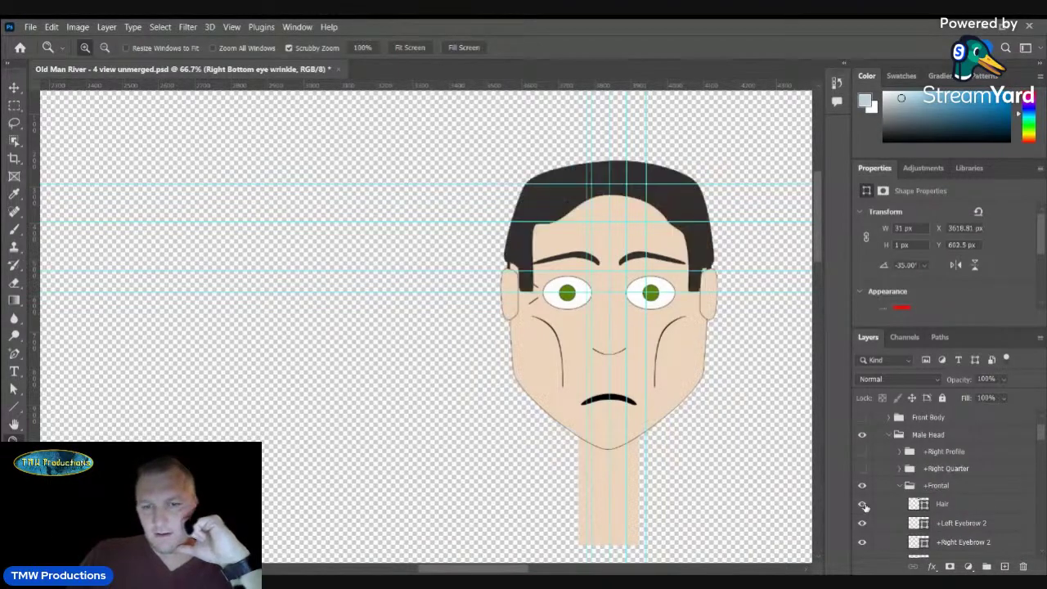
- Hide the +Right Eyebrow 2 layer and show the +Right Eyebrow layer in its place
left_click(661, 253)
left_click(660, 255)
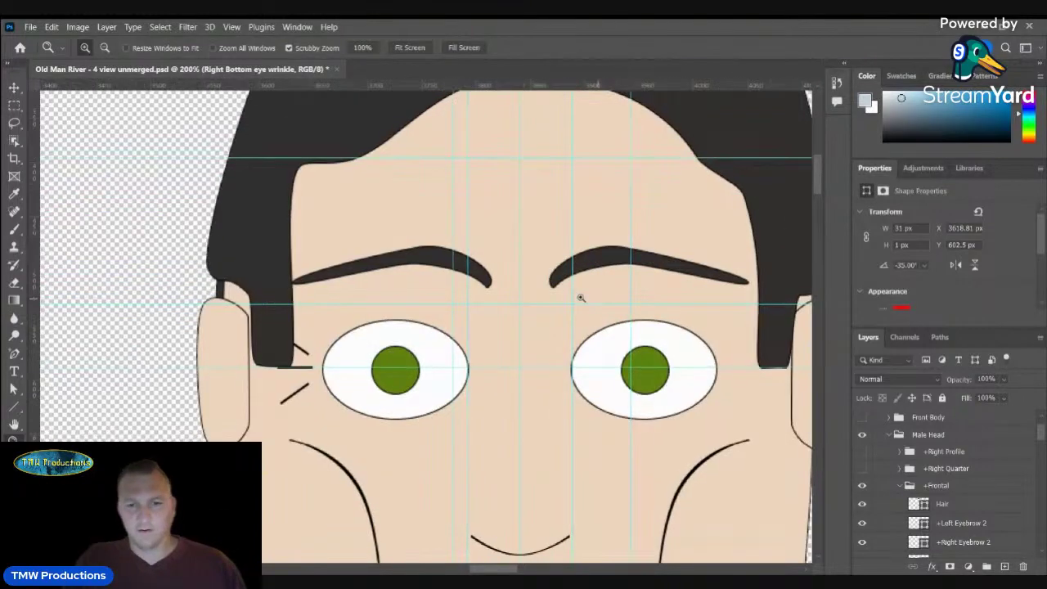
left_click(581, 298, "alt")
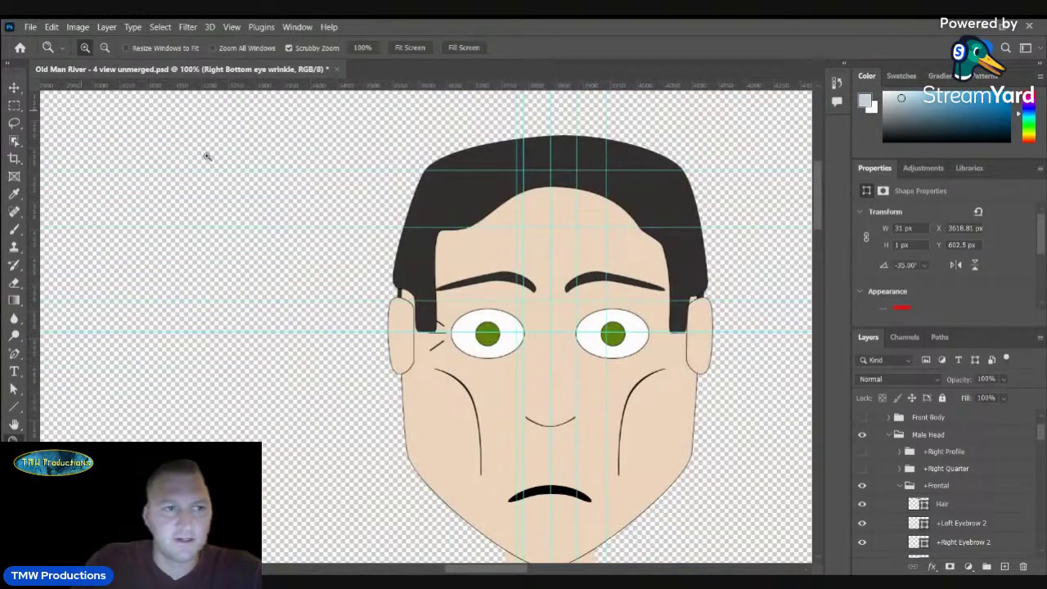
left_click(14, 88)
left_click(514, 282)
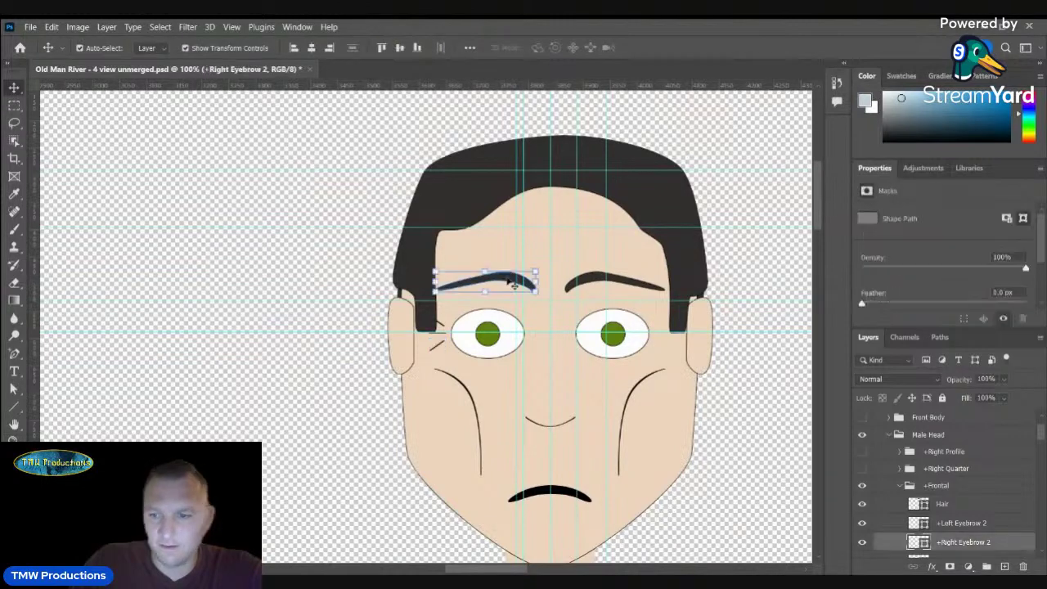
scroll(946, 460, "down", 1)
left_click(862, 508)
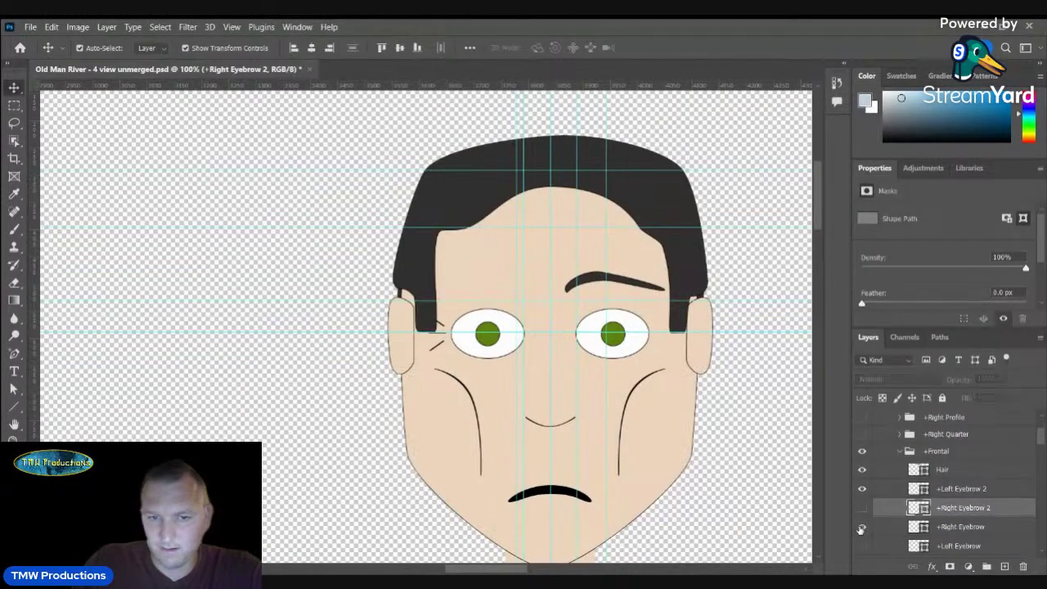
left_click(861, 527)
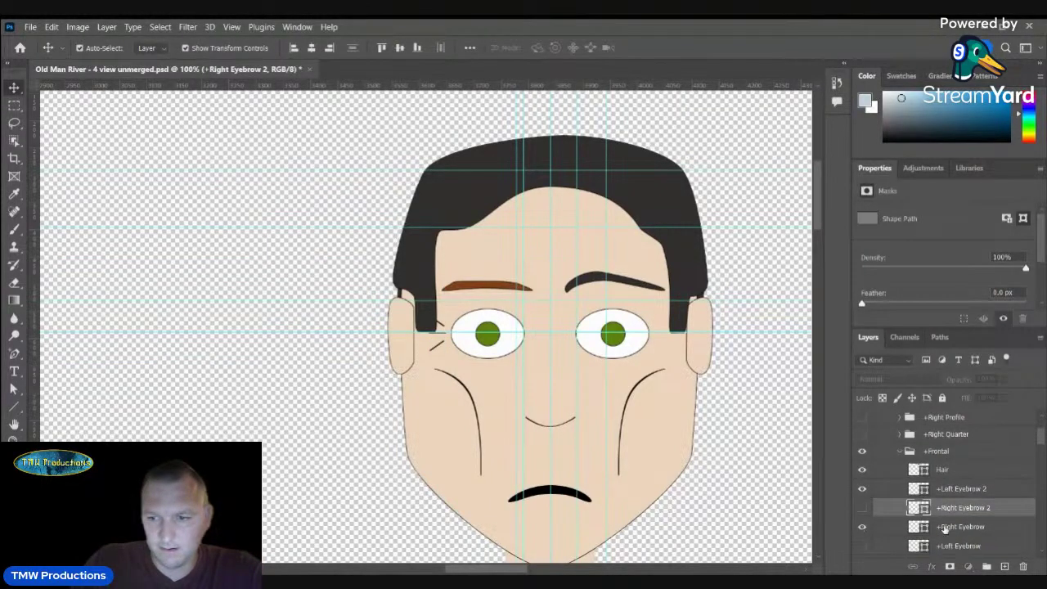
- Recolour the +Right Eyebrow shape's fill to the recently used dark grey and deselect it
left_click(966, 527)
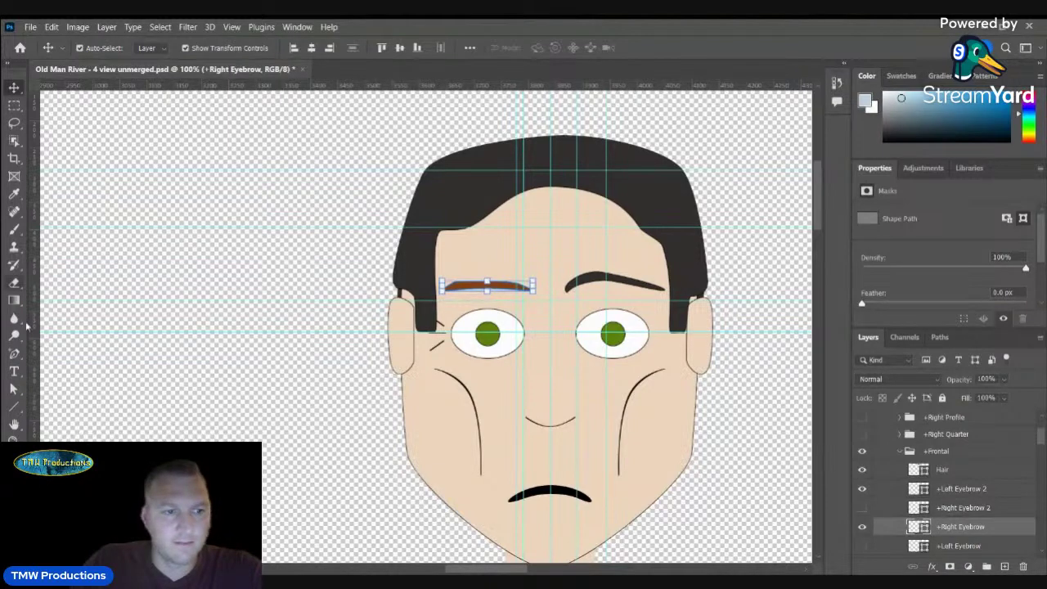
key("a")
left_click(122, 119)
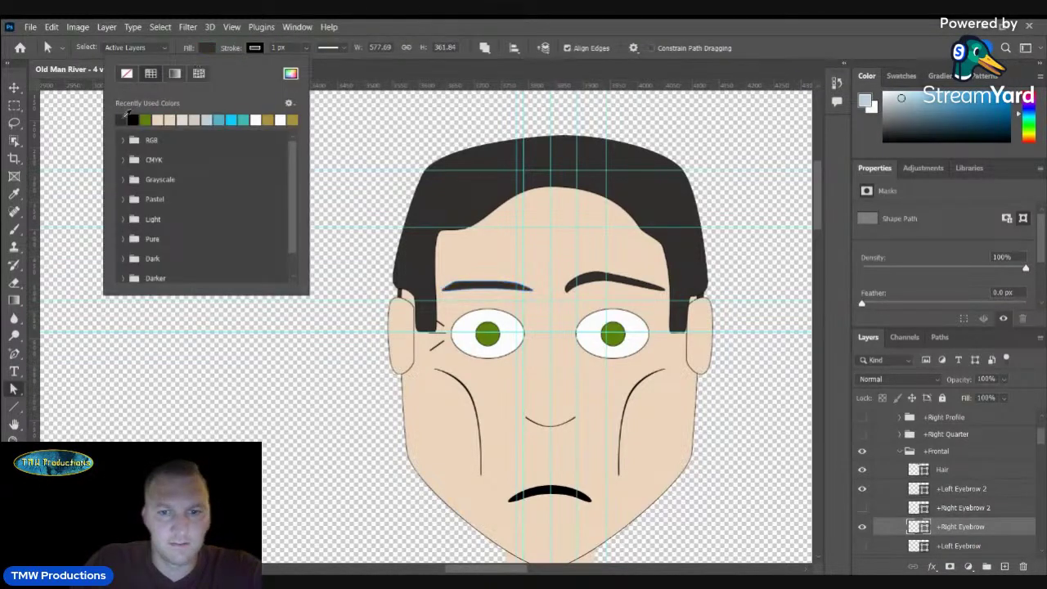
left_click(14, 87)
left_click(115, 165)
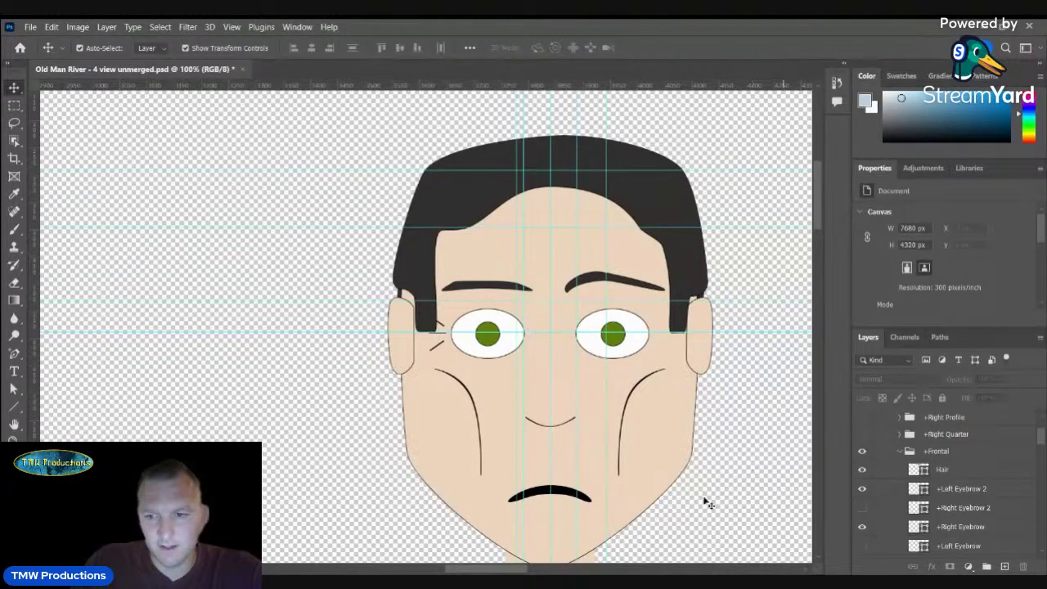
- Show +Right Eyebrow 2 again instead of +Right Eyebrow and narrow it from both ends so it clears the sideburn
left_click(862, 527)
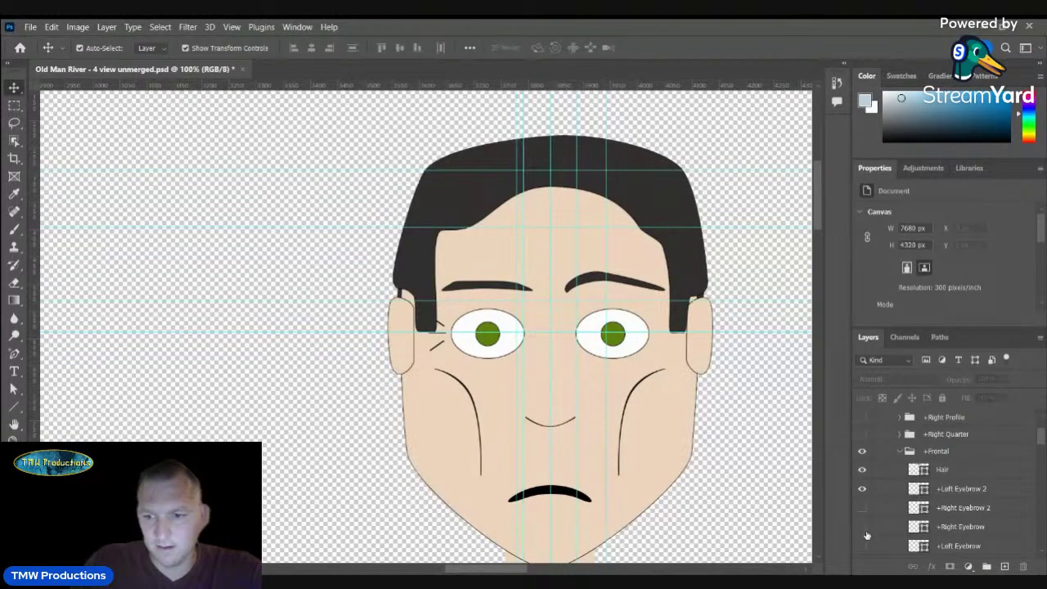
left_click(862, 507)
left_click(888, 508)
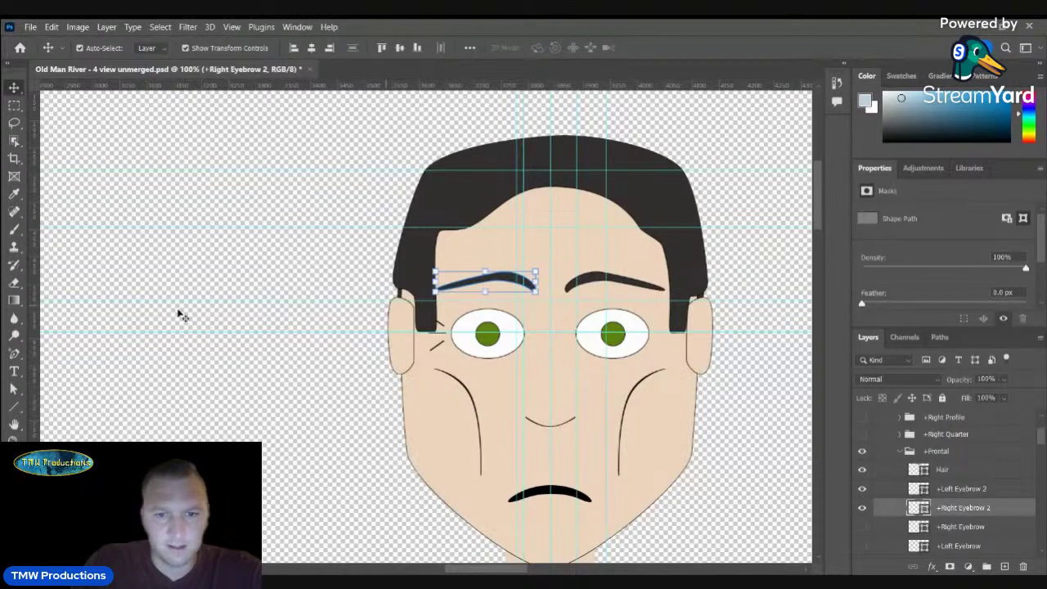
left_click_drag(434, 281, 503, 282)
left_click(18, 87)
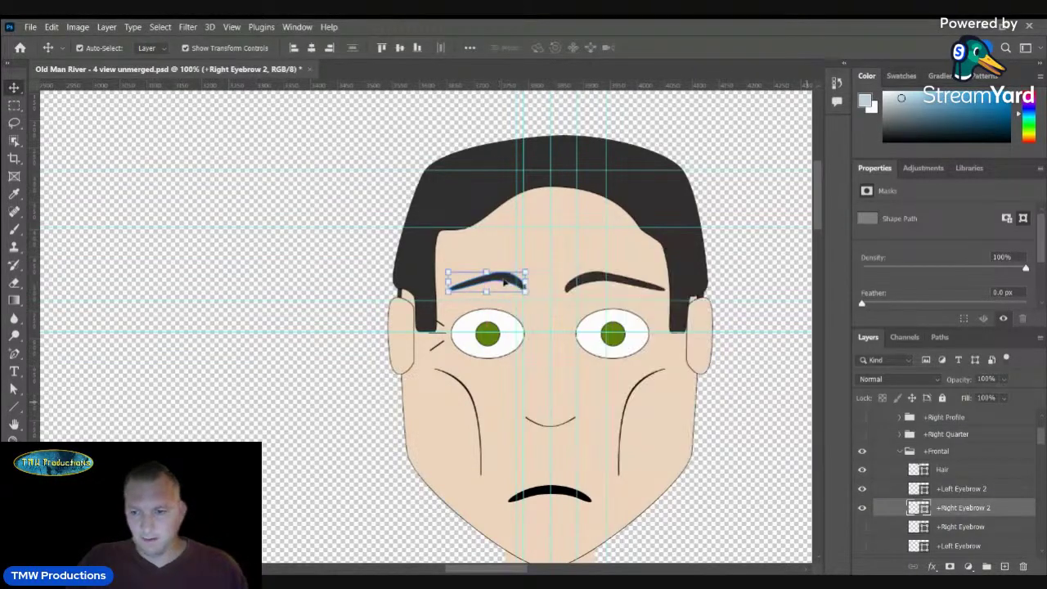
- Delete the +Left Eyebrow 2 layer
left_click(959, 471)
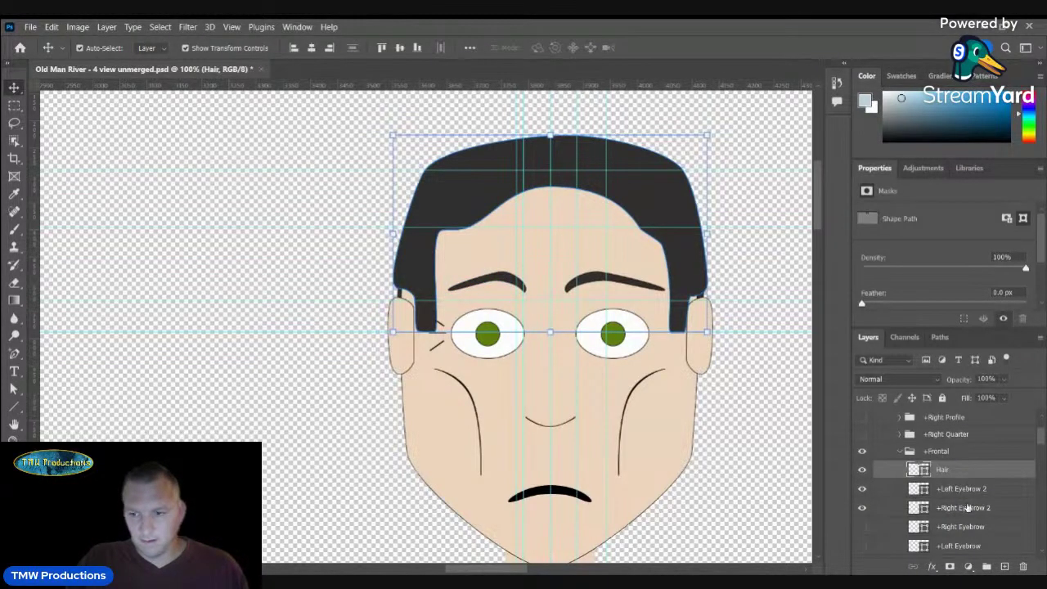
left_click(967, 508)
left_click(965, 489)
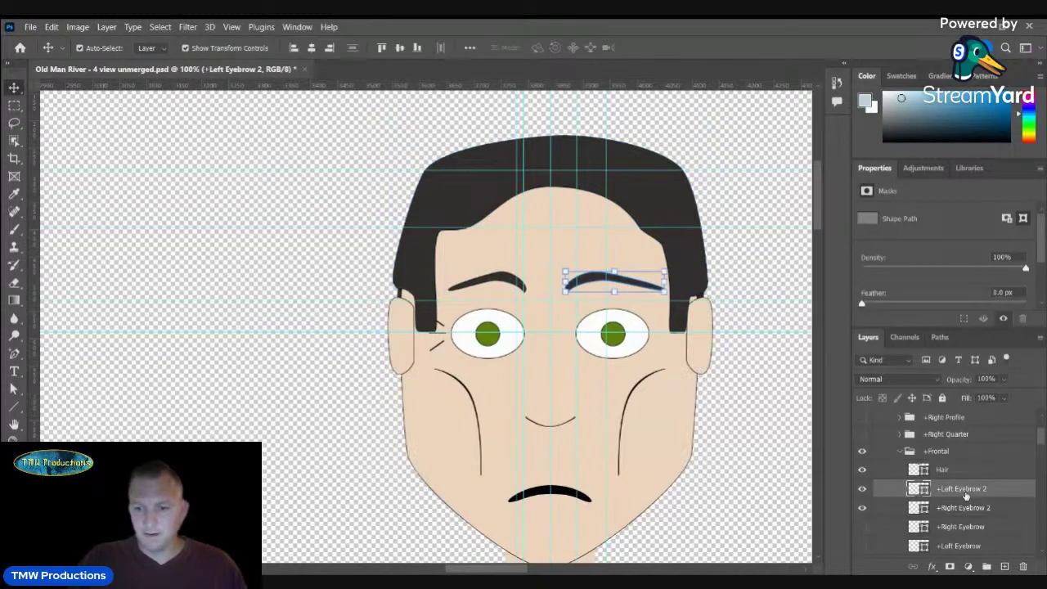
key("Delete")
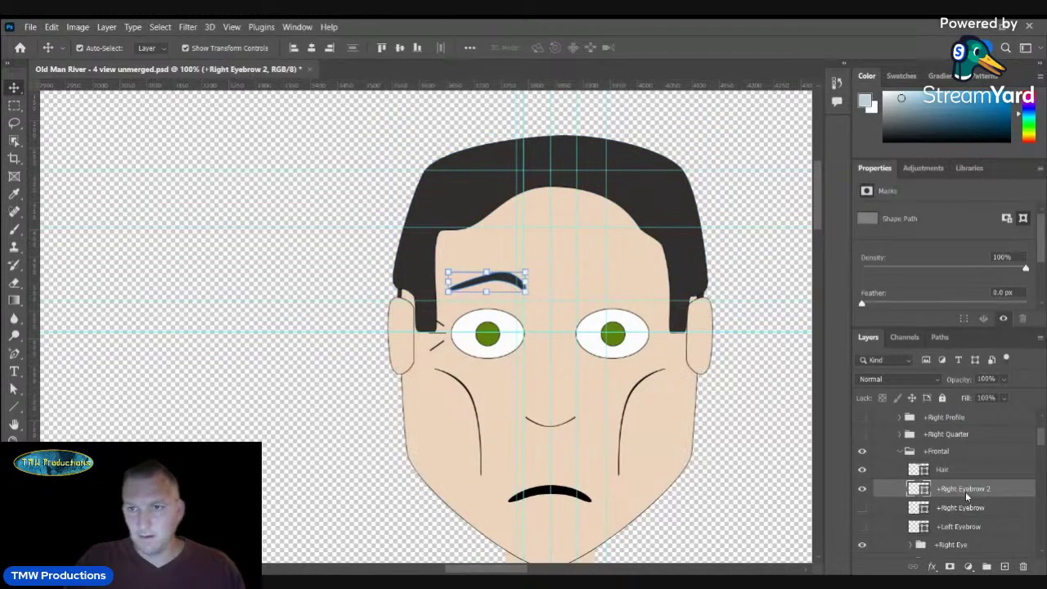
- Duplicate the +Right Eyebrow 2 layer under the name +Left Eyebrow 2
left_click(882, 96)
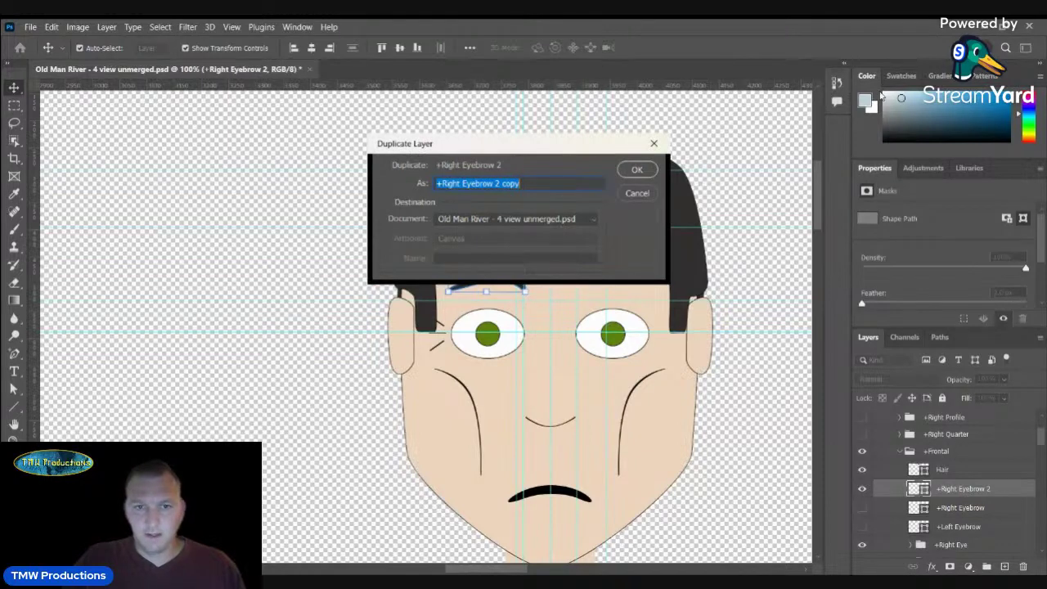
left_click(558, 180)
key("BackSpace")
key("BackSpace")
key("BackSpace")
key("BackSpace")
key("BackSpace")
key("BackSpace")
key("BackSpace")
key("BackSpace")
key("BackSpace")
key("BackSpace")
key("BackSpace")
key("BackSpace")
key("BackSpace")
key("BackSpace")
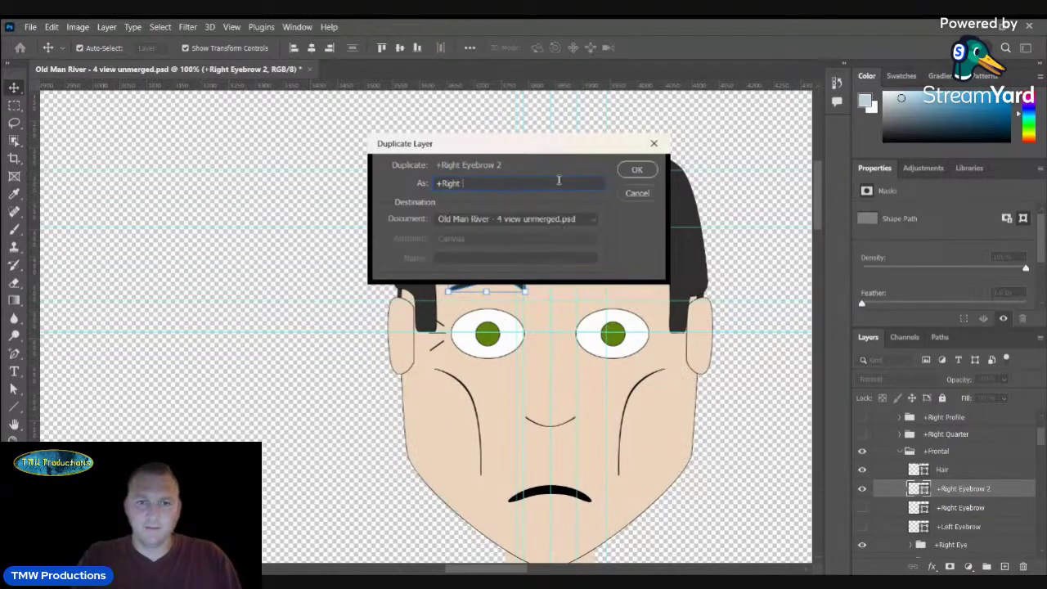
key("BackSpace")
key("BackSpace")
key("BackSpace")
key("BackSpace")
key("BackSpace")
key("BackSpace")
key("BackSpace")
type("+L")
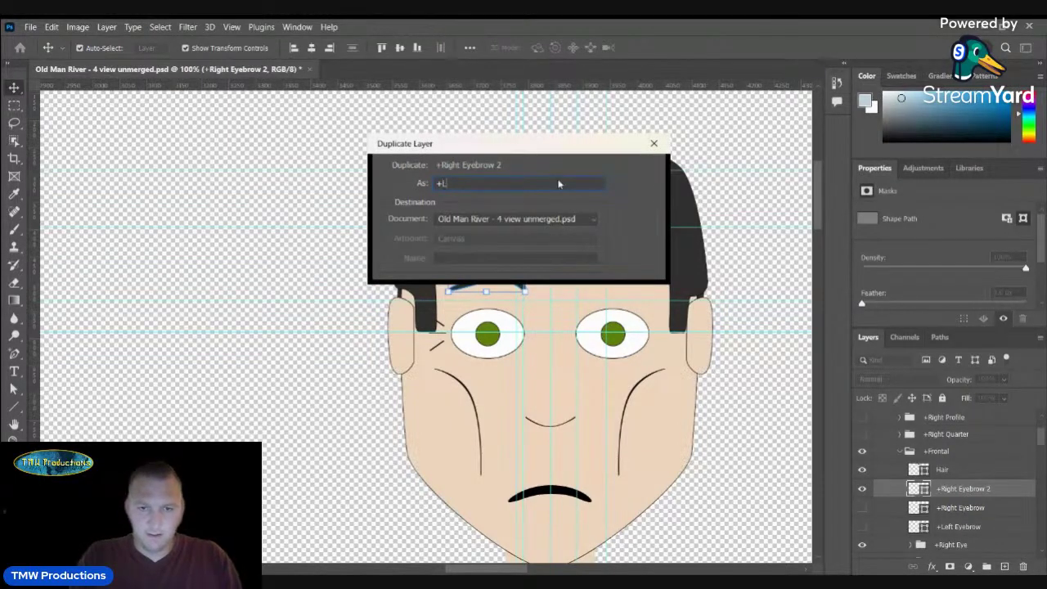
type("eft Eyebrow 2")
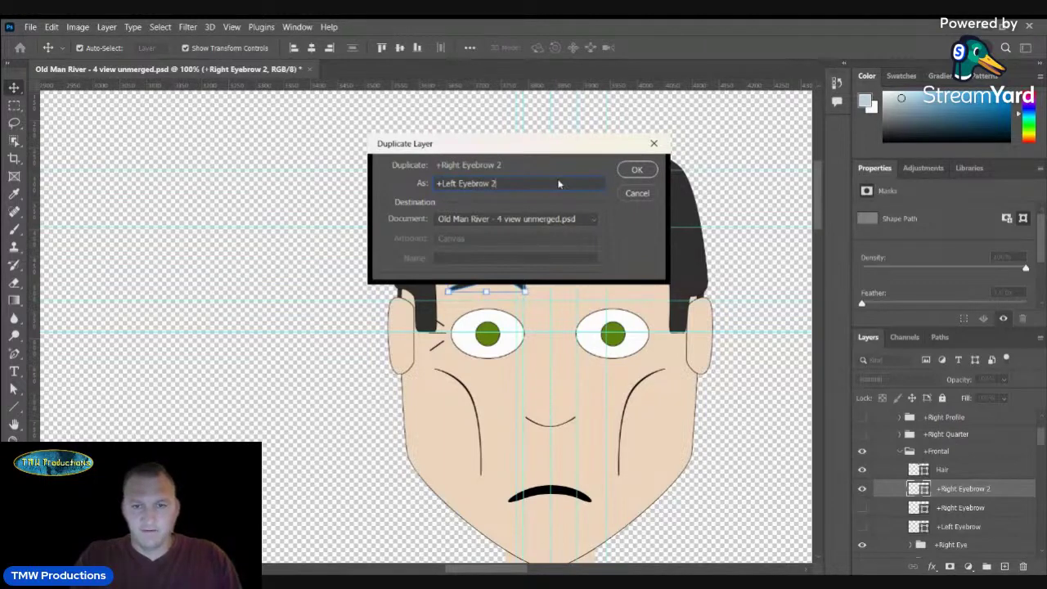
key("Return")
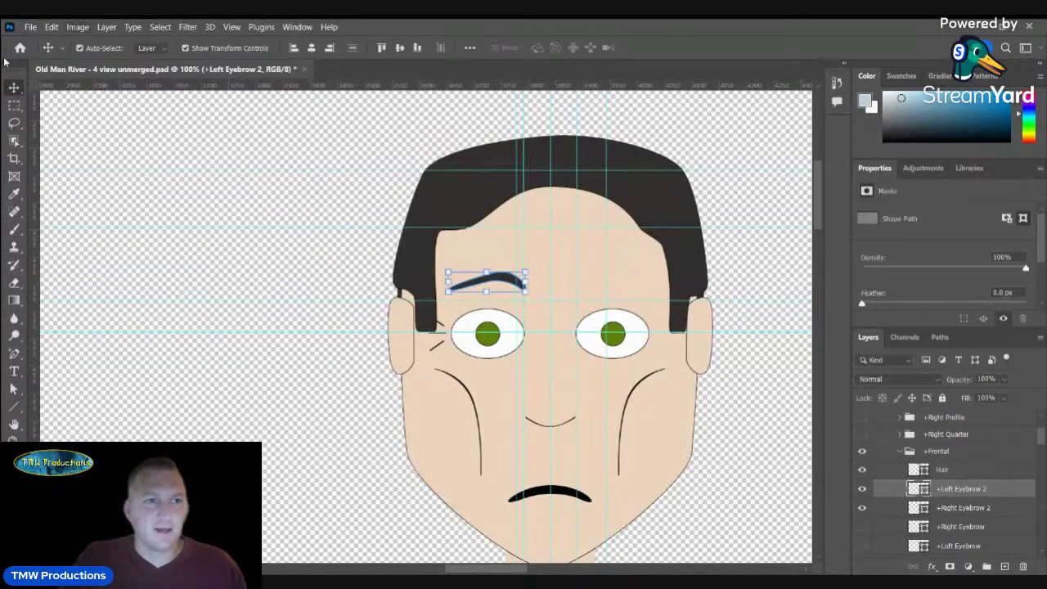
- Flip the +Left Eyebrow 2 shape horizontally, place it above the opposite eye to mirror the other eyebrow, and deselect it
mouse_move(131, 320)
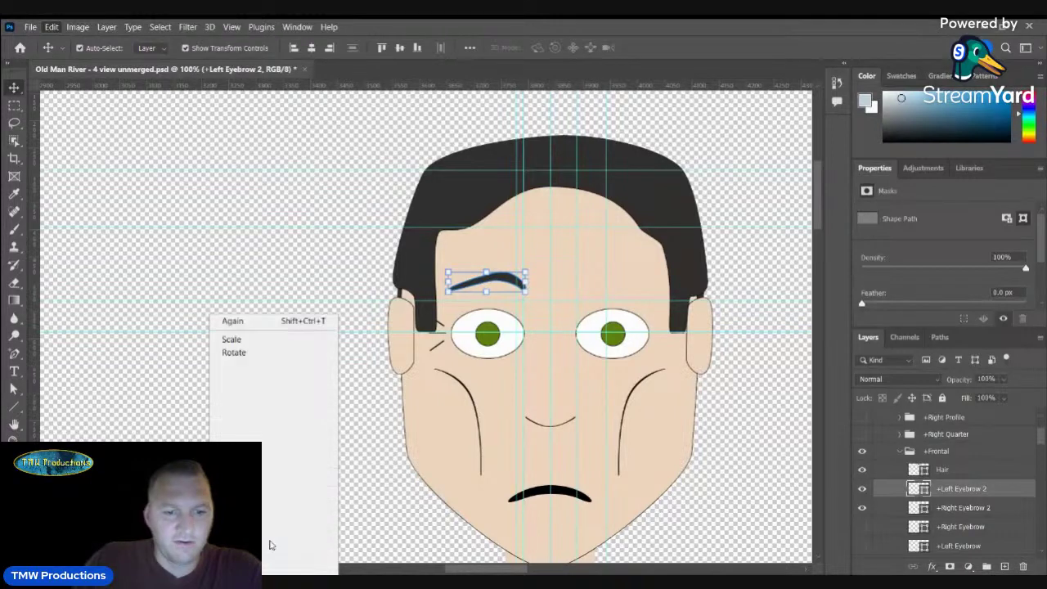
left_click(269, 540)
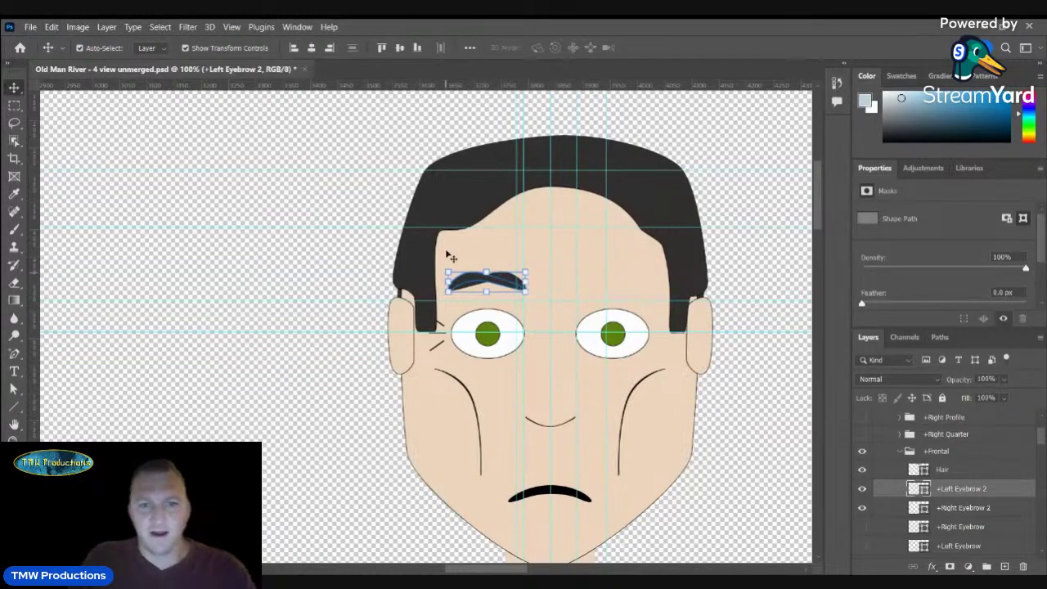
left_click_drag(463, 280, 586, 305)
left_click(777, 381)
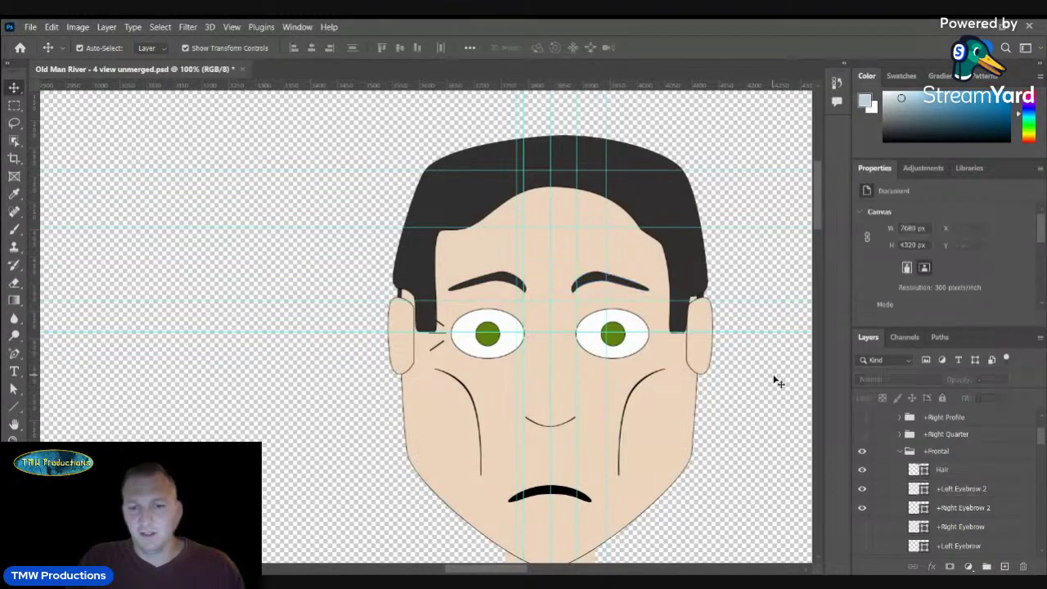
- Examine the paired eyebrows close up and against the whole frontal head
left_click(492, 284)
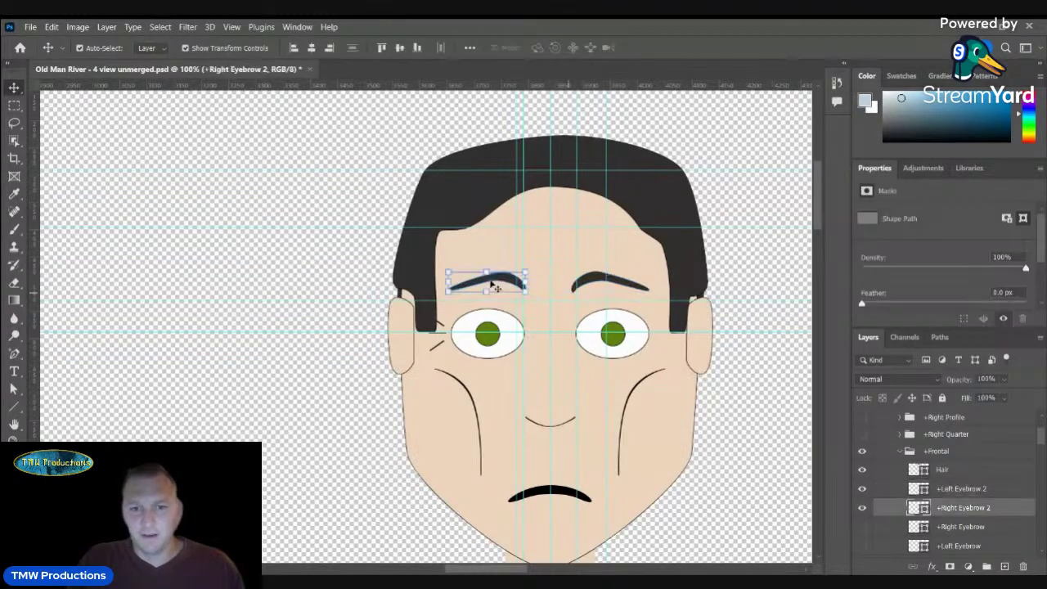
left_click(723, 322)
scroll(822, 219, "down", 2)
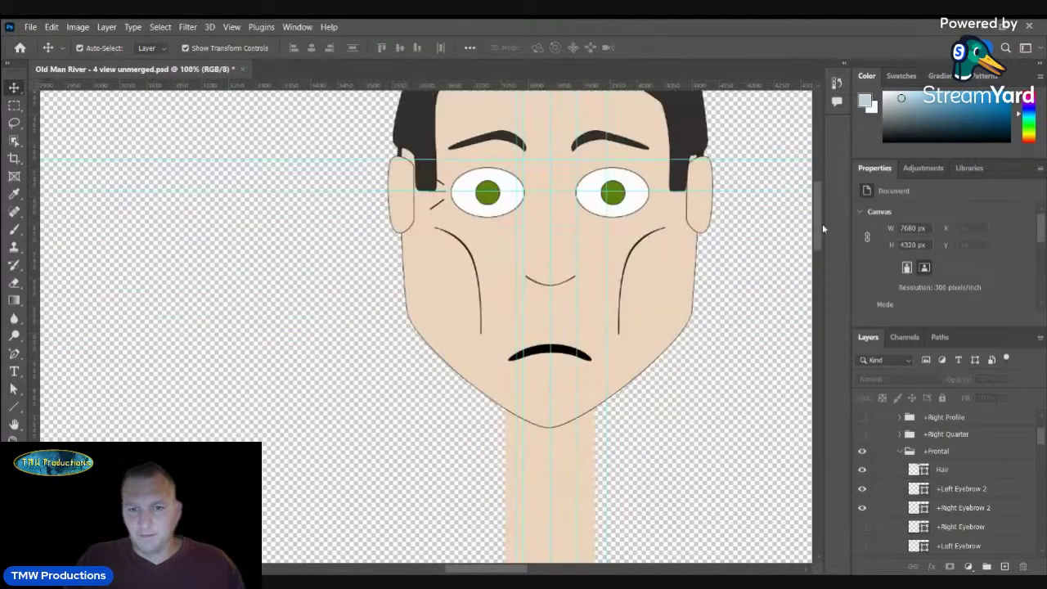
scroll(824, 222, "down", 1)
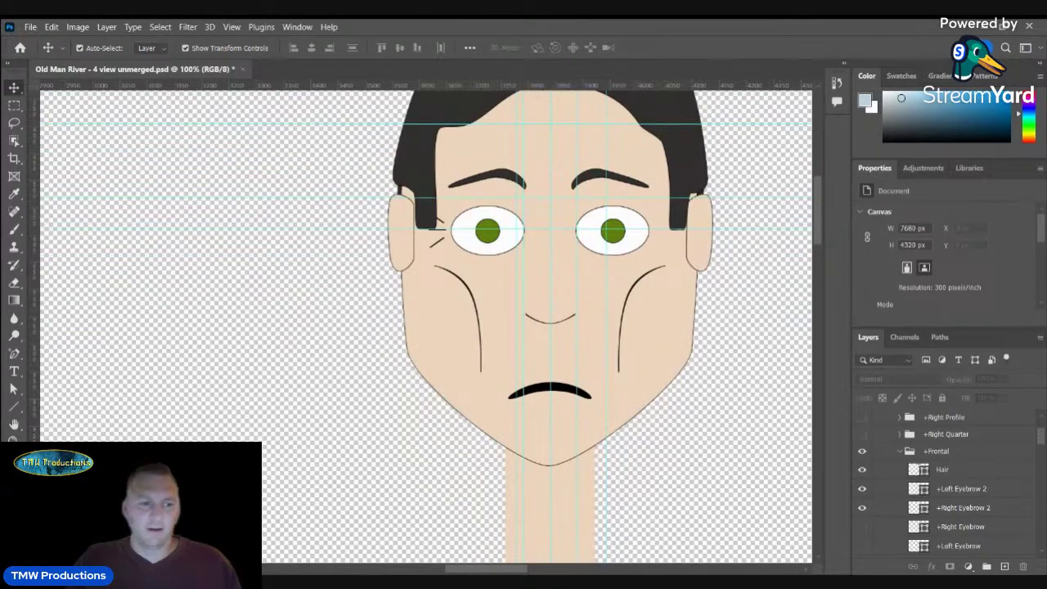
key("z")
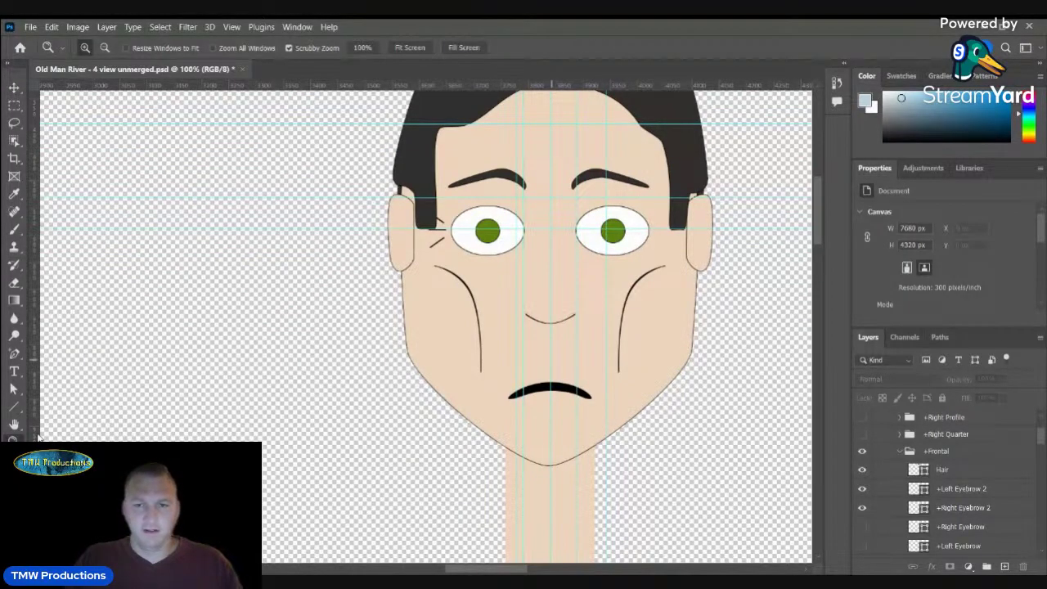
left_click(622, 341, "alt")
left_click(626, 434)
left_click(651, 375, "alt")
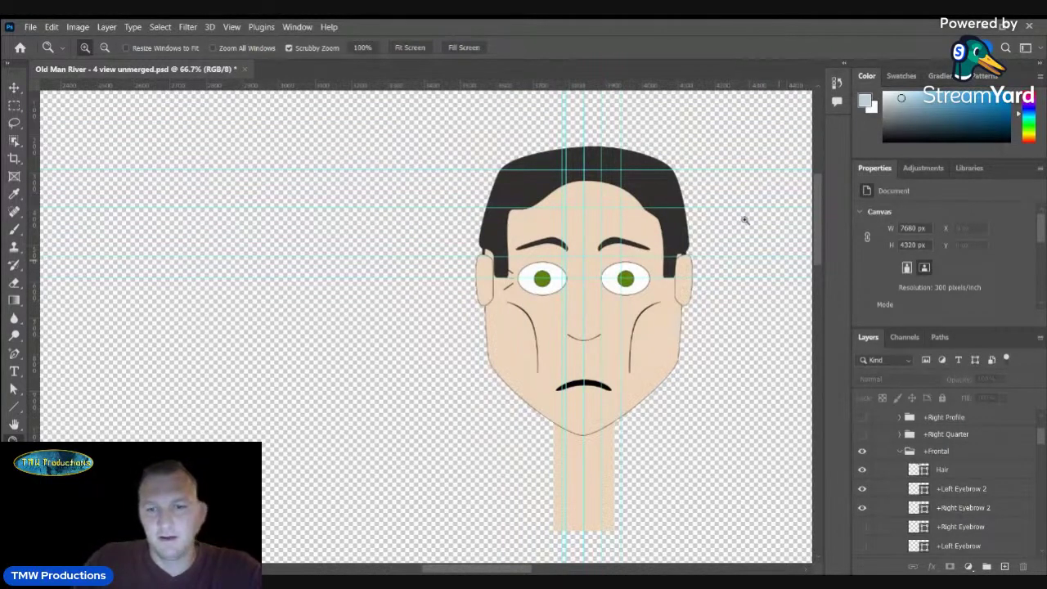
left_click(762, 292)
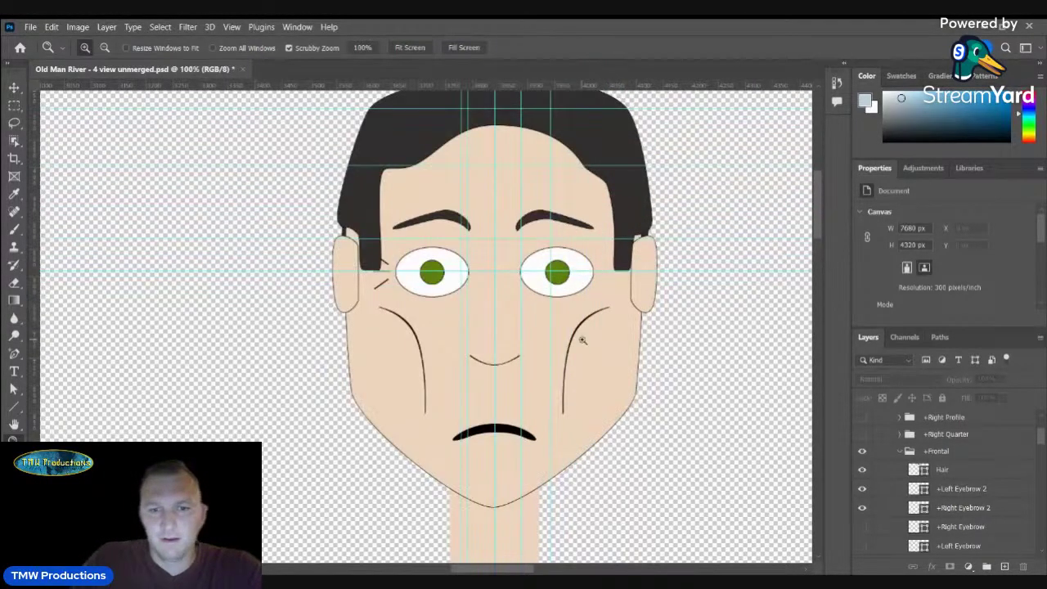
- Shorten the Hair shape's sideburn beside the wrinkled eye by raising its lower anchor points clear of the wrinkles
left_click(13, 88)
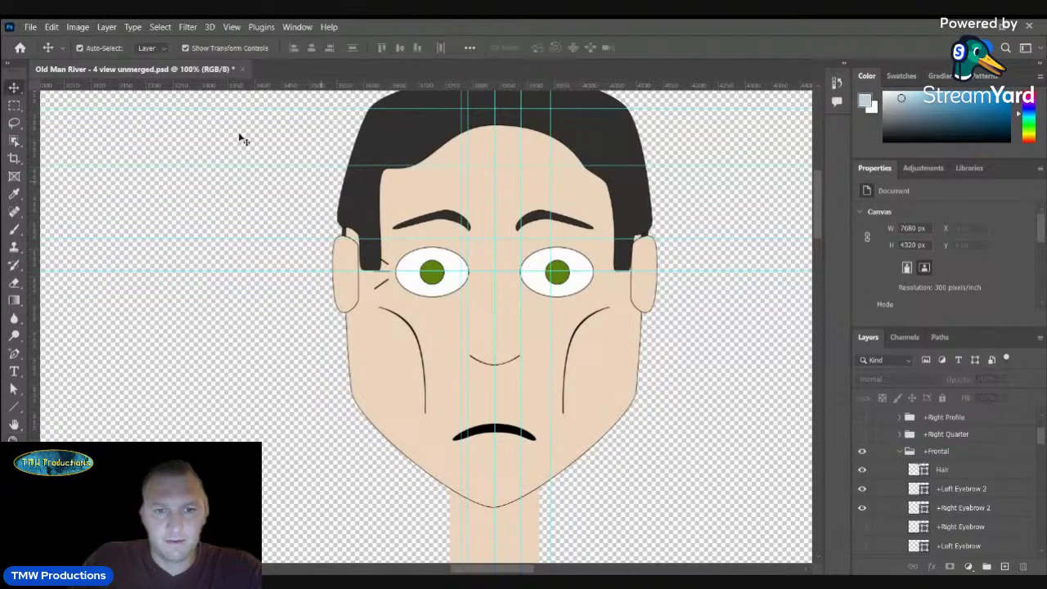
left_click(360, 206)
key("a")
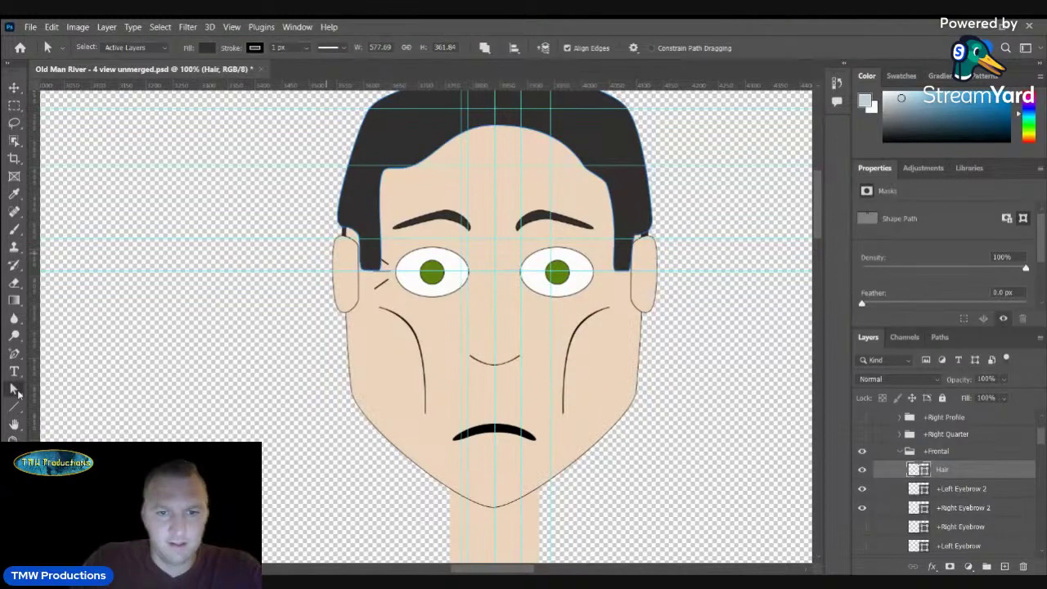
left_click_drag(381, 270, 362, 253)
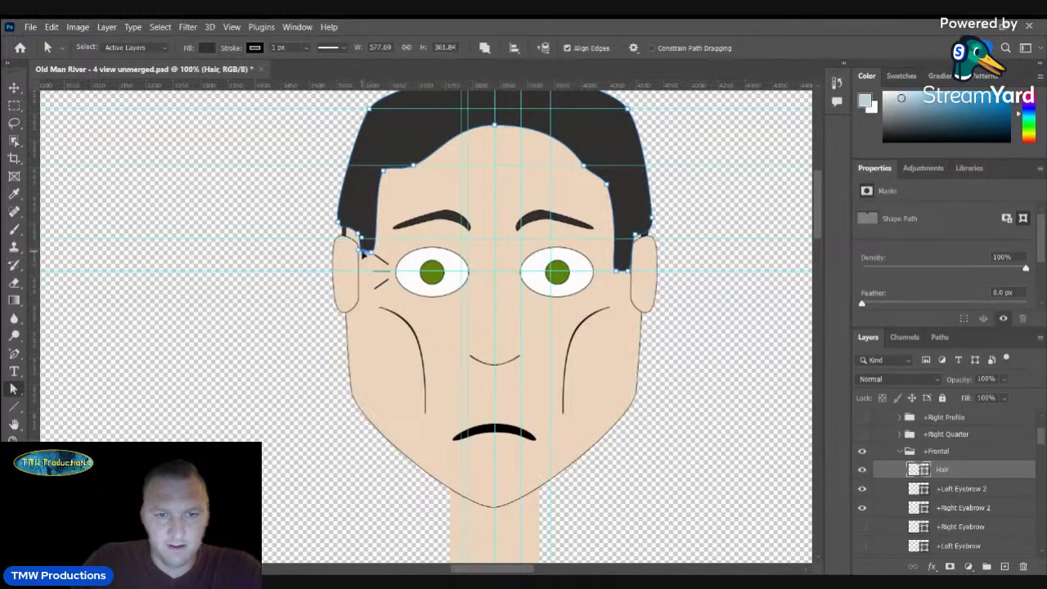
left_click(280, 275)
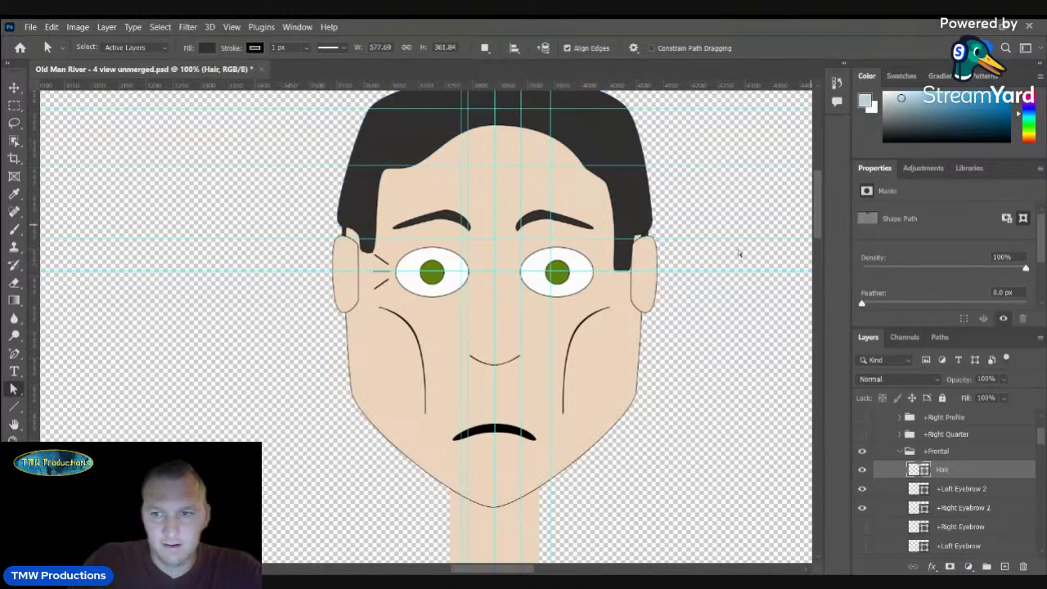
- Add horizontal guides at the shortened sideburn's end and its temple corner, and align the opposite sideburn's end and temple corner to them
left_click_drag(820, 226, 821, 220)
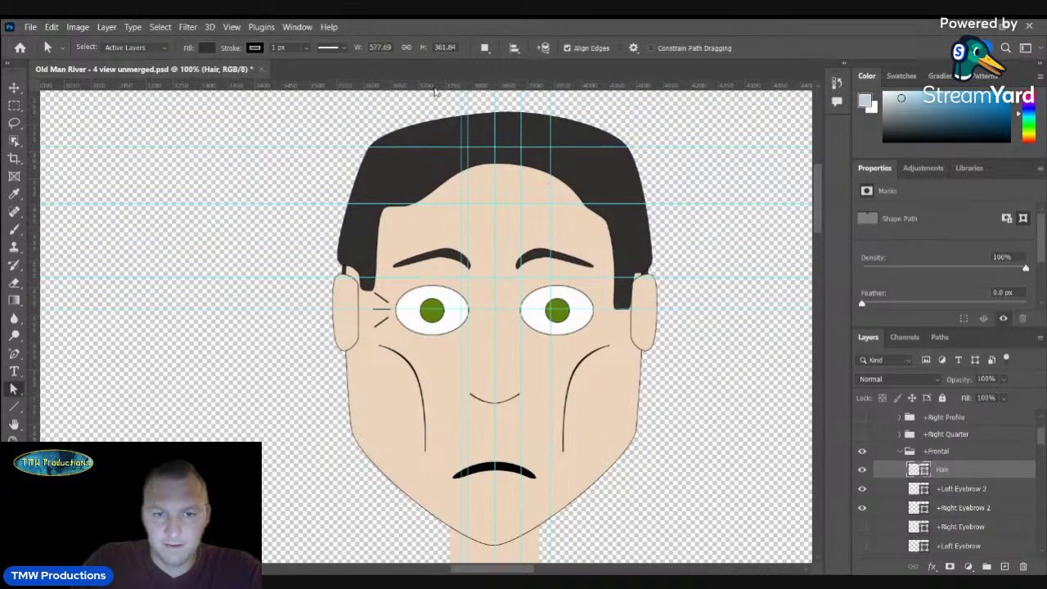
left_click_drag(438, 86, 450, 291)
left_click(15, 87)
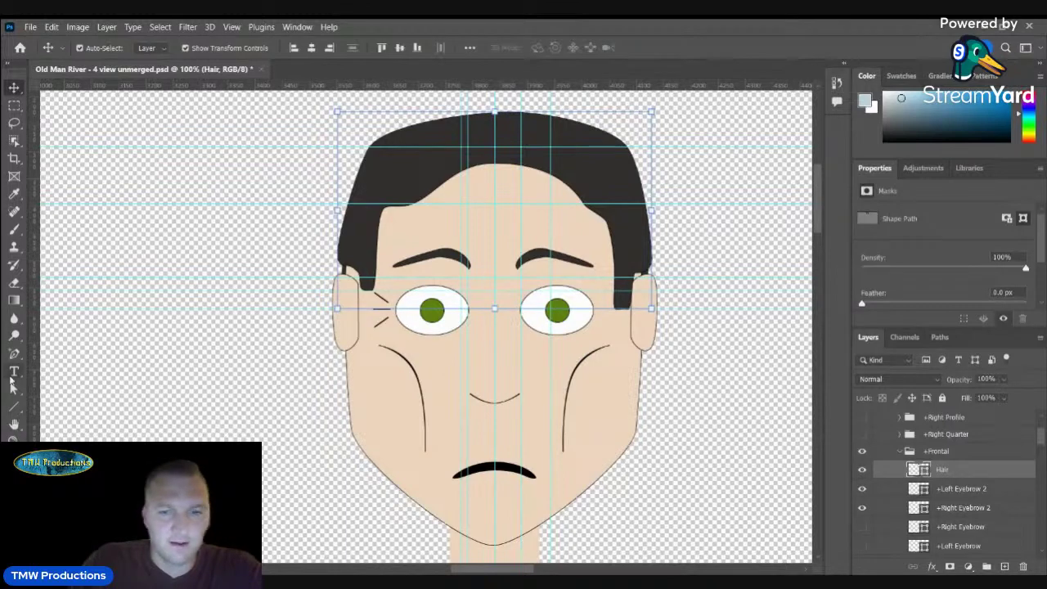
left_click(12, 385)
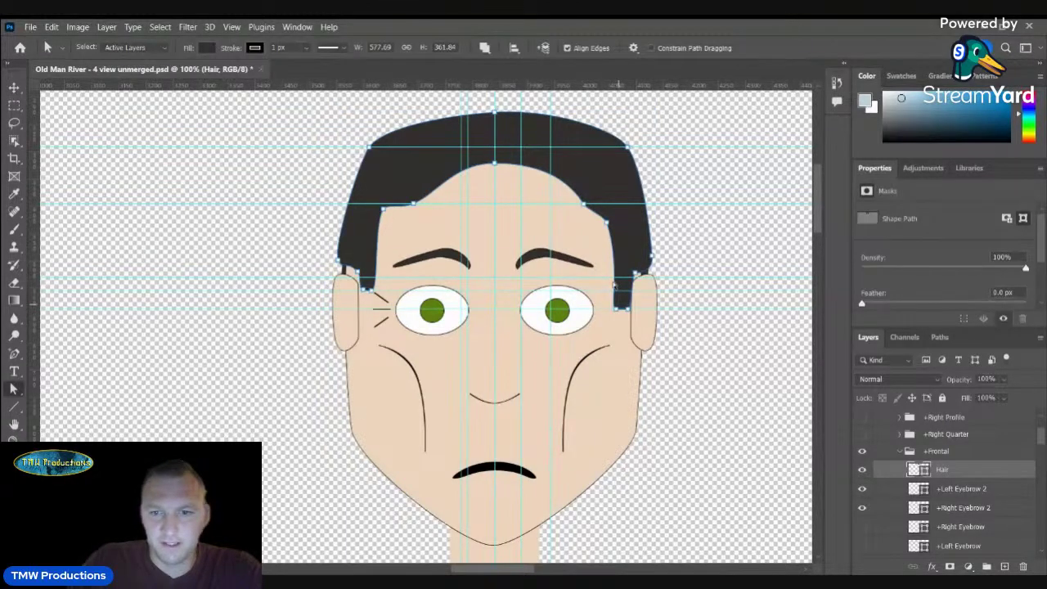
mouse_move(616, 309)
left_mouse_down()
mouse_move(617, 291)
mouse_move(627, 292)
left_mouse_up()
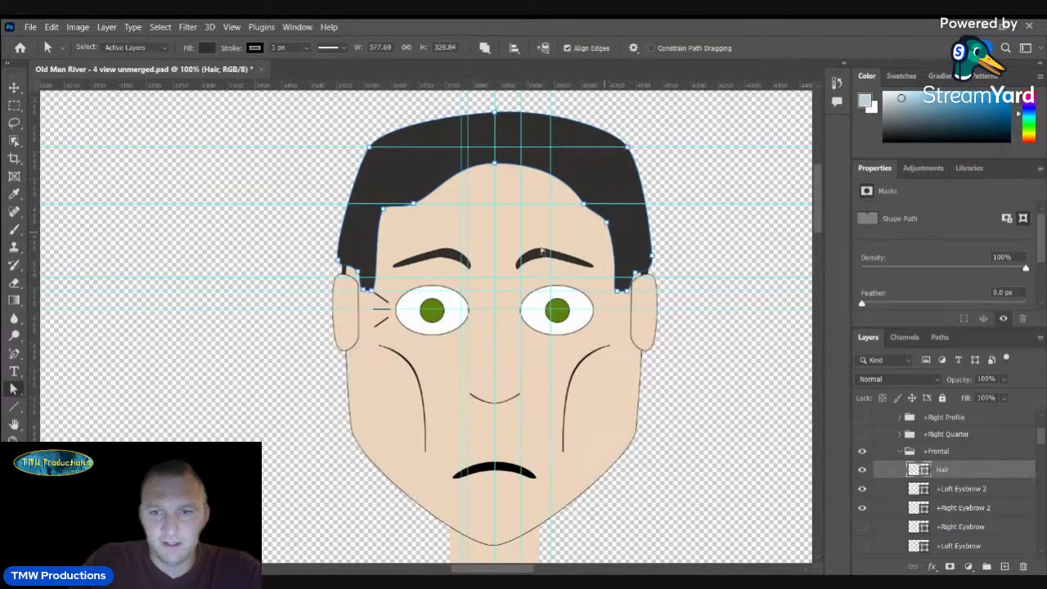
left_click_drag(471, 84, 451, 210)
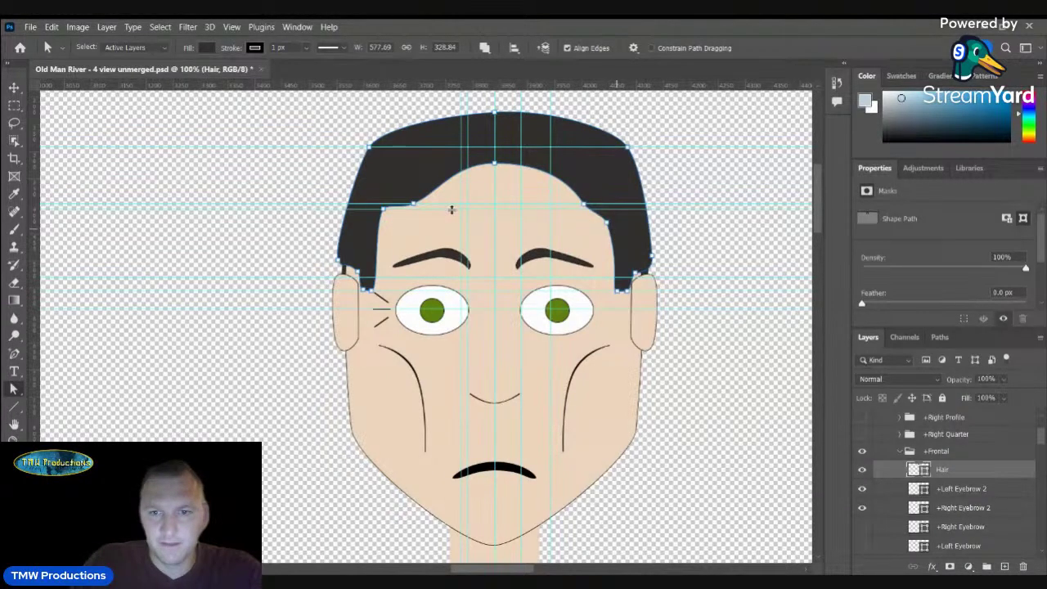
mouse_move(606, 222)
left_mouse_down()
mouse_move(615, 211)
mouse_move(589, 211)
left_mouse_up()
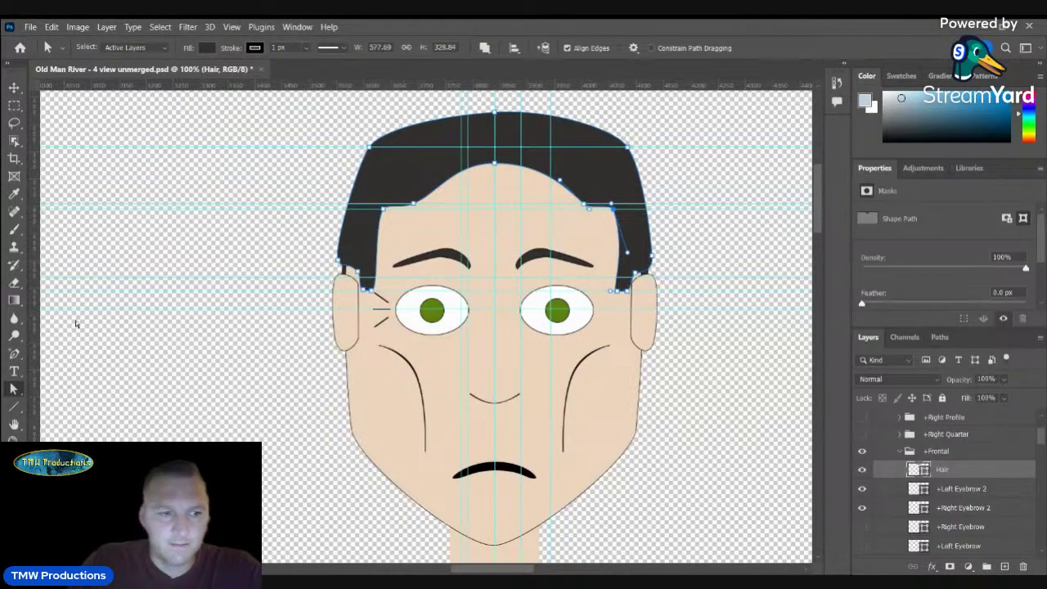
- Convert the hairline's centre and two inner temple anchors to corner points, and shift the unwrinkled side's inner anchor to match its counterpart
left_click(14, 354)
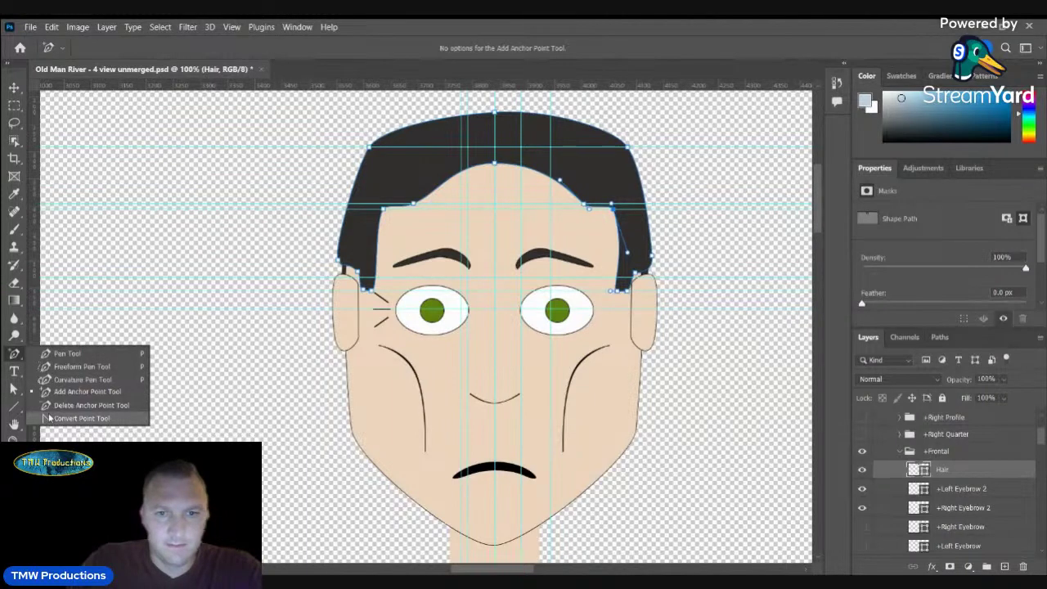
left_click(81, 418)
left_click(415, 203)
left_click(583, 204)
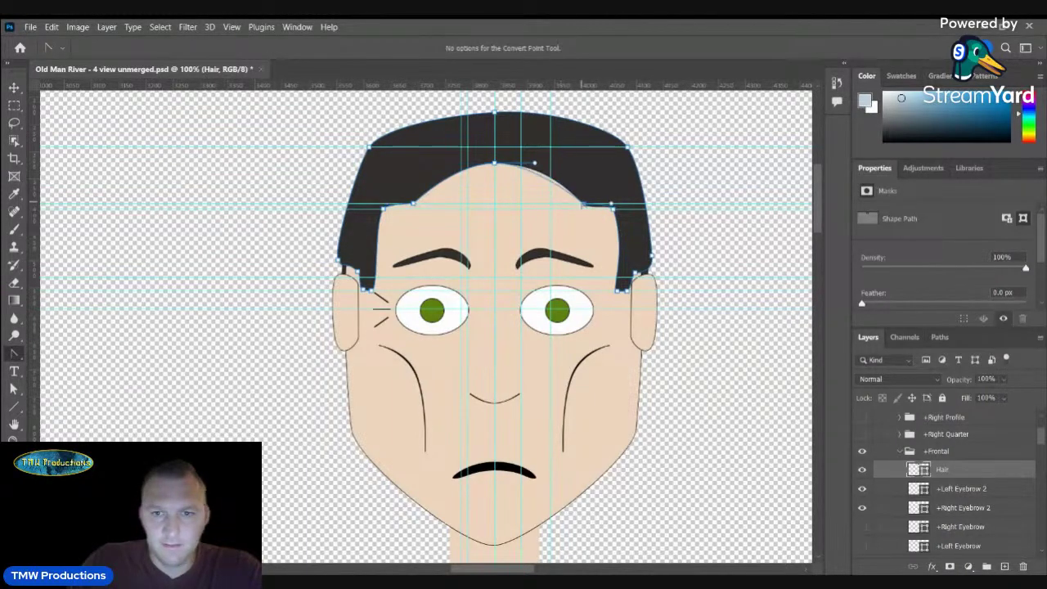
left_click(495, 165)
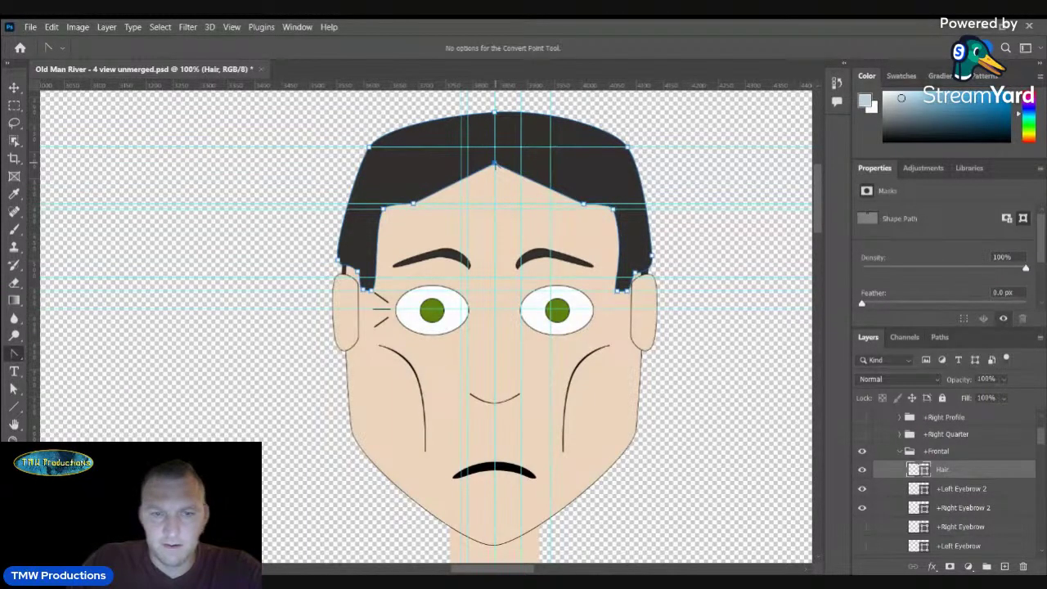
left_click(14, 389)
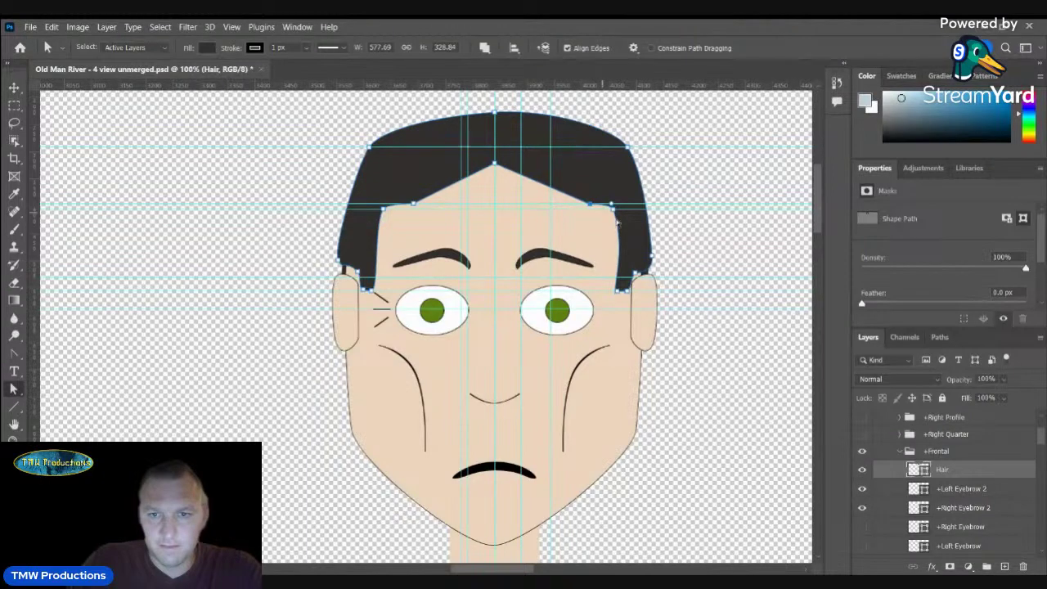
left_click_drag(591, 204, 588, 205)
- Add an anchor point to each sloping hairline segment between the centre peak and the temples
left_click(17, 356)
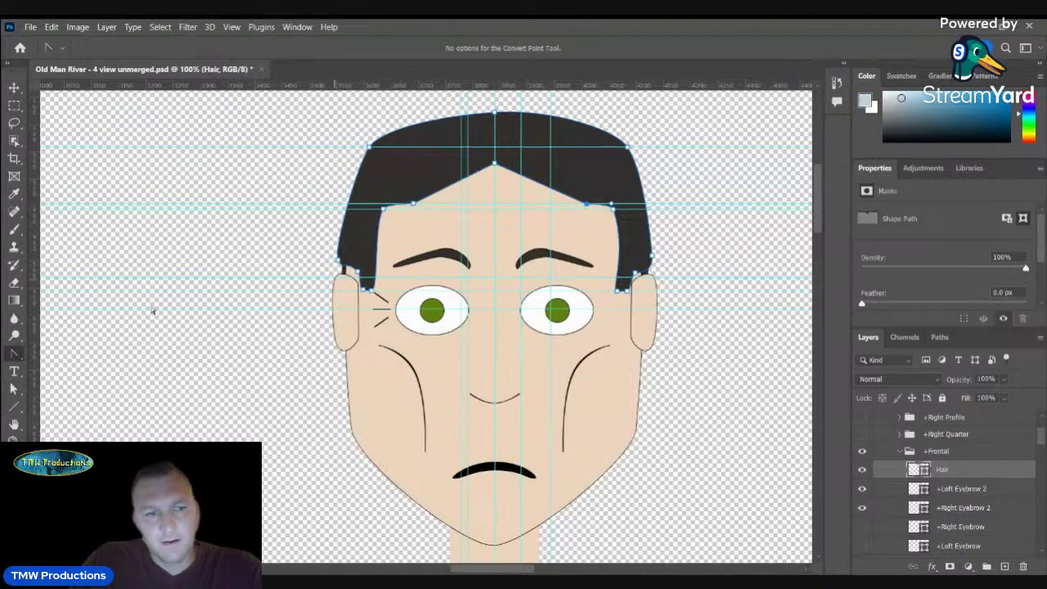
right_click(17, 356)
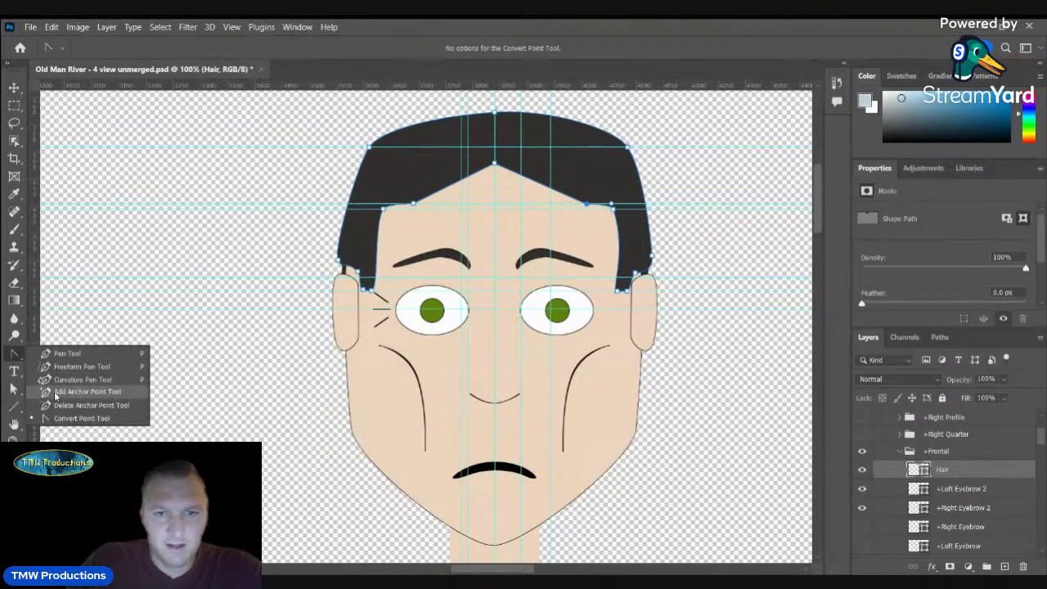
left_click(54, 391)
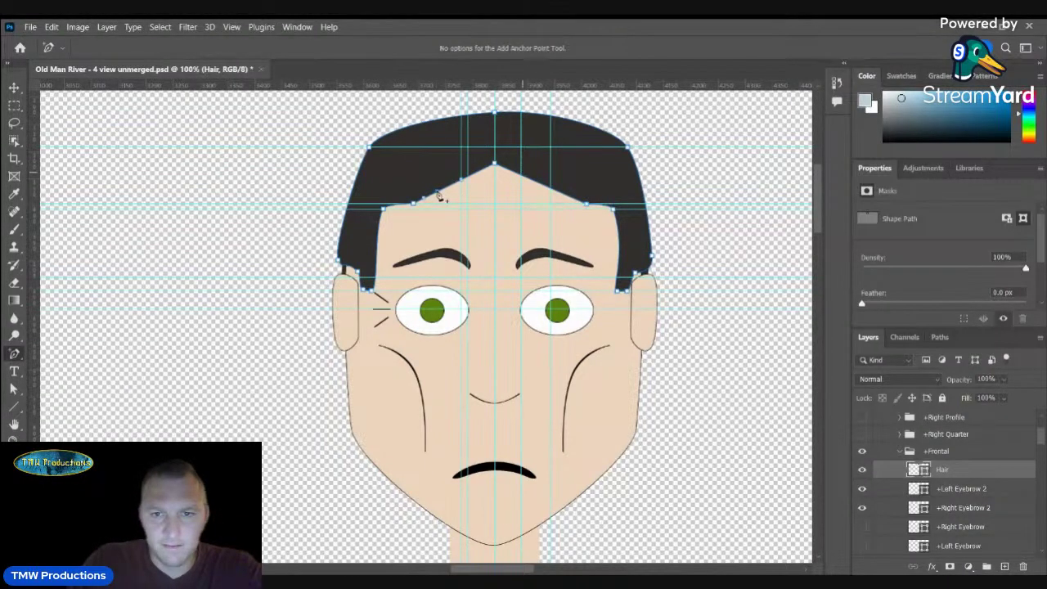
left_click(563, 193)
- Place a horizontal guide at the hairline's centre peak and raise both added anchor points to it, forming a receding hairline
left_click_drag(492, 90, 496, 164)
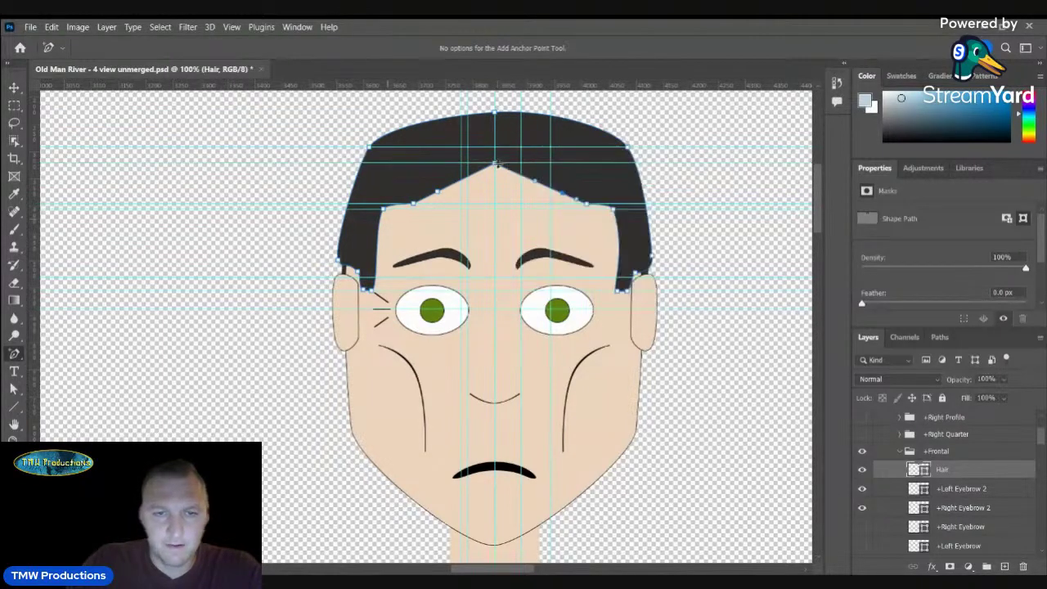
left_click(14, 389)
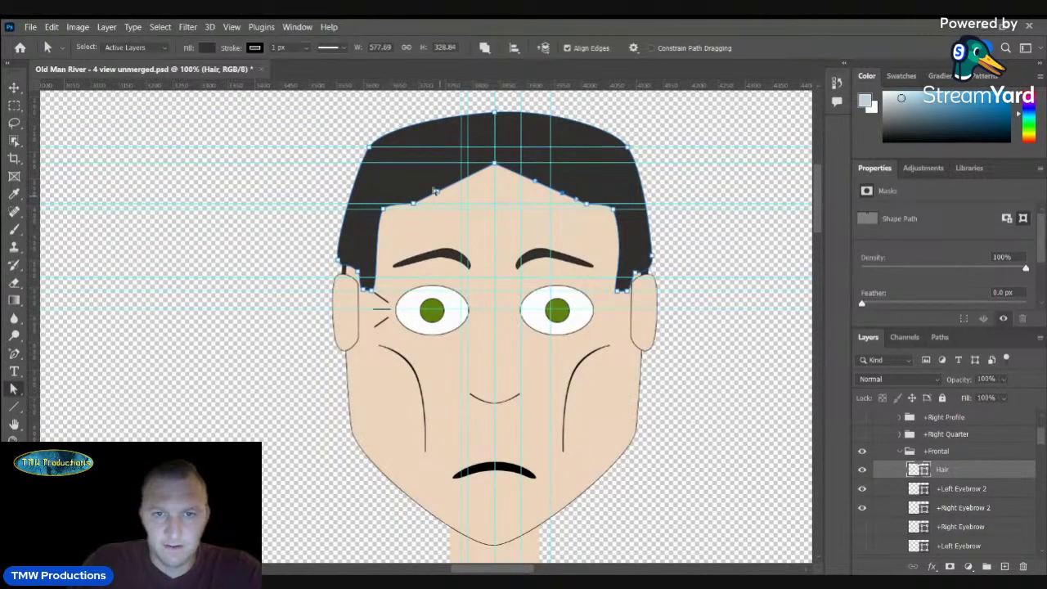
left_click_drag(437, 192, 434, 166)
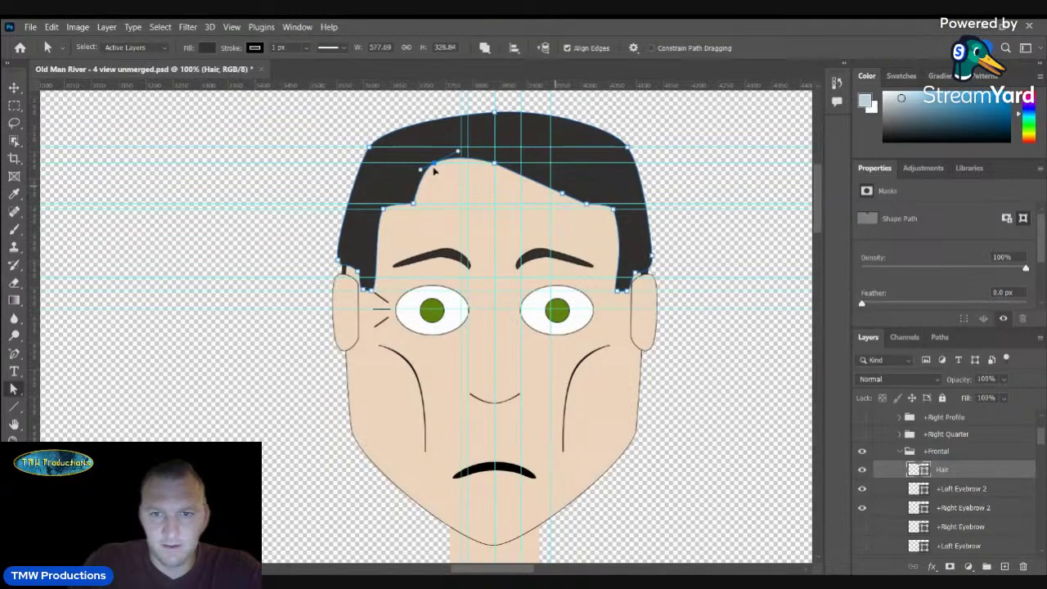
left_click_drag(563, 194, 563, 164)
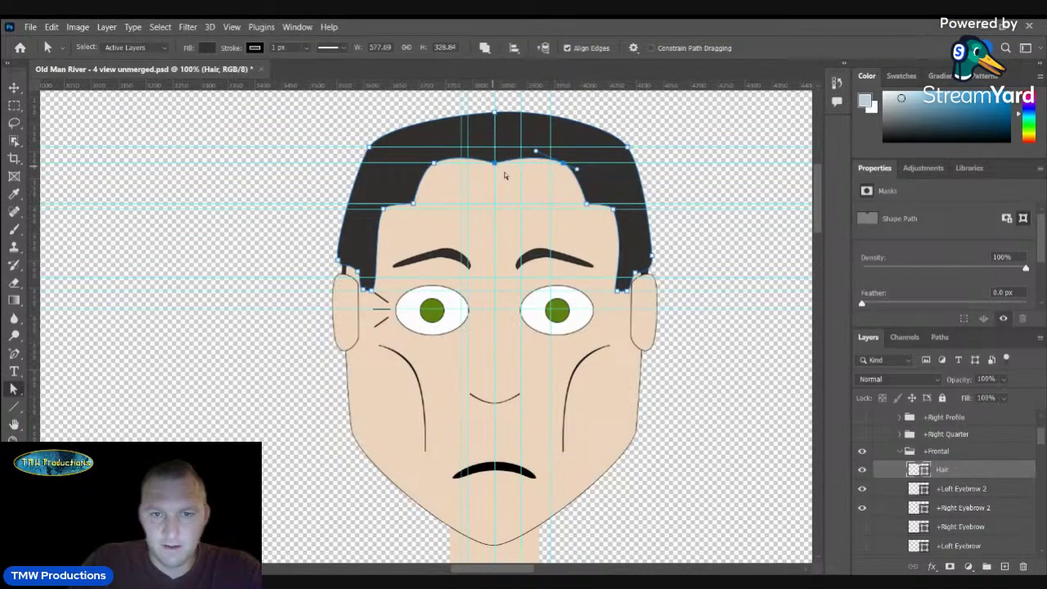
- Try lowering the hairline's centre anchor into a widow's peak and converting it to a smooth point with horizontal handles
left_click_drag(495, 163, 496, 180)
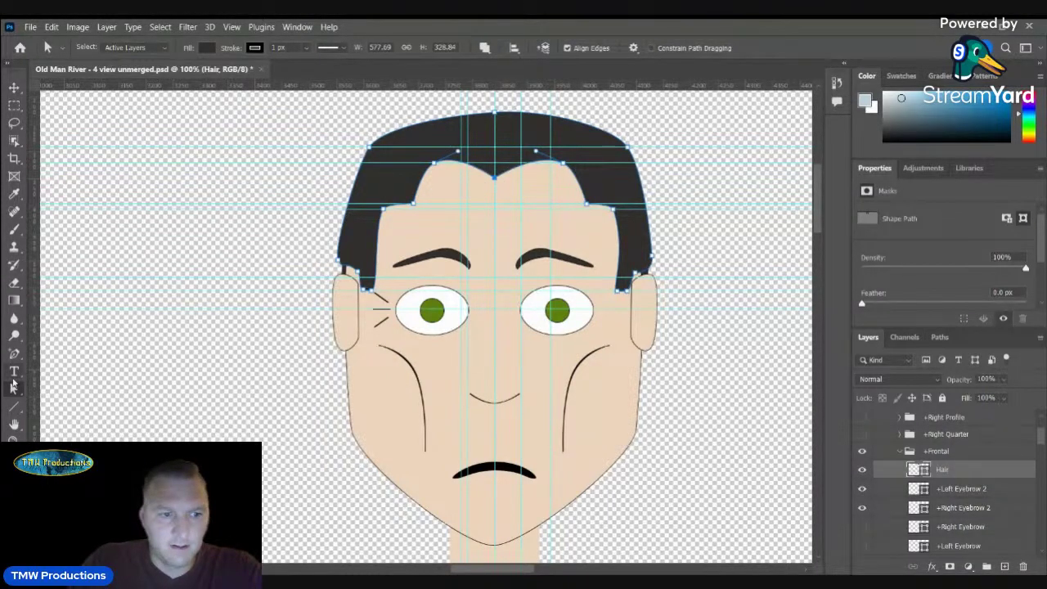
left_click(14, 353)
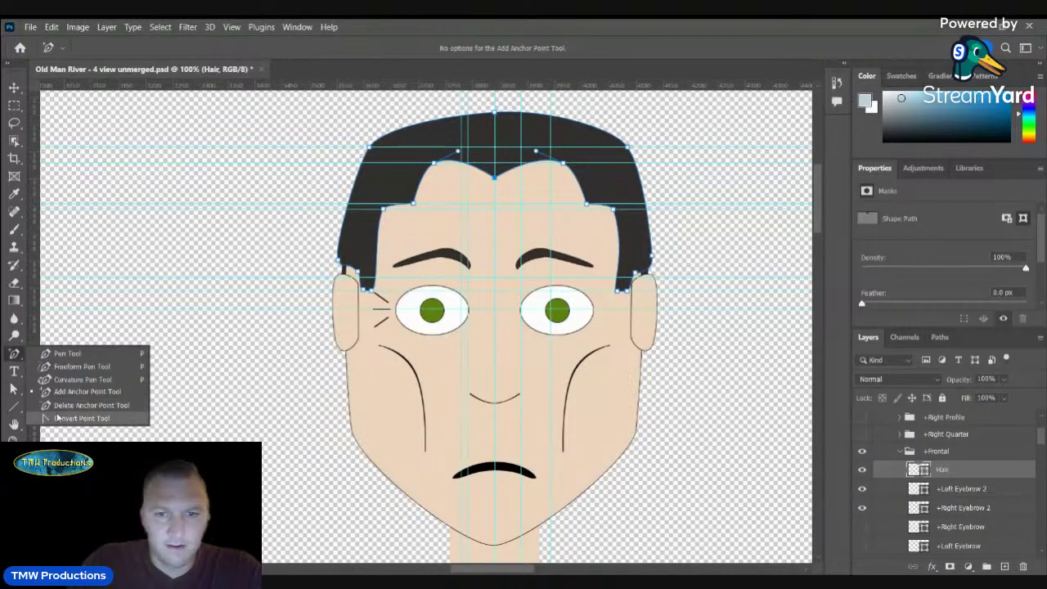
left_click(82, 418)
left_click_drag(495, 179, 461, 178)
left_click(673, 188)
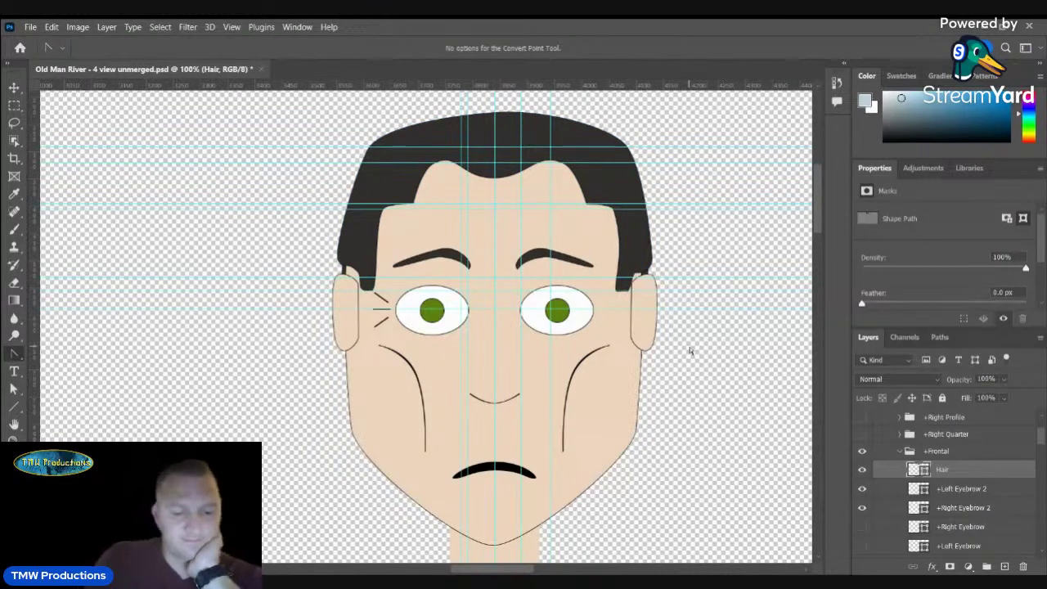
- Undo the hairline edits back to the state before the two added side anchors were raised
key("ctrl+z")
key("ctrl+z")
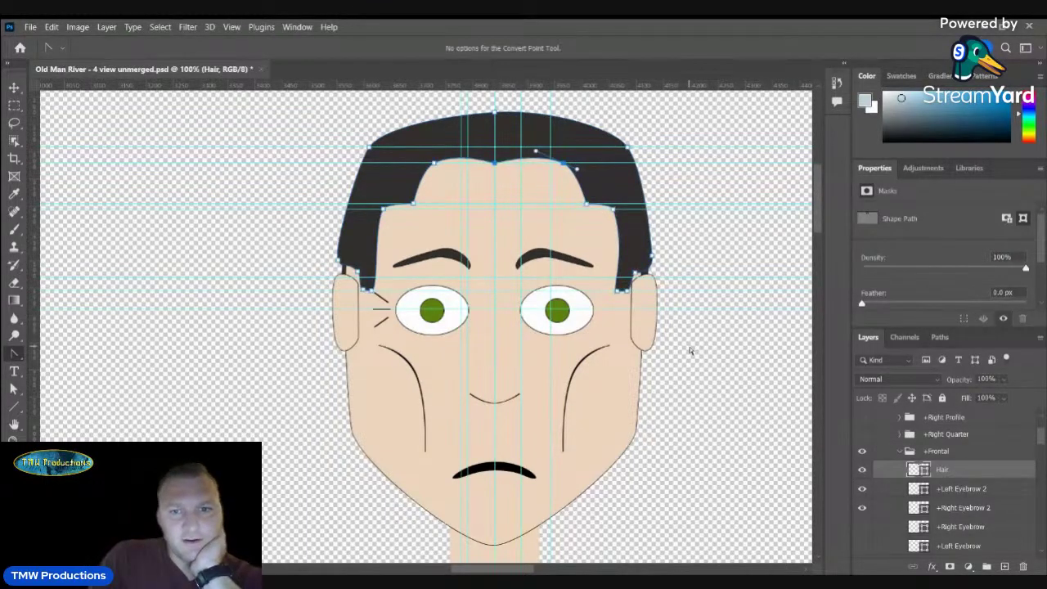
key("ctrl+z")
key("ctrl+z")
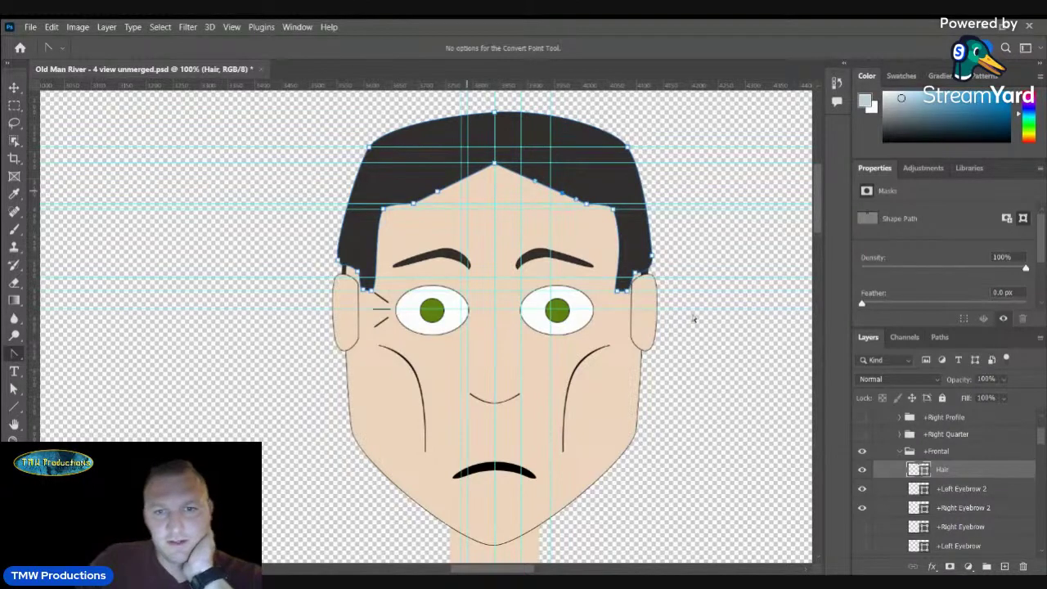
- Smooth the hairline's centre anchor with horizontal handles and raise both added side anchors to the centre guide, spreading them outward
left_click_drag(494, 163, 440, 164)
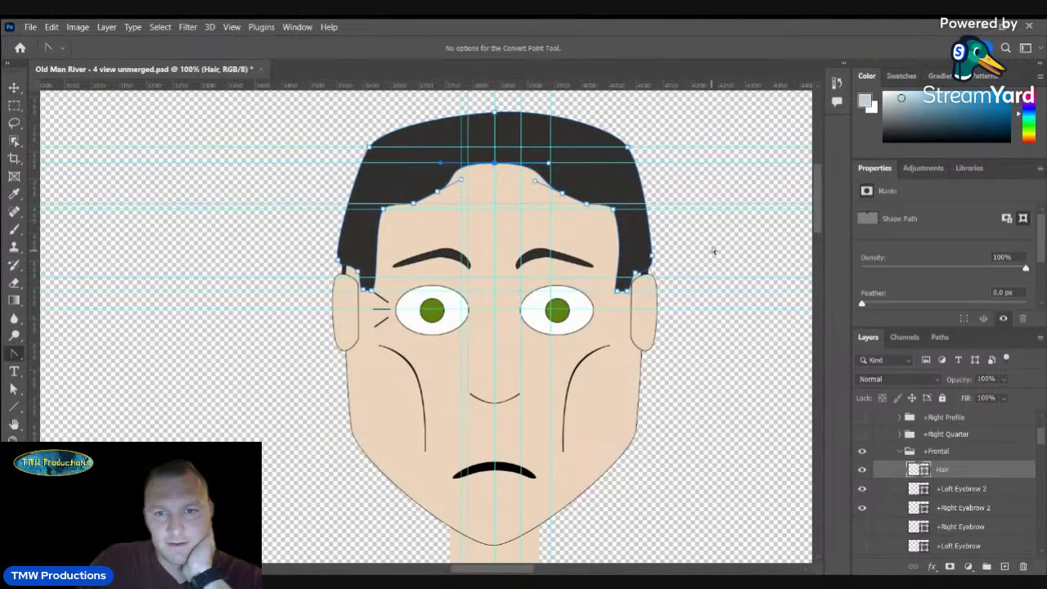
left_click(731, 285)
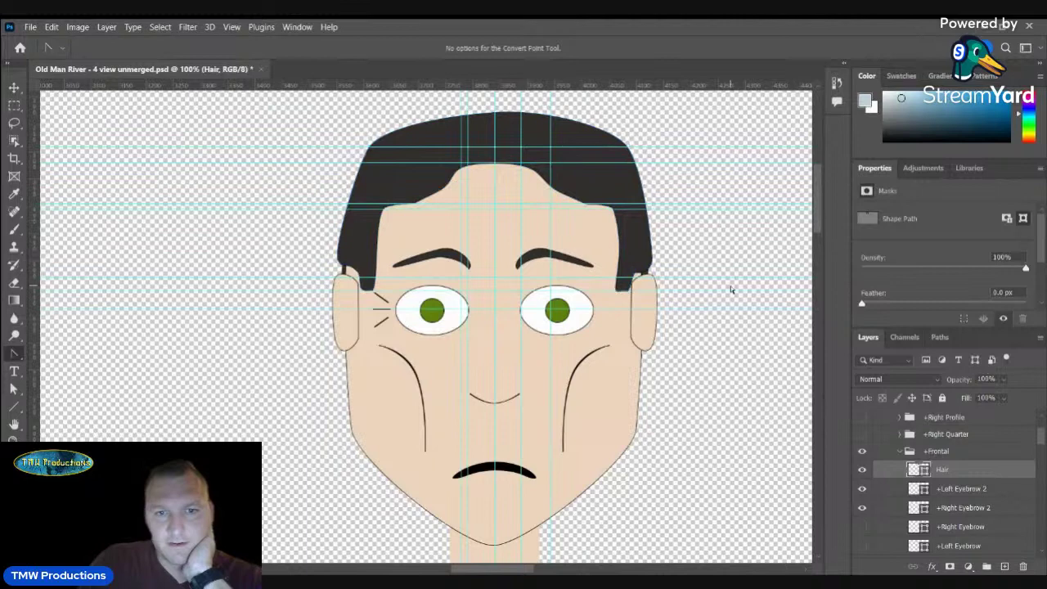
left_click(14, 390)
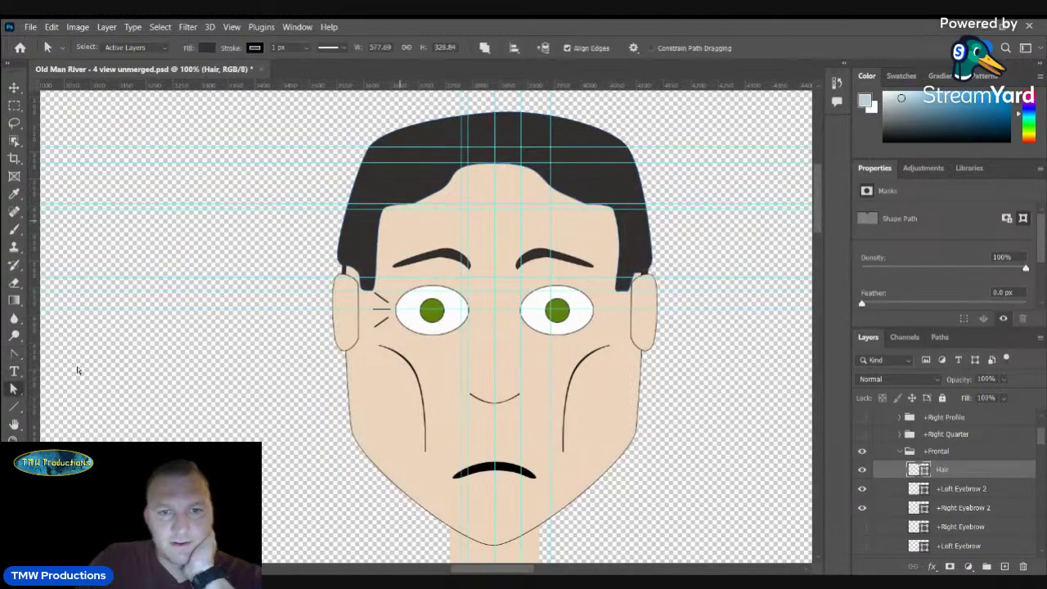
left_click(426, 171)
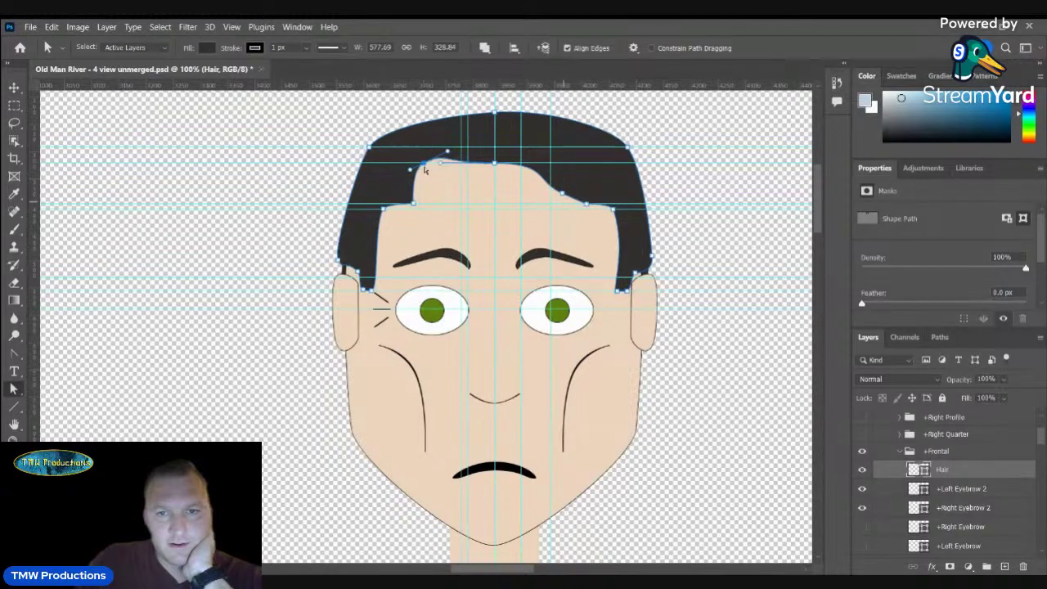
left_click_drag(563, 194, 579, 163)
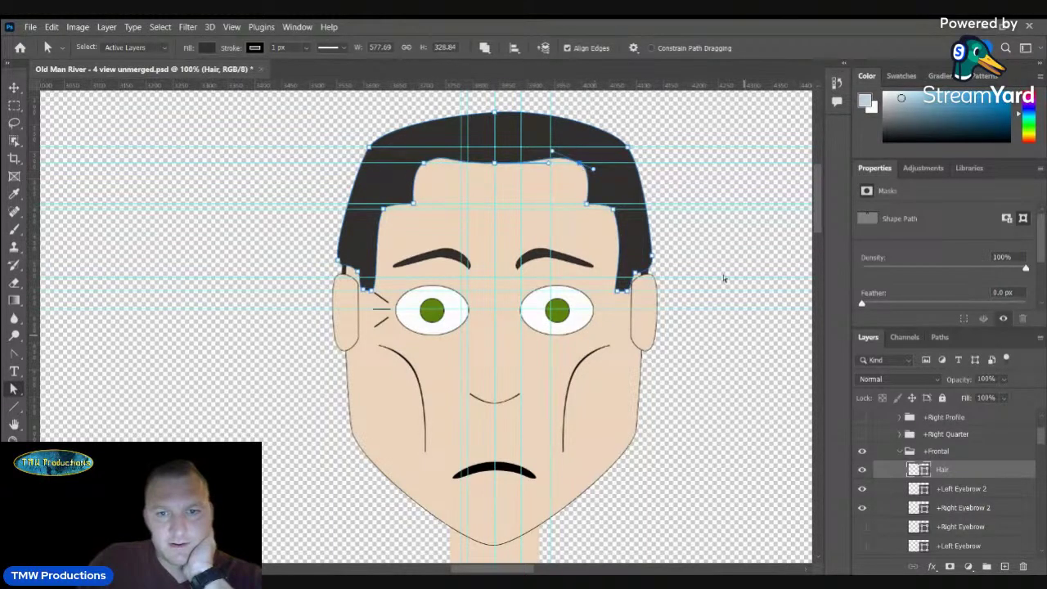
- Move both inner temple anchors outward along the temple guide to widen the receding hairline
left_click_drag(413, 204, 398, 205)
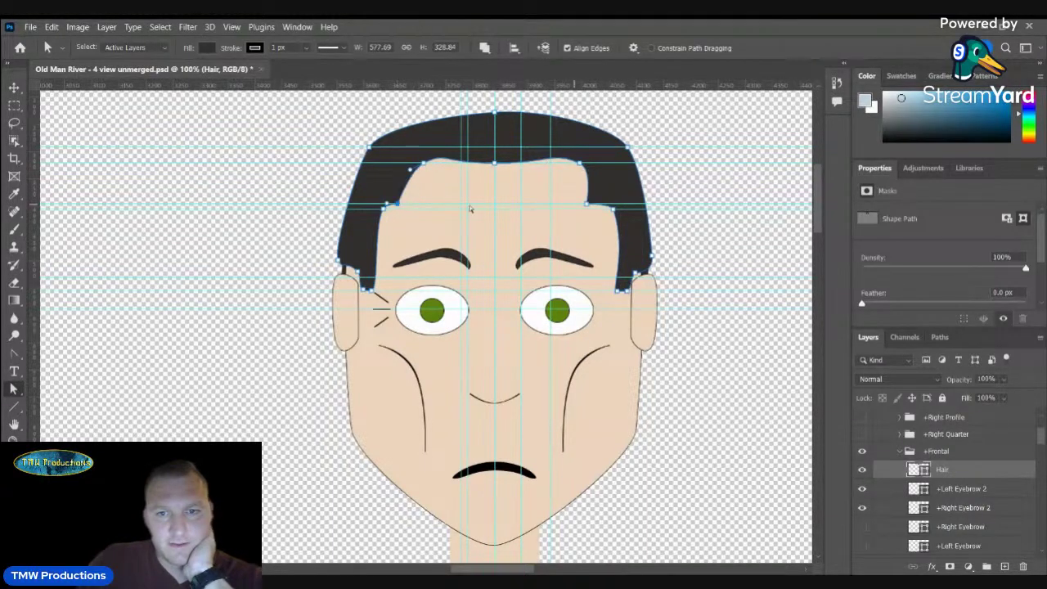
left_click_drag(587, 203, 598, 203)
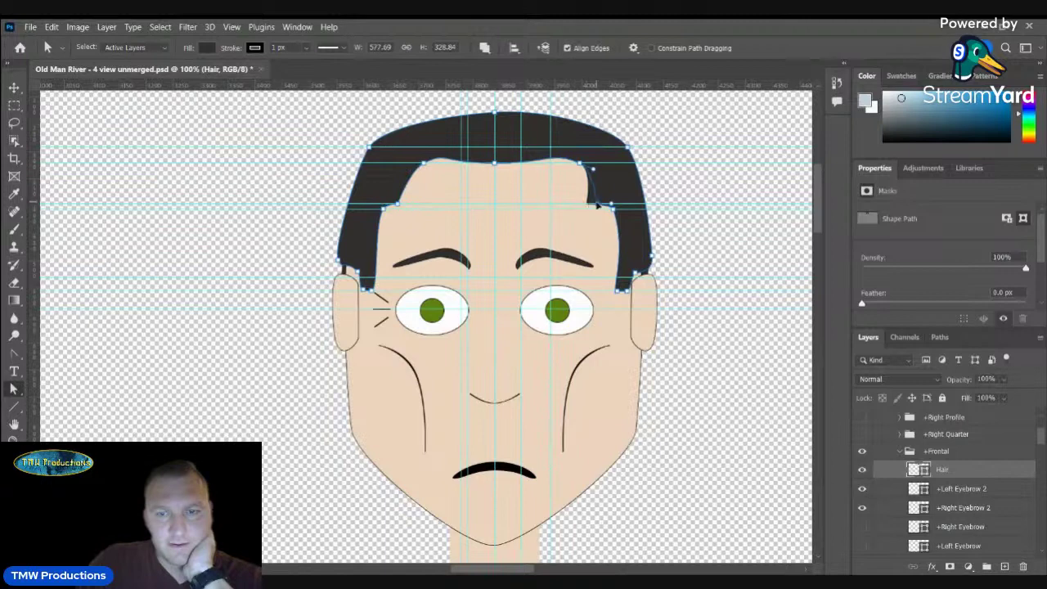
left_click(710, 239)
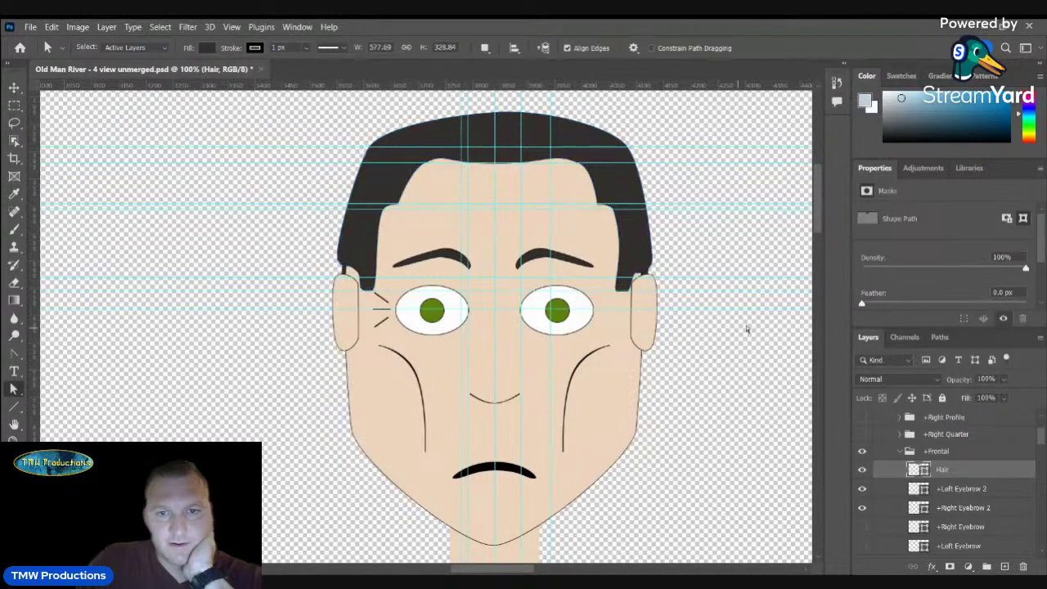
- Try raising the hair's top centre anchor to round the crown
left_click(472, 122)
left_click_drag(816, 205, 817, 195)
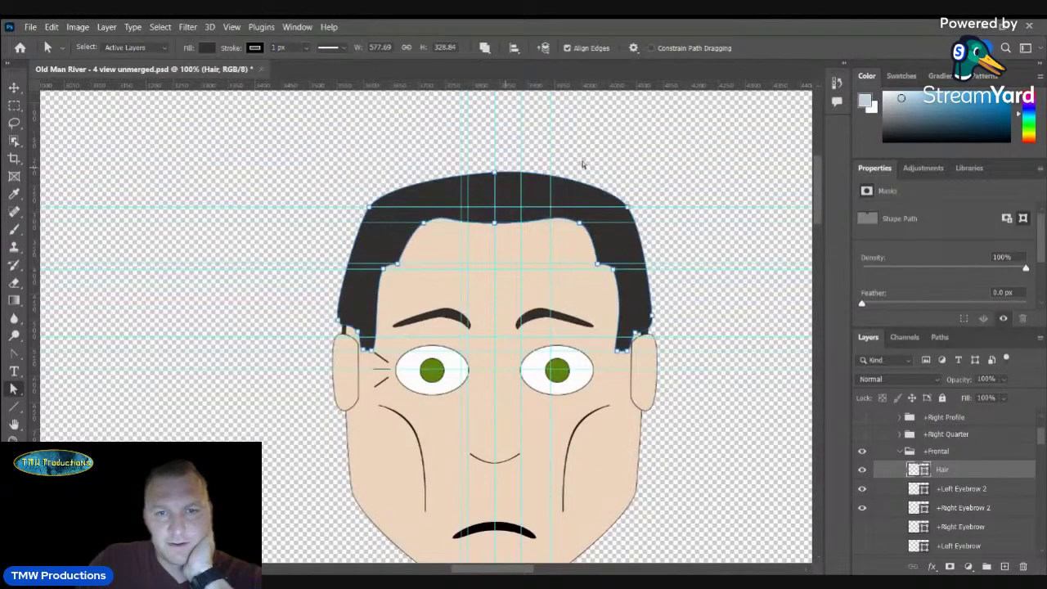
left_click_drag(494, 174, 495, 150)
left_click(666, 165)
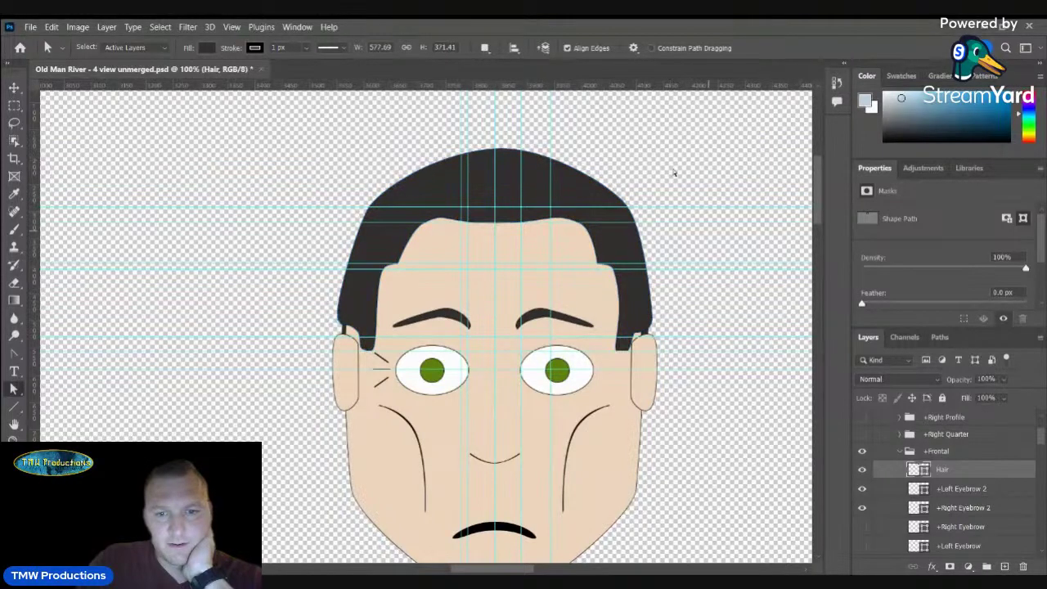
- Lower the hair's top centre and hairline centre anchors to form a thin front band, and move the wrinkled side's outer top corner inward
left_click(509, 164)
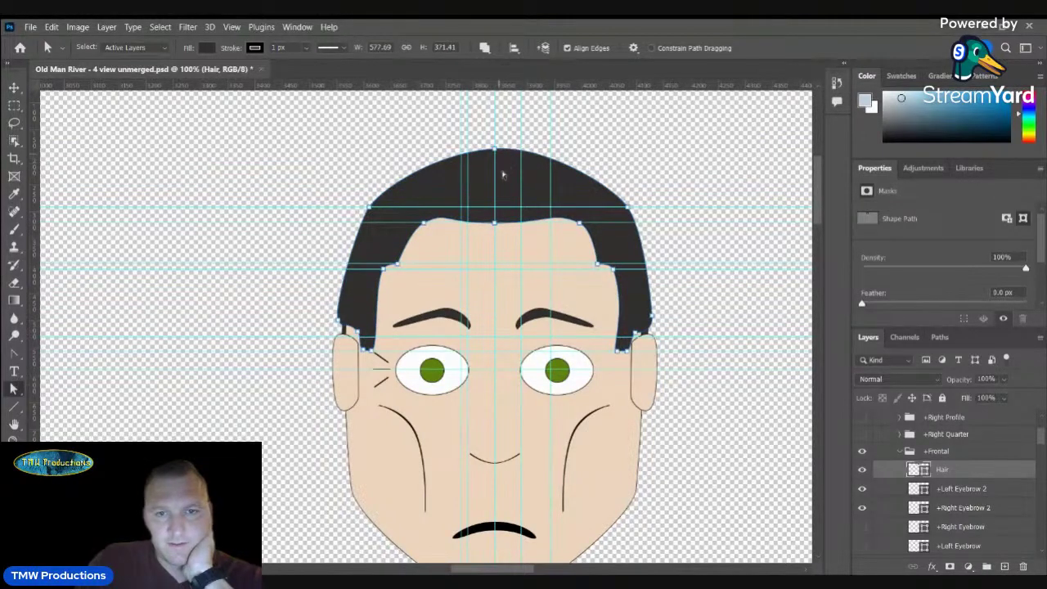
left_click_drag(495, 152, 494, 239)
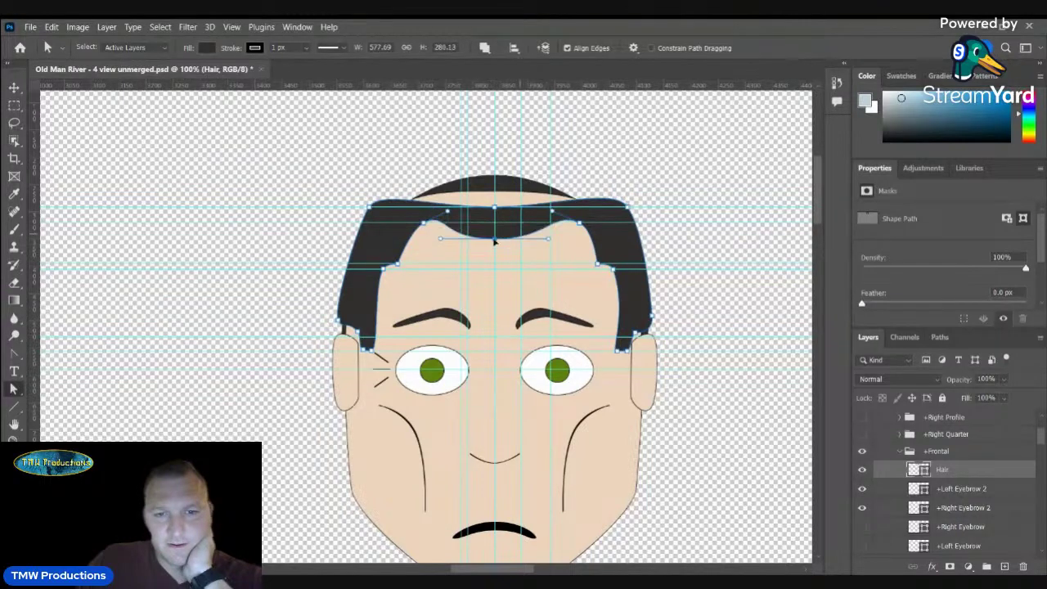
left_click_drag(371, 208, 389, 210)
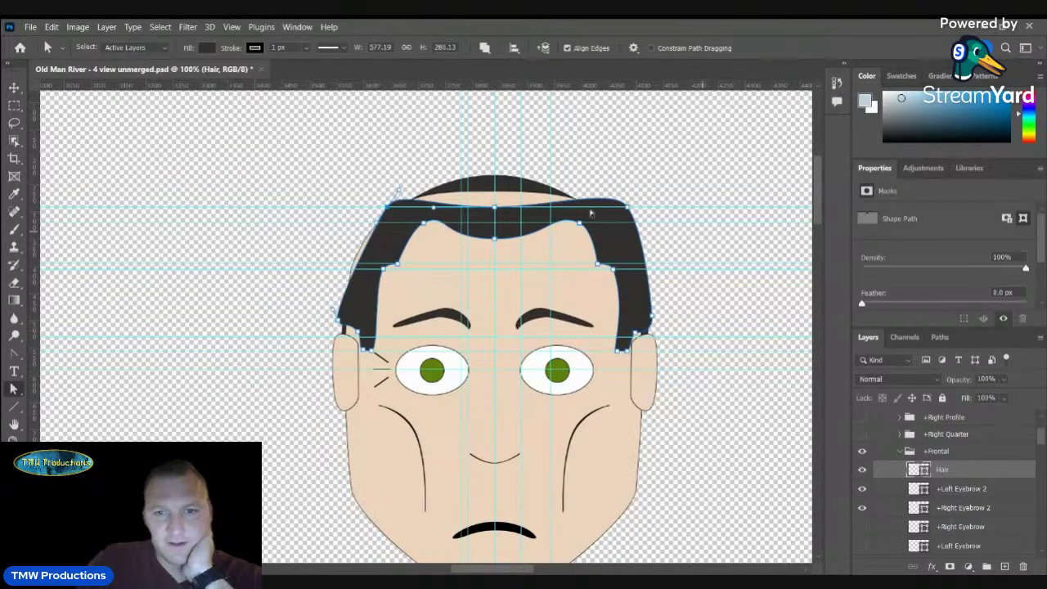
left_click(703, 238)
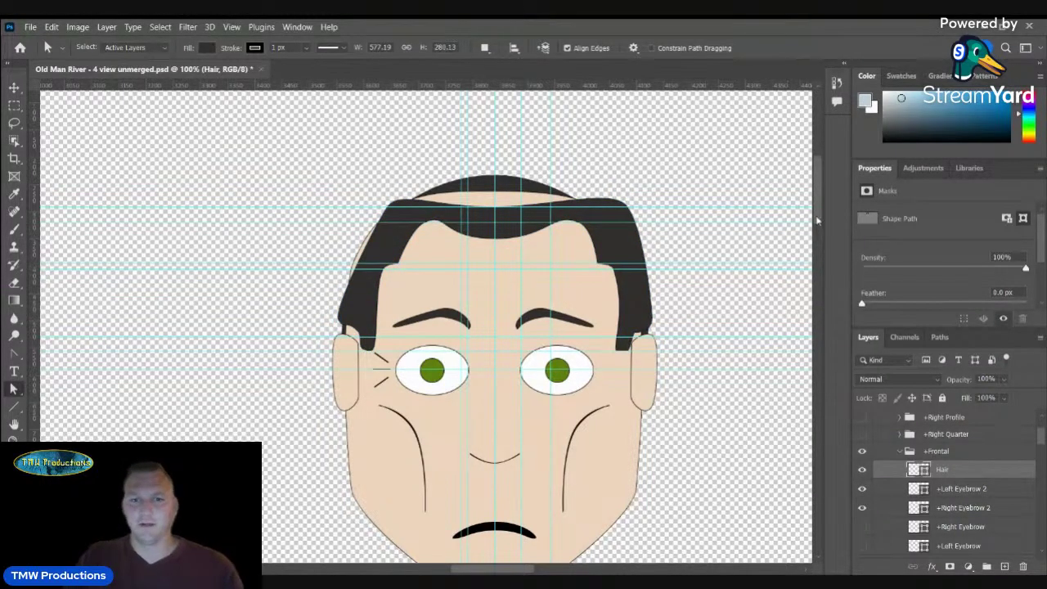
- Hide the Hair and Back Hair layers to expose the bald head
mouse_move(818, 220)
left_mouse_down()
mouse_move(815, 246)
mouse_move(822, 212)
left_mouse_up()
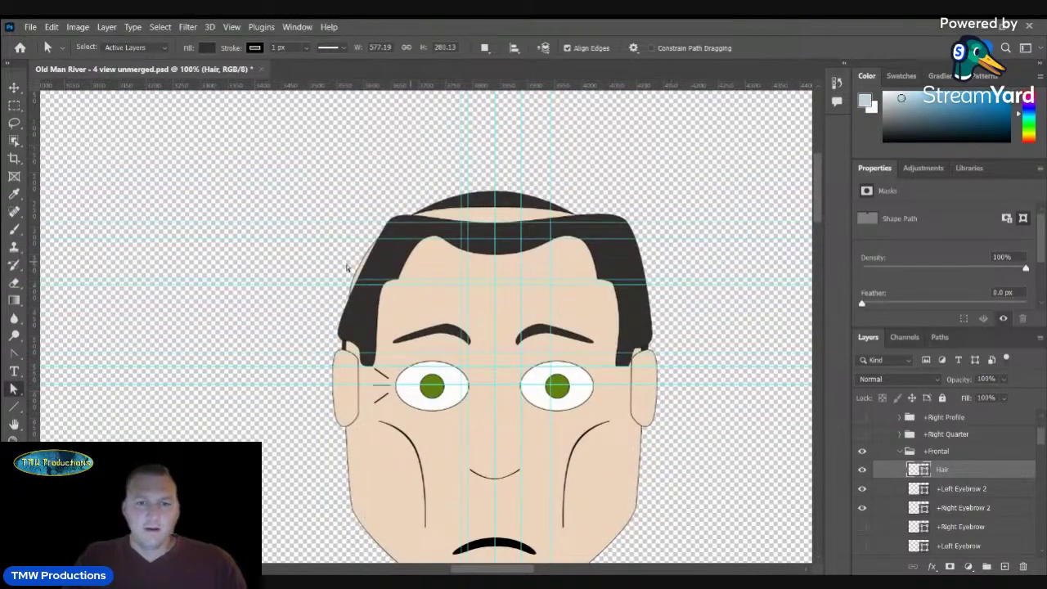
left_click(402, 257)
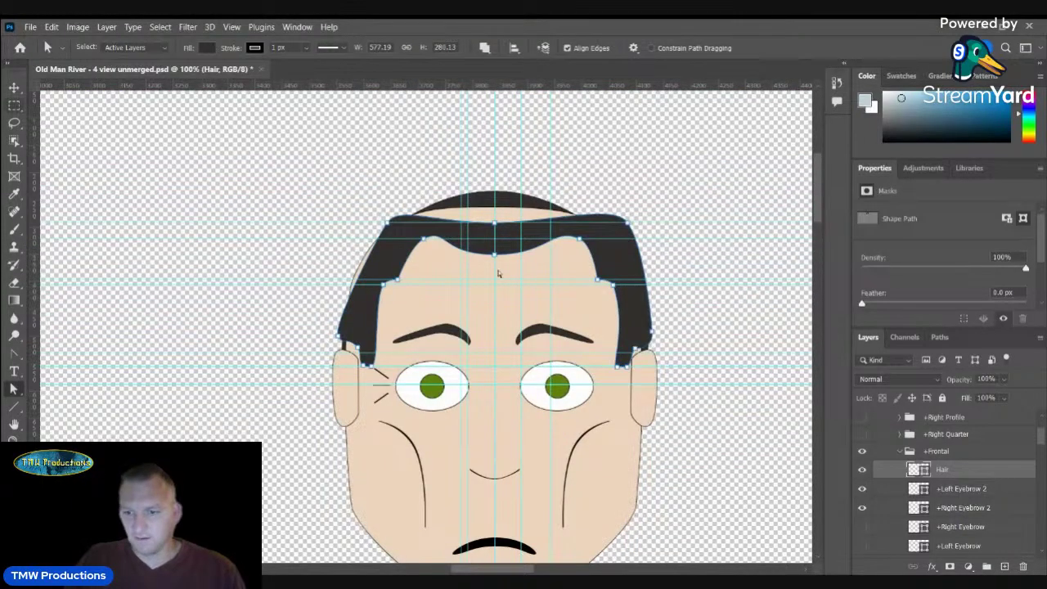
left_click(864, 470)
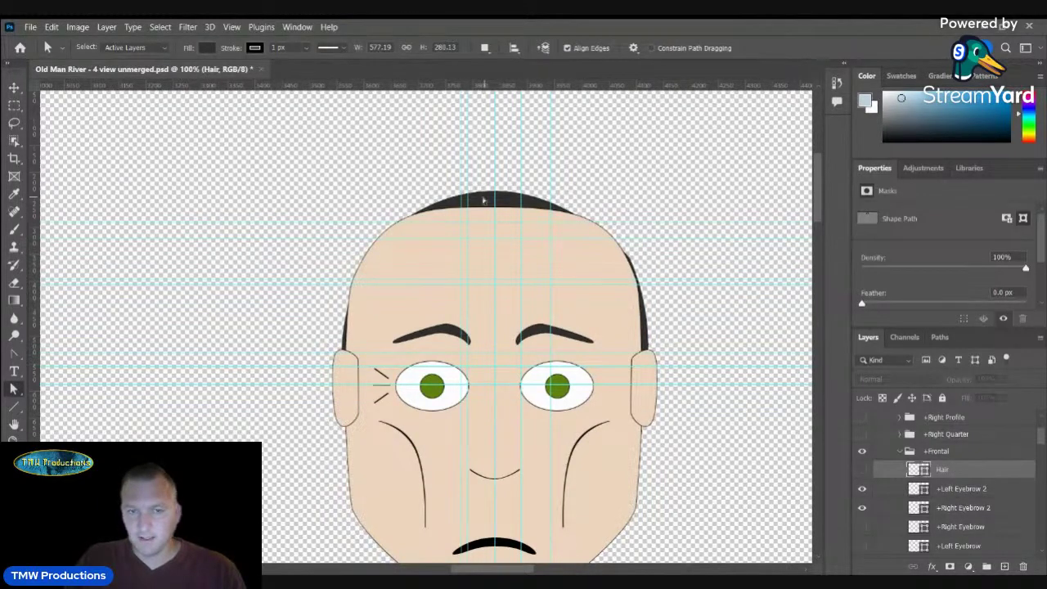
left_click(11, 90)
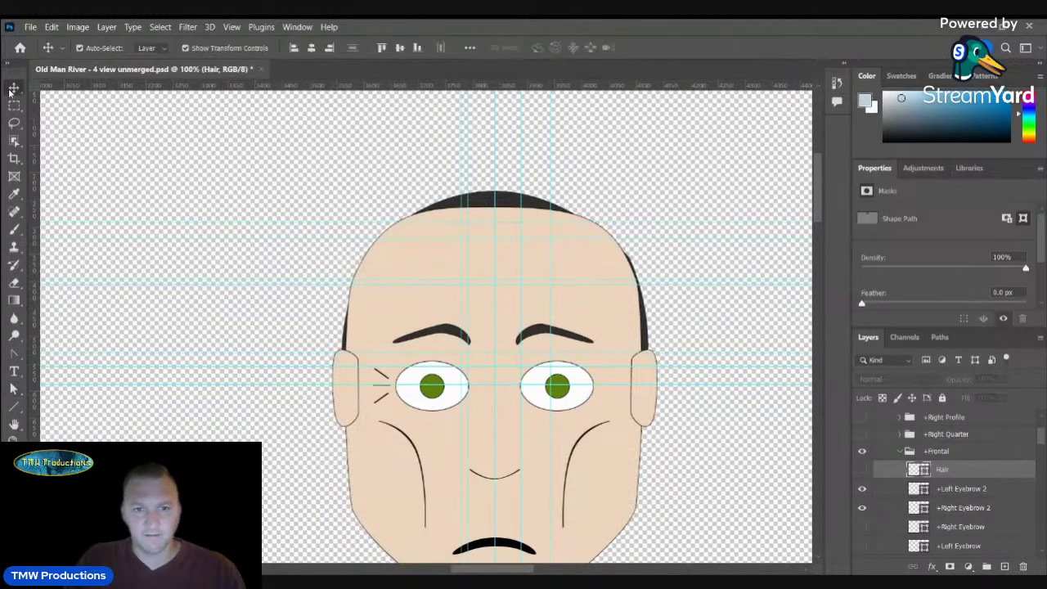
left_click(469, 197)
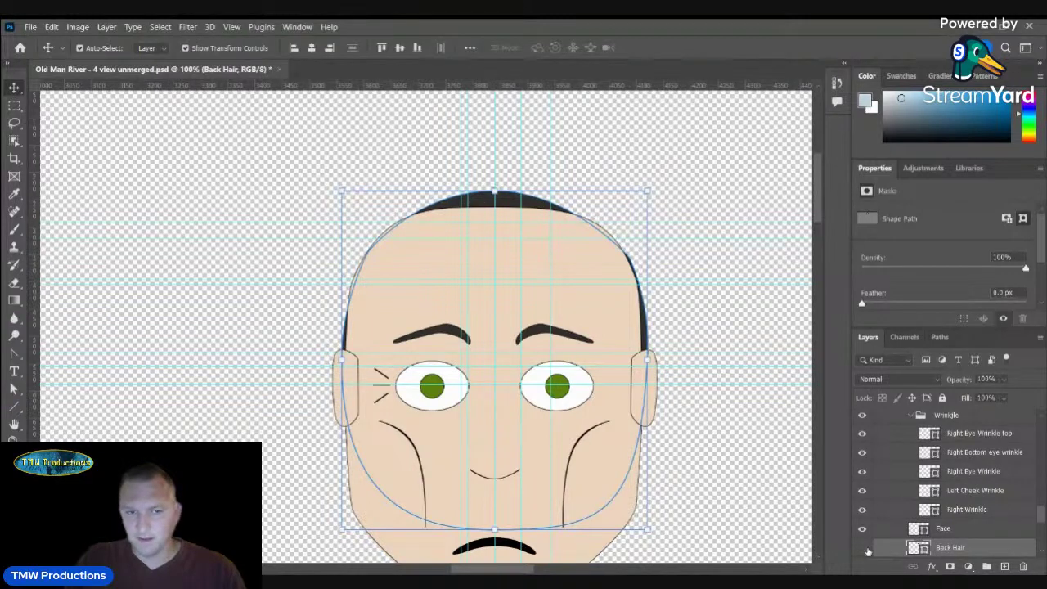
left_click(865, 548)
scroll(950, 481, "down", 5)
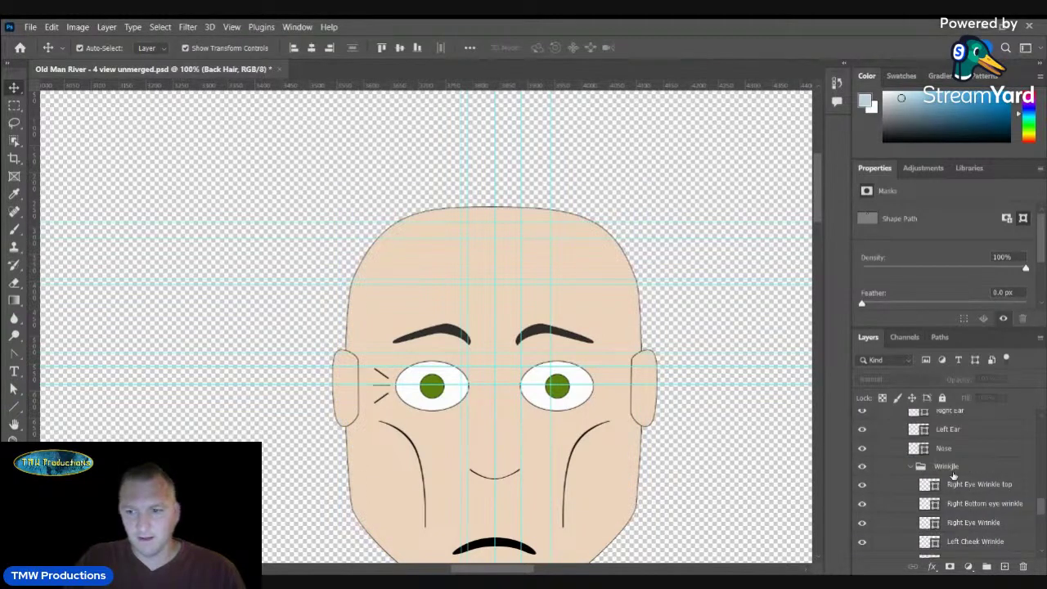
scroll(950, 481, "up", 5)
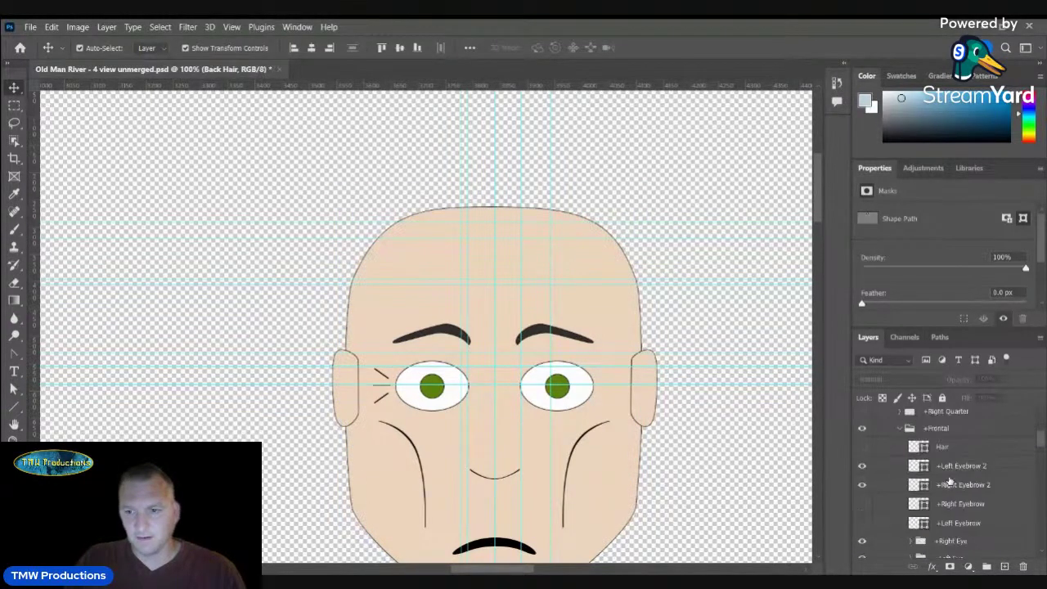
- Add a new layer above the Hair layer in the +Frontal group and name it Hair 2
left_click(947, 483)
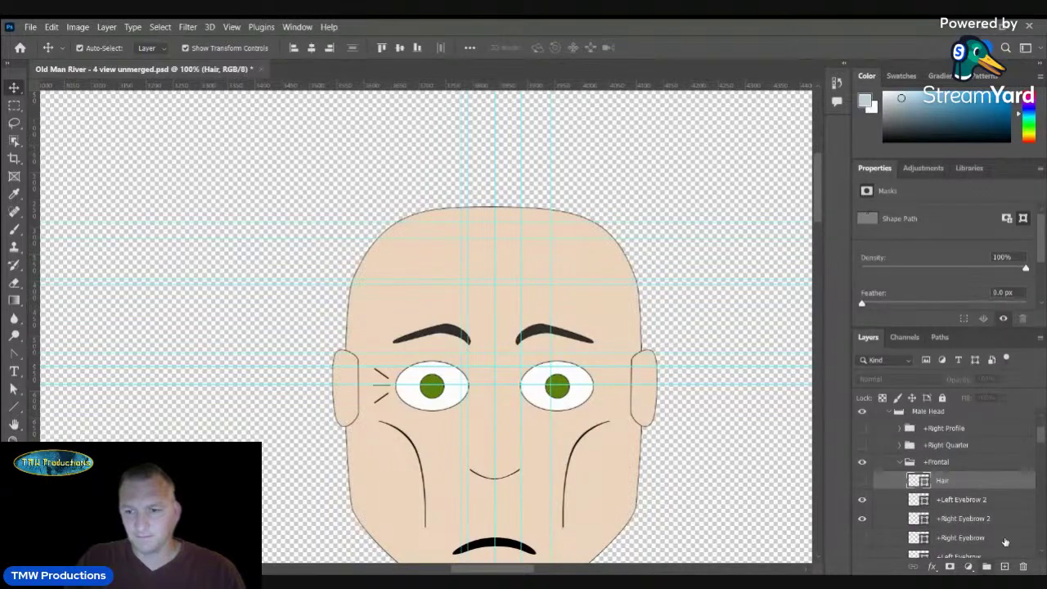
left_click(1004, 566)
double_click(946, 480)
type("Hair 2")
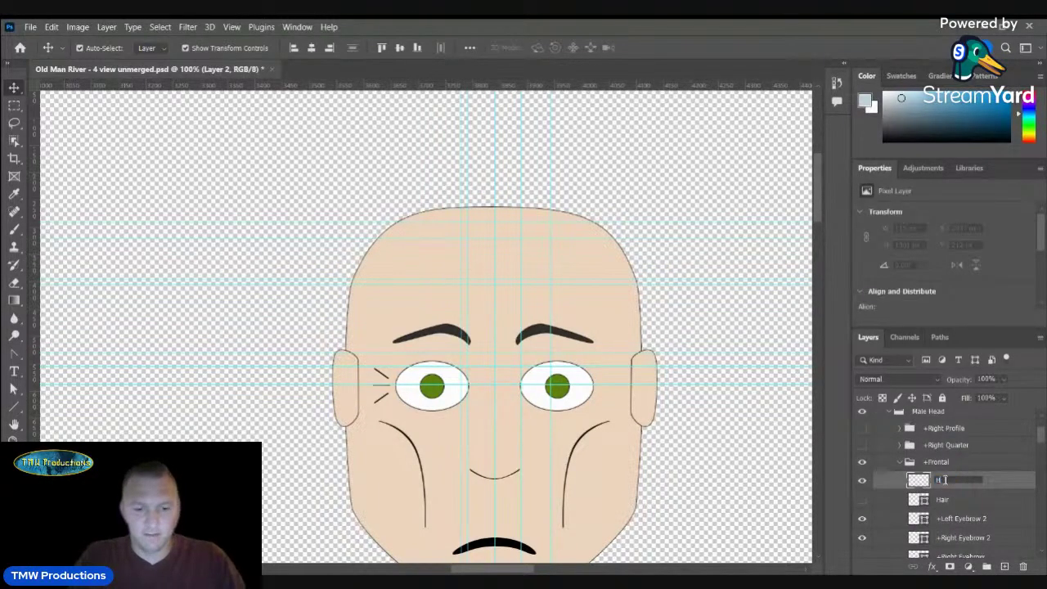
key("Return")
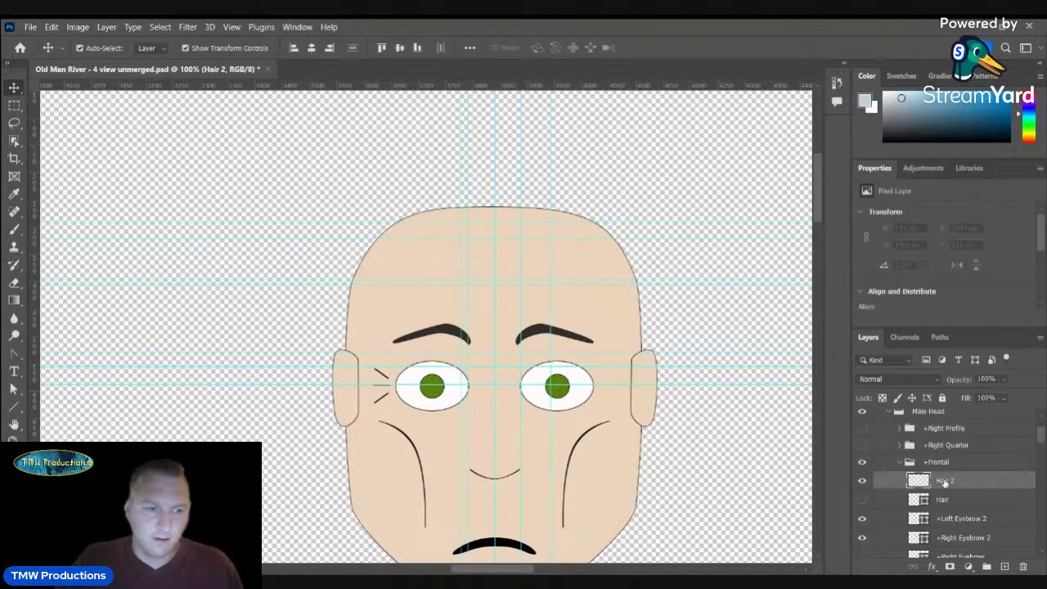
- Draw a rectangle shape about 281 px wide from the head's wrinkled side to the centre guide, extending it above the scalp to about 435 px high
left_click(16, 357)
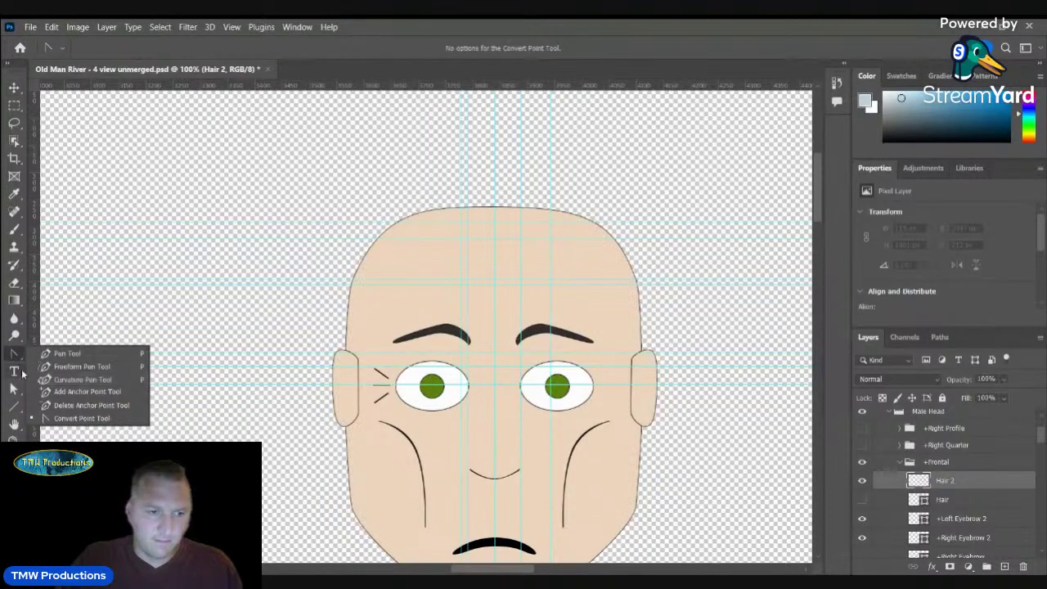
left_click(17, 407)
left_click(17, 407)
left_click(66, 404)
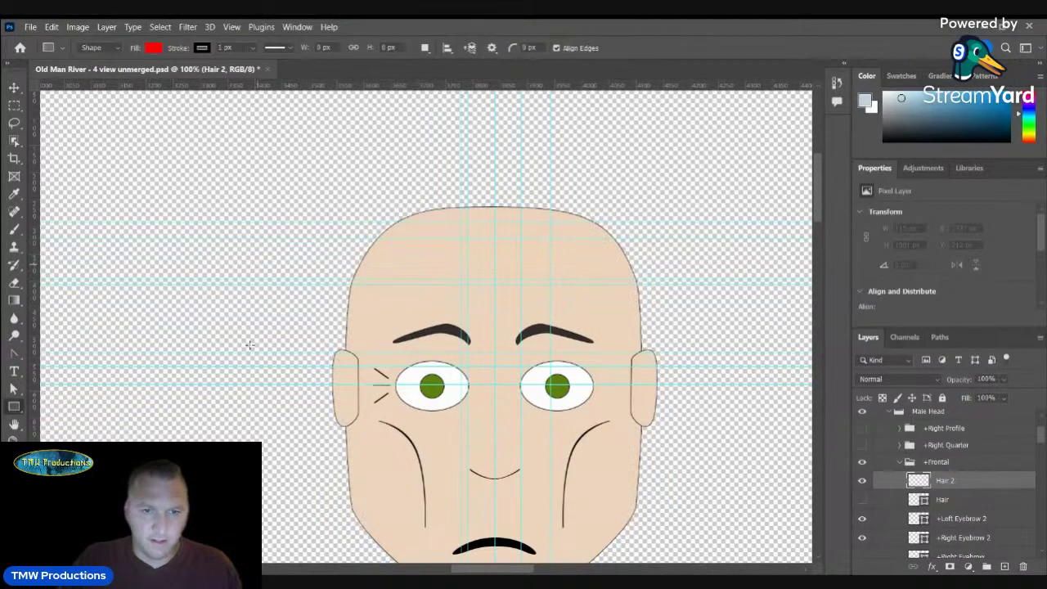
left_click_drag(342, 214, 495, 431)
left_click(14, 87)
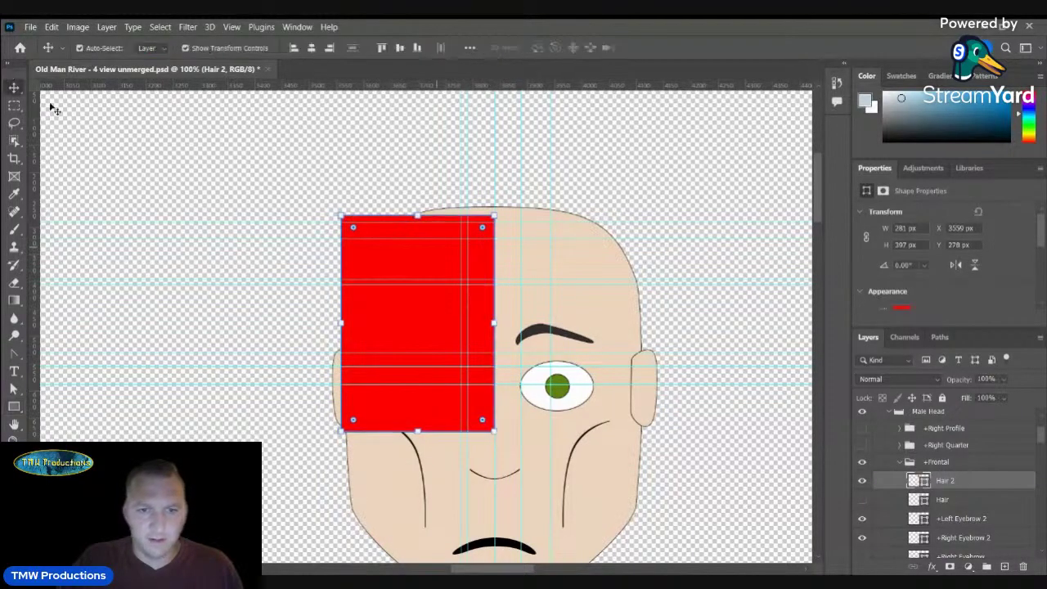
left_click_drag(417, 215, 417, 195)
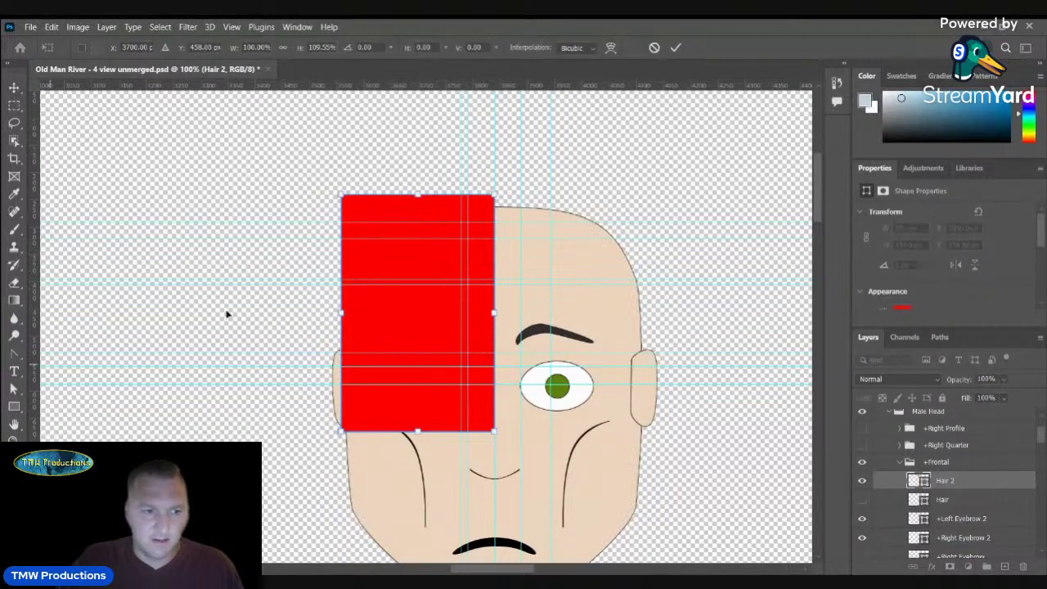
key("Return")
- Fill the Hair 2 rectangle with the recently used dark grey hair colour
key("a")
left_click(206, 47)
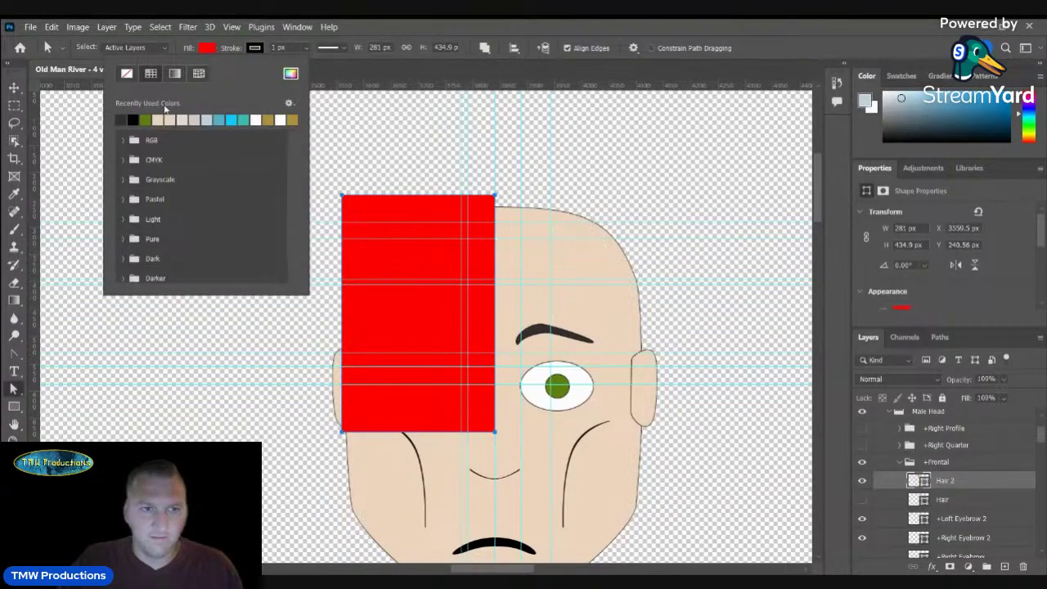
left_click(121, 120)
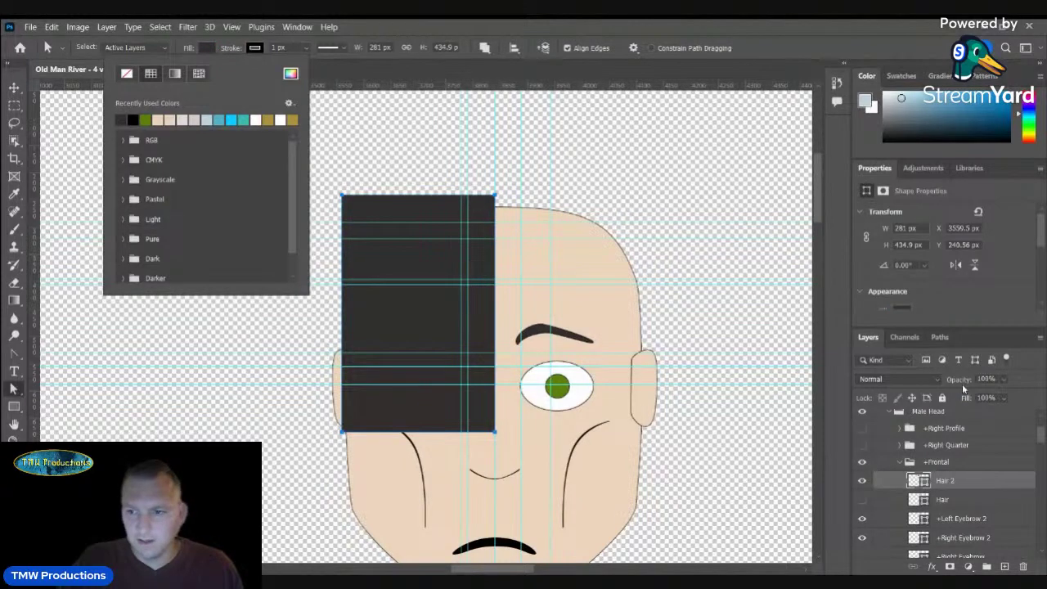
- Lower the Hair 2 layer's opacity to 62% and add anchor points along the rectangle's lower edge near the ear
left_click_drag(962, 383, 898, 369)
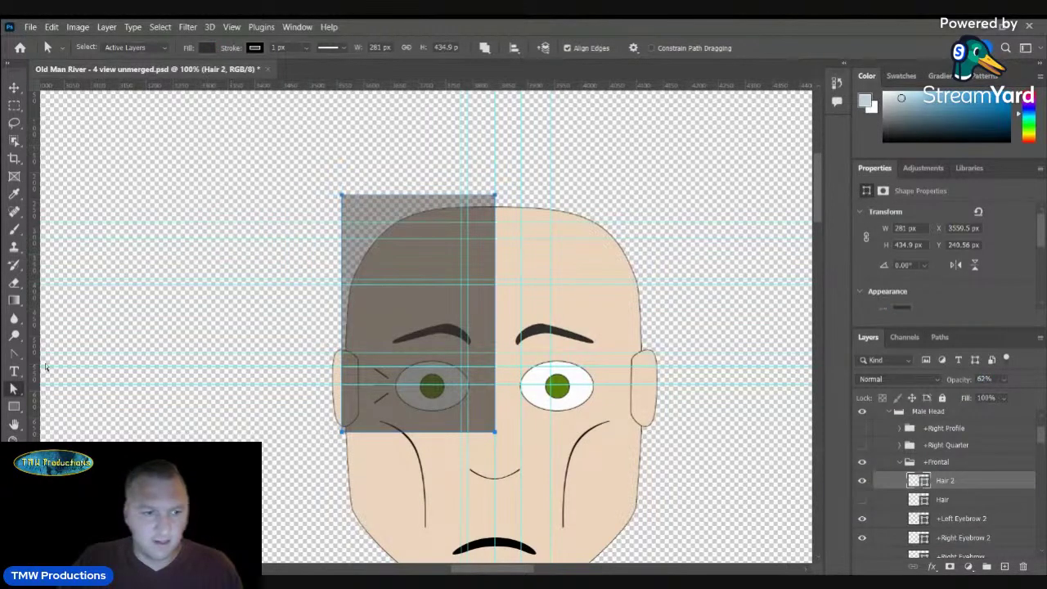
left_click(14, 354)
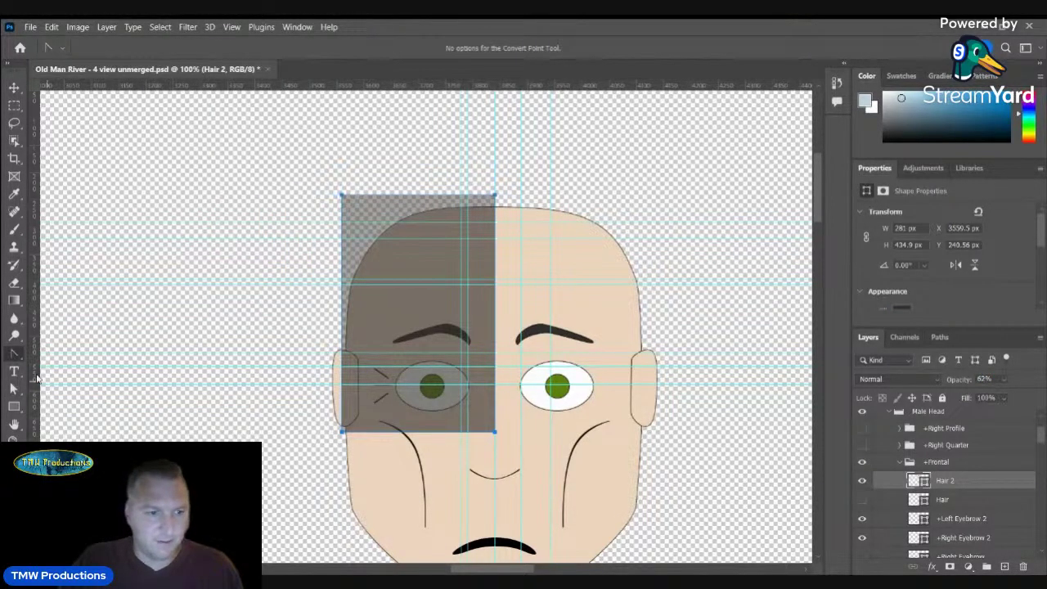
right_click(14, 354)
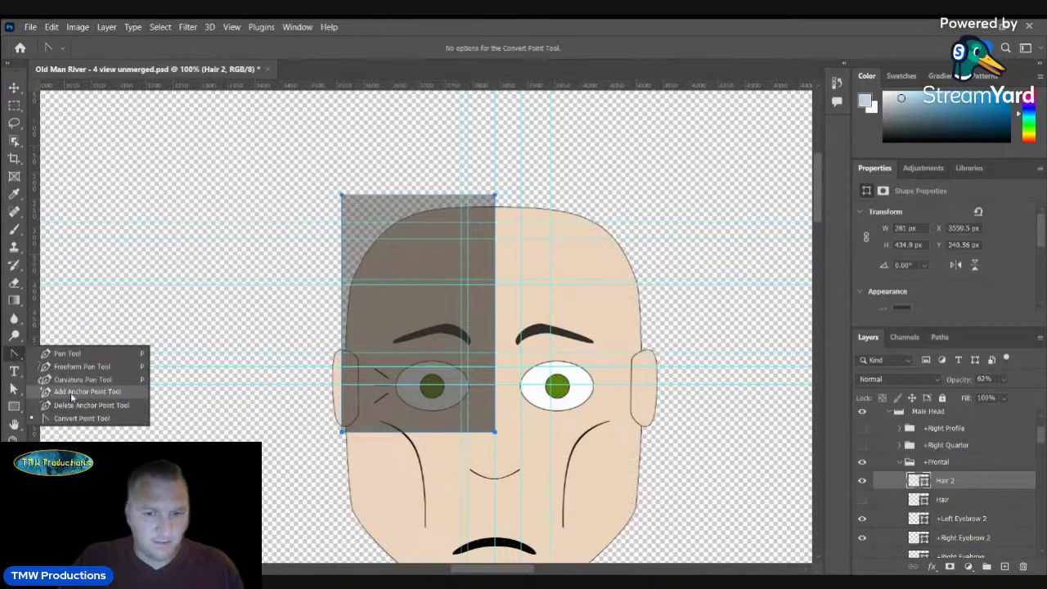
left_click(72, 392)
left_click(372, 432)
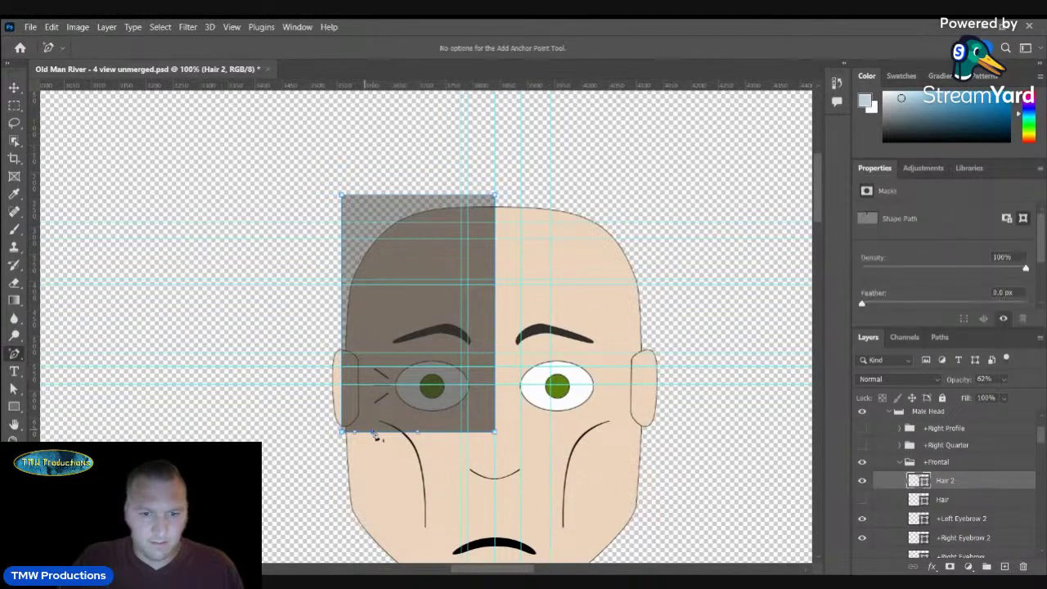
- Raise the Hair 2 shape's lower points to the temple and pull both centre-side corners in to form a receding hairline
key("a")
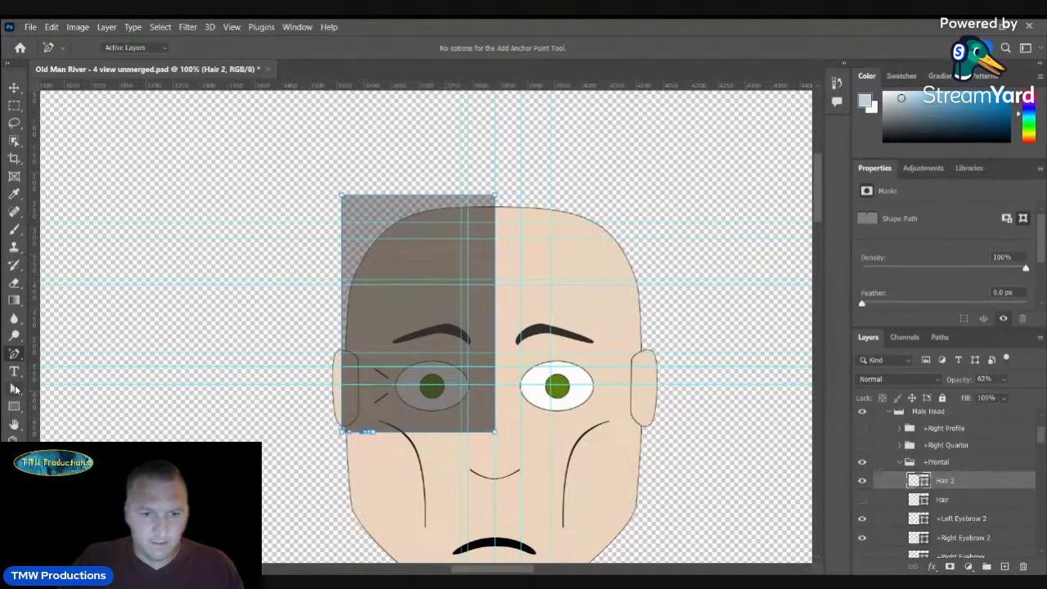
left_click(366, 432)
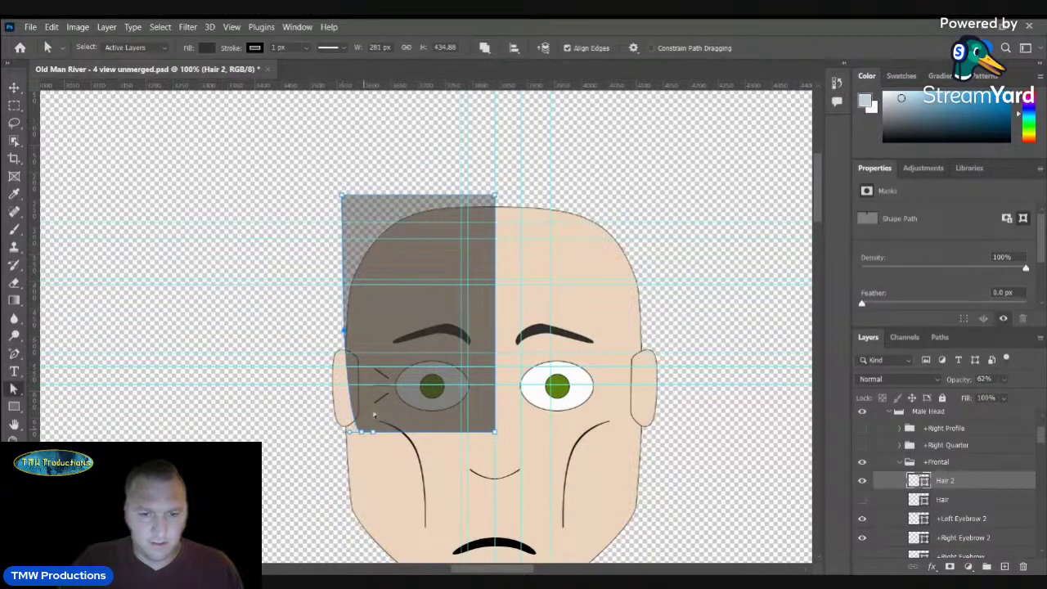
left_click_drag(363, 432, 365, 367)
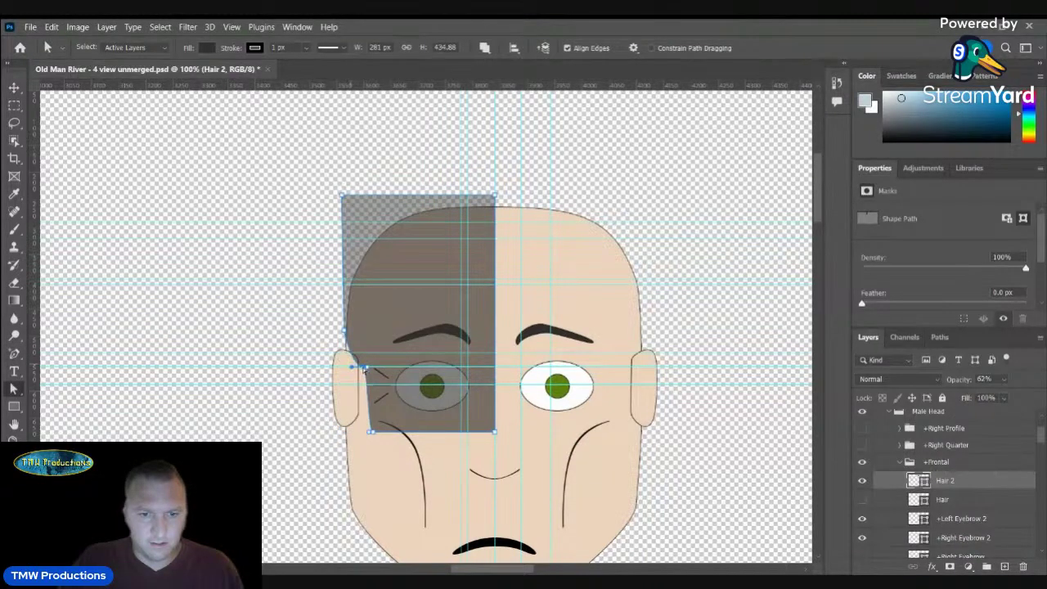
left_click_drag(373, 432, 374, 368)
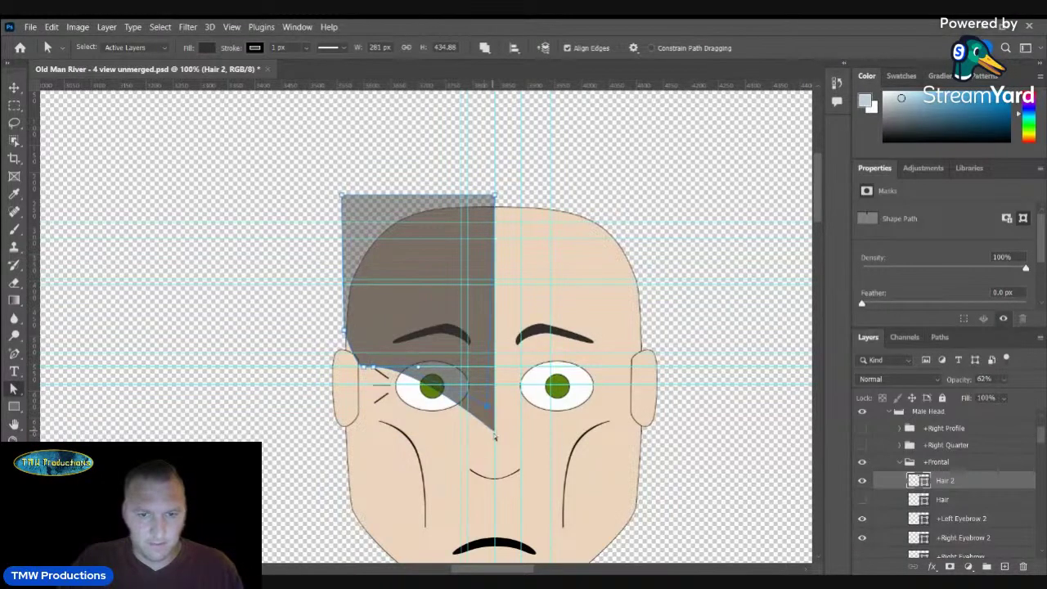
left_click_drag(386, 279, 391, 280)
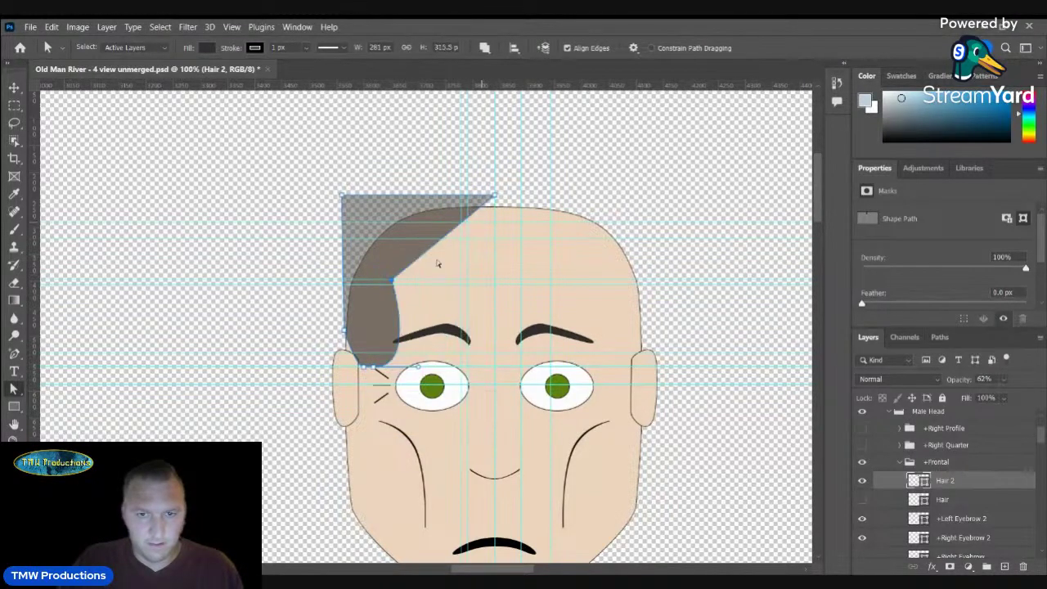
left_click_drag(474, 205, 460, 224)
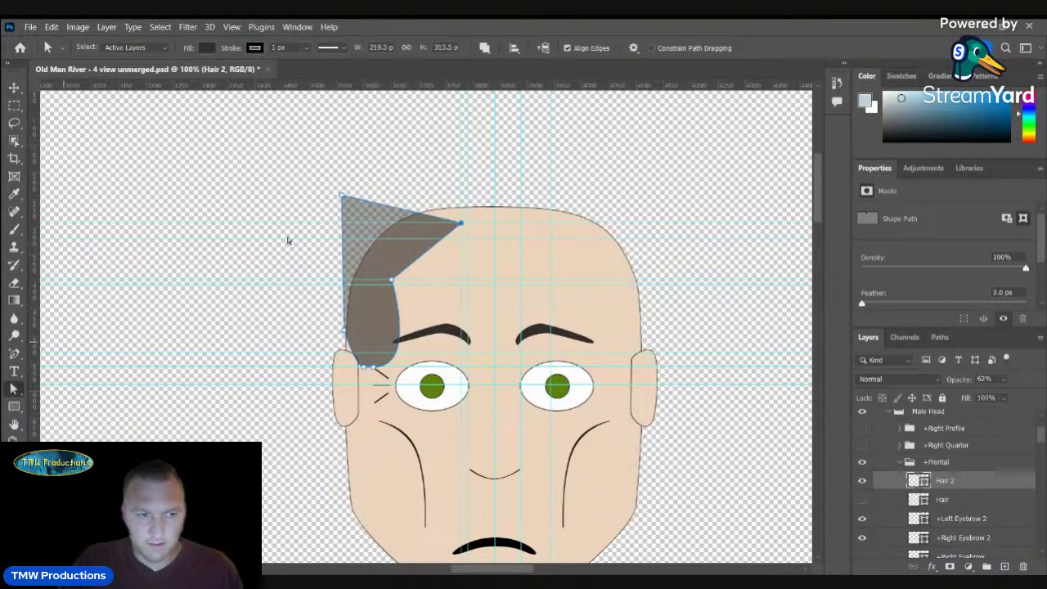
- Fit the Hair 2 shape's outer edge to the skull outline using an added anchor point, and restore the layer's opacity to 100%
left_click(14, 354)
left_click(344, 262)
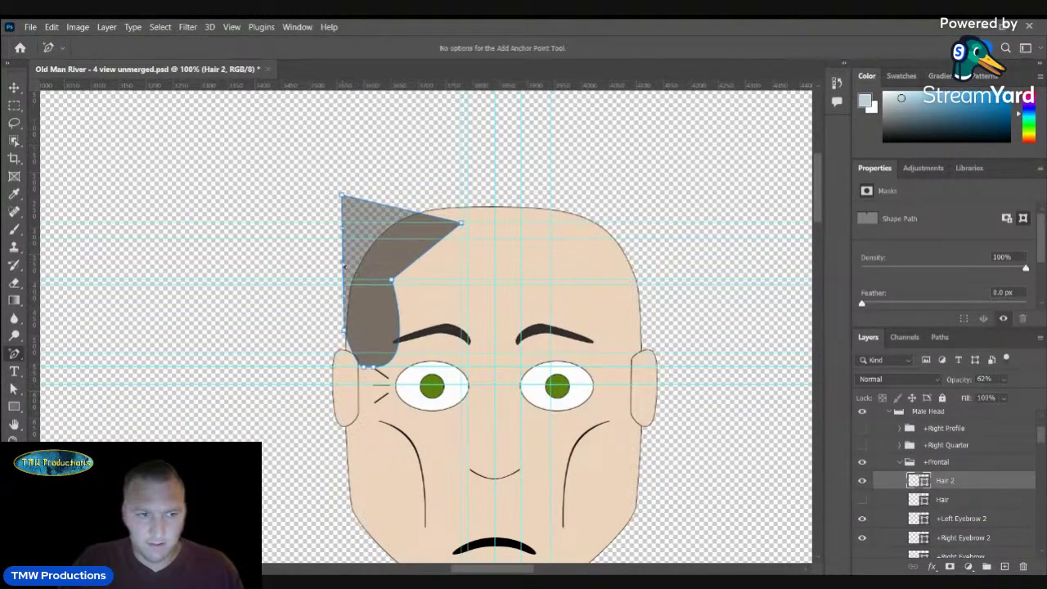
left_click(14, 388)
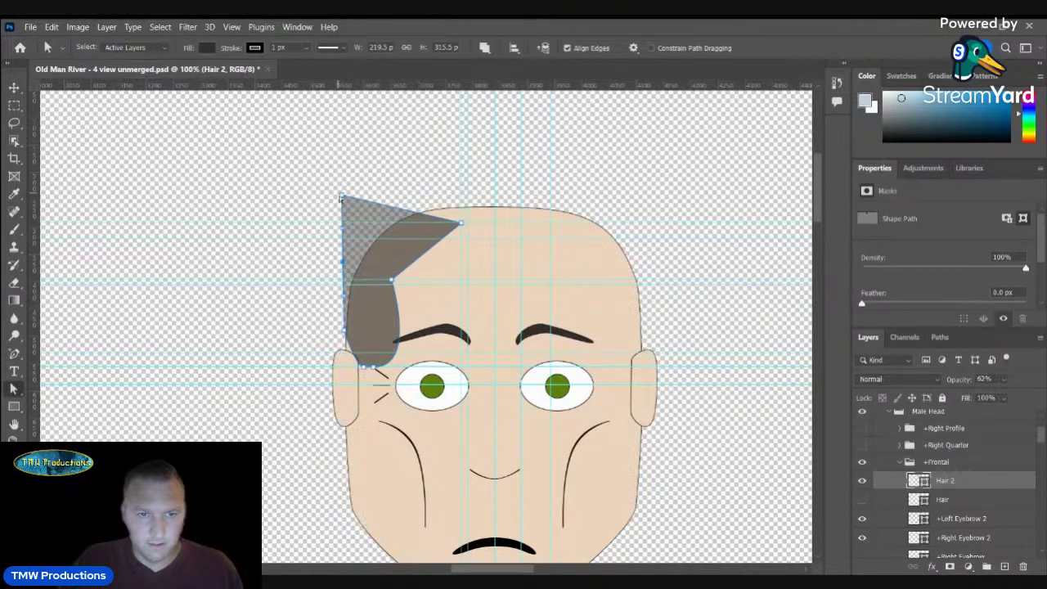
left_click_drag(342, 196, 416, 215)
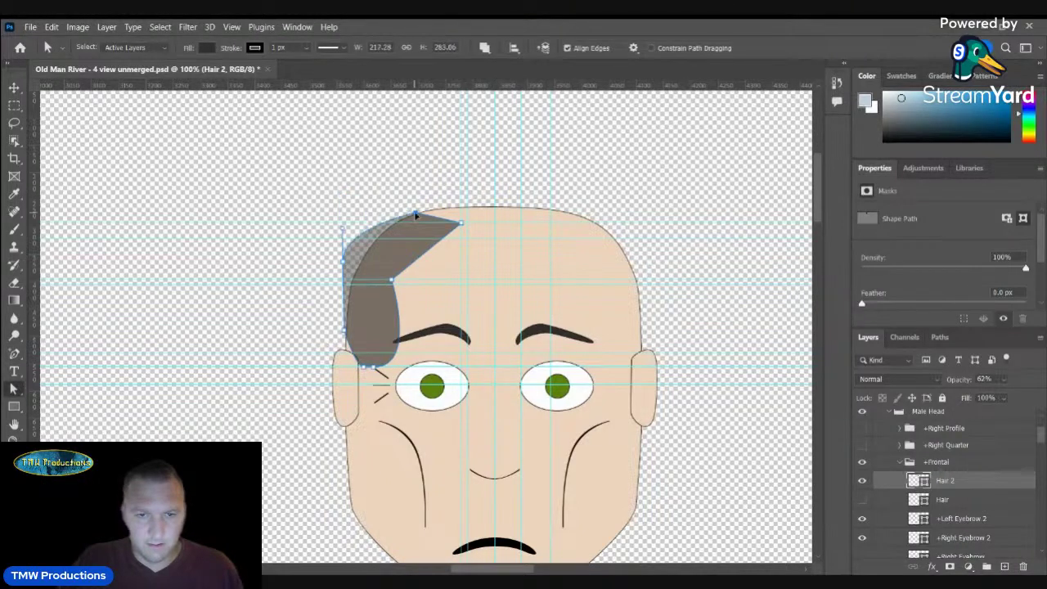
left_click_drag(343, 229, 362, 251)
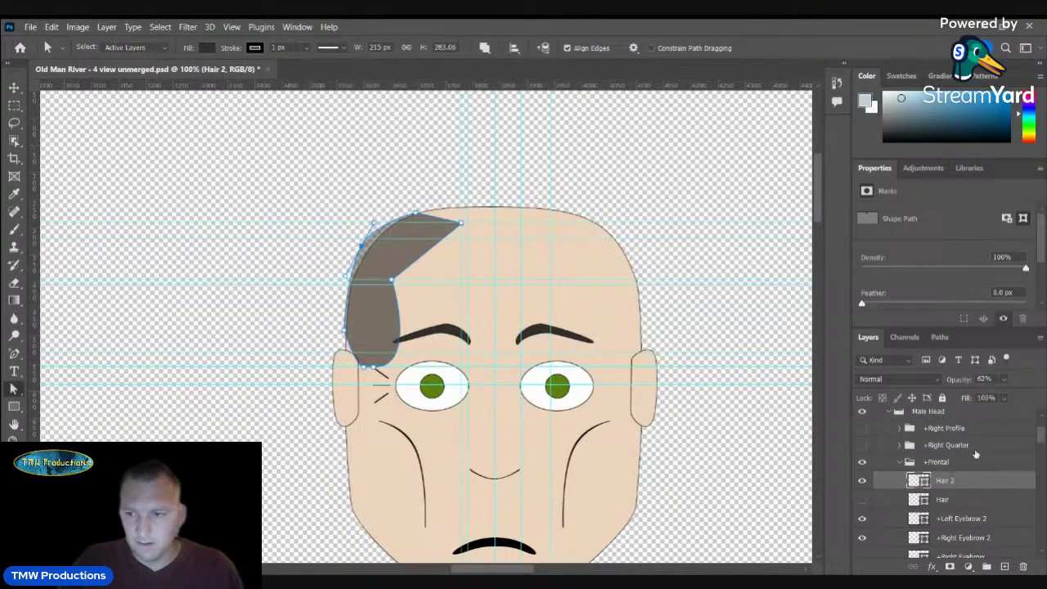
left_click_drag(962, 382, 986, 383)
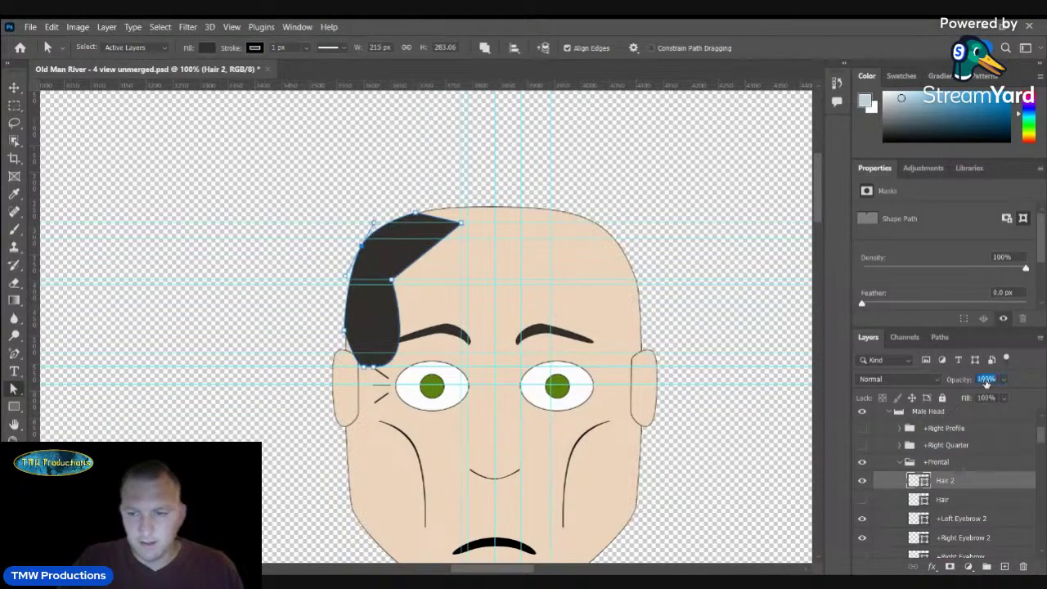
- Smooth the inner hairline corner of the Hair 2 shape into a gentle curve with the Convert Point Tool
left_click(973, 466)
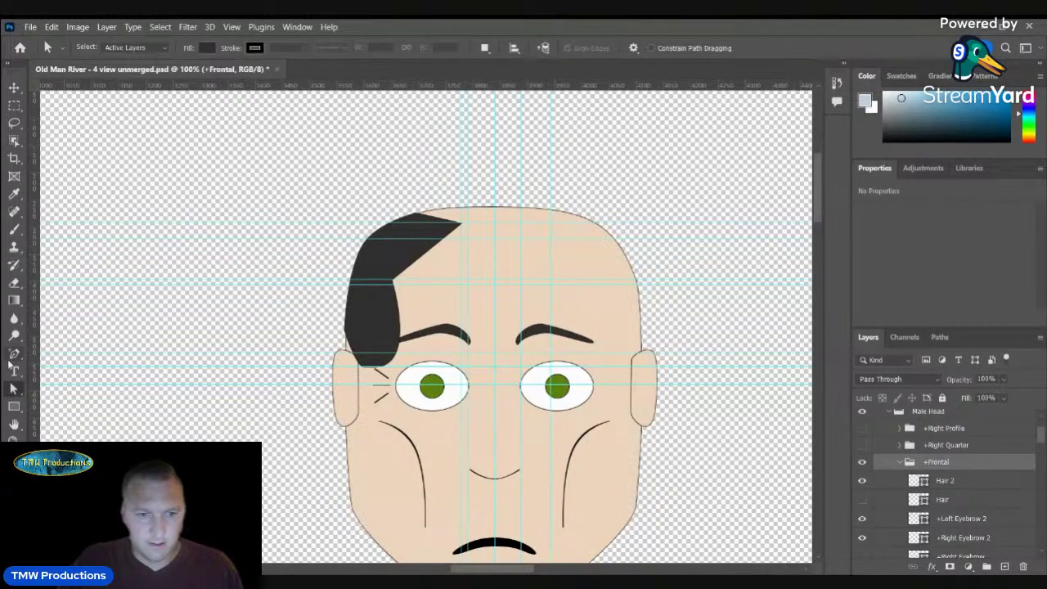
left_click(14, 354)
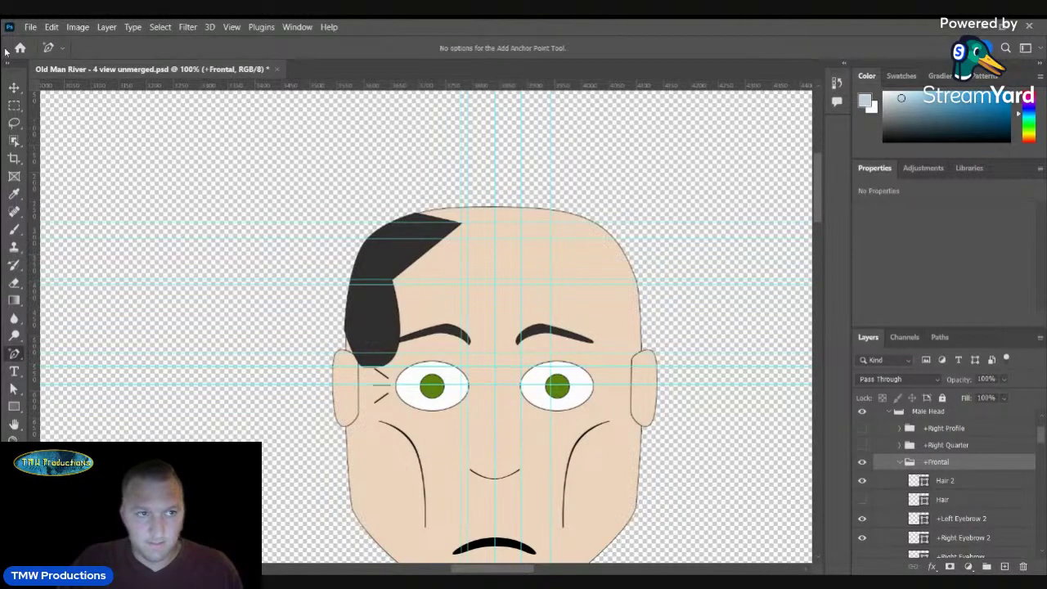
key("v")
left_click(356, 308)
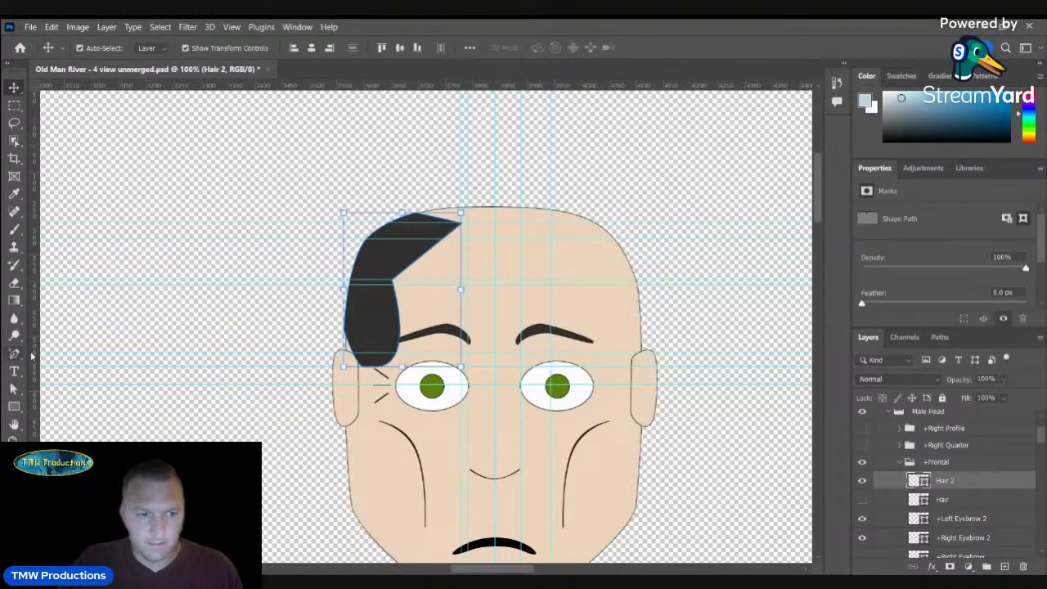
key("p")
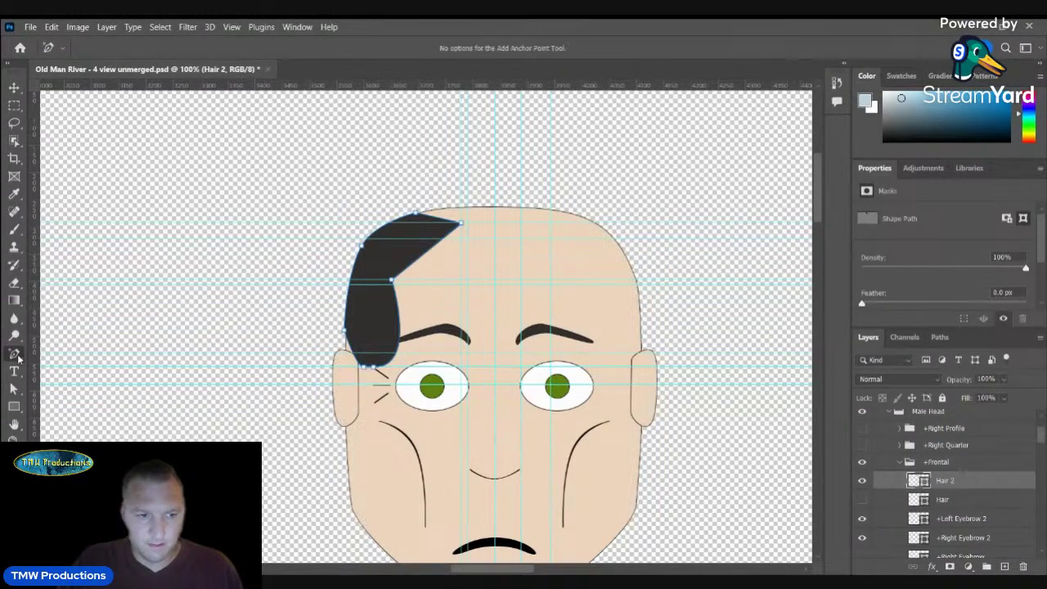
right_click(18, 356)
left_click(58, 418)
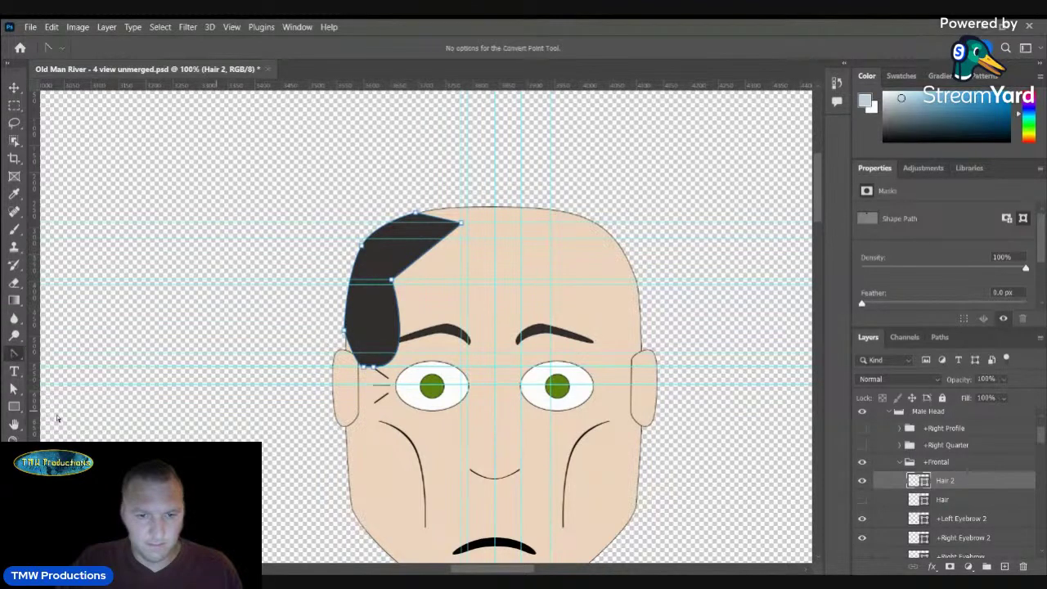
left_click(391, 281)
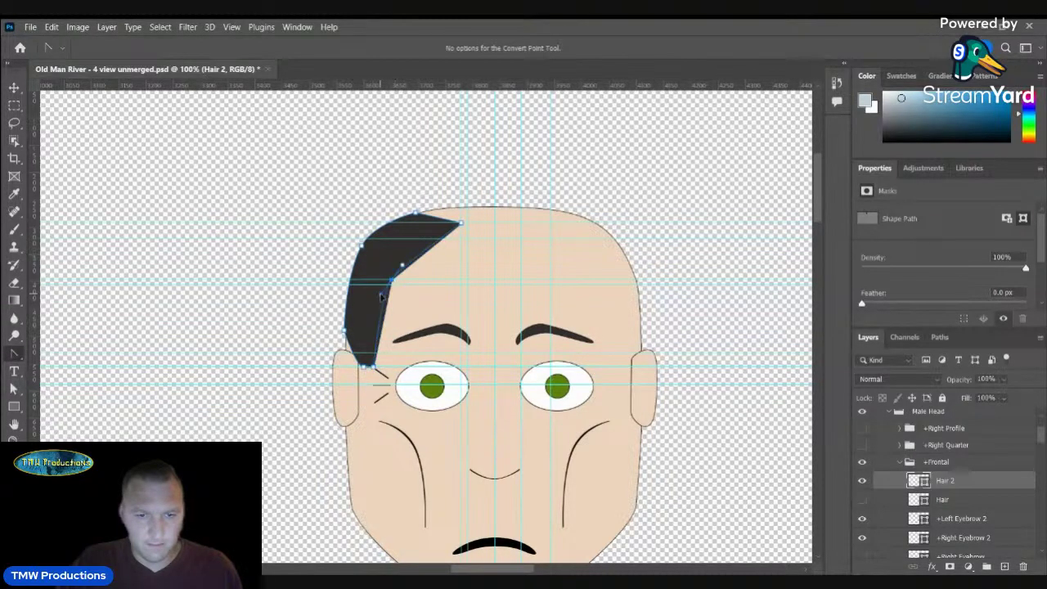
left_click_drag(381, 295, 380, 297)
left_click(306, 290)
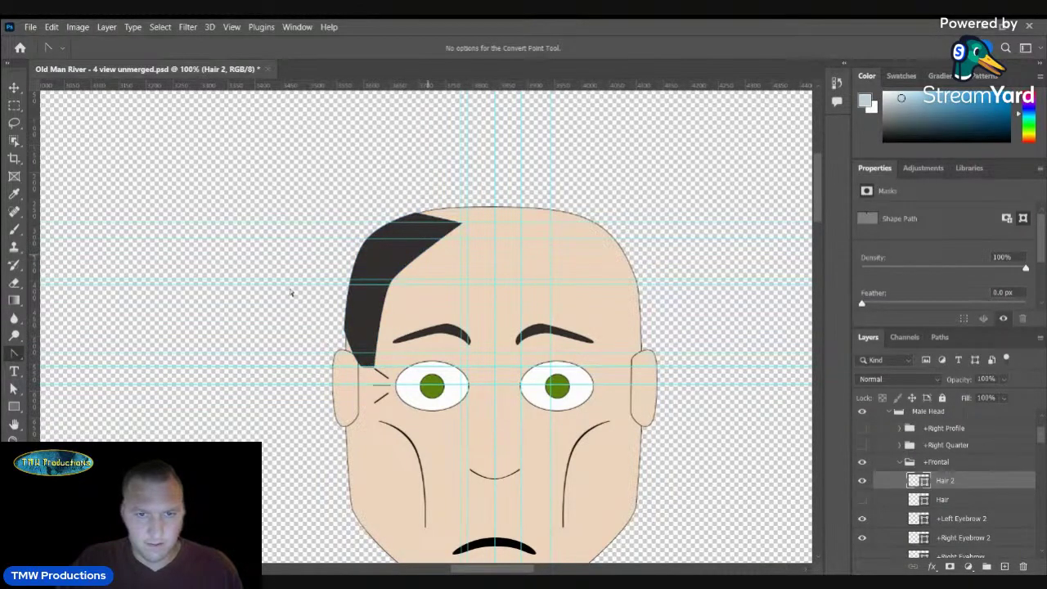
- Reshape the top end of the Hair 2 shape so it rises slightly above the scalp and ends in a vertical edge
left_click(14, 390)
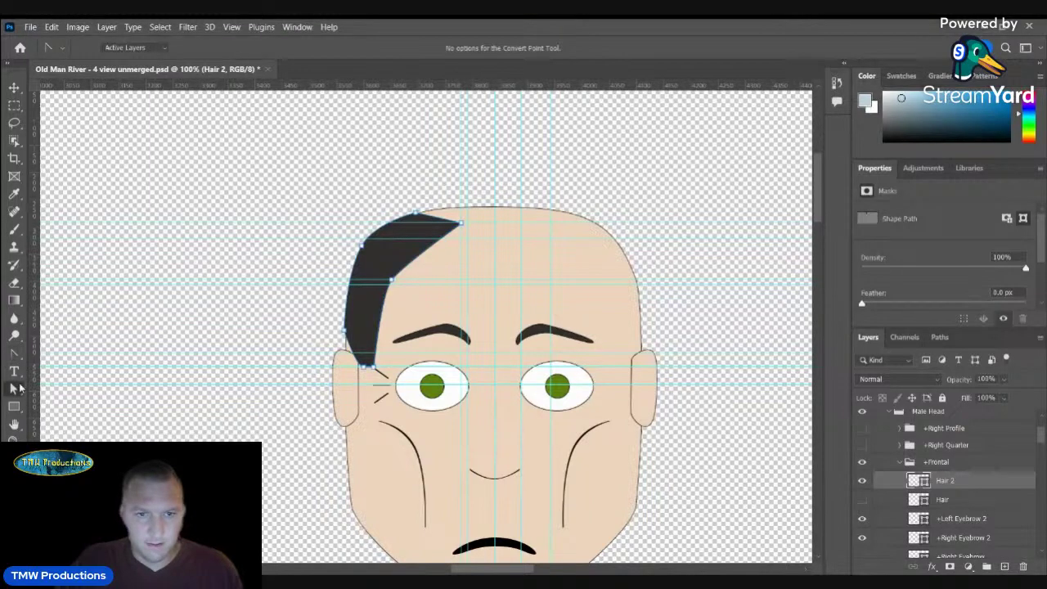
left_click(407, 232)
left_click_drag(416, 214, 447, 202)
left_click(369, 189)
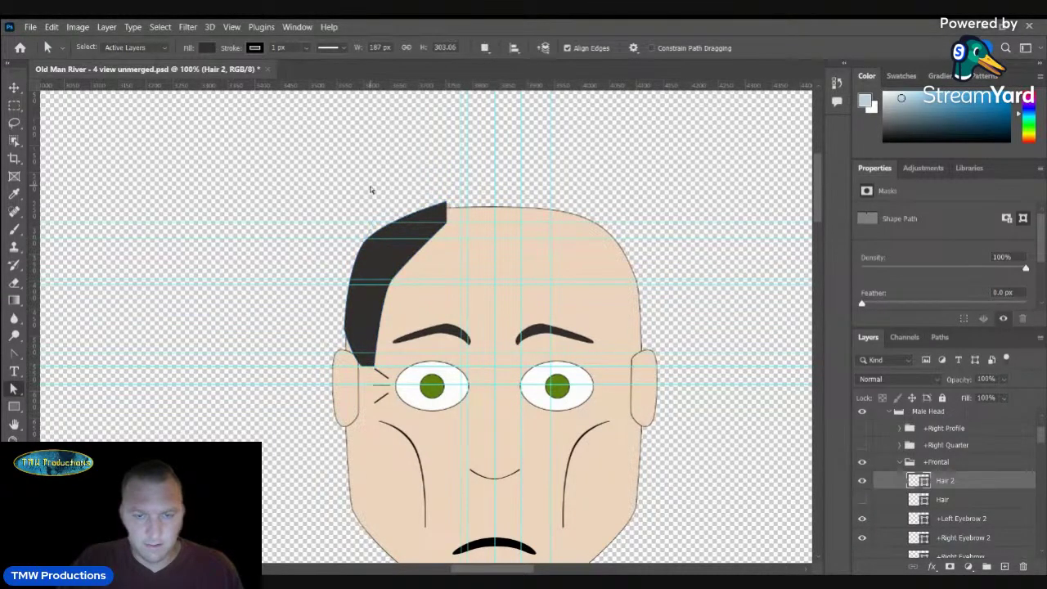
- Duplicate the Hair 2 layer as Hair 2 copy within the same document
left_click(11, 436)
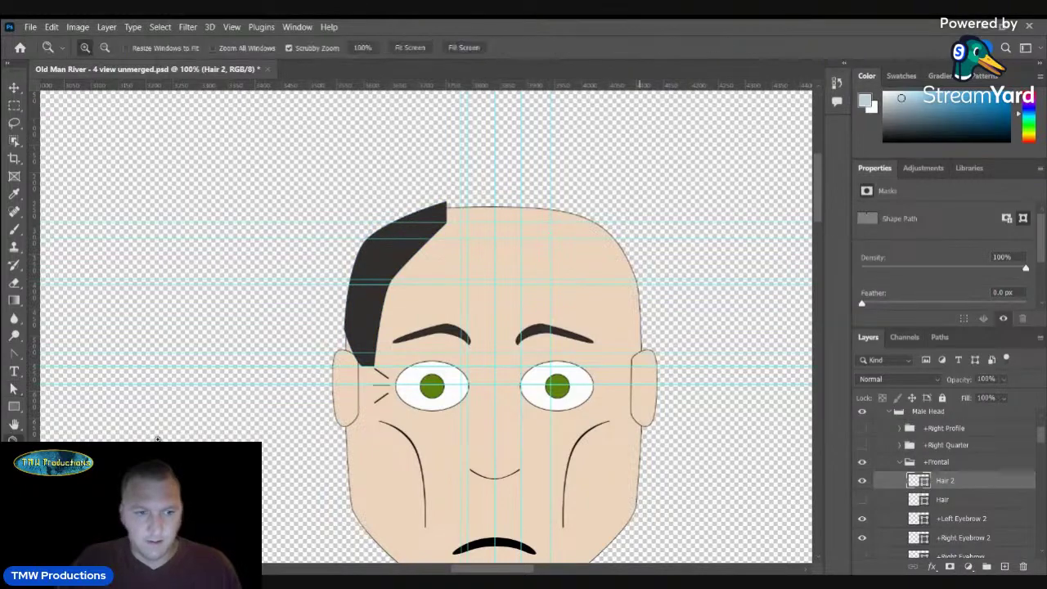
left_click(642, 472, "alt")
left_click(642, 472, "alt")
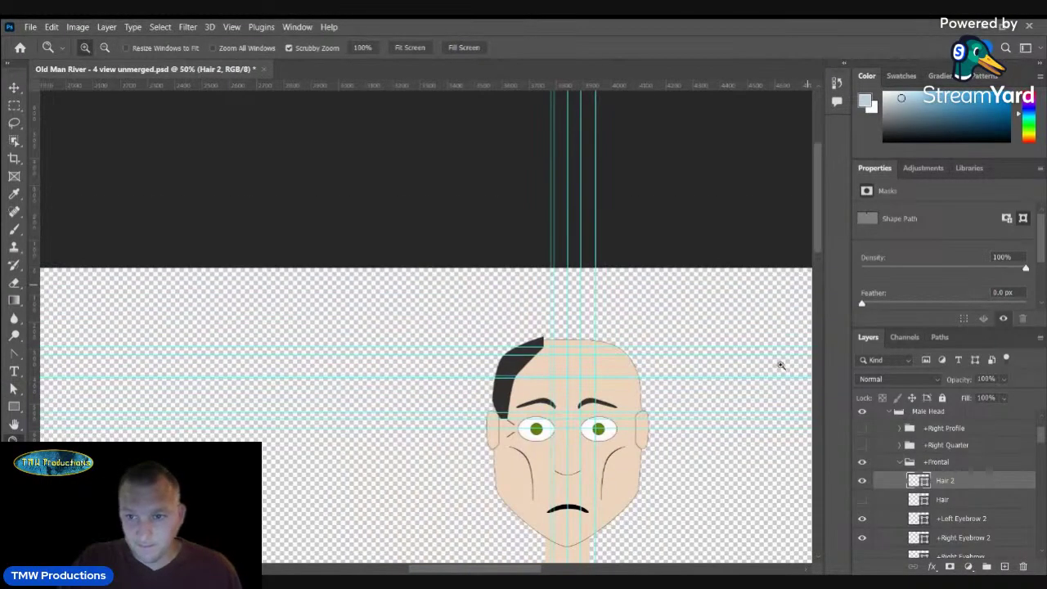
scroll(426, 327, "down", 3)
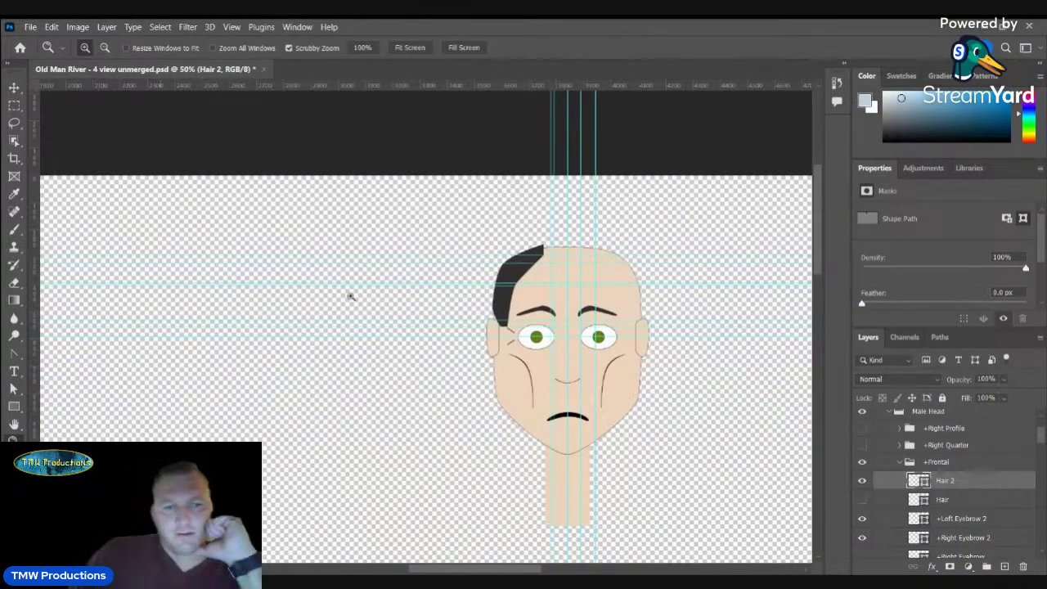
left_click(14, 87)
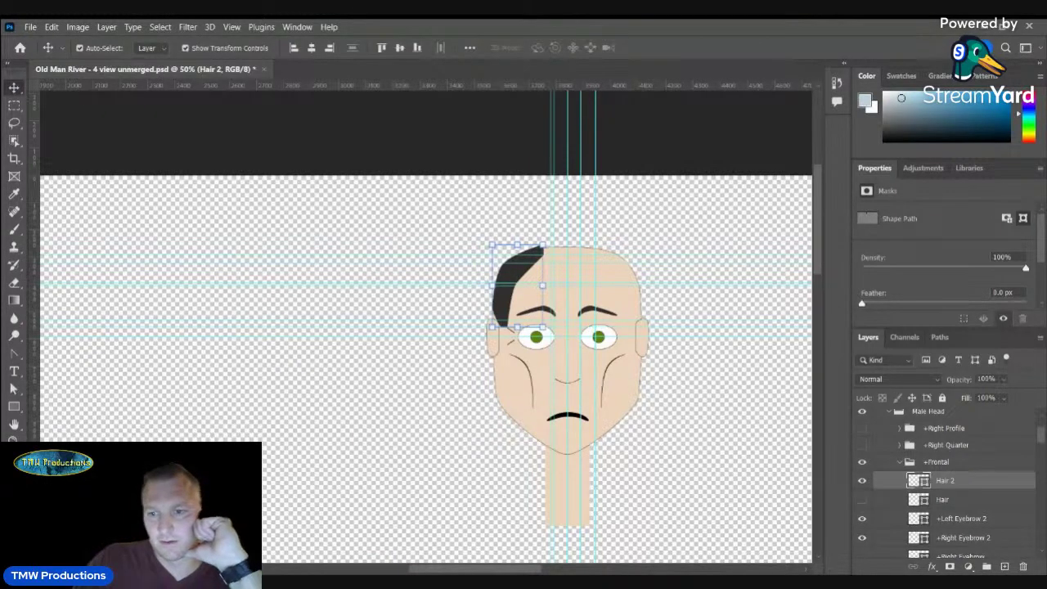
left_click(827, 91)
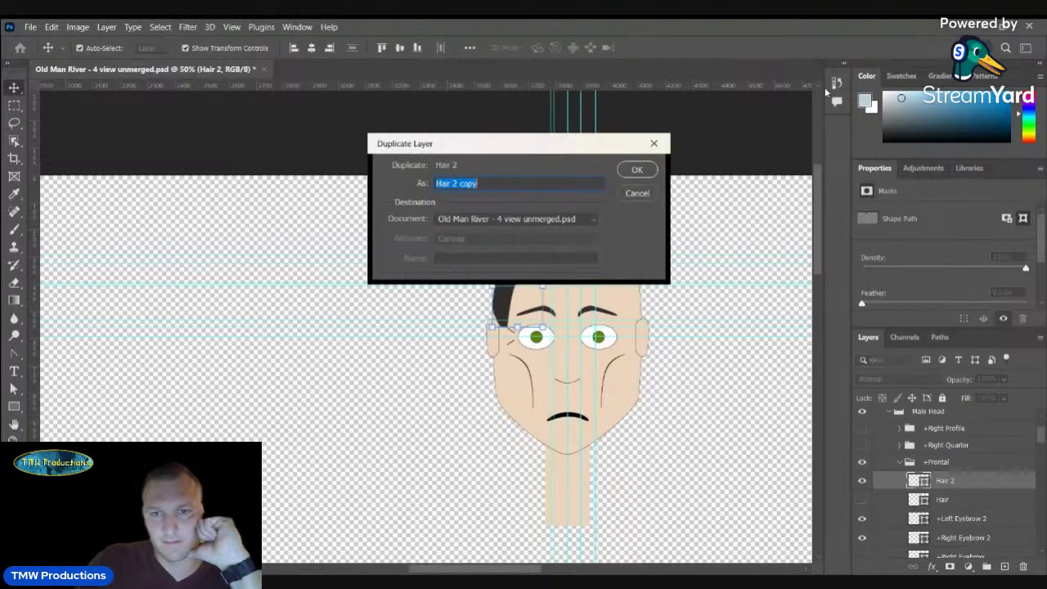
left_click(637, 169)
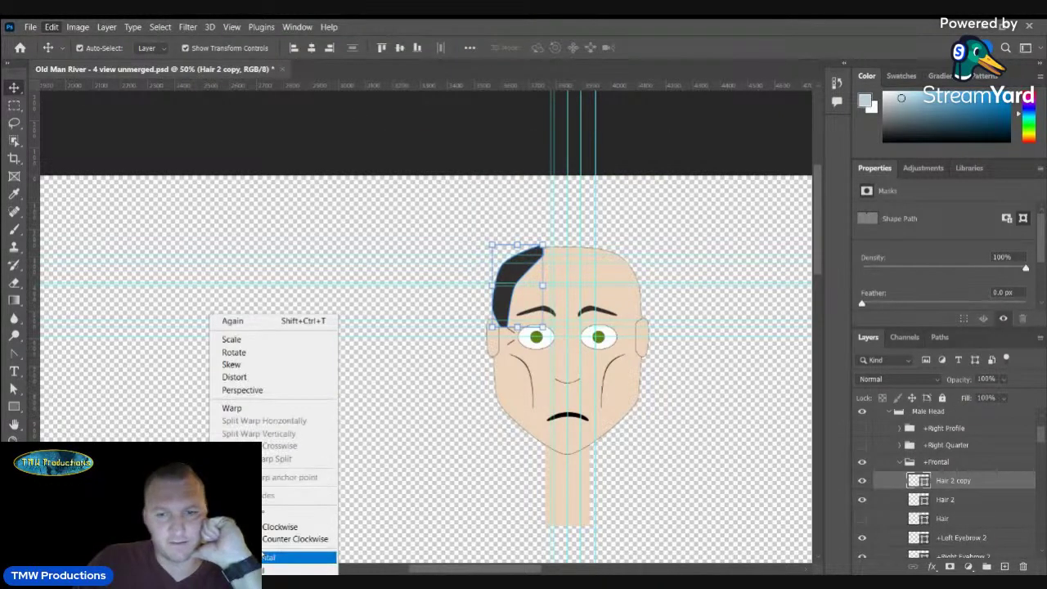
- Flip the Hair 2 copy horizontally and move it to the opposite side of the head to mirror the original
left_click(267, 554)
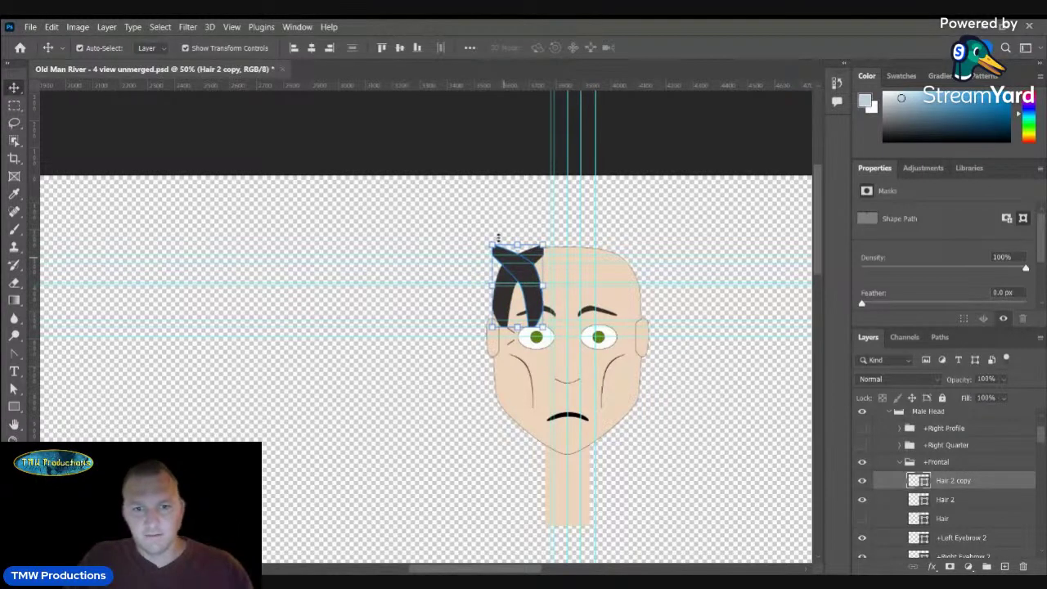
left_click_drag(505, 259, 568, 270)
left_click(735, 315)
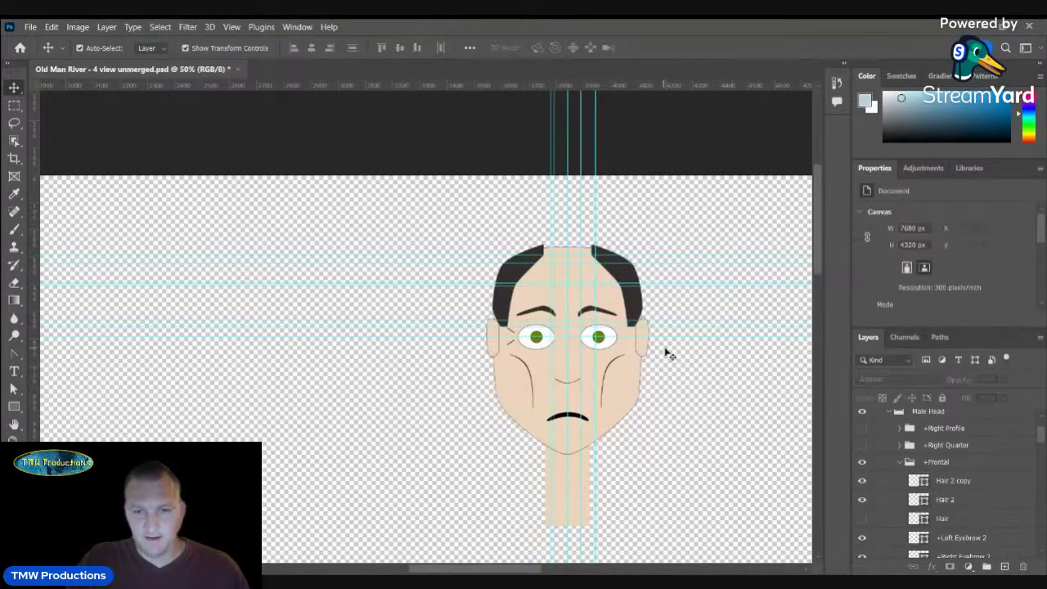
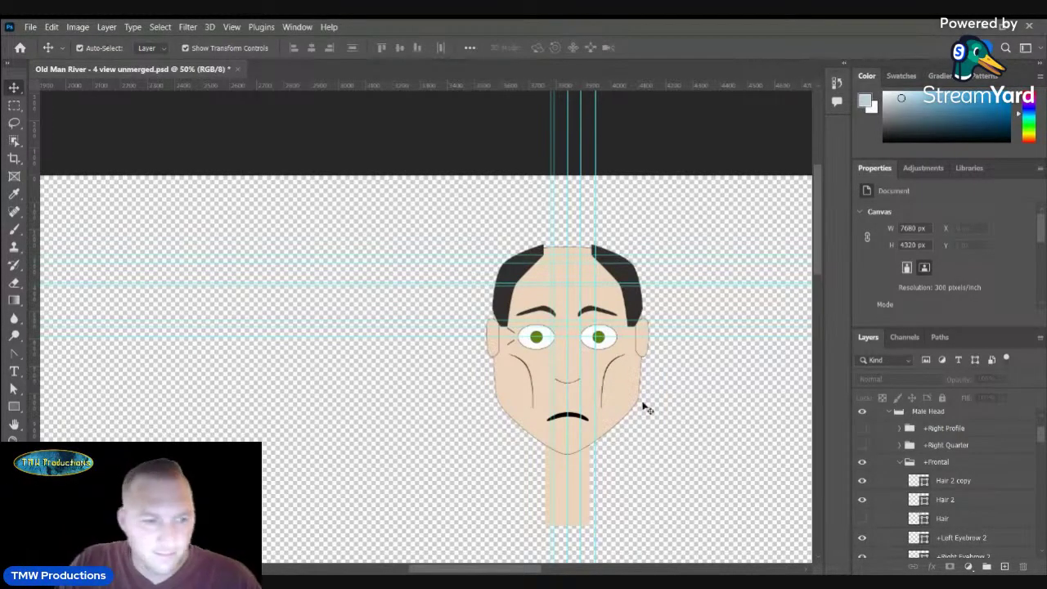
left_click(14, 442)
left_click(622, 367)
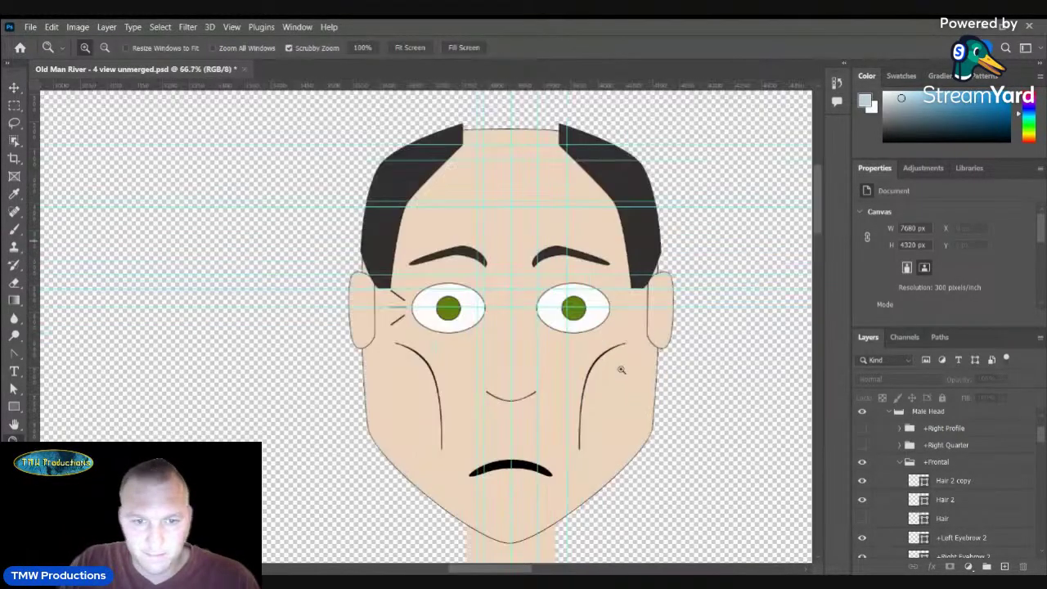
left_click(615, 374)
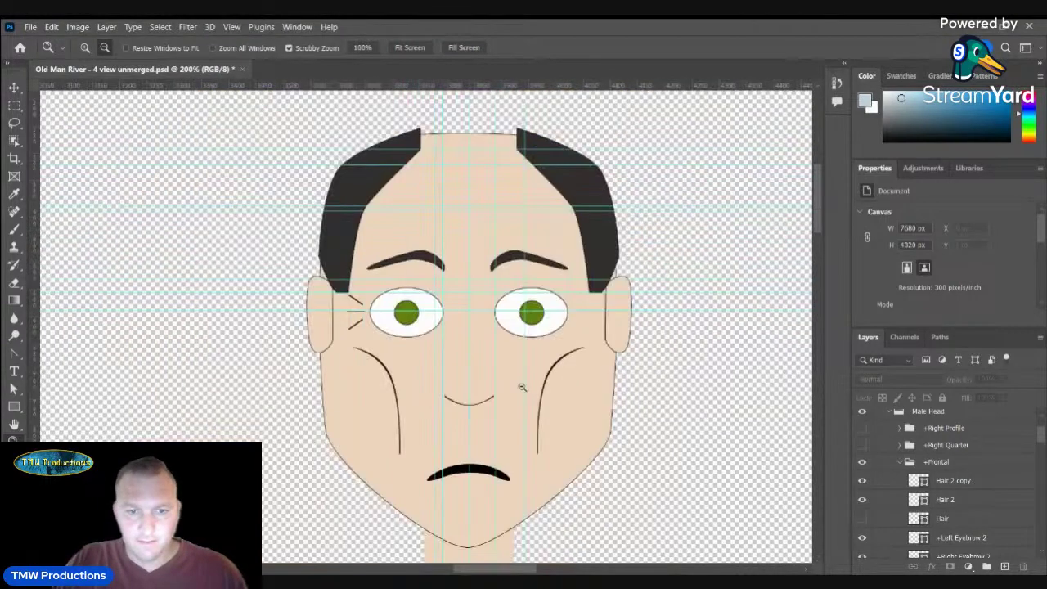
- Hide the guides so the frontal head shows without guide lines
left_click(518, 385, "alt")
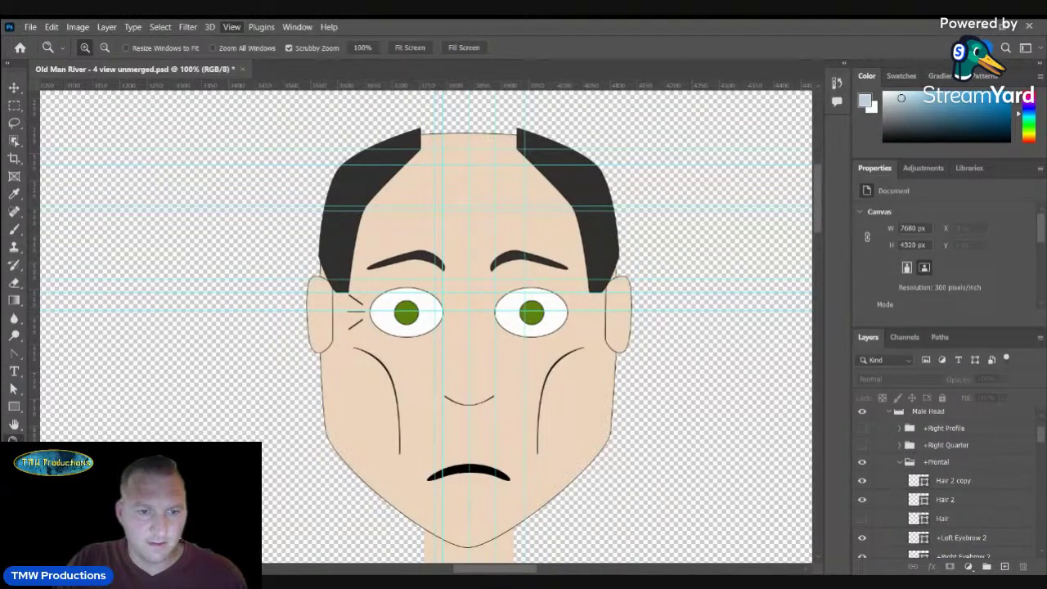
mouse_move(278, 365)
left_click(388, 390)
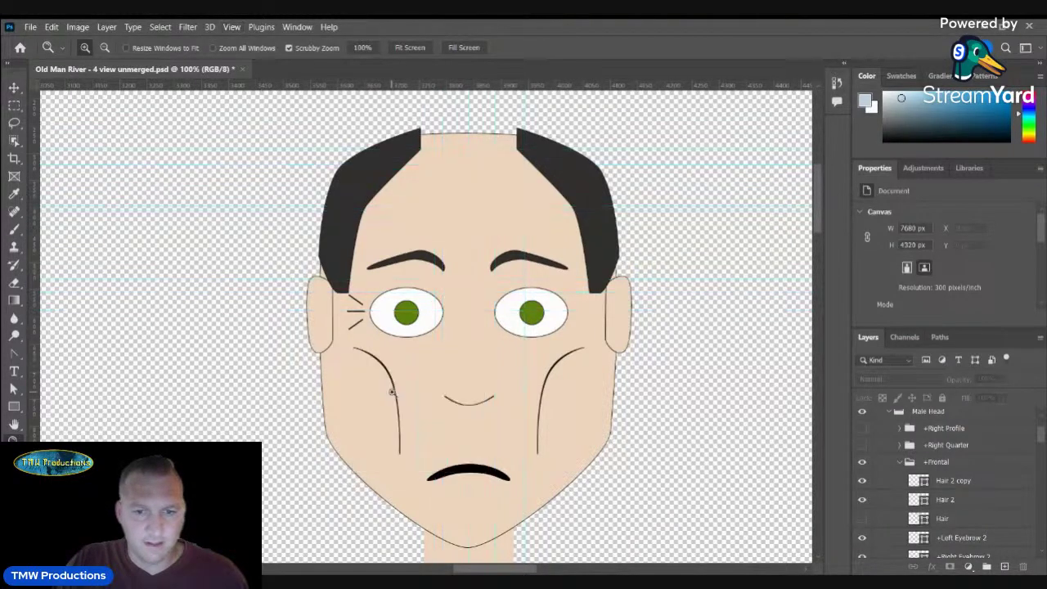
- Delete the Left Cheek Wrinkle layer from the frontal head's wrinkle group
left_click(15, 87)
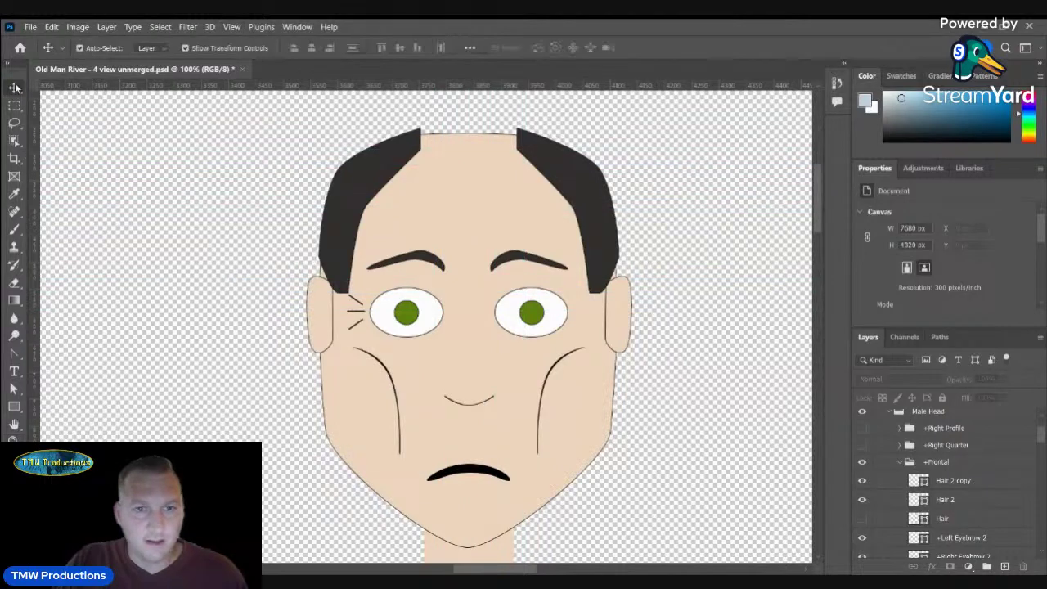
left_click(356, 329)
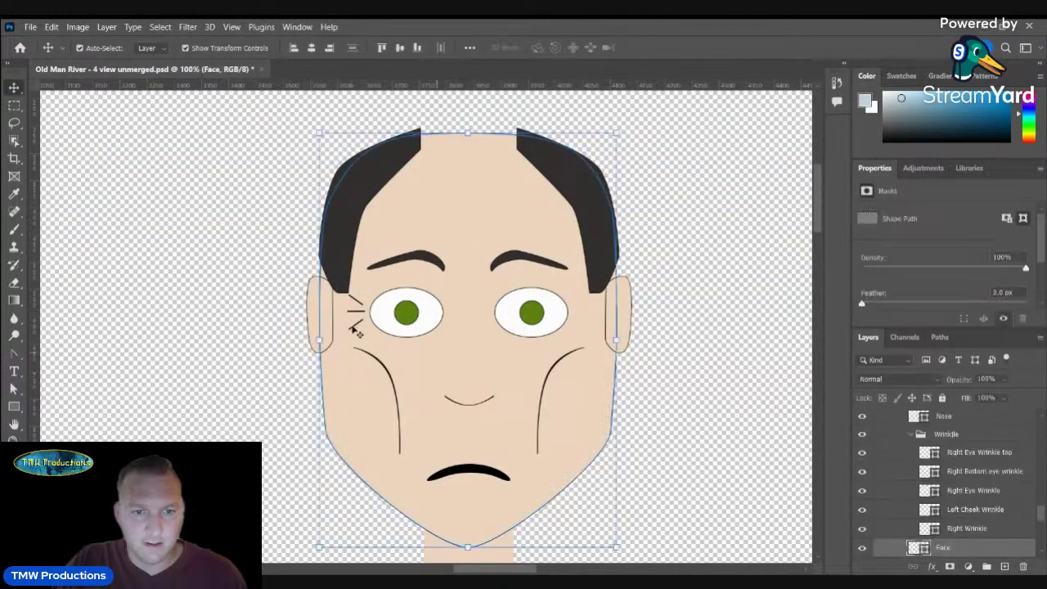
scroll(1007, 540, "down", 6)
scroll(992, 533, "up", 5)
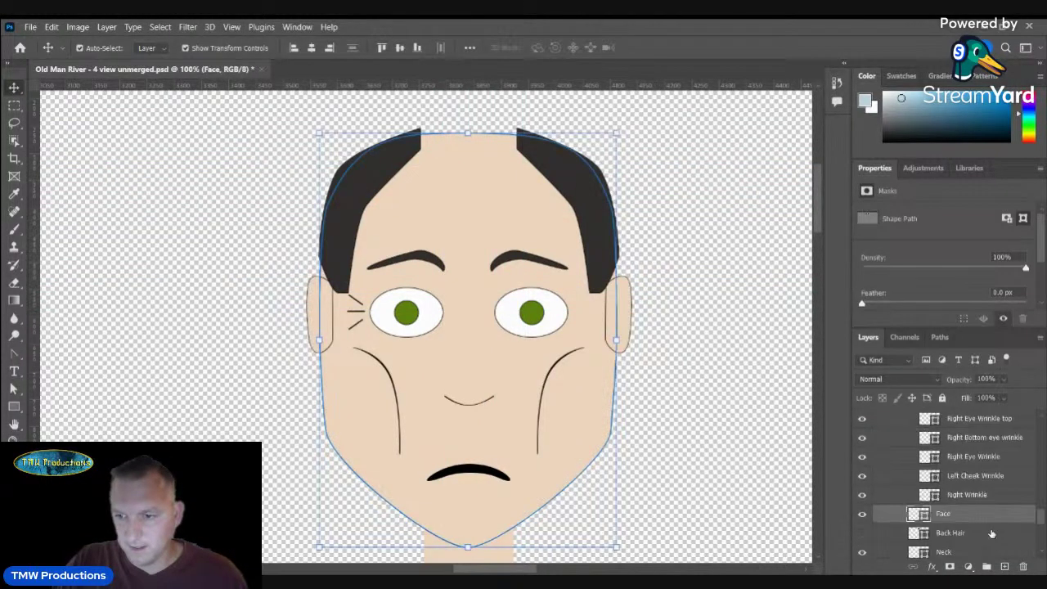
left_click(979, 512)
left_click(978, 494)
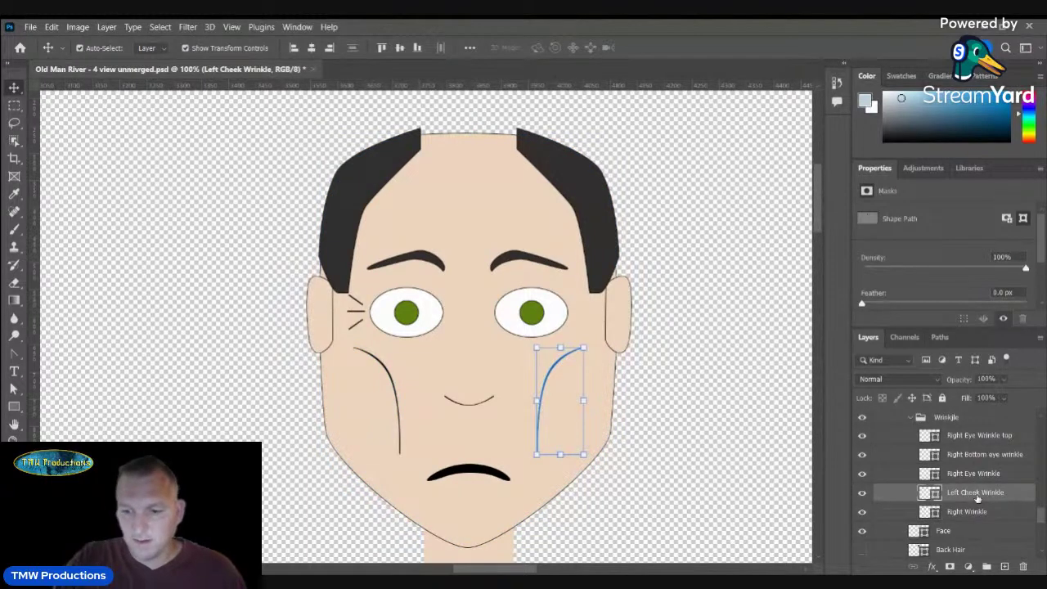
key("Delete")
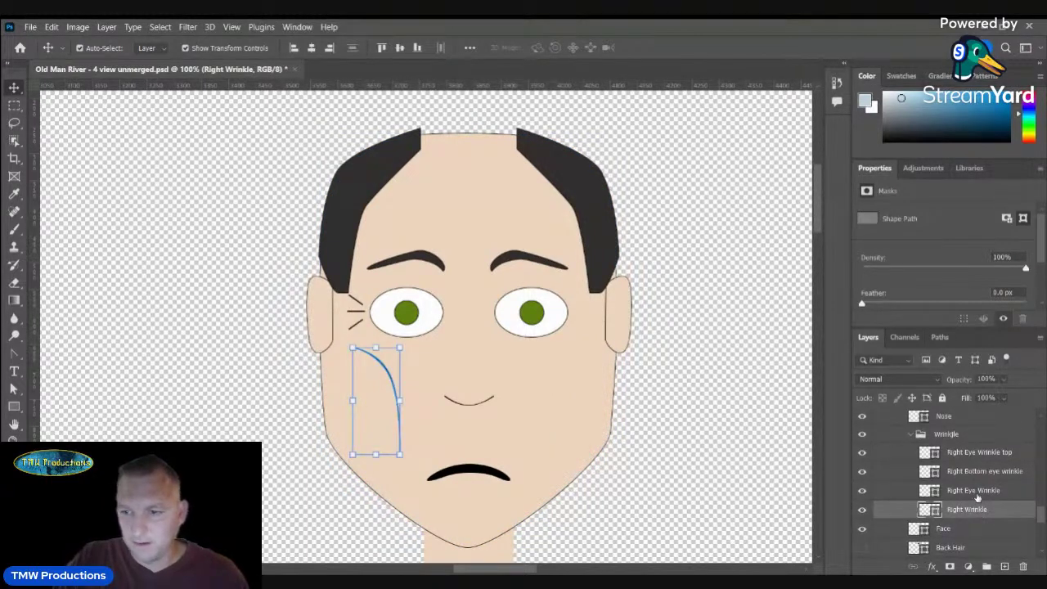
- Duplicate the frontal head's wrinkle group as Right Wrinkles in the same document and collapse the new group
left_click(949, 436)
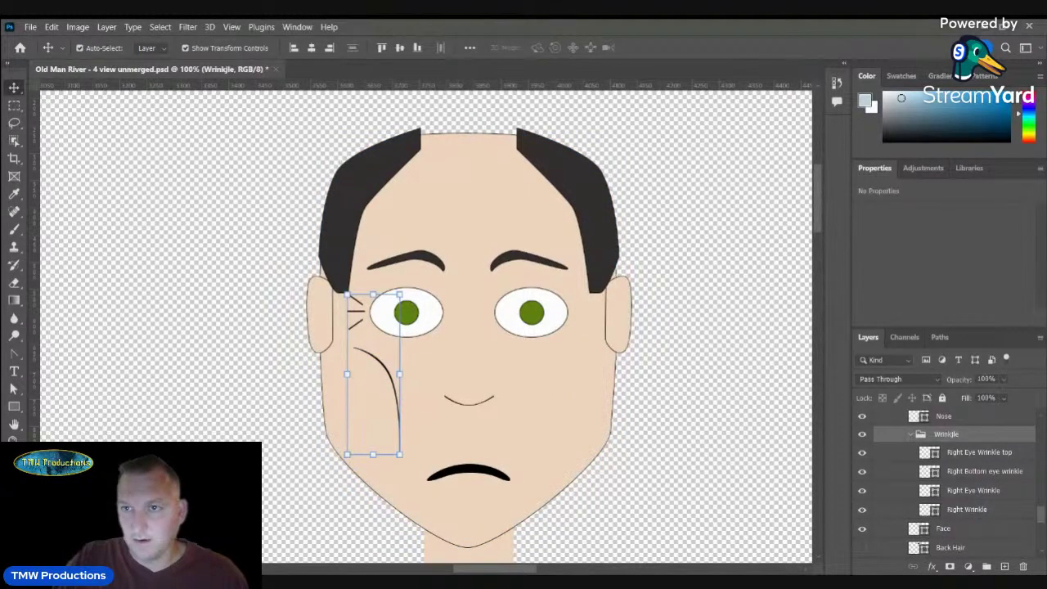
left_click(869, 79)
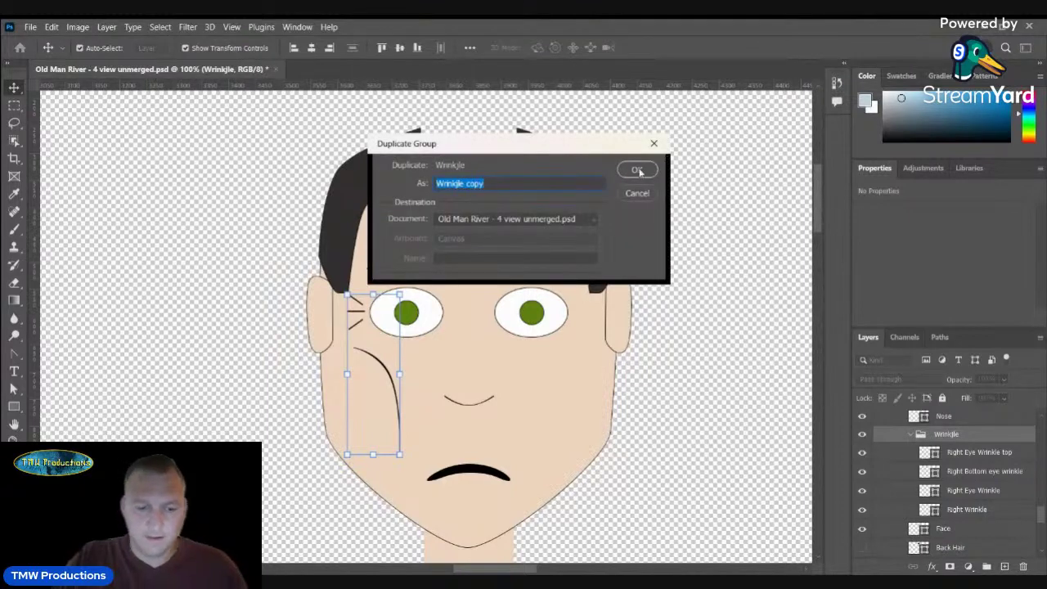
type("Right Wrinkle")
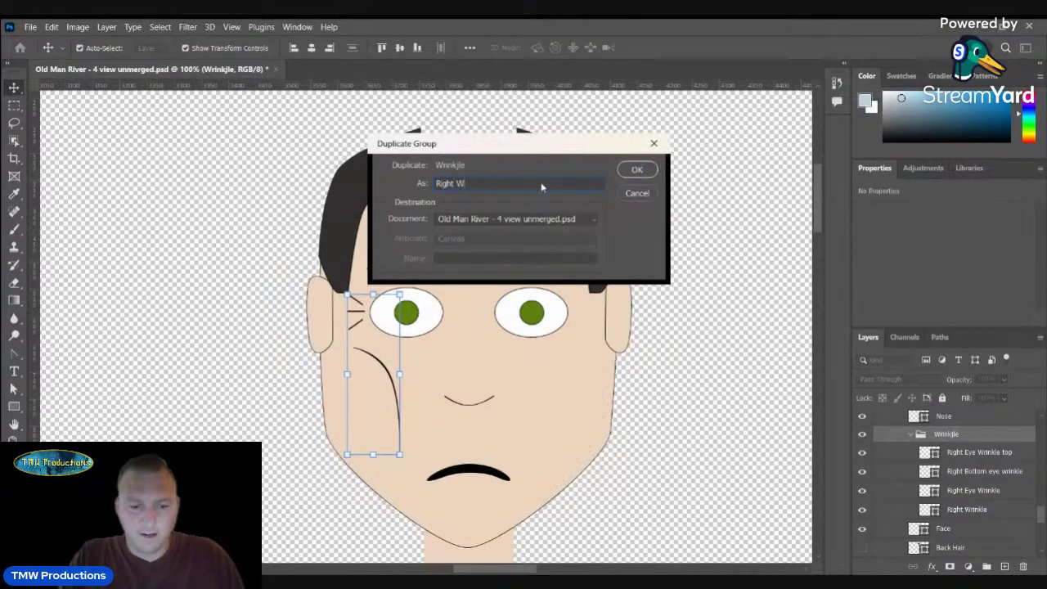
key("Return")
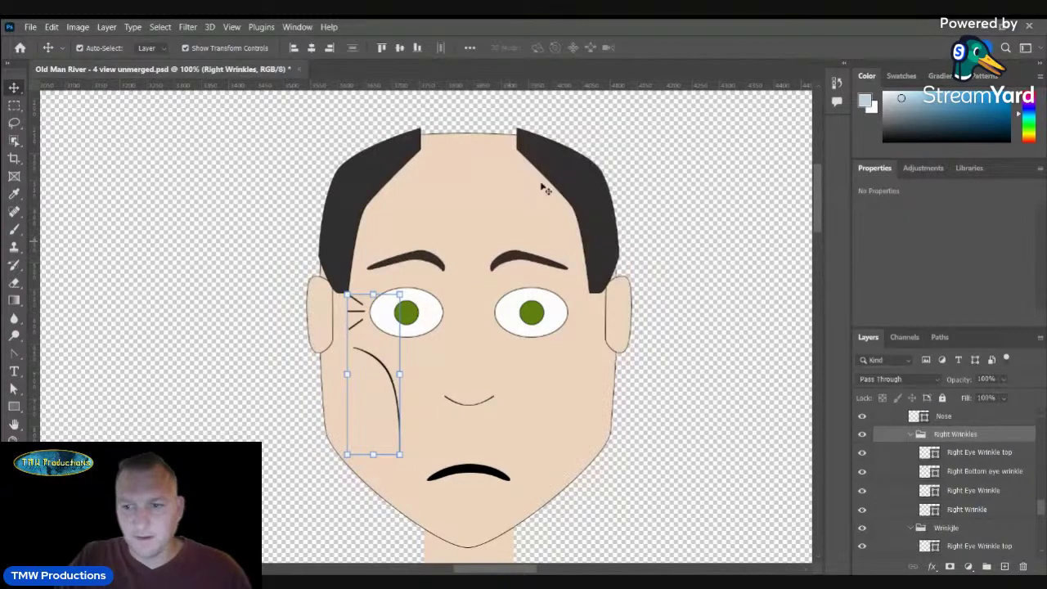
left_click(911, 434)
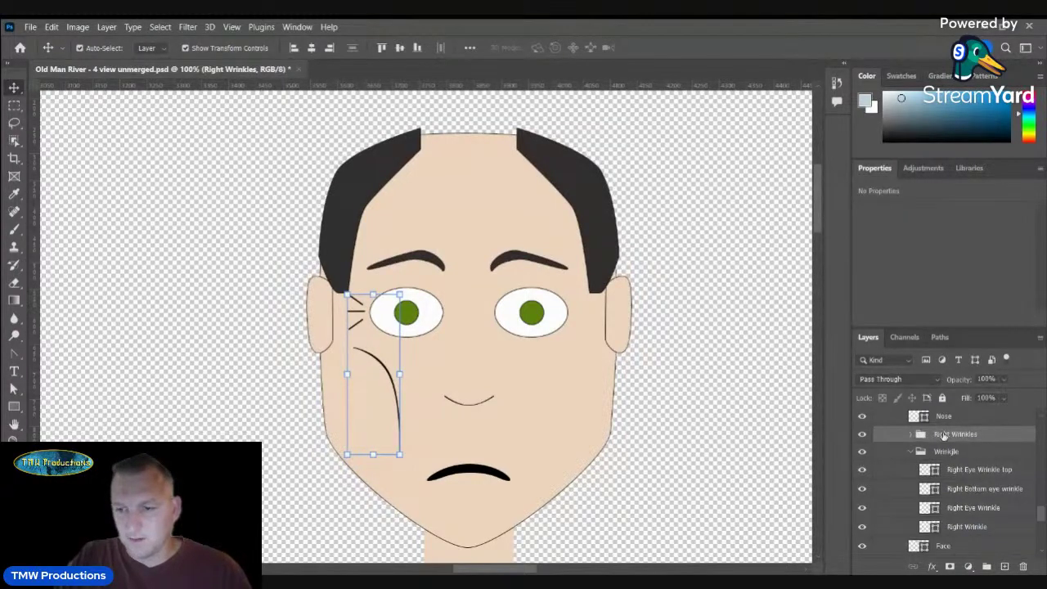
- Rename the original wrinkle group below Right Wrinkles as Left Wrinkles
double_click(949, 433)
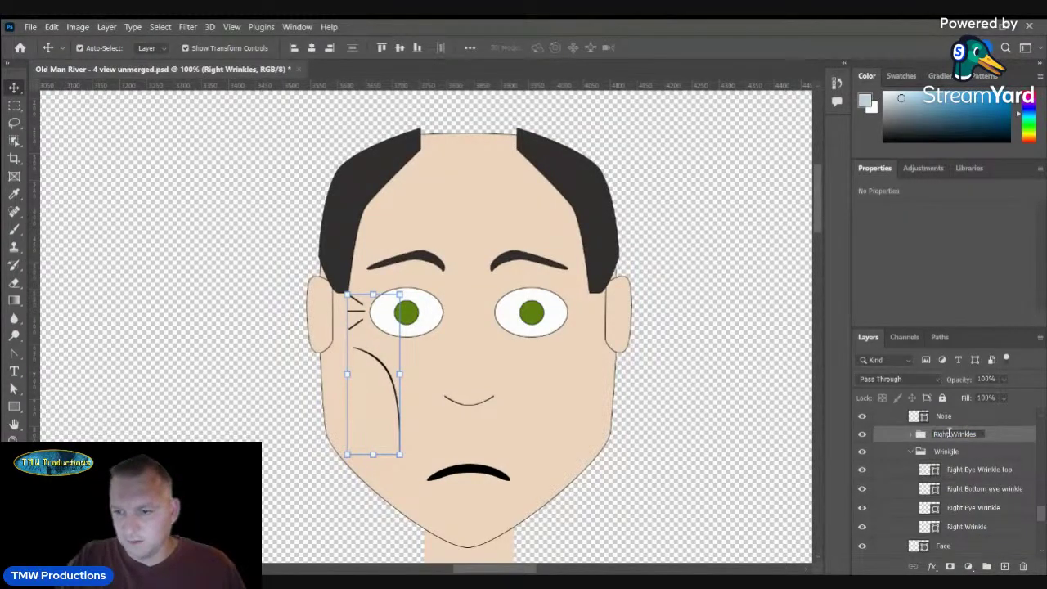
double_click(952, 451)
double_click(954, 450)
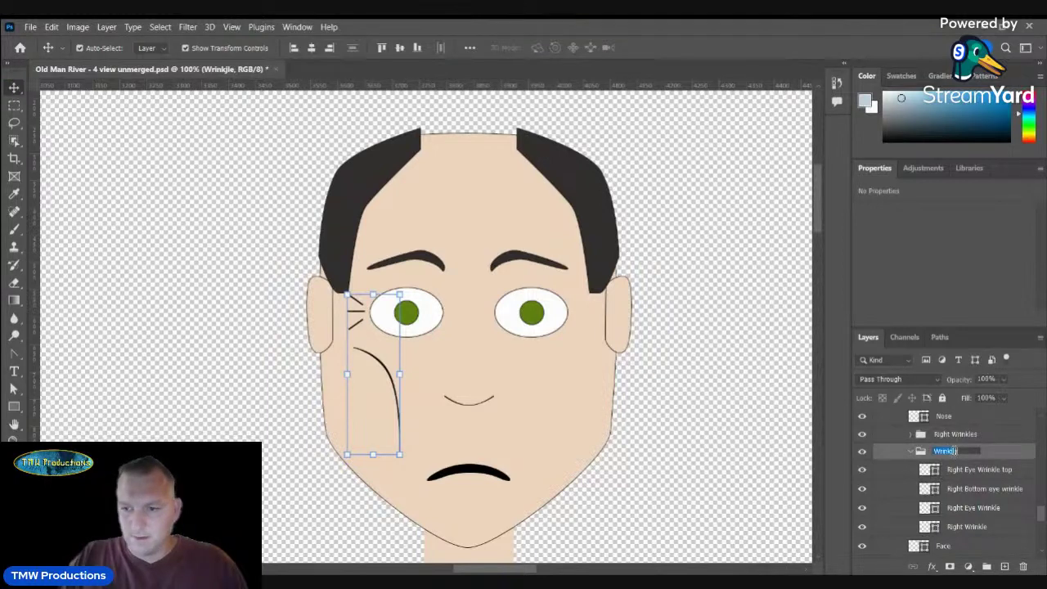
type("Left W")
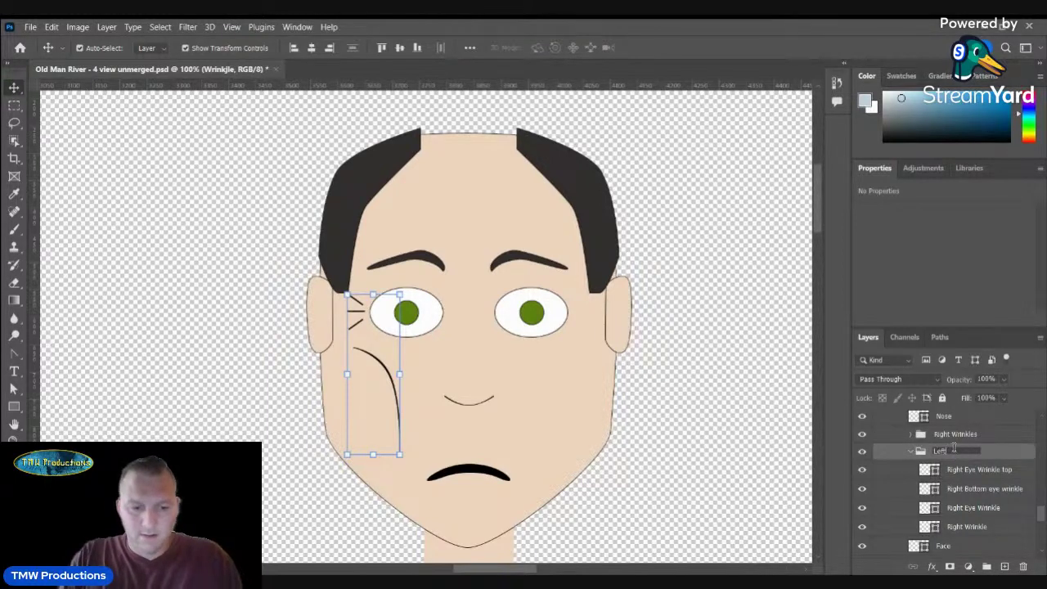
type("rinkles")
key("Return")
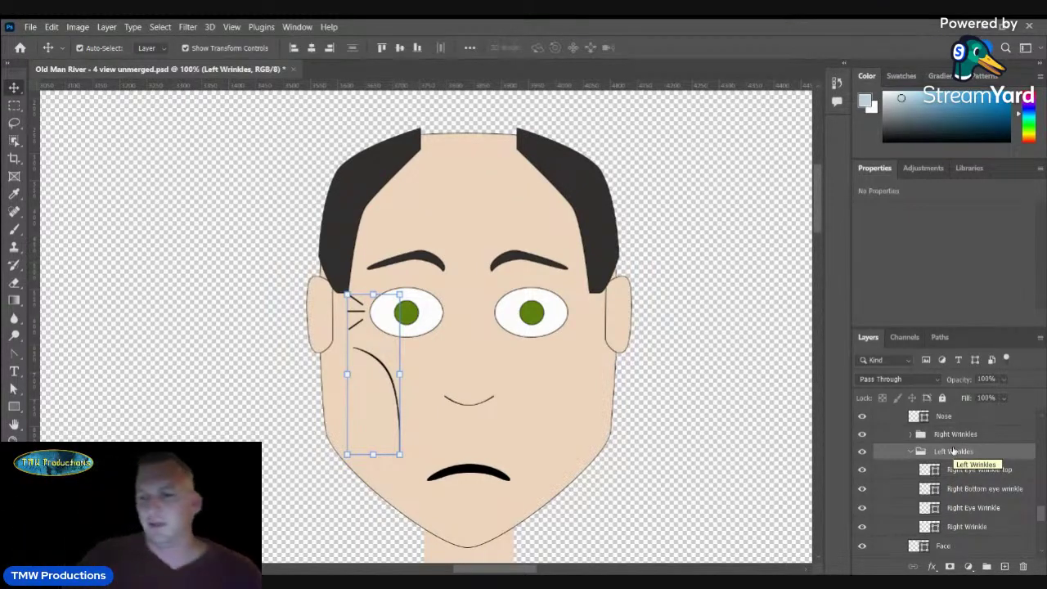
- Flip all four wrinkle layers inside the Left Wrinkles group horizontally
left_click(968, 472)
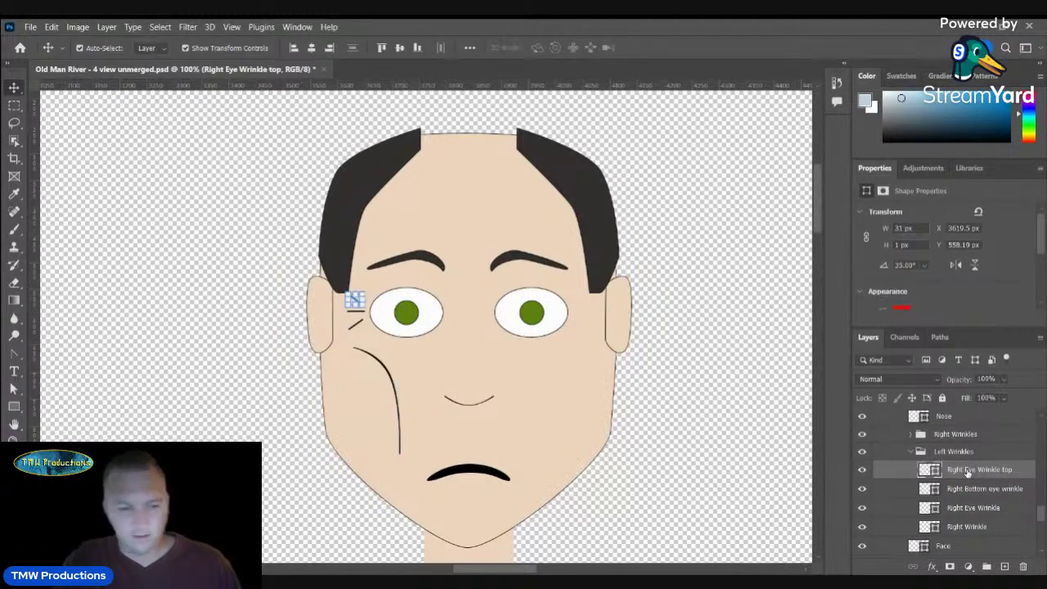
left_click(964, 528, "shift")
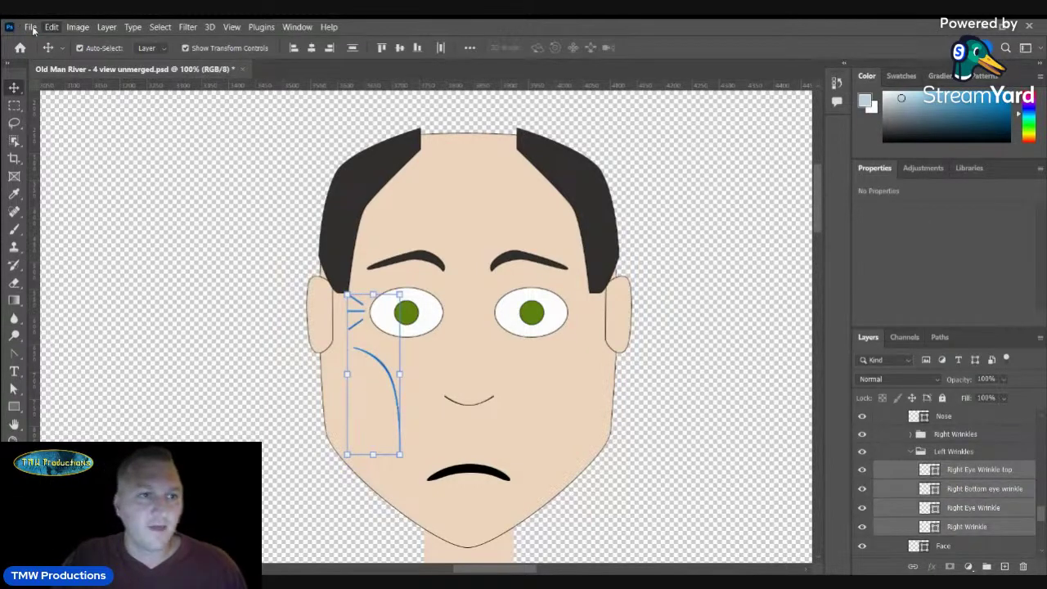
mouse_move(123, 320)
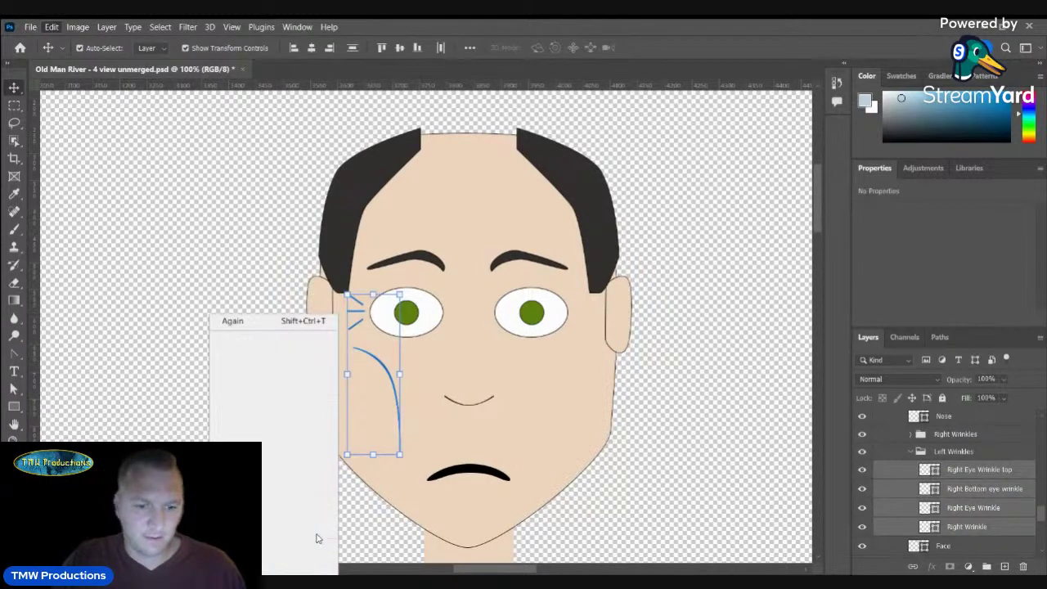
left_click(288, 556)
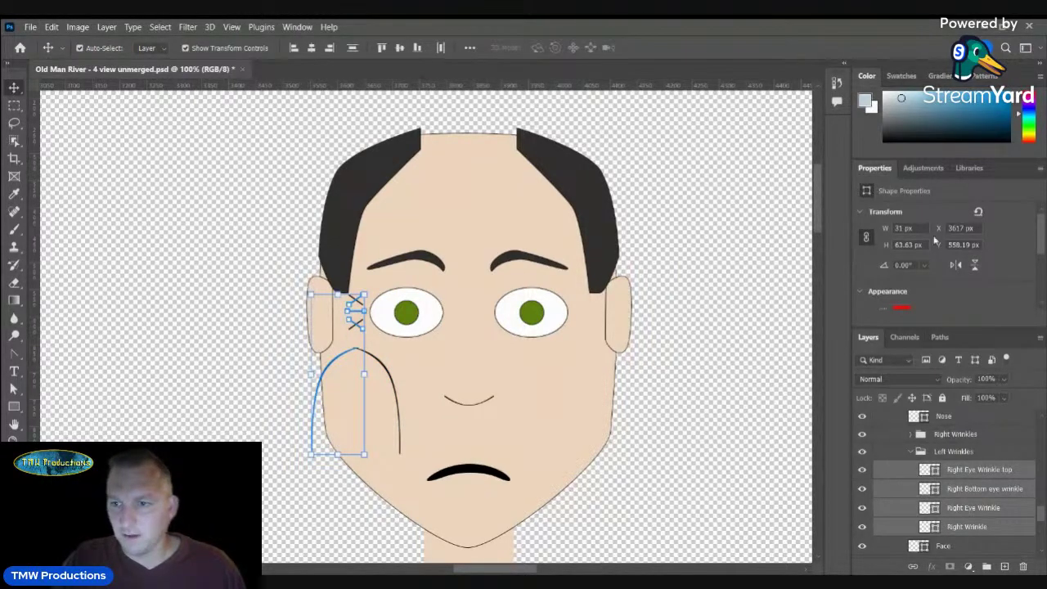
- Try to shift the flipped Left Wrinkles layers across the face through their X position and undo the move
left_click_drag(938, 230, 1044, 251)
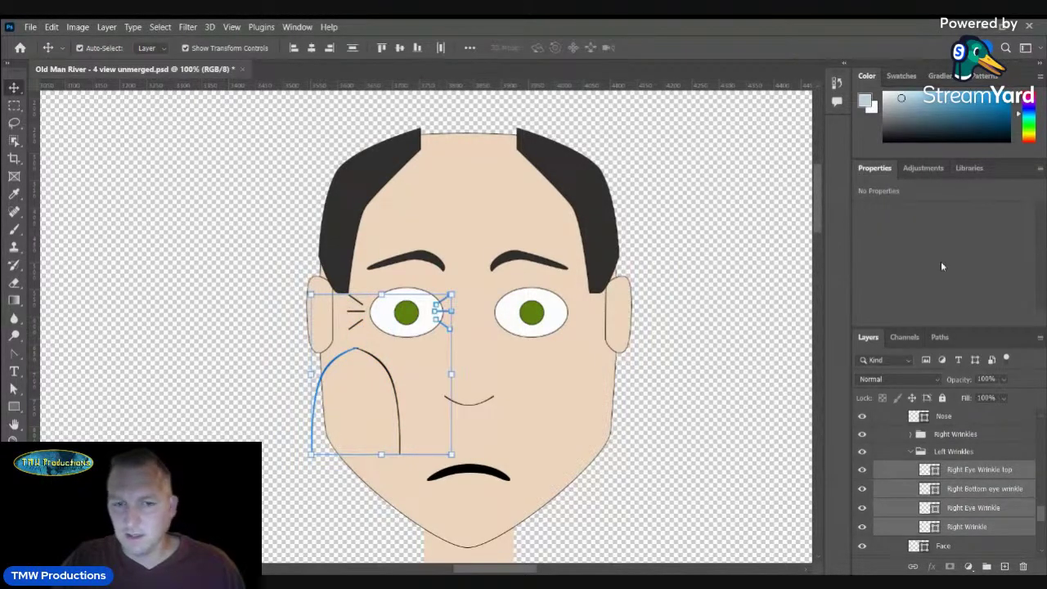
left_click(972, 457)
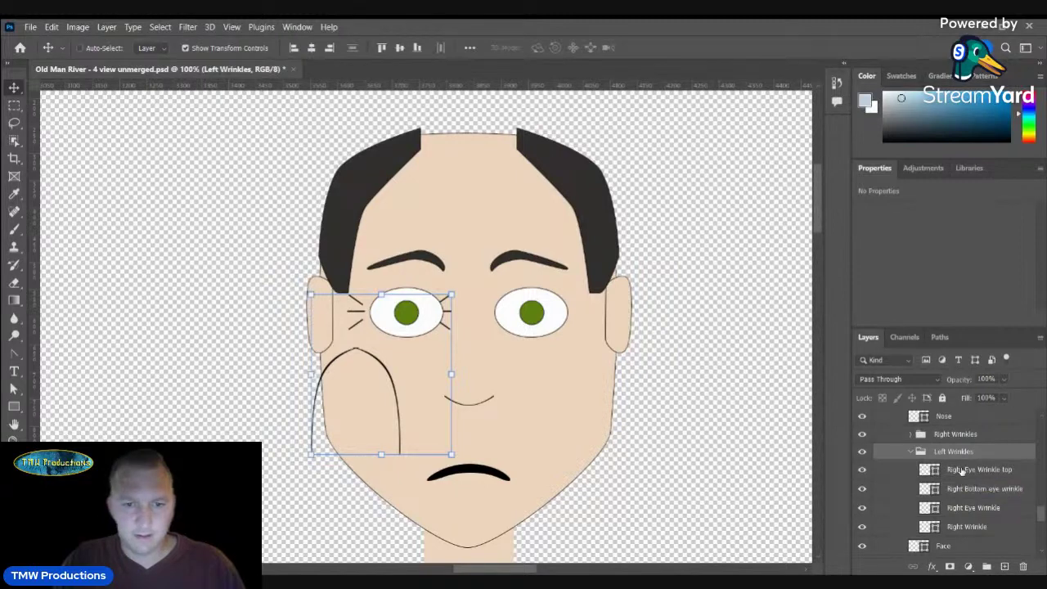
key("ctrl+z")
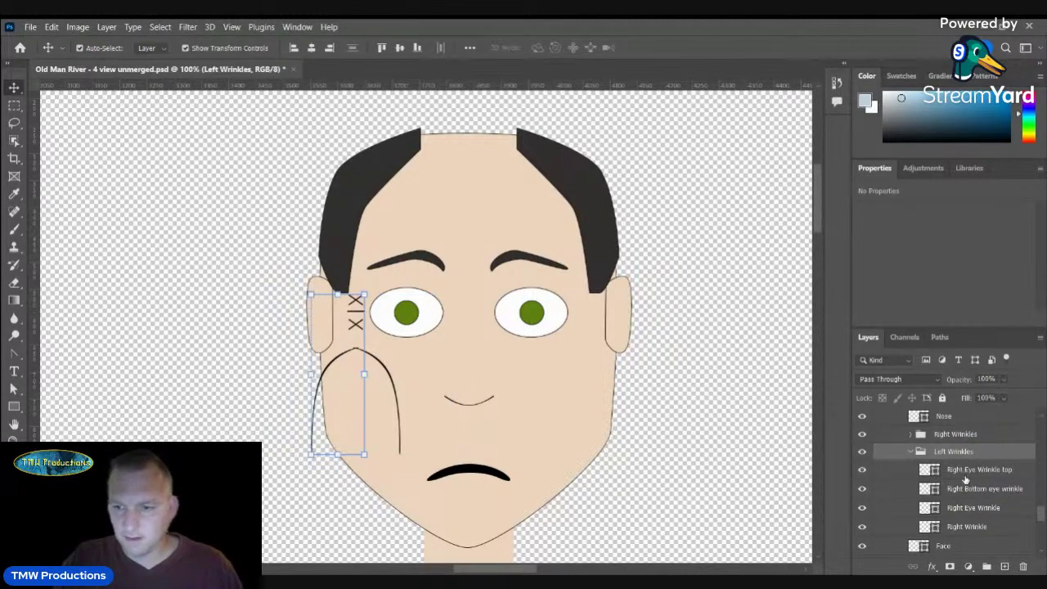
- Move the four flipped Left Wrinkles layers together to the opposite cheek and eye so they mirror the right wrinkles
left_click(964, 471)
left_click(967, 527, "shift")
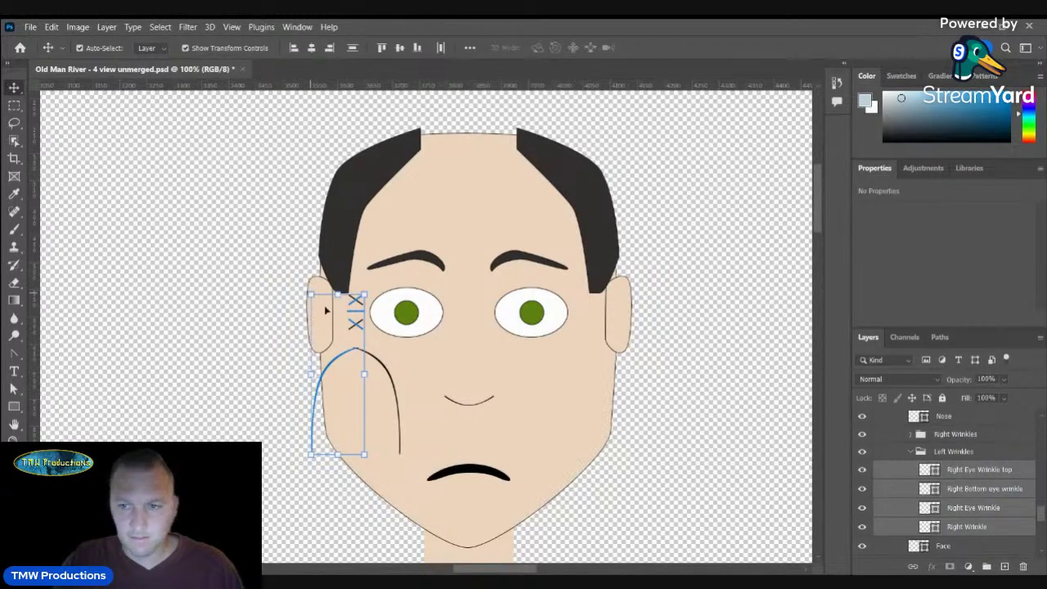
key("ctrl+t")
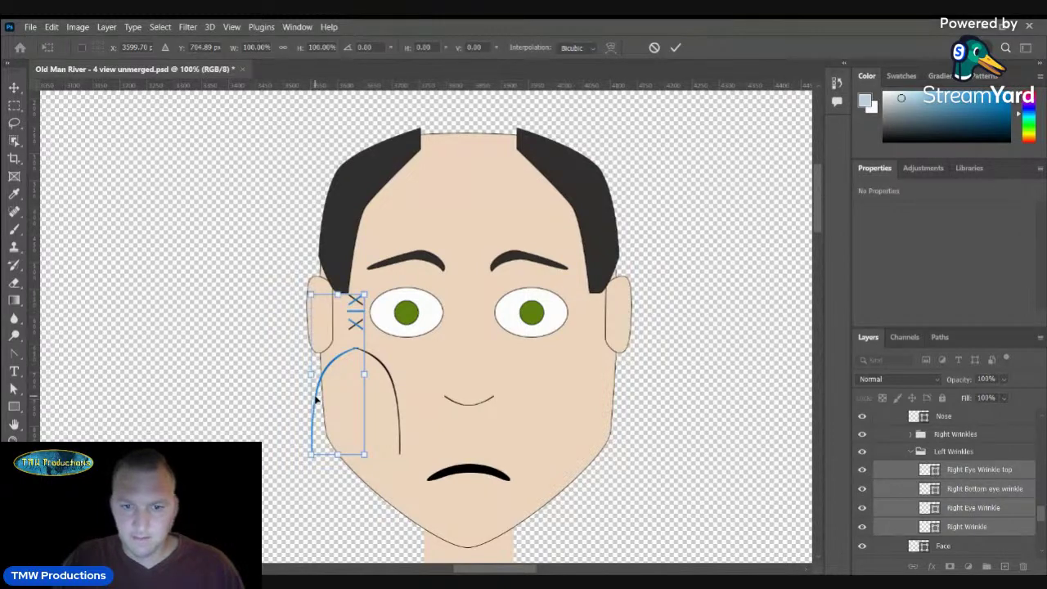
left_click_drag(316, 398, 544, 426)
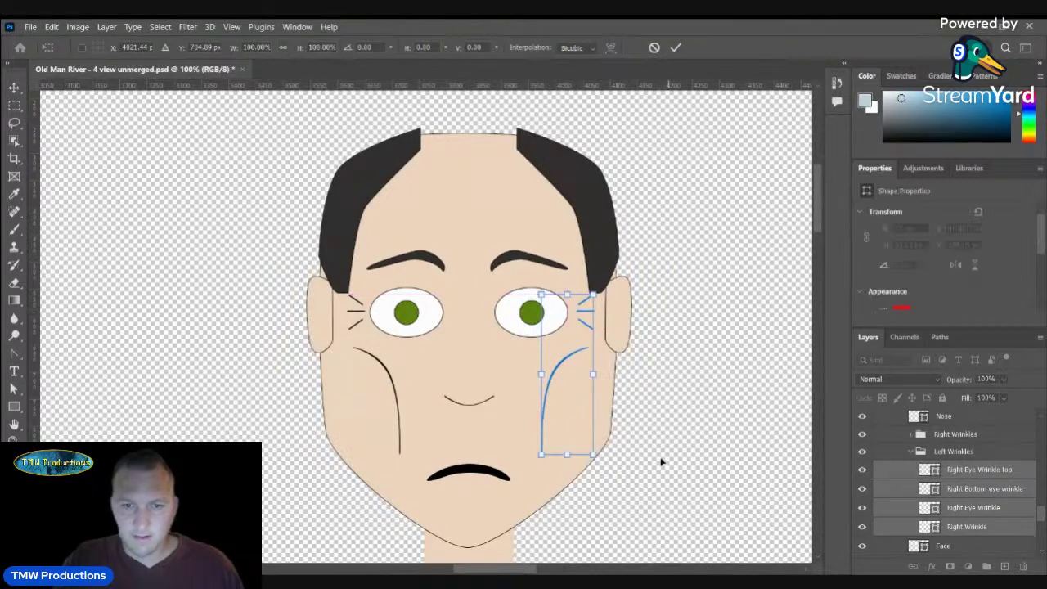
left_click(15, 87)
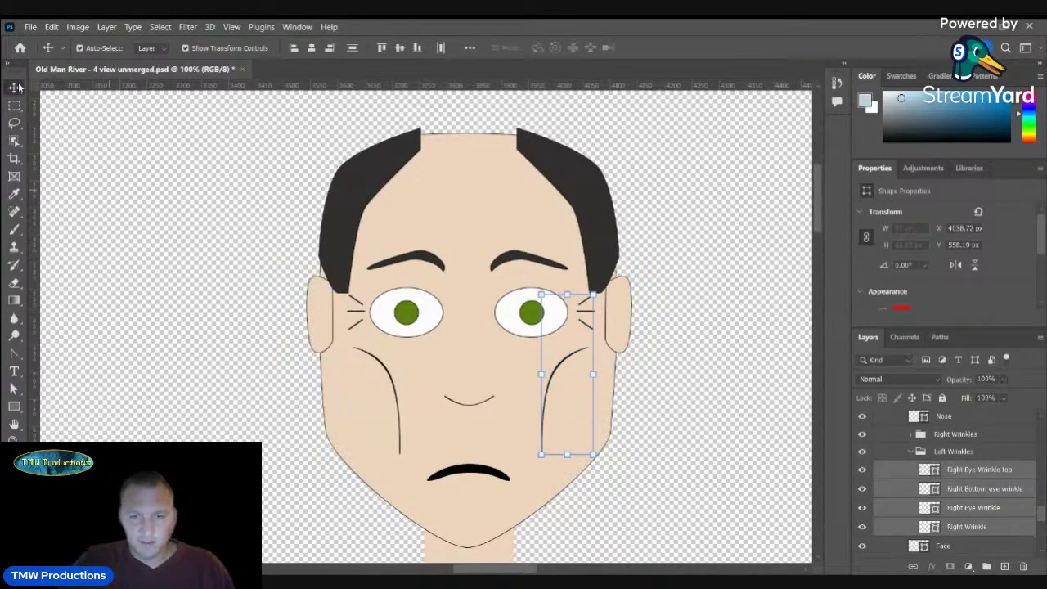
left_click(200, 205)
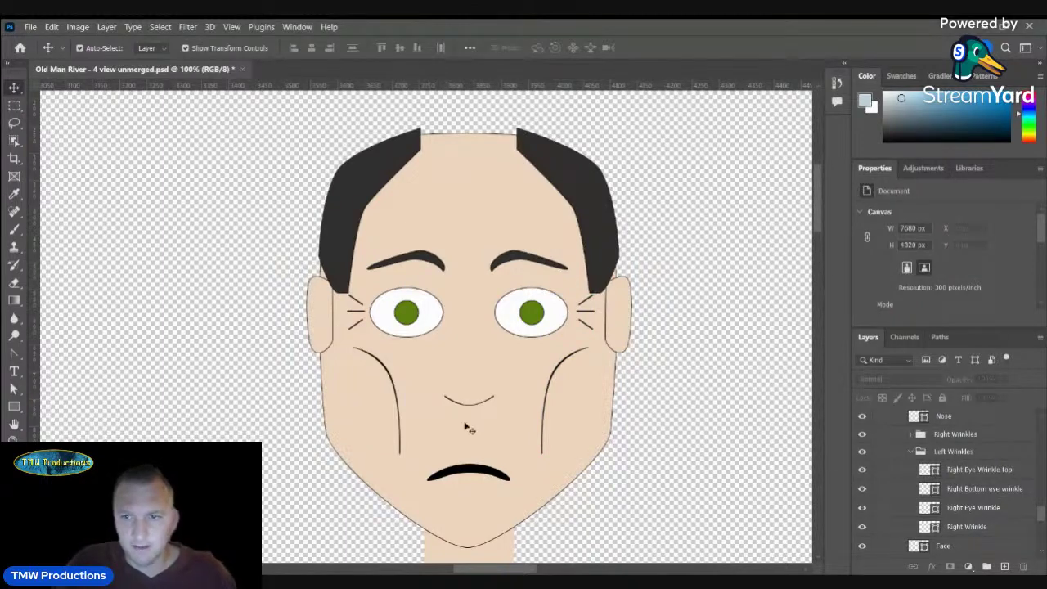
- Select the +Right Eye group inside the +Frontal head group
left_click_drag(817, 226, 820, 232)
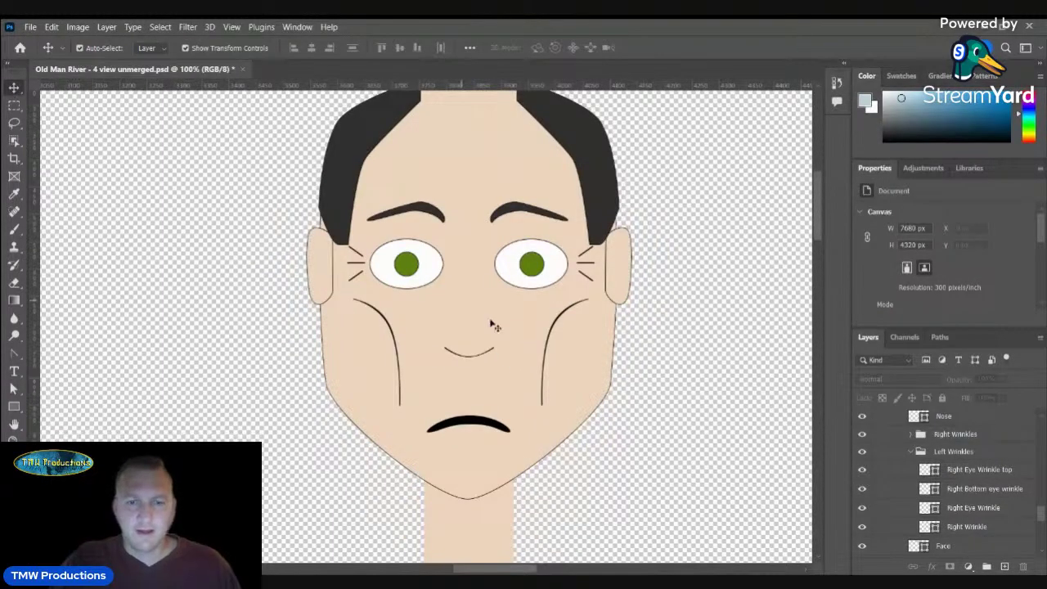
left_click(463, 303)
scroll(1012, 512, "up", 5)
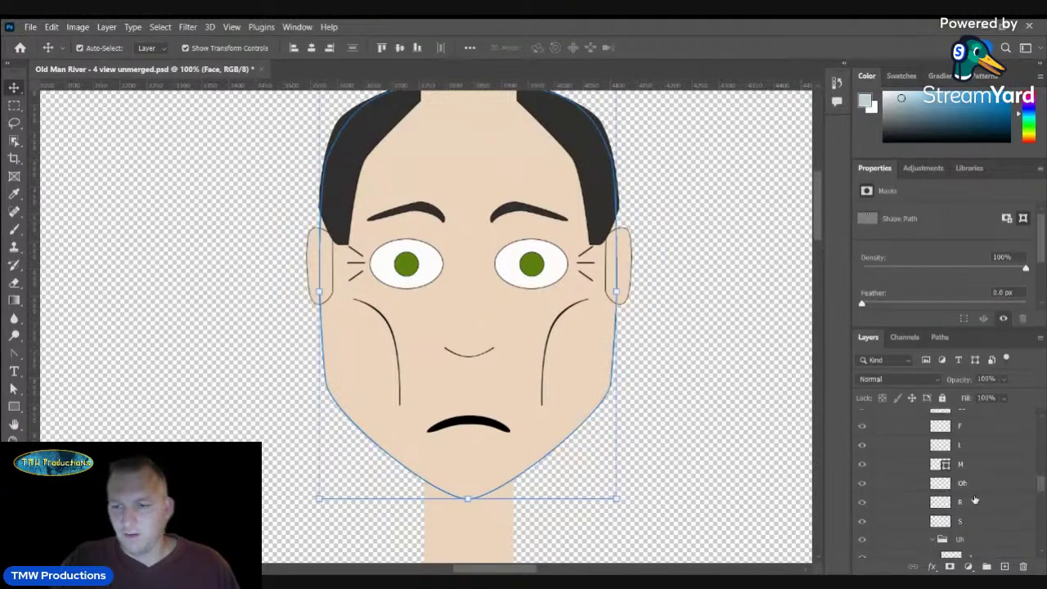
scroll(974, 499, "up", 10)
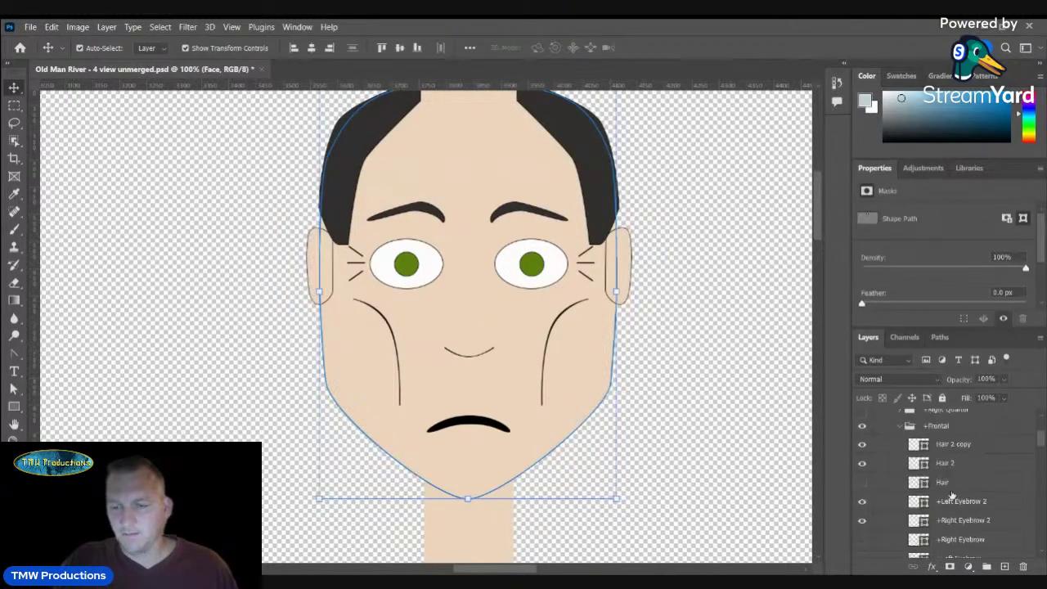
scroll(980, 511, "up", 2)
scroll(957, 503, "down", 6)
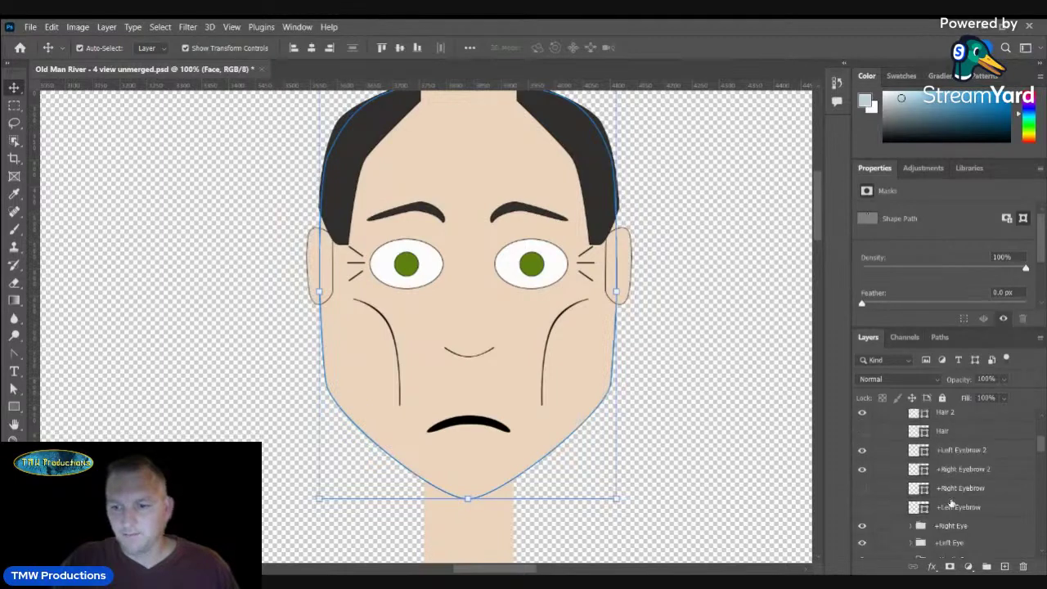
left_click(952, 494)
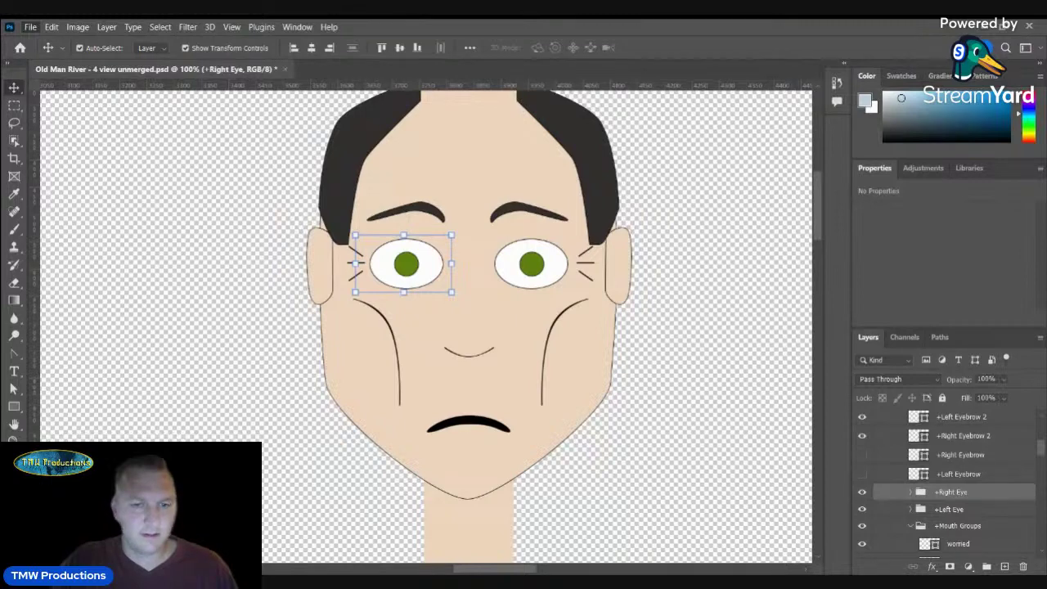
- Open the Bifocals and Box Glasses images together from the Clothing folder in Assets
key("ctrl+o")
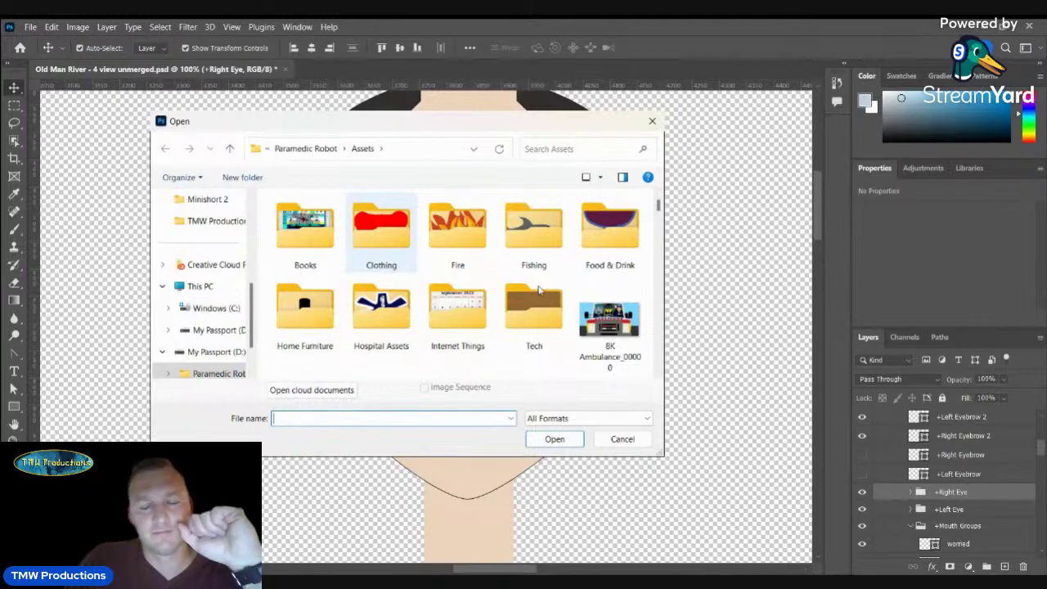
double_click(381, 229)
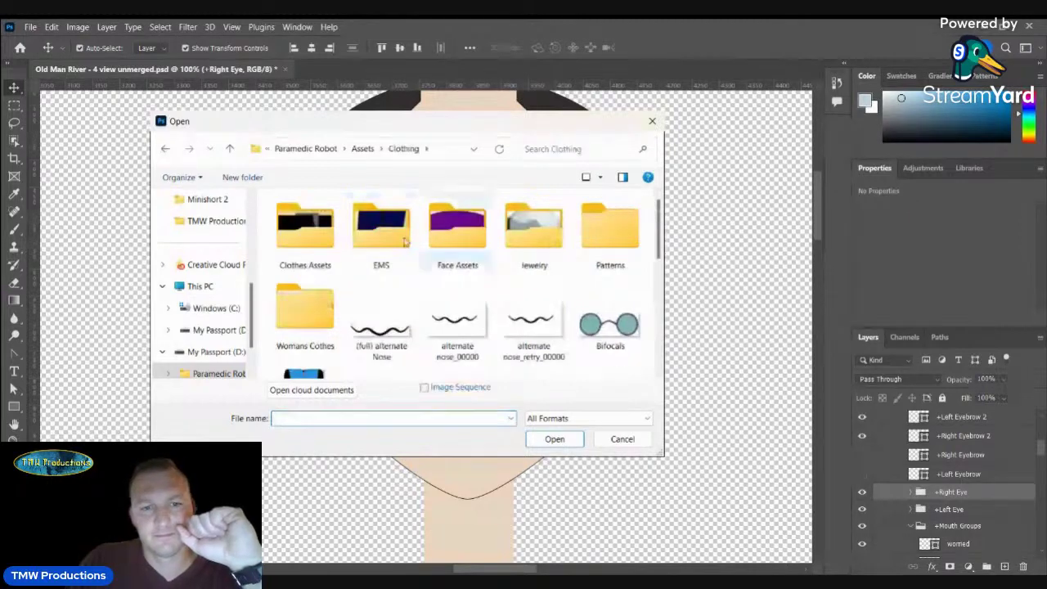
scroll(455, 266, "down", 1)
scroll(455, 266, "down", 2)
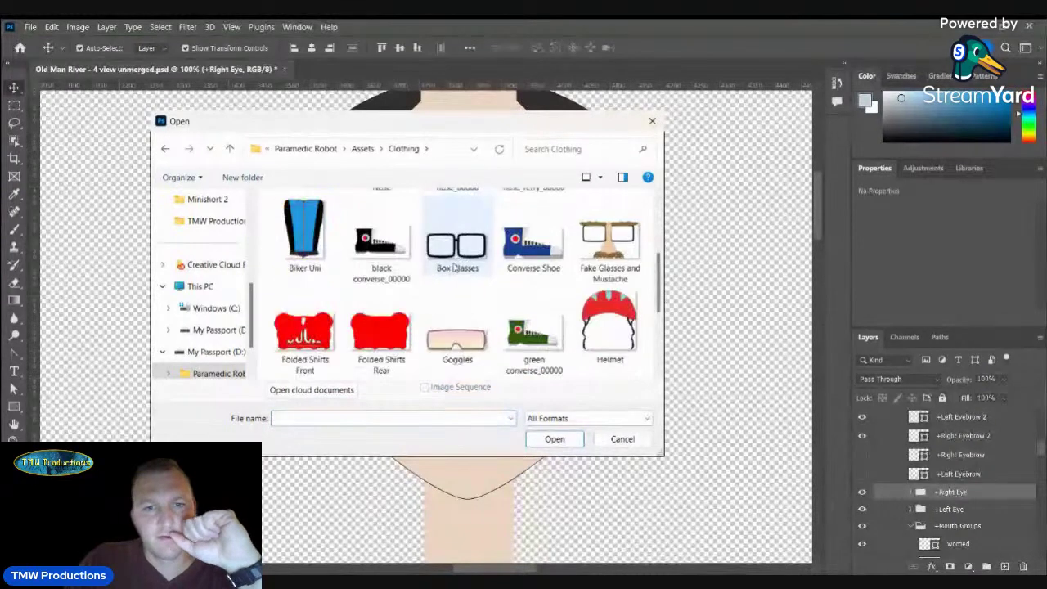
scroll(455, 267, "up", 1)
scroll(458, 262, "down", 2)
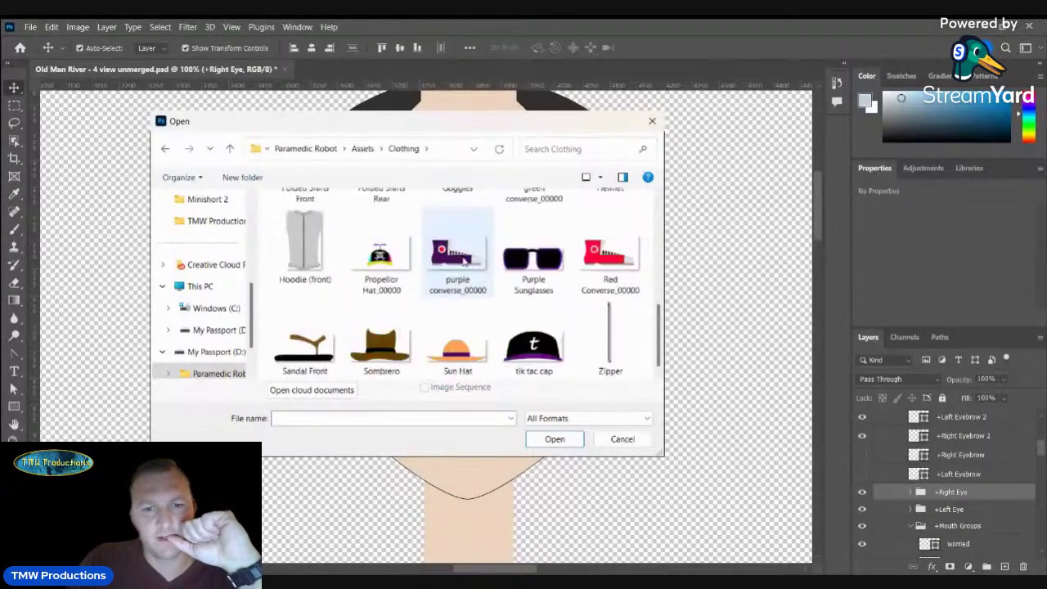
scroll(464, 260, "up", 2)
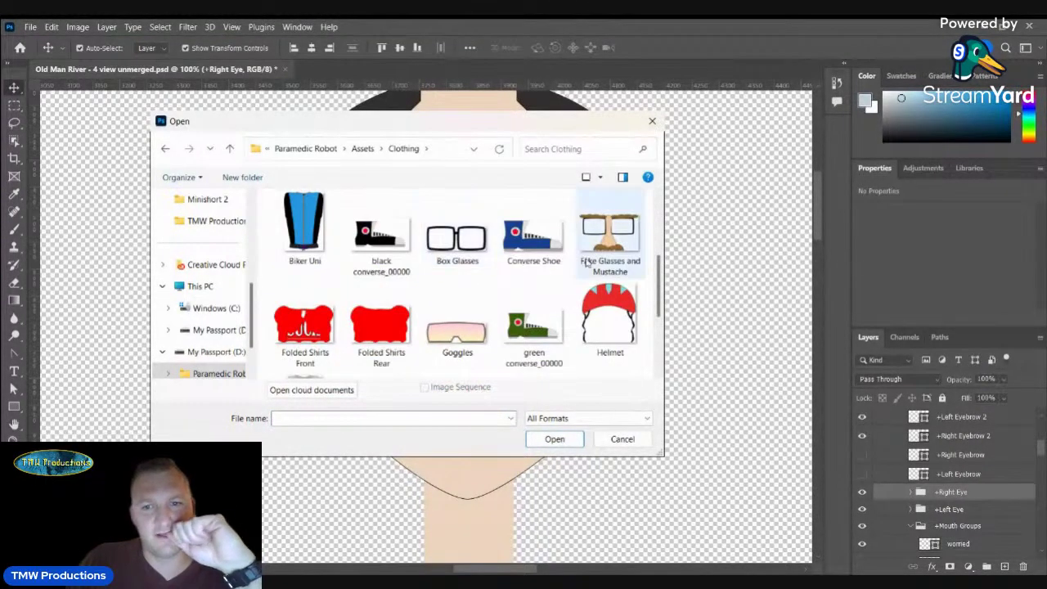
scroll(452, 283, "down", 1)
scroll(452, 283, "down", 1)
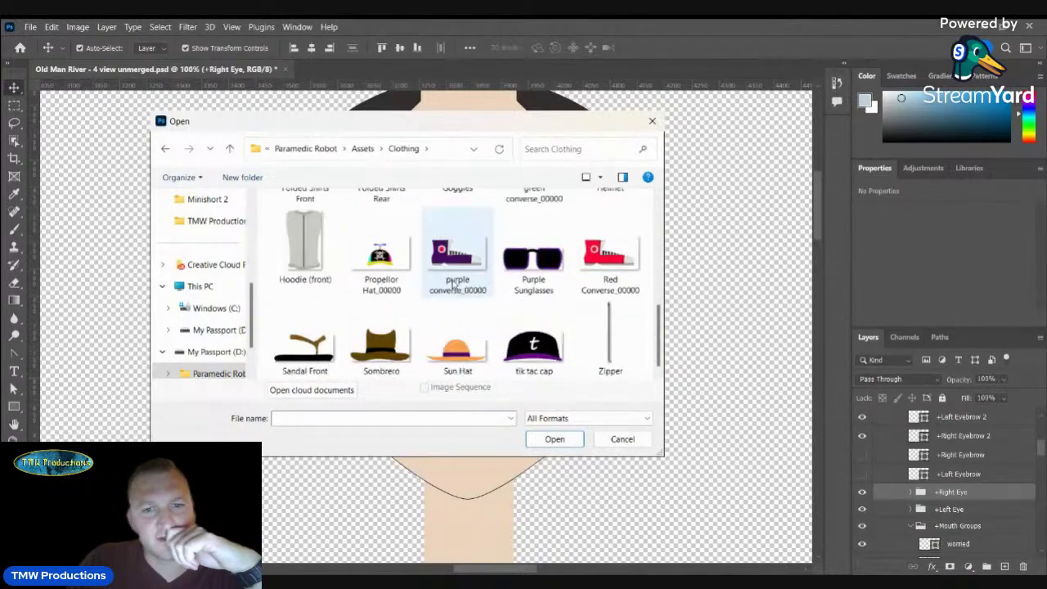
scroll(452, 283, "up", 5)
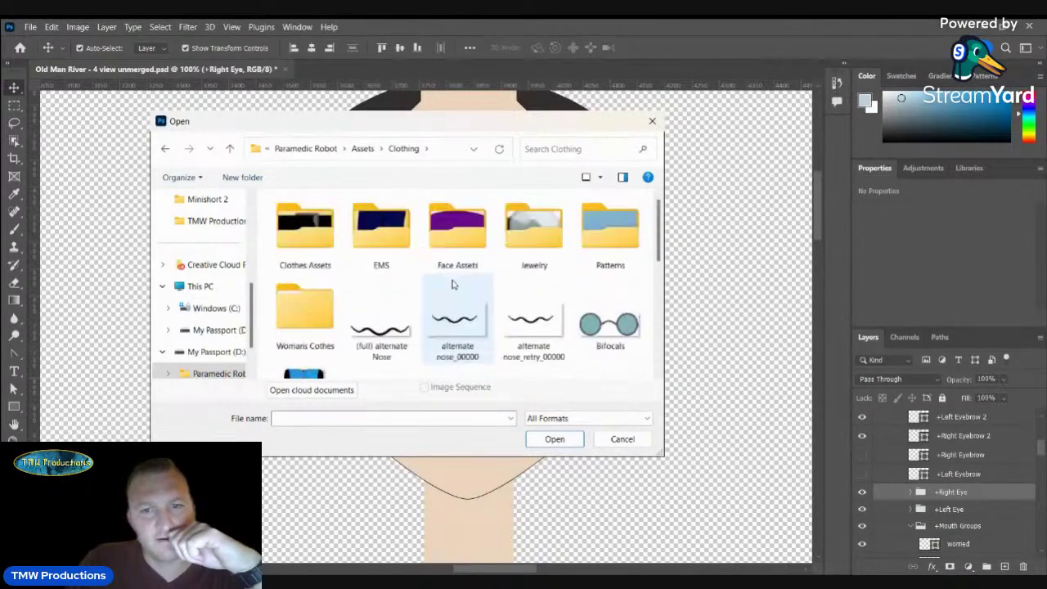
scroll(454, 286, "down", 1)
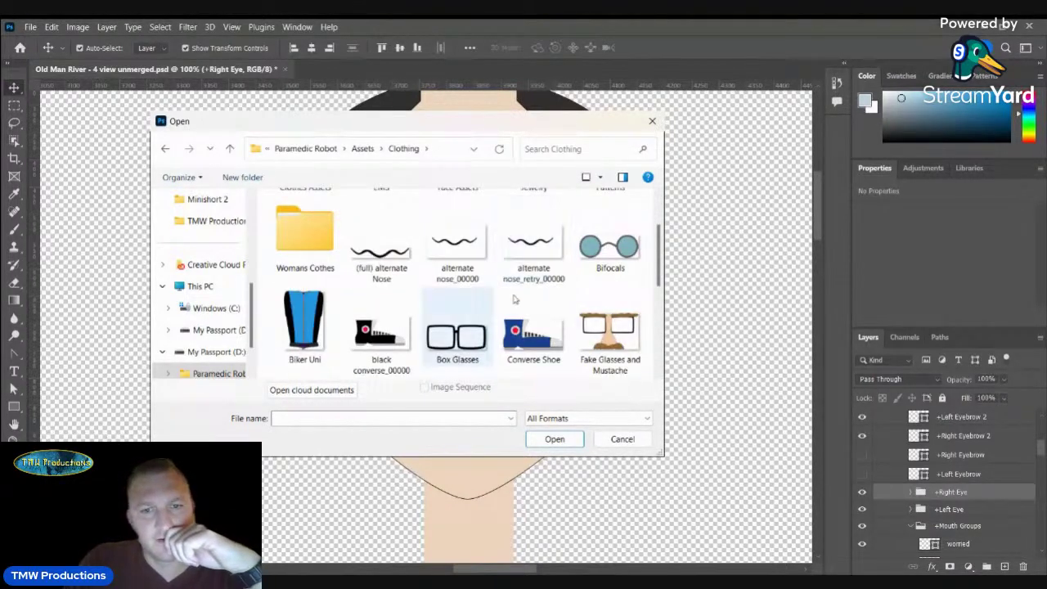
left_click(609, 245)
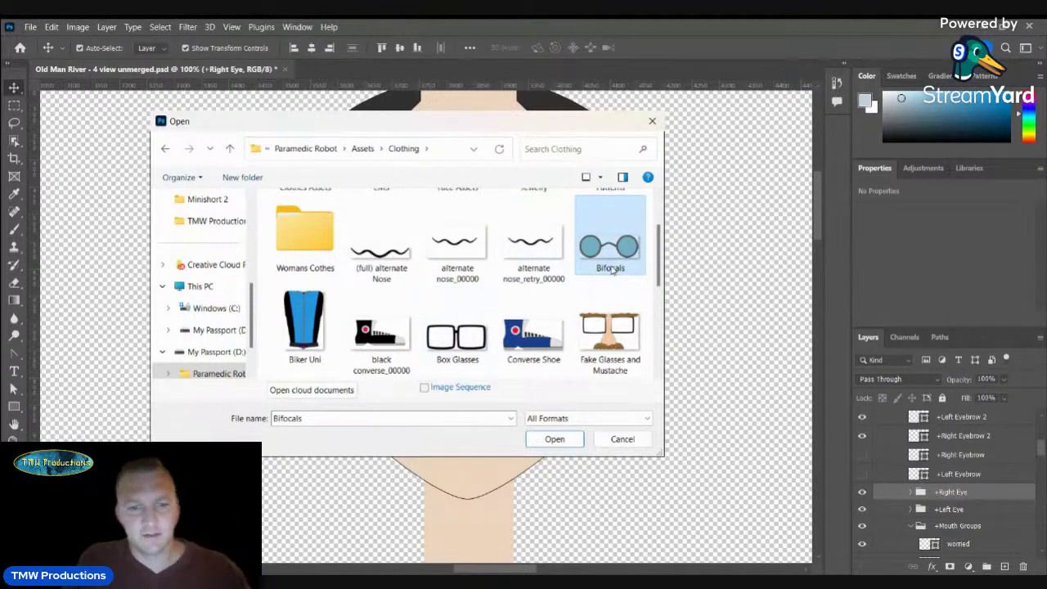
left_click(457, 339, "ctrl")
left_click(555, 439)
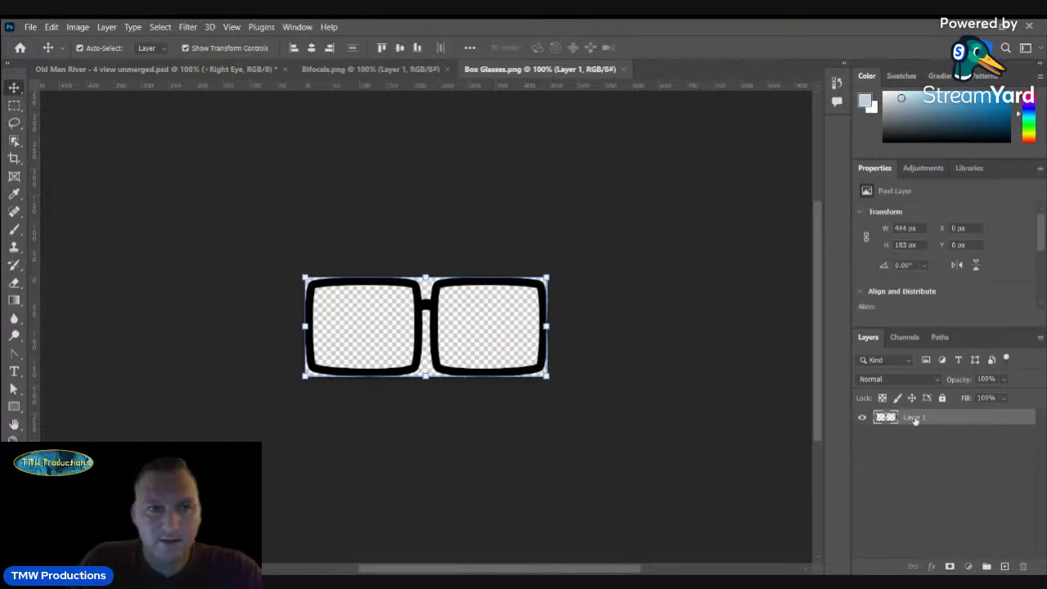
- Copy the Box Glasses and Bifocals layers into the Old Man River document and centre each pair over the eyes
left_click_drag(913, 423, 439, 253)
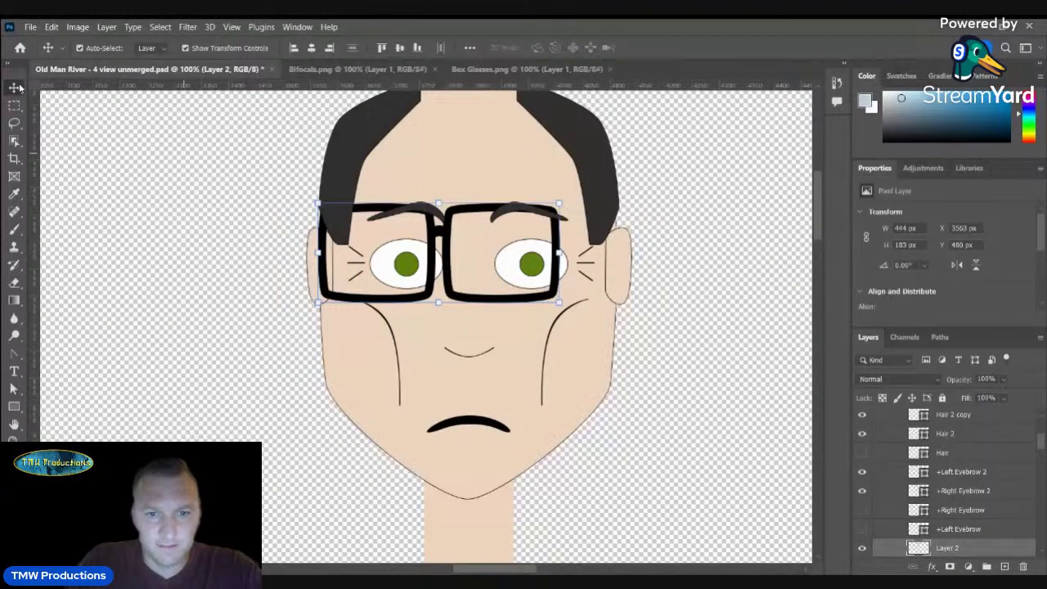
left_click_drag(439, 232, 472, 254)
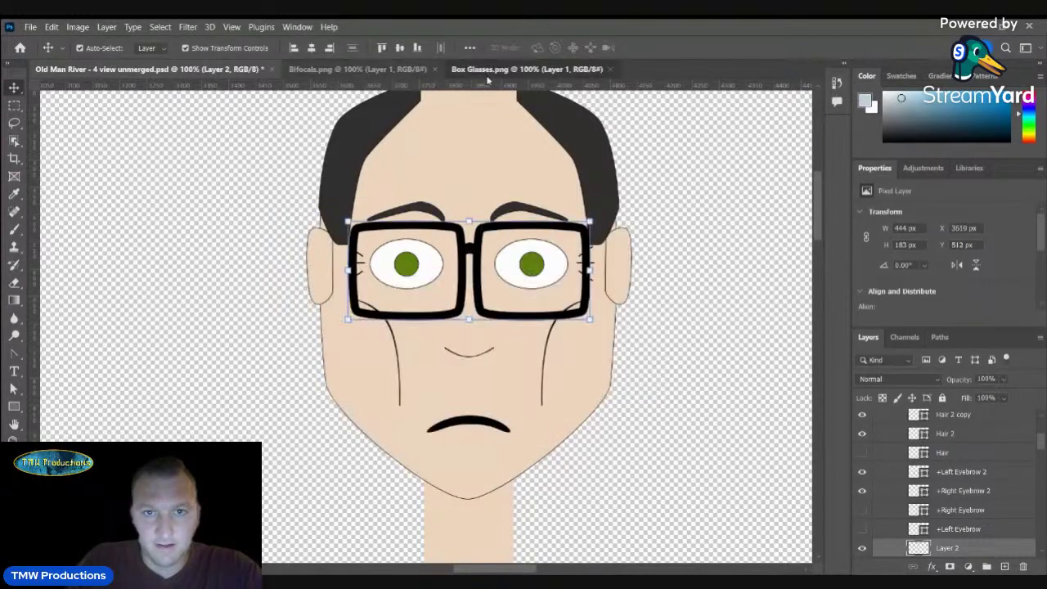
left_click(524, 68)
left_click(378, 69)
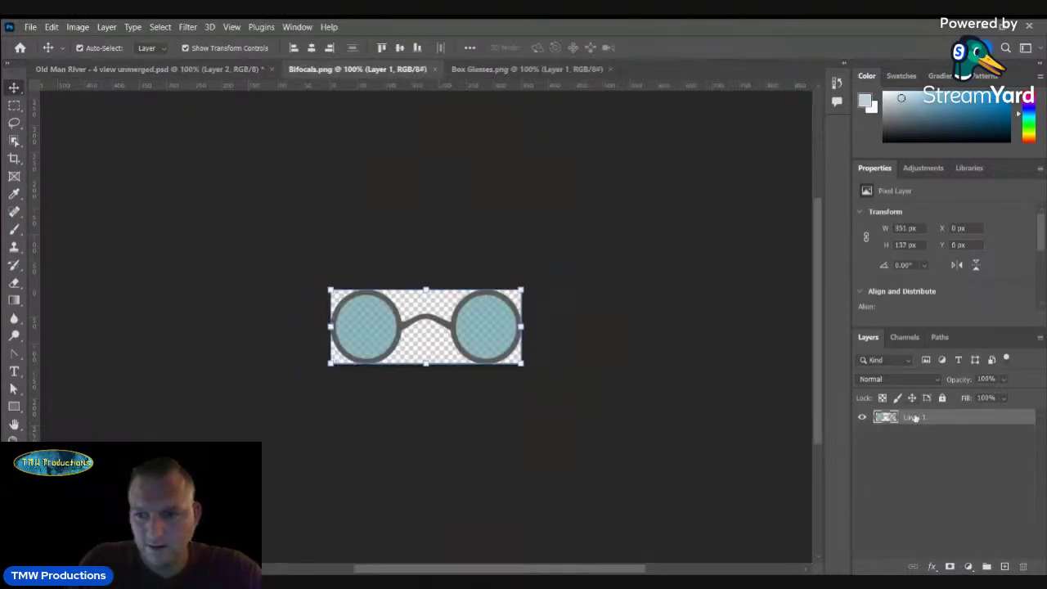
left_click_drag(913, 418, 429, 262)
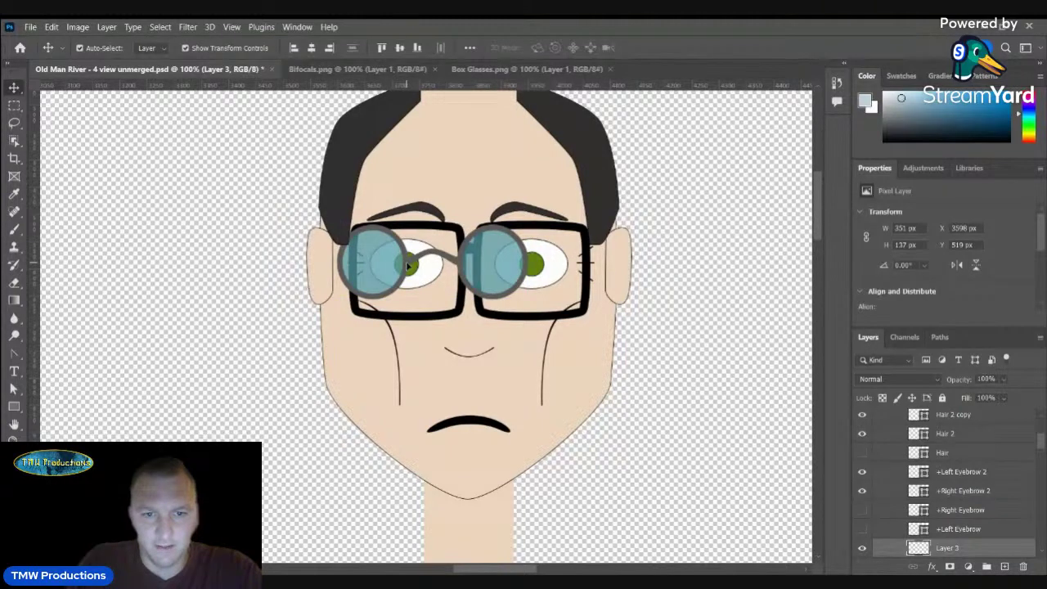
left_click_drag(406, 261, 442, 269)
- Compare the box glasses and the bifocals on the whole face by alternating the visibility of Layer 2 and Layer 3
scroll(861, 489, "down", 2)
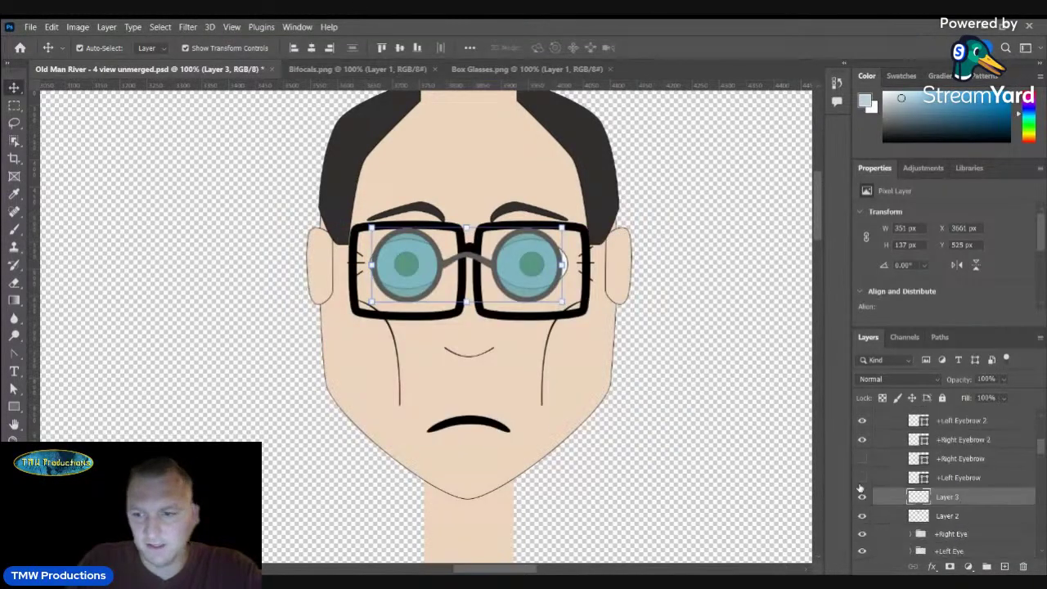
left_click(861, 516)
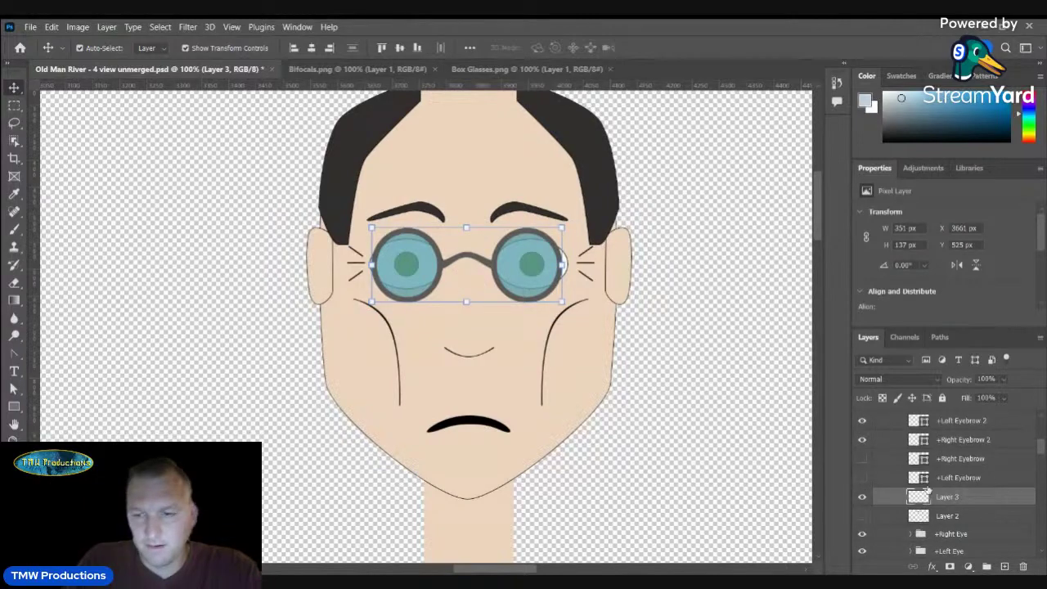
left_click(920, 478)
key("z")
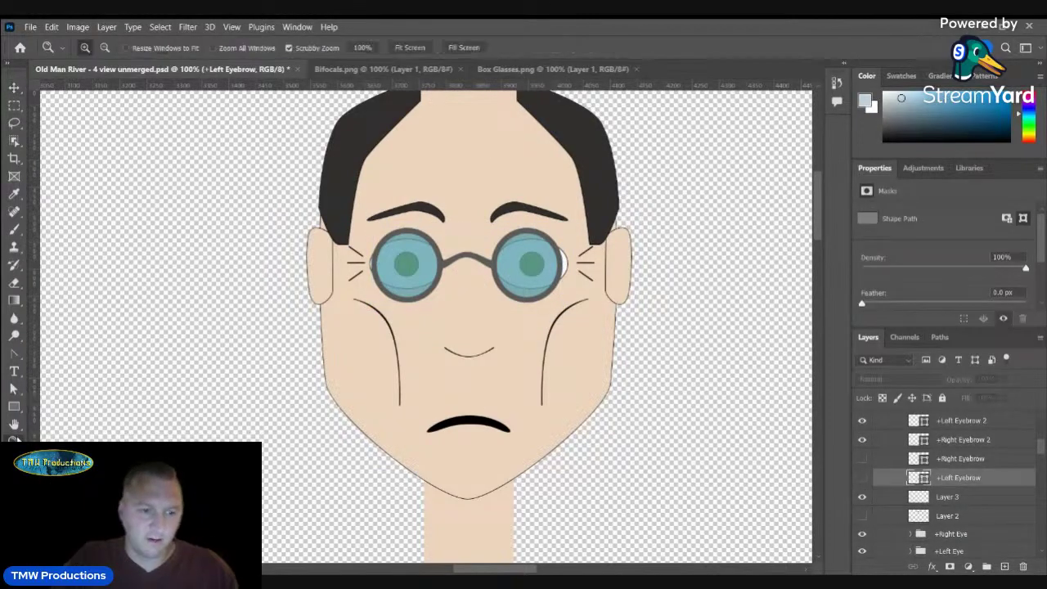
key("ctrl+minus")
key("ctrl+minus")
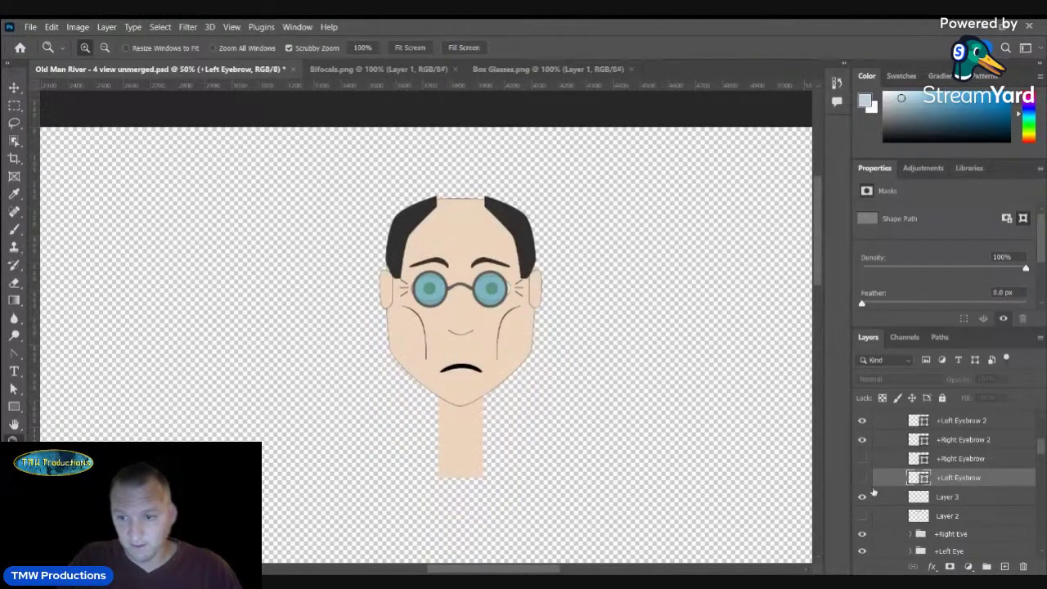
left_click(865, 499)
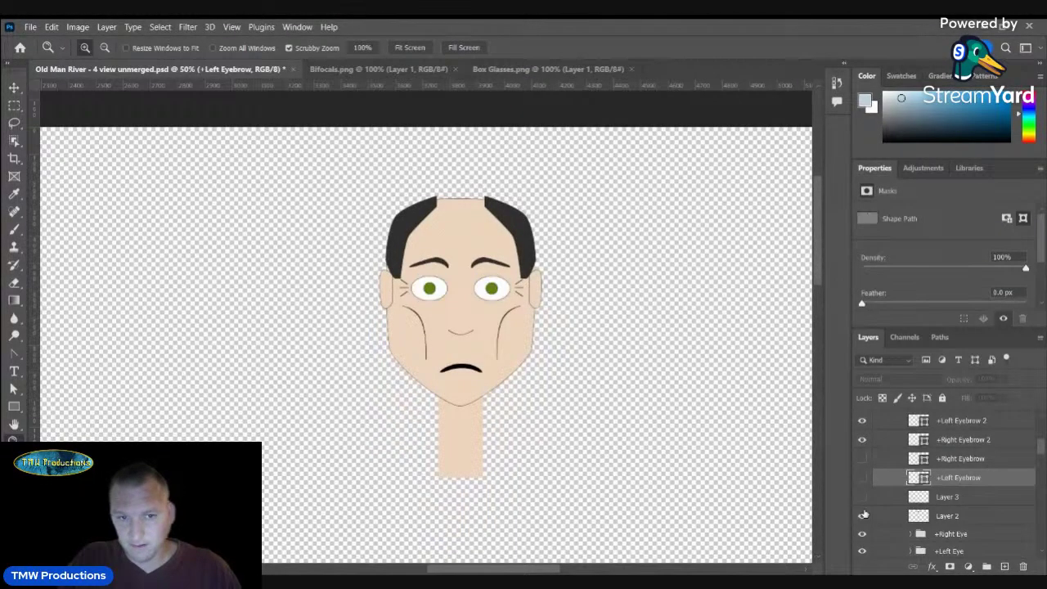
left_click(861, 516)
left_click(861, 515)
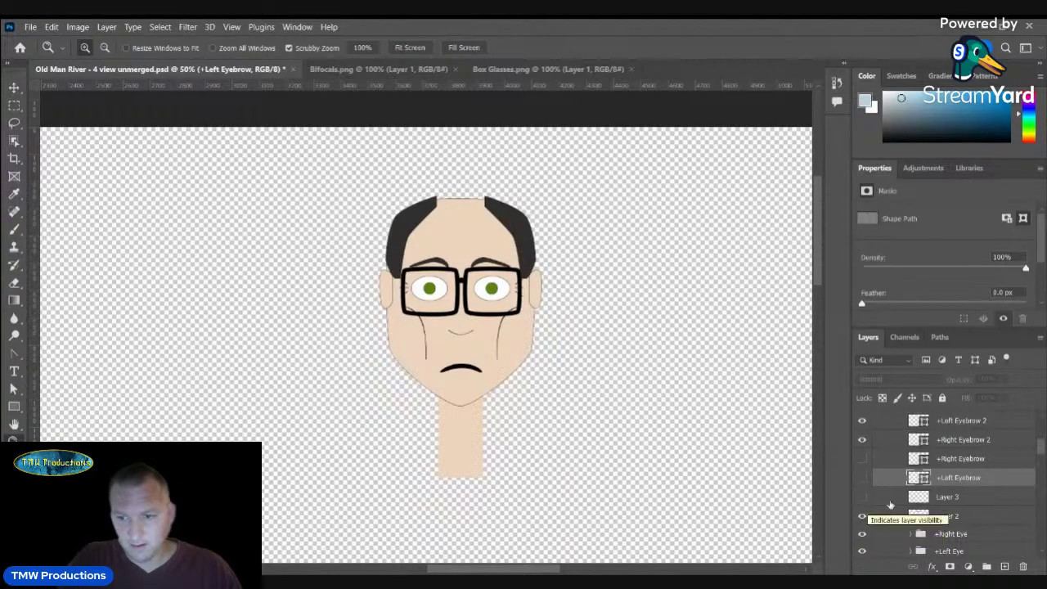
left_click(863, 497)
- Delete the box glasses on Layer 2 and rename Layer 3 as Bifocals
left_click(957, 516)
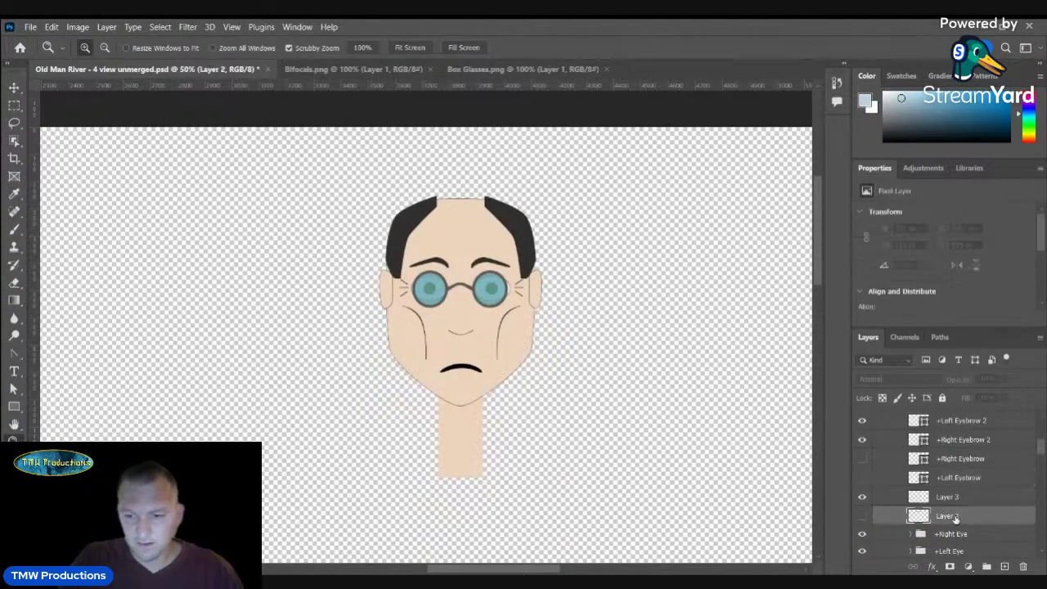
key("Delete")
scroll(956, 520, "down", 2)
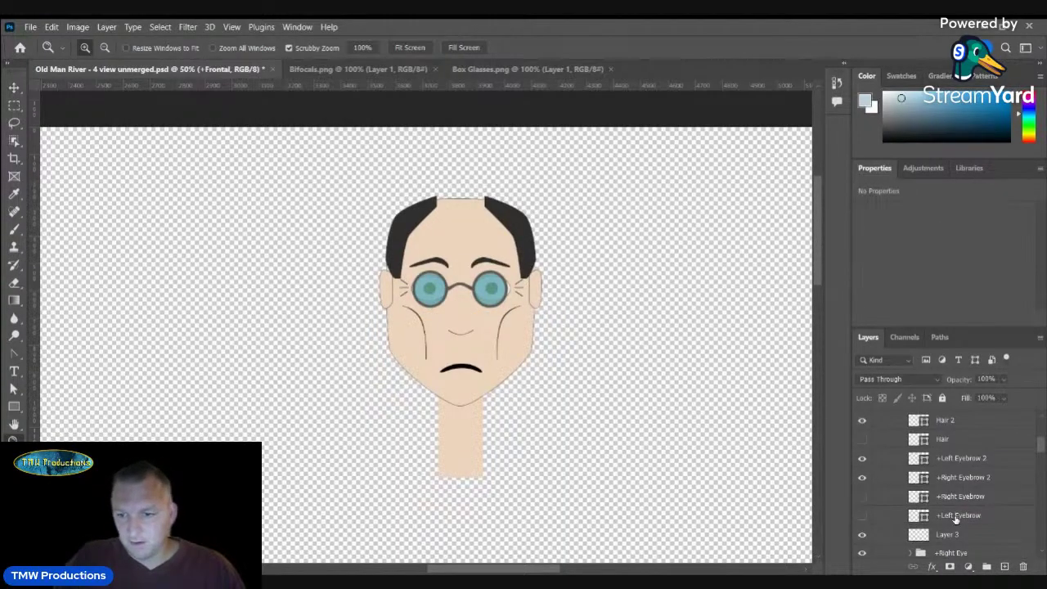
scroll(955, 520, "down", 2)
double_click(948, 466)
type("Bl")
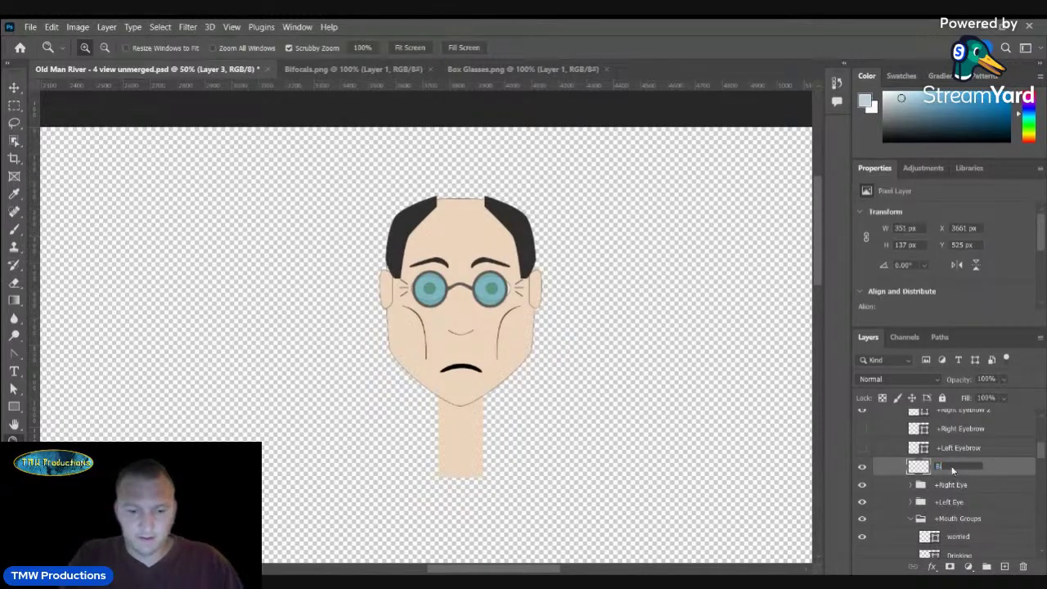
type("focals")
key("Return")
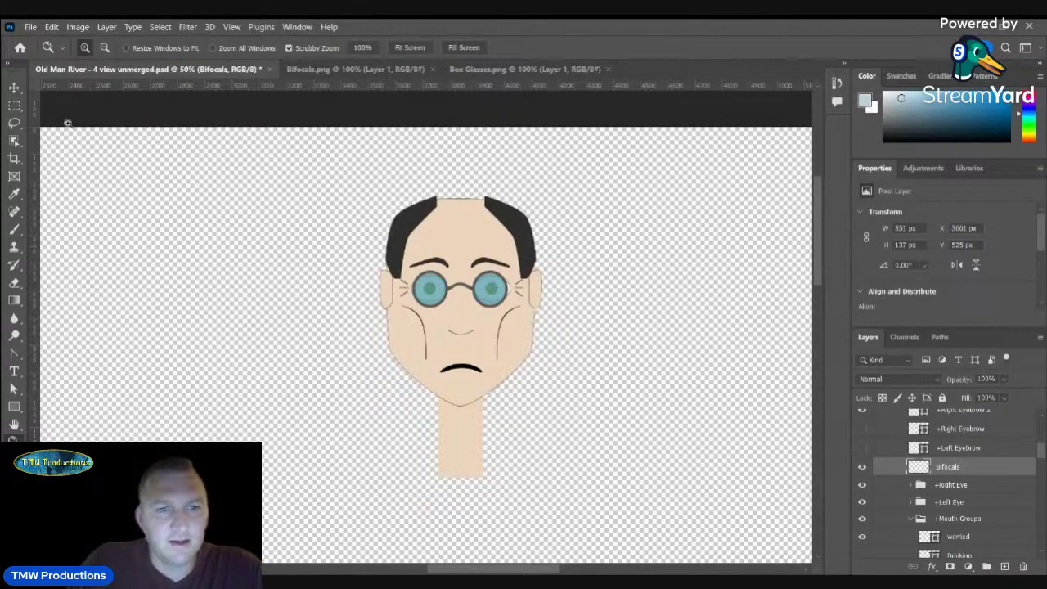
- Hide the Hair 2 and Hair 2 copy layers and show the Hair layer in the +Frontal group
key("v")
left_click(389, 223)
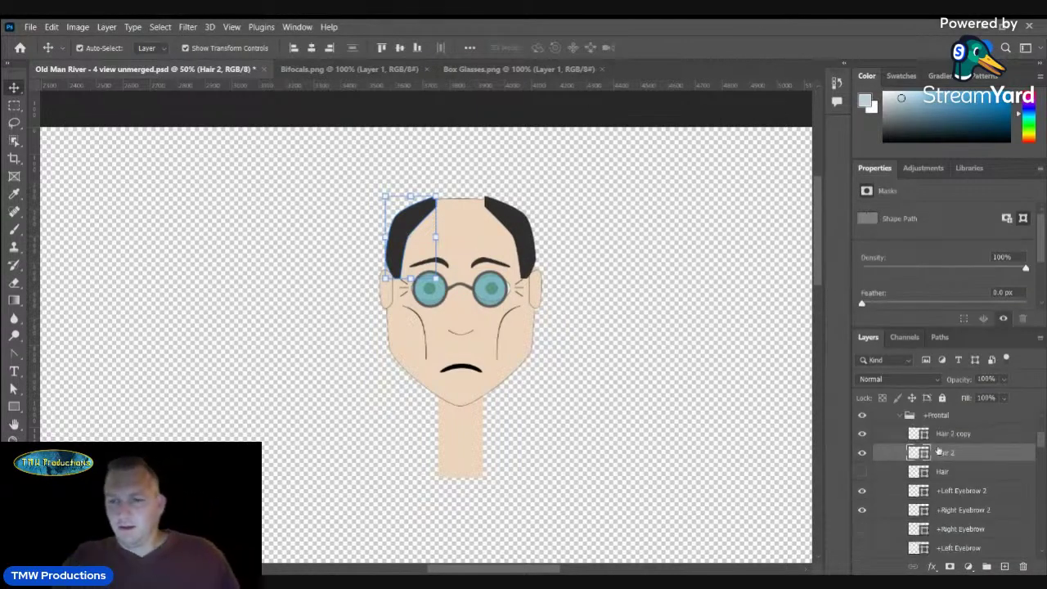
left_click(861, 453)
left_click(861, 433)
left_click(861, 471)
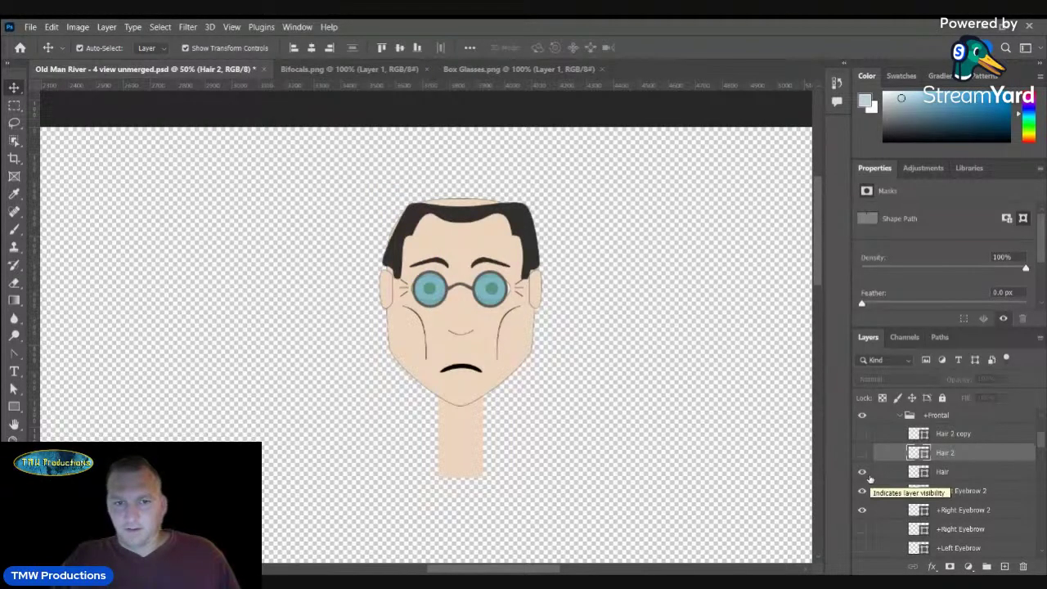
- Set the Hair layer's opacity to 58% so the head outline shows through
key("z")
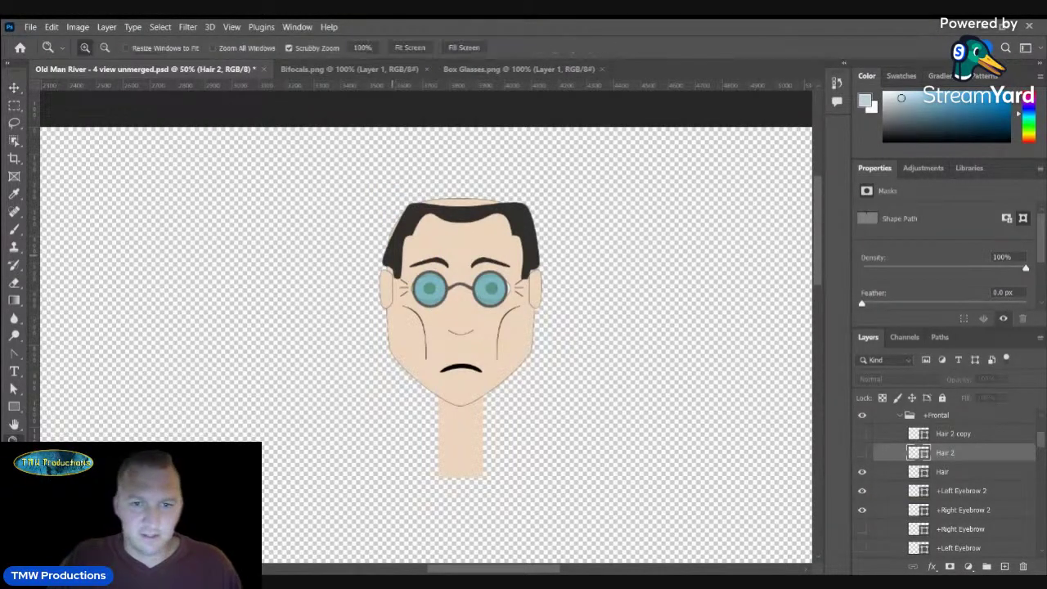
left_click(475, 200)
left_click(474, 199)
key("v")
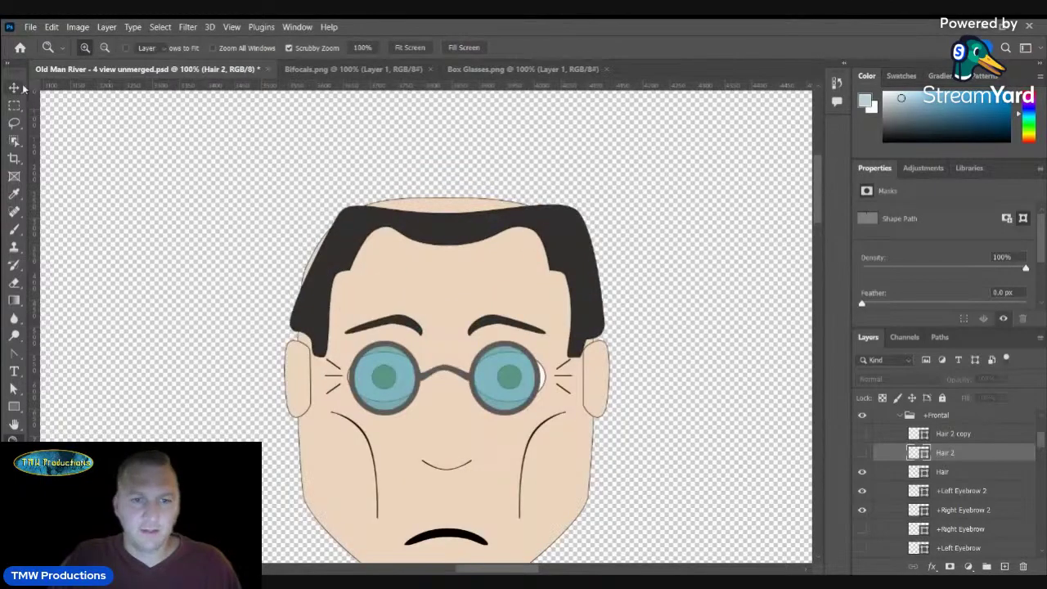
left_click(353, 232)
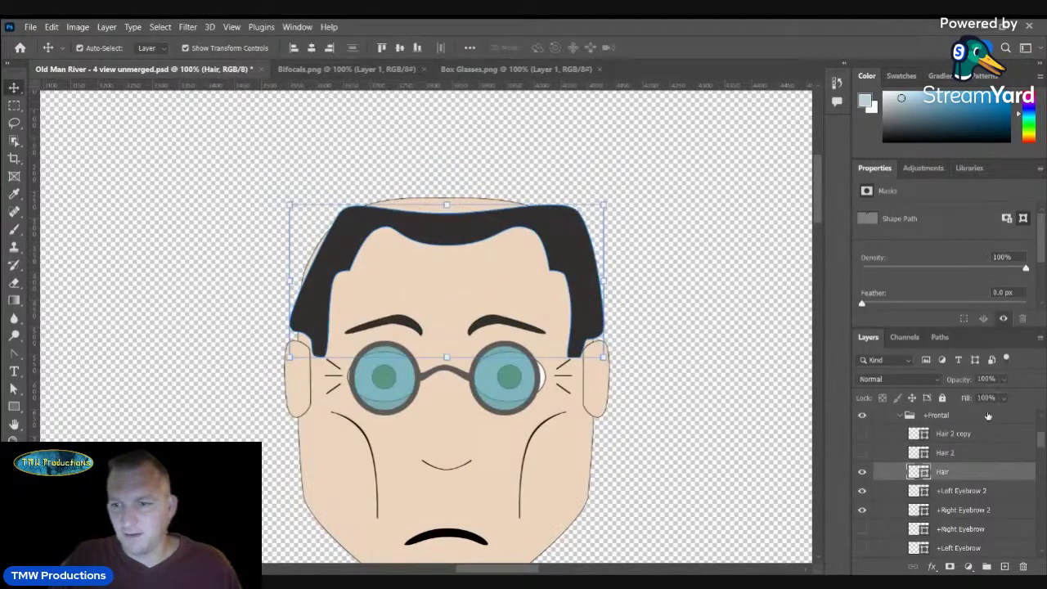
key("5")
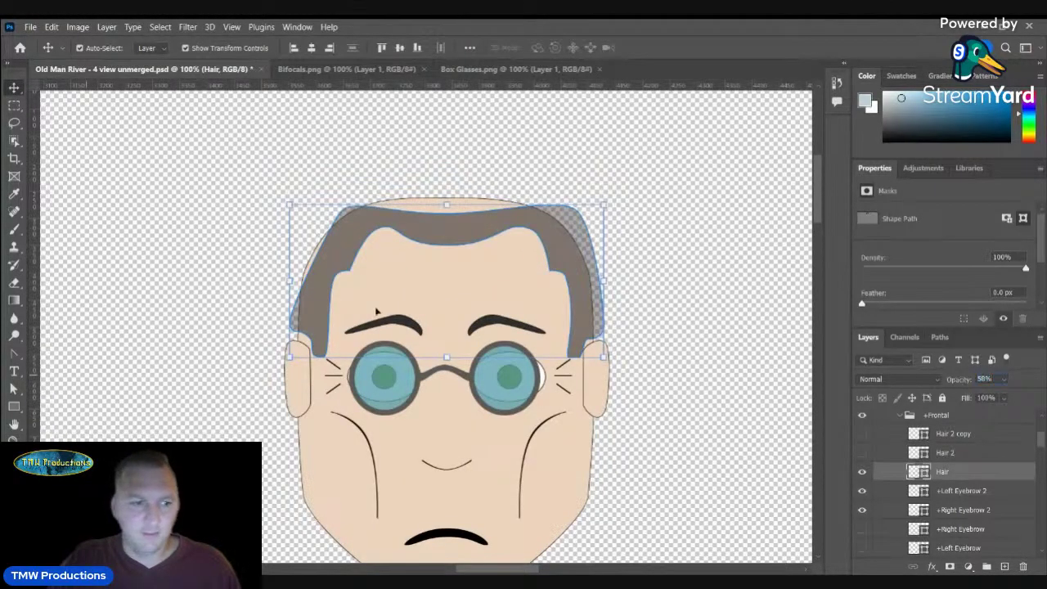
- Reshape the hair's outer edge on the left side of the head by moving its upper corner and lower side points
key("a")
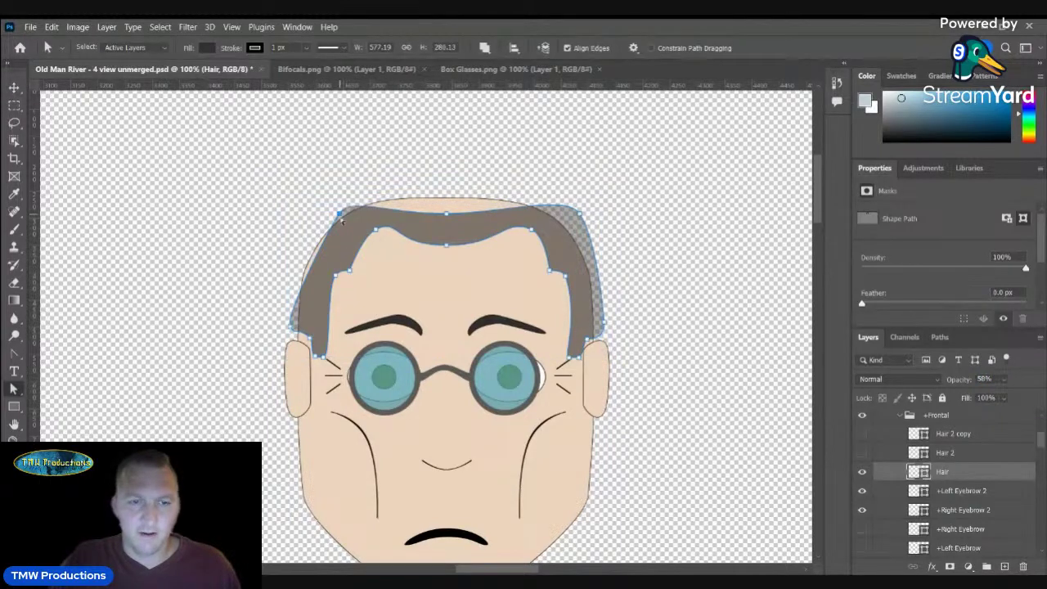
left_click(334, 211)
left_click_drag(333, 211, 314, 250)
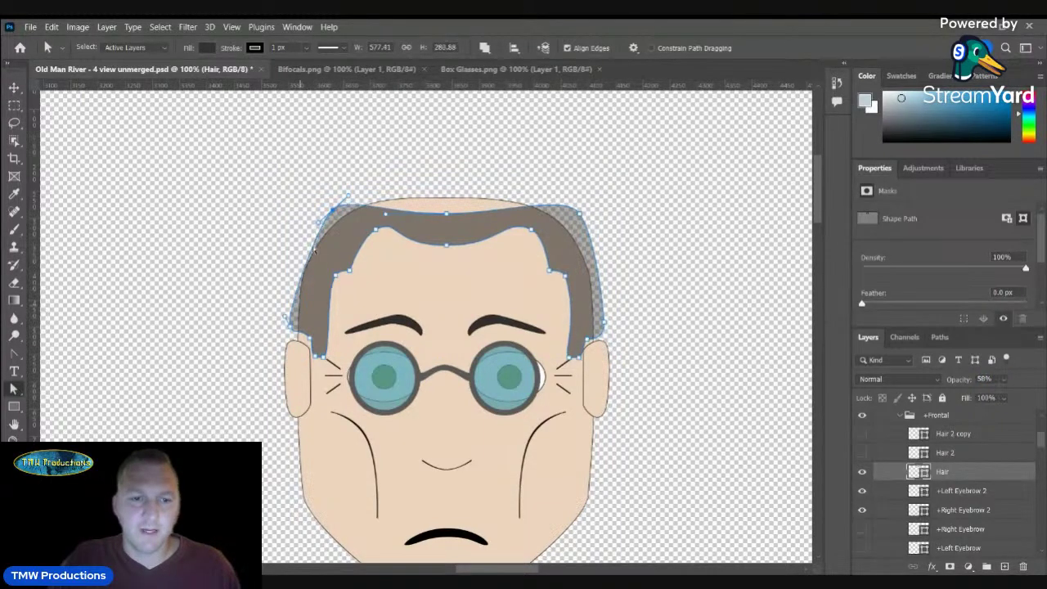
left_click_drag(291, 326, 296, 315)
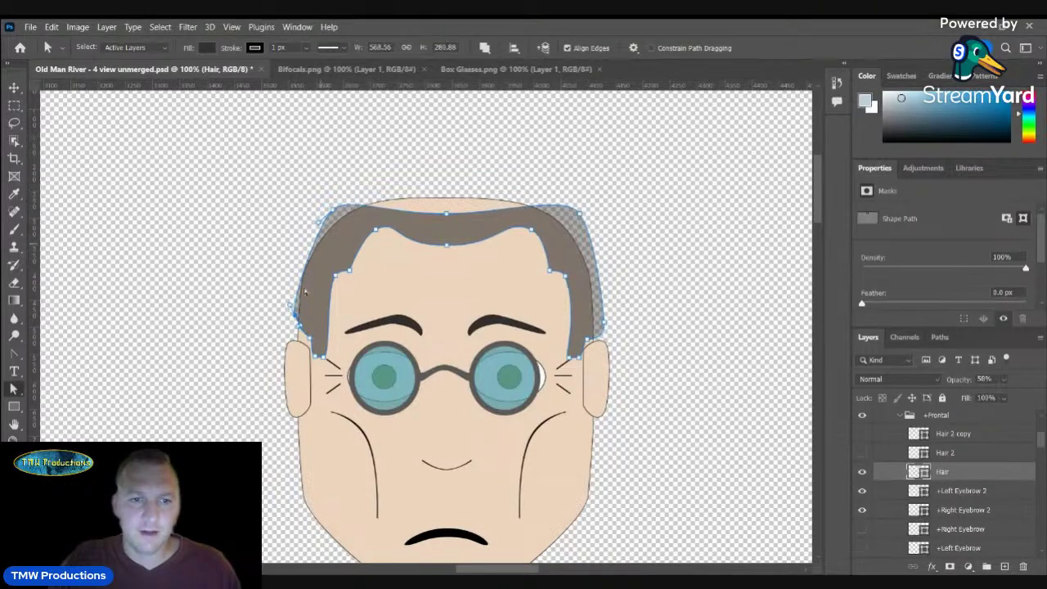
left_click_drag(337, 214, 301, 237)
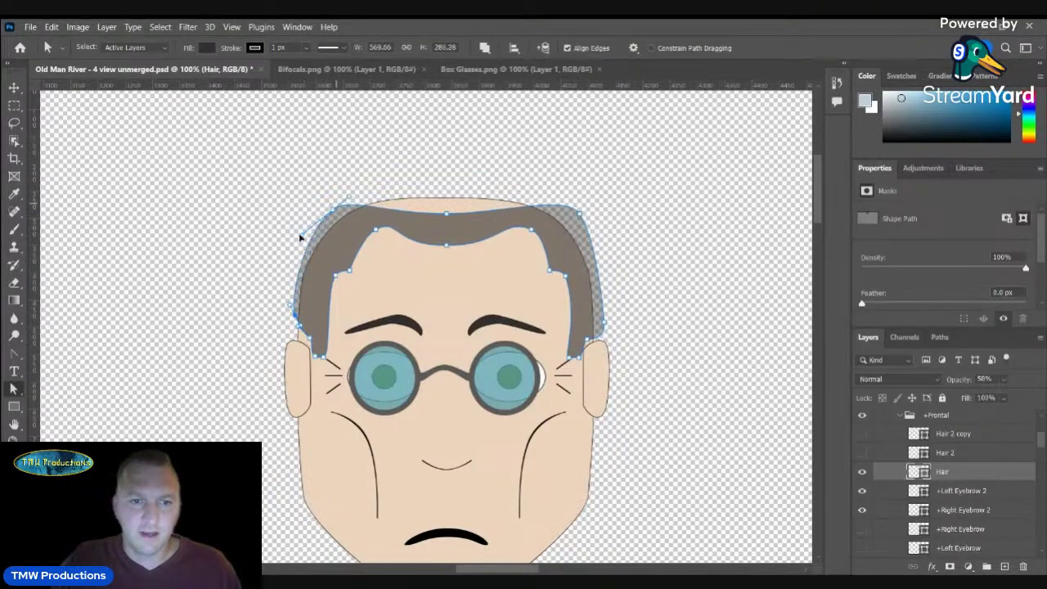
- Pull the hair's right upper corner point inward and lower its outer side point to the top of the right ear
left_click(576, 215)
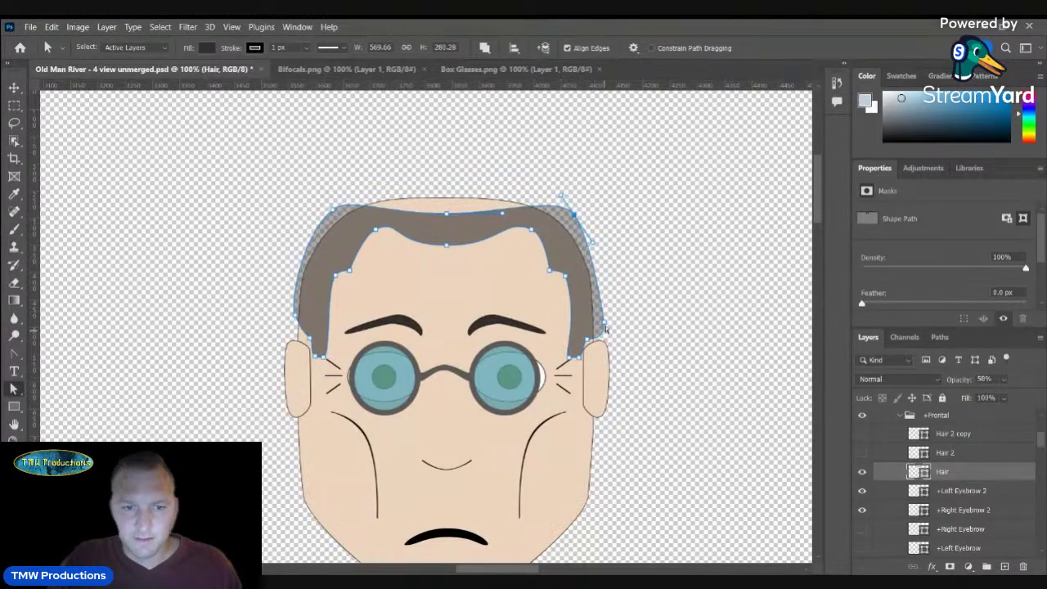
left_click(14, 354)
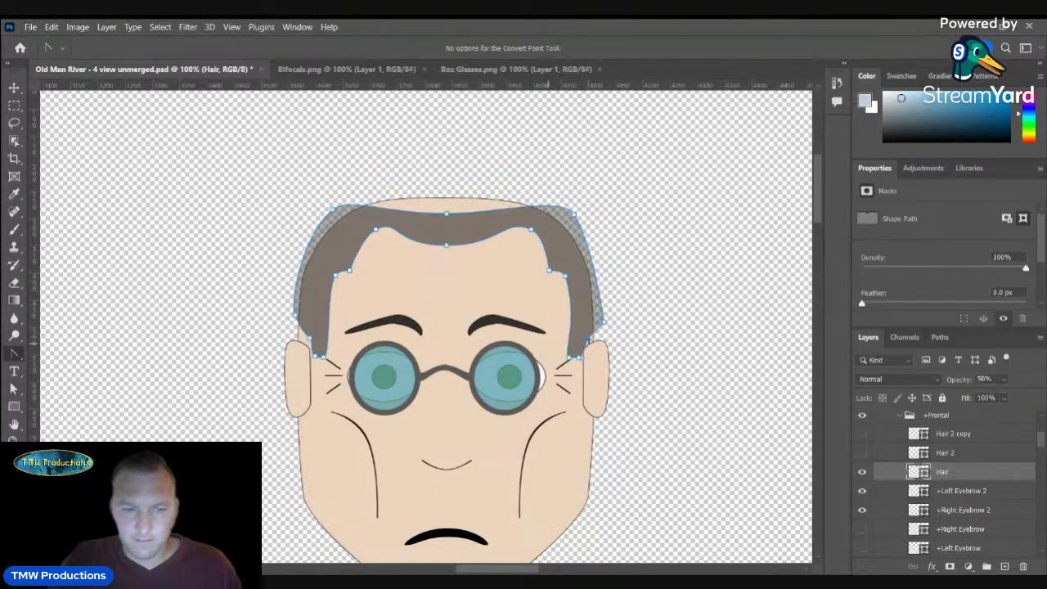
left_click(16, 389)
left_click_drag(604, 322, 600, 337)
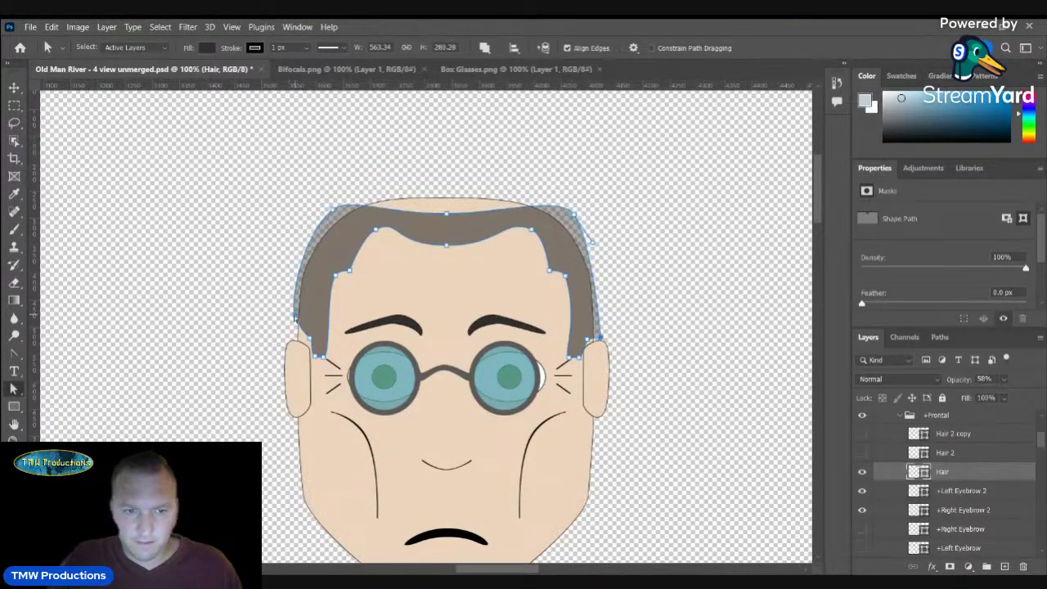
- Lower the hair's left outer side point to the top of the left ear and convert it to a sharp corner
left_click_drag(295, 316, 296, 333)
left_click(15, 354)
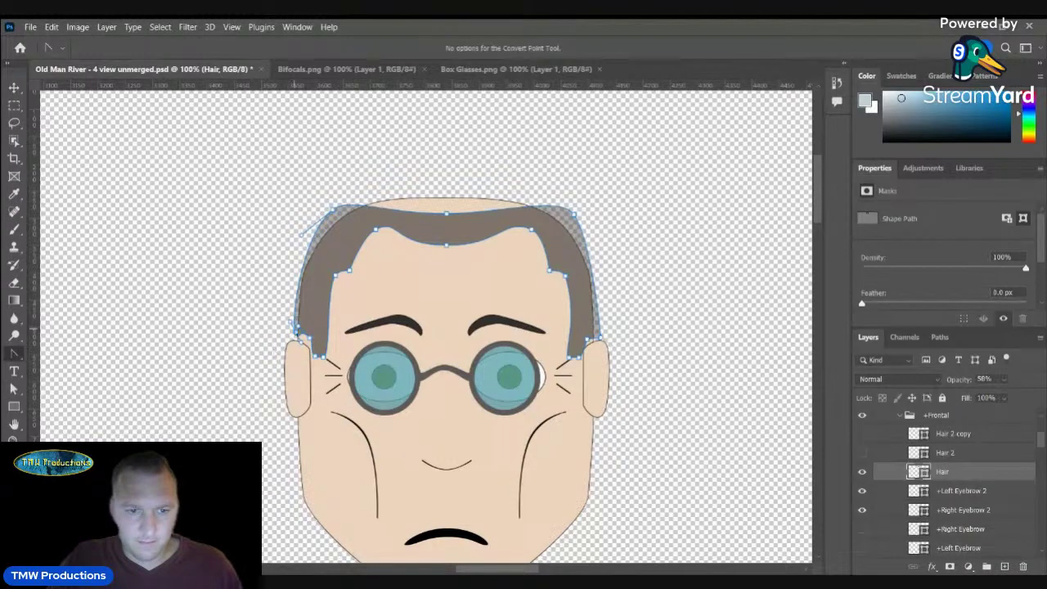
left_click(296, 332)
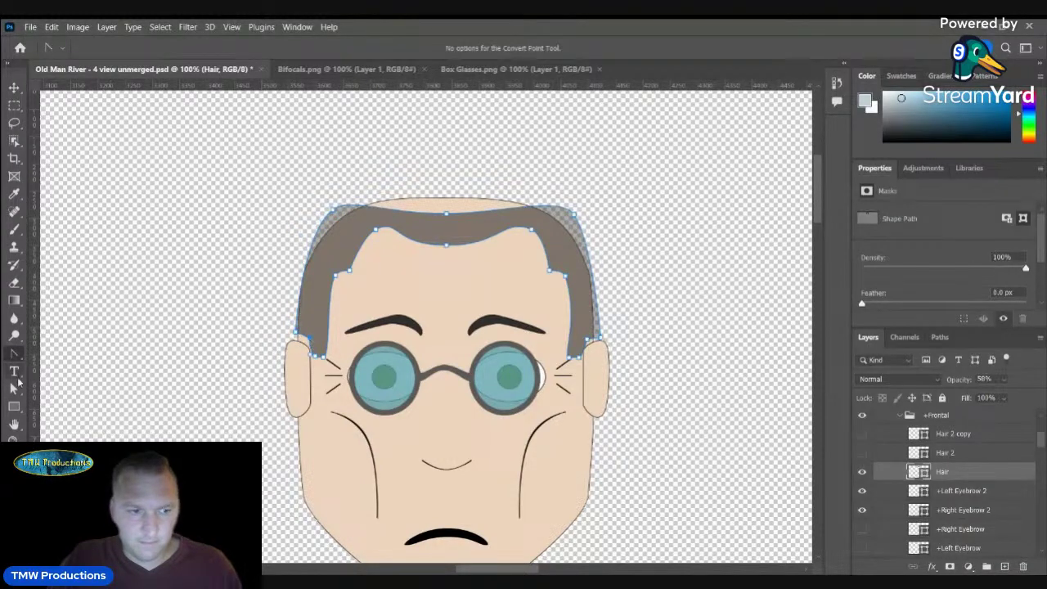
left_click(15, 387)
left_click_drag(296, 333, 293, 336)
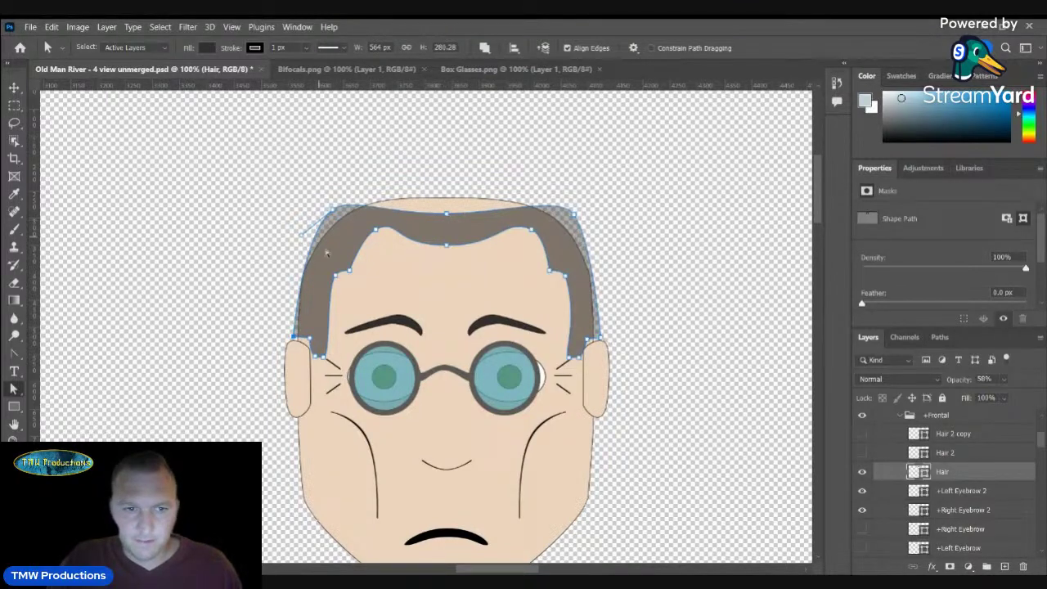
- Lengthen the curve handles at the hair's two upper corners to round the outline around the head
left_click_drag(301, 236, 287, 247)
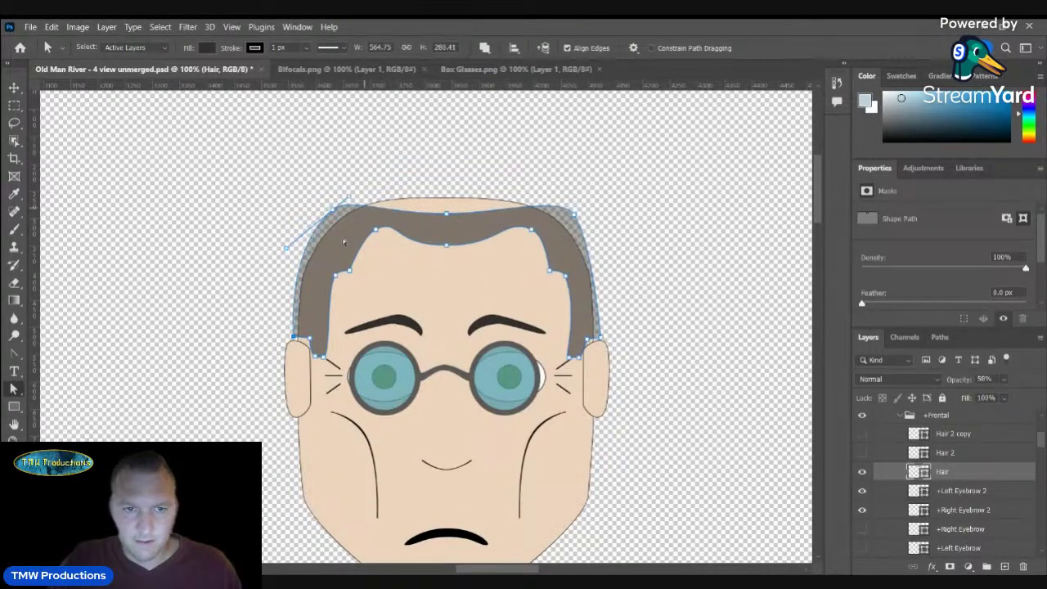
left_click_drag(348, 197, 382, 186)
left_click(575, 215)
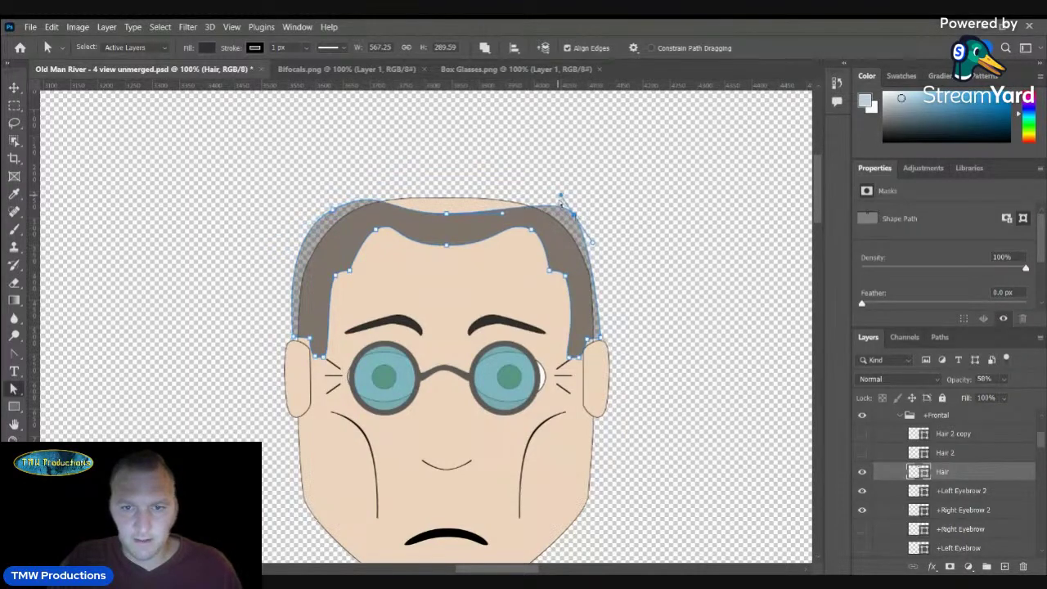
left_click_drag(561, 197, 527, 180)
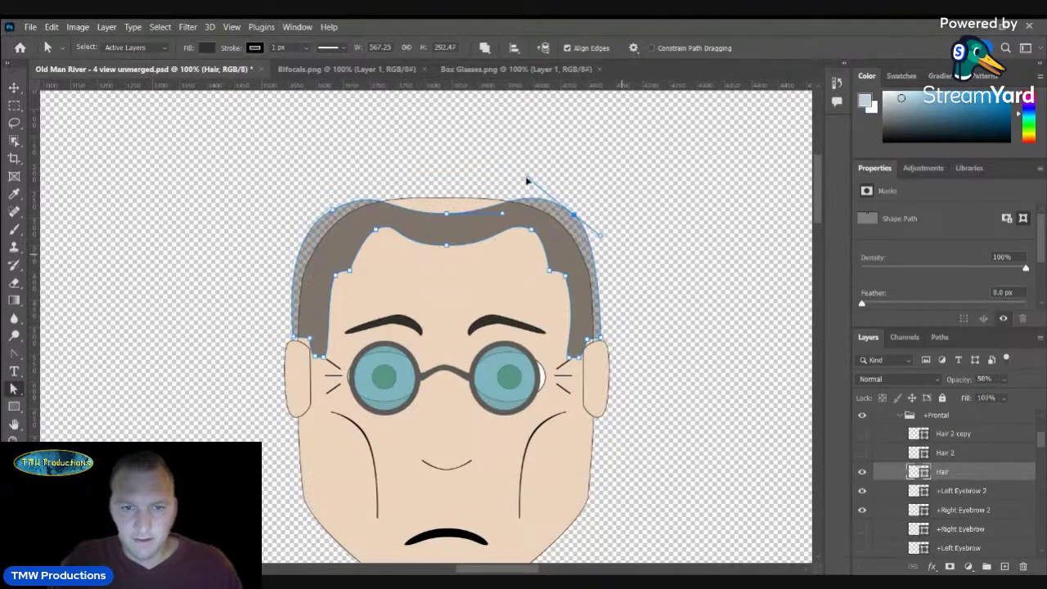
left_click(620, 275)
- Restore the Hair layer's opacity to 100%
left_click(922, 472)
left_click_drag(945, 381, 952, 380)
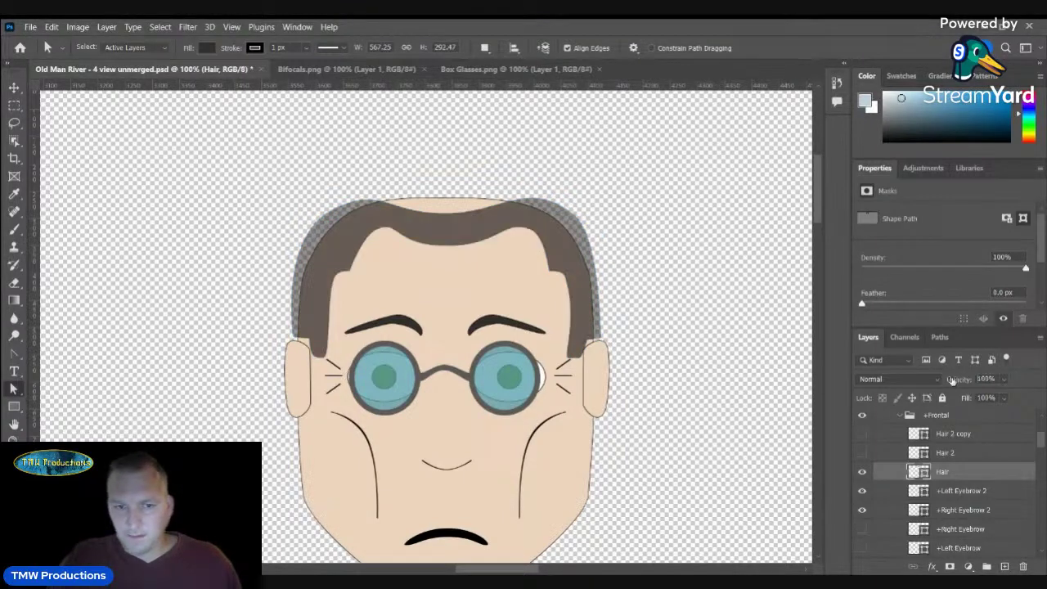
left_click(989, 459)
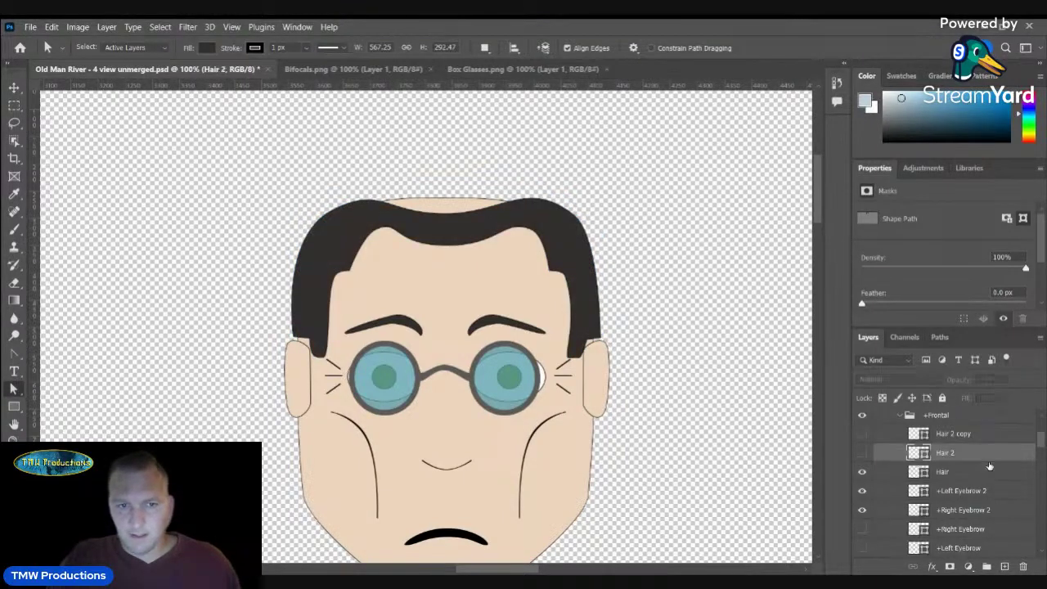
- Select the Hair shape and place a horizontal guide along the lower ends of the sideburns
key("z")
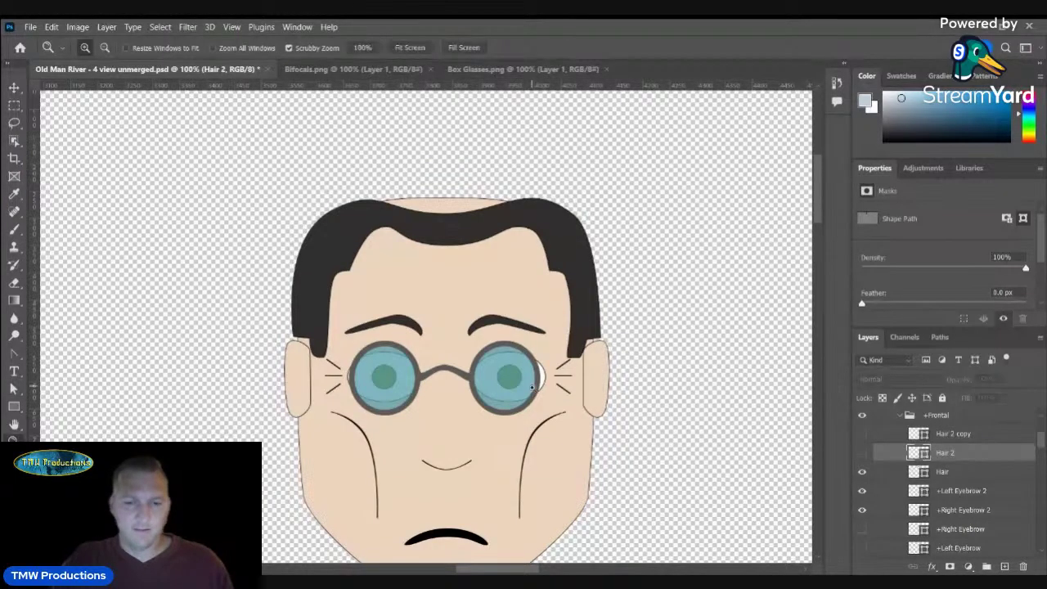
left_click(532, 386, "alt")
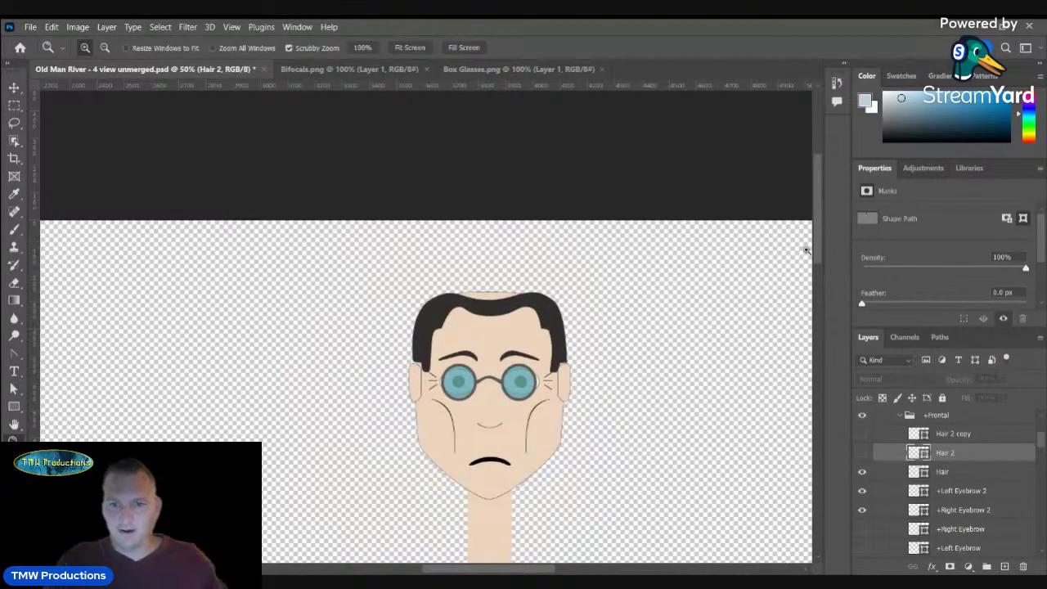
scroll(759, 313, "down", 3)
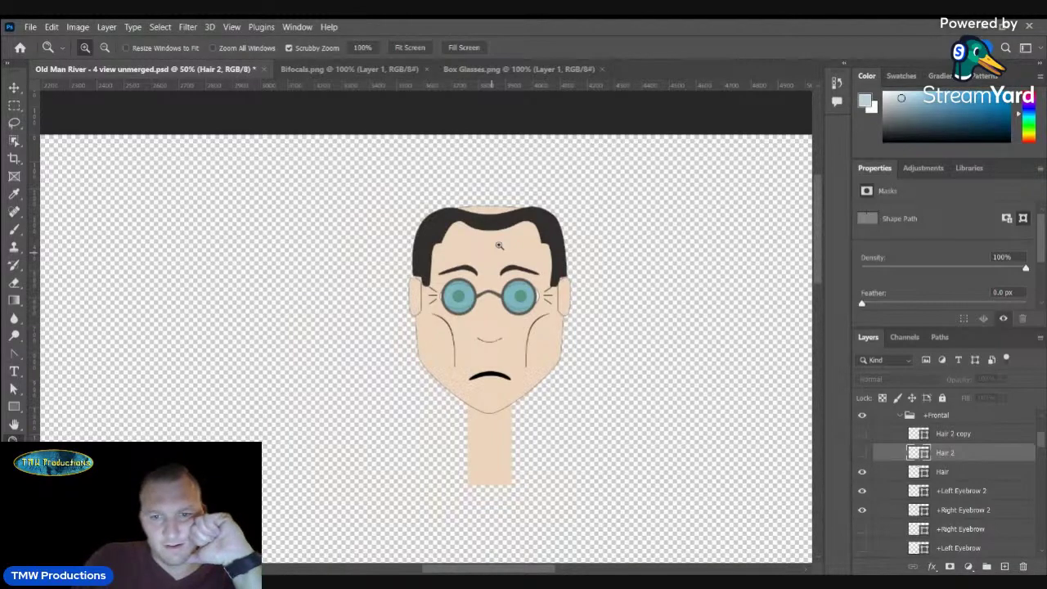
left_click_drag(499, 245, 521, 282)
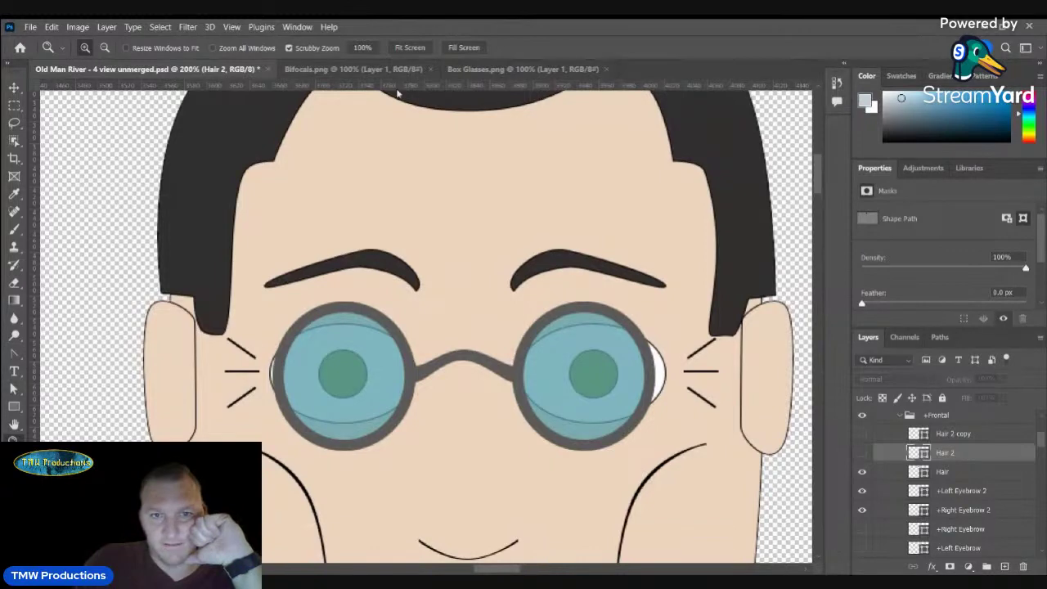
left_click(14, 89)
left_click(170, 162)
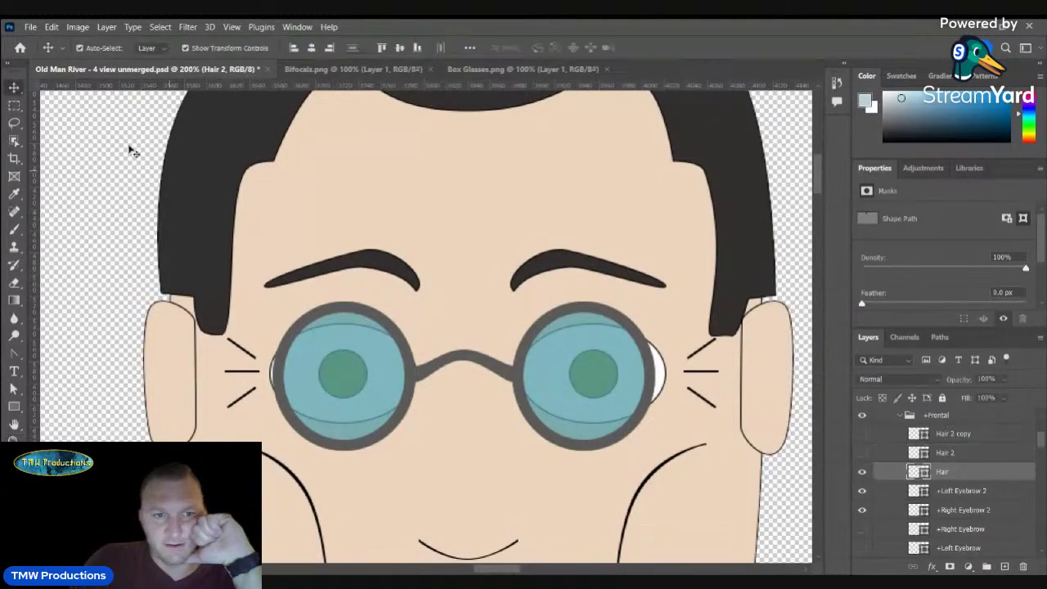
left_click_drag(398, 86, 437, 332)
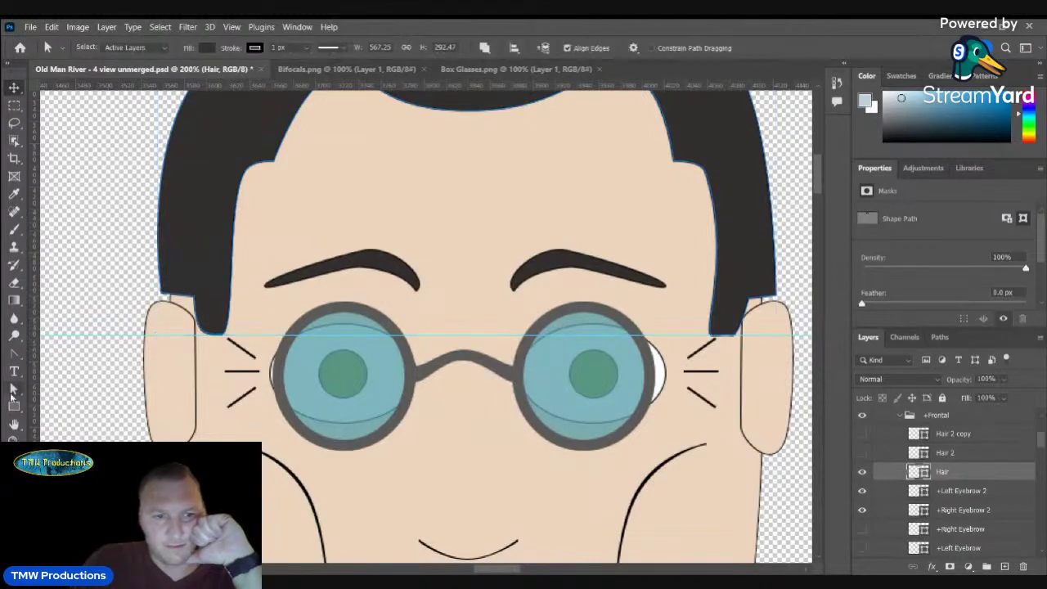
- Align the bottom points of both sideburns to the horizontal guide and shift them outward toward the ears
left_click(14, 389)
left_click(14, 353)
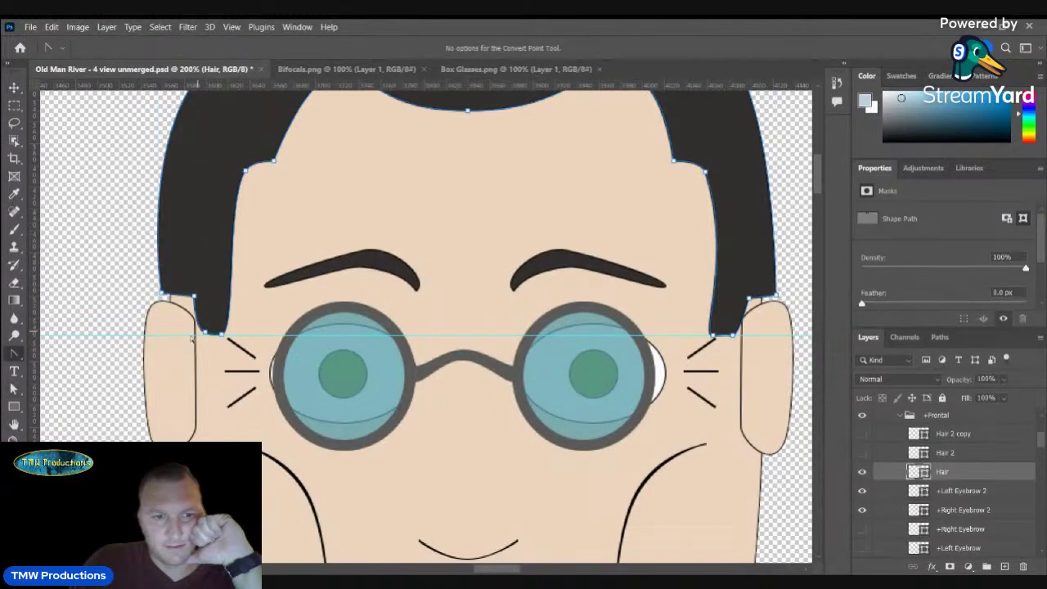
left_click(206, 333)
left_click(15, 389)
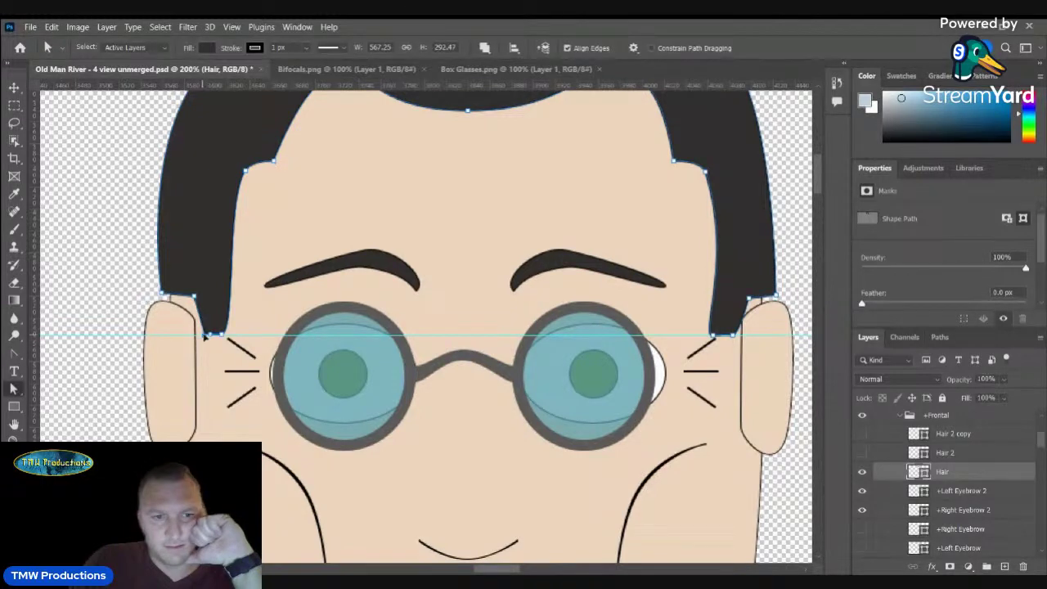
left_click_drag(205, 336, 217, 337)
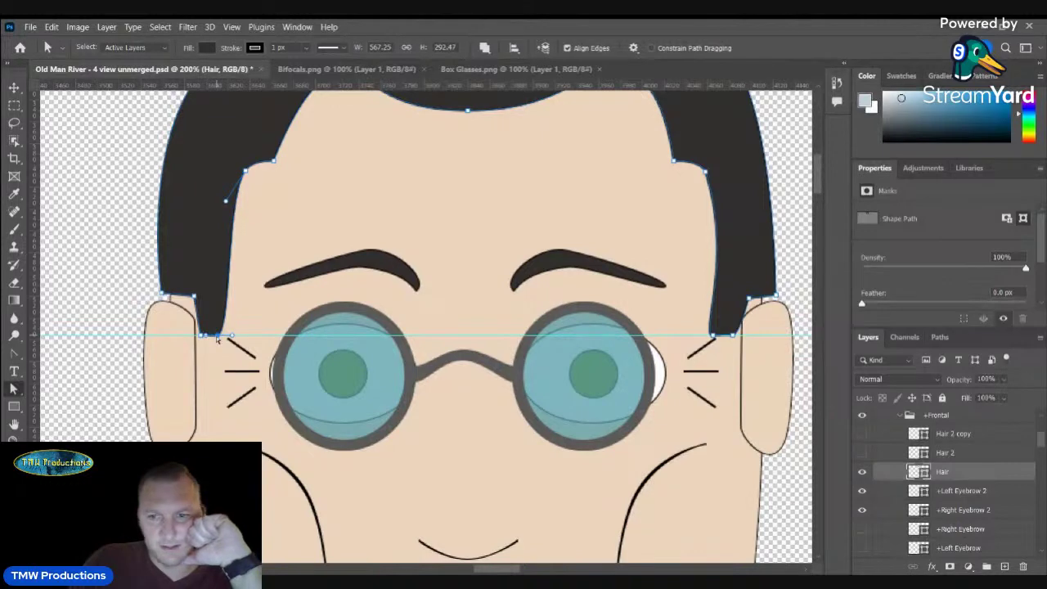
mouse_move(732, 337)
left_mouse_down()
mouse_move(713, 340)
mouse_move(724, 338)
left_mouse_up()
left_click(735, 338)
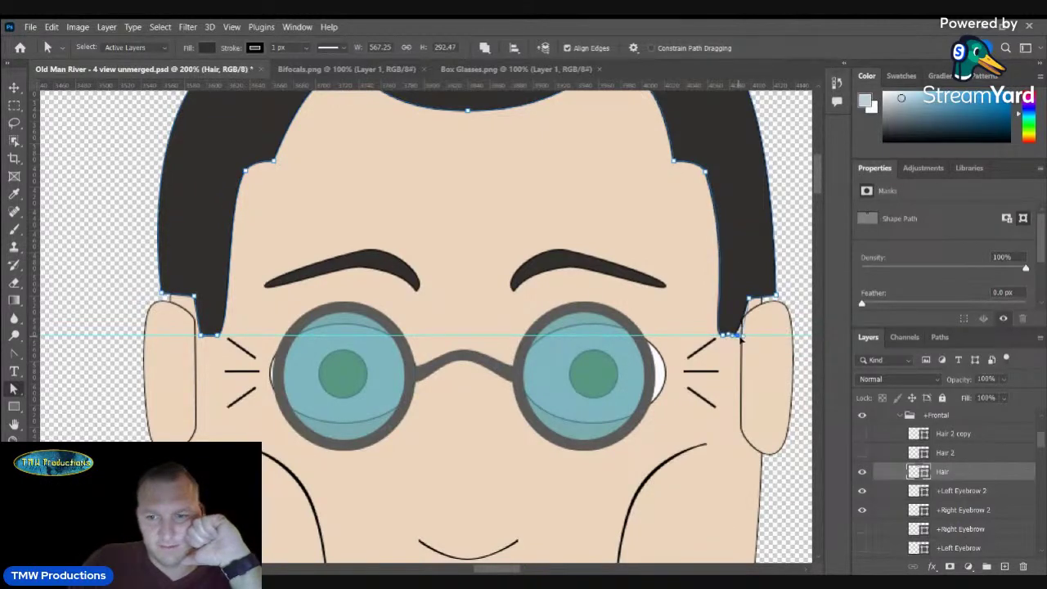
- Try a curve on the hair point at the inner top of the right ear, then convert it to a sharp corner
left_click(14, 353)
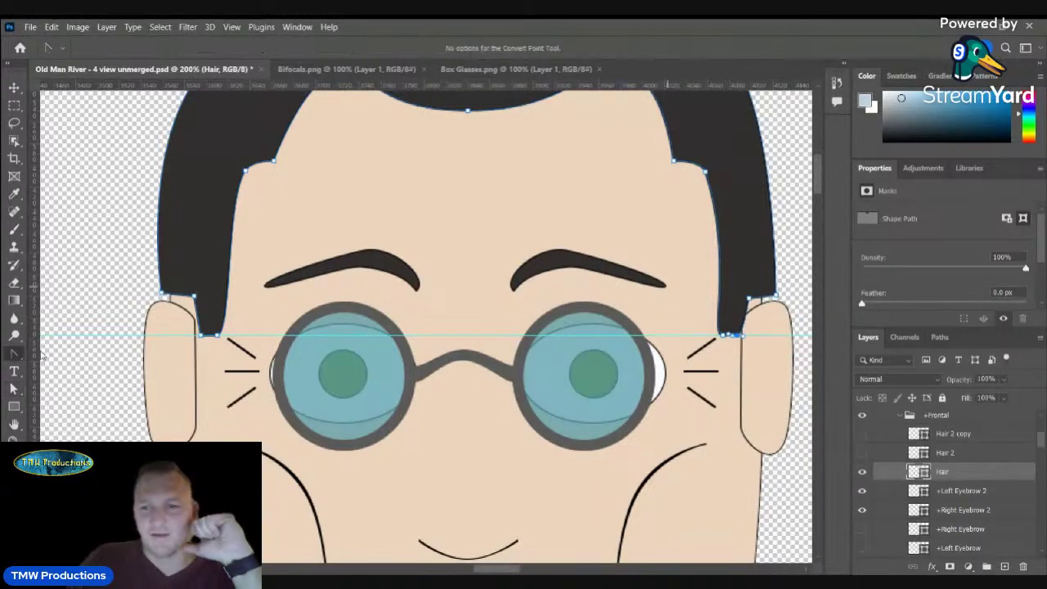
left_click_drag(748, 298, 738, 312)
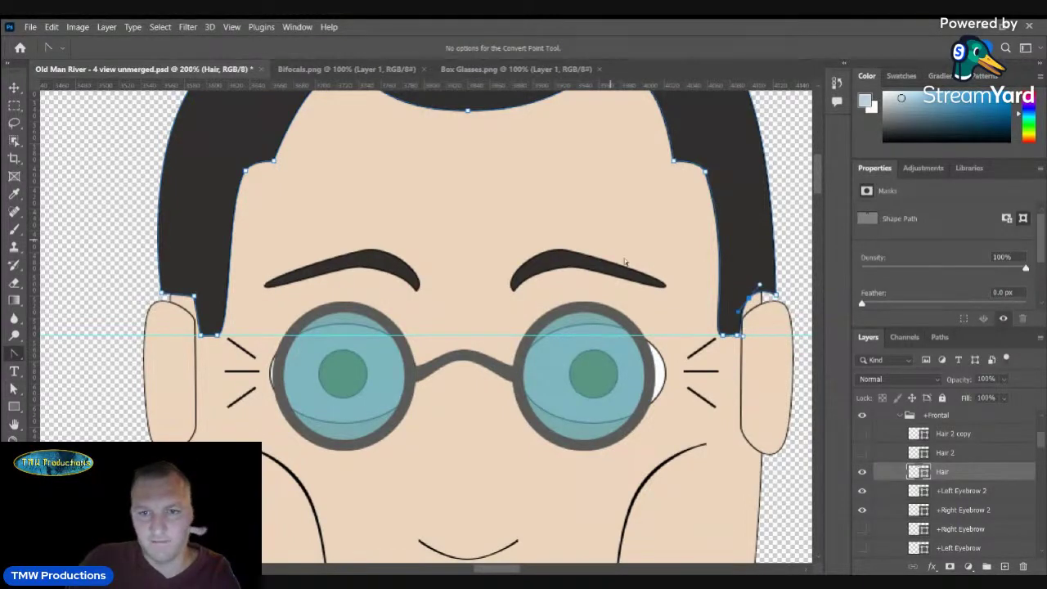
left_click(584, 214)
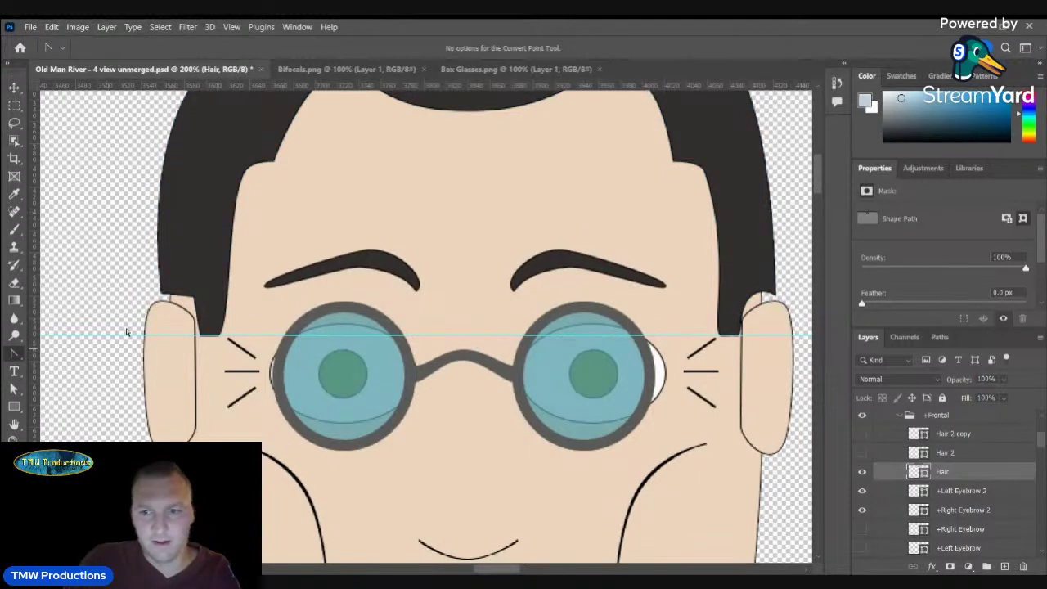
left_click(720, 304)
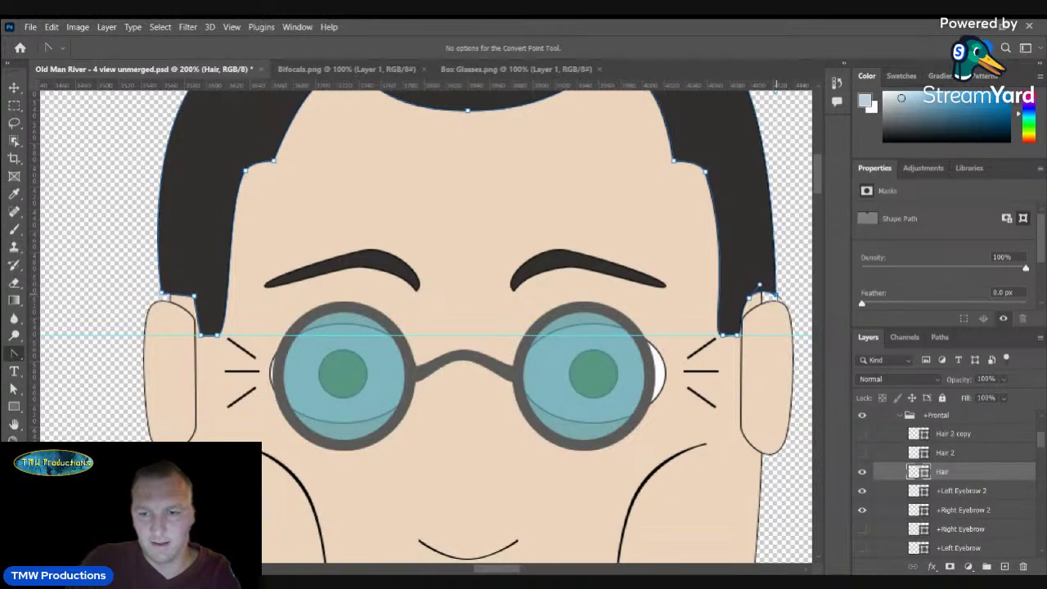
left_click(749, 298)
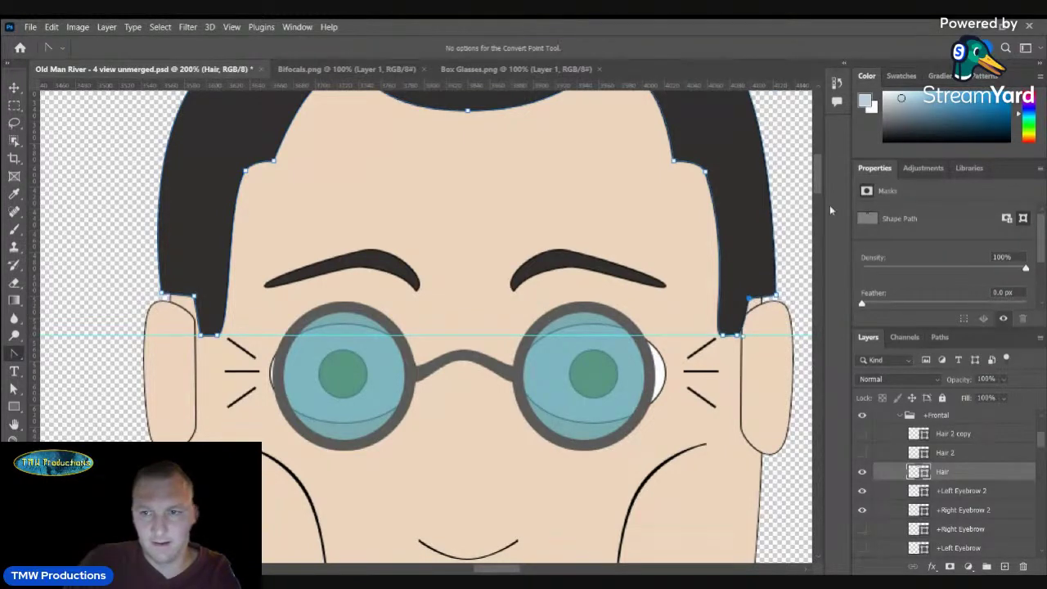
- Place a vertical guide through the middle of the face and raise the hair's upper middle point above the scalp along it
scroll(822, 191, "up", 5)
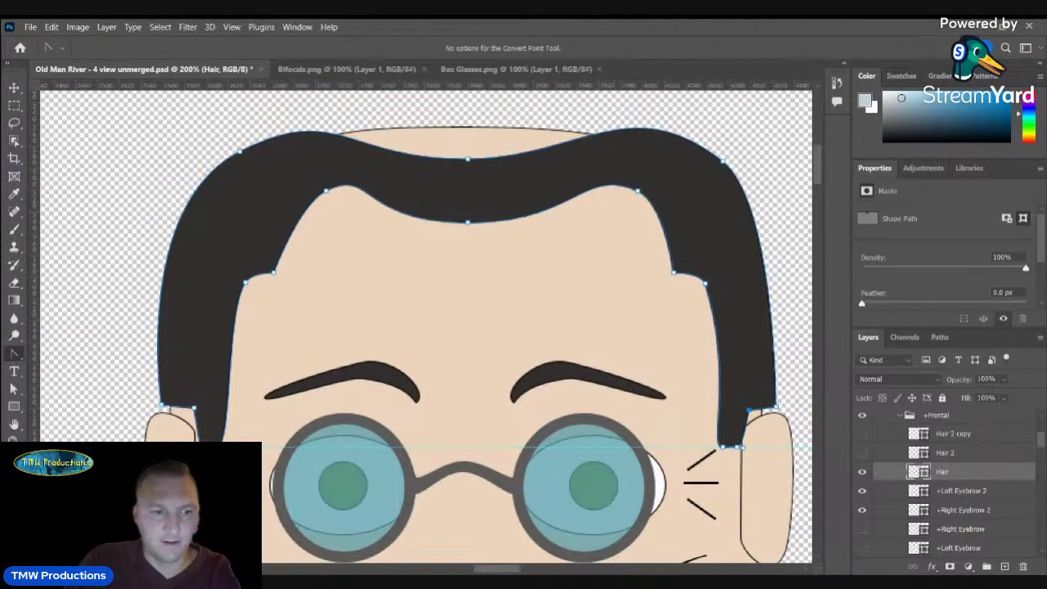
left_click(14, 441)
left_click(567, 403, "alt")
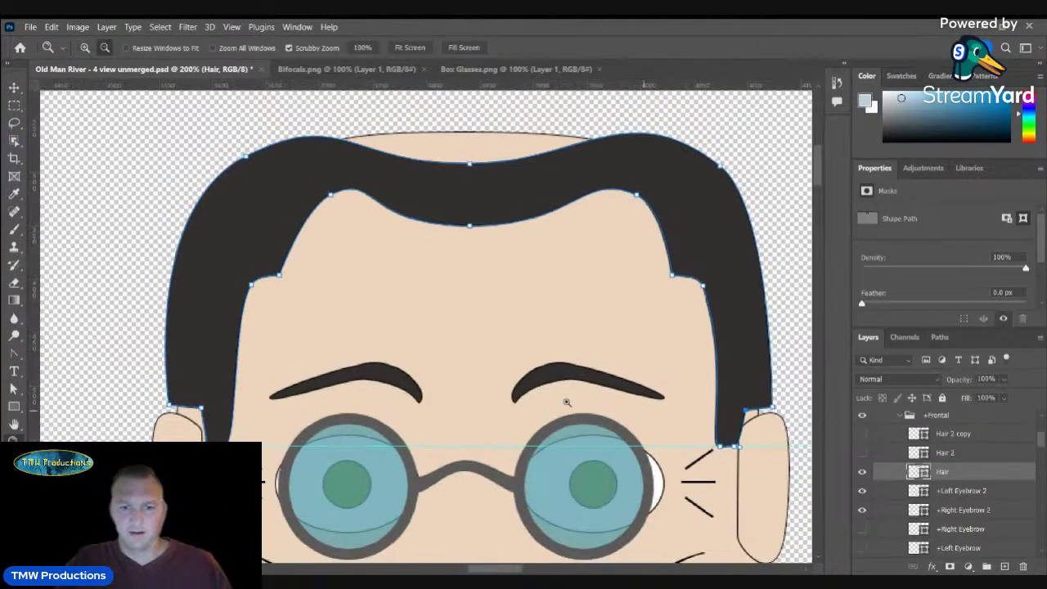
left_click(567, 403, "alt")
left_click(567, 403, "alt")
left_click(16, 391)
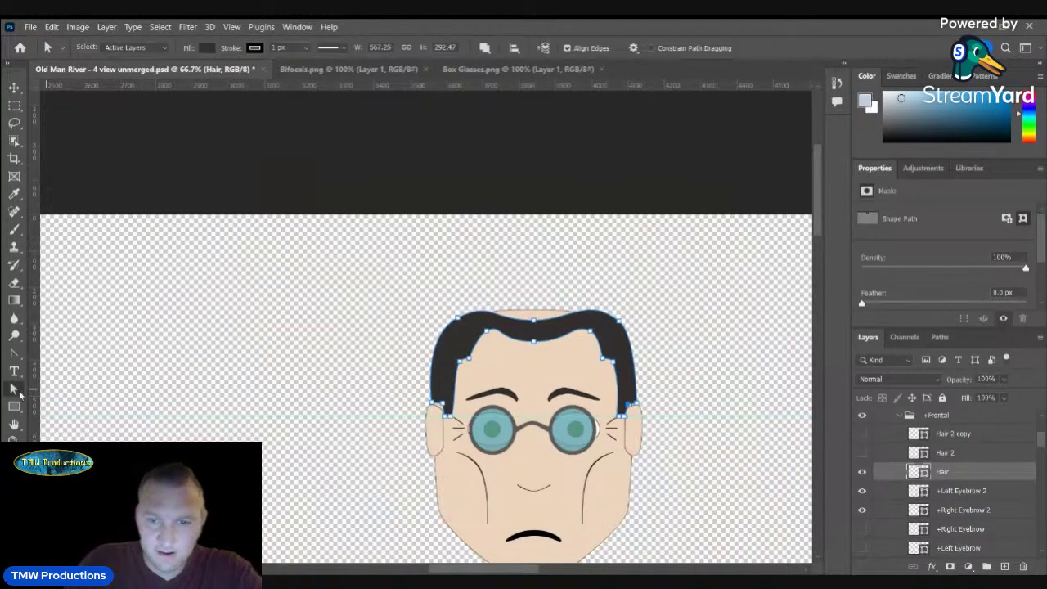
left_click_drag(34, 350, 532, 399)
left_click_drag(533, 321, 535, 306)
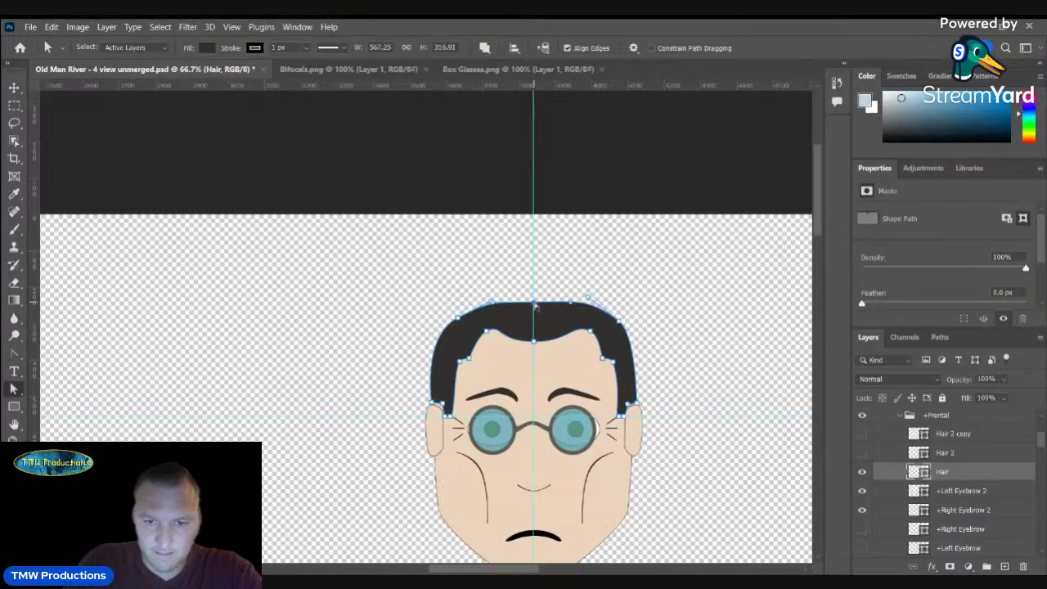
key("shift+Up")
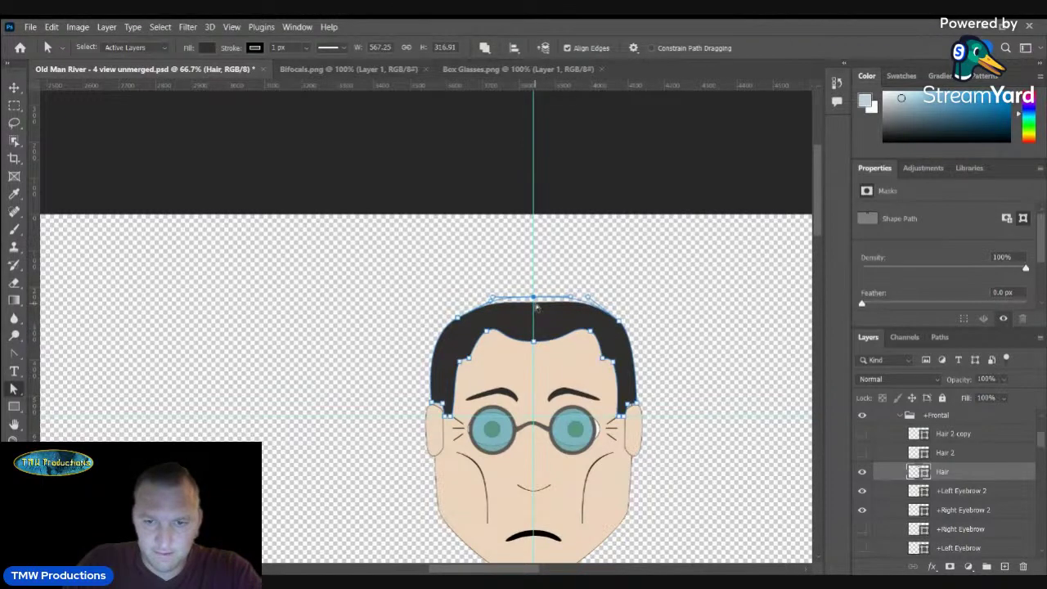
- Select the Bifocals layer on the face and hide it so the eyes are exposed
left_click(575, 304)
scroll(819, 221, "down", 4)
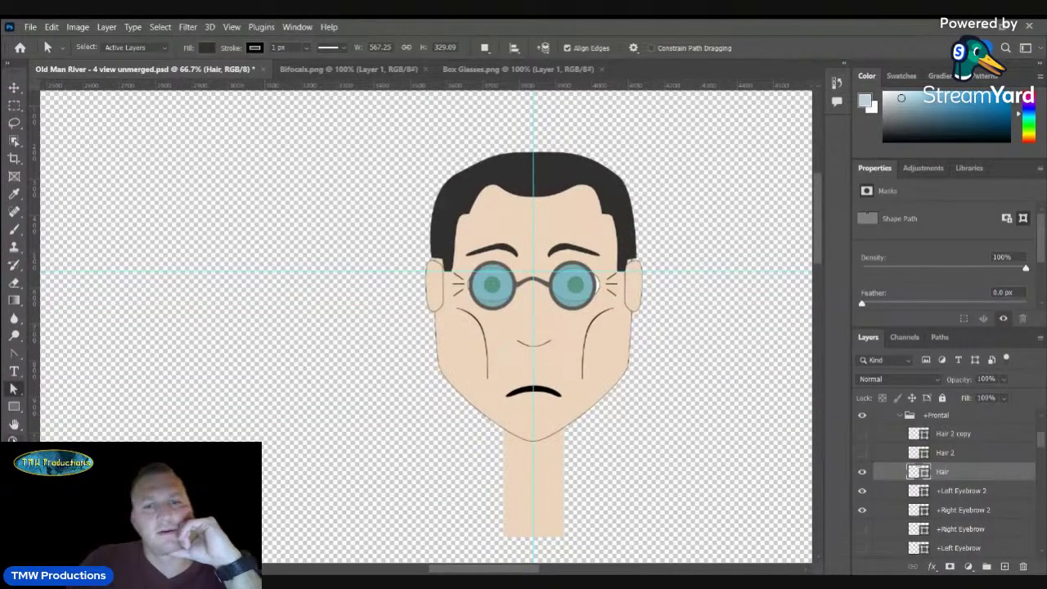
left_click(14, 440)
left_click(595, 302)
left_click(579, 303)
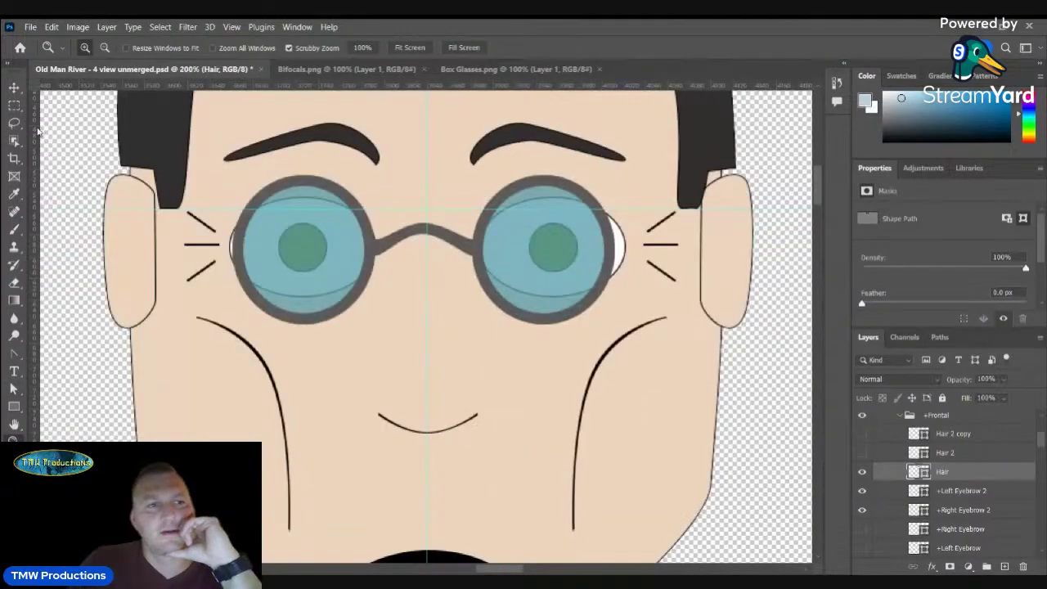
left_click(14, 89)
left_click(350, 269)
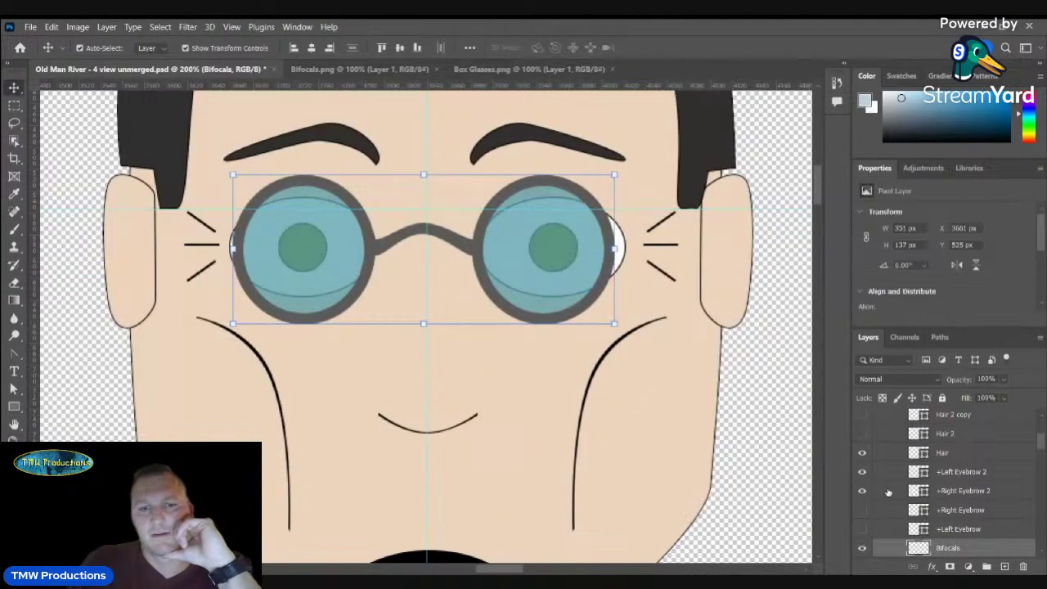
left_click(865, 551)
- Collapse the Left Wrinkles group in the frontal head
scroll(940, 491, "up", 3)
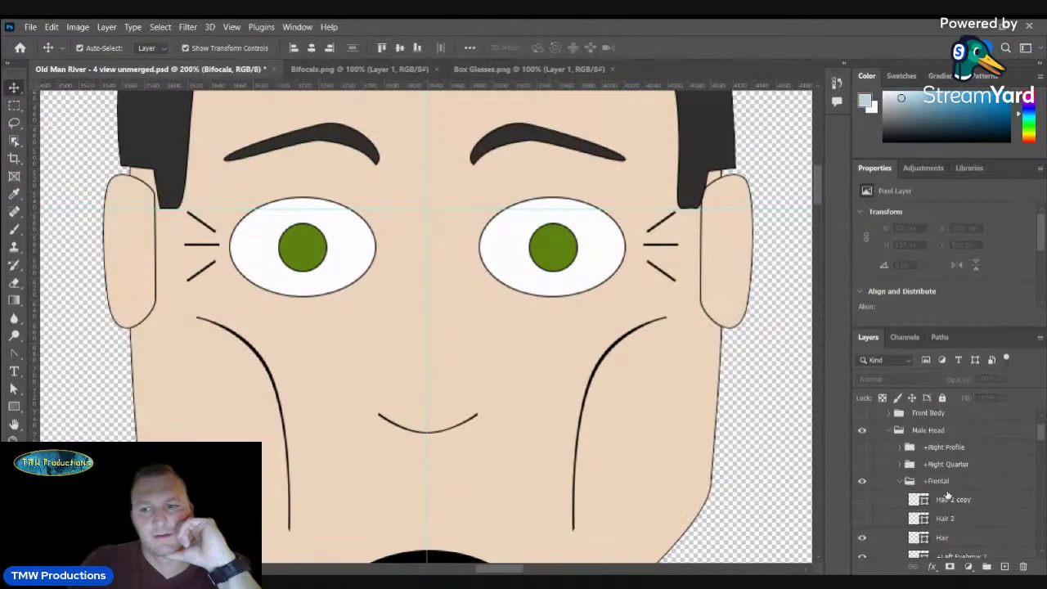
scroll(940, 490, "down", 3)
scroll(941, 491, "up", 4)
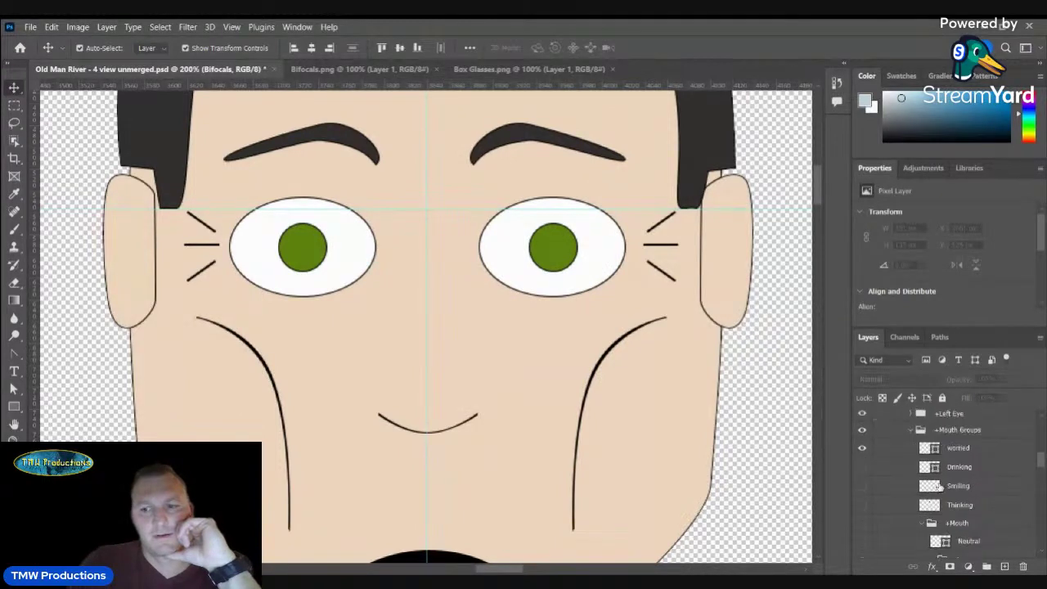
scroll(914, 436, "down", 5)
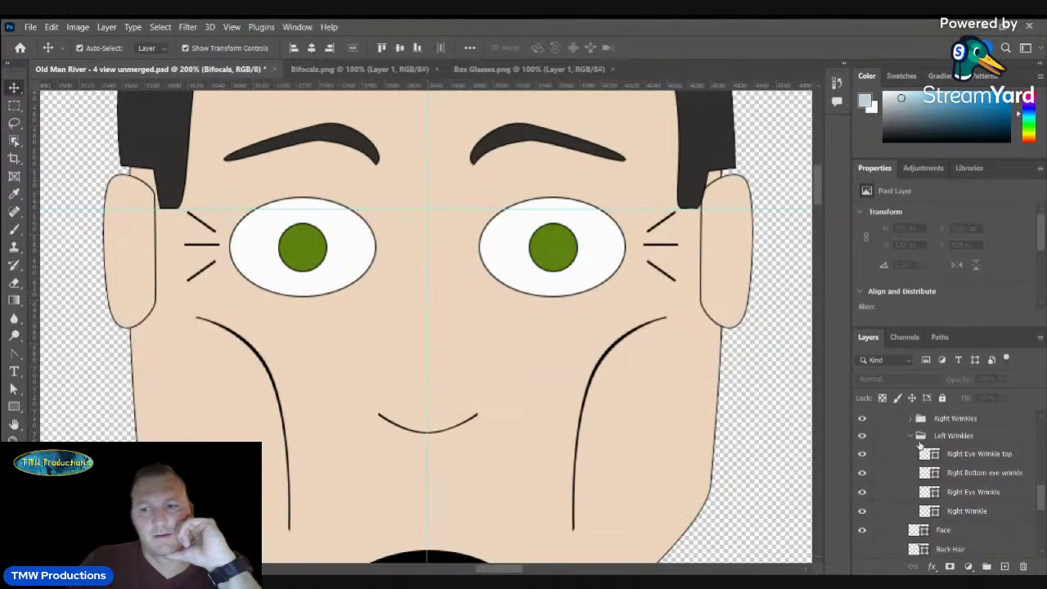
left_click(911, 436)
scroll(925, 439, "down", 1)
scroll(924, 439, "up", 2)
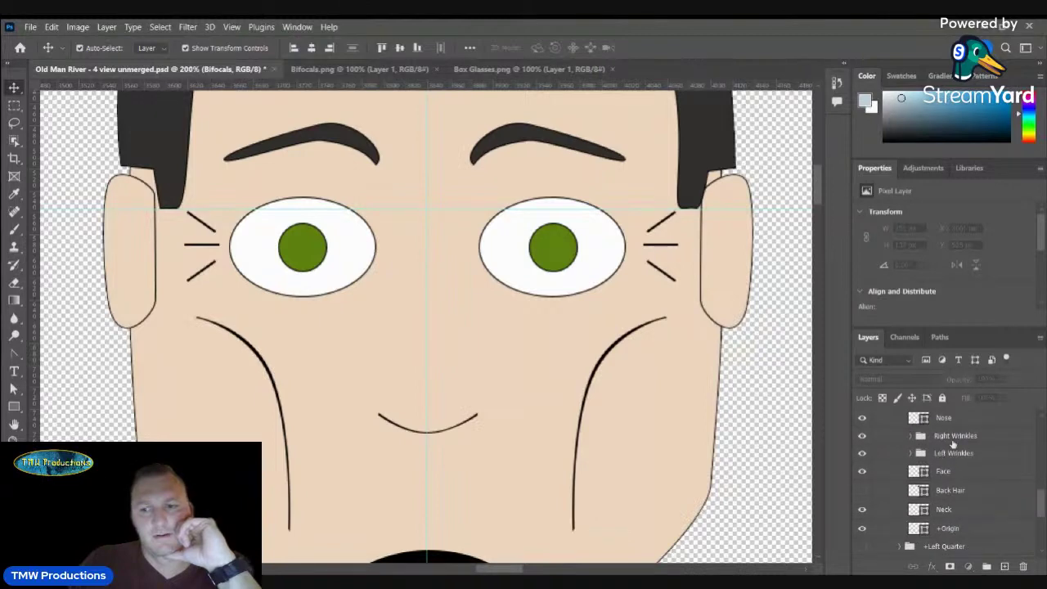
- Create a new layer group above Right Wrinkles and name it Undereye wrinkles
left_click(953, 436)
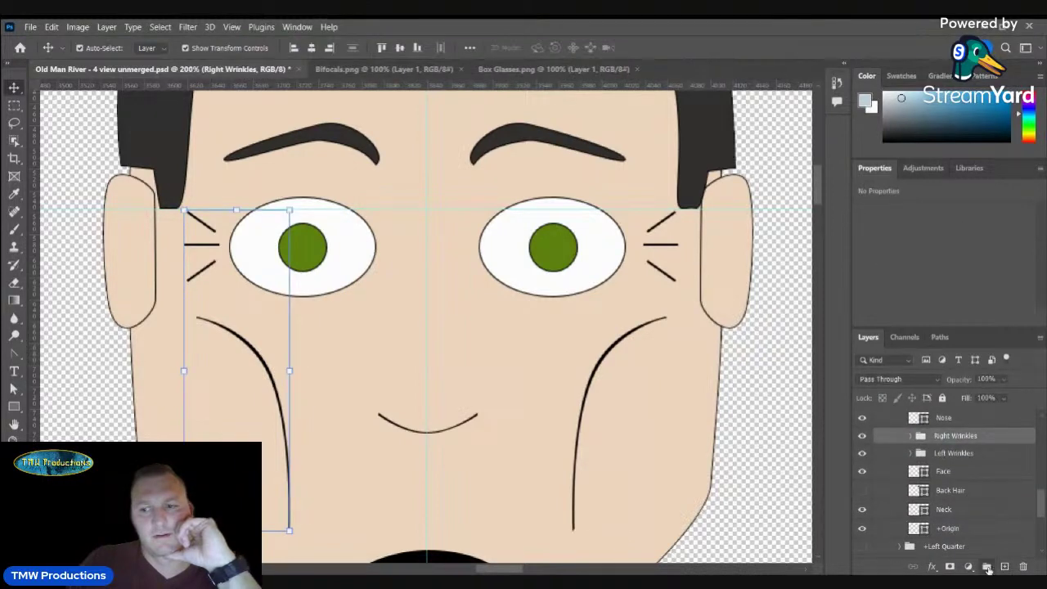
left_click(986, 566)
double_click(945, 435)
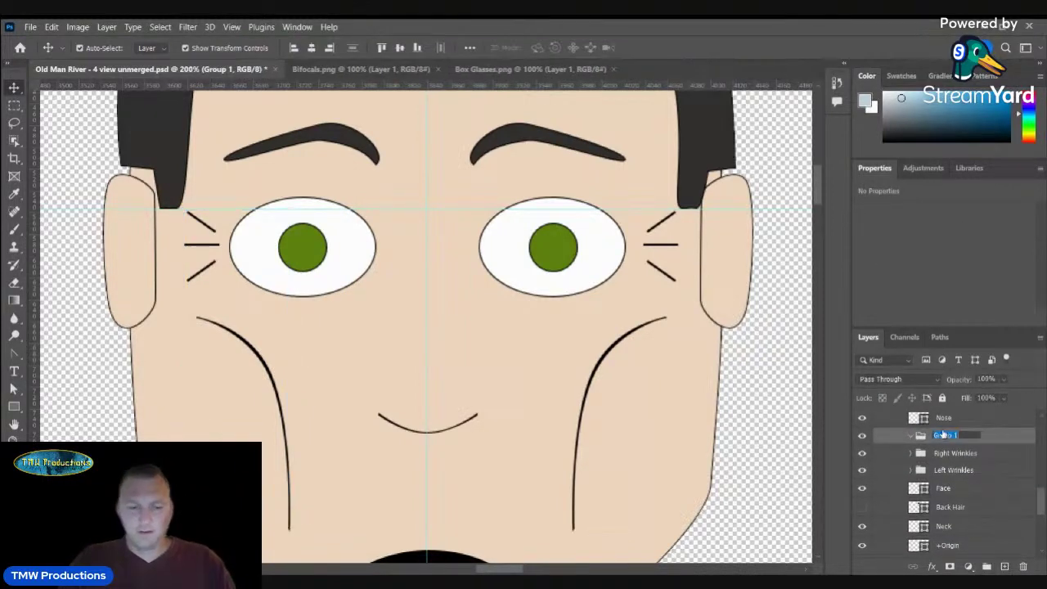
type("Undereye wrinkles")
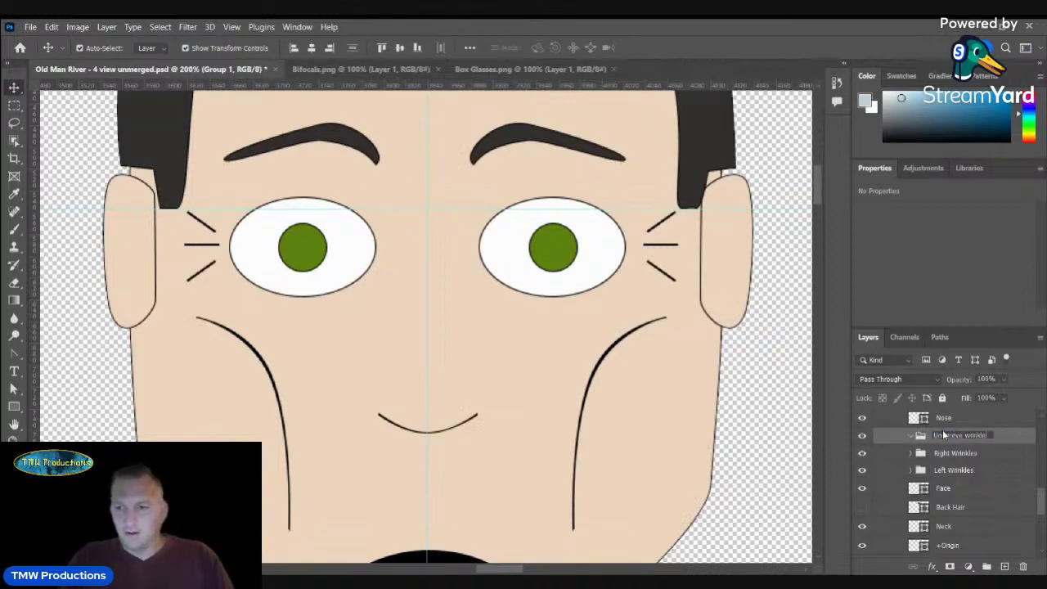
key("Return")
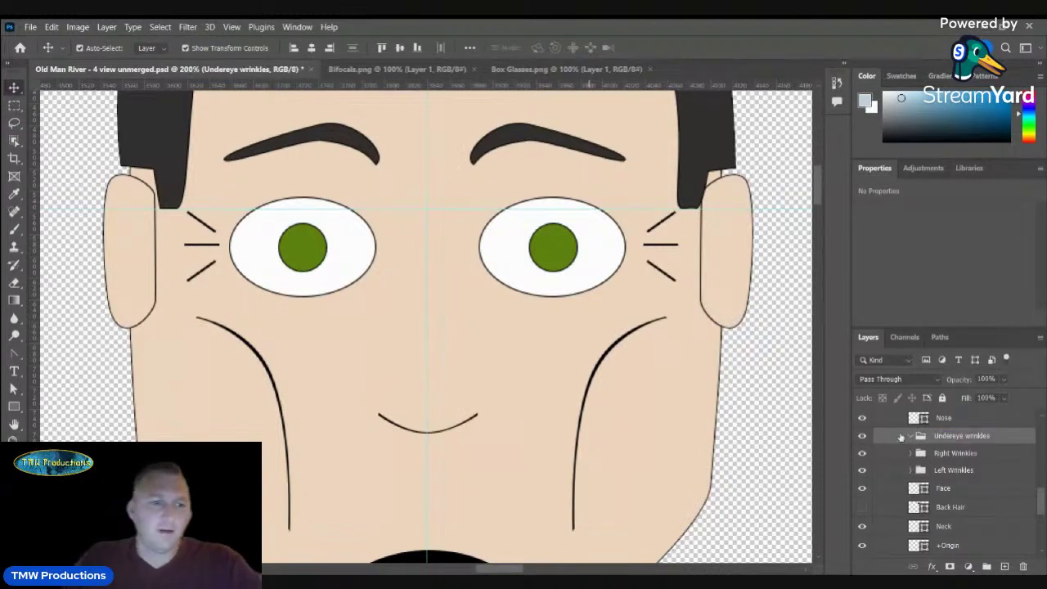
- Rename the Undereye wrinkles group as Forehead Wrinkles
left_click(16, 406)
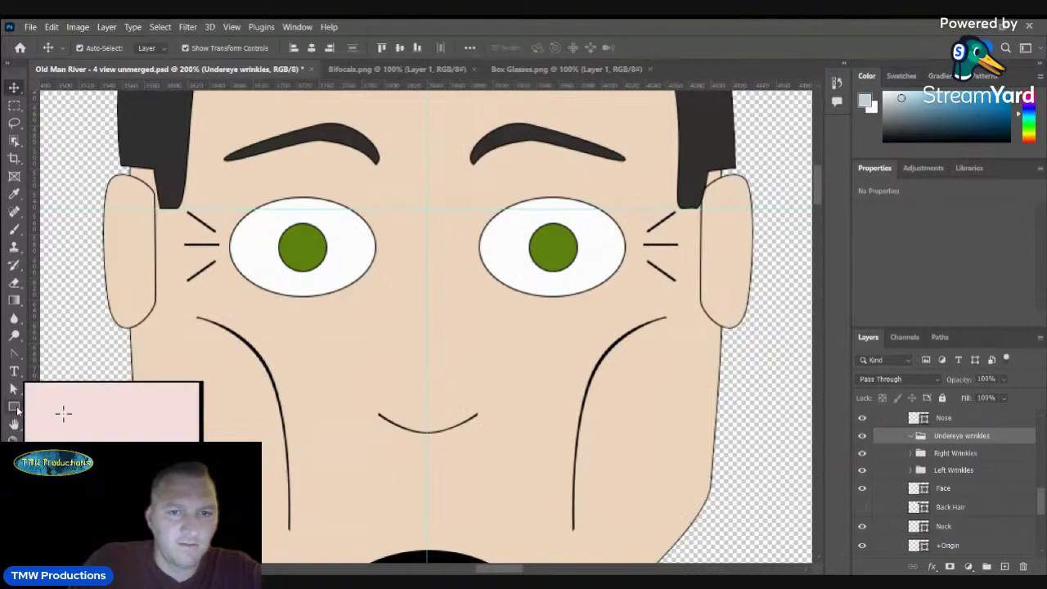
double_click(955, 435)
type("Forehead")
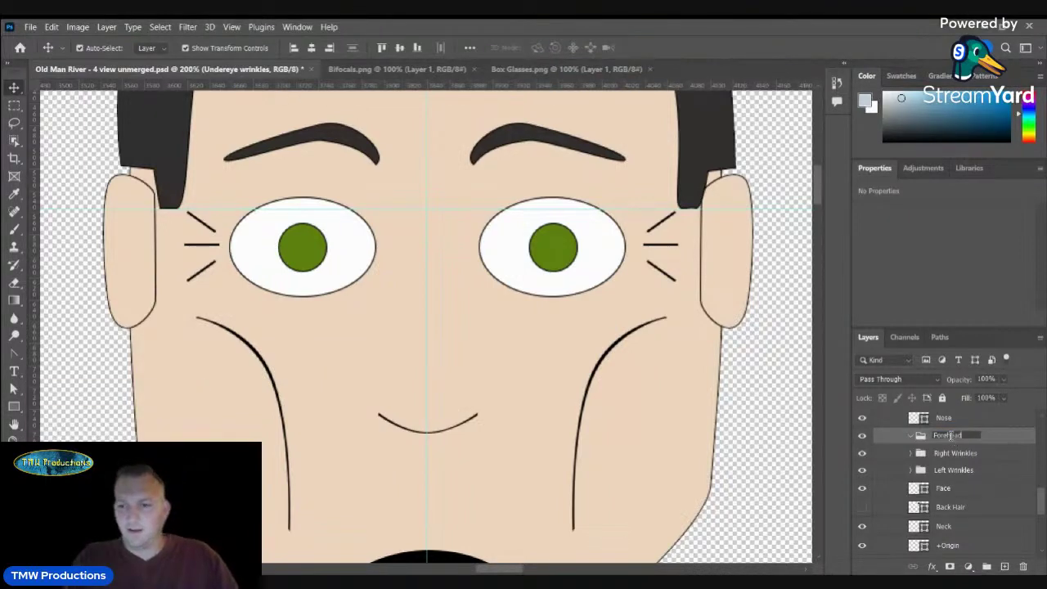
type(" Wrinkles")
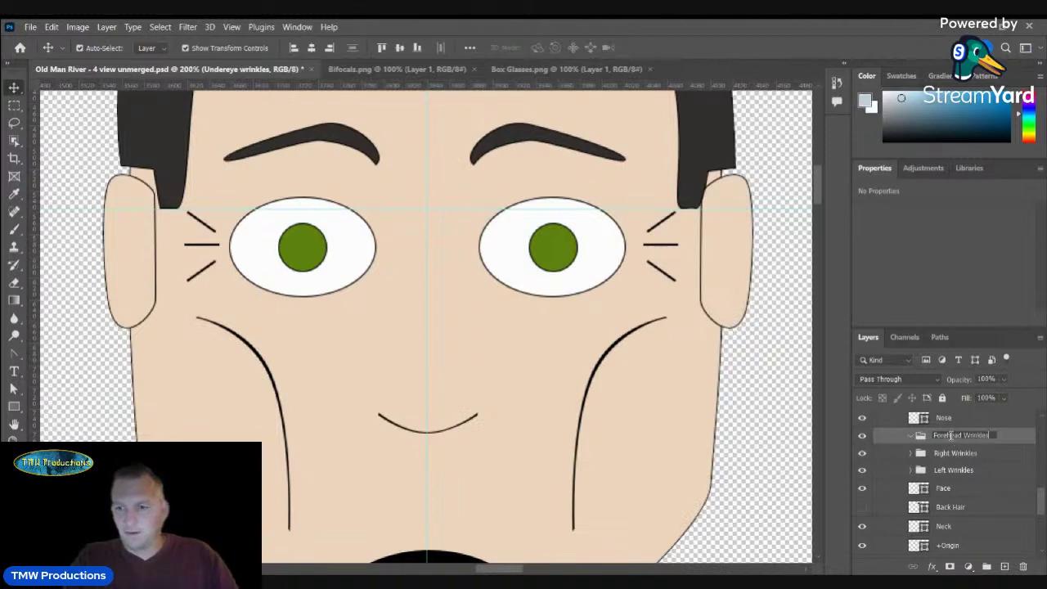
key("Return")
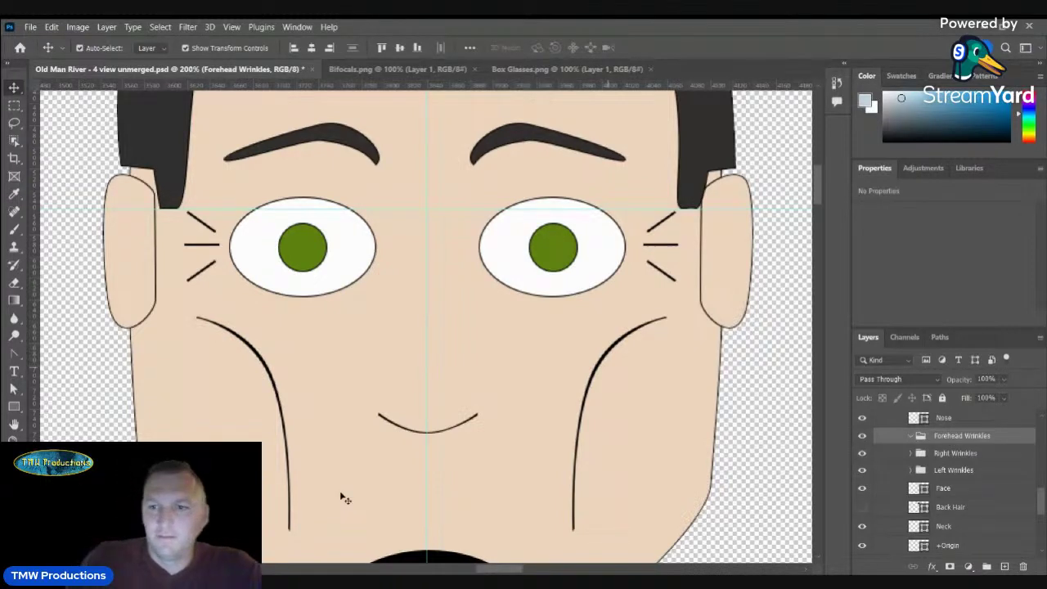
- Draw a horizontal line about 347 px long across the forehead above the eyebrows, centered on the vertical guide
scroll(368, 433, "up", 3)
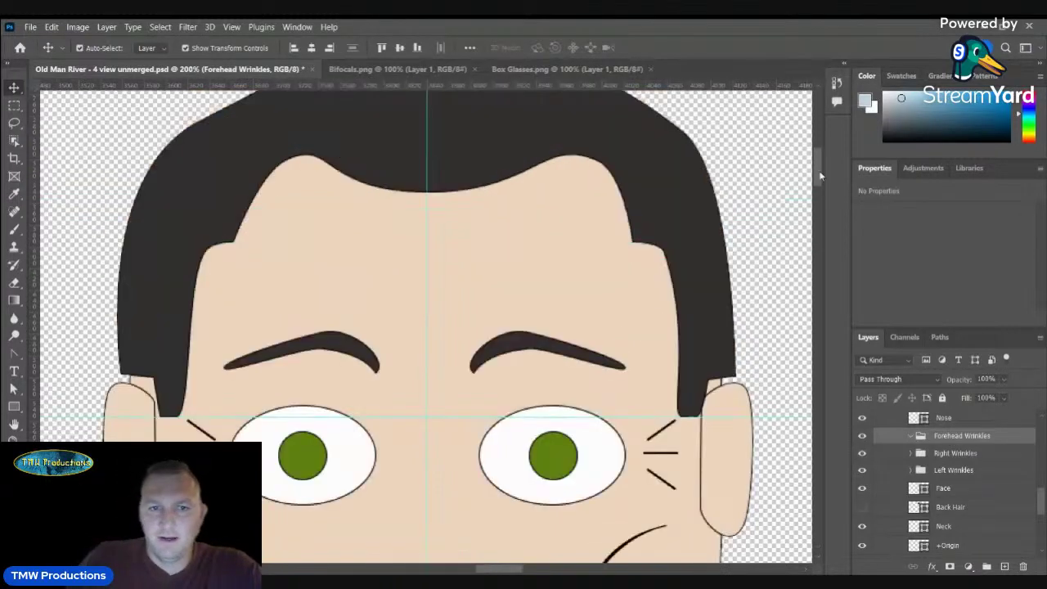
left_click(14, 406)
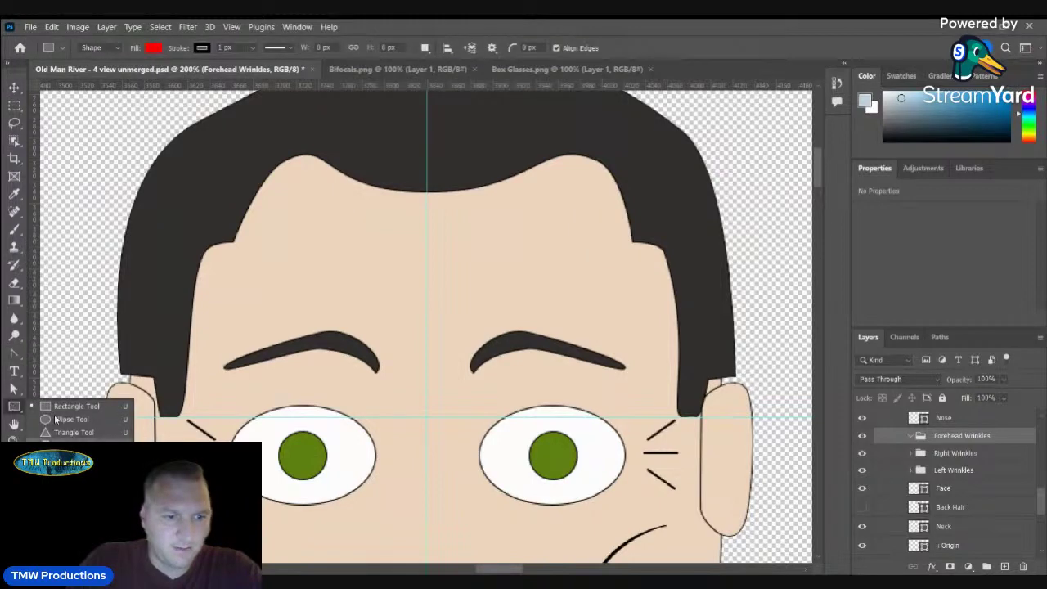
left_click(74, 458)
left_click_drag(241, 280, 620, 281)
key("v")
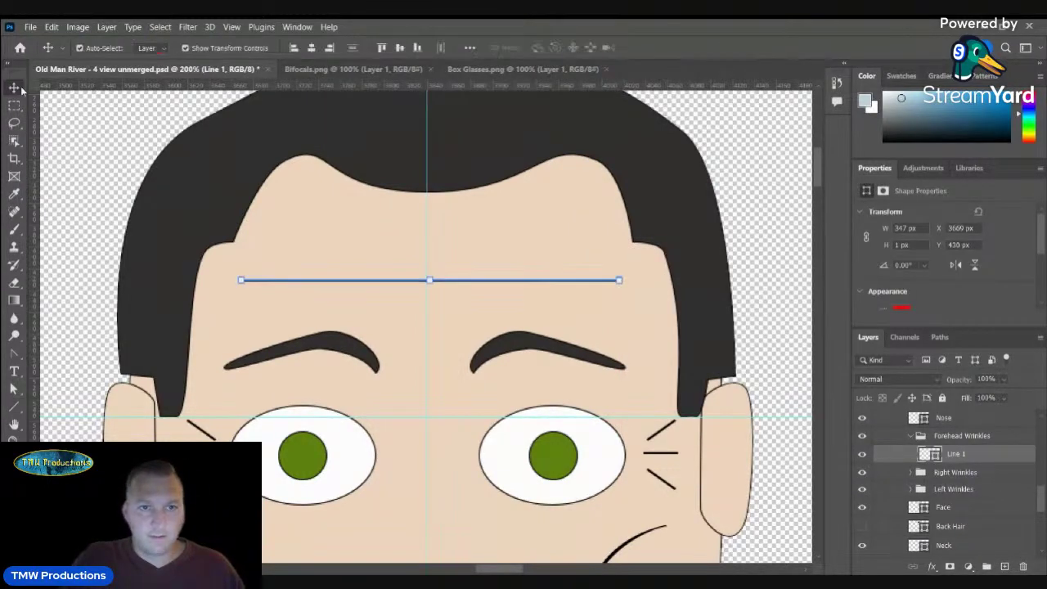
- Add two anchor points to the forehead line, one above each eye
left_click(12, 354)
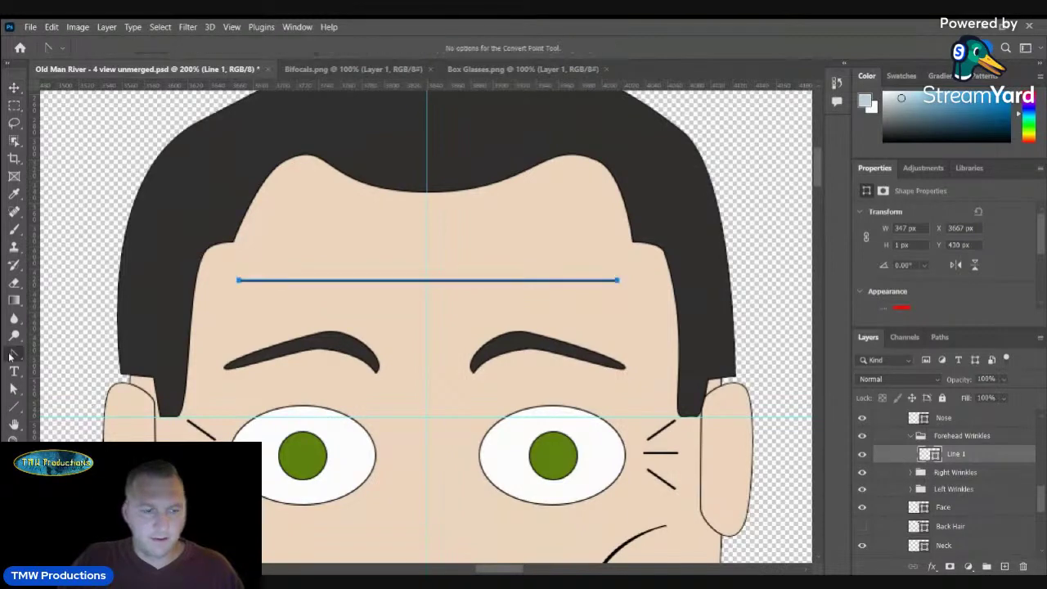
left_click(82, 392)
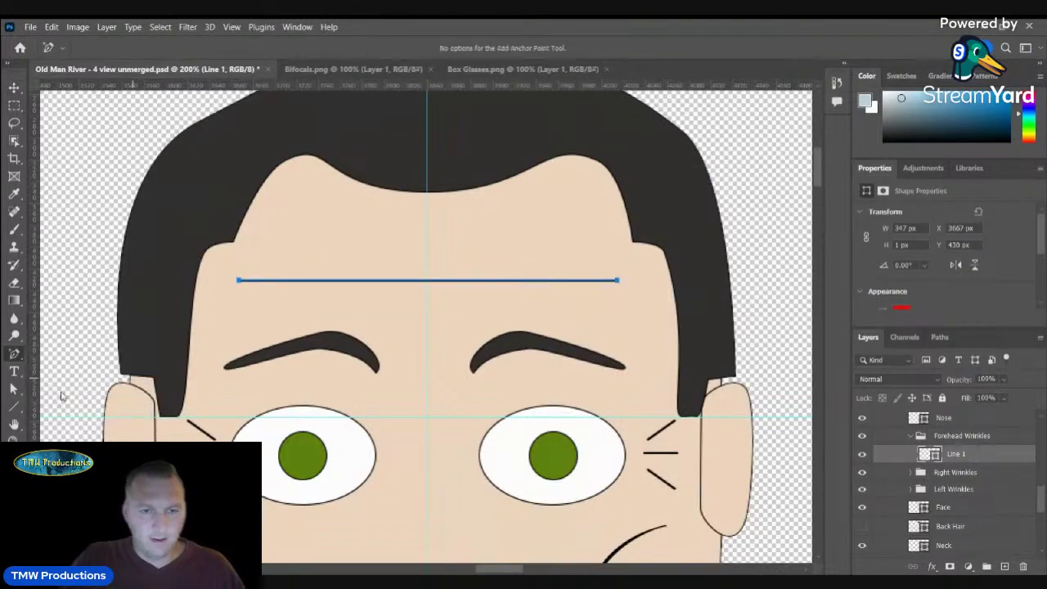
left_click(321, 281)
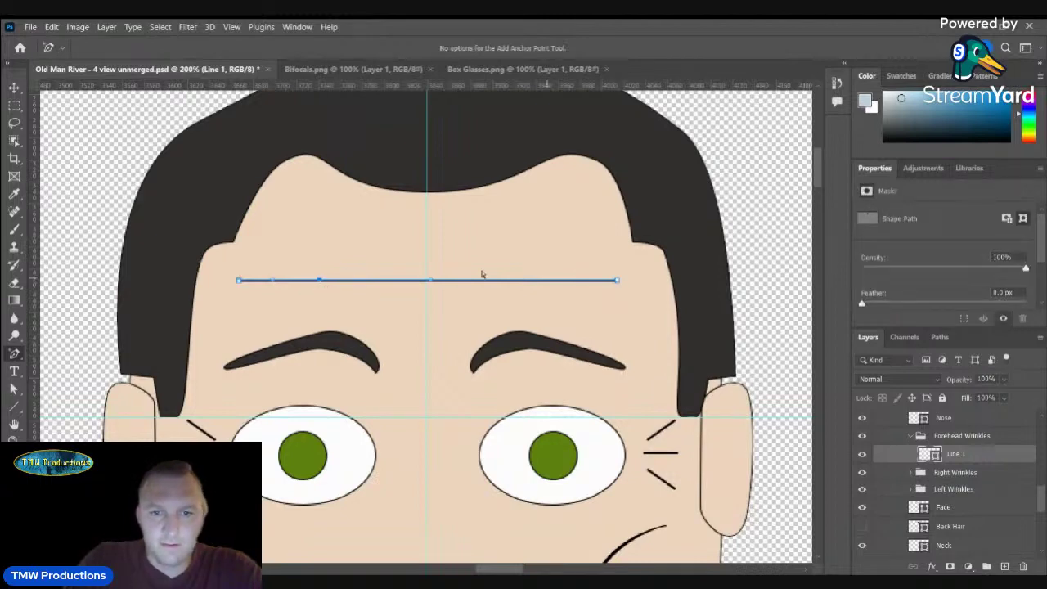
left_click(540, 281)
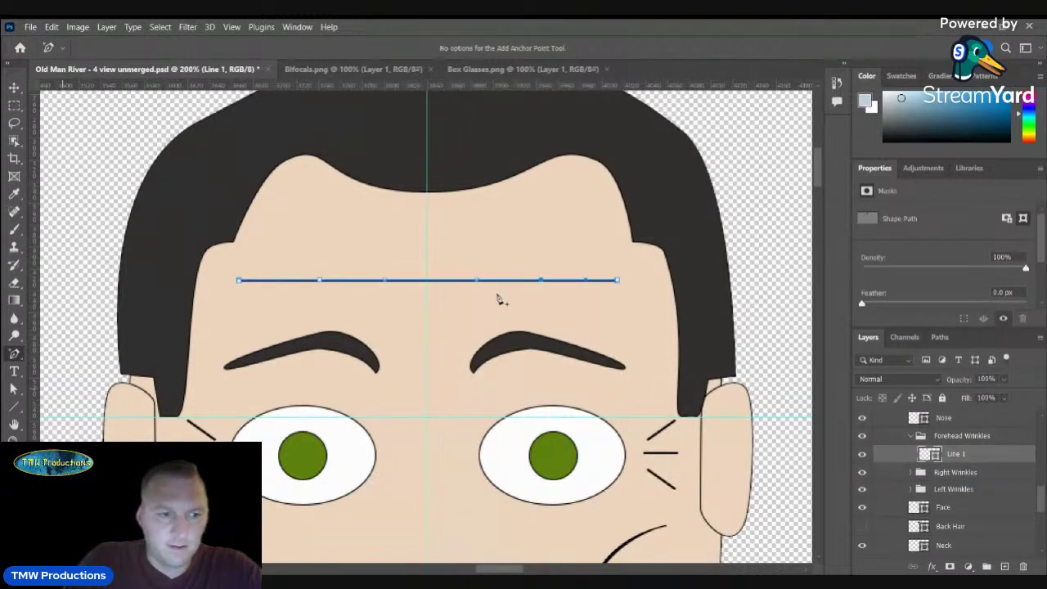
- Try raising the left inner anchor point of the forehead line, then undo the move
key("a")
left_click_drag(320, 280, 324, 258)
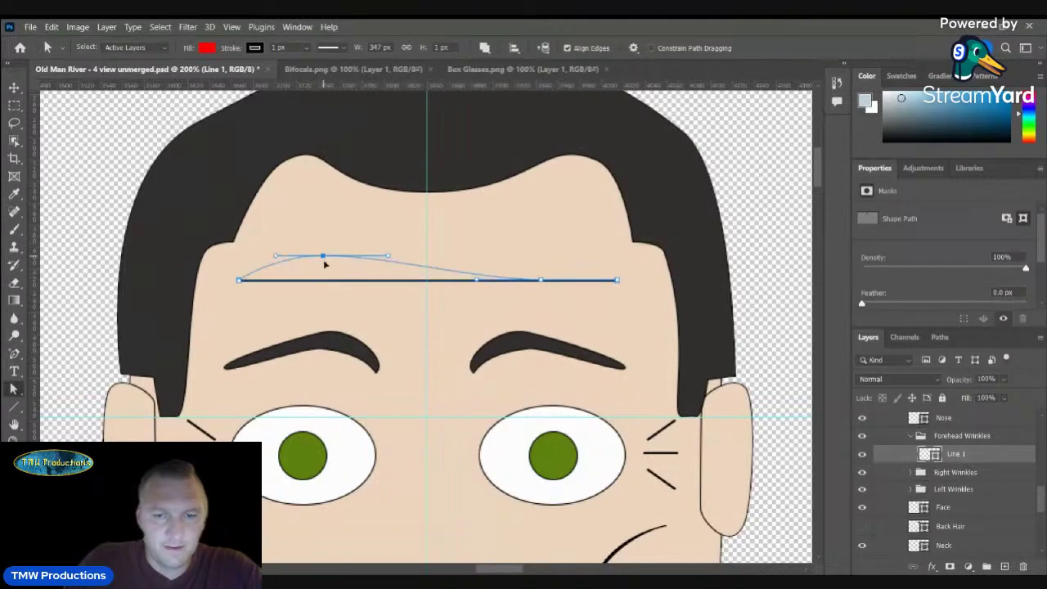
key("ctrl+z")
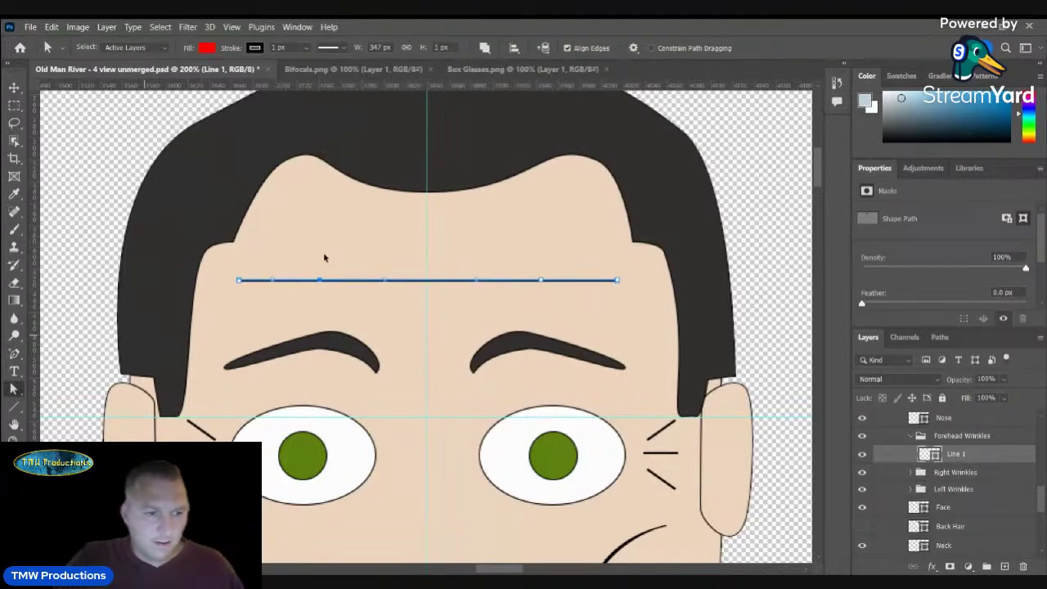
- Add an anchor point where the forehead line meets the center guide and raise the left inner point about 24 px
key("p")
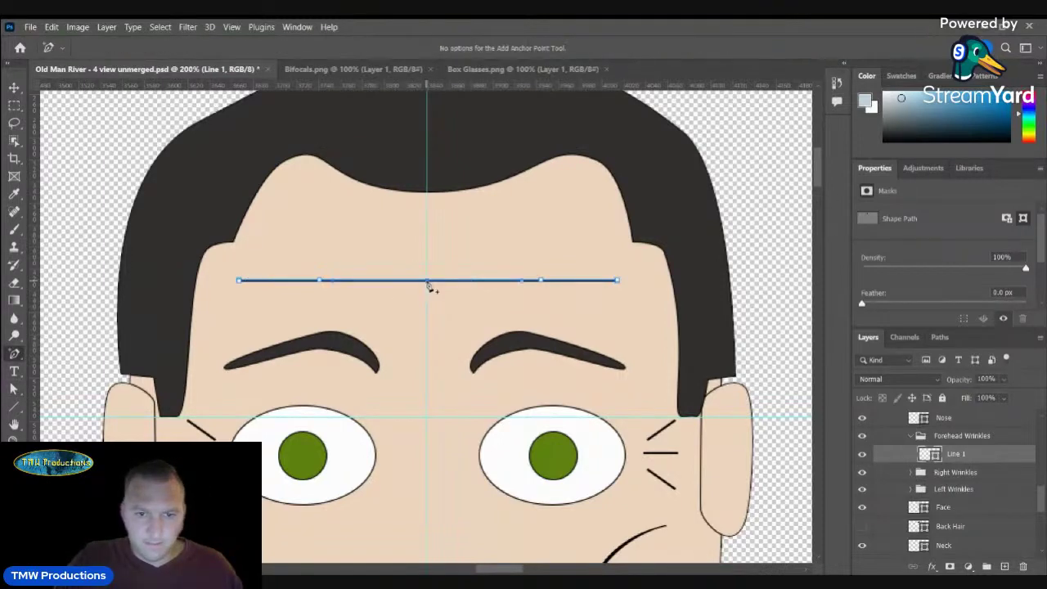
key("a")
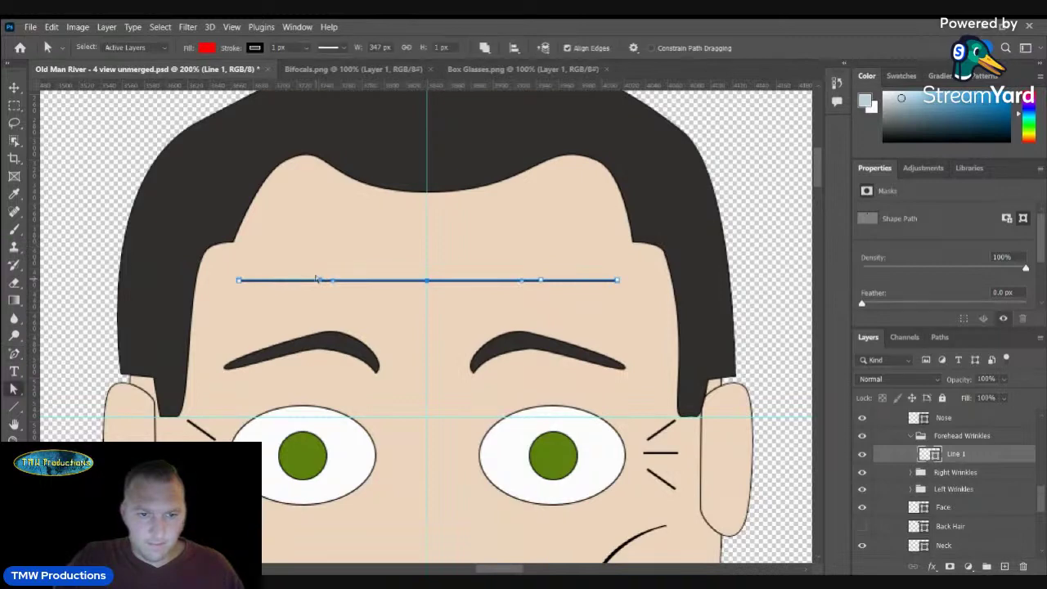
left_click(319, 280)
left_click_drag(319, 280, 319, 254)
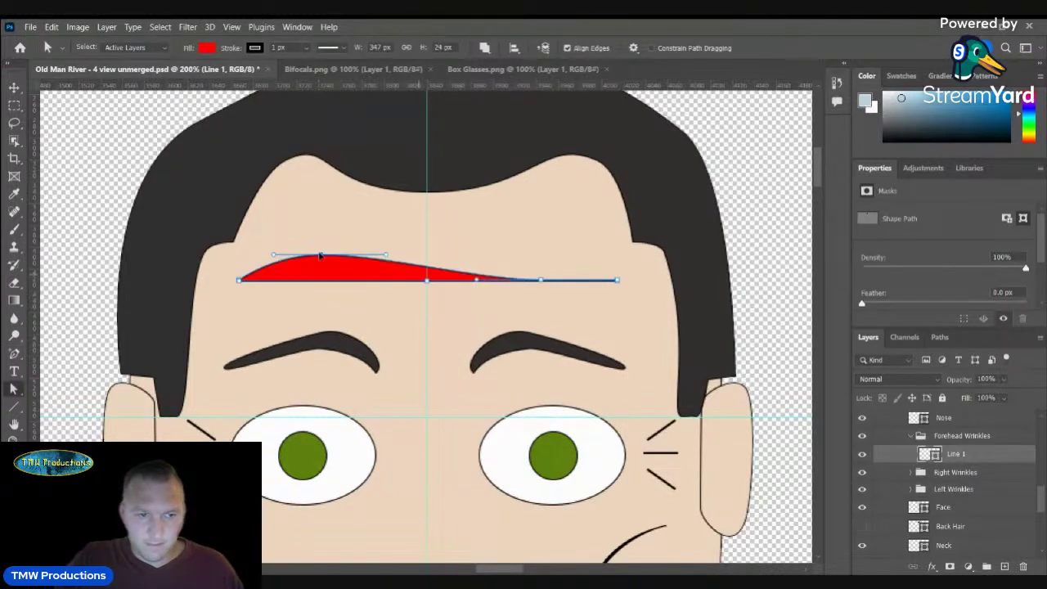
- Add a center anchor point on the line's upper edge and lower it to a horizontal guide placed along the original line
left_click(27, 353)
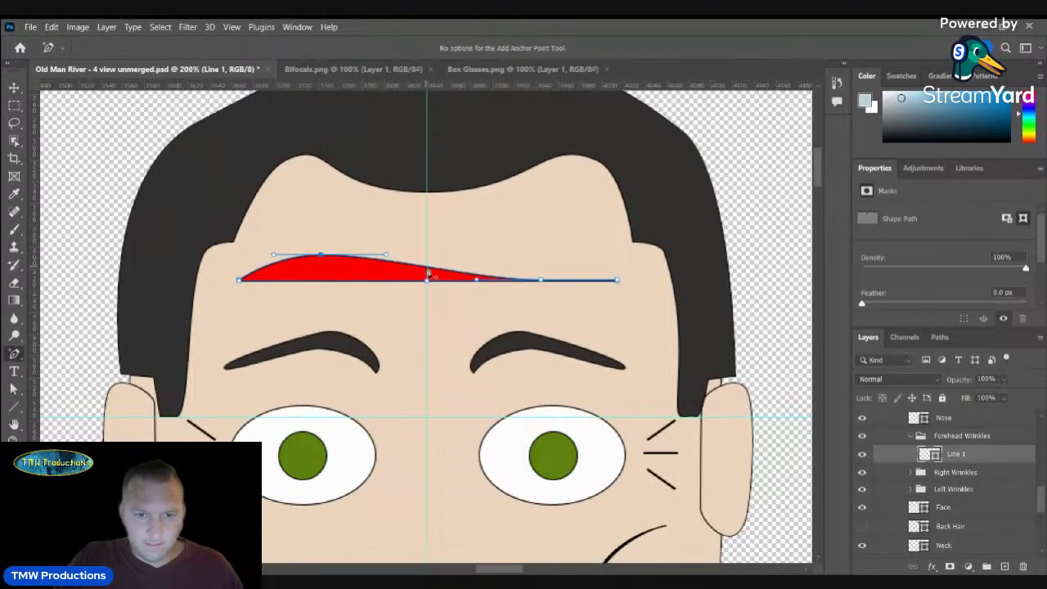
left_click(426, 267)
left_click_drag(431, 85, 427, 280)
left_click(14, 390)
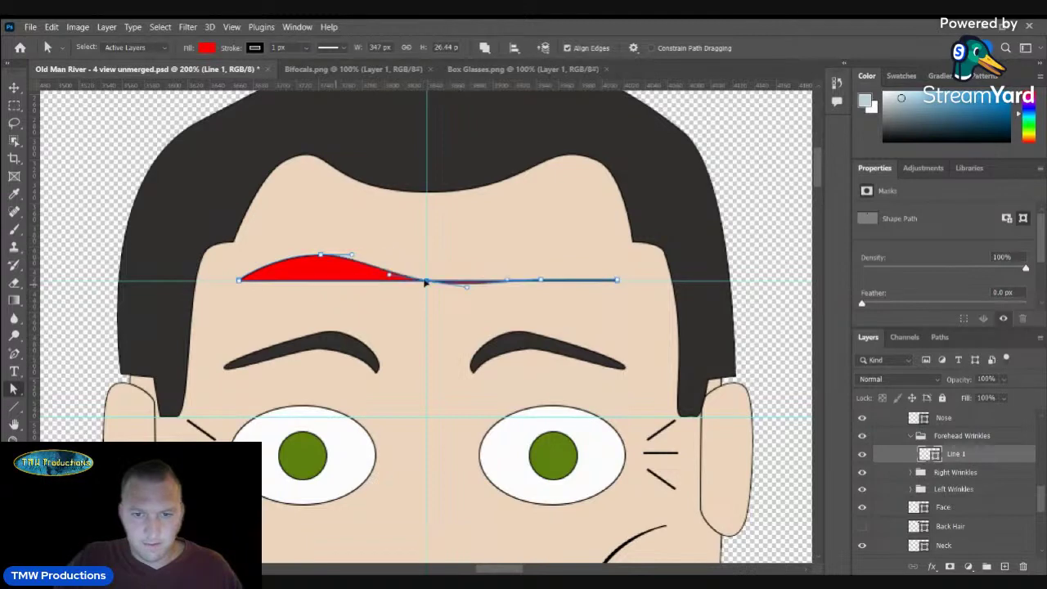
- Place vertical guides near both inner anchor points, add a lower-edge anchor on the left guide, and place a horizontal guide at the left peak
left_click_drag(33, 349, 541, 311)
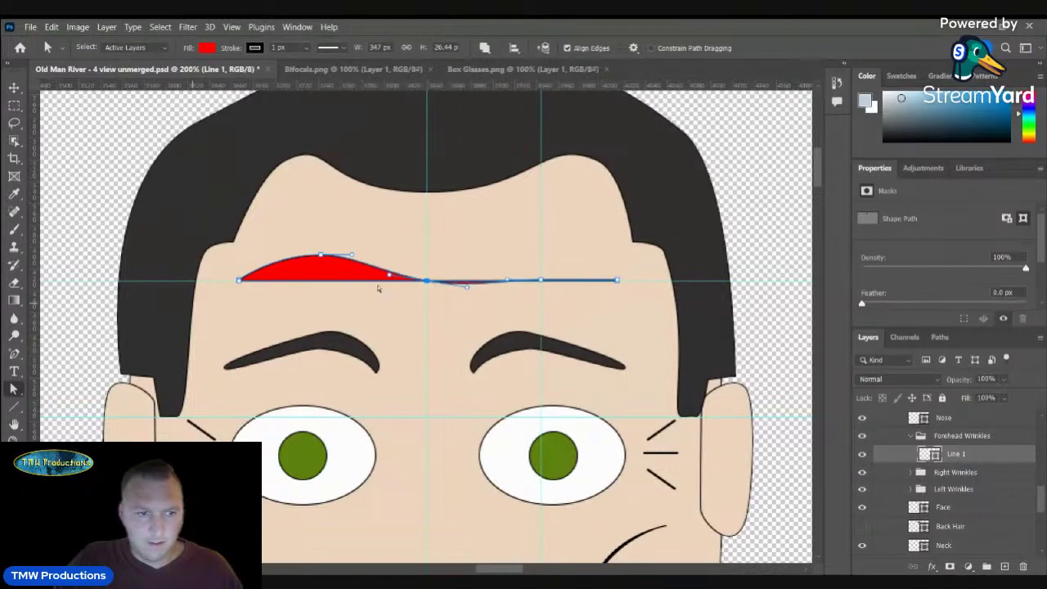
left_click_drag(36, 342, 317, 327)
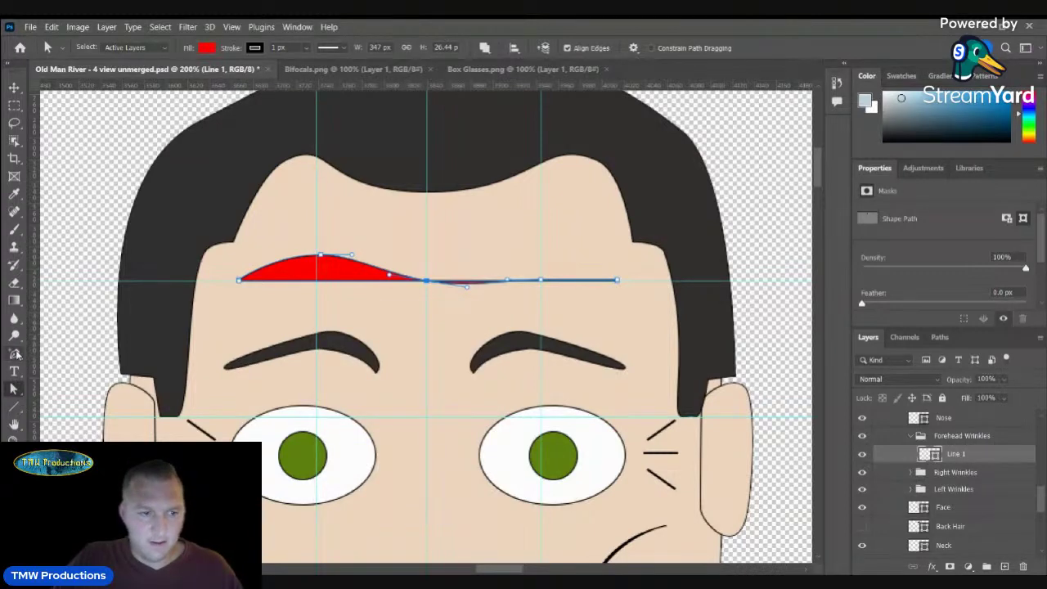
left_click(17, 353)
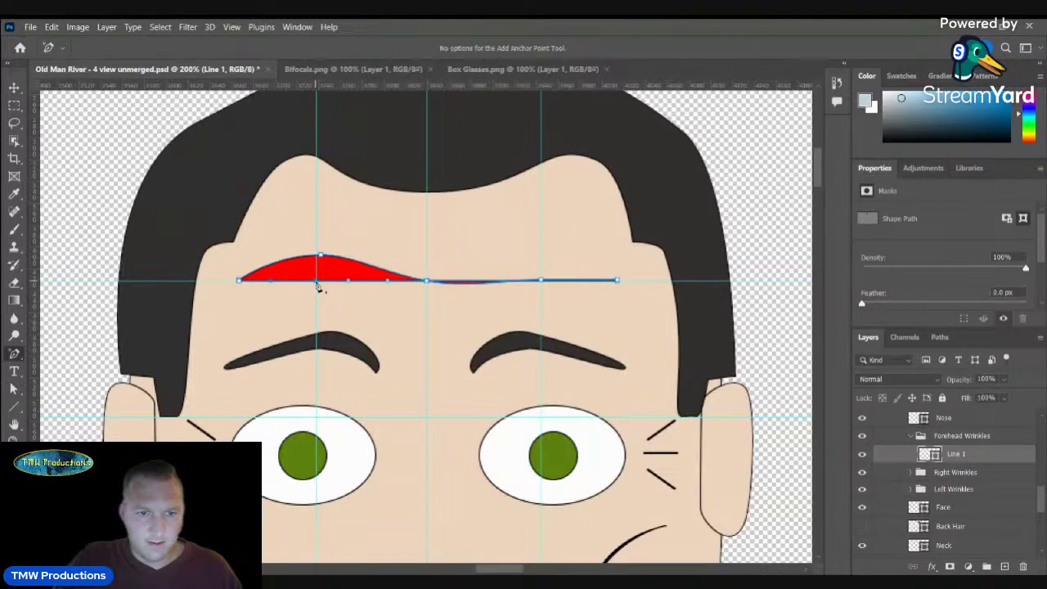
left_click_drag(373, 85, 377, 255)
- Move the upper and lower left inner points of the forehead line onto the intersection of the peak guides
key("a")
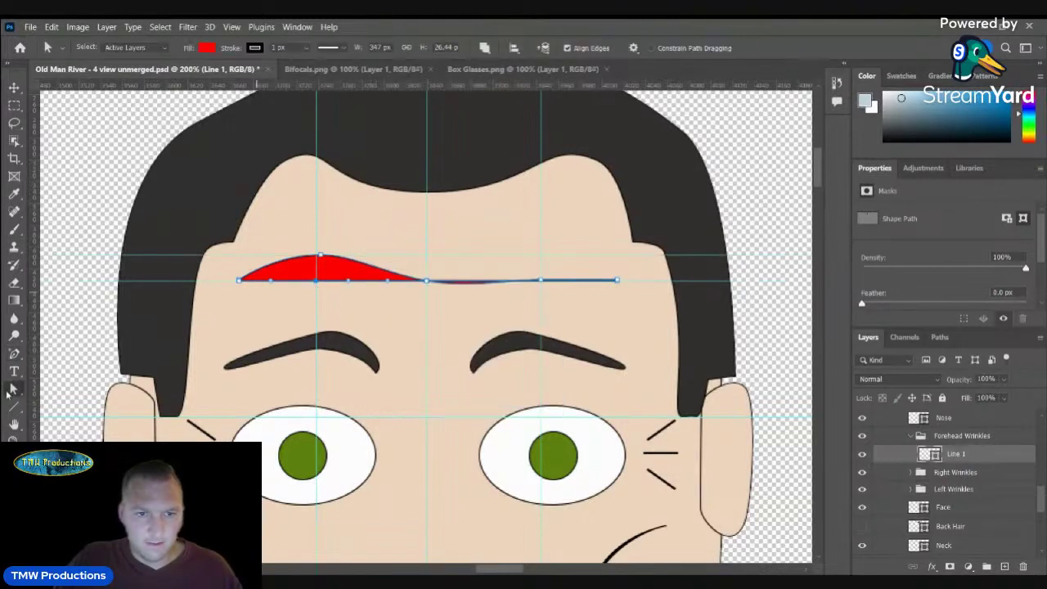
left_click(318, 257)
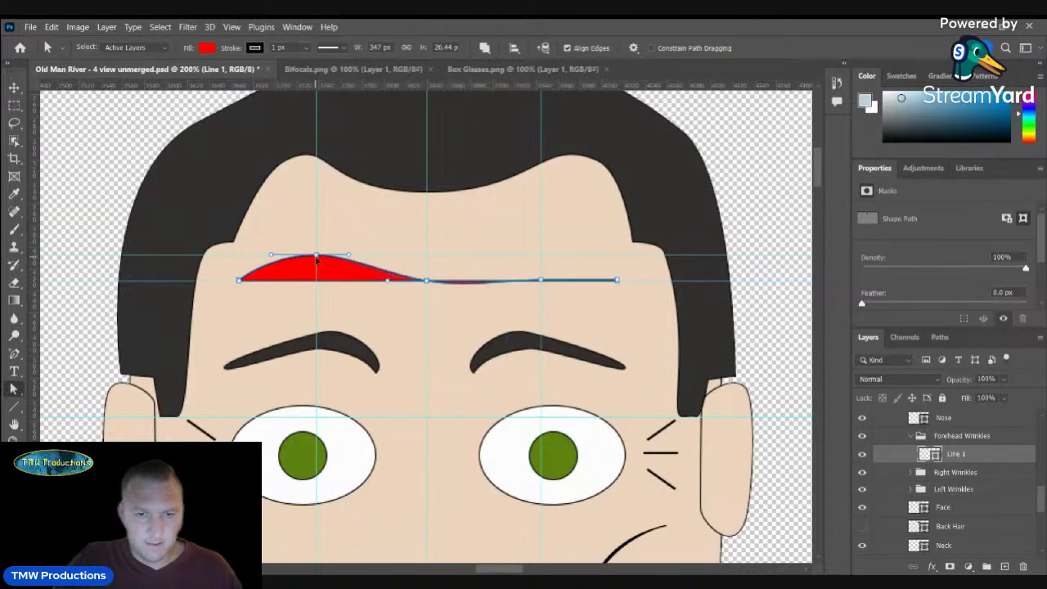
left_click_drag(317, 281, 317, 255)
- Raise the forehead line's right inner point to the peak guide, then add a matching lower-edge anchor and raise it to the same intersection
left_click_drag(544, 281, 544, 259)
key("p")
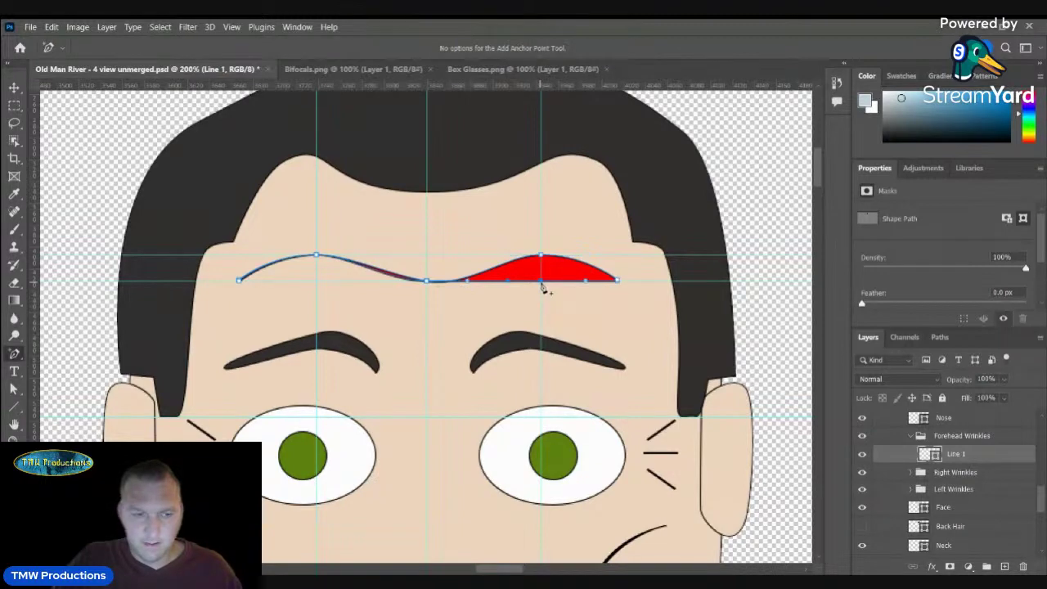
left_click(542, 282)
left_click(15, 389)
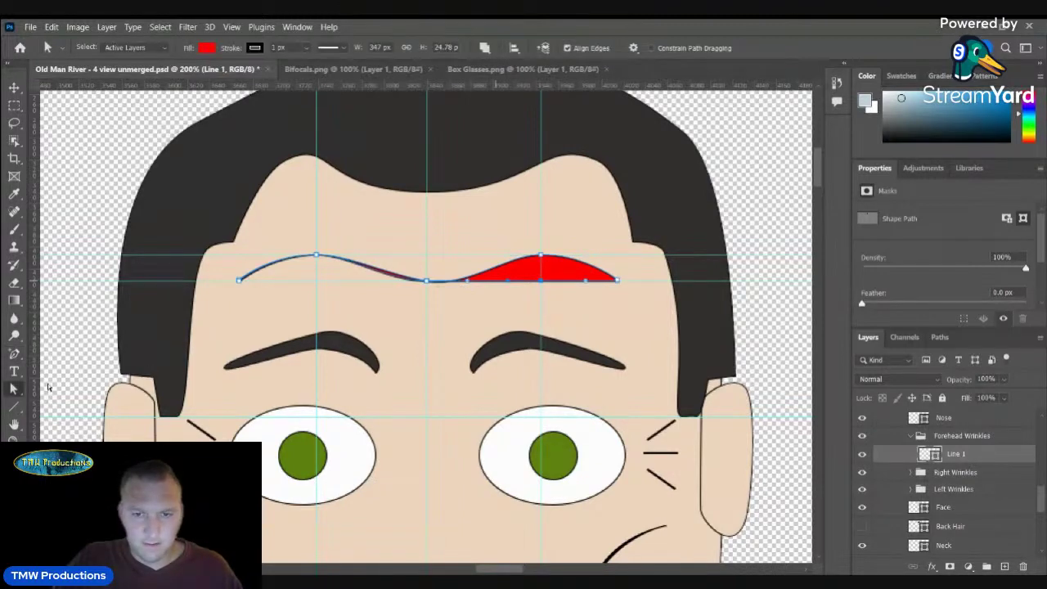
left_click_drag(542, 280, 542, 254)
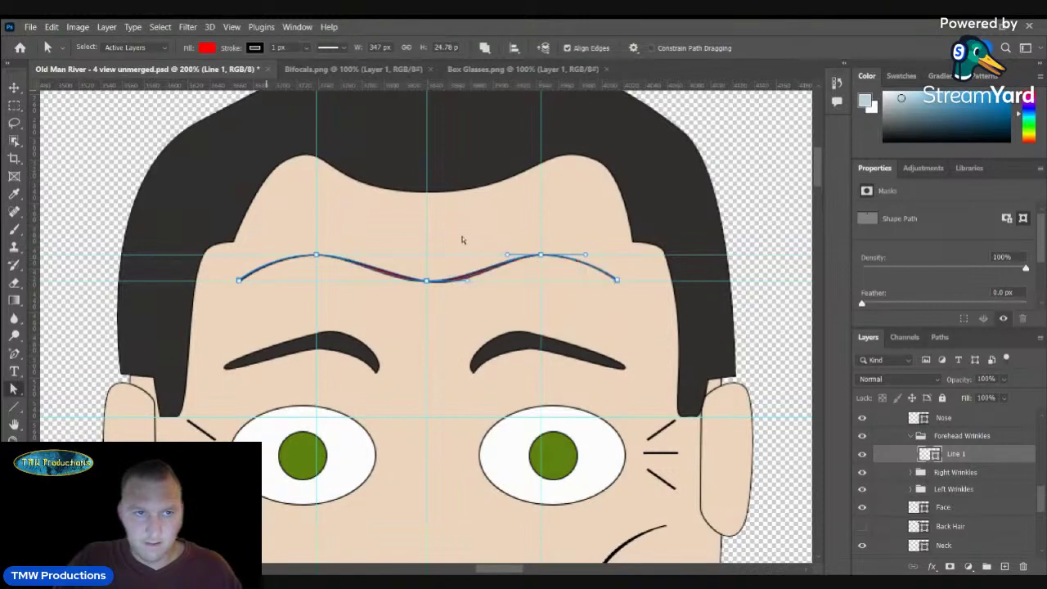
- Set the forehead line's fill to black
left_click(207, 48)
left_click(132, 120)
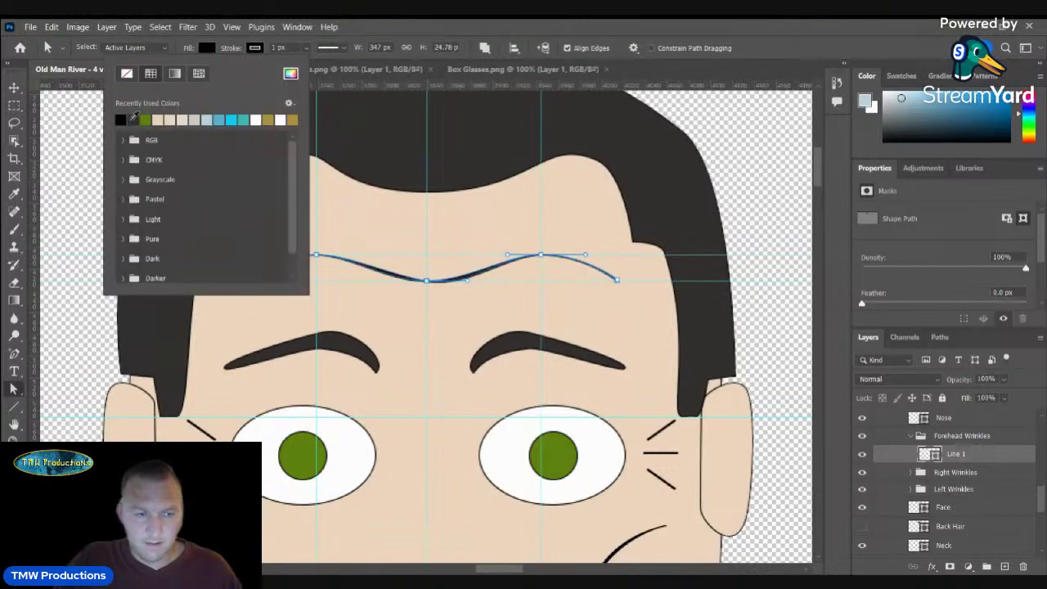
left_click(15, 439)
left_click(494, 365, "alt")
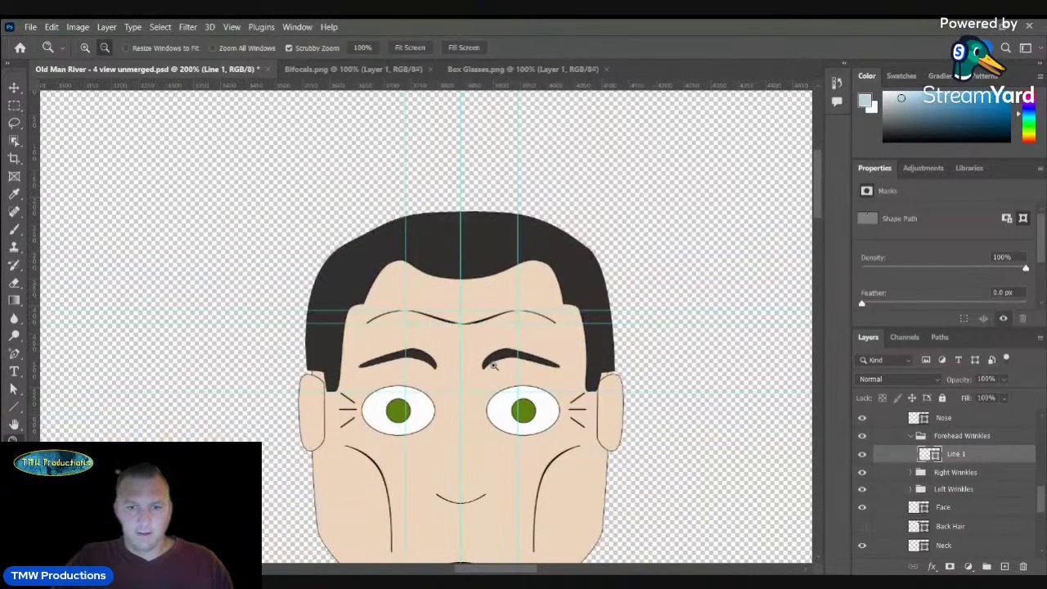
left_click(495, 365, "alt")
scroll(816, 226, "down", 3)
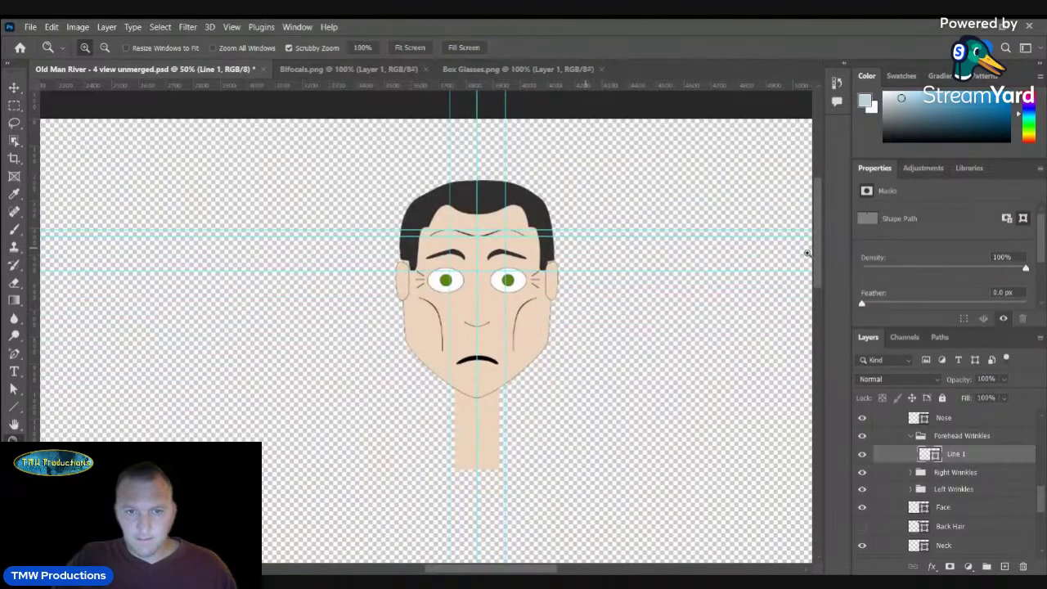
- Narrow the forehead line from both ends to about 82% of its width, keeping it centered on the face
left_click(497, 270)
double_click(472, 226)
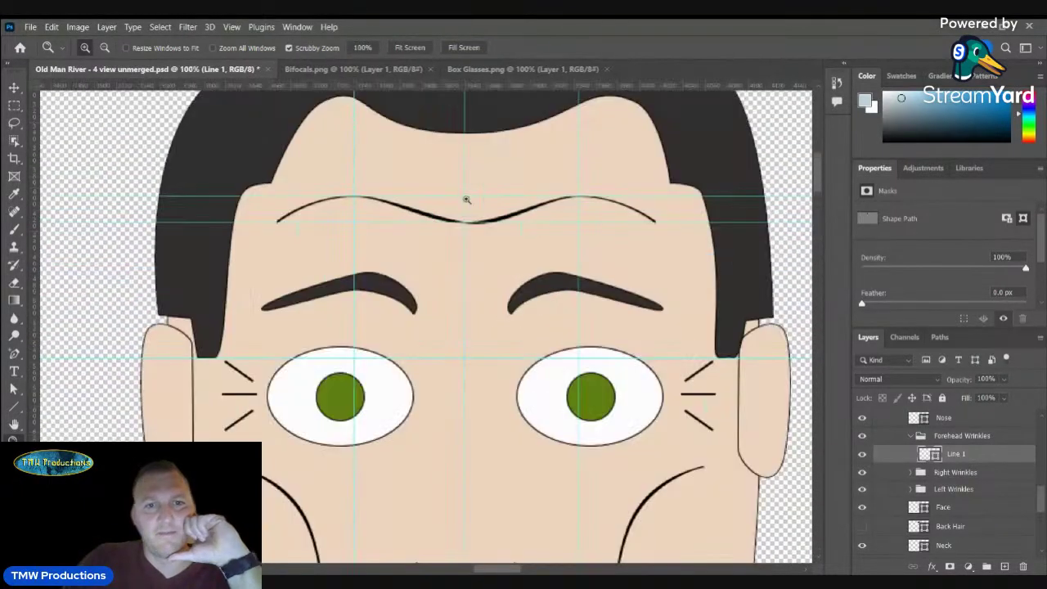
left_click(14, 87)
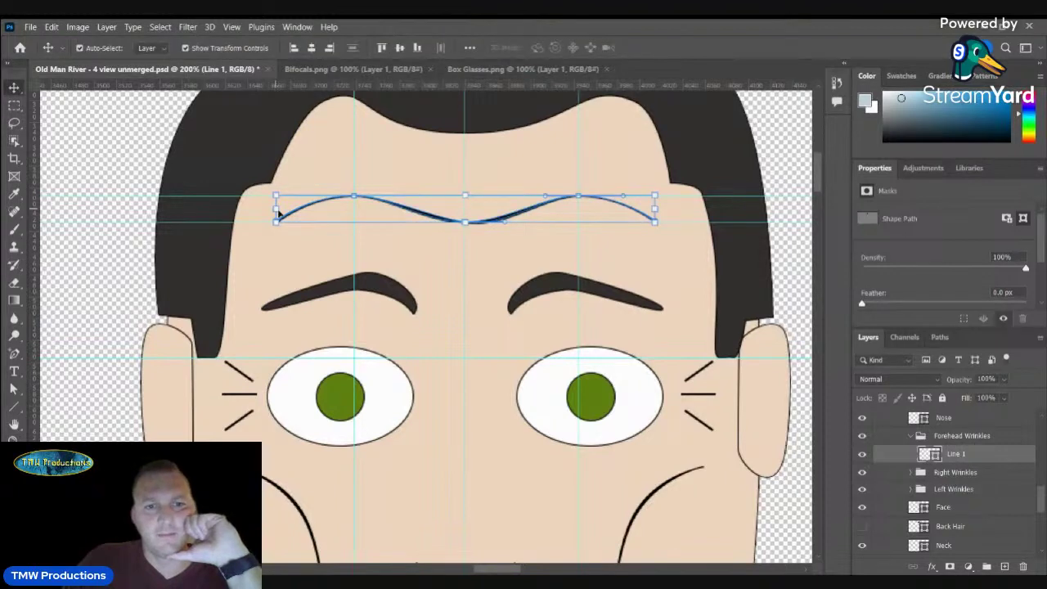
left_click_drag(277, 211, 300, 211)
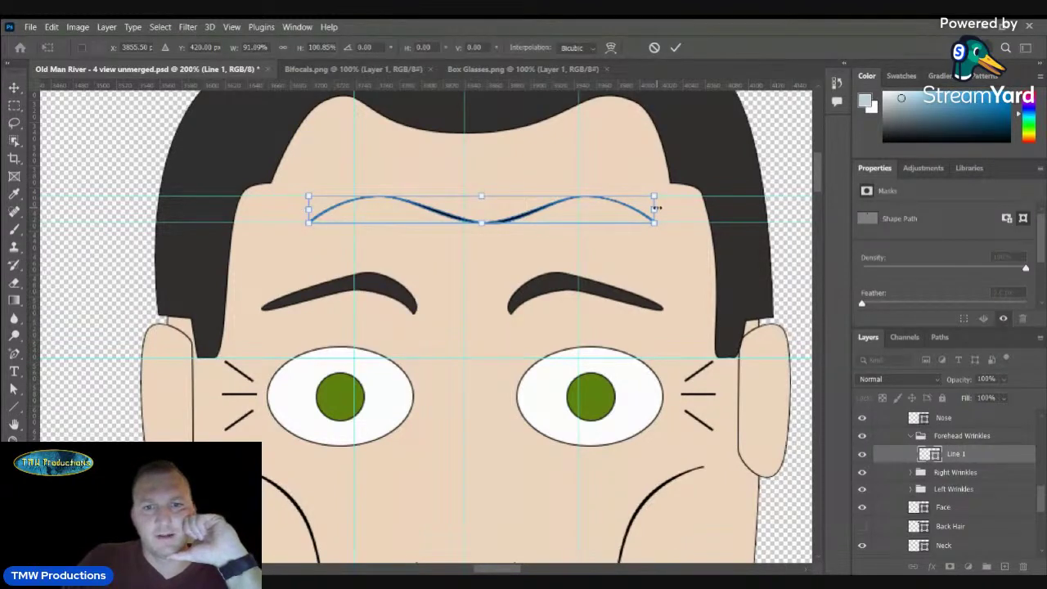
left_click_drag(654, 210, 622, 212)
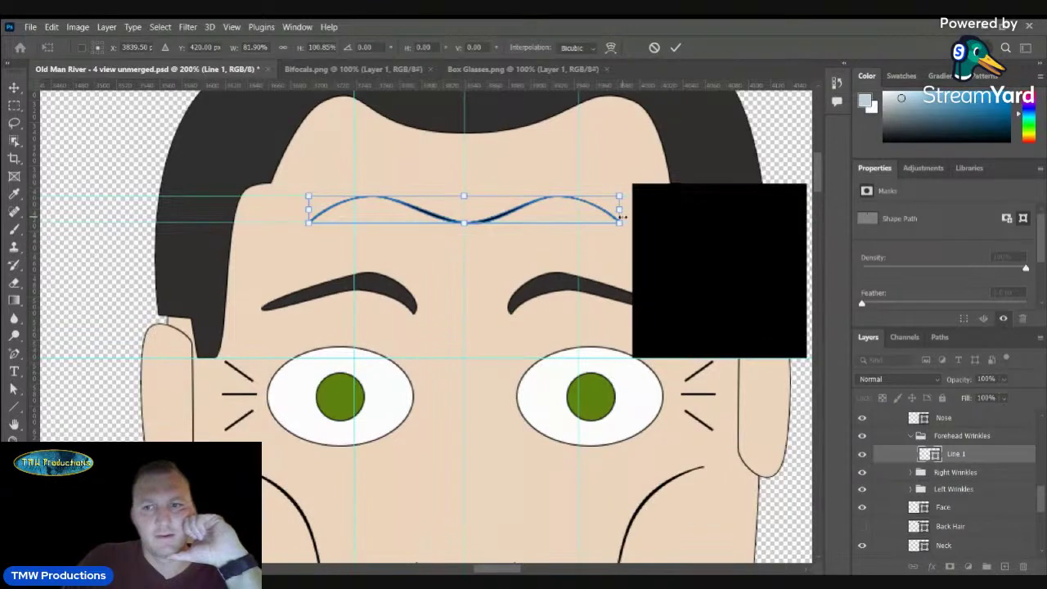
key("Return")
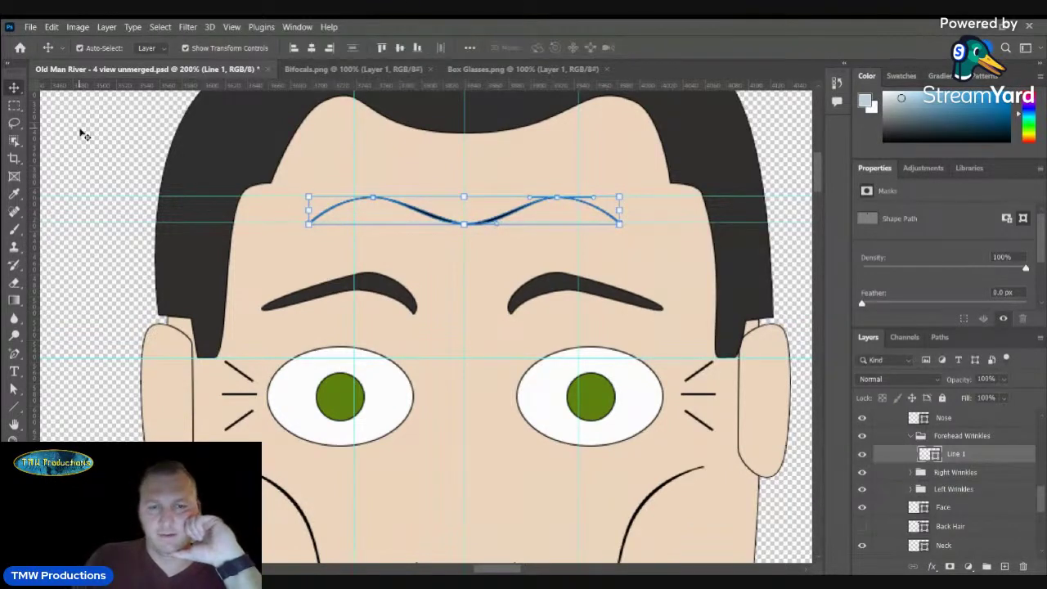
- Nudge the forehead line down 17 px toward the eyebrows
key("shift+Down")
key("Down")
key("Down")
key("Down")
key("Down")
key("Down")
key("Down")
key("Down")
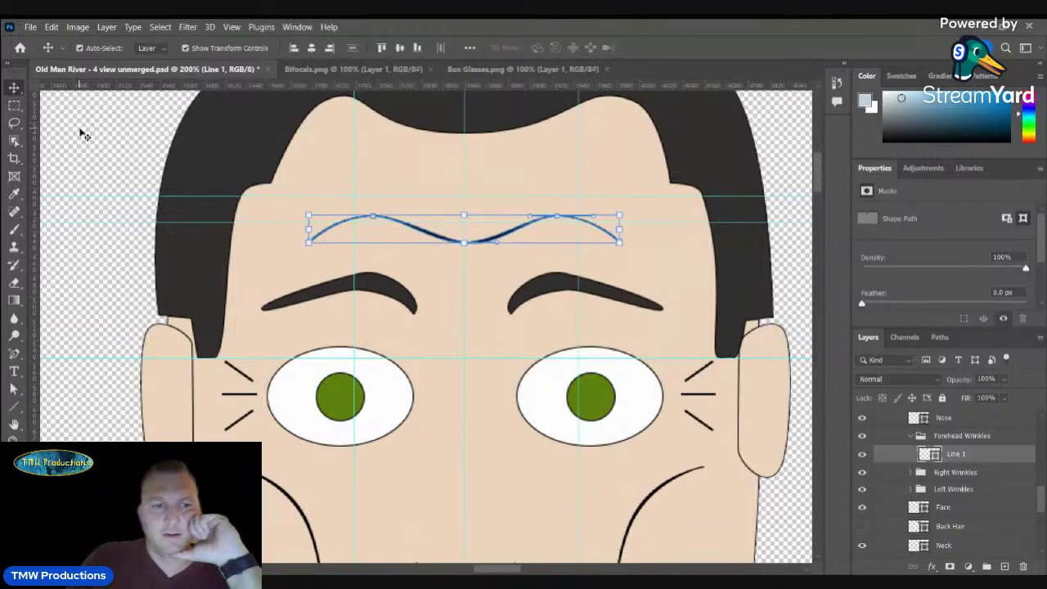
- Flip the forehead line vertically so its center peaks upward
left_click(14, 420)
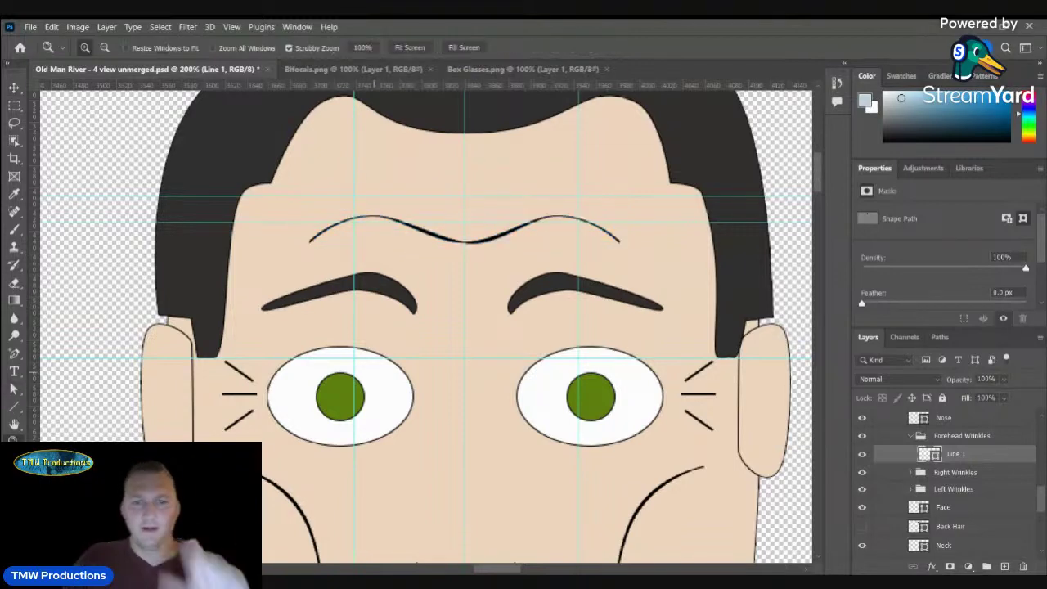
left_click(462, 364, "alt")
left_click(465, 366, "alt")
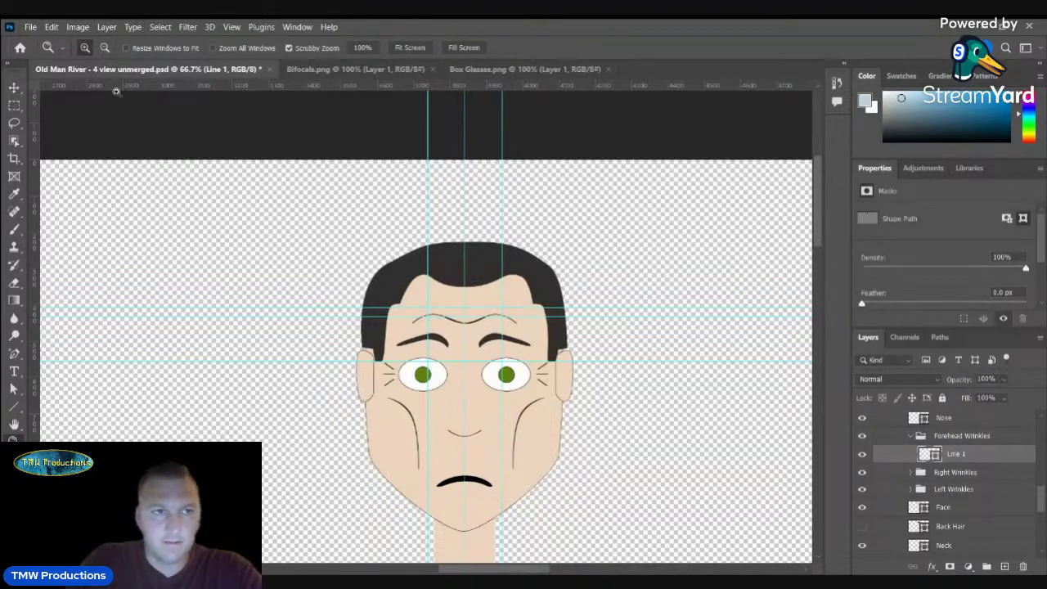
mouse_move(131, 320)
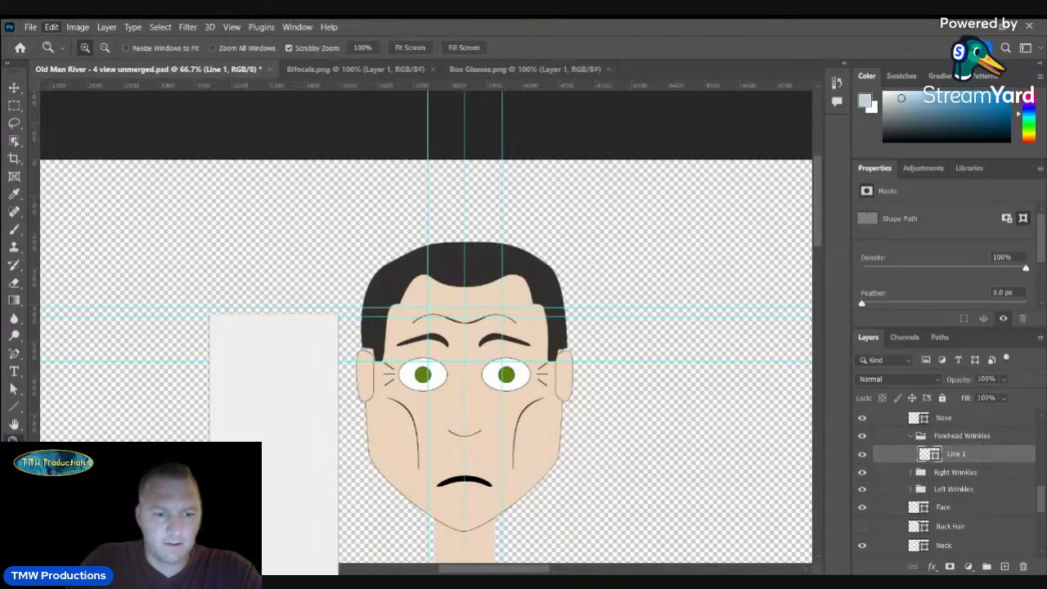
left_click(274, 571)
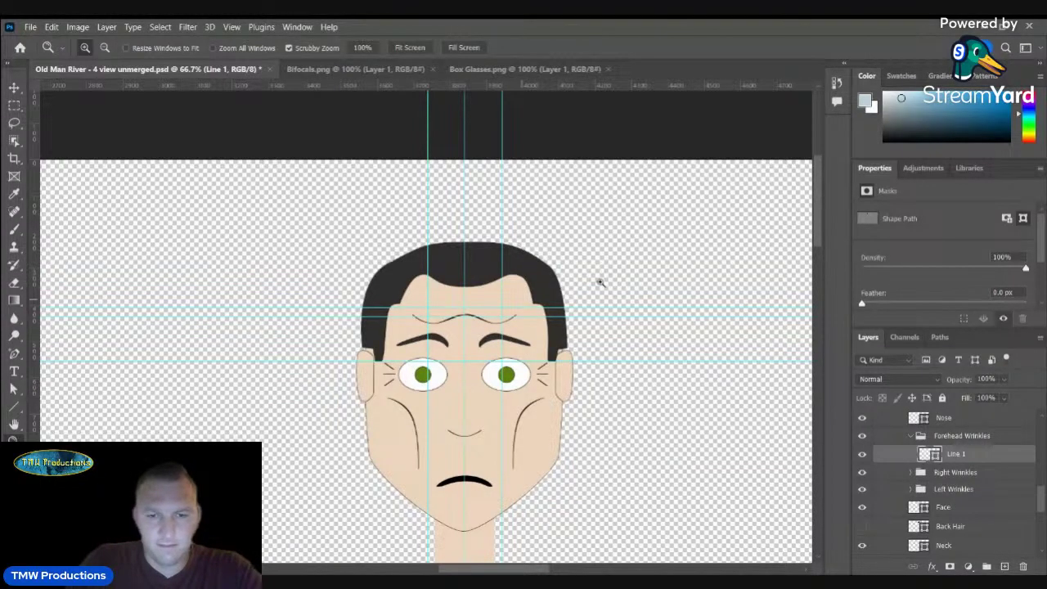
- Place a horizontal guide slightly below the line's center peak and vertical guides at its left and right ends
left_click(523, 300)
left_click(472, 313)
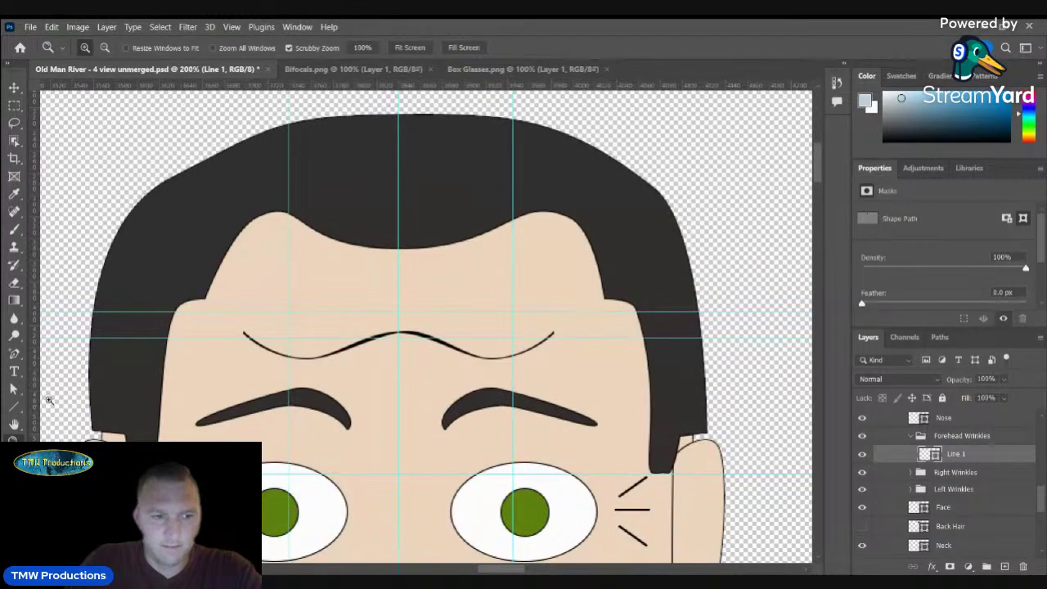
left_click(13, 390)
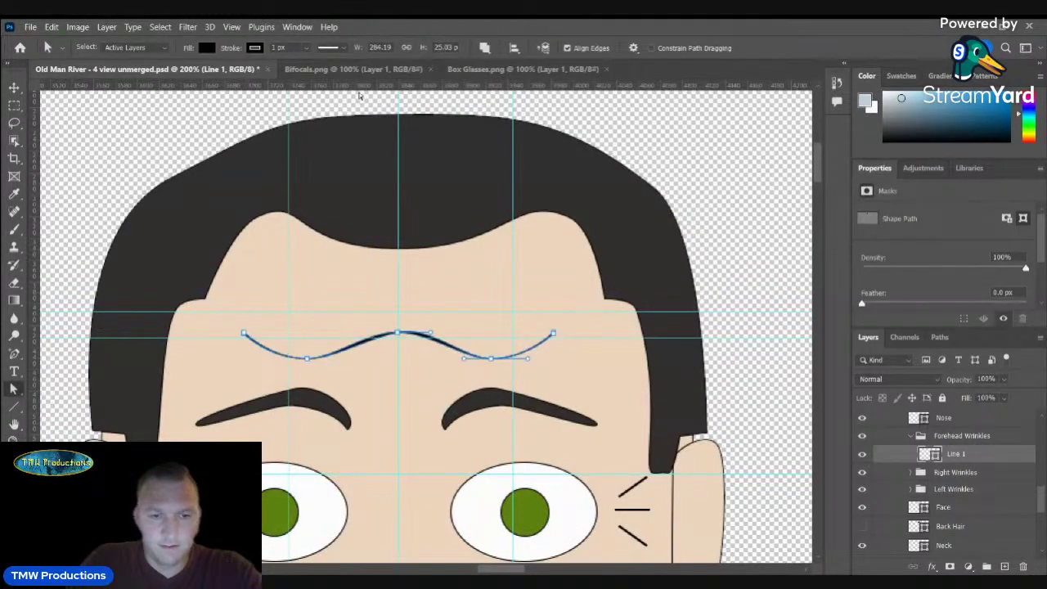
left_click_drag(360, 87, 390, 345)
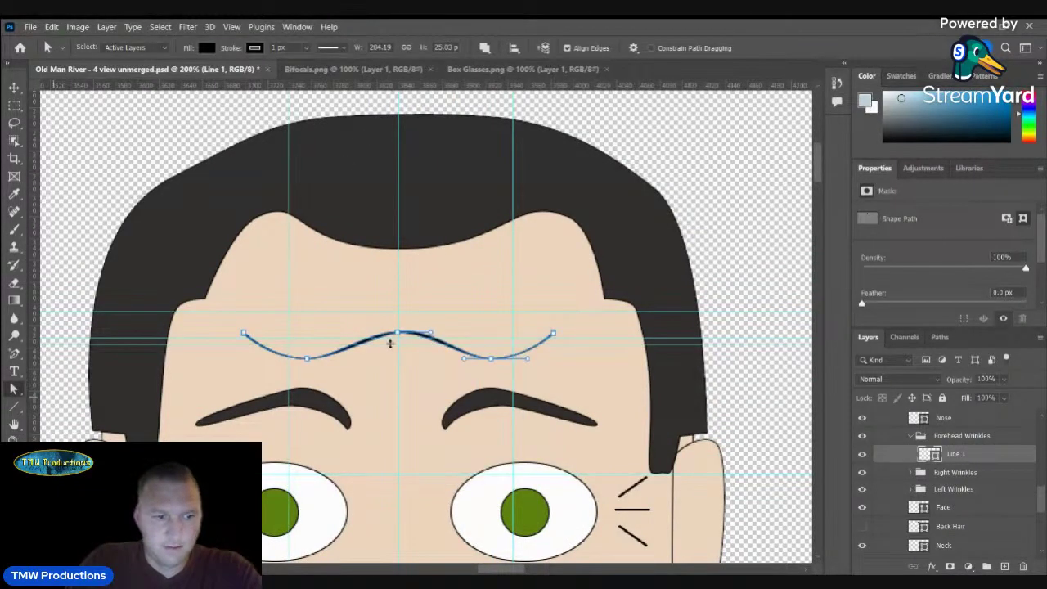
left_click(157, 359)
left_click(243, 333)
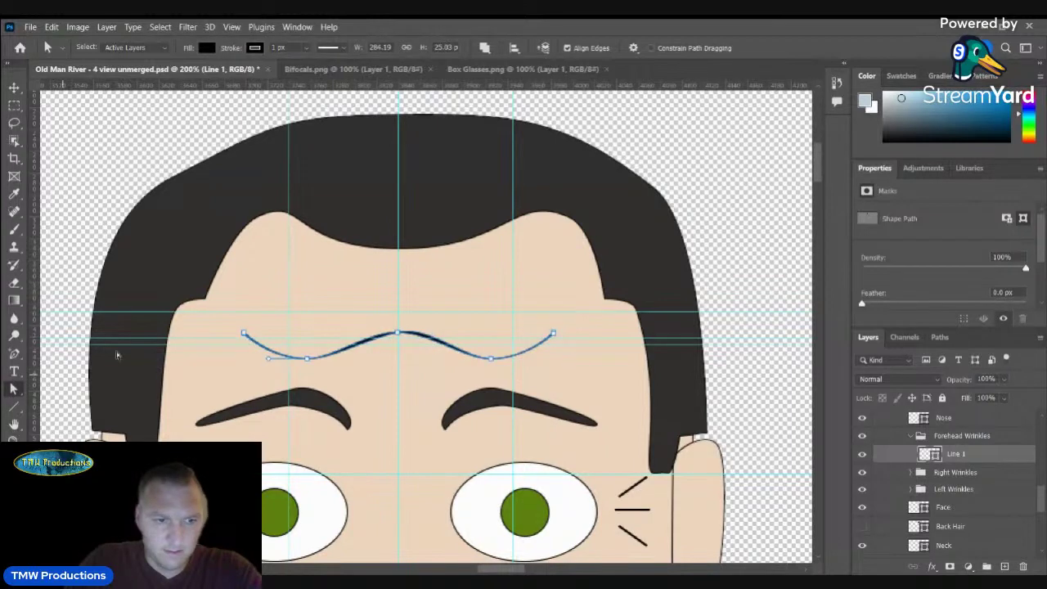
left_click_drag(37, 384, 244, 382)
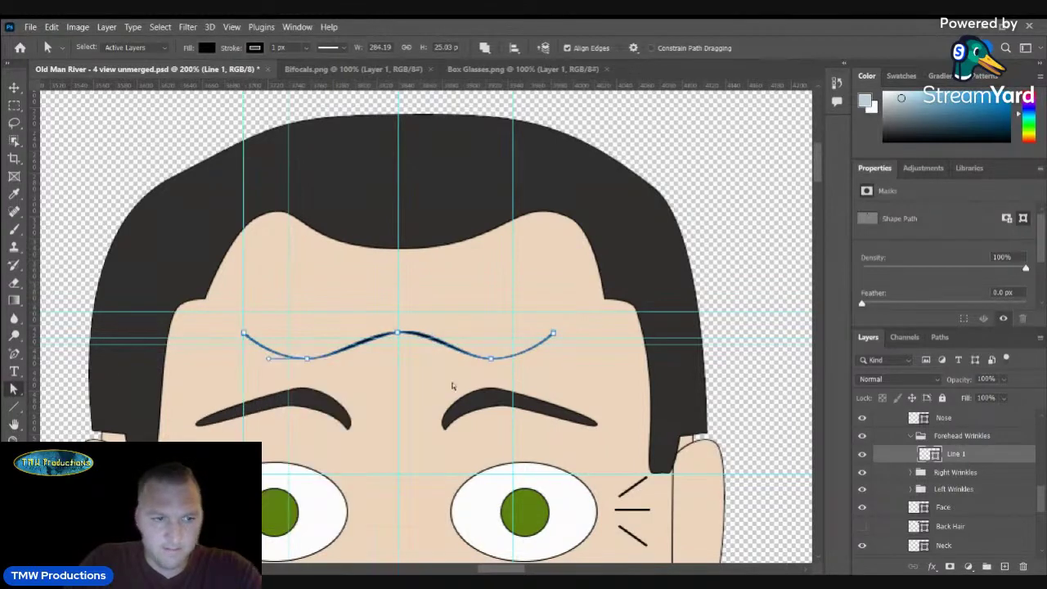
left_click_drag(37, 348, 553, 368)
- Lower the forehead line's left and right end points onto the new horizontal guide
left_click(244, 337)
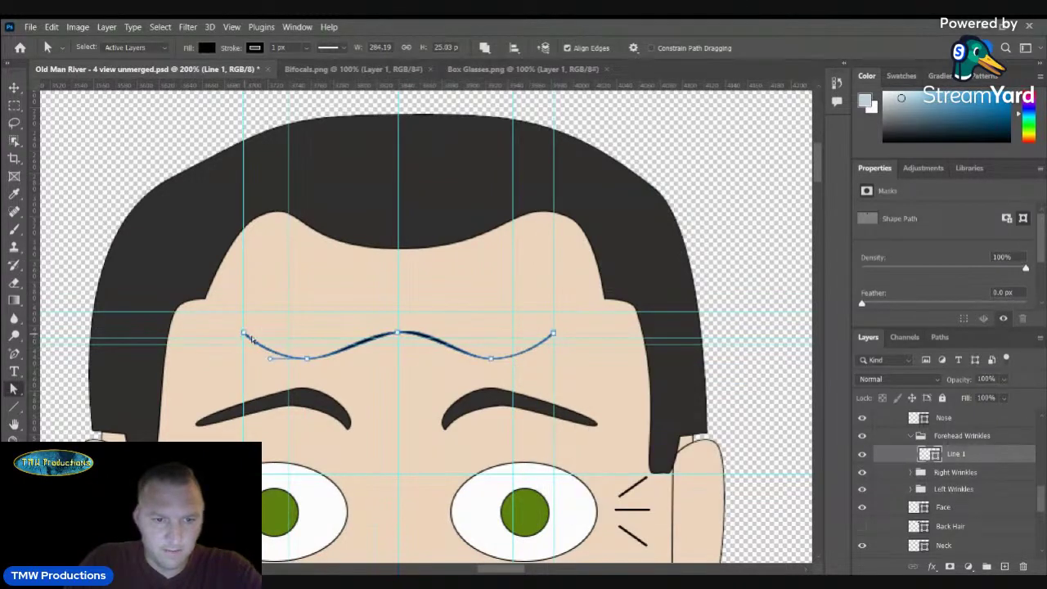
left_click_drag(244, 334, 244, 347)
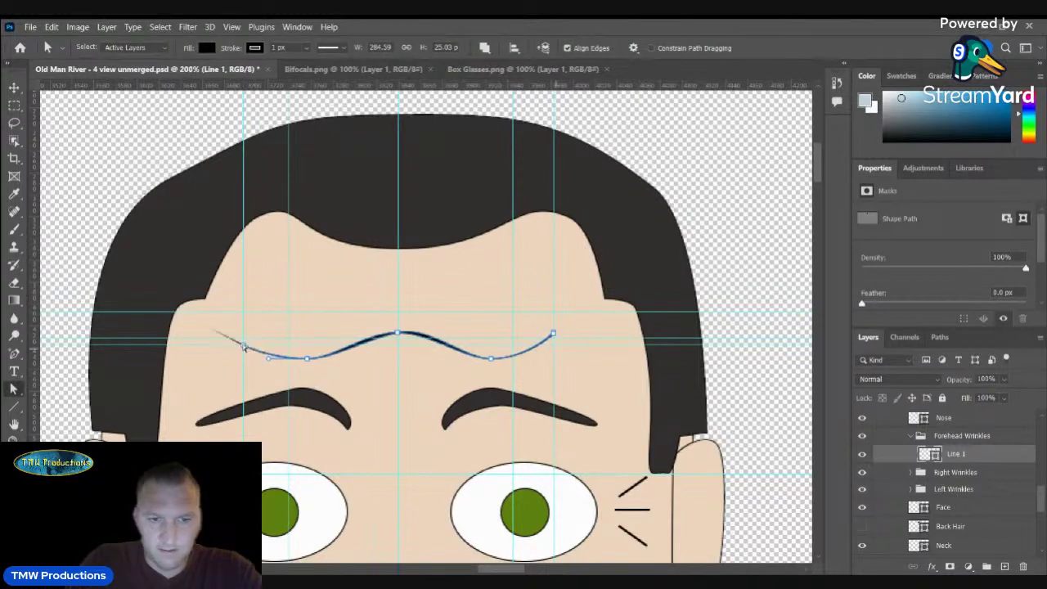
left_click_drag(554, 334, 554, 345)
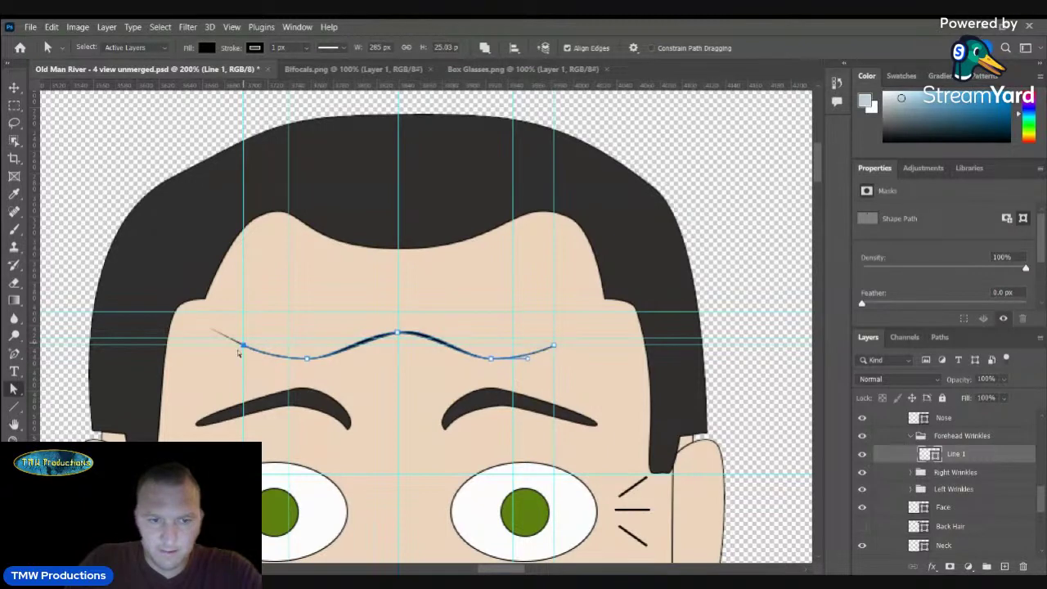
- Convert the lower center anchor point of the forehead line to a corner point
left_click(14, 390)
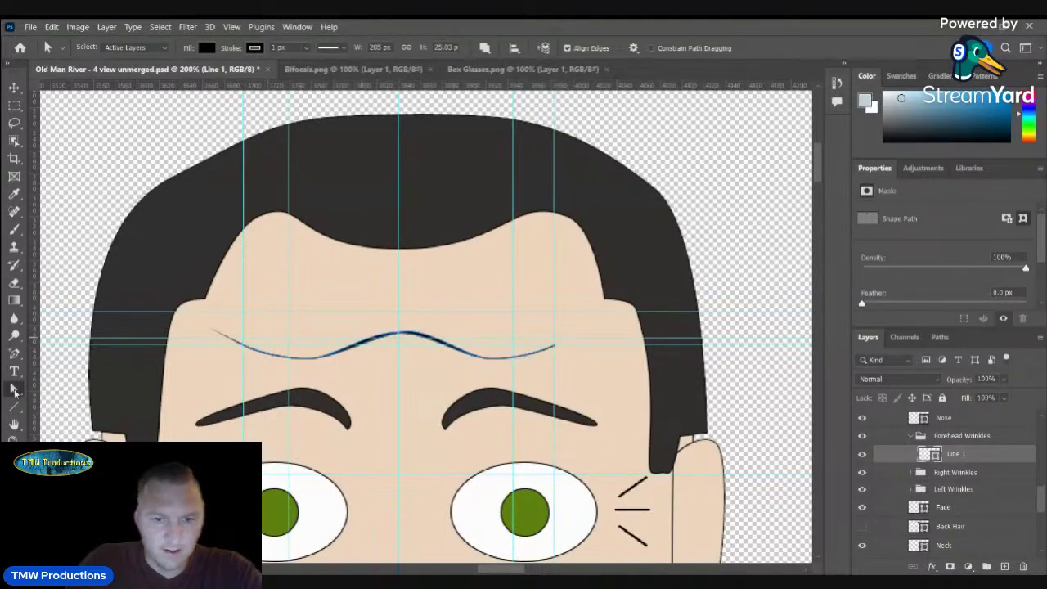
left_click(404, 333)
left_click(398, 334)
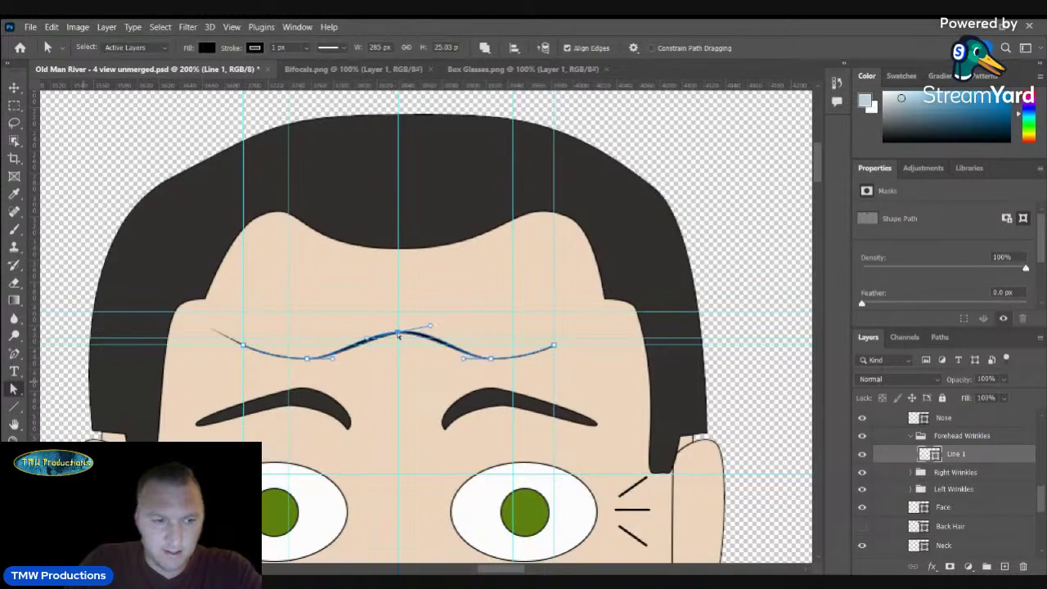
right_click(16, 356)
left_click(51, 420)
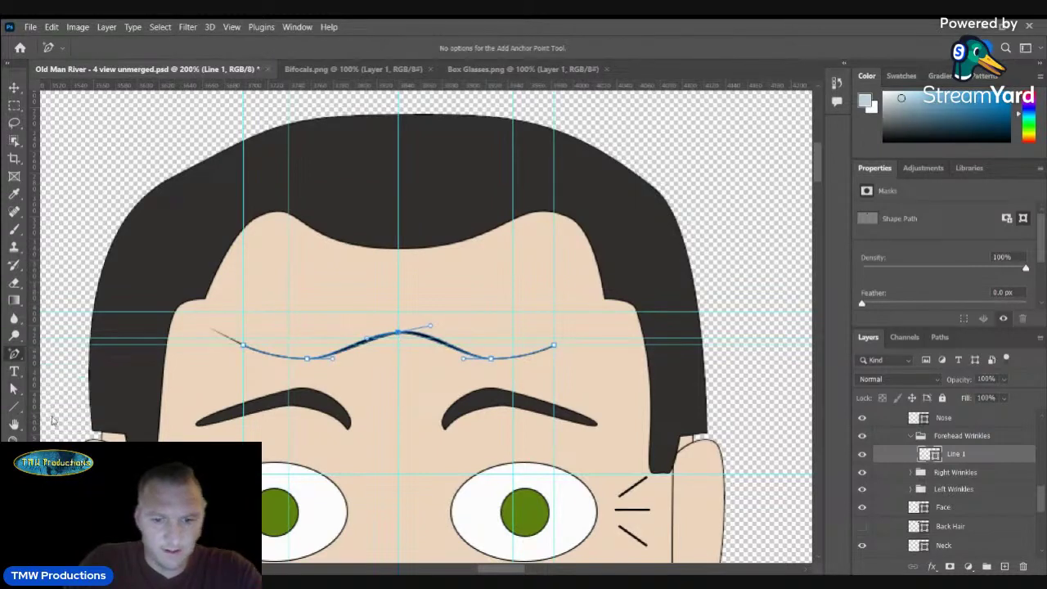
left_click(399, 333)
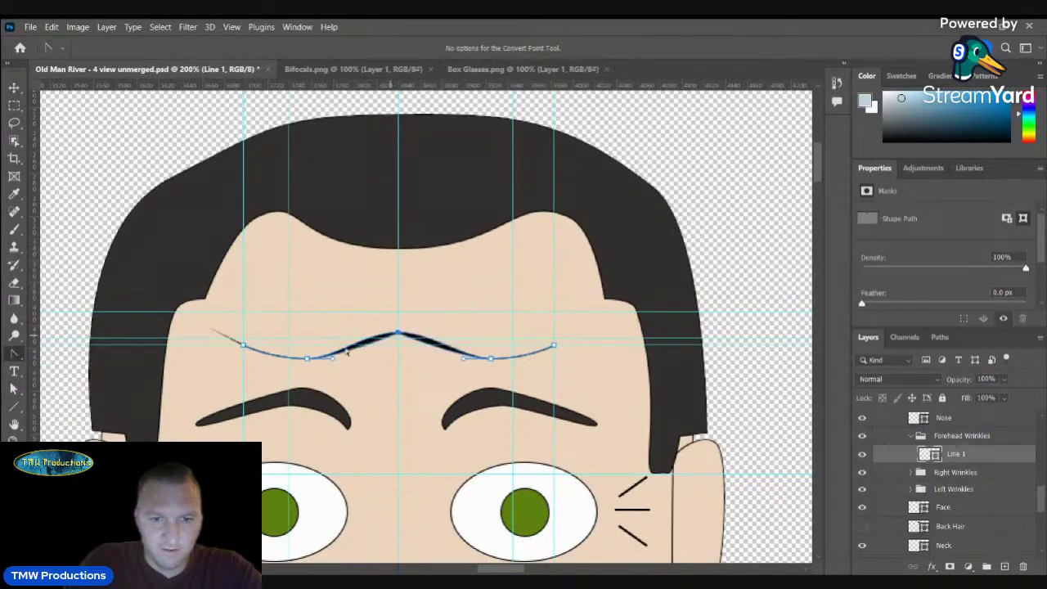
- Raise the upper center anchor point slightly and convert it to a corner point as well
key("a")
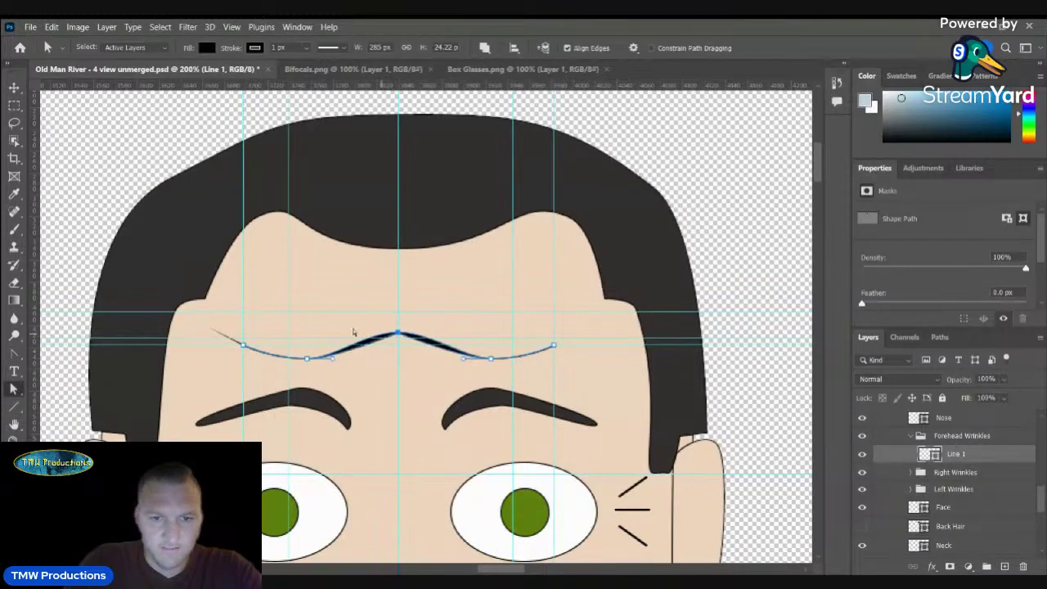
left_click(398, 332)
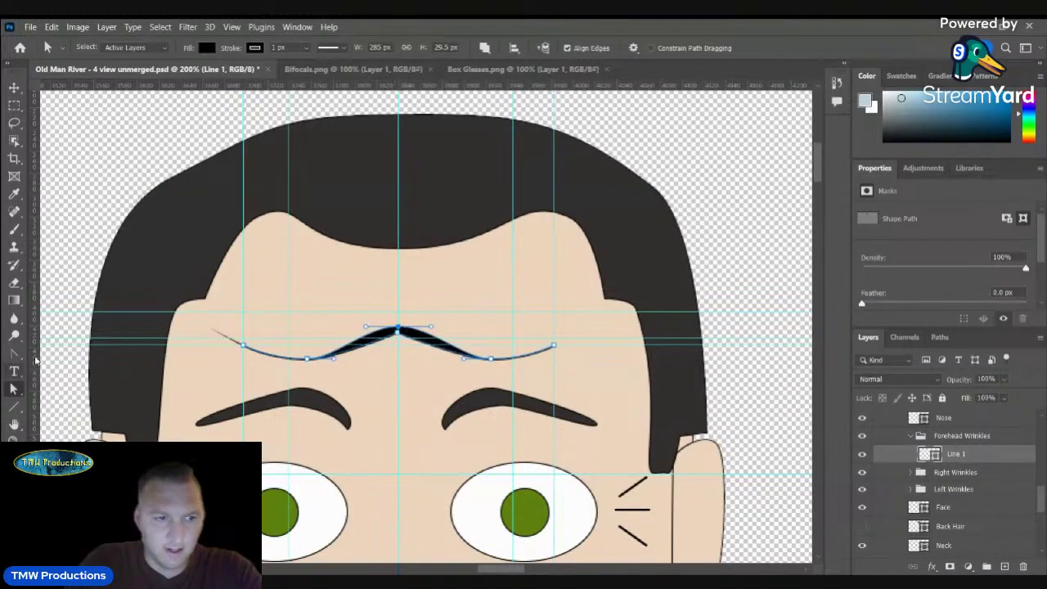
left_click(17, 354)
left_click(399, 328)
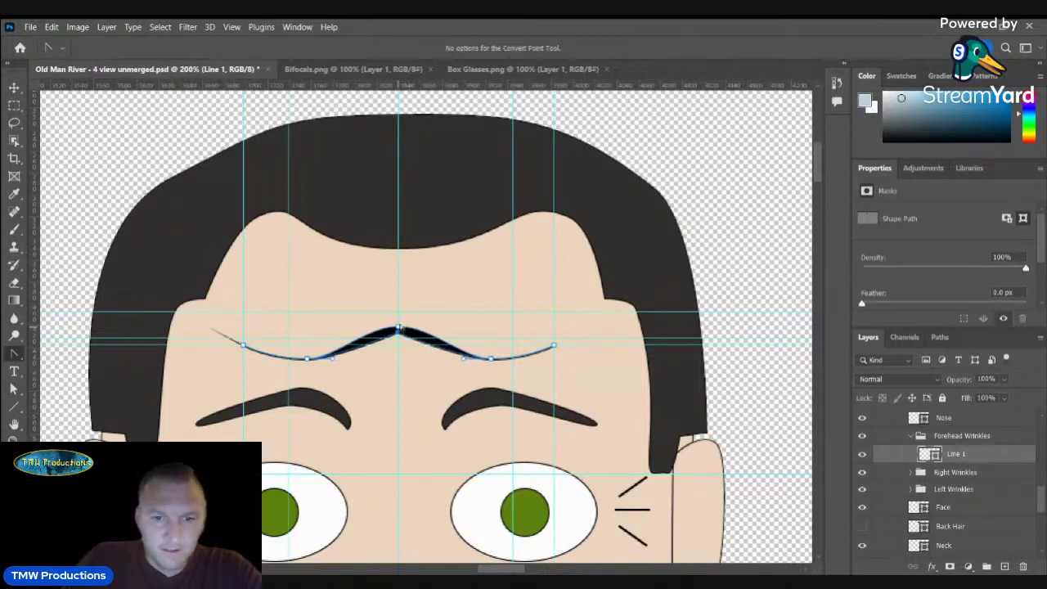
mouse_move(398, 328)
left_mouse_down()
mouse_move(386, 326)
mouse_move(413, 332)
left_mouse_up()
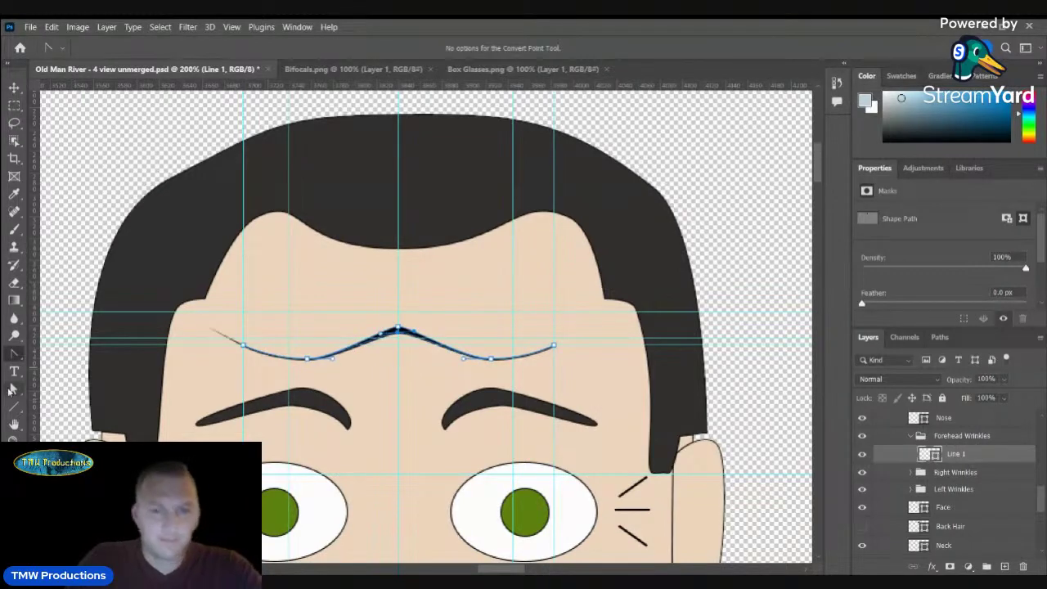
left_click(398, 332)
left_click(399, 328)
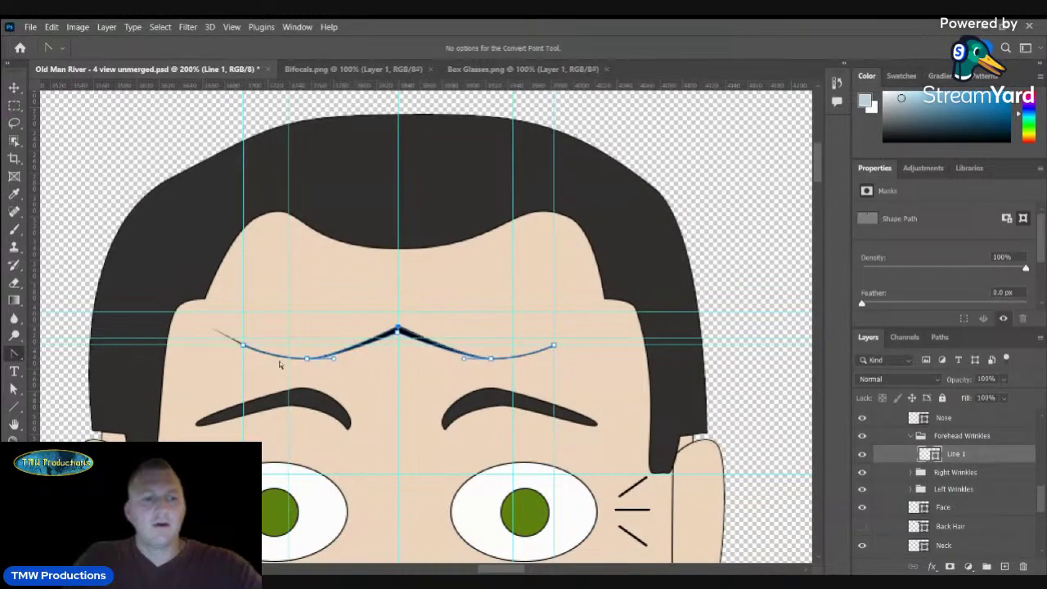
- Move the center corner points down onto the horizontal guide just above the end points, and select the left end point
left_click(14, 389)
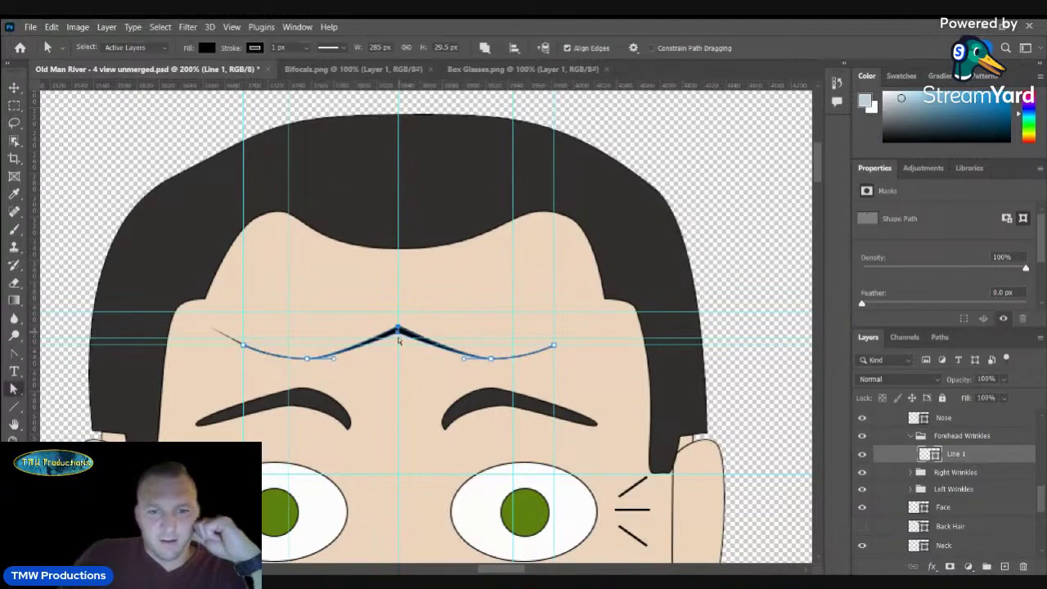
left_click_drag(400, 337, 397, 338)
left_click(239, 344)
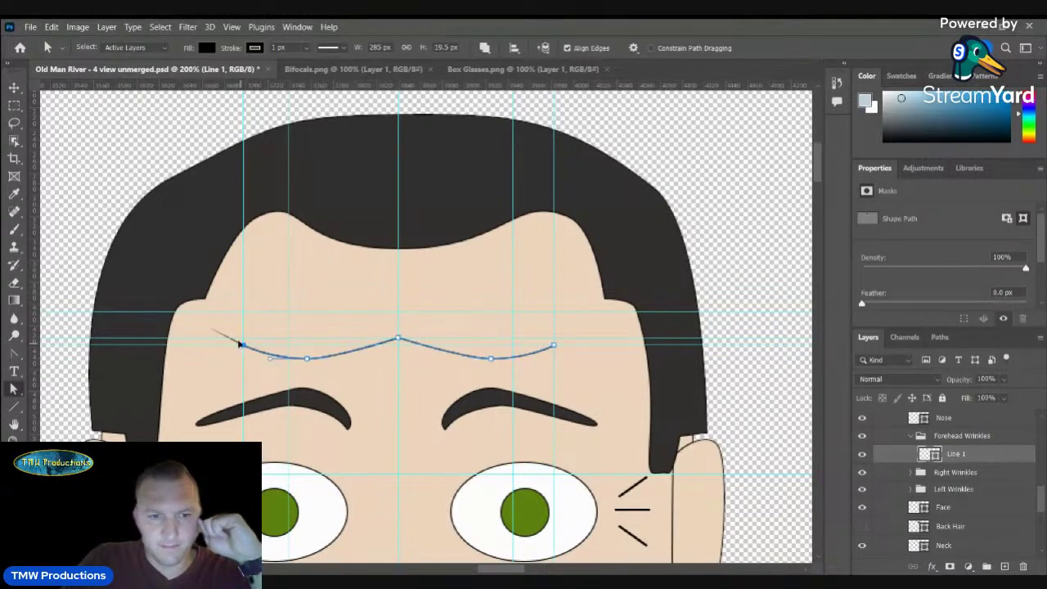
- Try raising the forehead line's left end point to the upper guide, and return it level with the right end point
left_click_drag(240, 344, 243, 339)
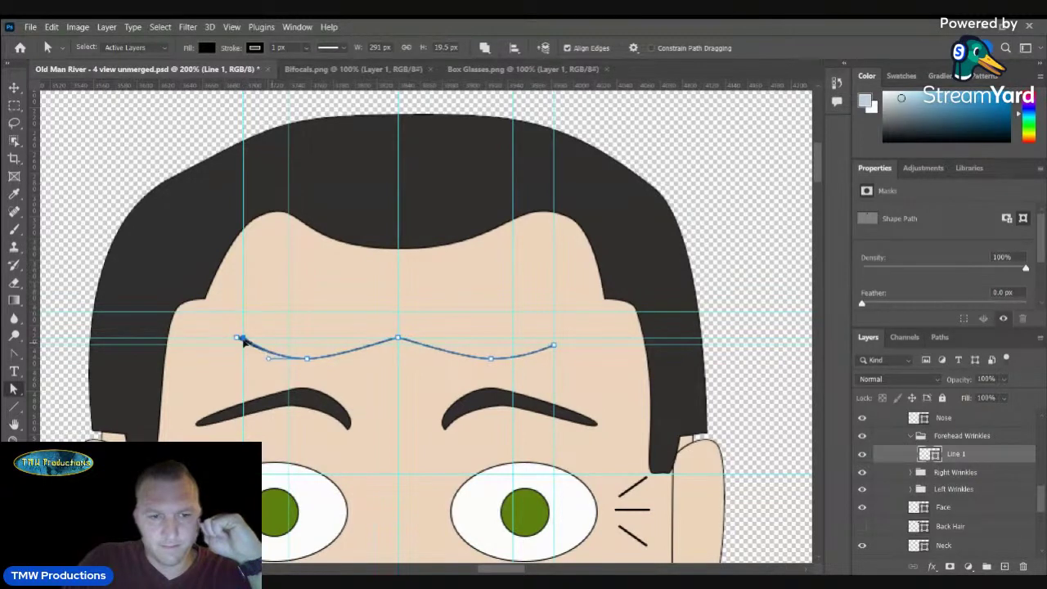
left_click_drag(552, 348, 554, 345)
left_click_drag(243, 338, 242, 345)
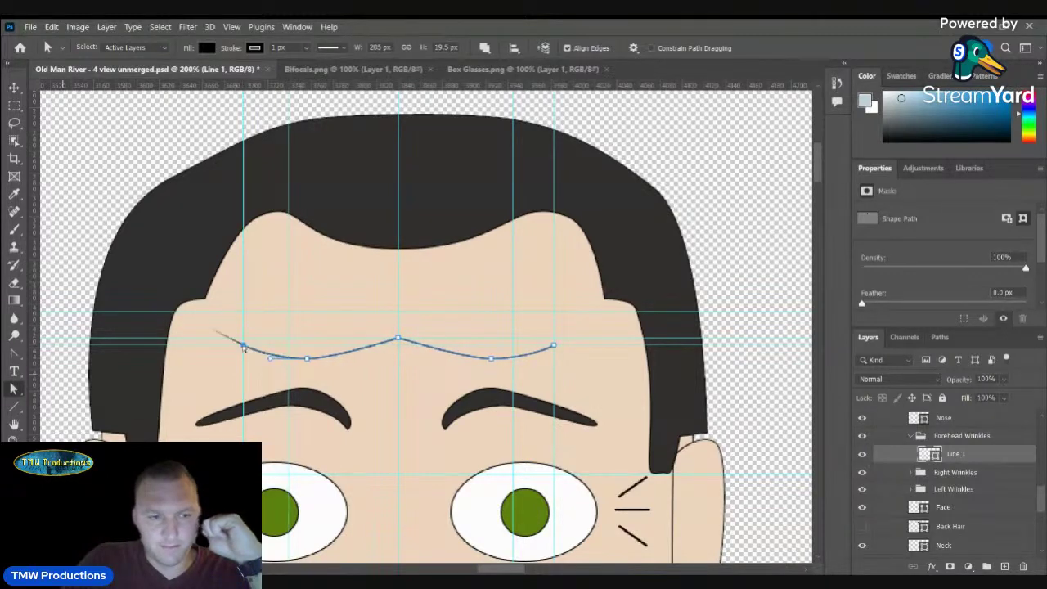
- Convert the forehead line's two low anchor points into smooth points with short, nearly horizontal handles on both sides
left_click(15, 358)
left_click(307, 359)
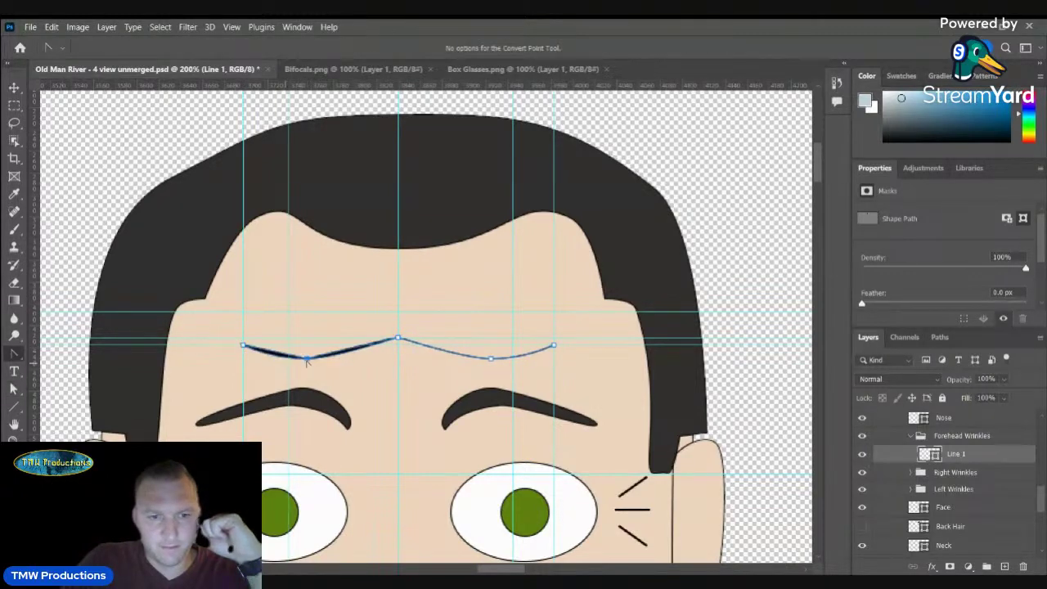
left_click_drag(307, 359, 337, 358)
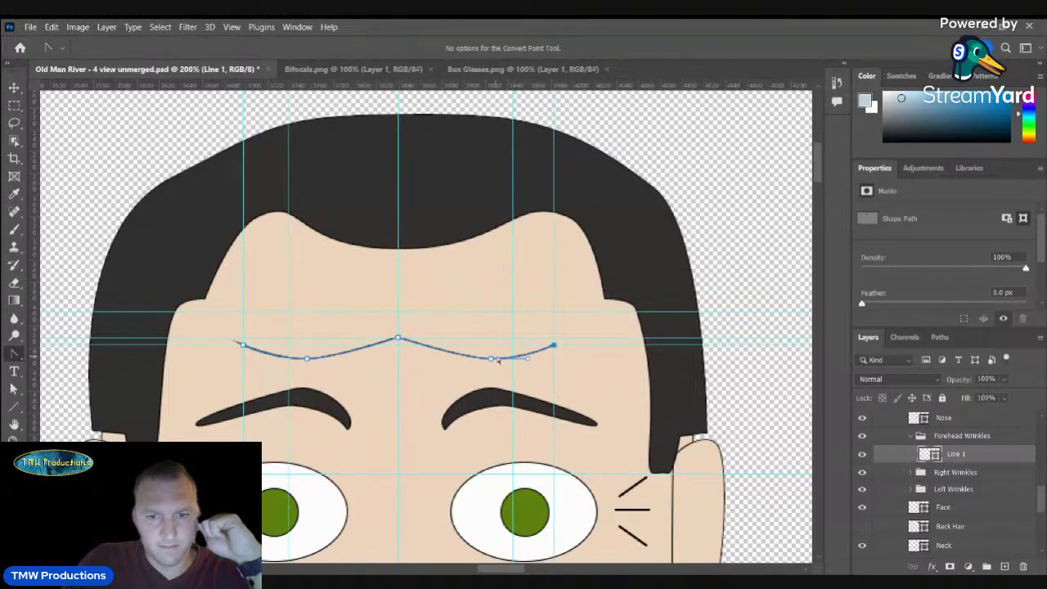
left_click(492, 359)
left_click_drag(492, 360, 522, 362)
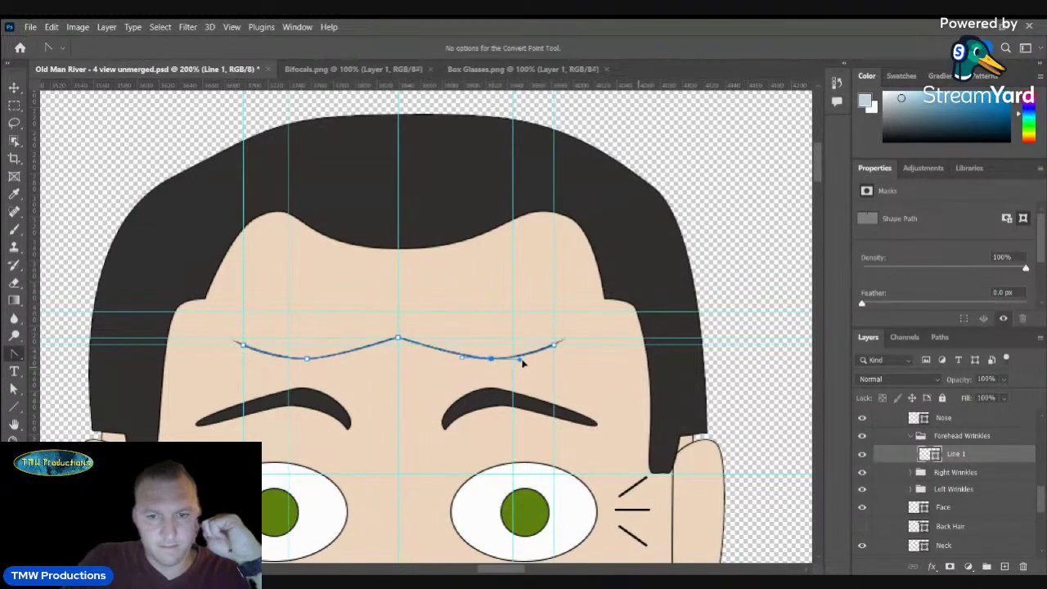
left_click(743, 382)
key("z")
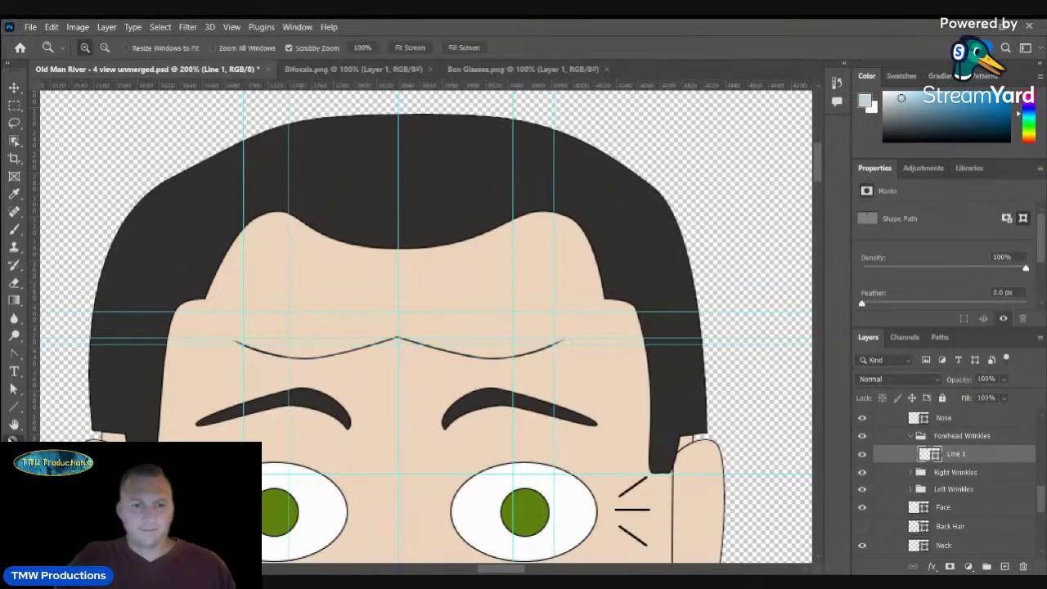
- Convert the forehead line's center peak into a smooth point with horizontal handles, rounding the wave at the center guide
left_click(17, 359)
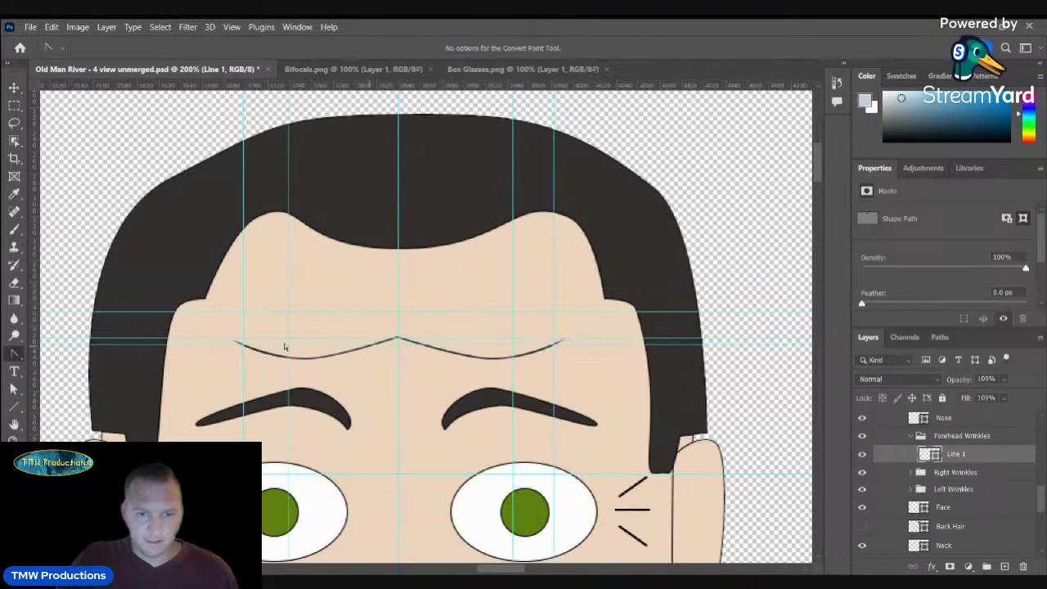
left_click(385, 342)
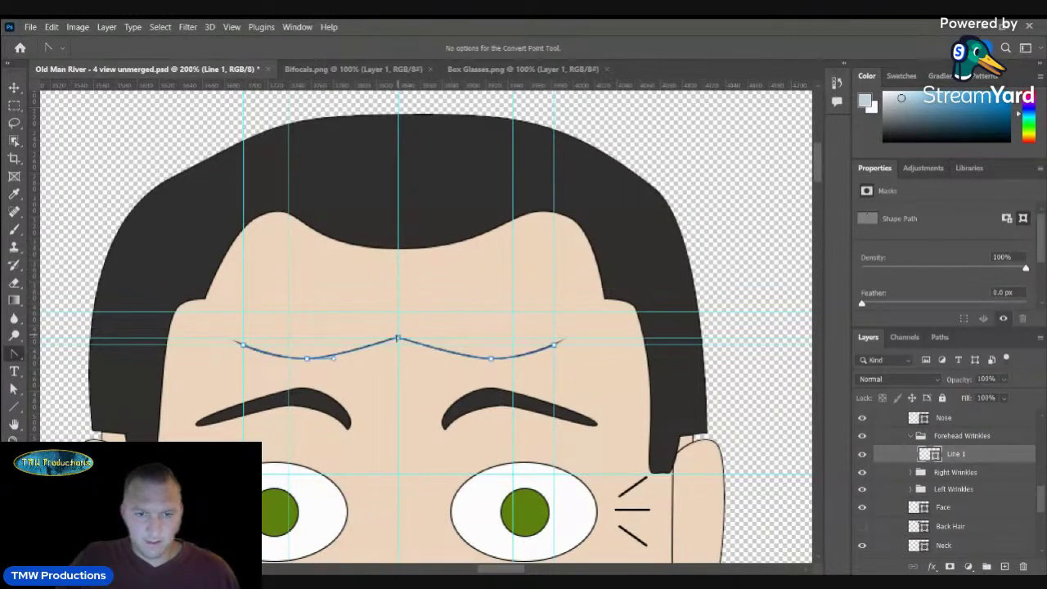
mouse_move(398, 337)
left_mouse_down()
mouse_move(369, 336)
mouse_move(432, 340)
mouse_move(355, 333)
mouse_move(398, 338)
left_mouse_up()
key("a")
left_click(14, 354)
left_click(15, 391)
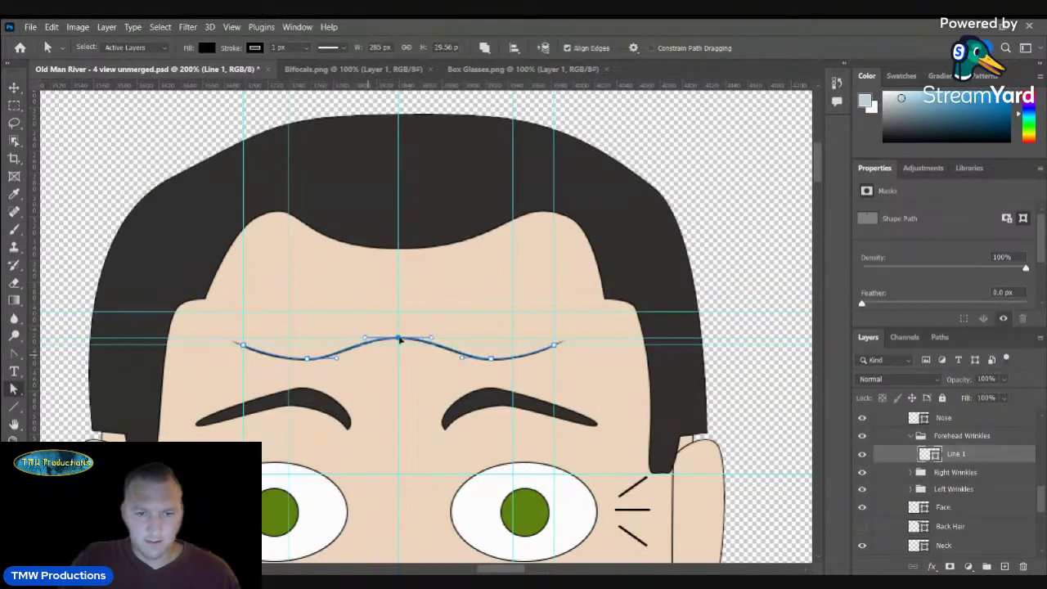
left_click(258, 373)
- Flip the wavy forehead line vertically so its center dips between two raised humps
left_click(13, 439)
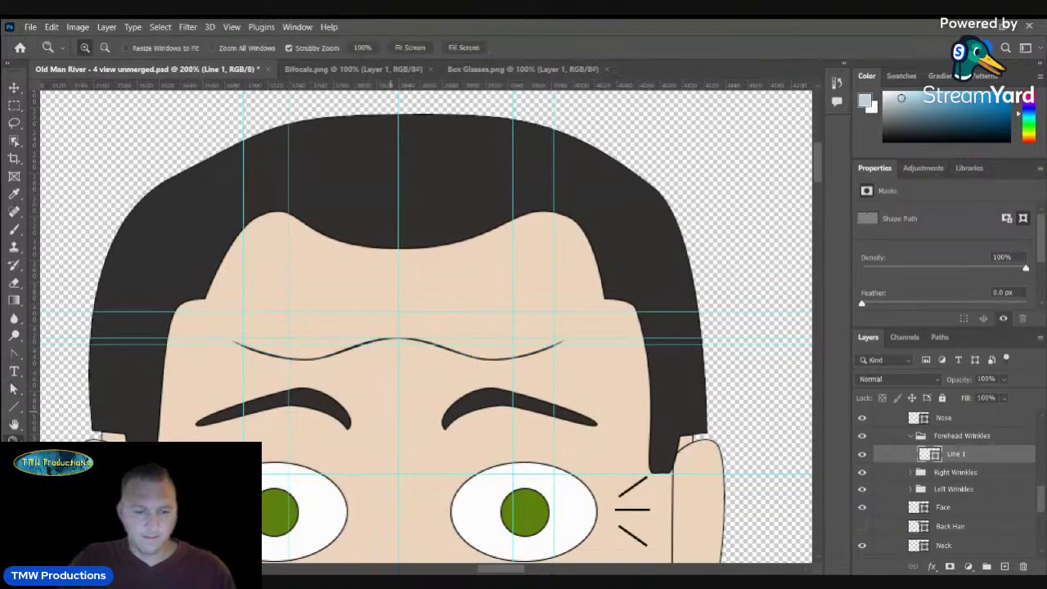
left_click(389, 413, "alt")
left_click(390, 413, "alt")
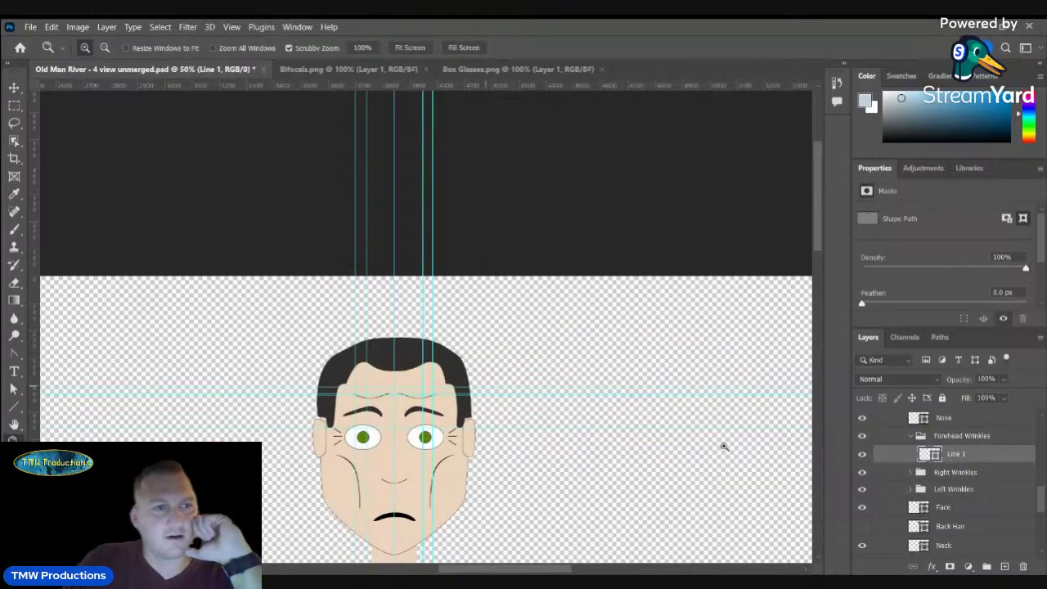
mouse_move(123, 319)
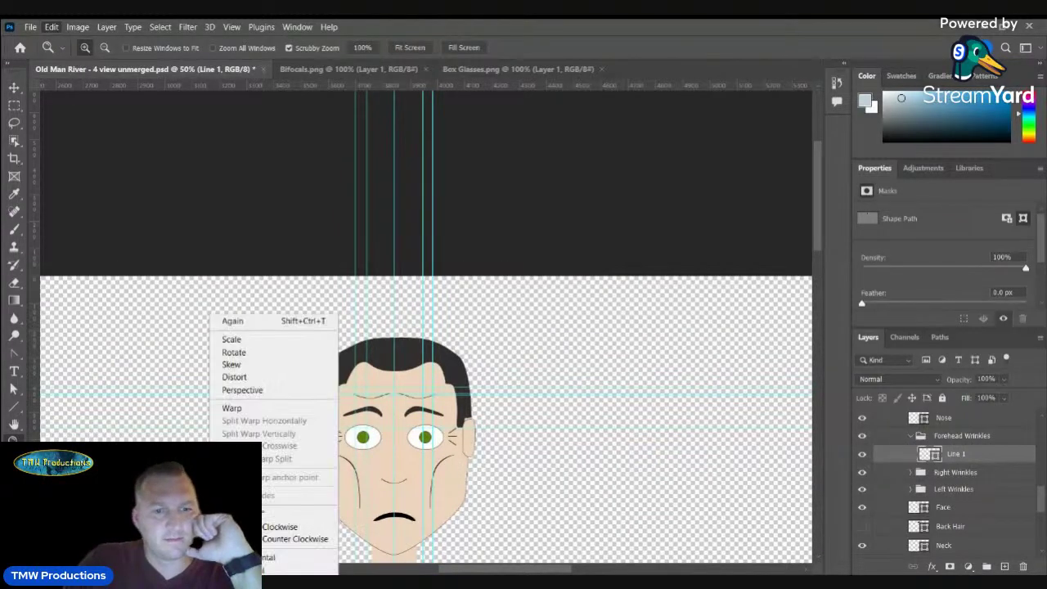
left_click(264, 569)
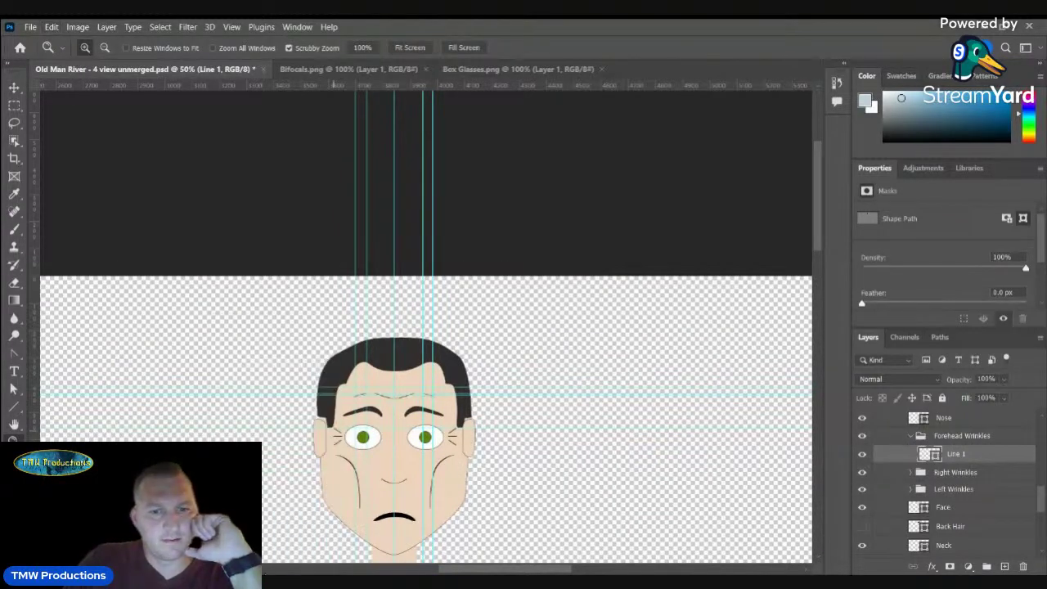
left_click(397, 420)
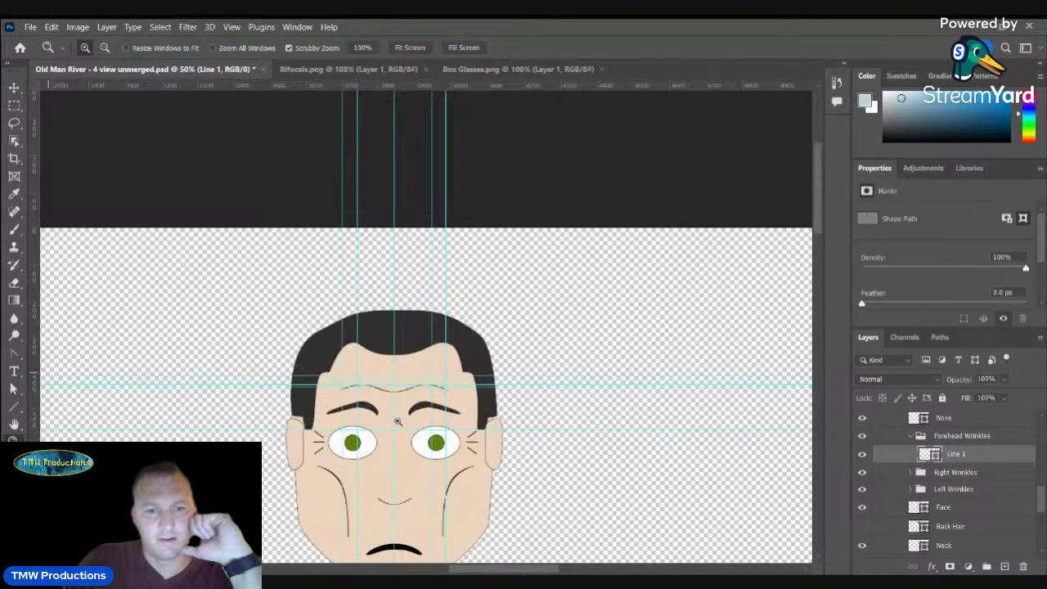
left_click(398, 420)
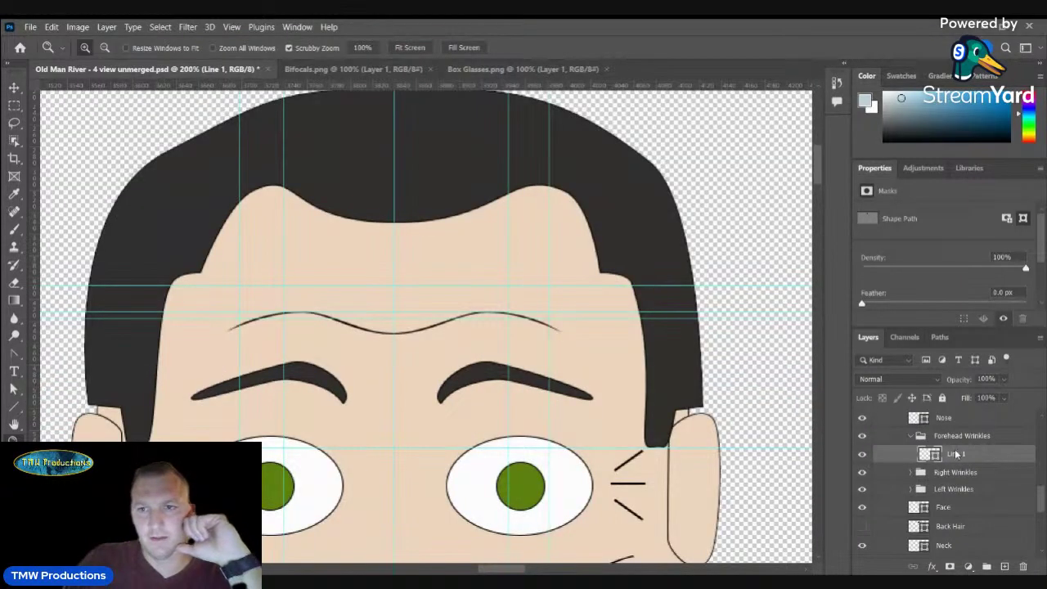
- Duplicate the Line 1 layer inside the Forehead Wrinkles group, keeping the suggested name
right_click(956, 455)
left_click(834, 83)
left_click(628, 167)
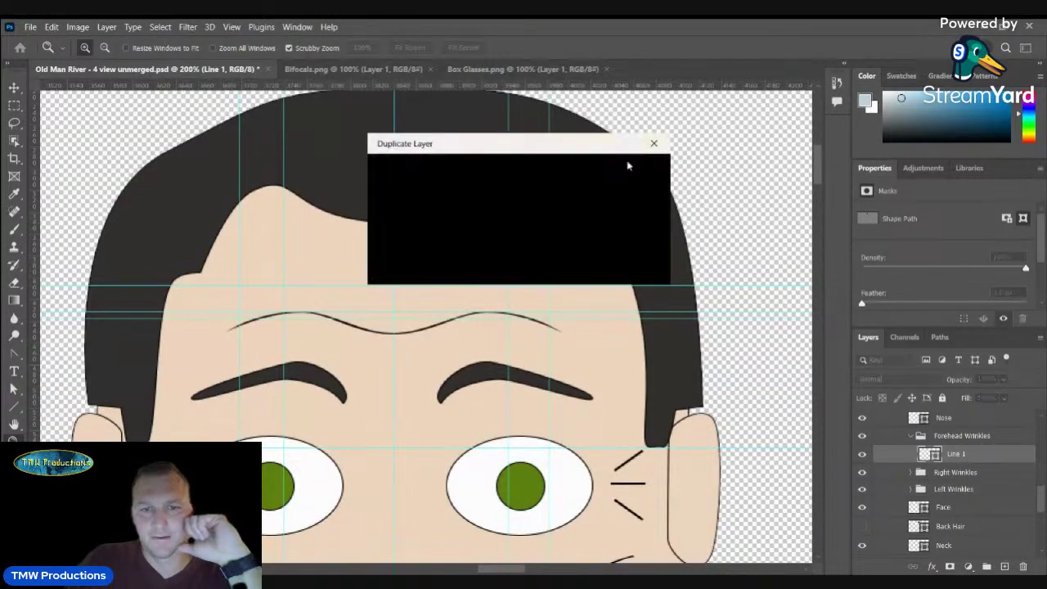
- Nudge the duplicated forehead line straight up until its humps meet the uppermost horizontal guide
key("v")
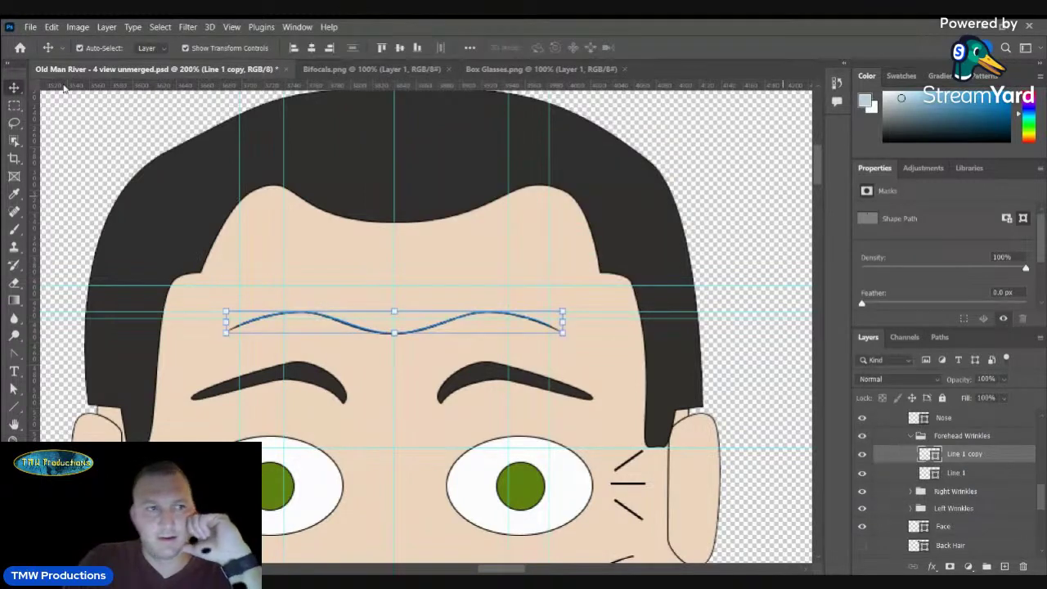
key("Down")
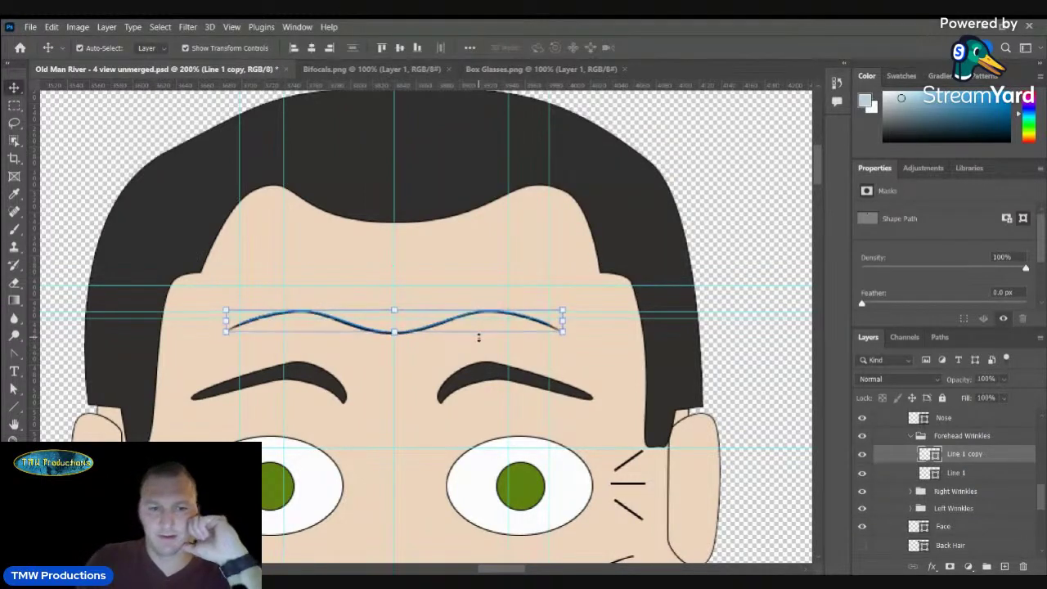
key("Up")
key("Up")
key("Up")
key("Up")
key("Up")
key("Up")
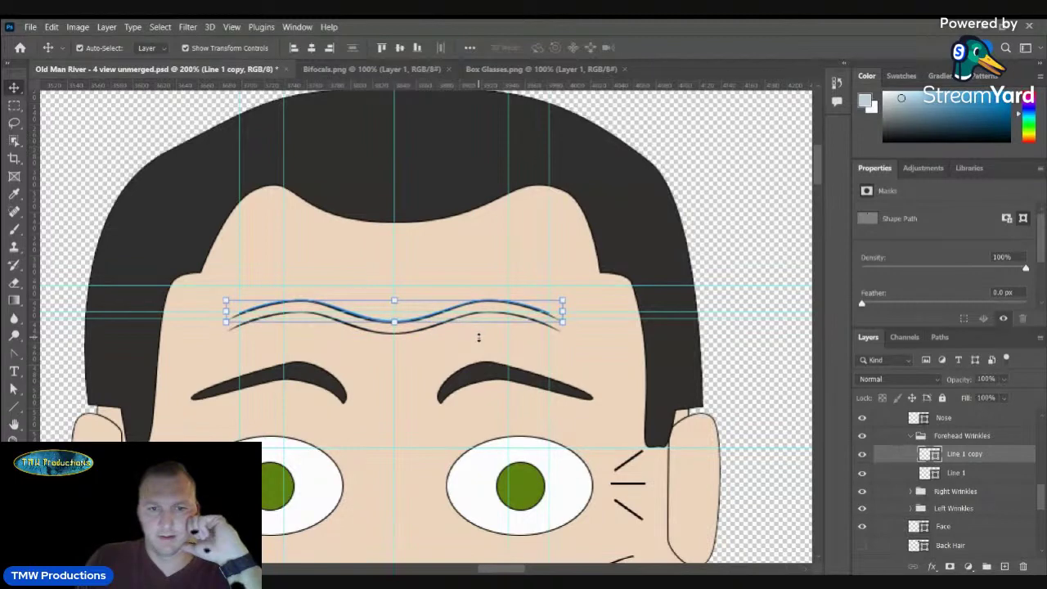
key("Up")
key("Up")
key("Up")
key("Up")
key("Up")
key("Up")
key("Up")
key("Up")
key("Up")
key("Up")
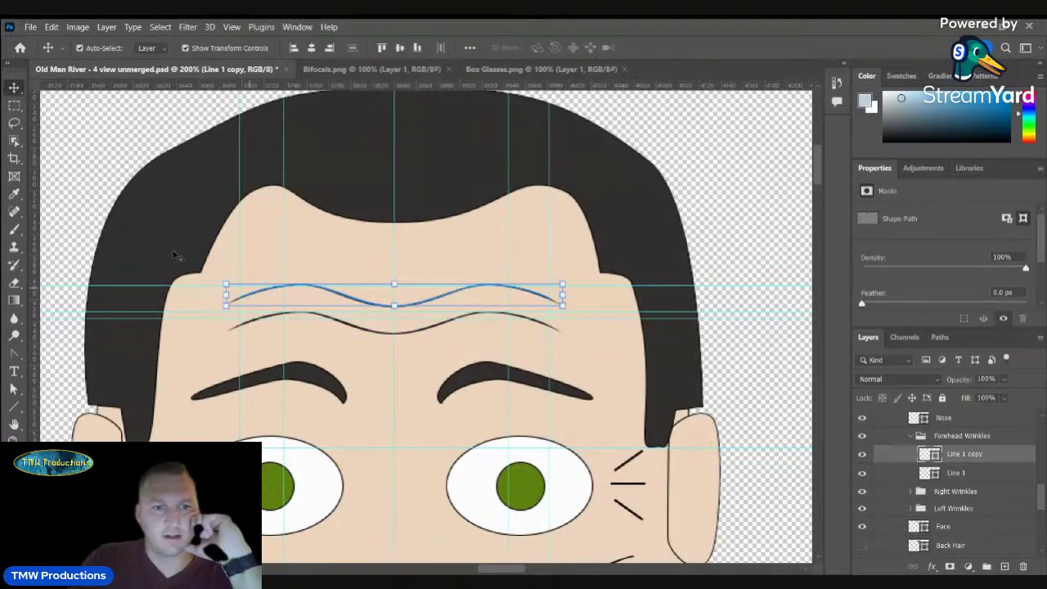
- Scale the Line 1 copy forehead wrinkle horizontally to 90% width, trying 80% before settling on 90%
key("ctrl+t")
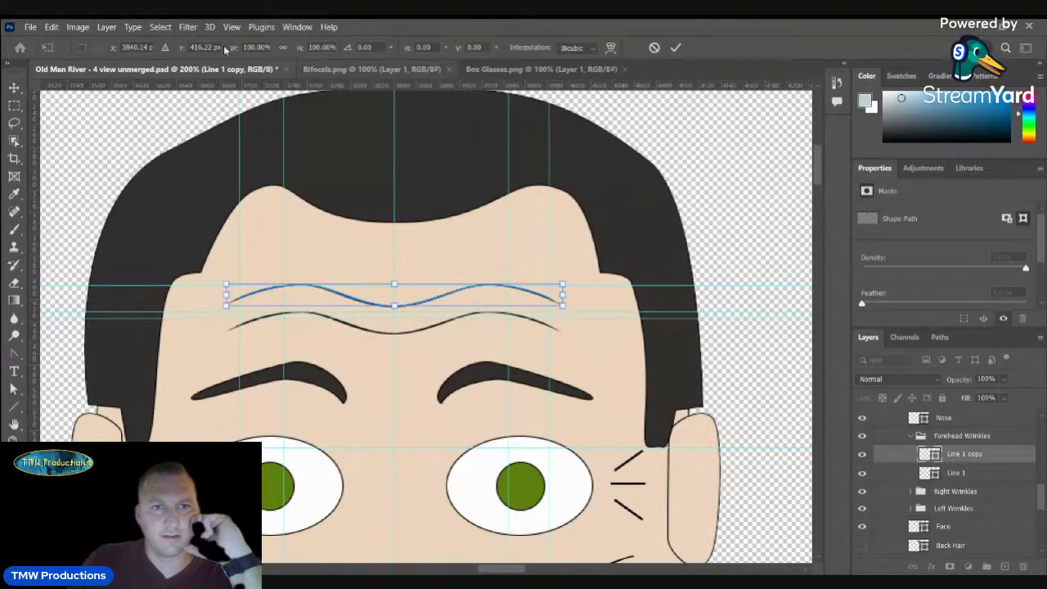
left_click(258, 47)
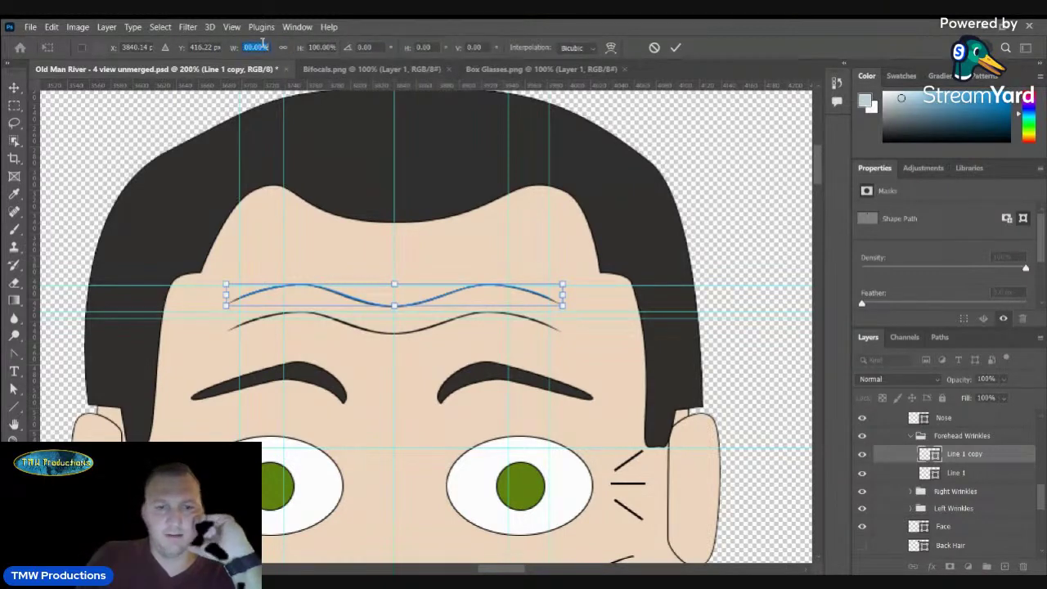
type("90")
key("Return")
left_click(261, 44)
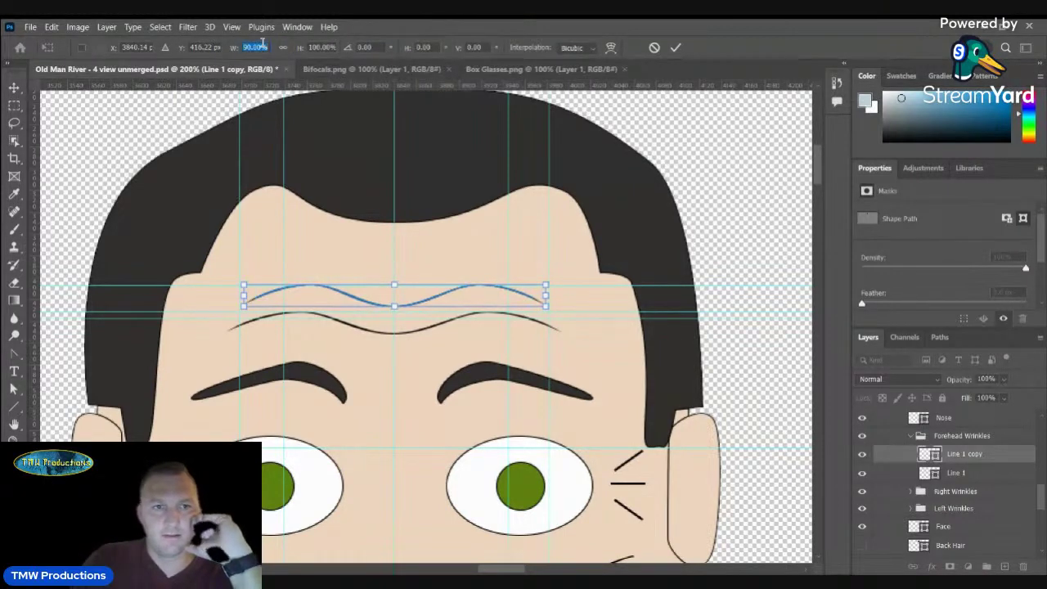
type("80")
key("Return")
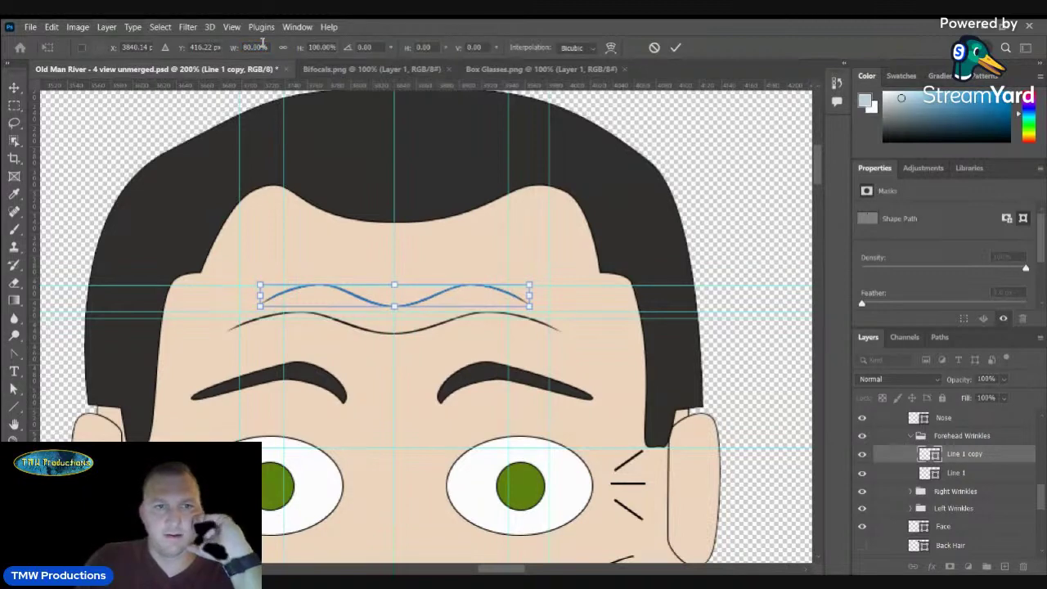
left_click(262, 44)
type("90")
key("Return")
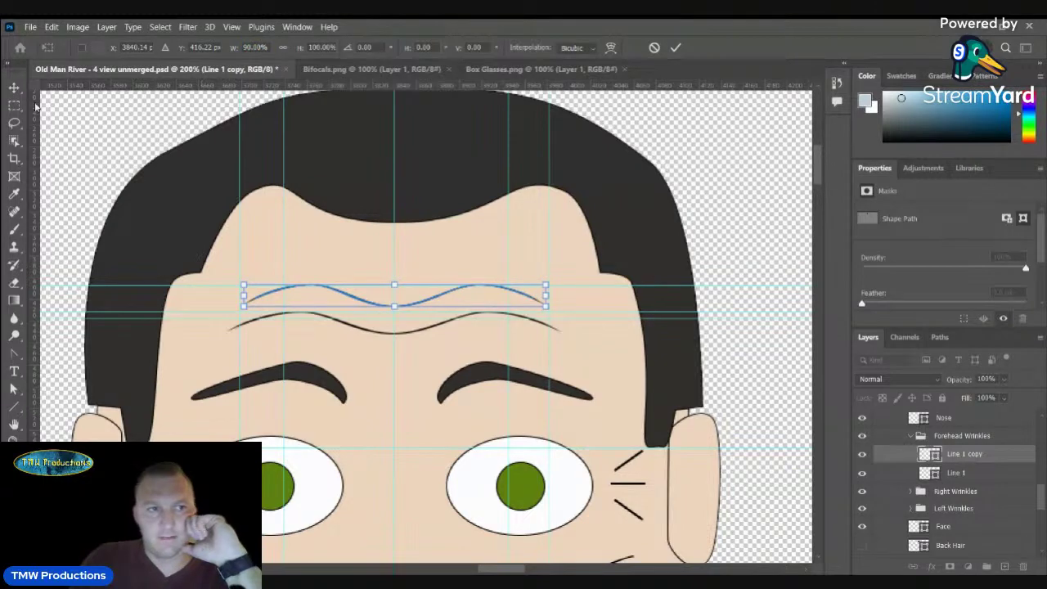
left_click(13, 86)
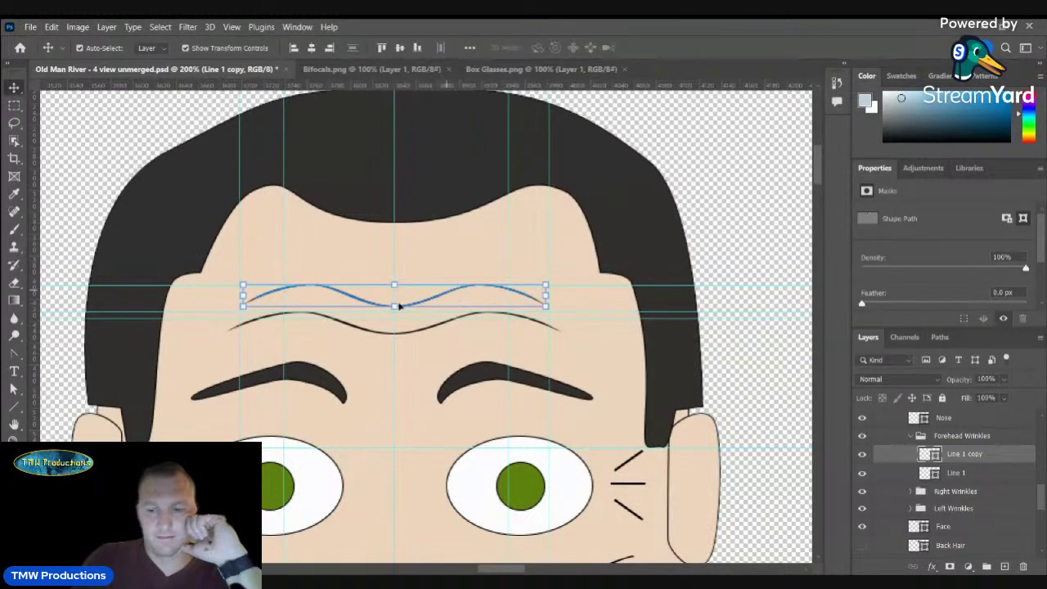
- Nudge the Line 1 copy wrinkle upward to widen its gap above the lowest forehead wrinkle
key("Up")
key("Up")
key("Up")
key("Up")
key("Up")
key("Up")
key("Up")
key("Up")
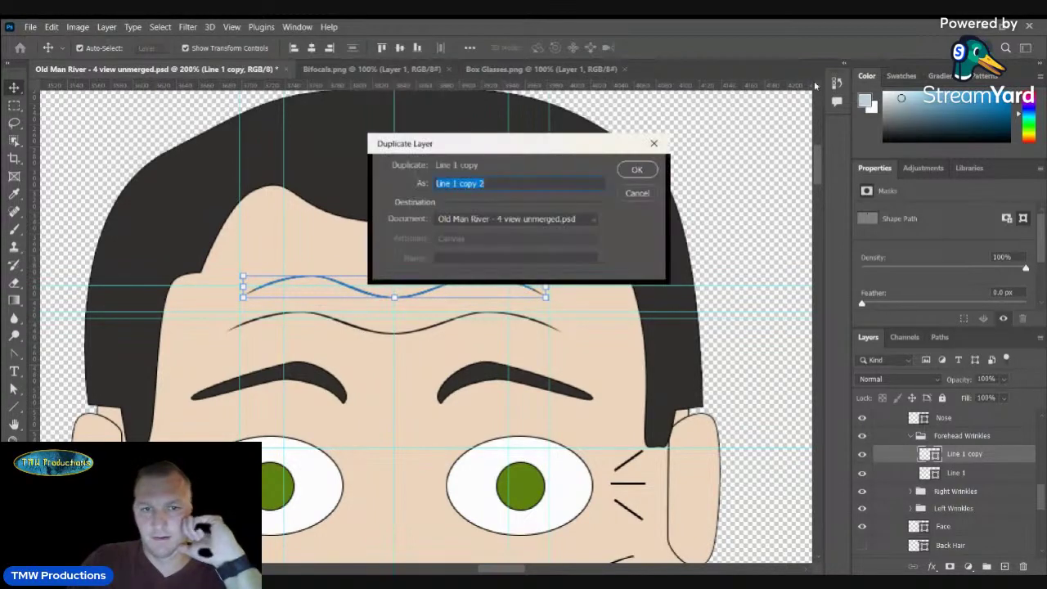
- Duplicate the Line 1 copy wrinkle as Line 1 copy 2 and raise the duplicate above it as a third forehead wrinkle
left_click(643, 171)
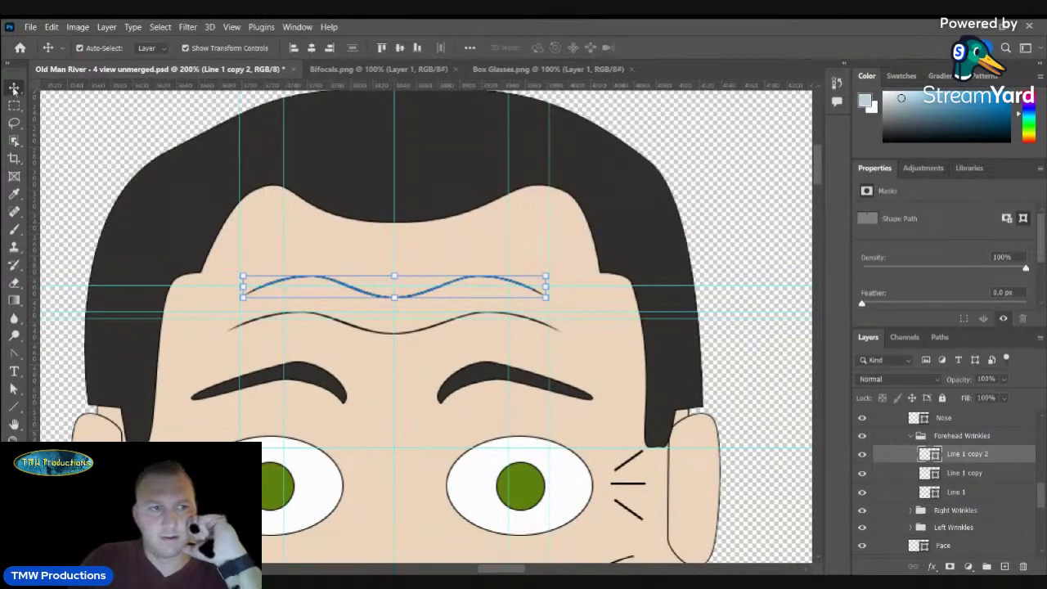
key("Up")
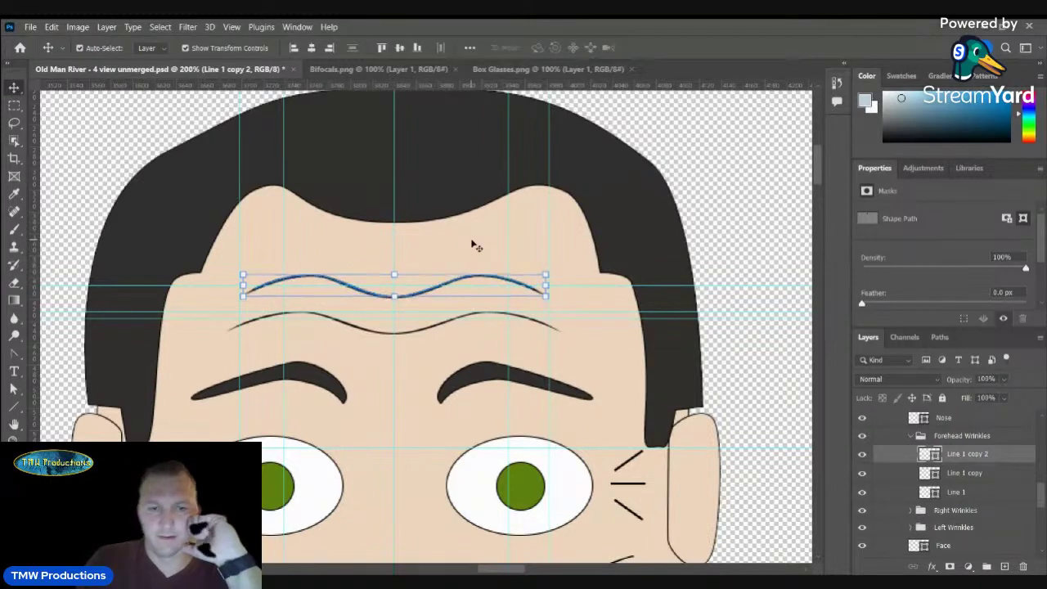
key("Up")
key("Up")
key("Up")
key("Up")
key("Up")
key("Up")
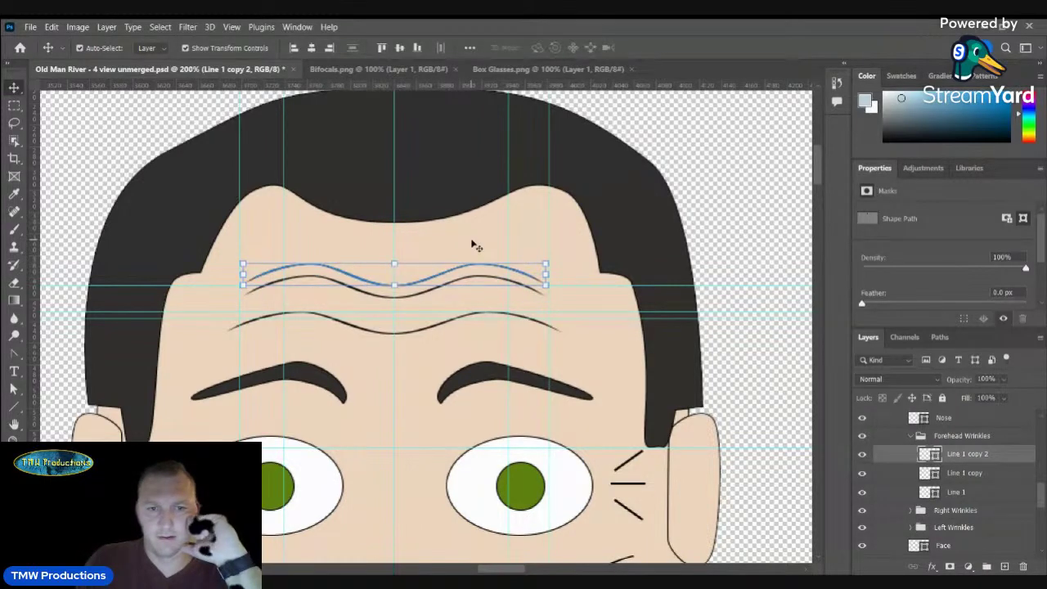
key("Up")
key("Up")
key("Up")
key("Up")
key("Up")
key("Up")
key("Up")
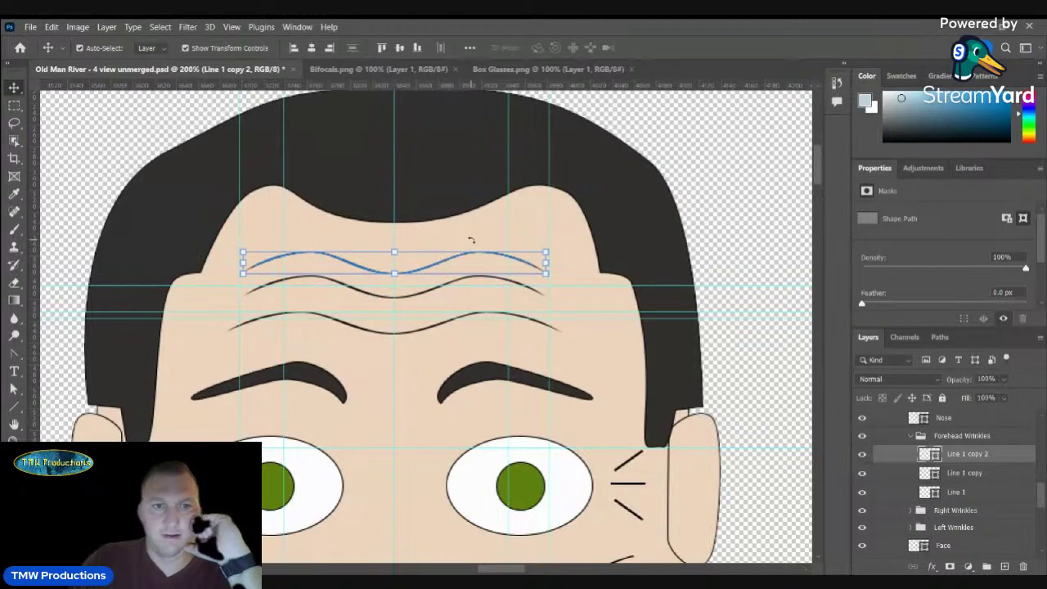
- Scale the Line 1 copy 2 wrinkle to 90% width and shift it slightly higher on the forehead
left_click(546, 256)
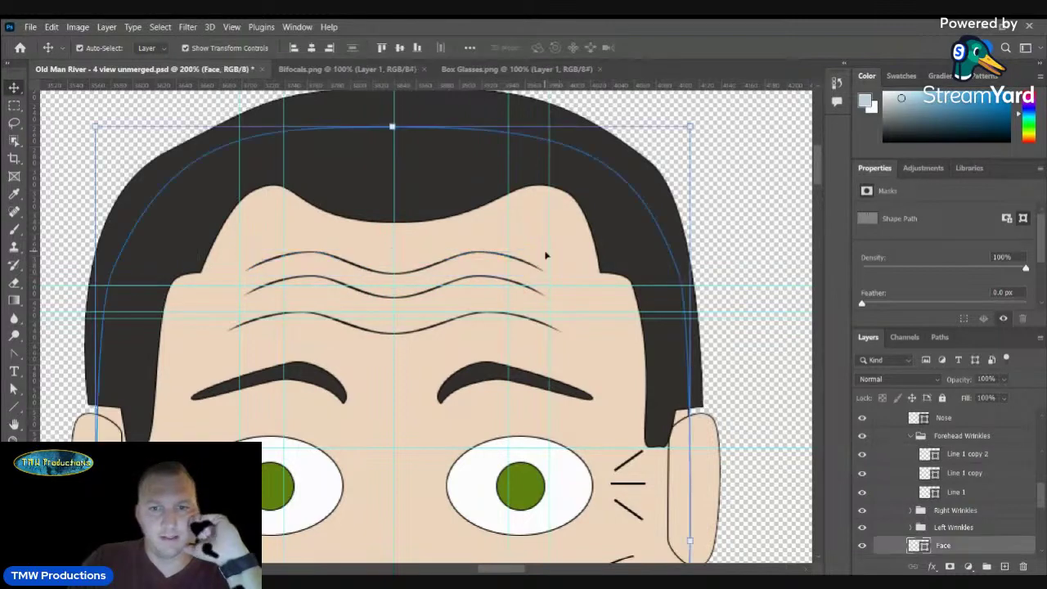
left_click(970, 454)
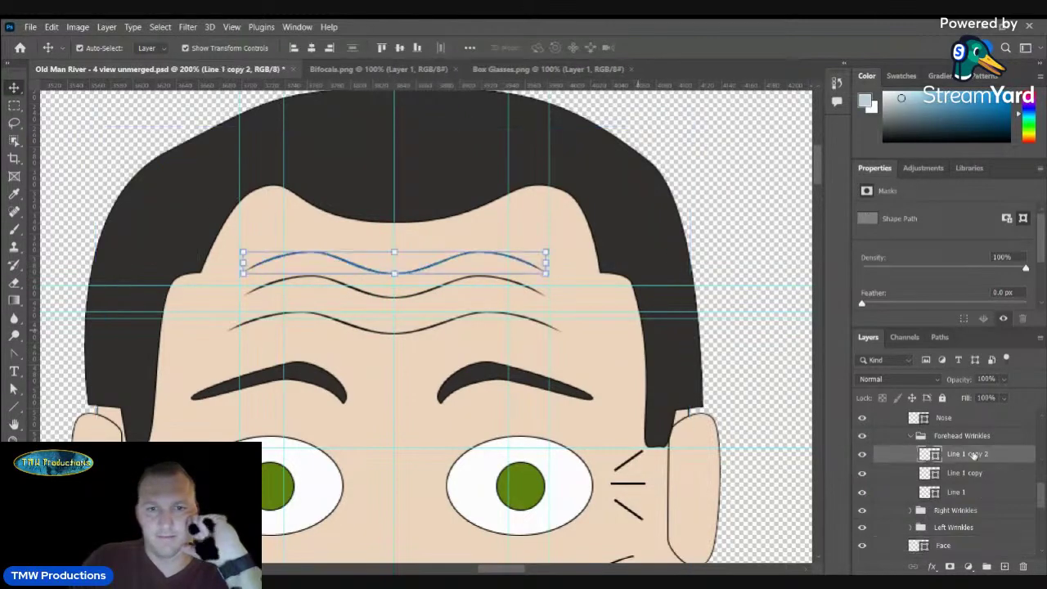
left_click(545, 255)
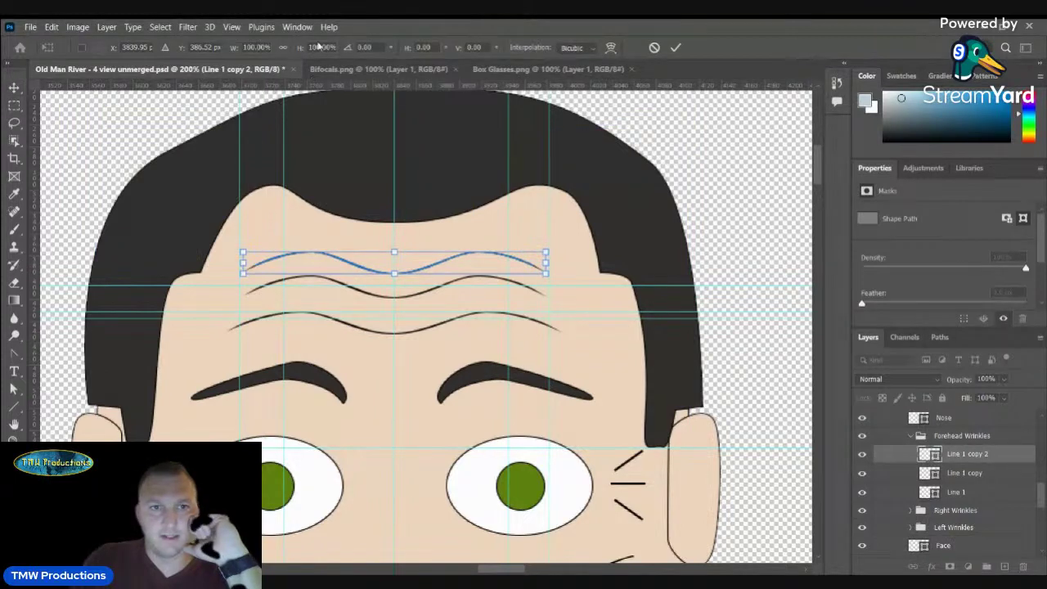
left_click(250, 47)
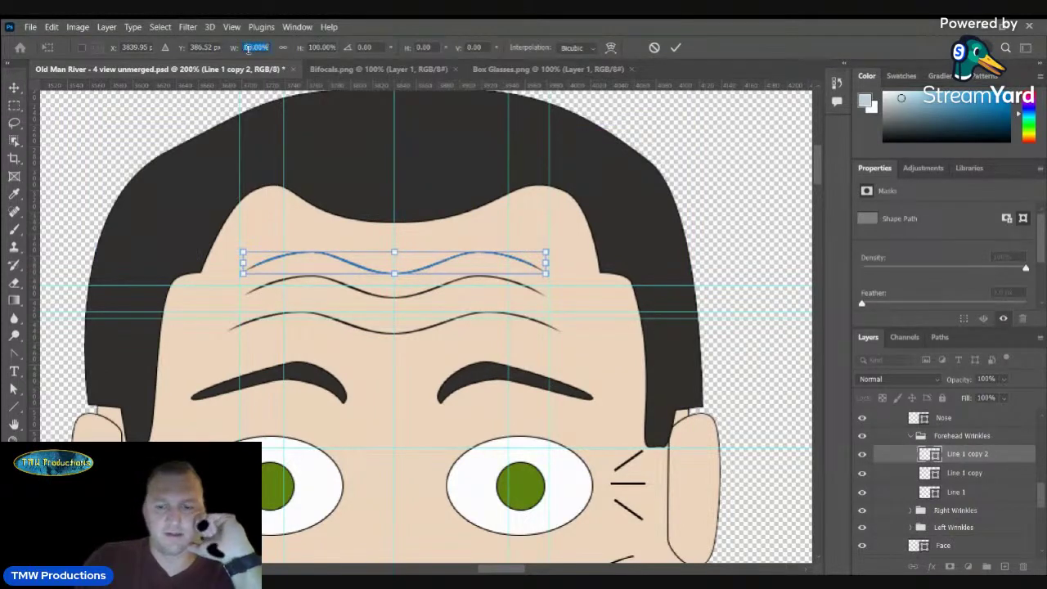
type("90")
key("Return")
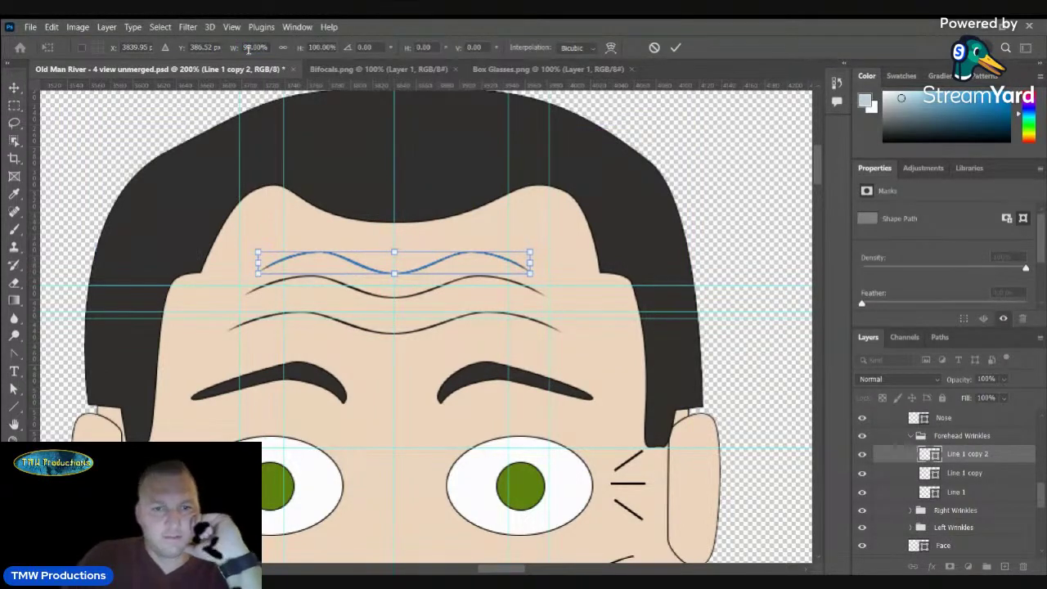
key("shift+Up")
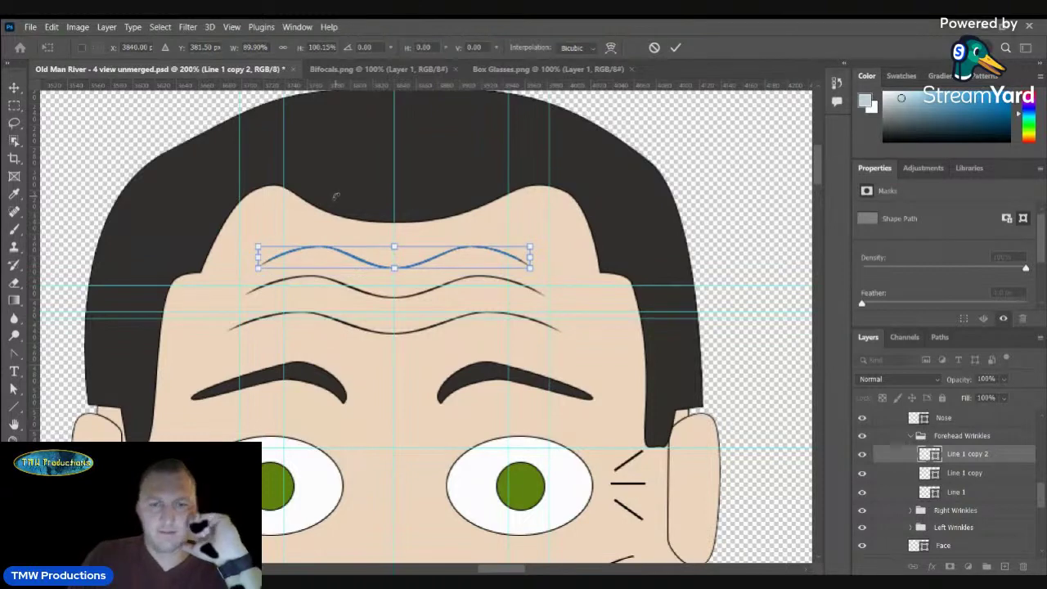
key("Return")
- Select the curved Right Wrinkle line on the character's cheek
key("z")
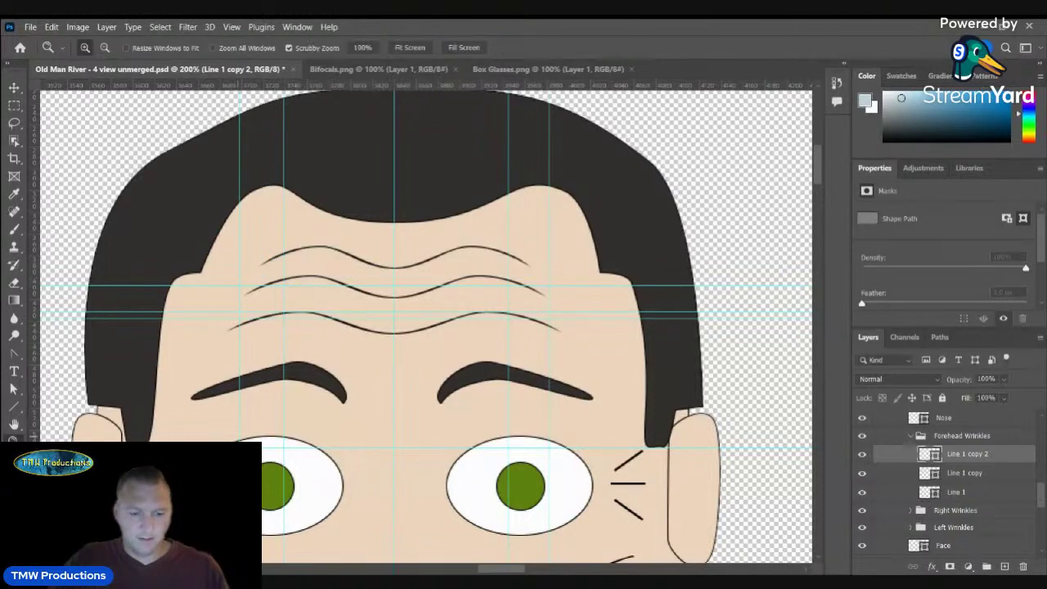
left_click(387, 432, "alt")
left_click(386, 432, "alt")
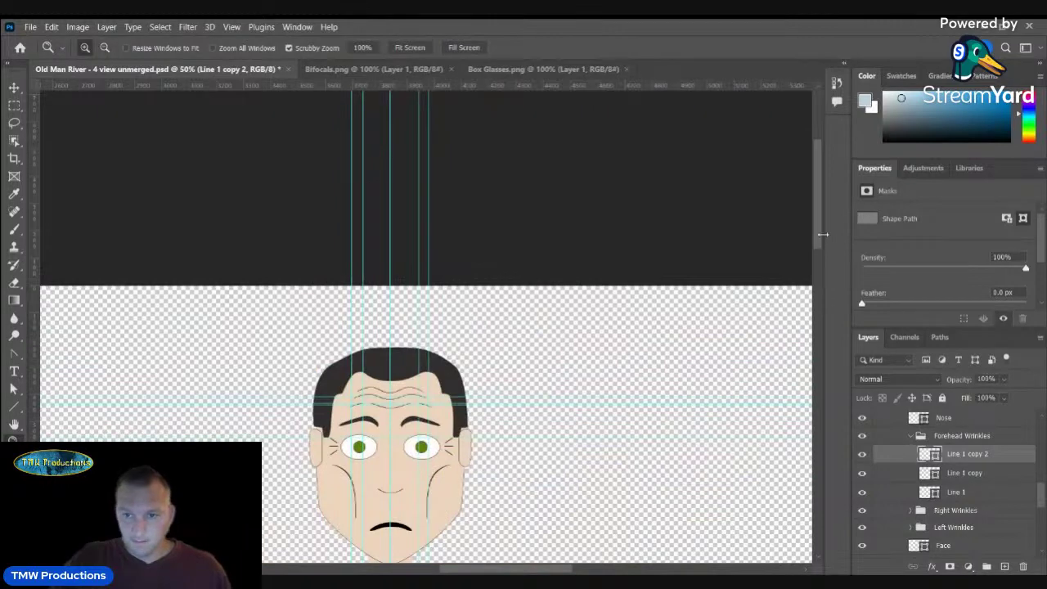
left_click_drag(821, 225, 821, 290)
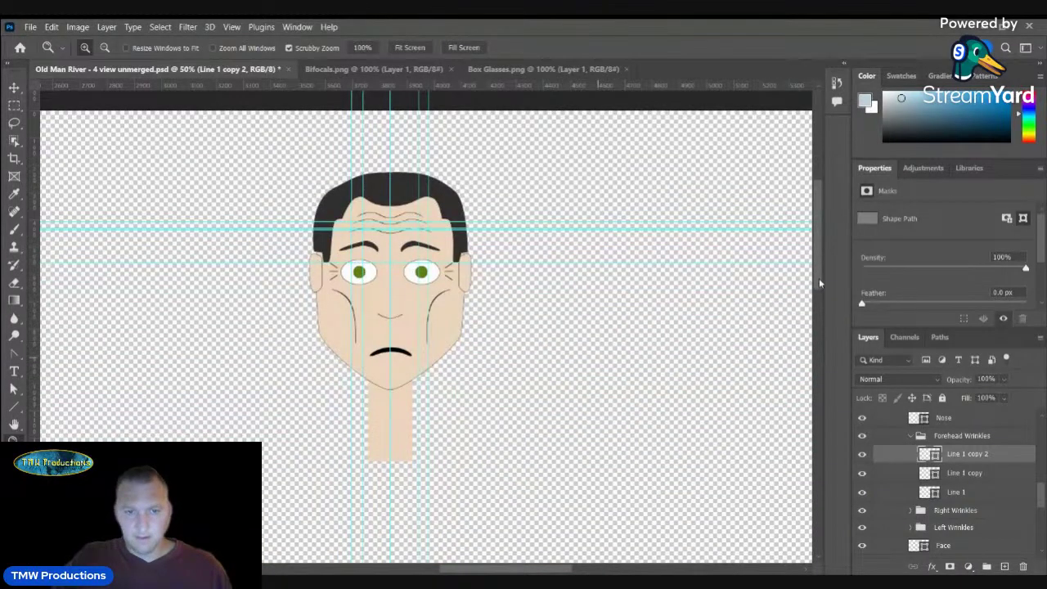
left_click(398, 321)
left_click(398, 321)
left_click(399, 321)
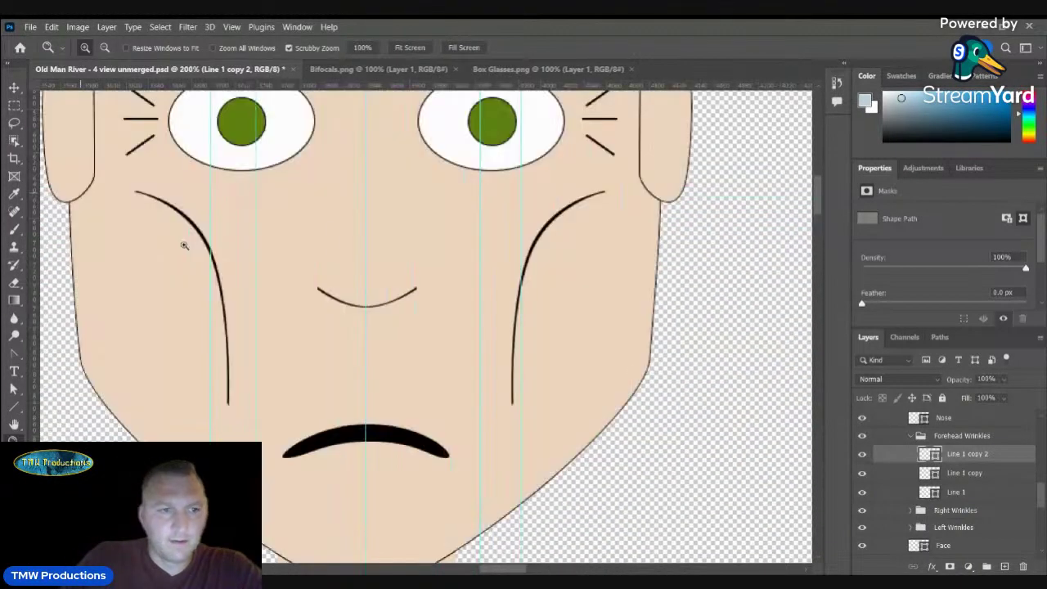
key("v")
left_click(184, 217)
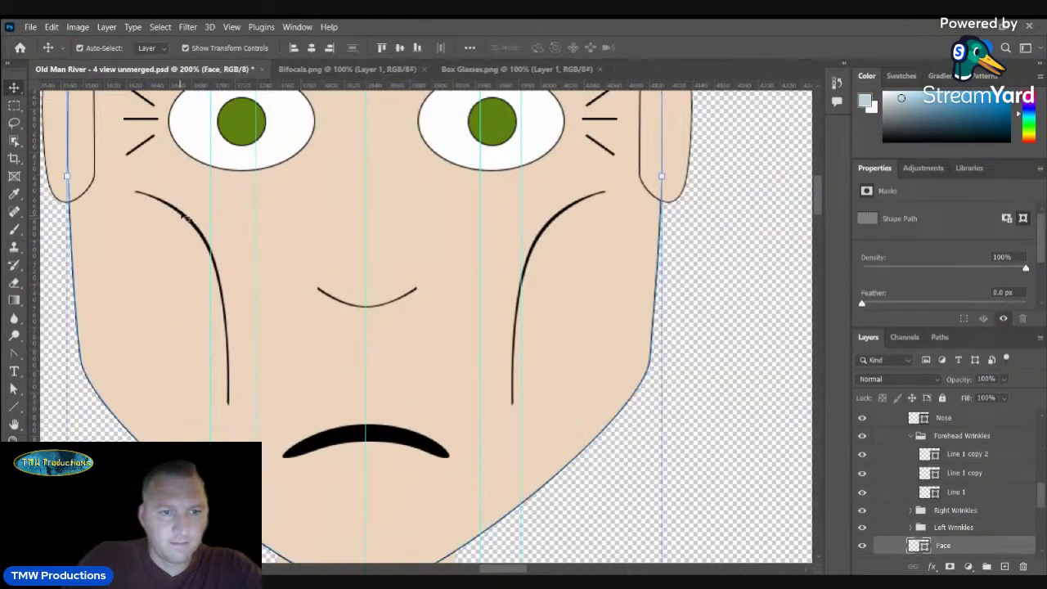
left_click(181, 217)
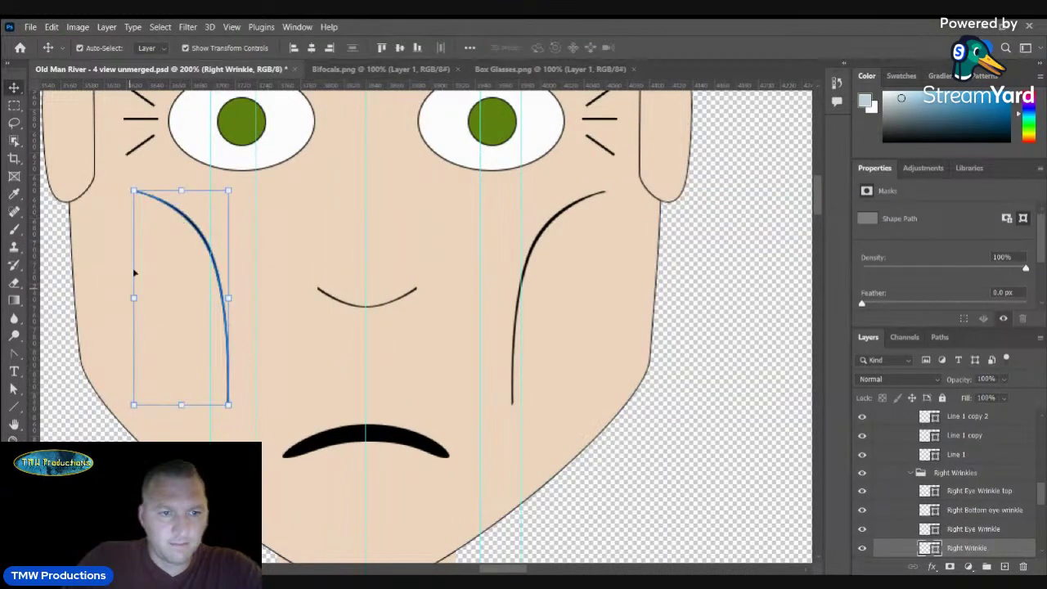
- Try to narrow the Right Wrinkle line to about 76% width and shift it toward the nose
left_click_drag(133, 298, 156, 299)
key("Right")
key("Right")
key("Right")
key("Right")
key("Right")
key("Right")
key("Right")
key("Right")
key("Right")
key("Right")
key("Right")
key("Right")
key("Right")
key("Right")
key("Right")
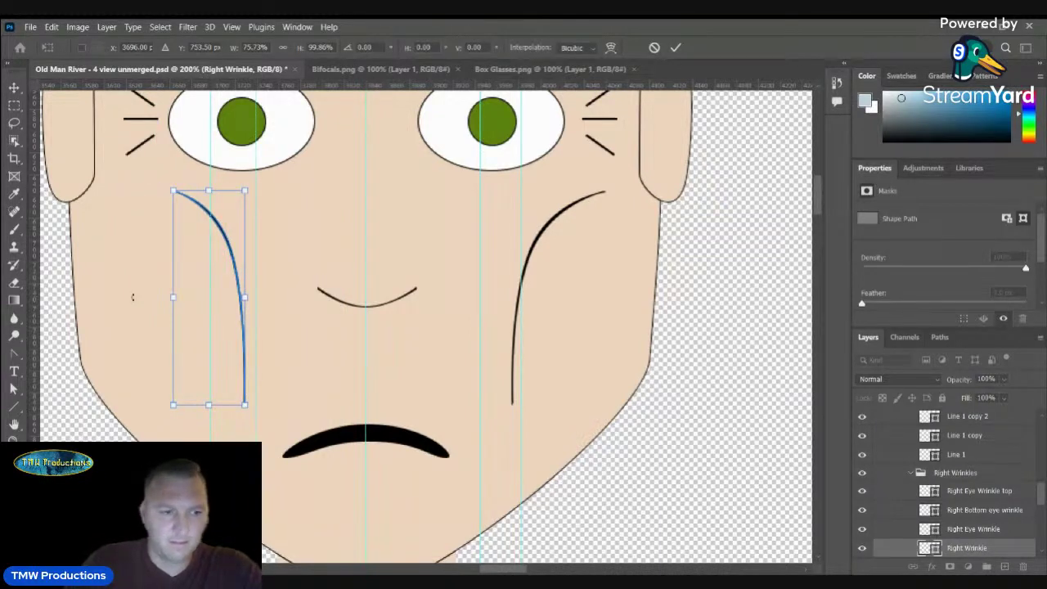
- Check the narrowed Right Wrinkle line against the whole face and undo its transformation
left_click(13, 439)
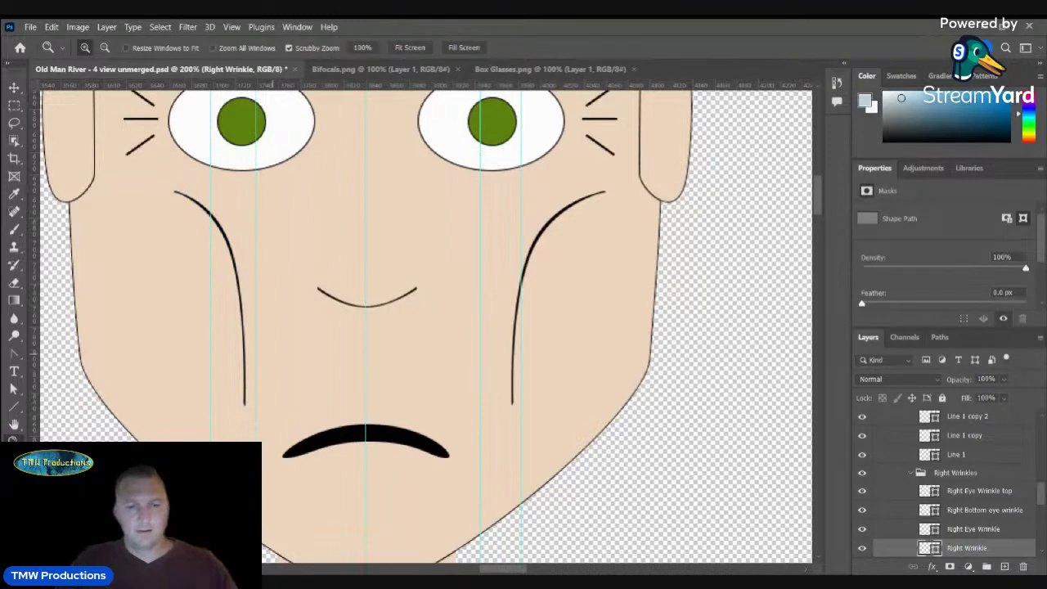
left_click(285, 347, "alt")
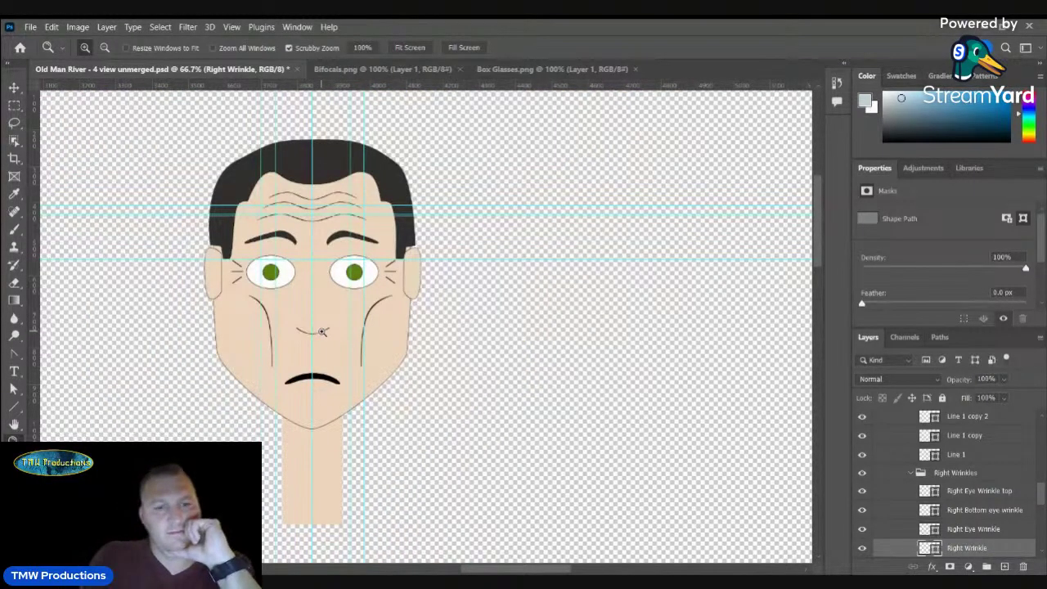
key("ctrl+z")
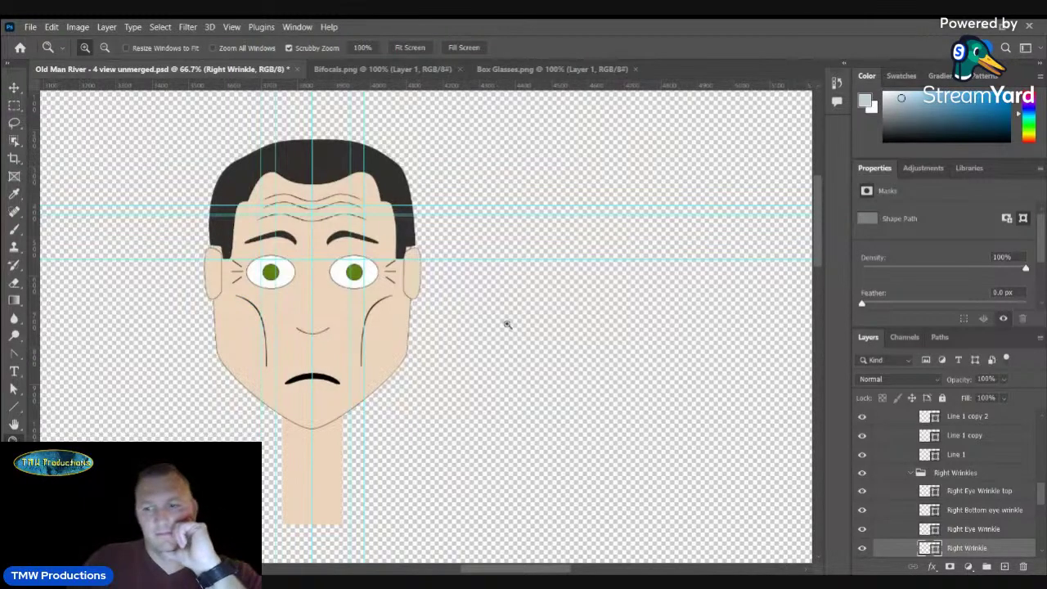
- Flip the Right Wrinkle line horizontally so it curves the opposite way
left_click(58, 26)
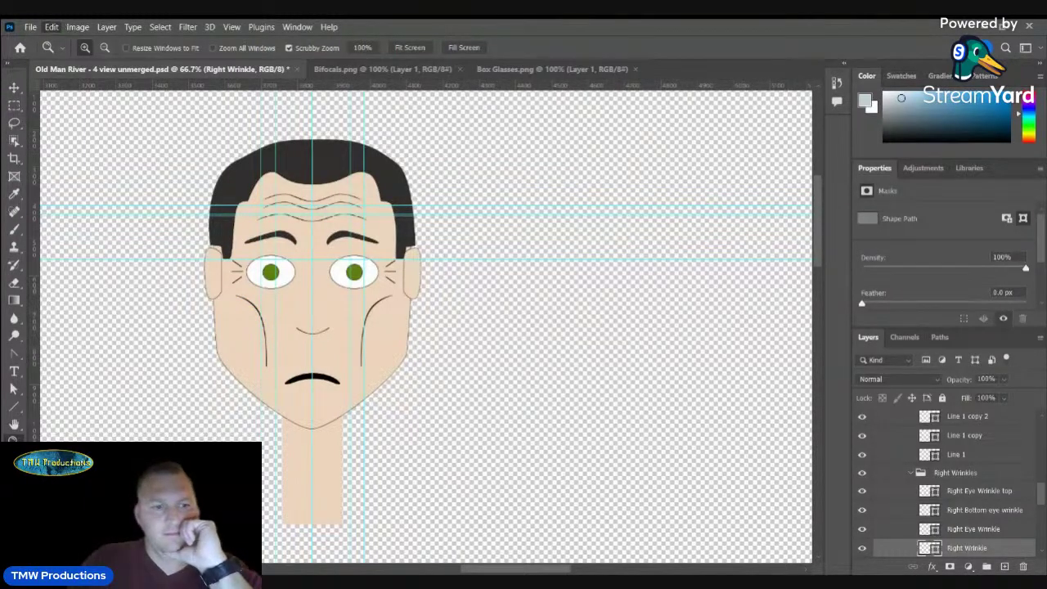
mouse_move(123, 321)
left_click(282, 557)
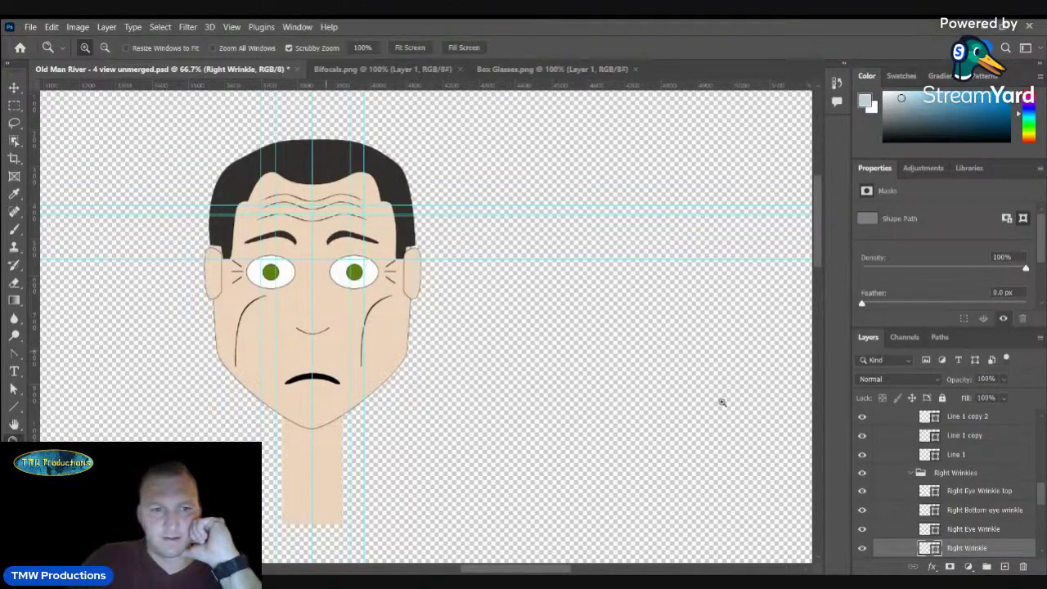
- Shift the flipped Right Wrinkle line horizontally toward the nose until its outer edge meets the vertical guide under the eye
left_click(241, 318)
key("v")
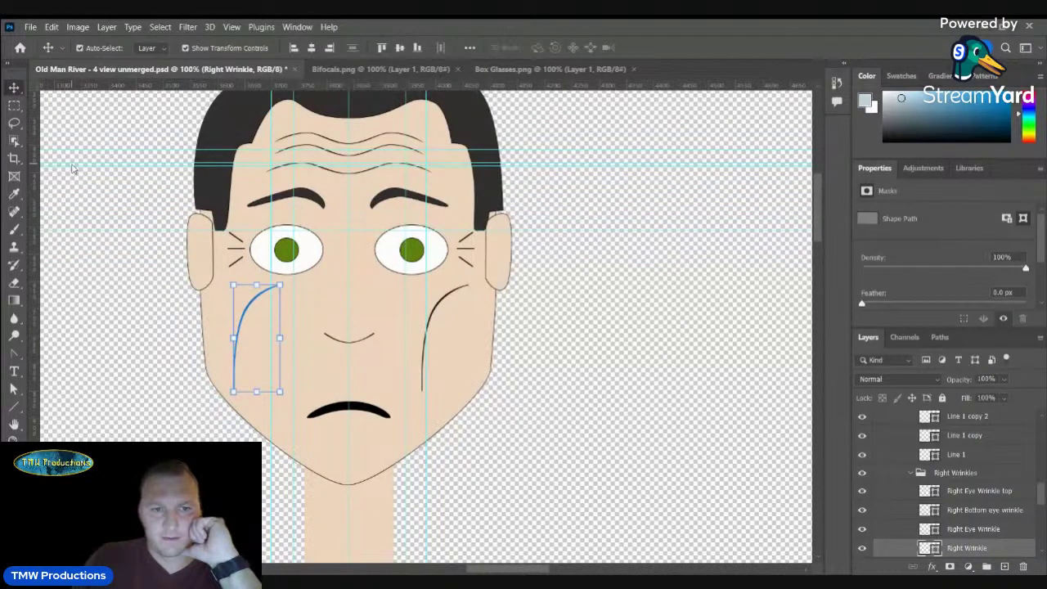
key("shift+Right")
key("shift+Right")
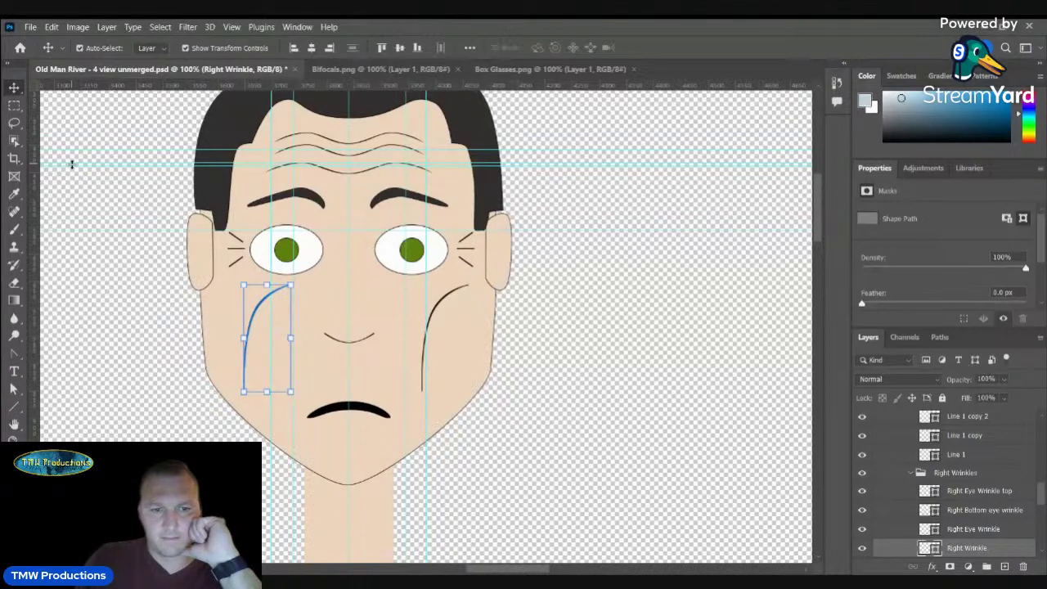
key("shift+Right")
key("shift+Right")
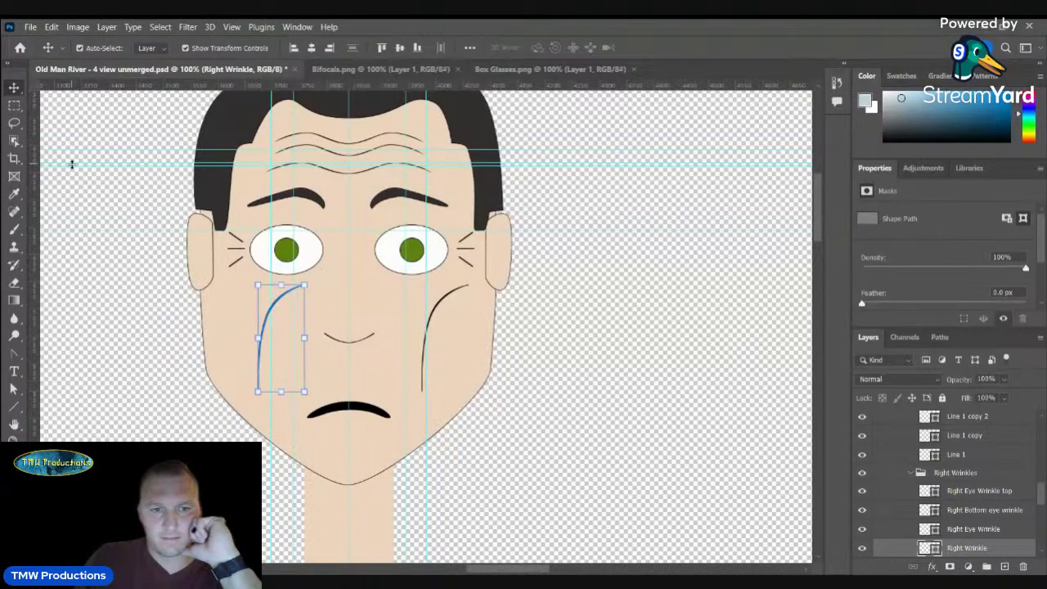
key("shift+Right")
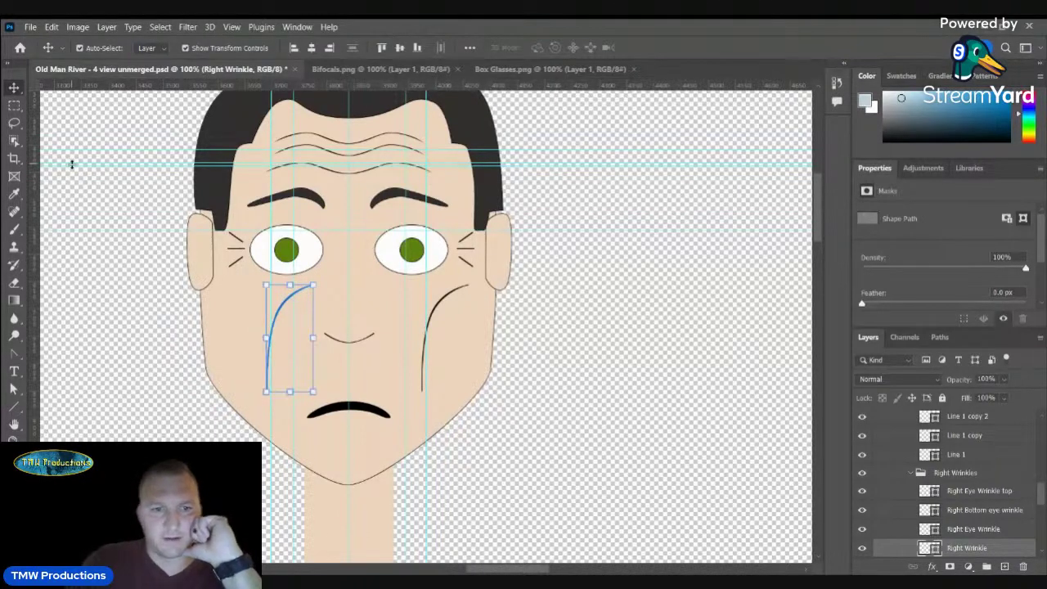
key("shift+Right")
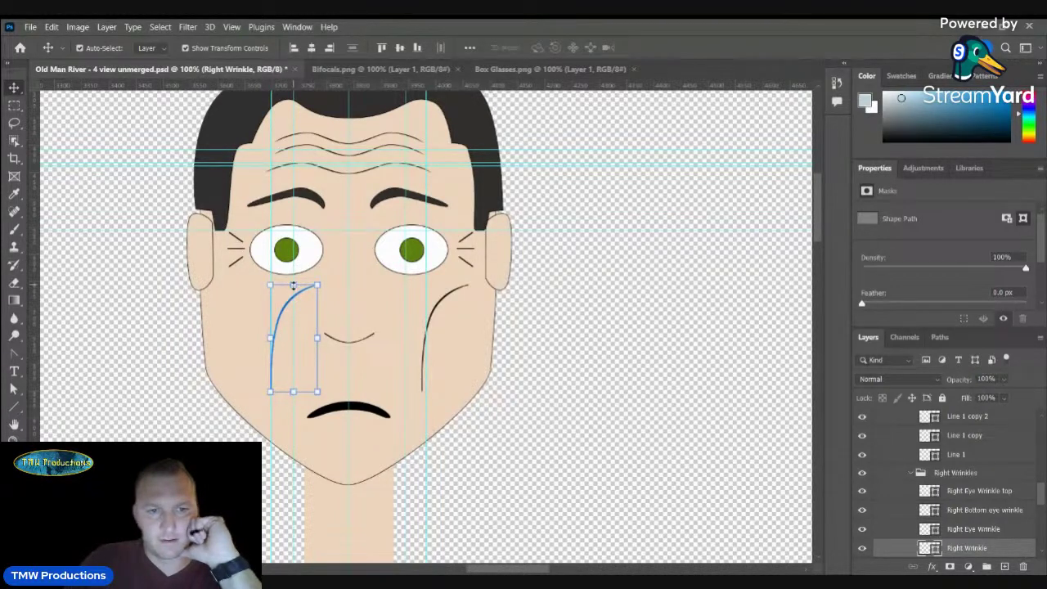
- Scale the Right Wrinkle line to about 78% width and 66.4% height, and nudge it slightly down toward the mouth
left_click_drag(293, 284, 292, 297)
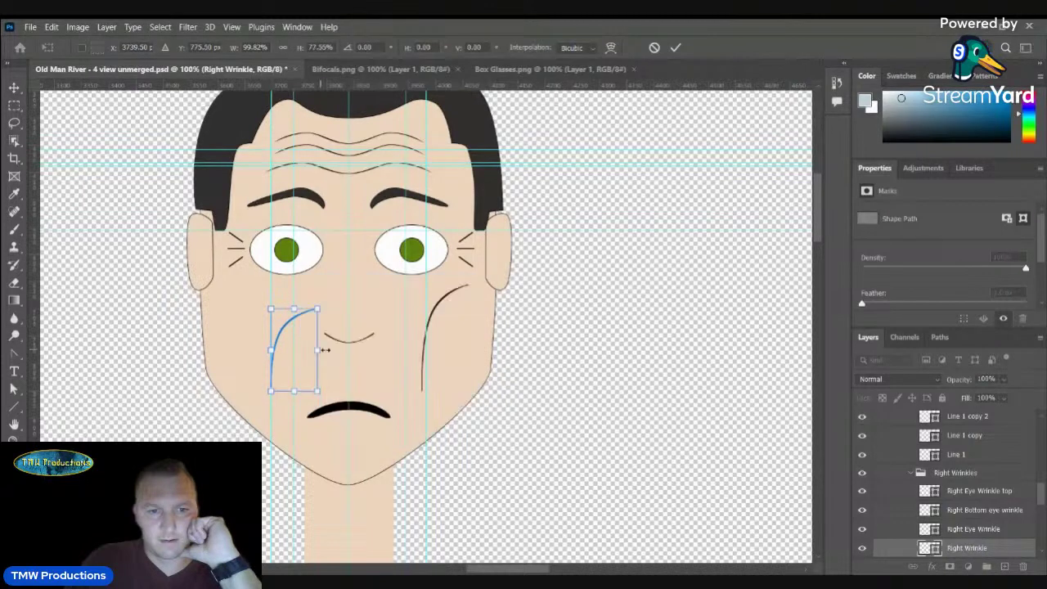
left_click_drag(325, 350, 316, 350)
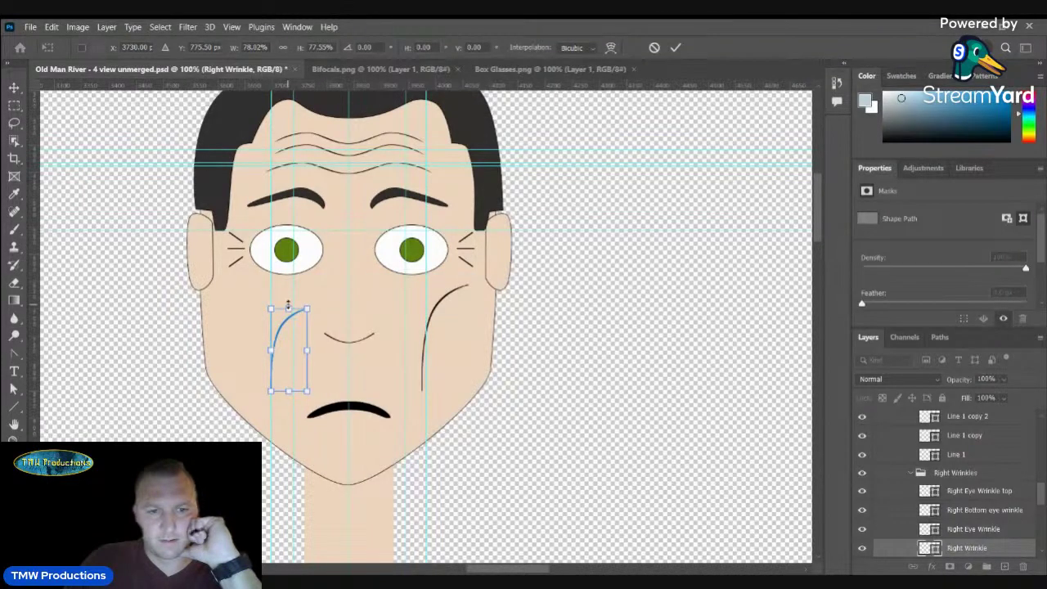
left_click_drag(288, 305, 288, 307)
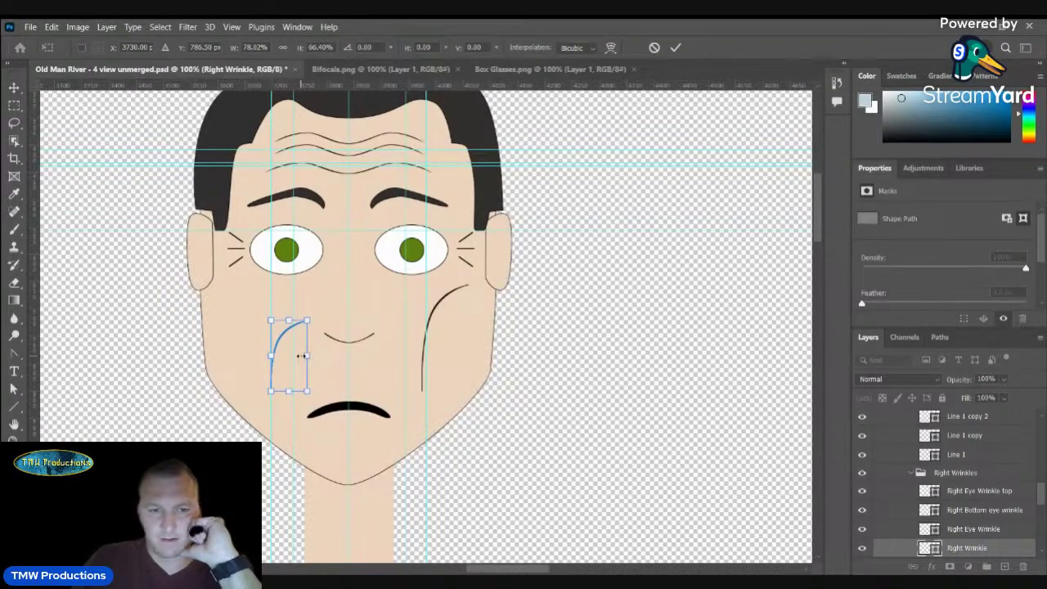
key("Down")
key("Down")
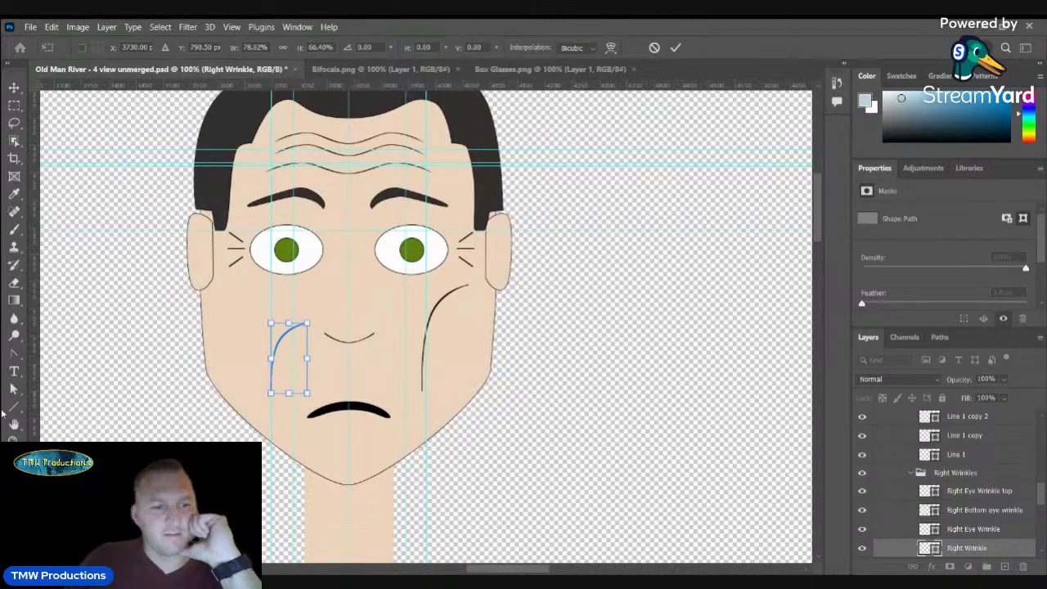
left_click(14, 439)
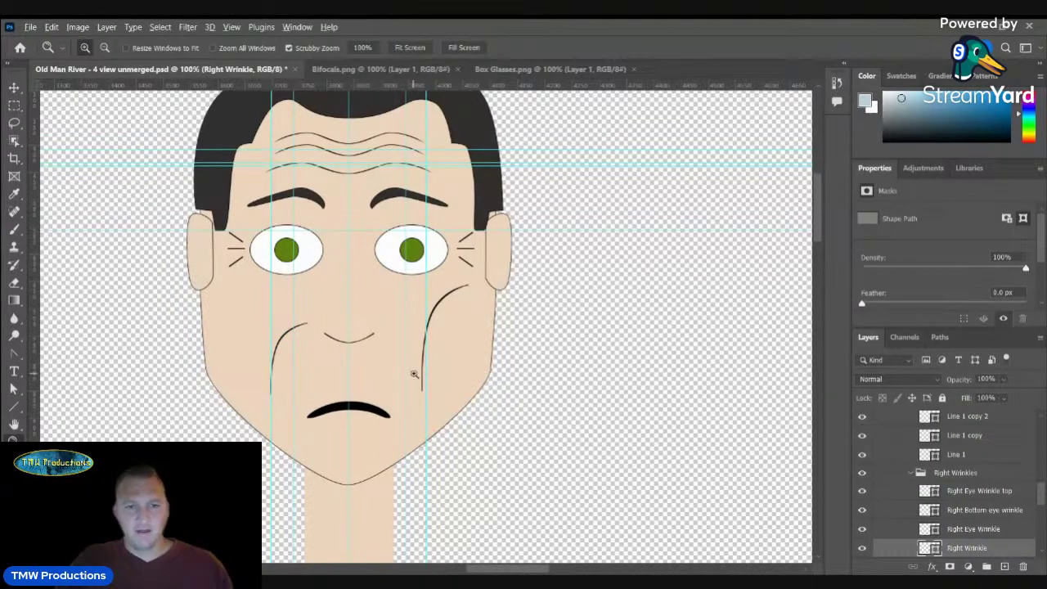
- Expand +Mouth Groups and make the Drinking, Smiling, Thinking, +Mouth and Neutral mouth shapes visible
left_click(414, 375, "alt")
left_click(414, 375, "alt")
scroll(1013, 509, "up", 5)
scroll(1007, 505, "down", 1)
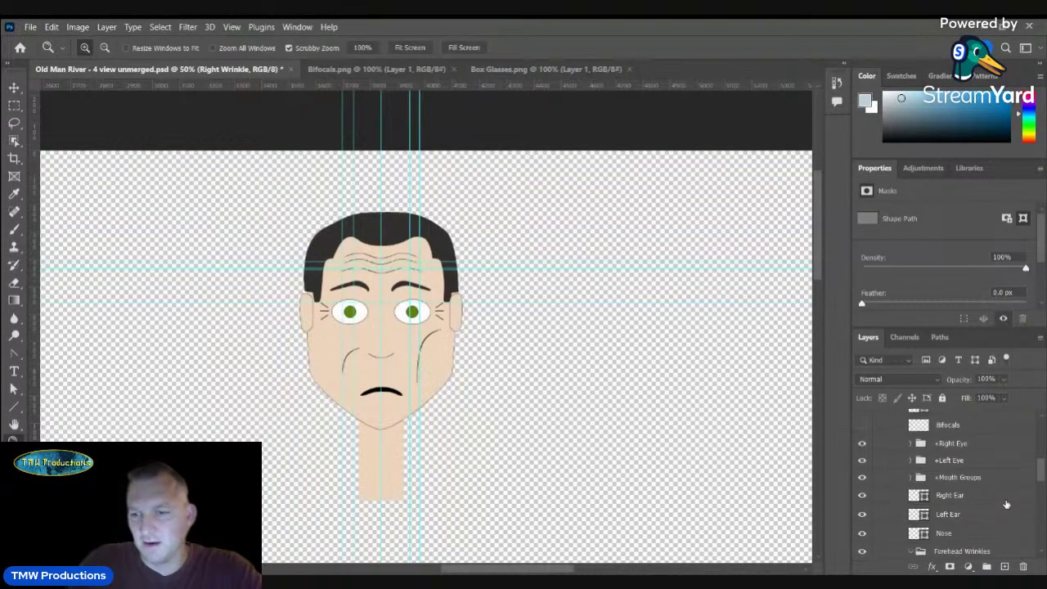
left_click(911, 479)
scroll(911, 481, "down", 1)
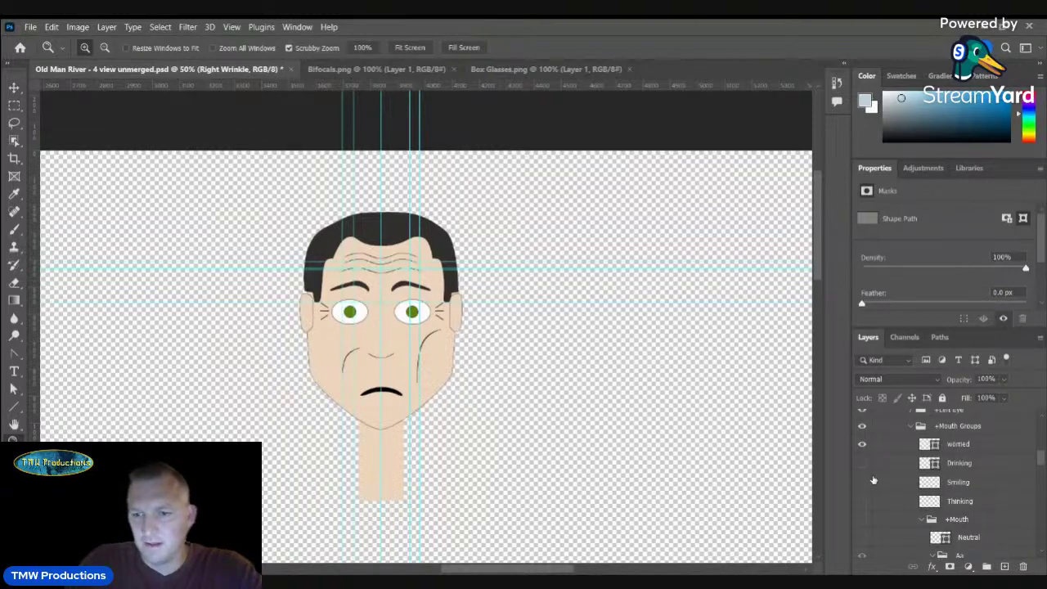
left_click(861, 466)
left_click(862, 474)
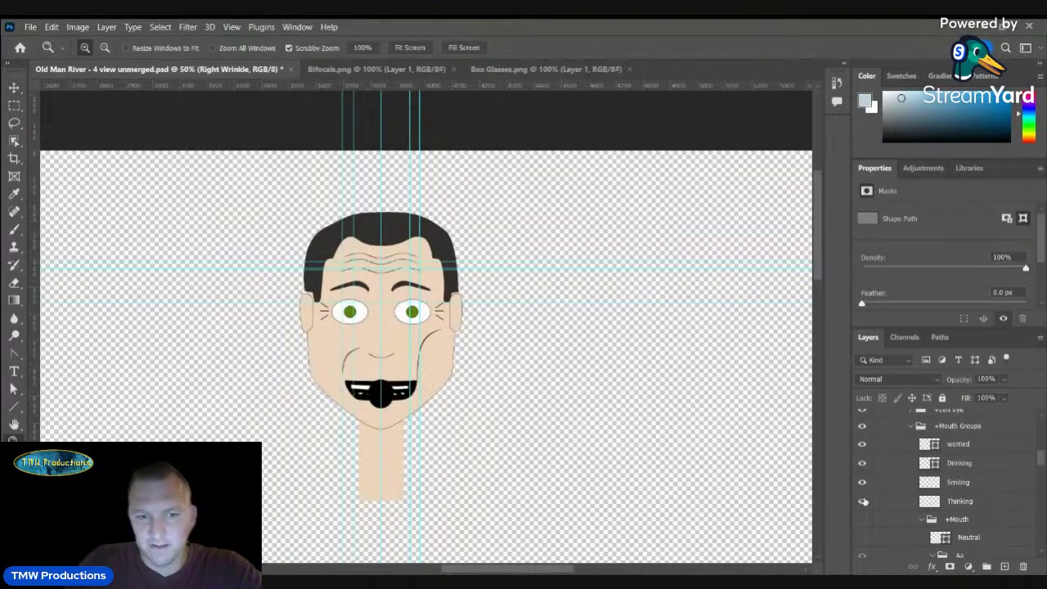
left_click(861, 500)
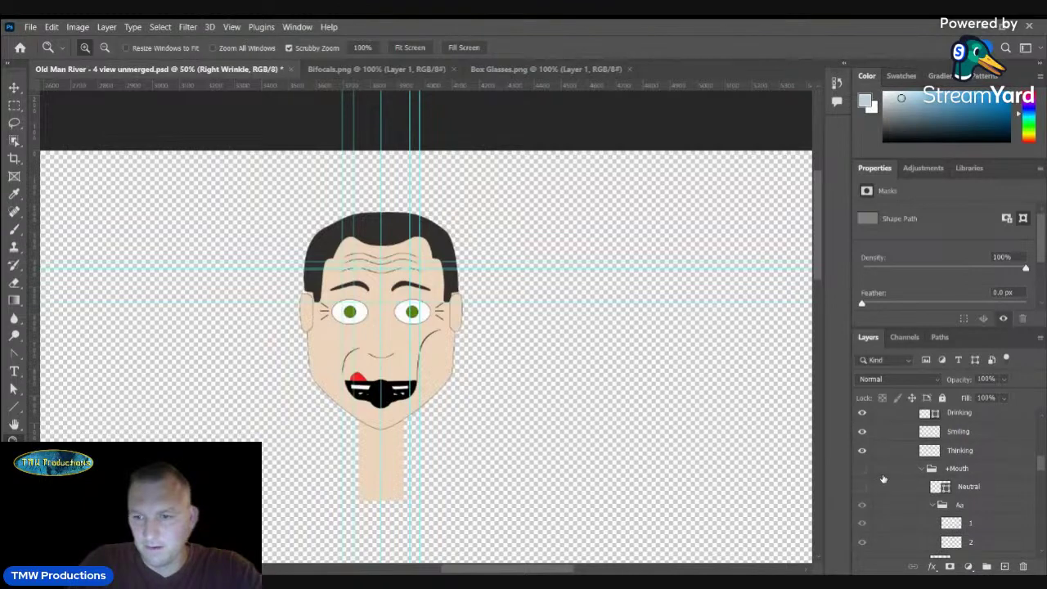
left_click(863, 469)
left_click(862, 488)
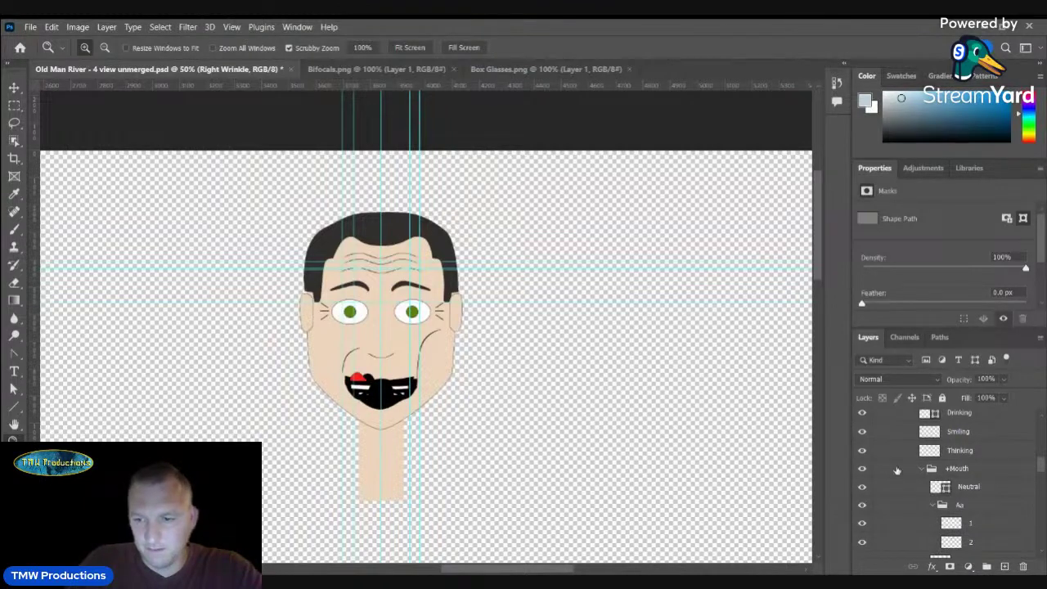
- Inspect the Right Wrinkle line beside the overlaid mouth shapes and clear all guides from the document
scroll(929, 475, "down", 5)
scroll(928, 479, "down", 10)
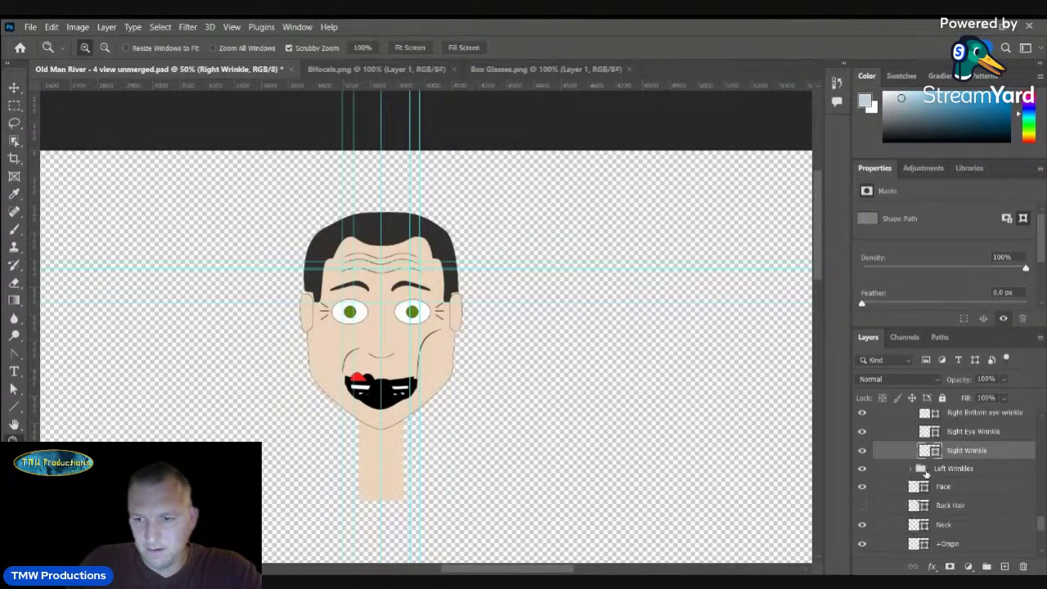
left_click(361, 374)
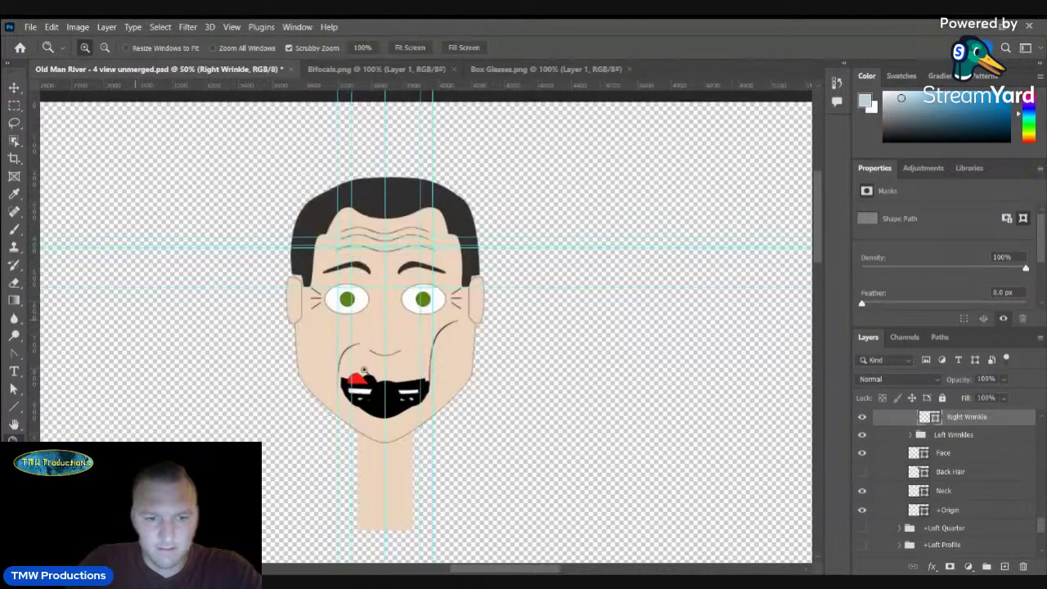
left_click(360, 374)
left_click(361, 374)
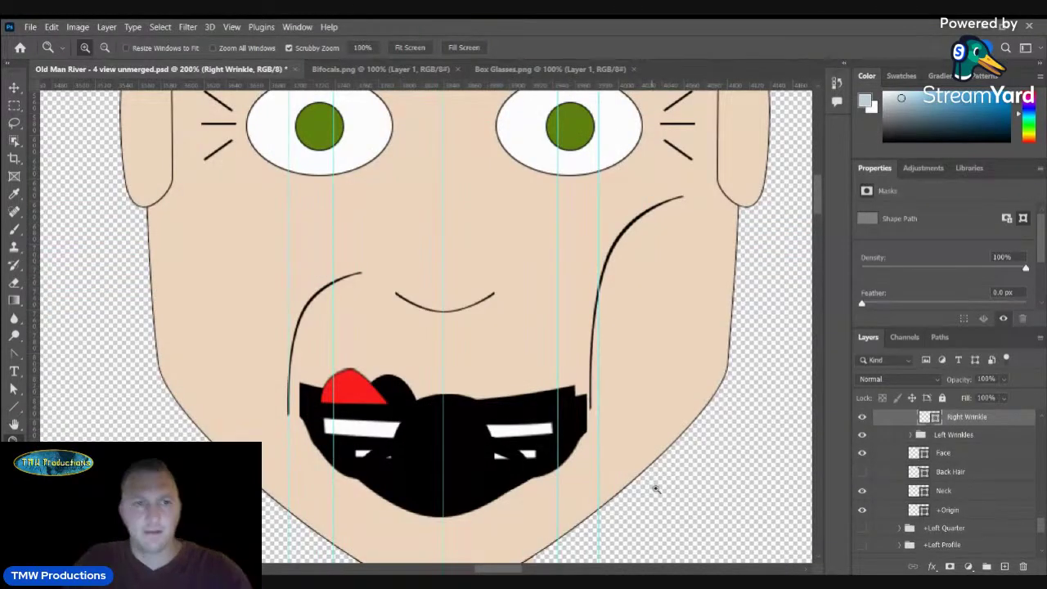
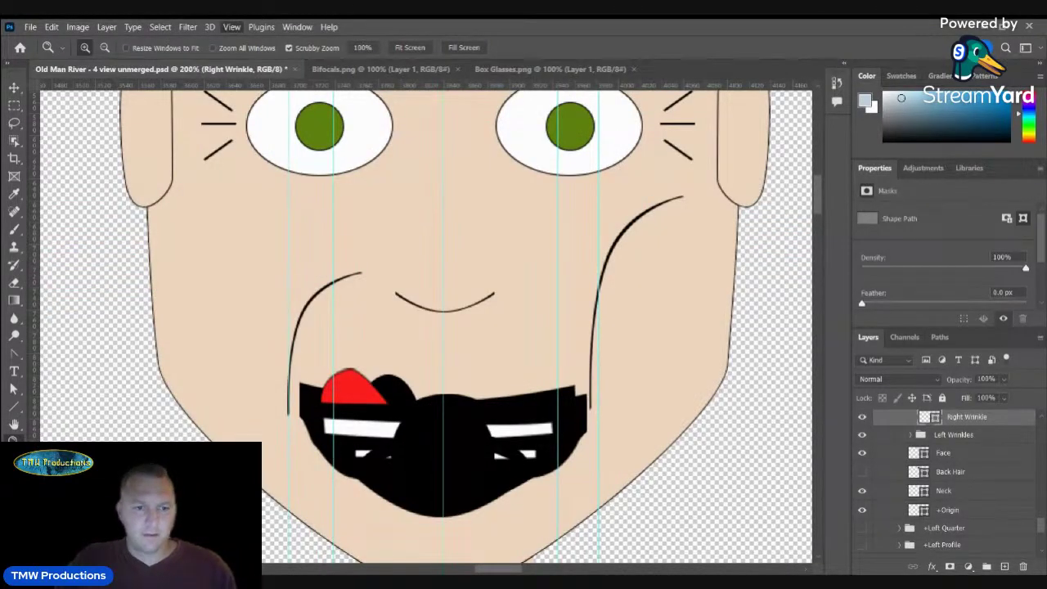
right_click(353, 358)
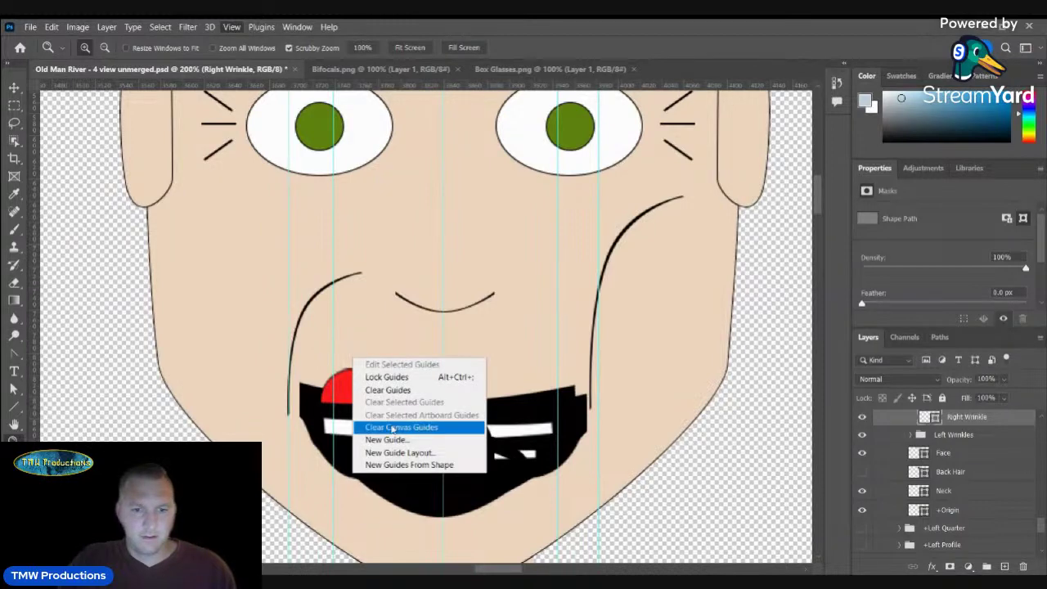
left_click(394, 390)
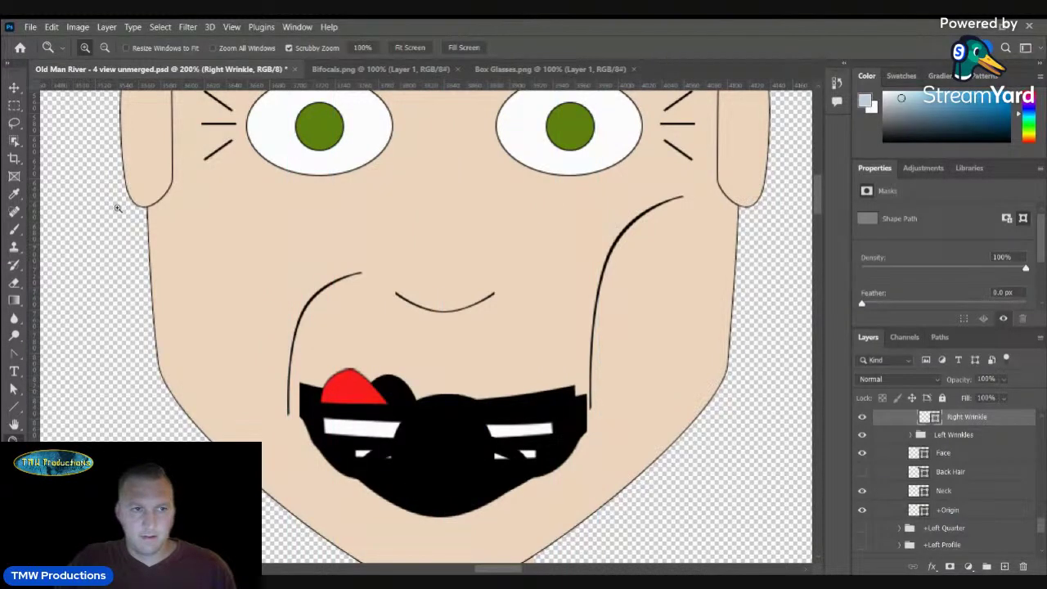
- Duplicate the Right Wrinkle layer as "Left Cheek Wrinkle" and flip the copy horizontally
key("v")
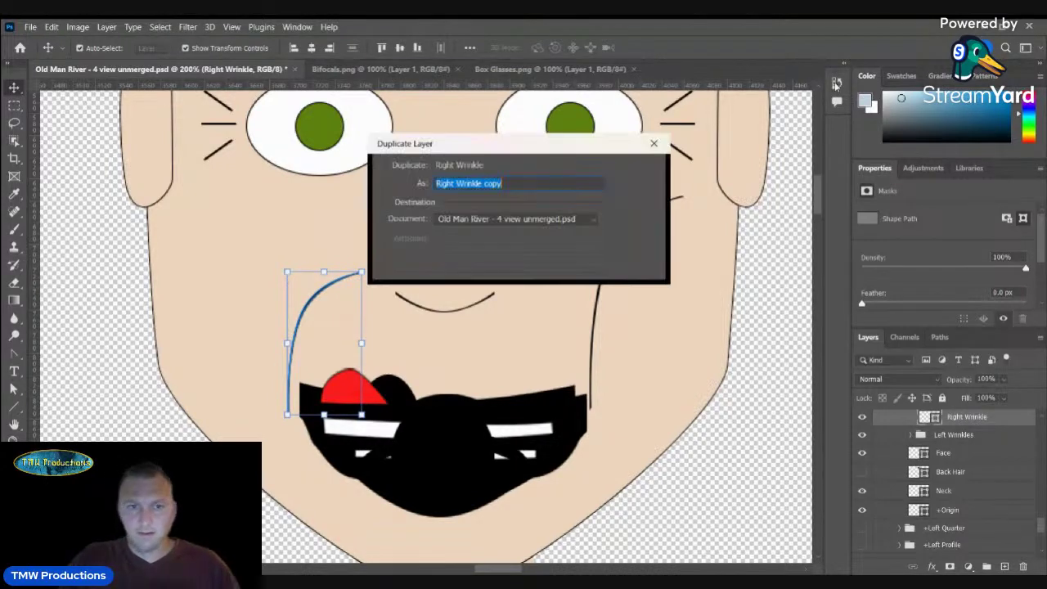
type("Left Ch")
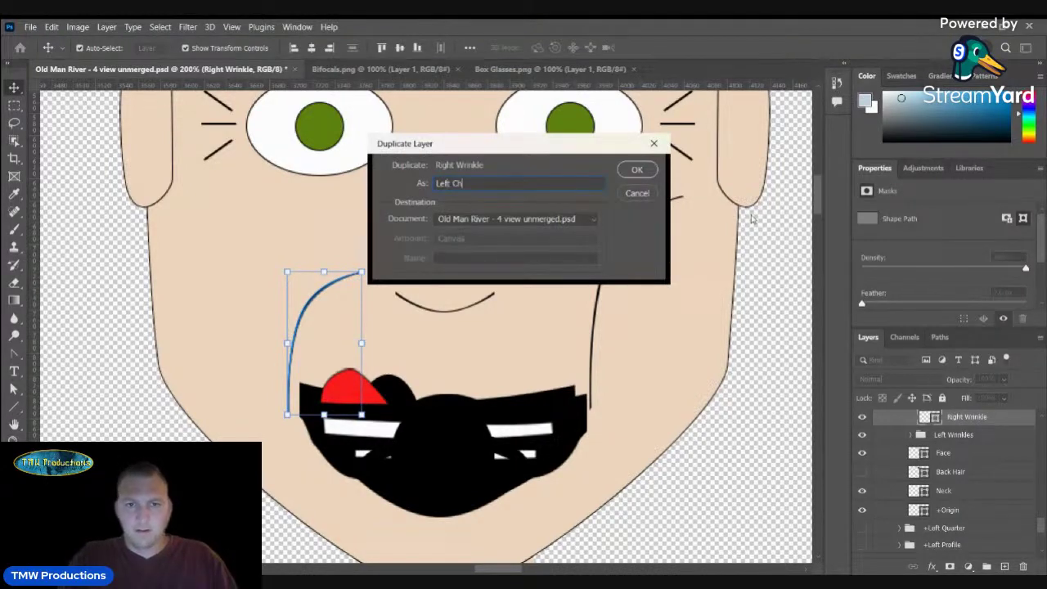
type("eek Wrink")
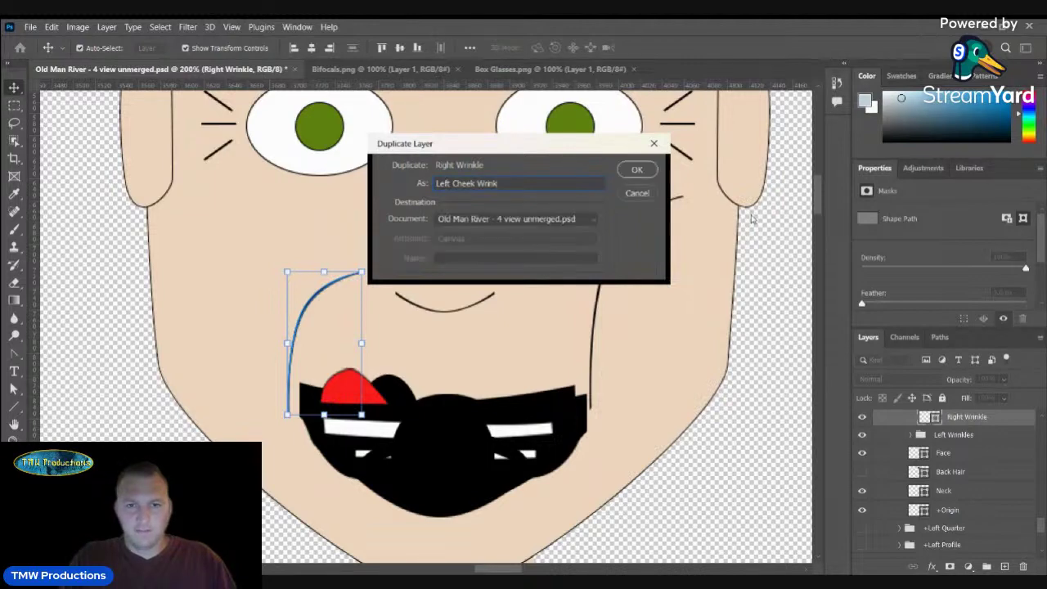
type("le")
key("Return")
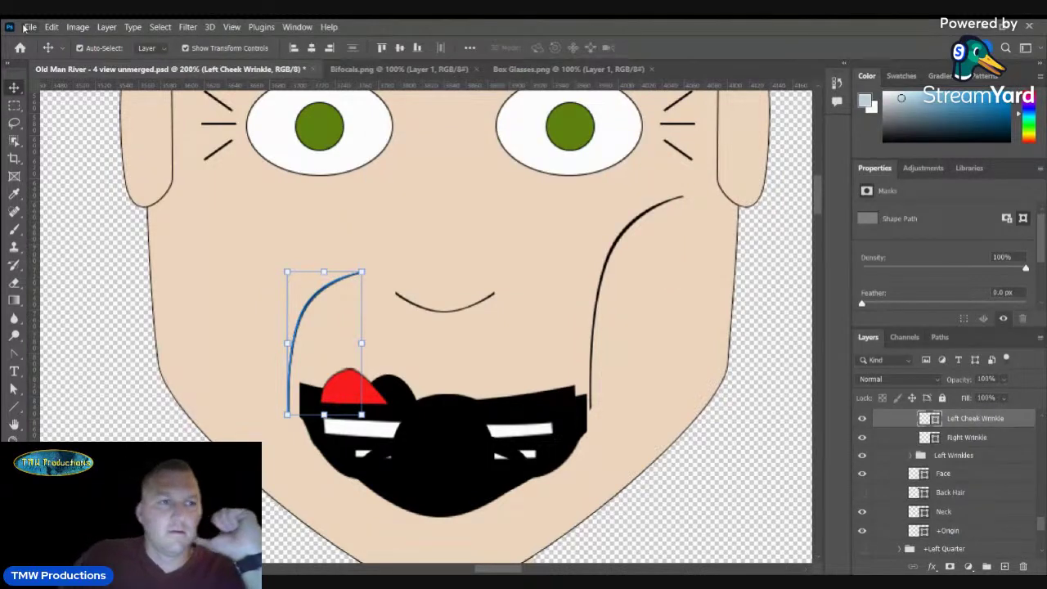
right_click(210, 311)
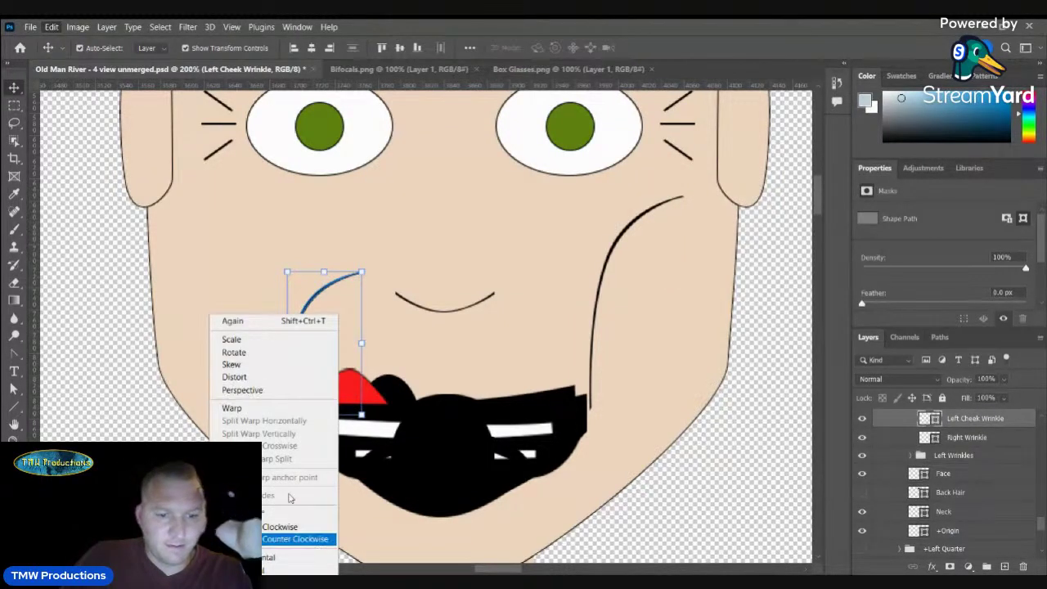
left_click(275, 557)
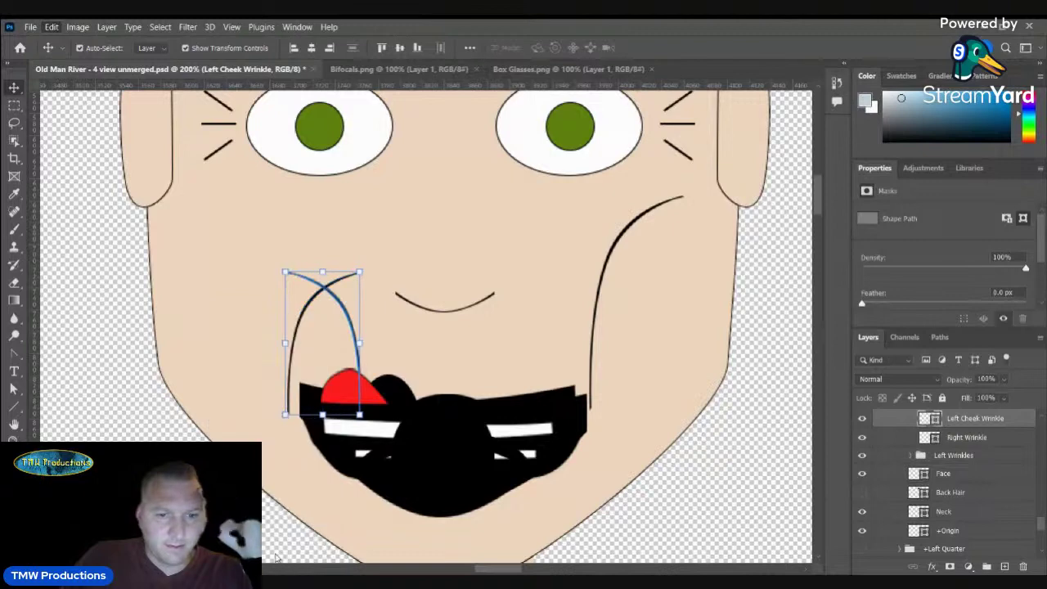
left_click(343, 309)
left_click_drag(343, 309, 424, 308)
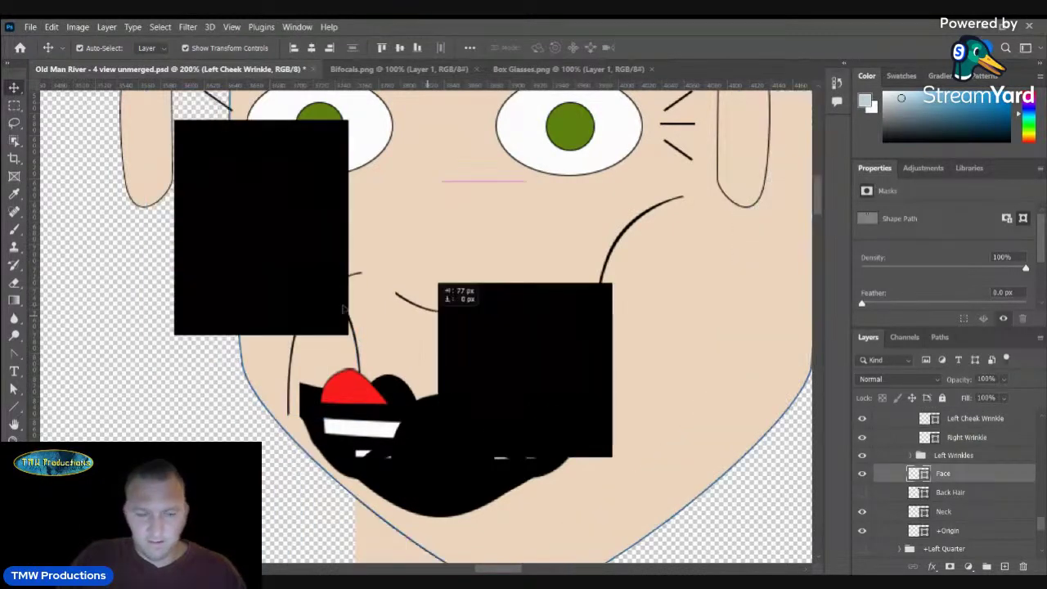
key("ctrl+z")
- Move Left Cheek Wrinkle to the opposite side of the mouth as a mirror image, and delete the old longer cheek line there
left_click(347, 314)
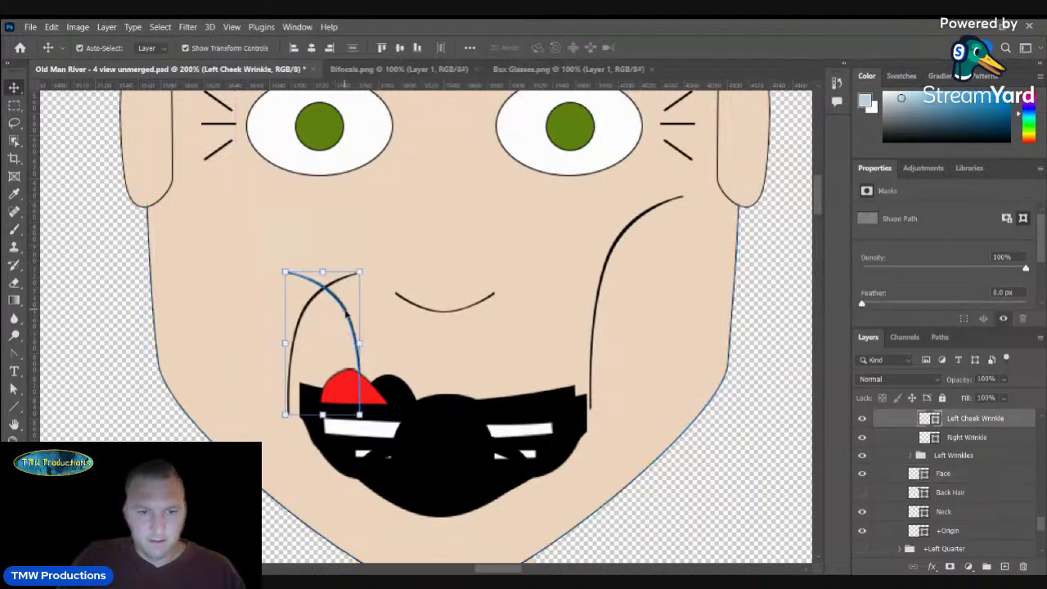
left_click_drag(346, 314, 553, 328)
left_click(612, 252)
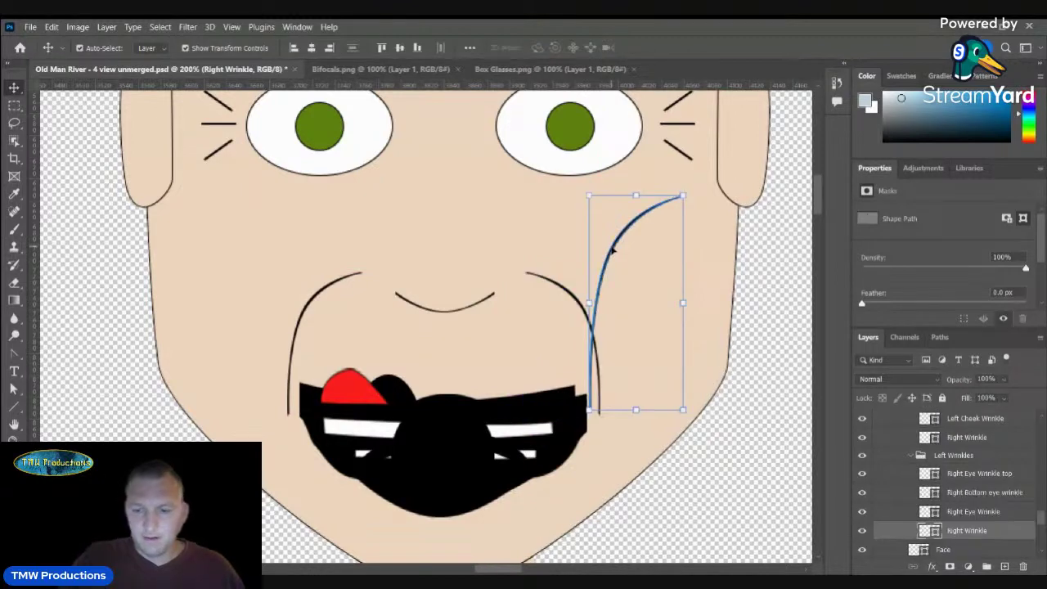
key("Delete")
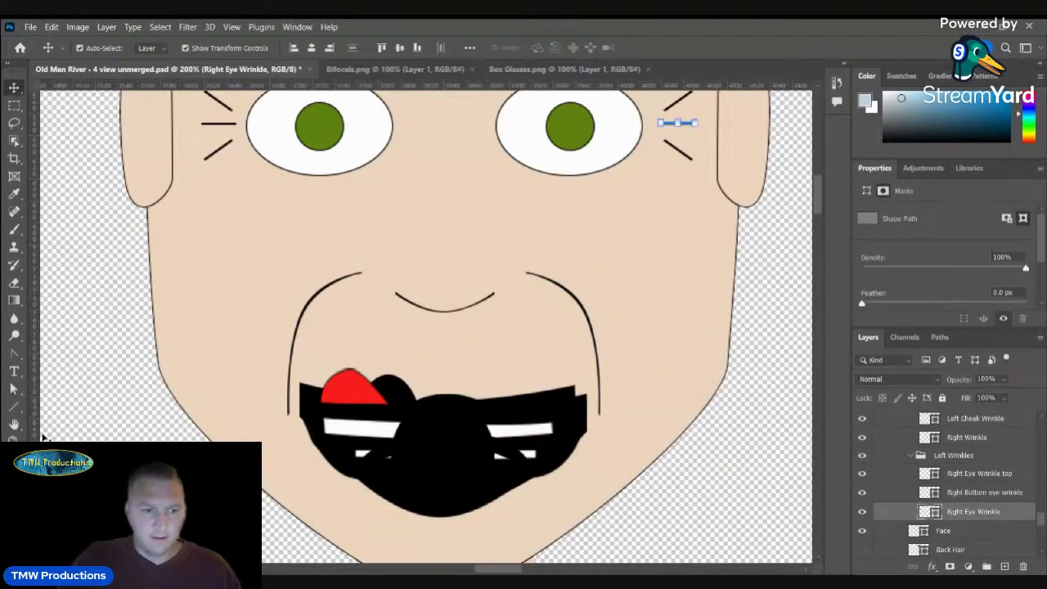
- Hide the worried, Drinking, Smiling, Thinking and +Mouth mouth shapes, and collapse the +Mouth group
key("z")
left_click(494, 318, "alt")
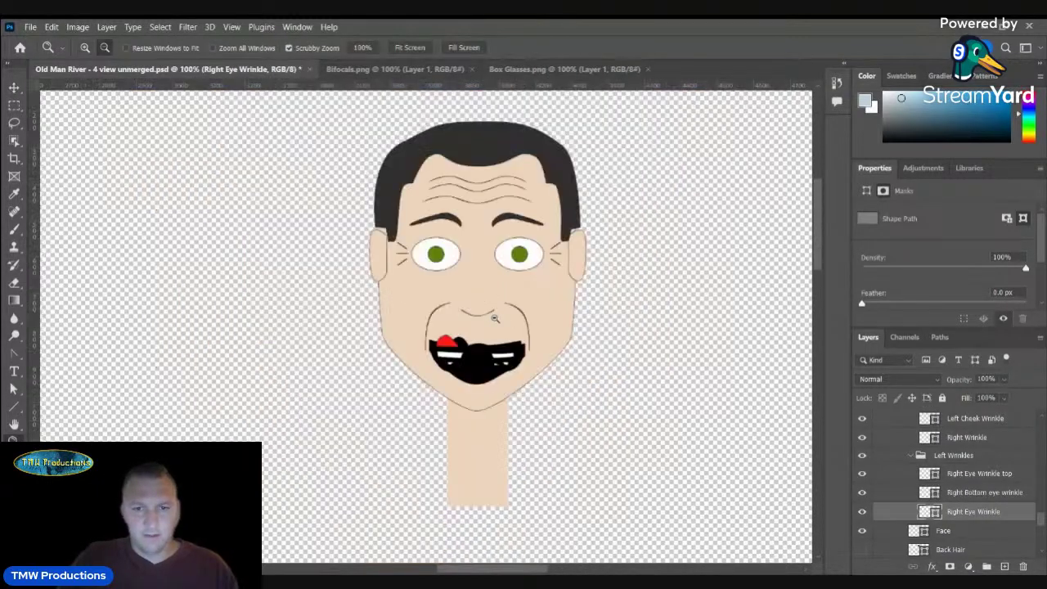
left_click(494, 318, "alt")
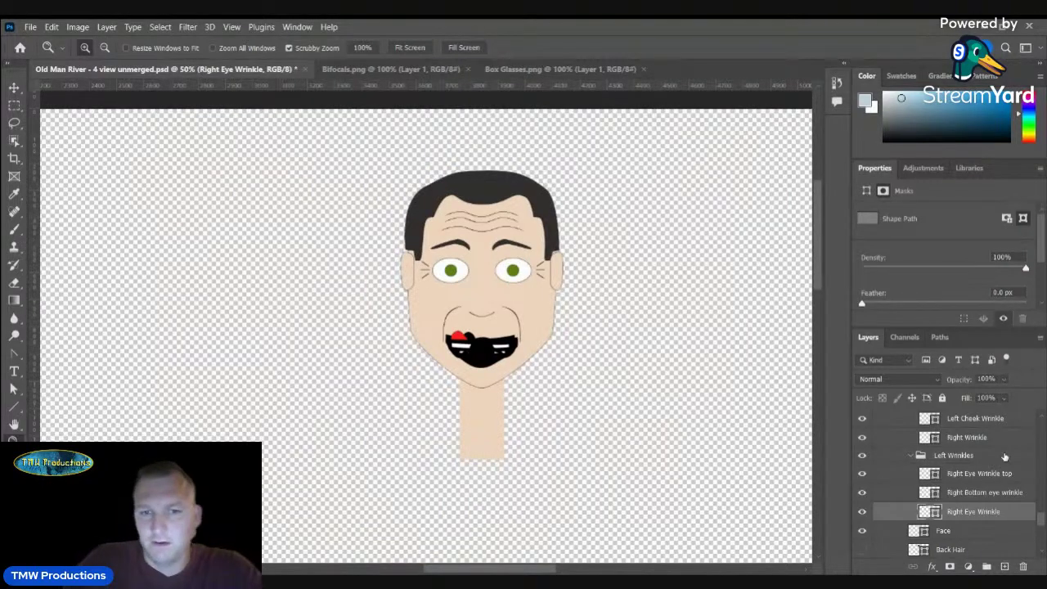
scroll(1005, 457, "up", 6)
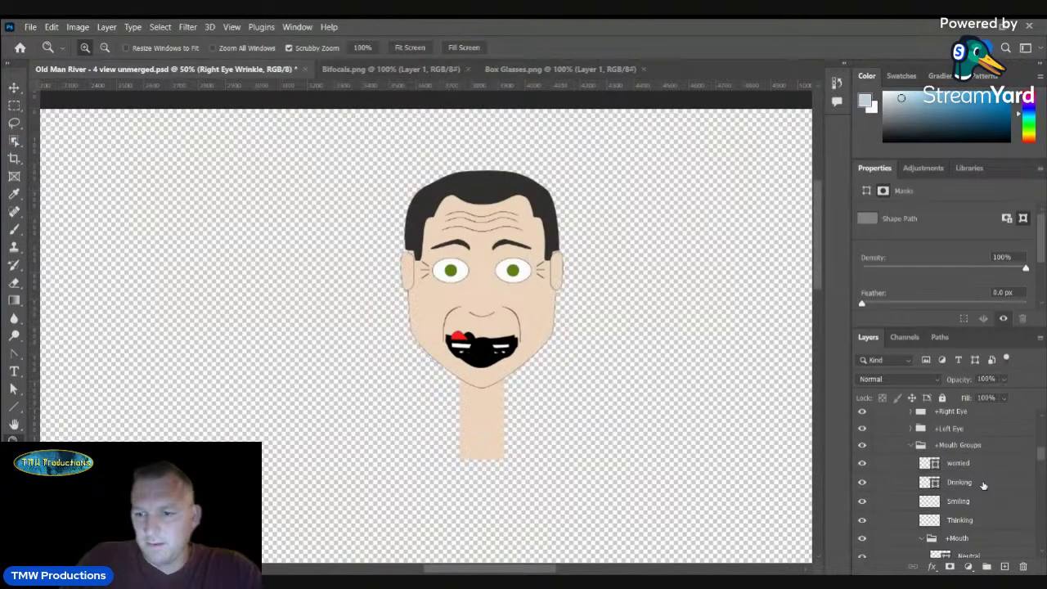
scroll(983, 485, "down", 2)
left_click(861, 509)
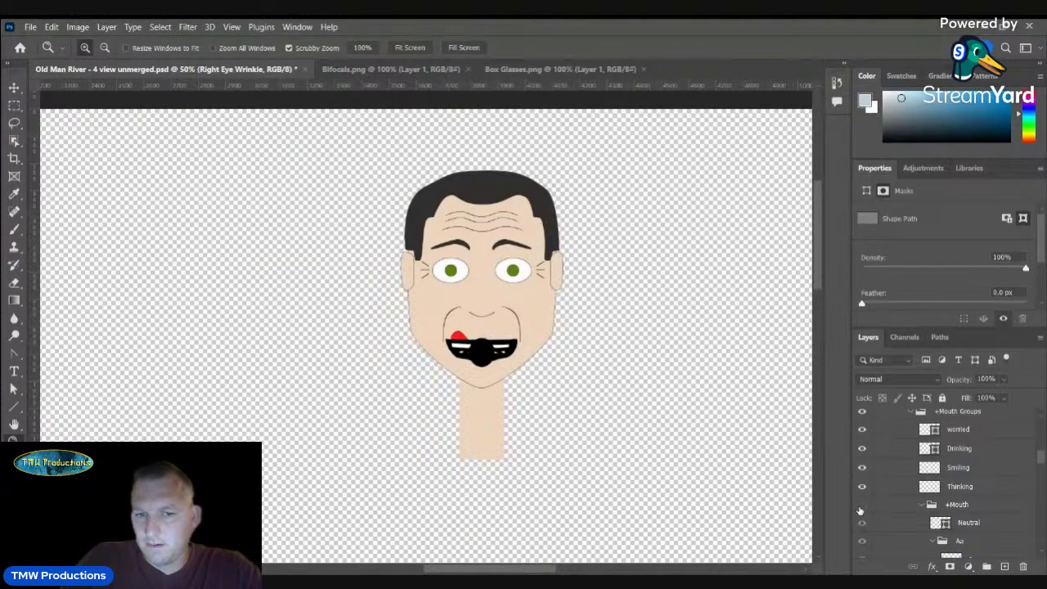
left_click(922, 506)
scroll(885, 511, "up", 2)
left_click(862, 502)
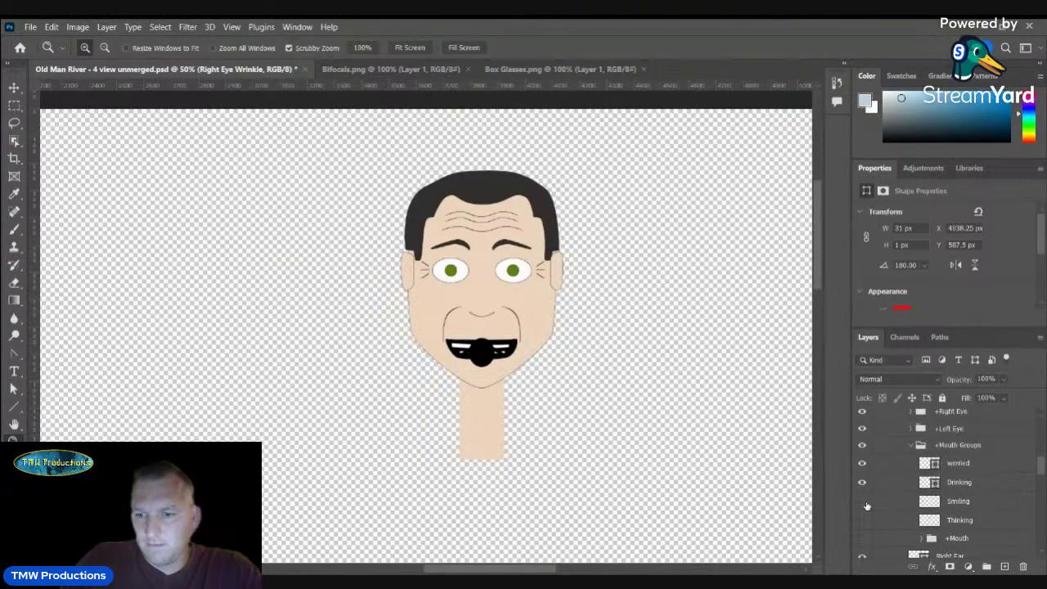
left_click(861, 482)
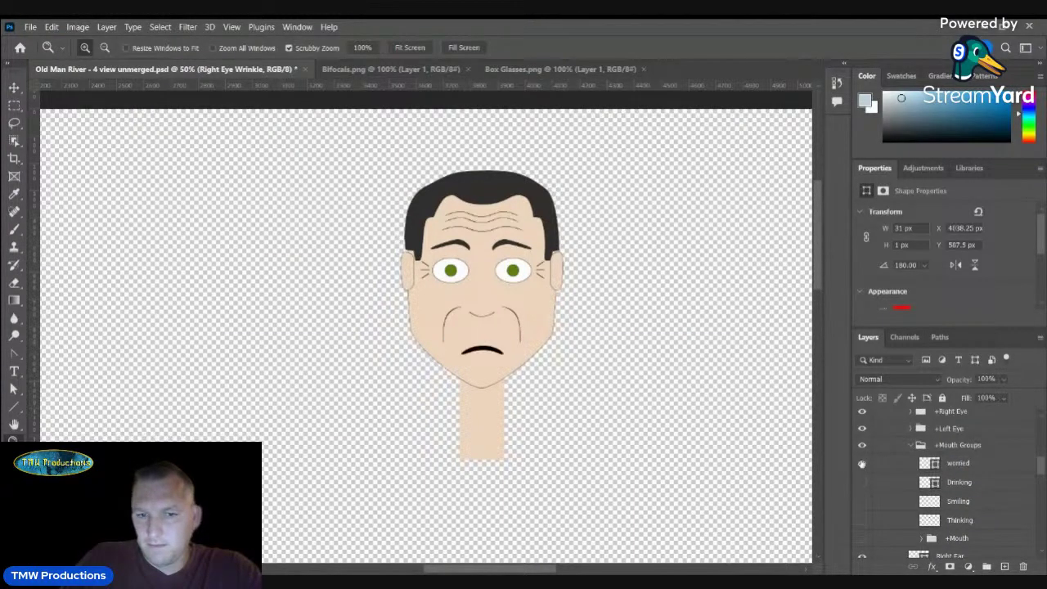
left_click(861, 463)
- Move the Neutral layer out of the +Mouth group to directly above it, then hide Neutral and show the worried mouth
scroll(867, 466, "down", 2)
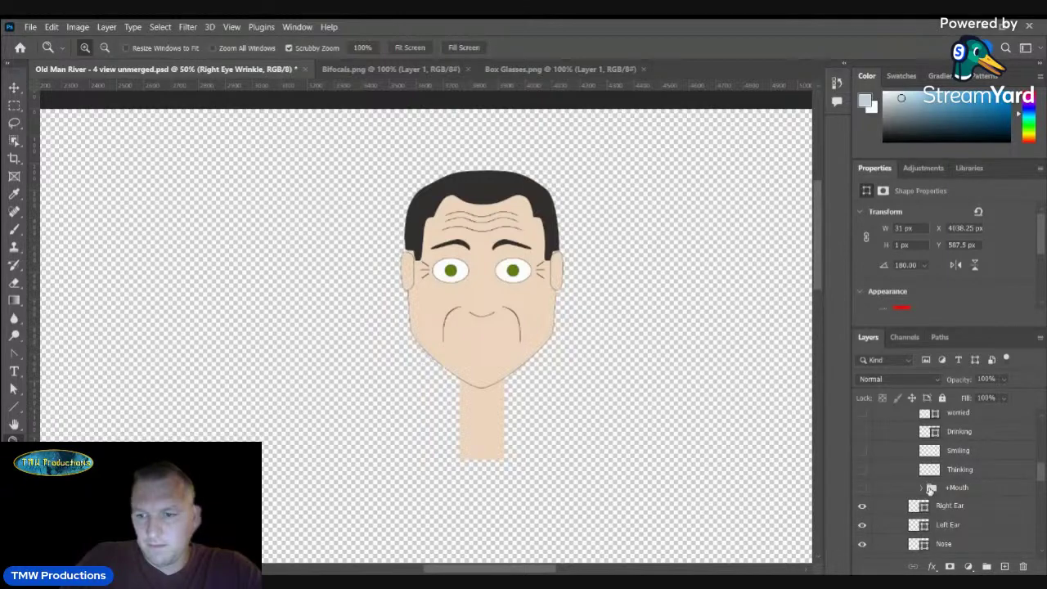
left_click(923, 488)
left_click(969, 451)
left_click(974, 474, "shift")
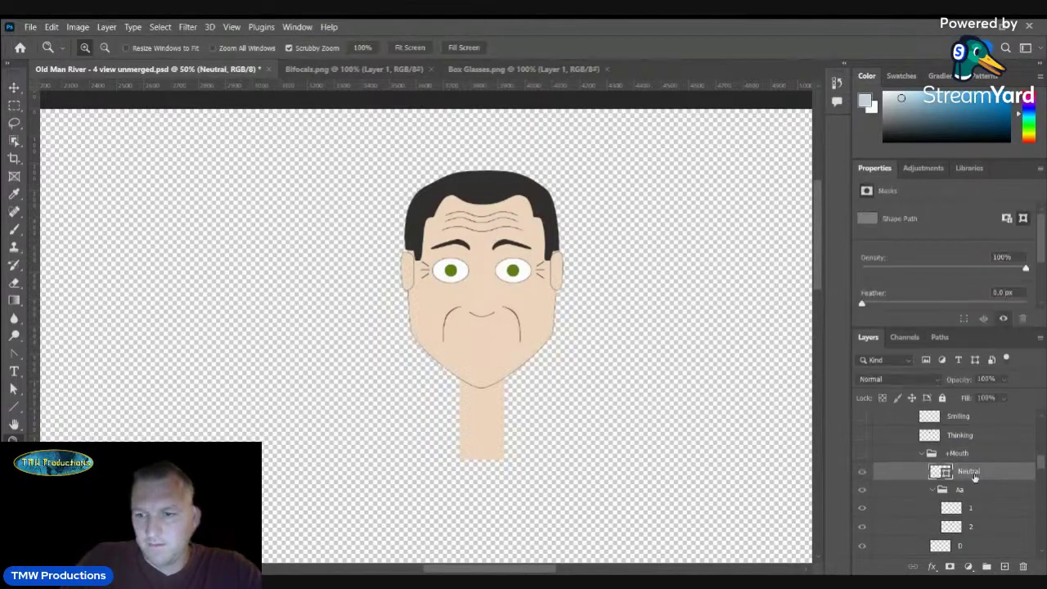
left_click_drag(975, 474, 963, 445)
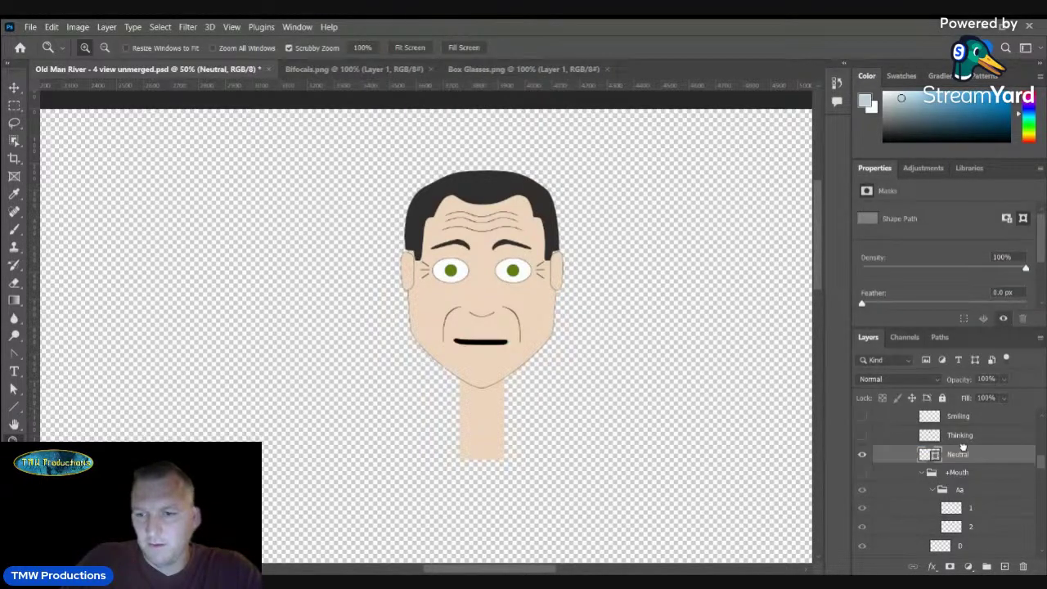
left_click(922, 473)
scroll(896, 484, "up", 2)
scroll(920, 495, "up", 1)
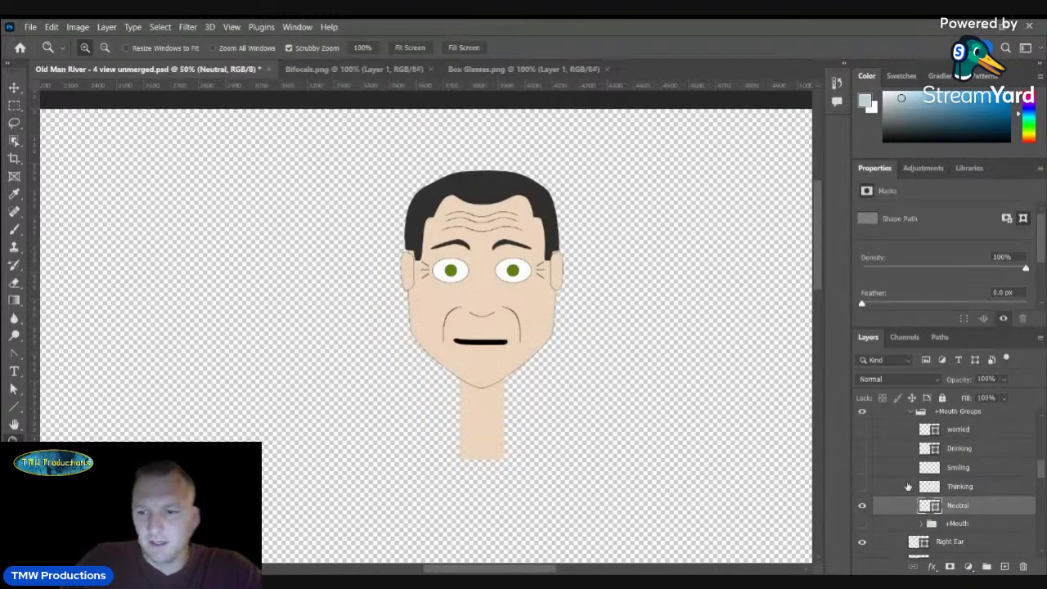
left_click(861, 505)
left_click(861, 428)
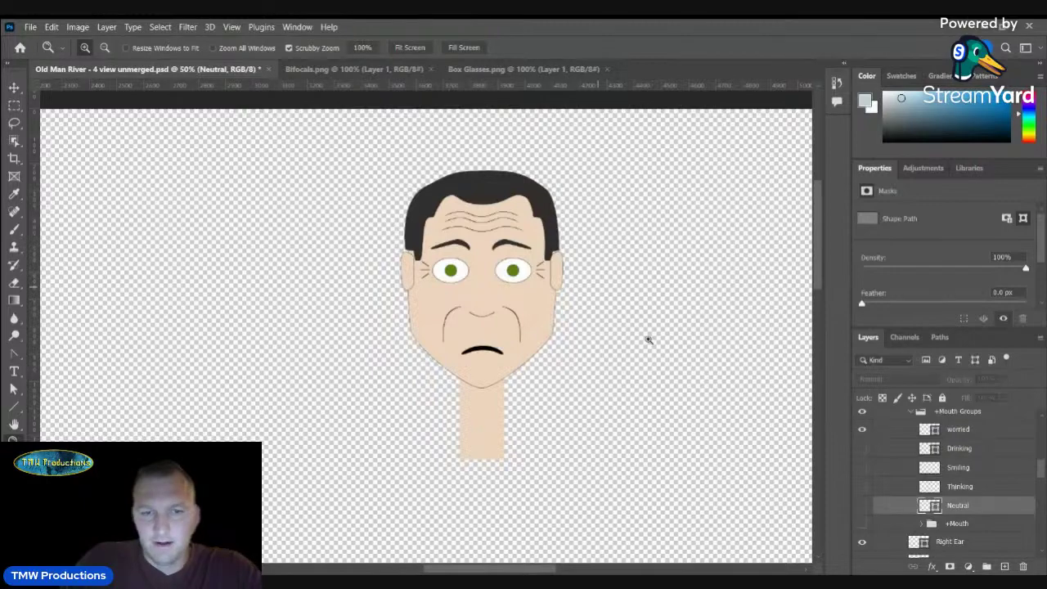
- Select the Hair shape's path and add a horizontal guide at the hairline peaks and a vertical guide through the head's centre
left_click(525, 190)
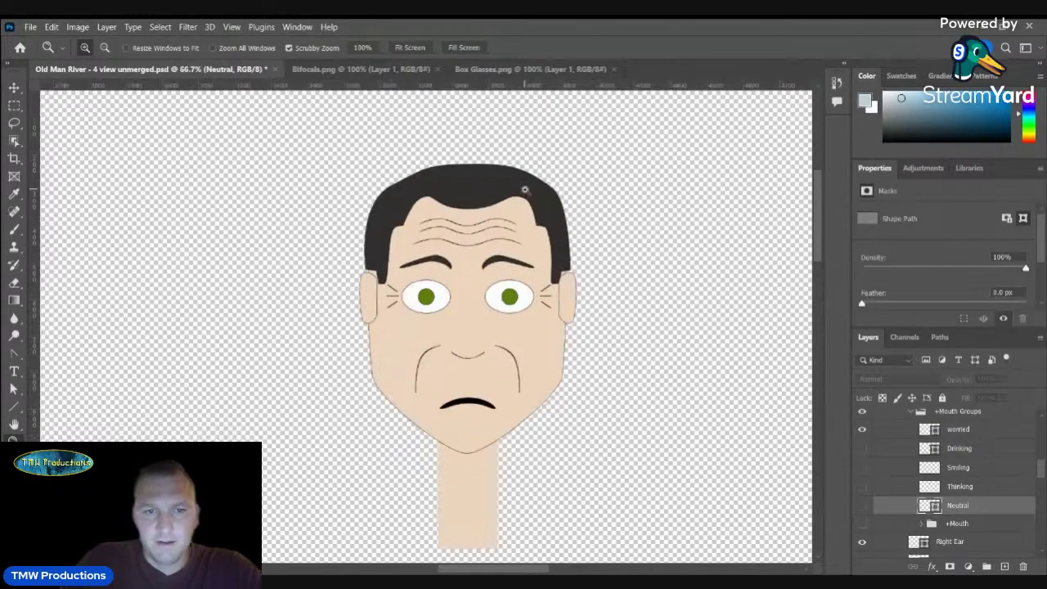
key("v")
left_click(437, 187)
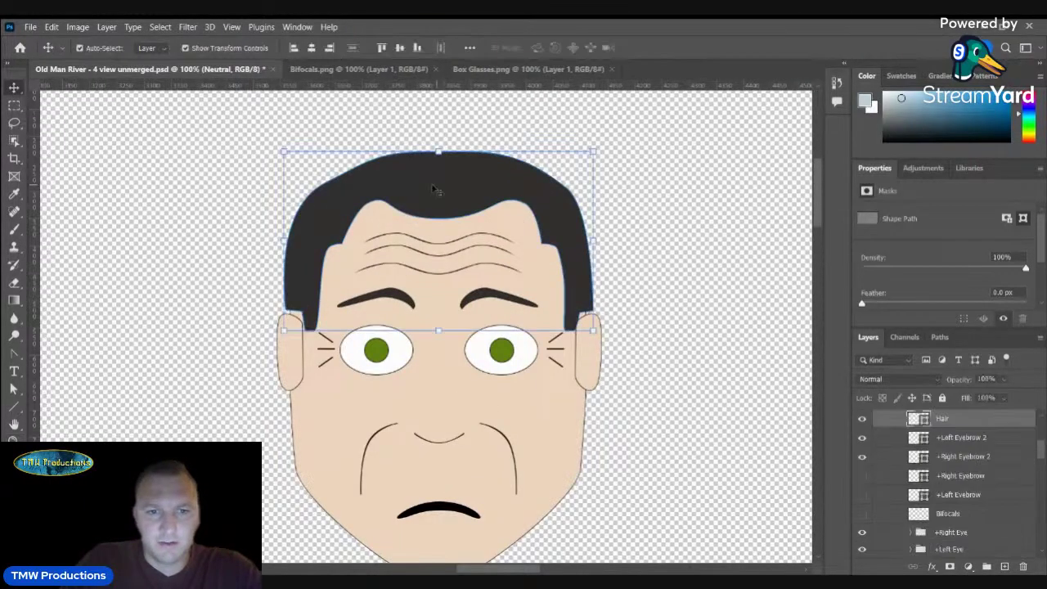
left_click(15, 386)
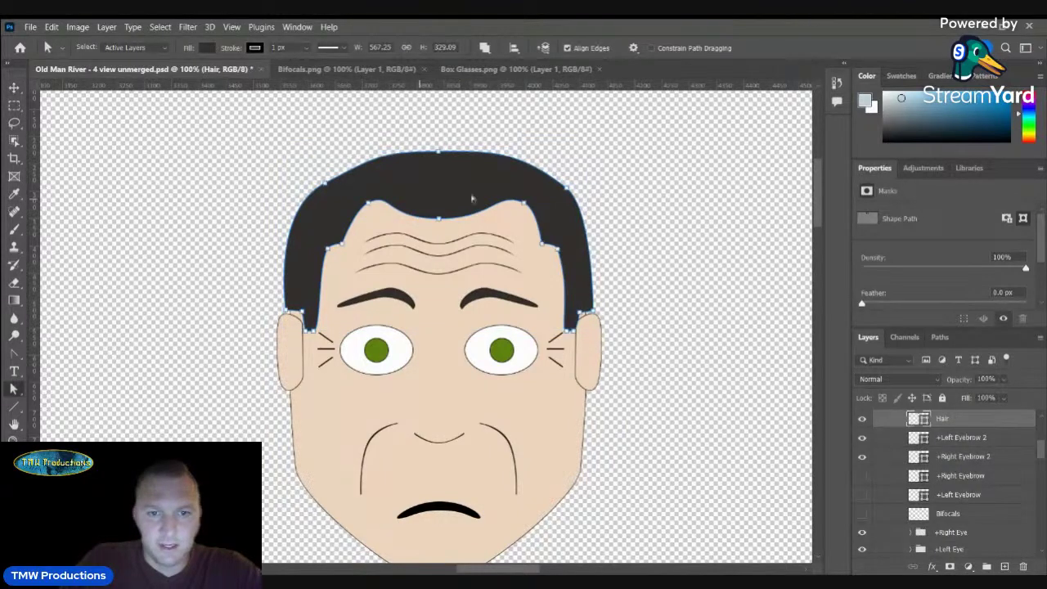
left_click_drag(391, 87, 416, 203)
left_click(361, 204)
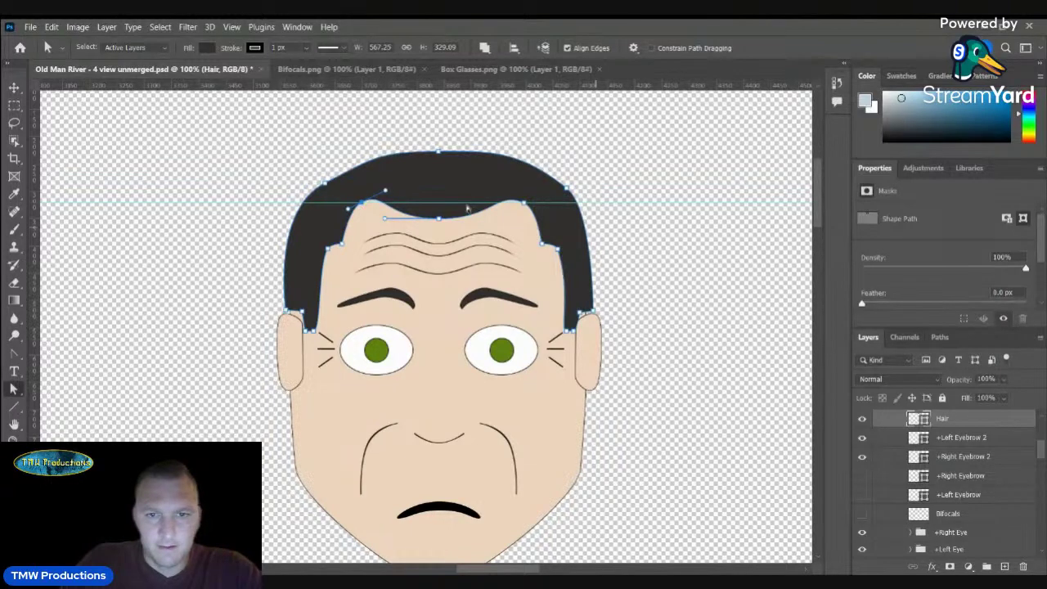
left_click_drag(36, 334, 439, 337)
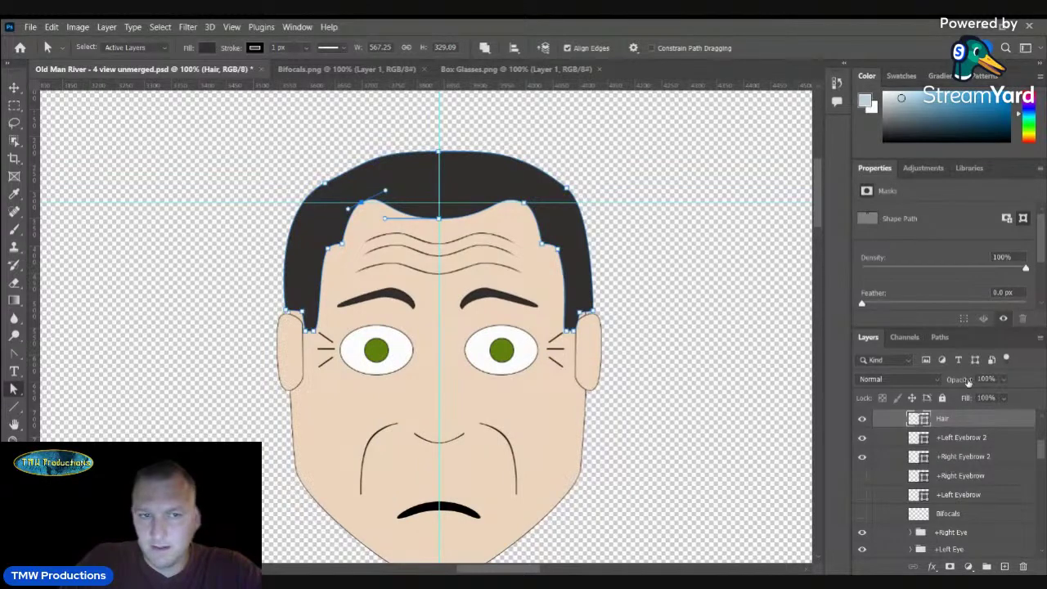
- Lower the Hair layer's opacity to 48% and delete the anchor points on both upper sides of its outer edge
left_click_drag(968, 383, 933, 385)
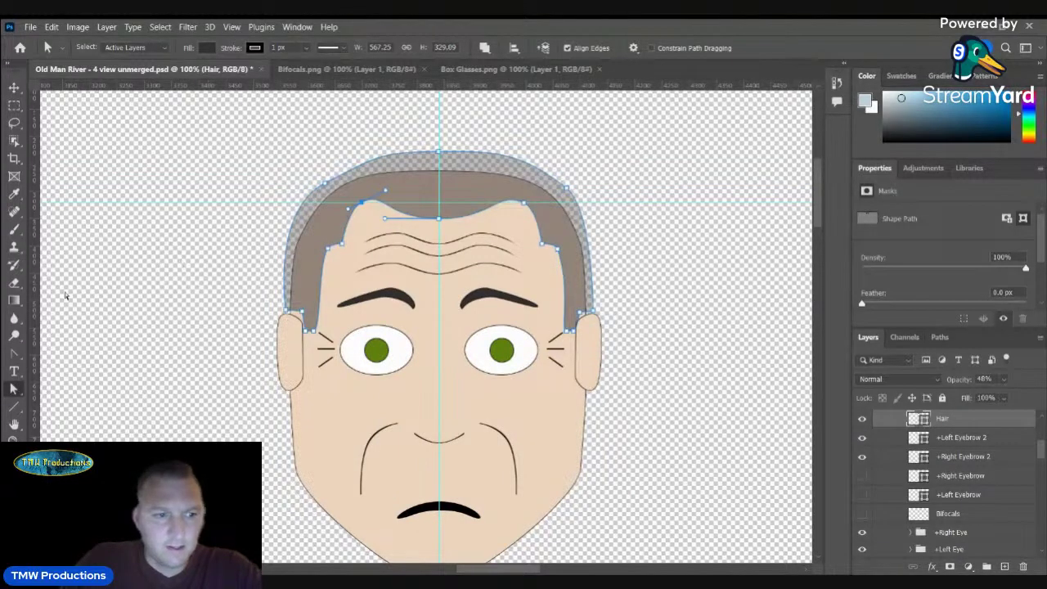
left_click(17, 355)
right_click(17, 355)
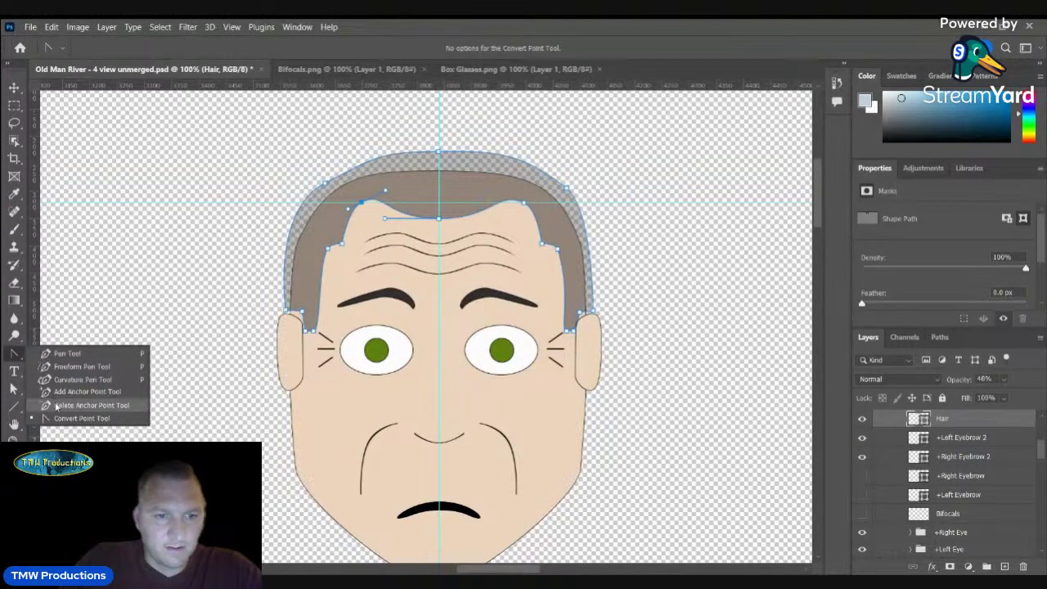
left_click(56, 405)
left_click(326, 182)
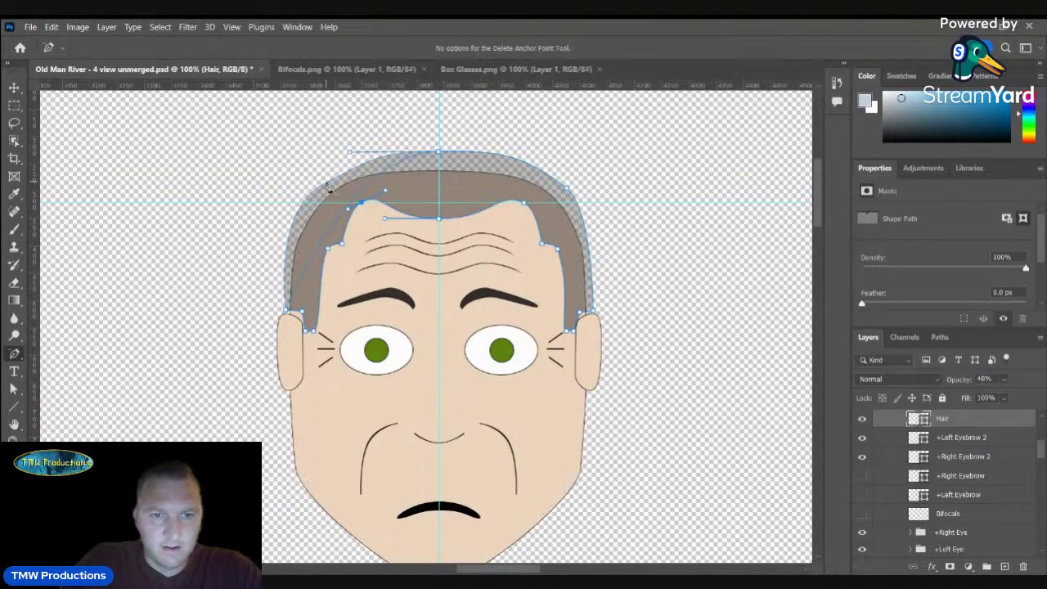
left_click(566, 188)
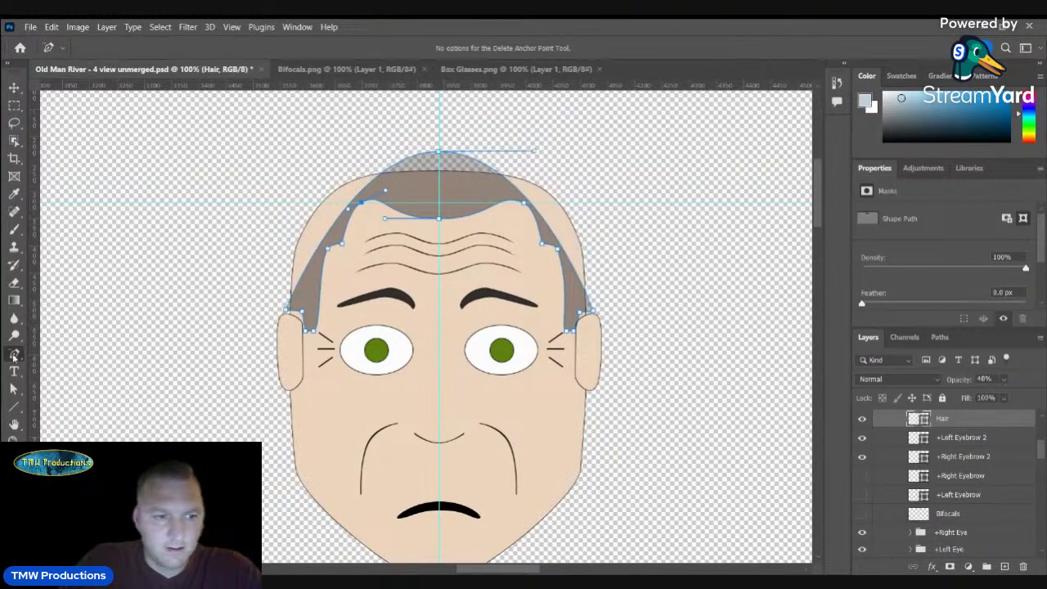
- Round the hair's crown with level handles from its top anchor point along a new horizontal guide, and restore Hair to 100% opacity
right_click(13, 357)
left_click(81, 418)
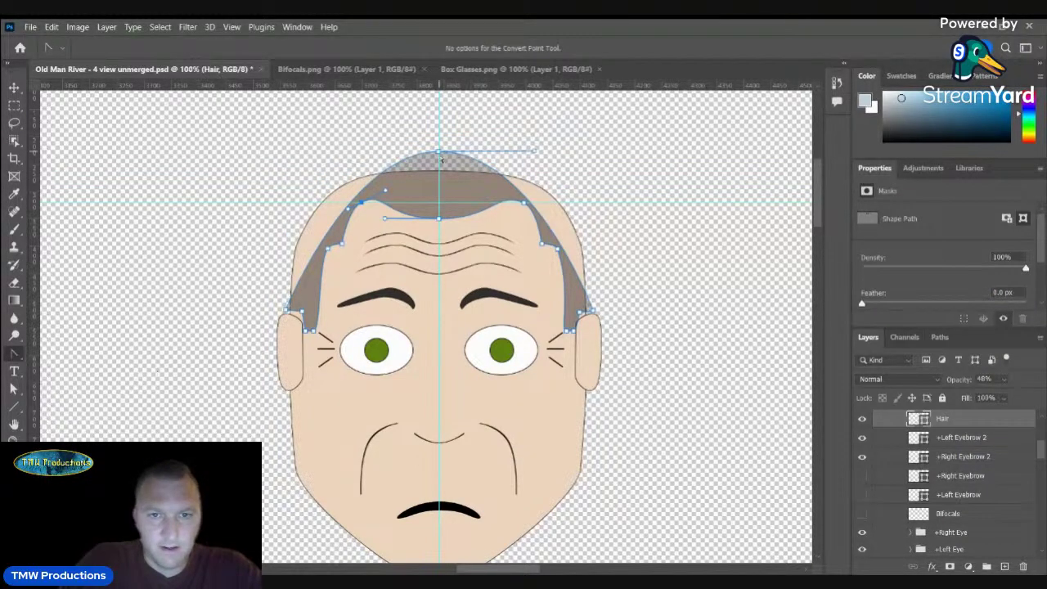
left_click_drag(438, 152, 519, 152)
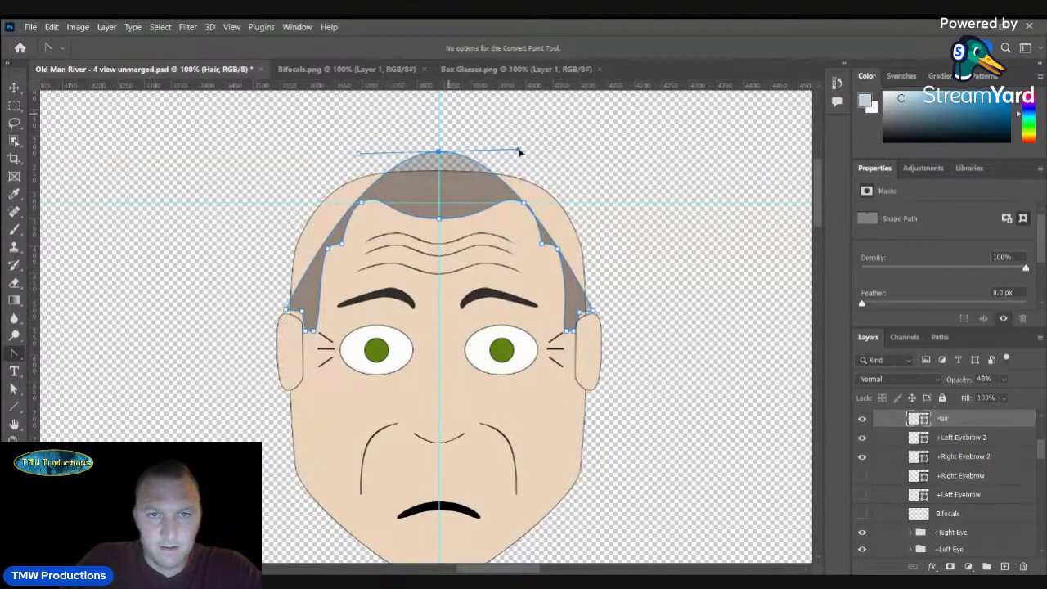
left_click(438, 152)
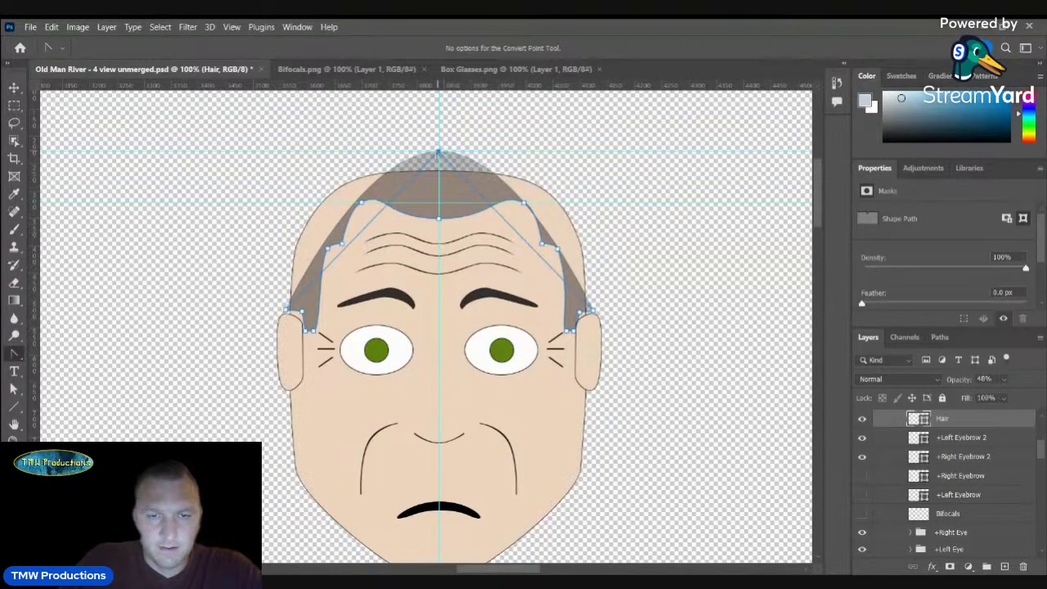
left_click_drag(438, 151, 632, 152)
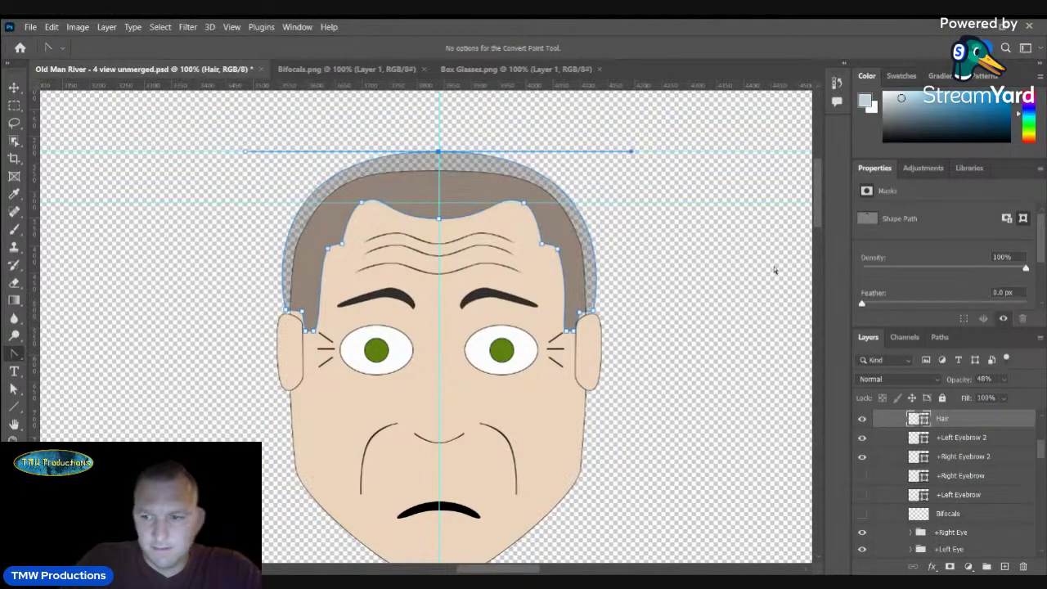
left_click_drag(965, 379, 986, 379)
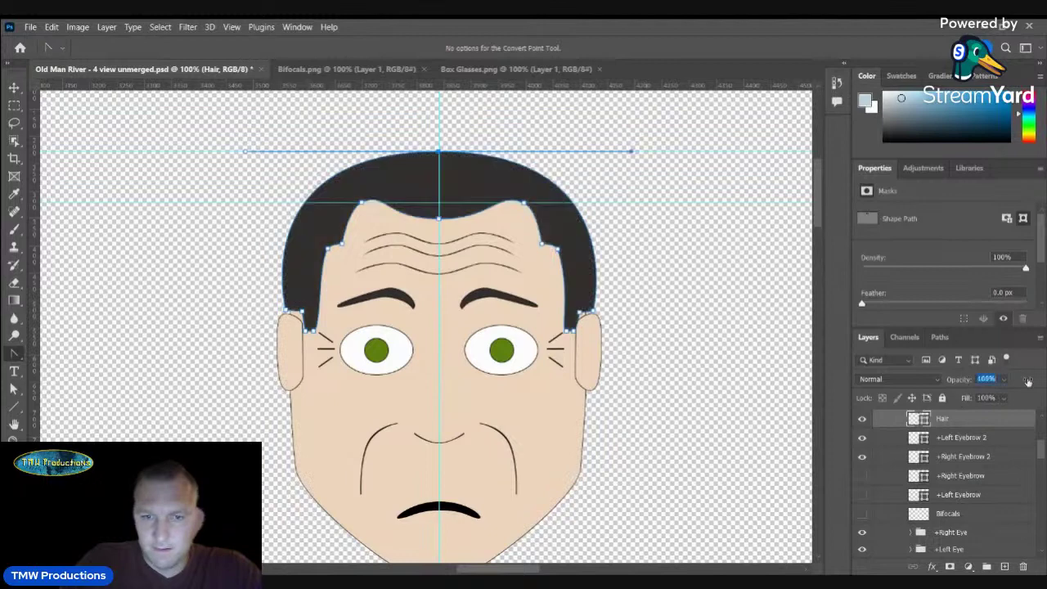
- Reselect the Hair shape and redraw its top anchor point's symmetrical horizontal handles slightly shorter, so the crown sits closer to the head
left_click(977, 460)
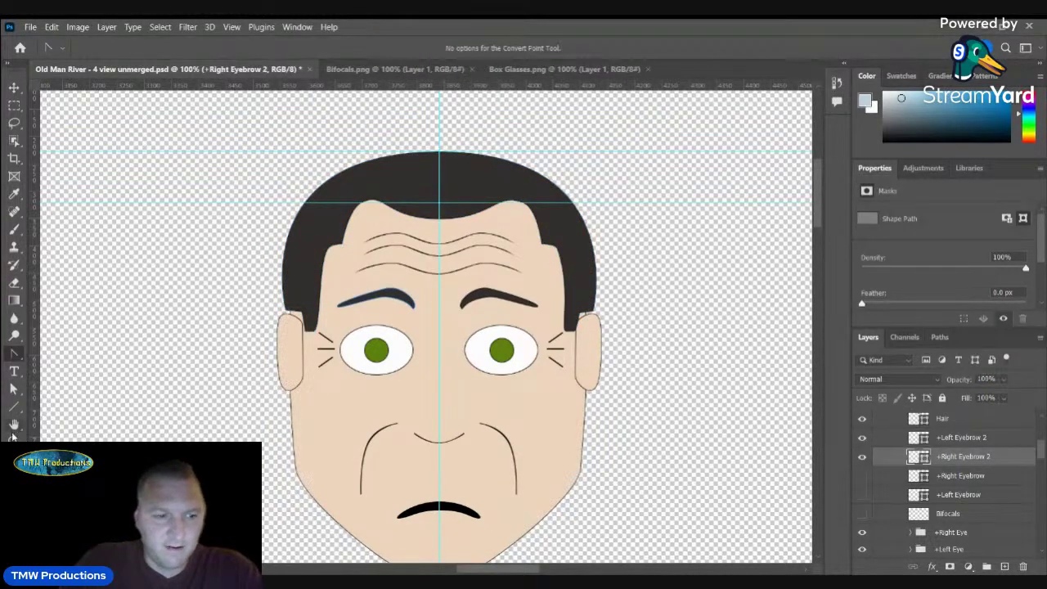
left_click(13, 394)
left_click(392, 183)
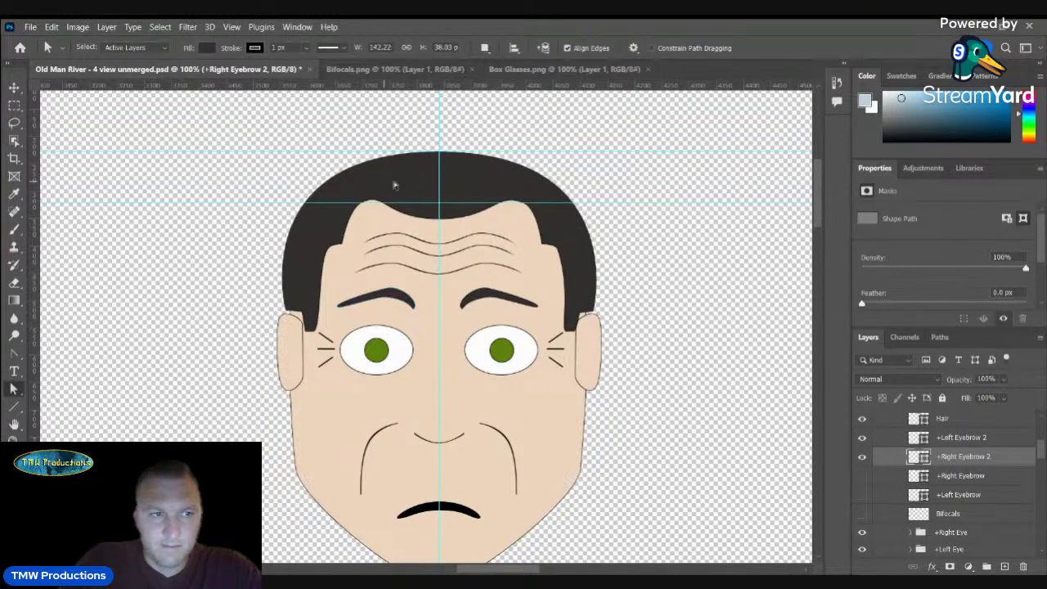
left_click(392, 175)
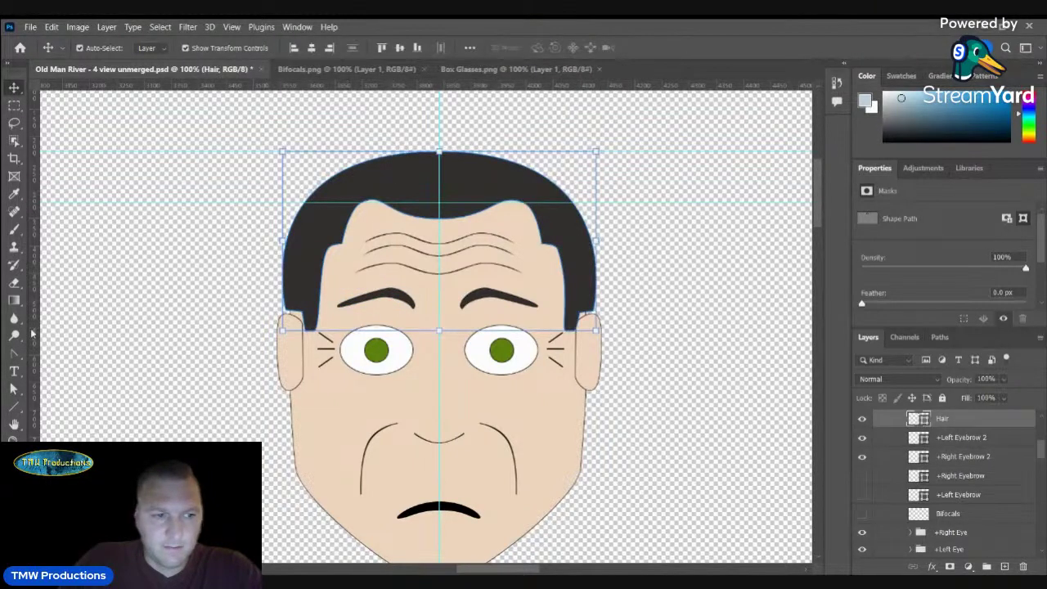
left_click(18, 354)
left_click(440, 152)
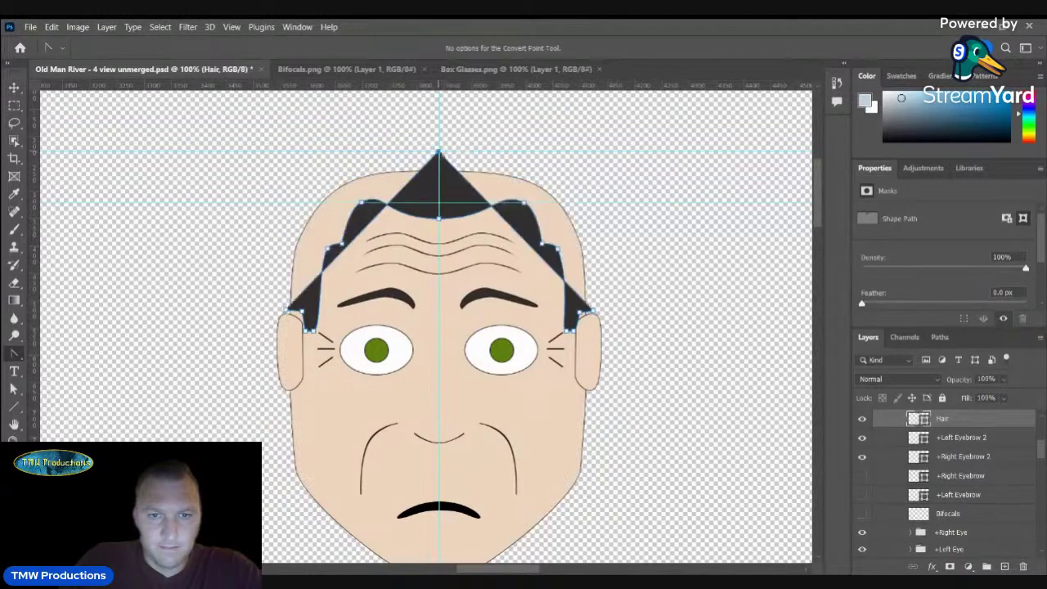
left_click_drag(410, 155, 614, 155)
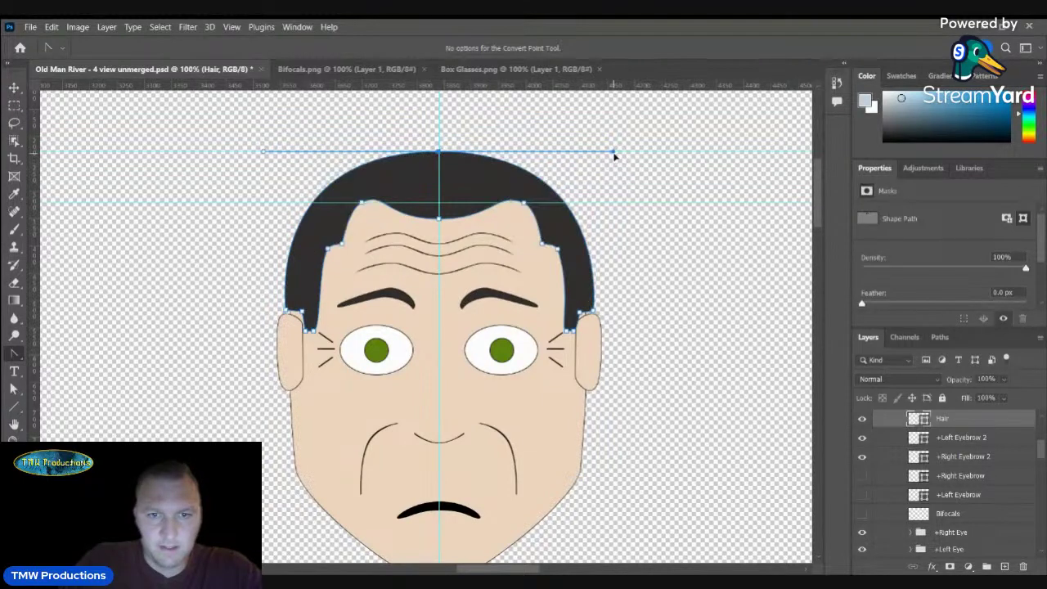
- Try raising the hair's top anchor point along the centre guide to make the shape 356 px high
left_click(13, 390)
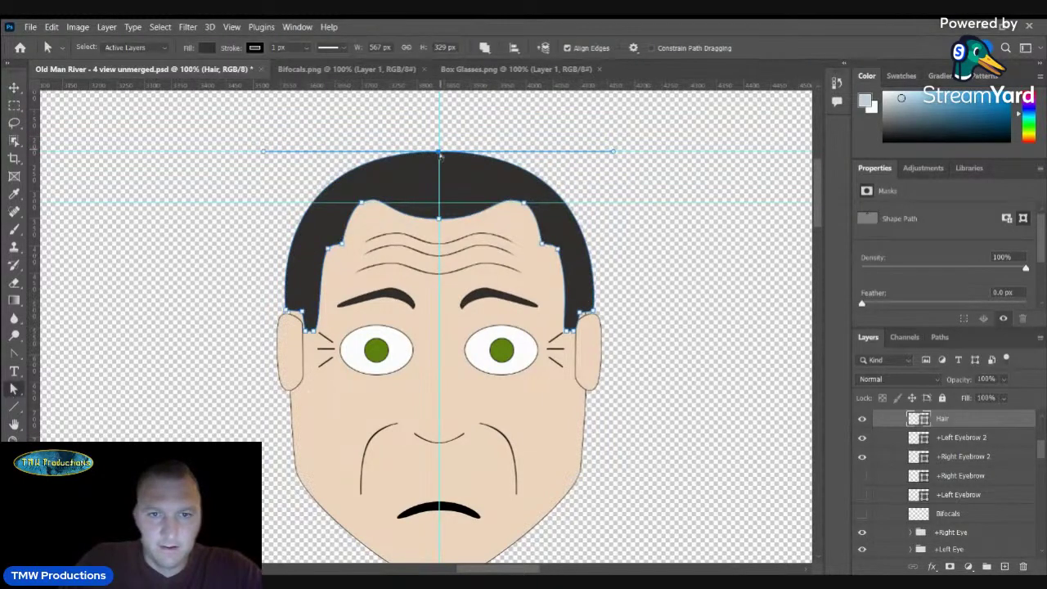
left_click_drag(439, 152, 441, 137)
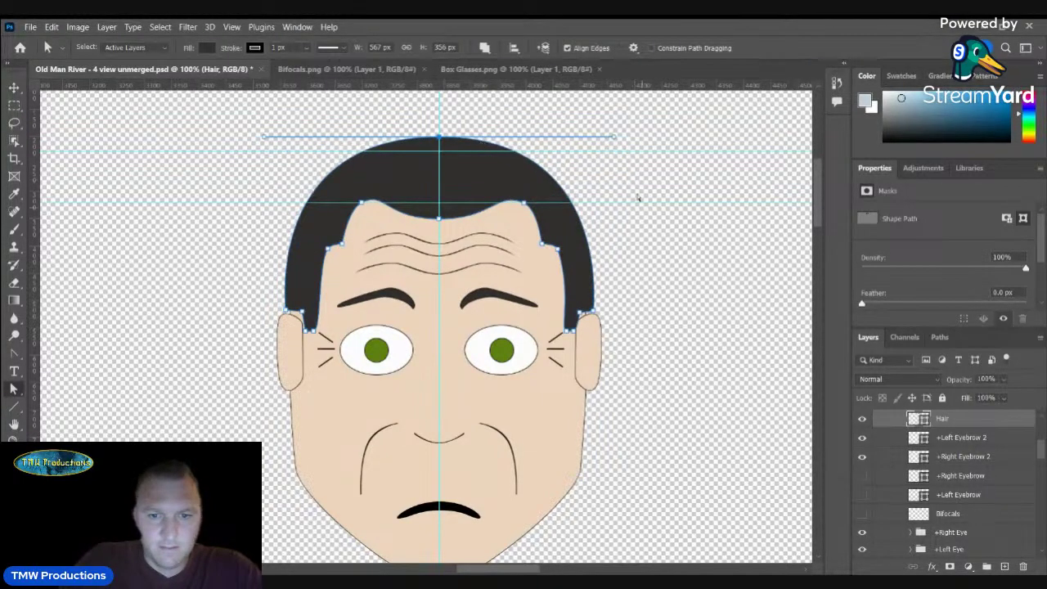
key("ctrl+z")
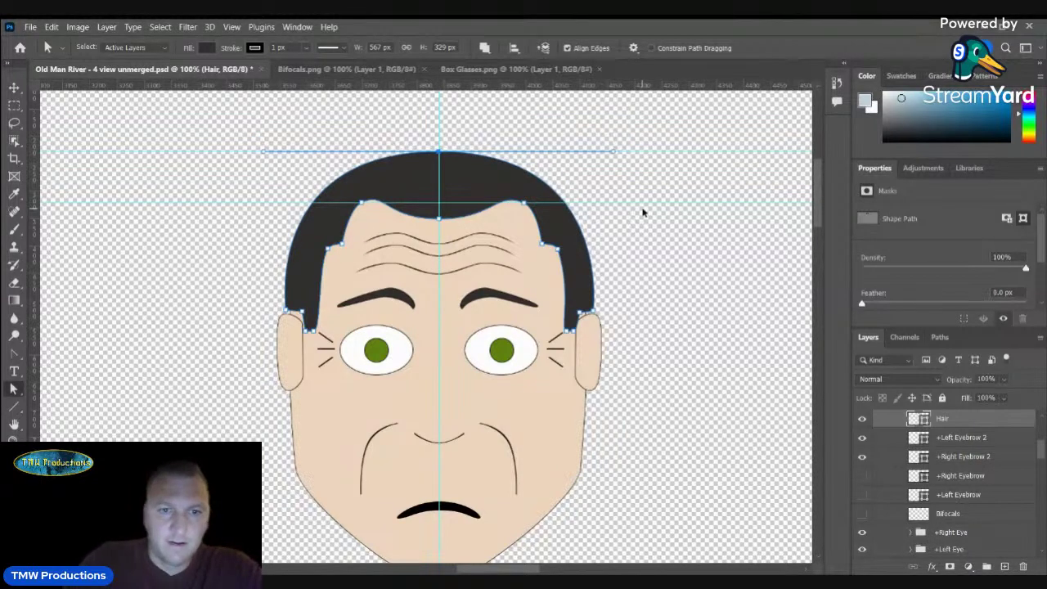
- Add a horizontal guide near the lowest point of the central hairline and set the Hair layer's opacity to 67%
left_click_drag(436, 86, 438, 221)
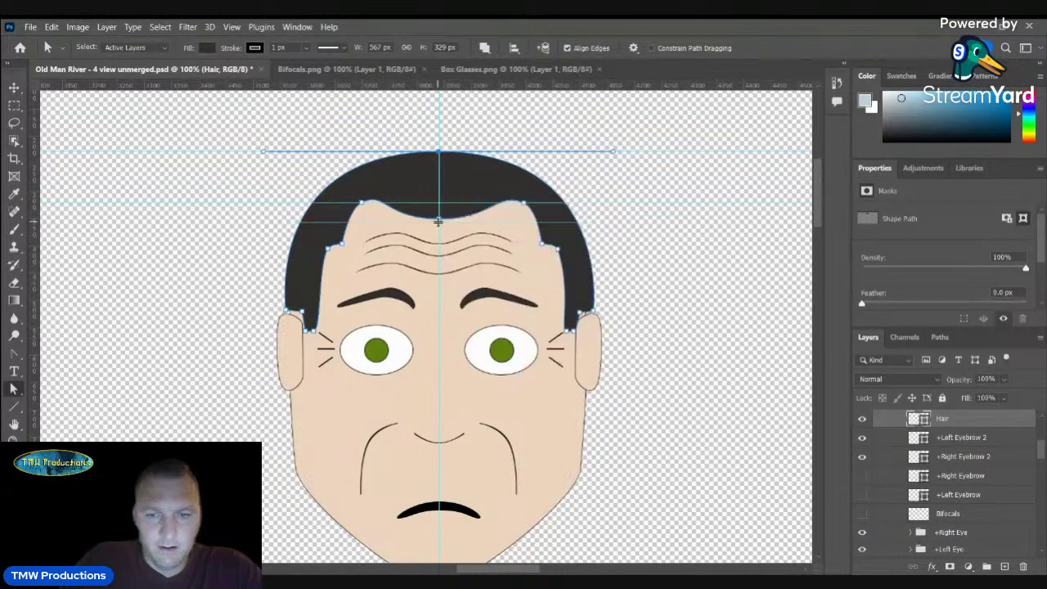
key("6")
key("7")
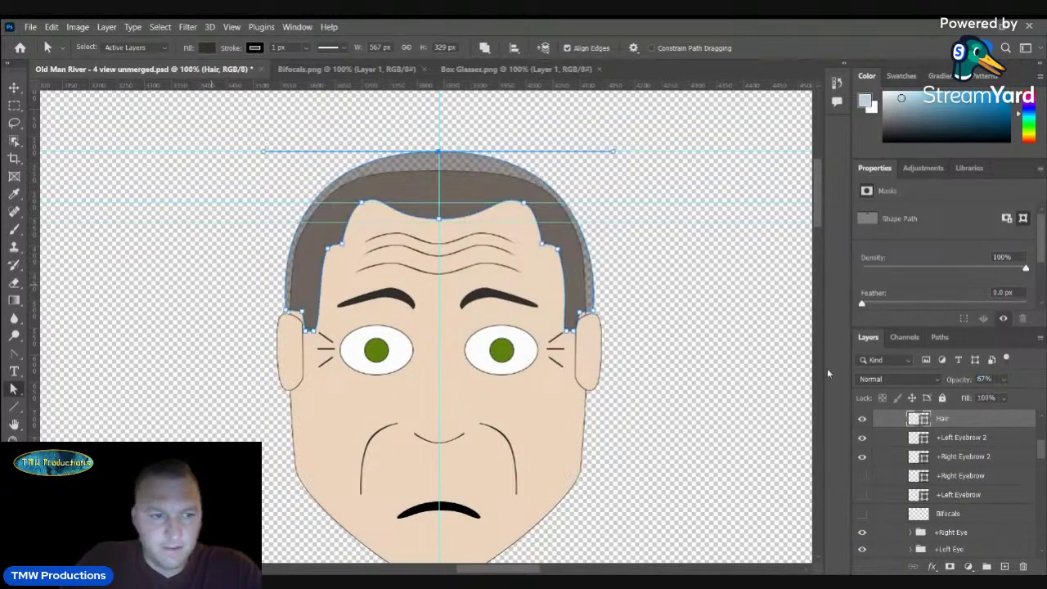
- Add an anchor point on each outer side of the Hair shape where it meets the lowest horizontal guide
right_click(14, 353)
left_click(78, 392)
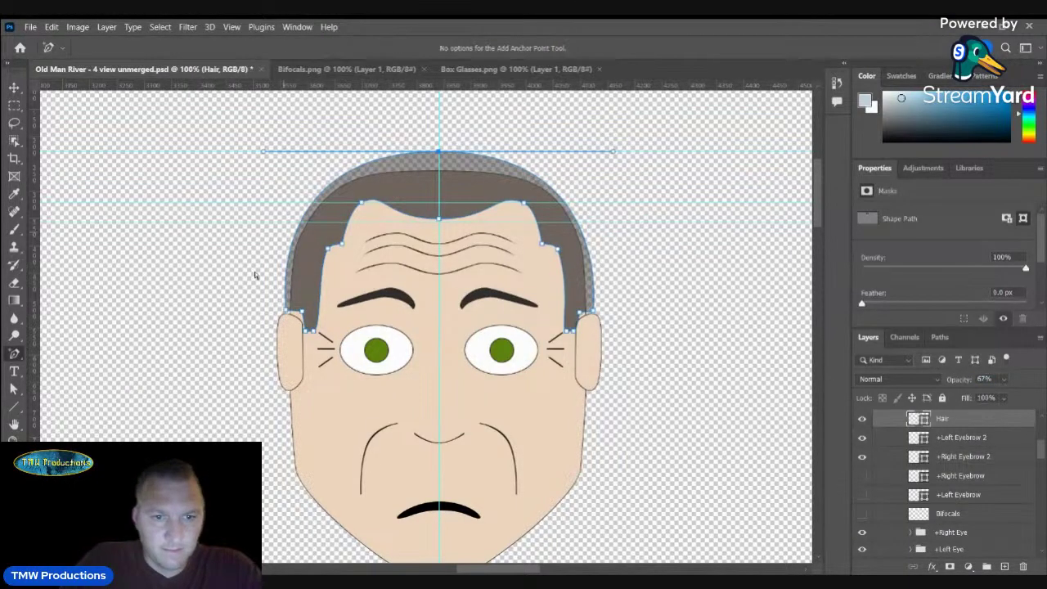
left_click(301, 222)
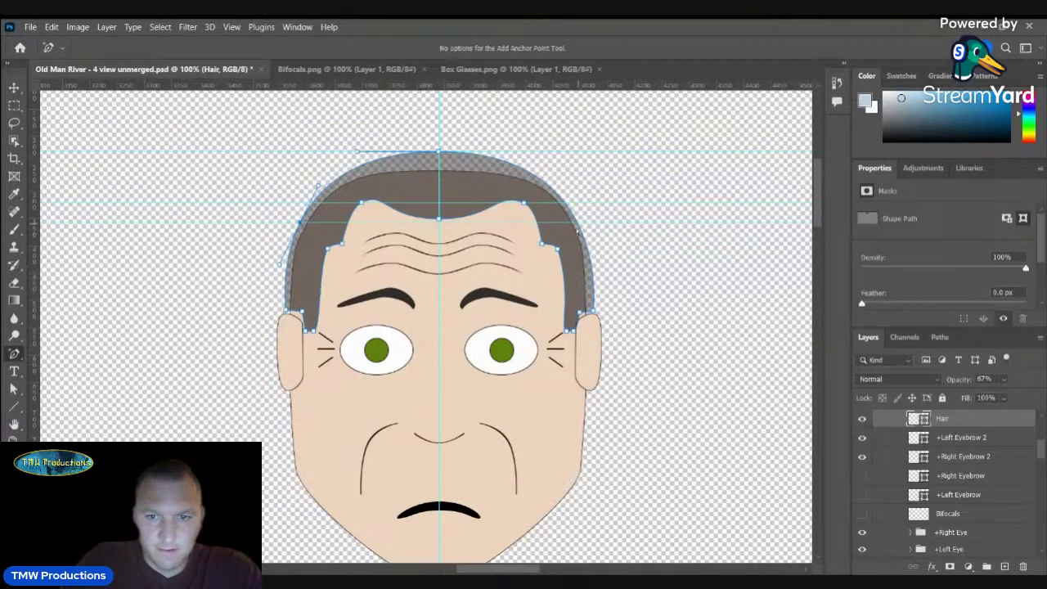
left_click(577, 223)
- Steepen the handles of the two new side anchor points and move both points slightly outward along the guide to fill out the hair's sides
left_click(17, 390)
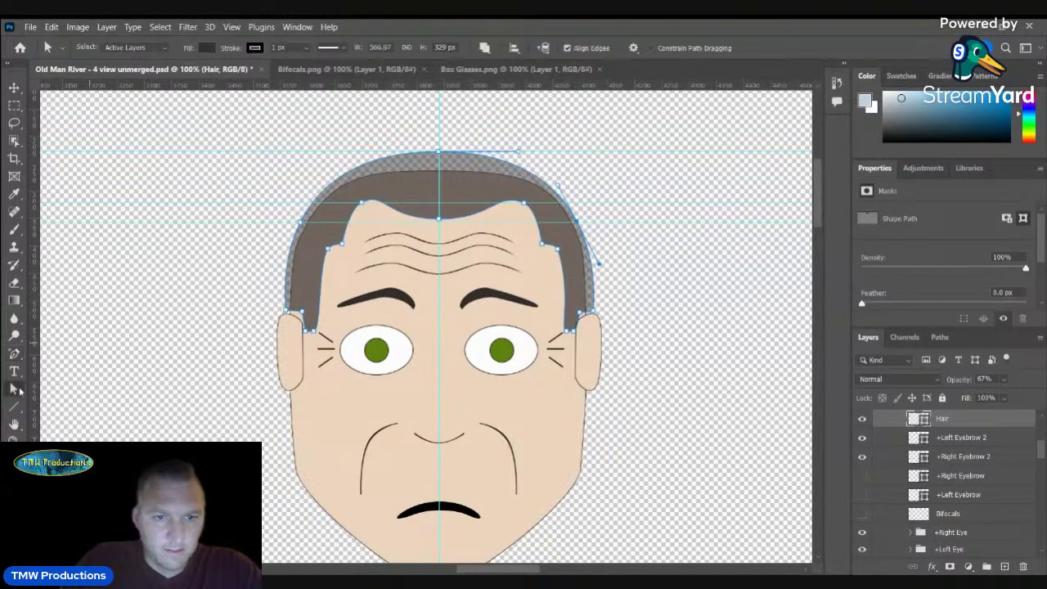
left_click(301, 223)
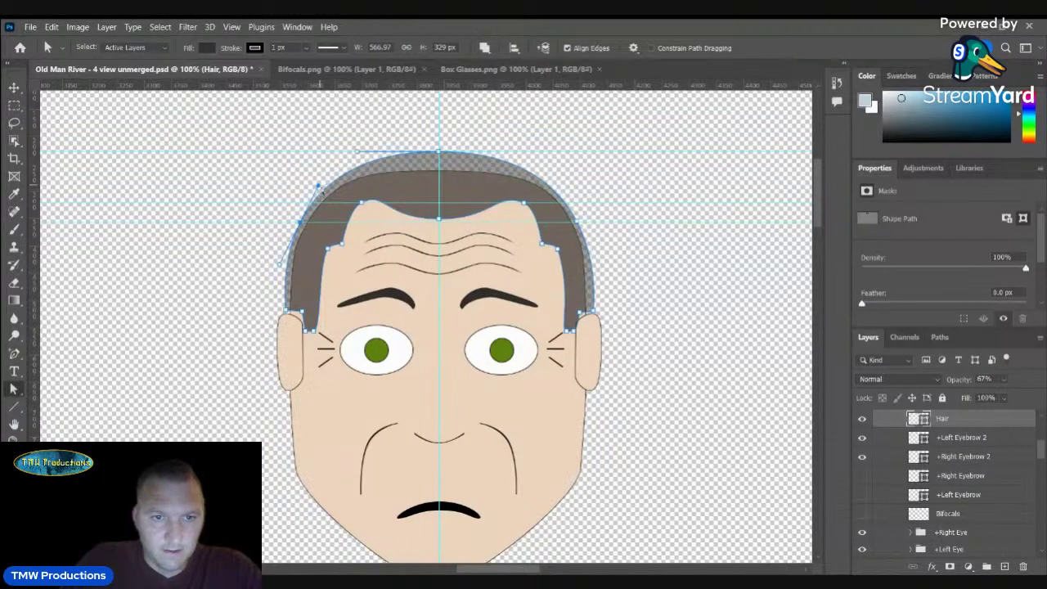
left_click_drag(318, 186, 309, 184)
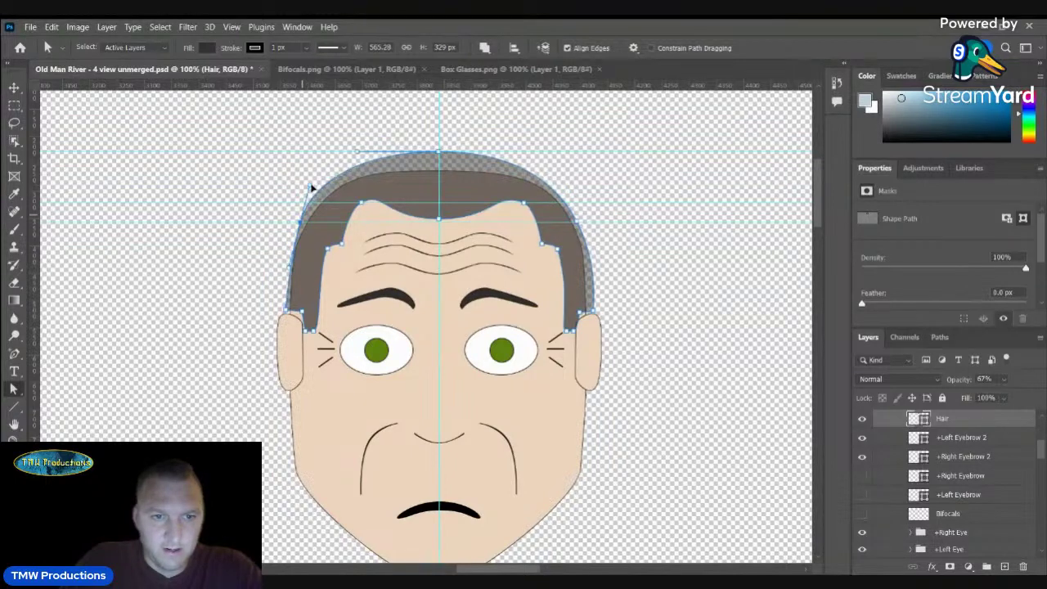
left_click_drag(301, 222, 296, 222)
left_click(577, 221)
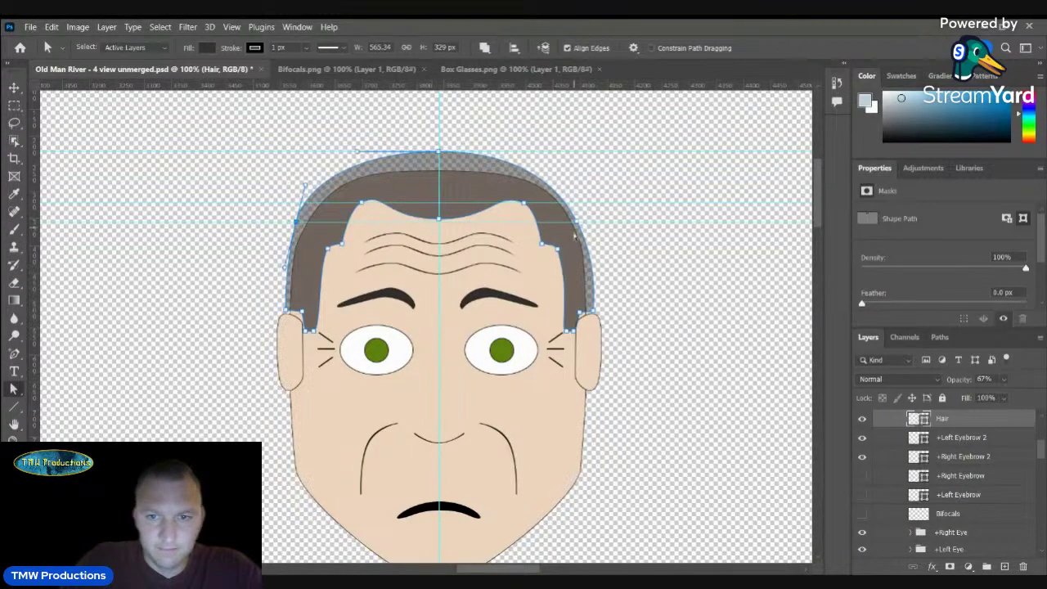
left_click_drag(561, 190, 584, 224)
left_click(579, 222)
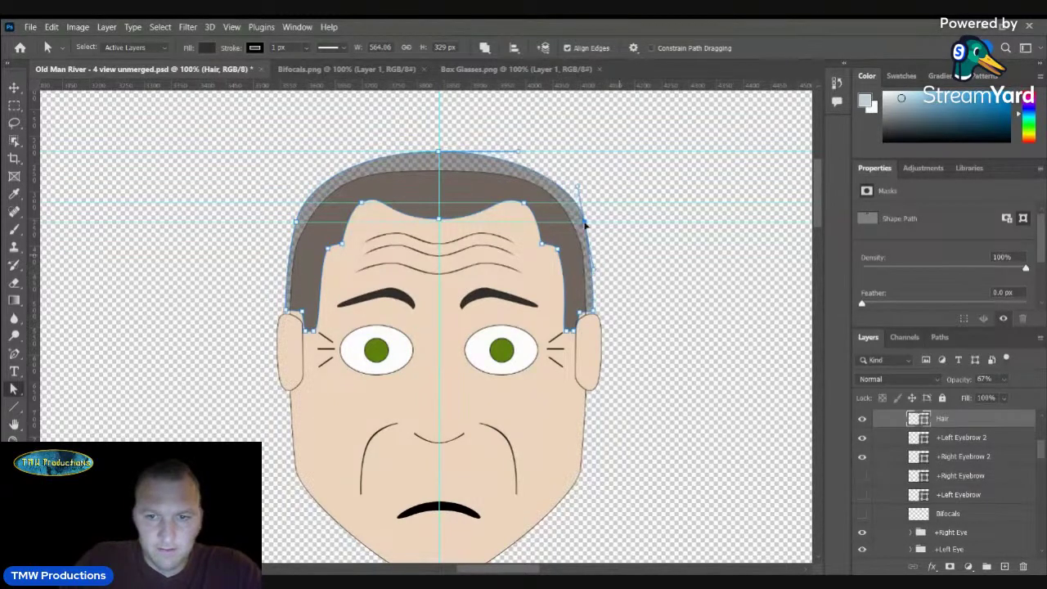
- Restore the Hair layer to 100% opacity and select the +Left Eyebrow 2 layer to review the whole head
left_click(610, 257)
left_click_drag(951, 383, 986, 390)
left_click(987, 442)
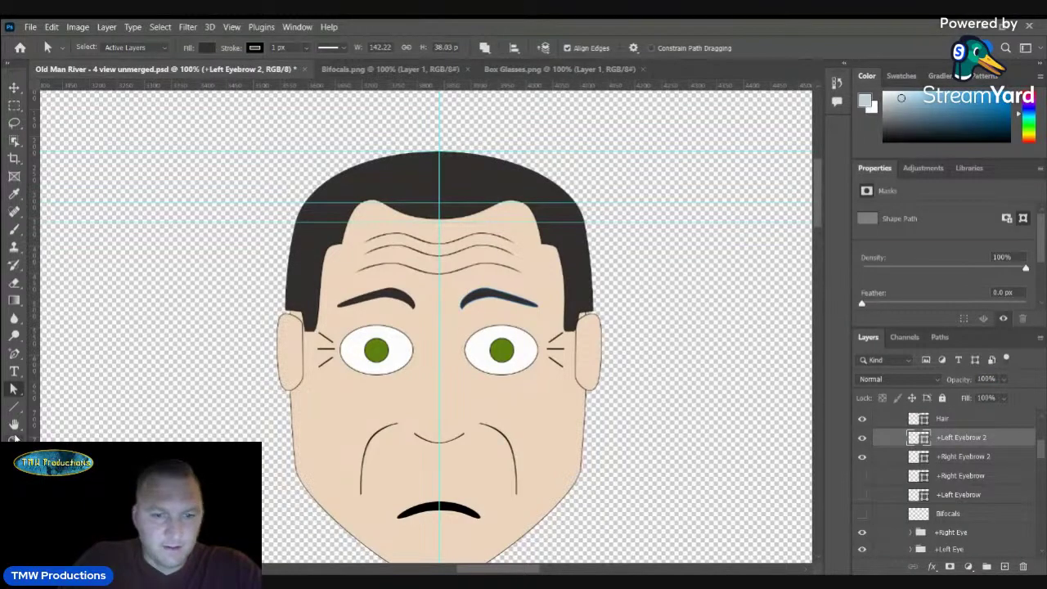
key("z")
left_click(599, 426, "alt")
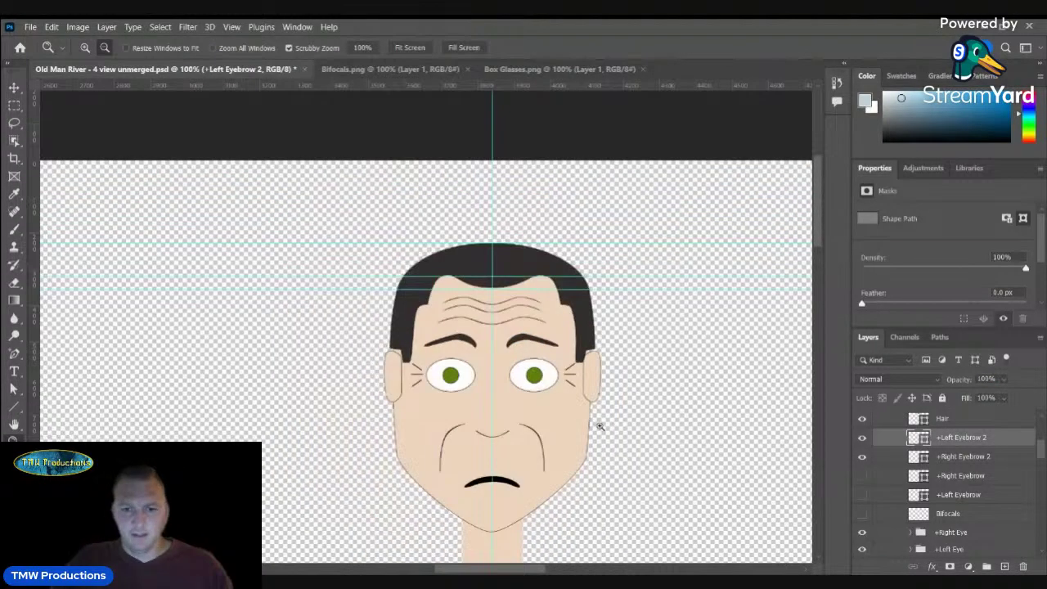
left_click(598, 423, "alt")
scroll(814, 255, "down", 3)
scroll(822, 262, "up", 2)
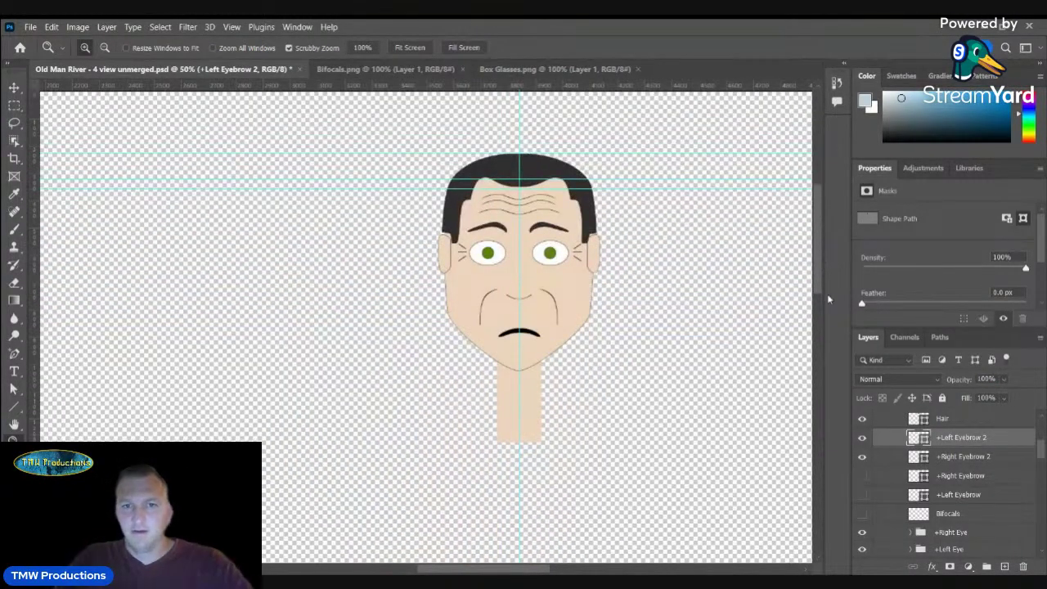
- Collapse the +Mouth Groups group, show the Bifocals layer and select the +Left Eyebrow layer
scroll(942, 450, "down", 5)
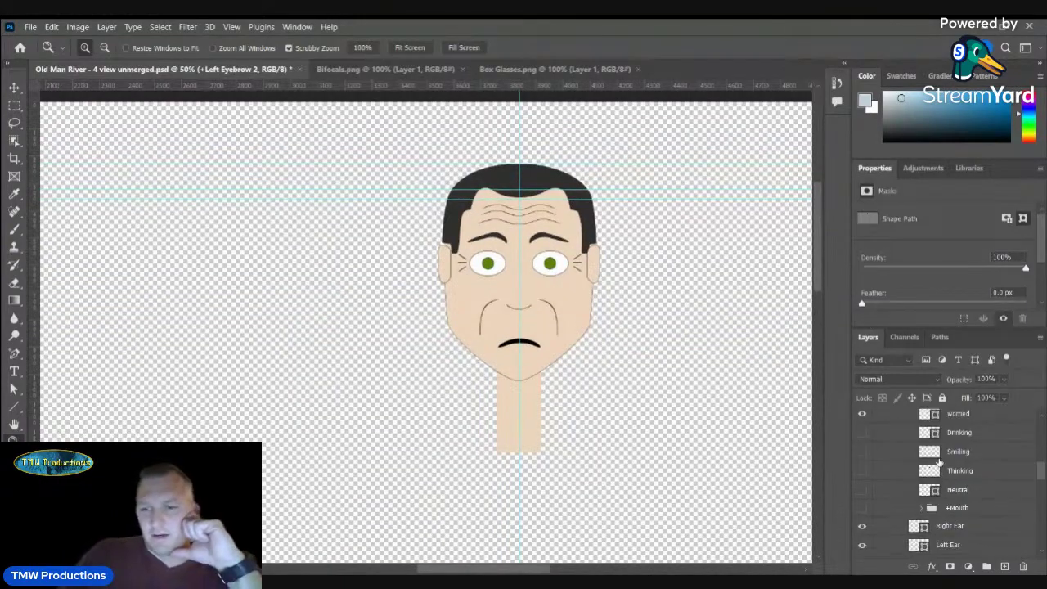
left_click(912, 464)
scroll(914, 473, "down", 1)
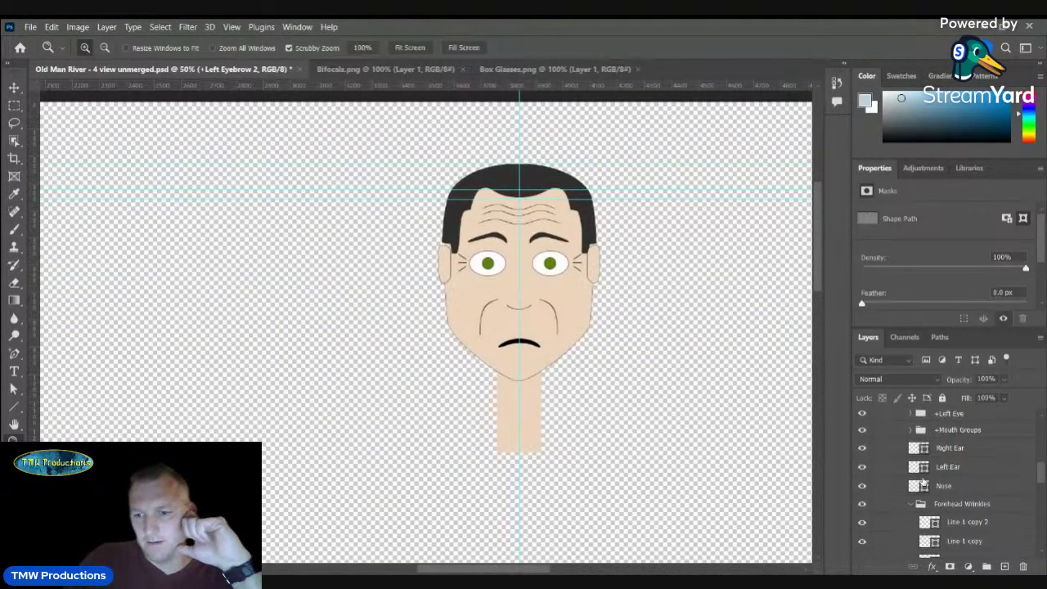
scroll(920, 478, "up", 6)
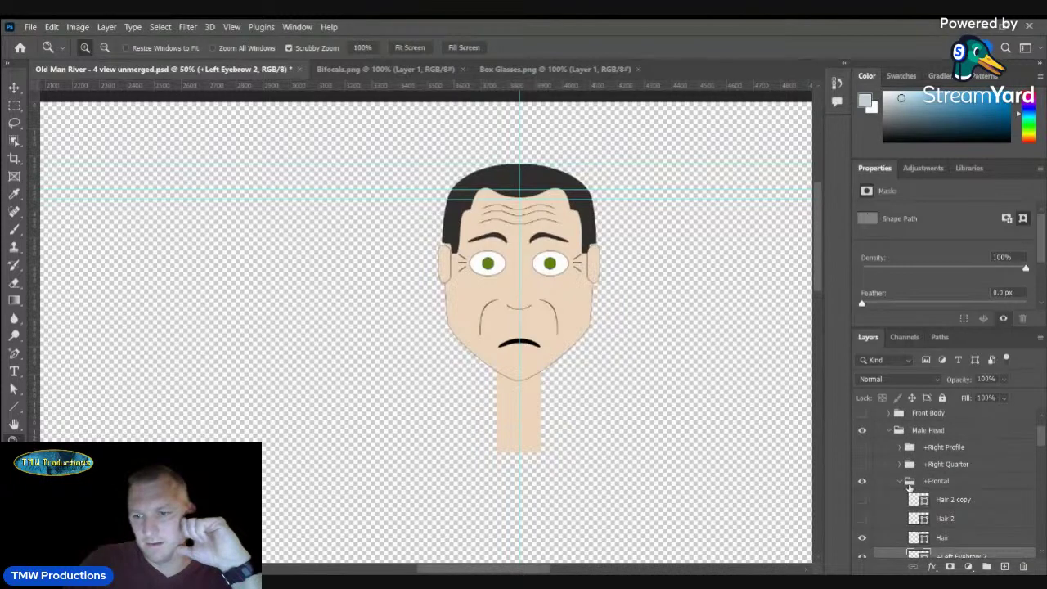
scroll(925, 486, "down", 4)
scroll(924, 486, "down", 1)
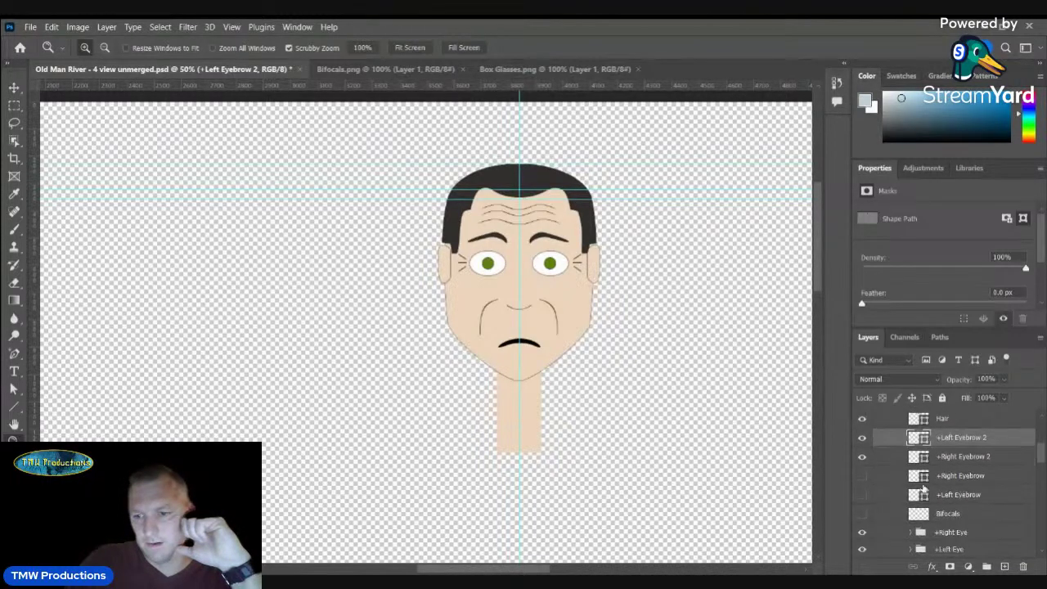
left_click(862, 515)
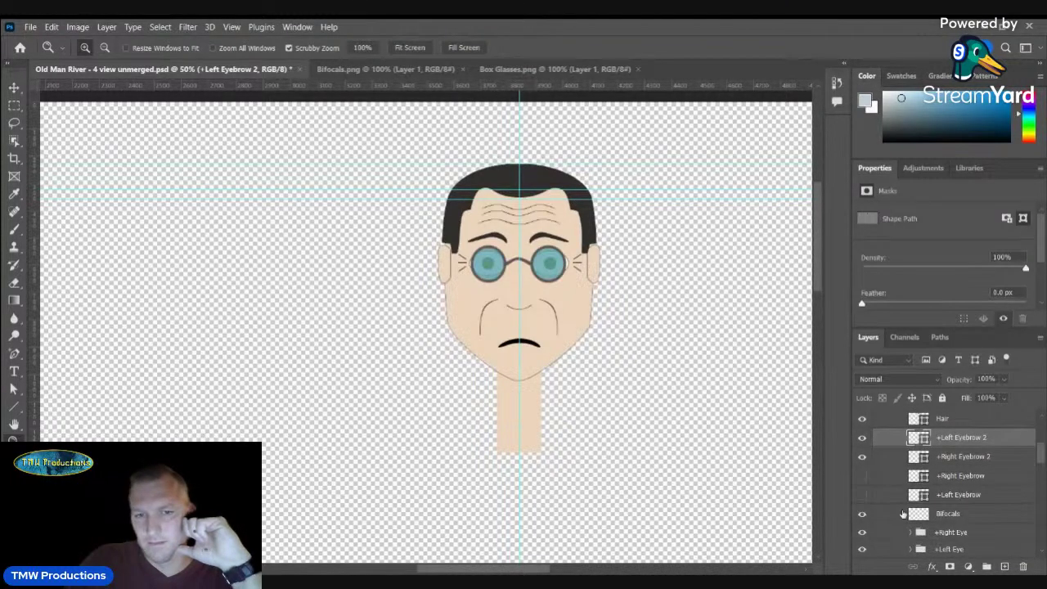
left_click(967, 500)
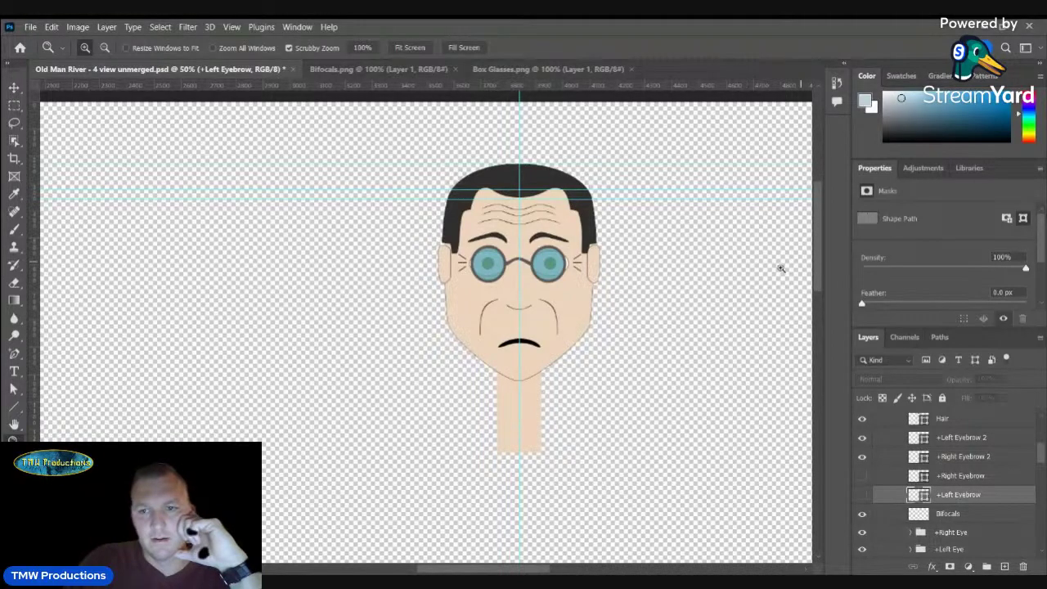
- Select the Hair shape's path and add a horizontal guide a little above the hairline's two upper corner points
scroll(919, 465, "up", 3)
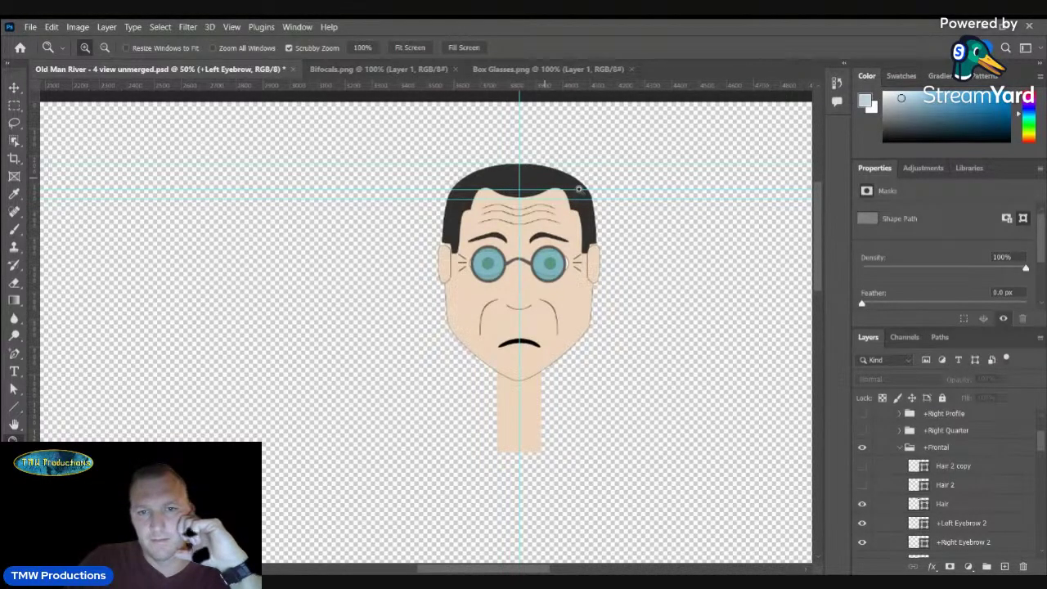
left_click(543, 177)
left_click(541, 178)
left_click(541, 178)
left_click(18, 390)
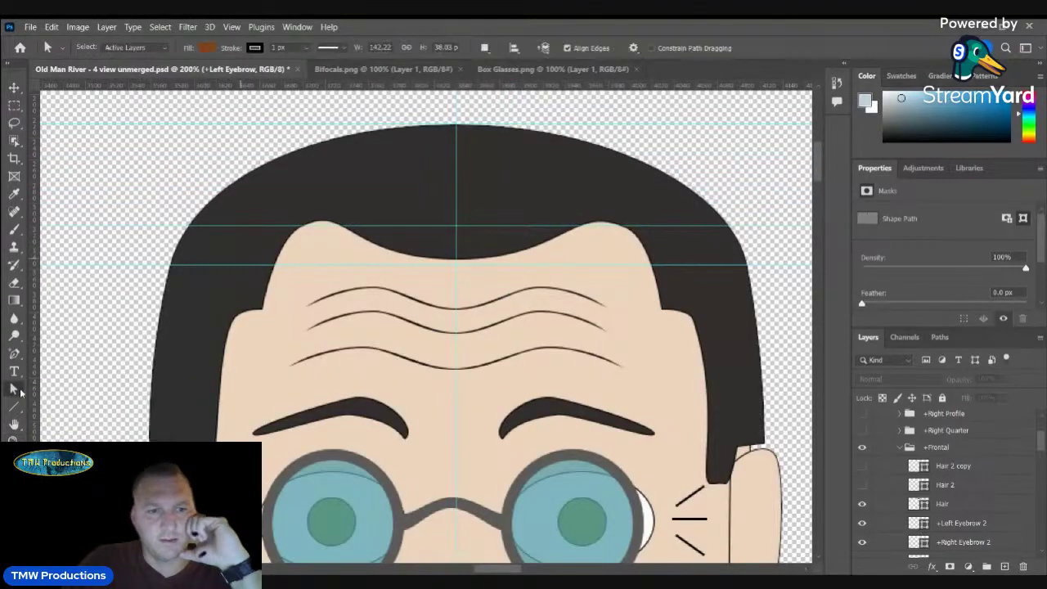
key("v")
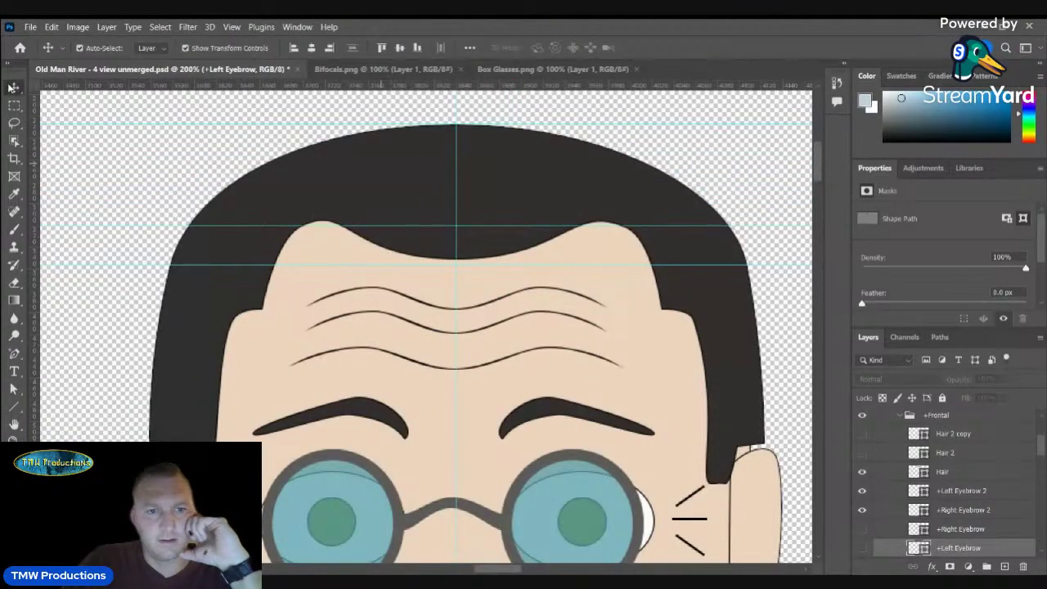
left_click(384, 169)
left_click(19, 389)
left_click(367, 206)
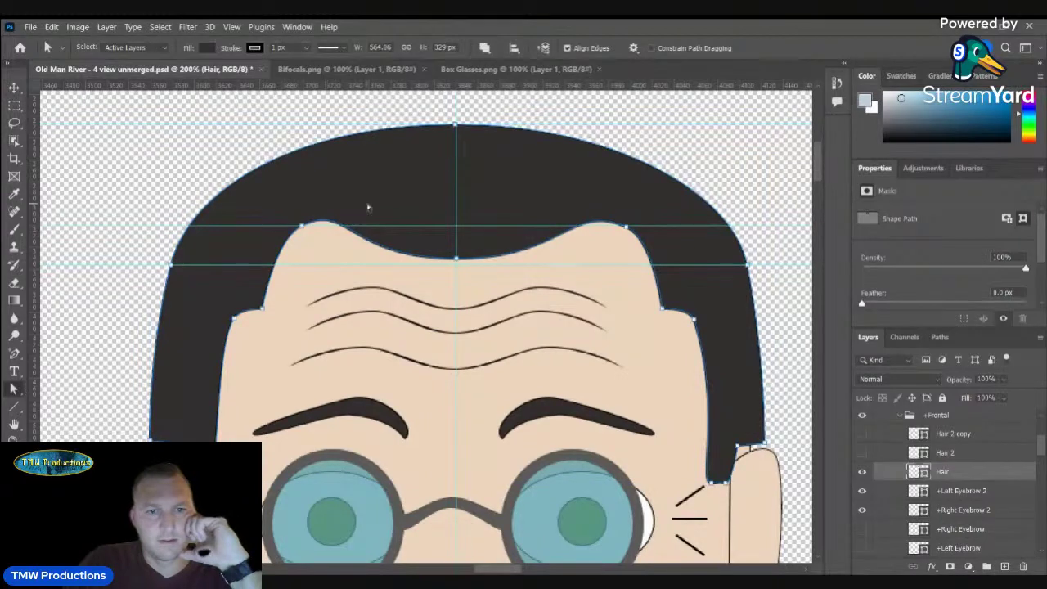
left_click_drag(402, 85, 428, 191)
- Move the hairline's two corner anchor points up and outward to the new guide, raise its centre point to the guide below, and deselect
left_click_drag(302, 226, 287, 192)
left_click_drag(627, 226, 656, 195)
left_click_drag(457, 260, 458, 241)
key("z")
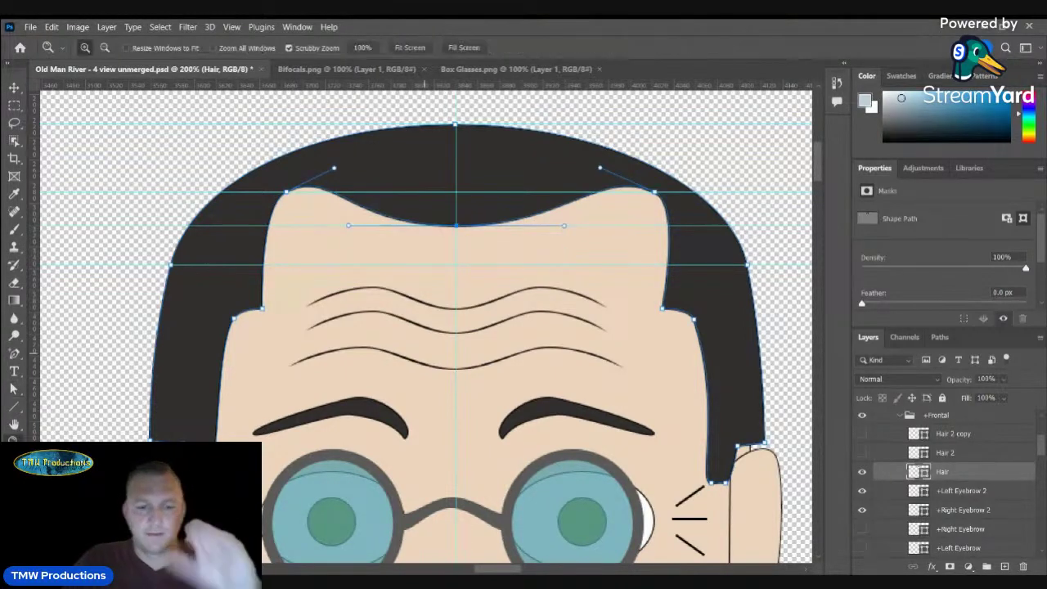
left_click(442, 352, "alt")
left_click(442, 352, "alt")
left_click(443, 353, "alt")
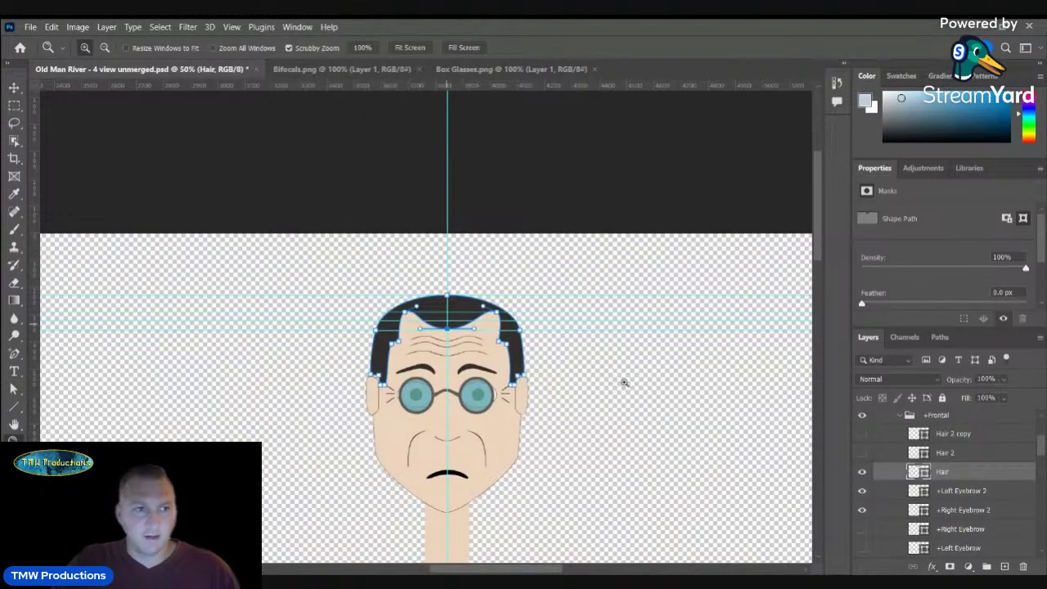
left_click(13, 88)
left_click(204, 271)
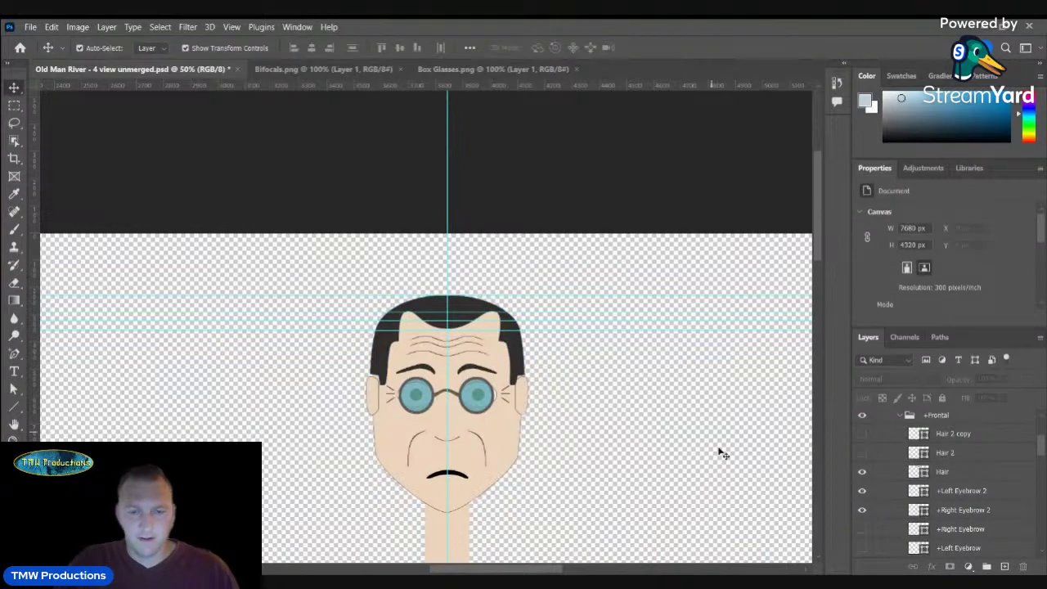
- Reselect the Hair shape and select the hairline's left upper corner anchor point to show its handles
left_click(17, 439)
left_click(450, 315)
left_click(451, 315)
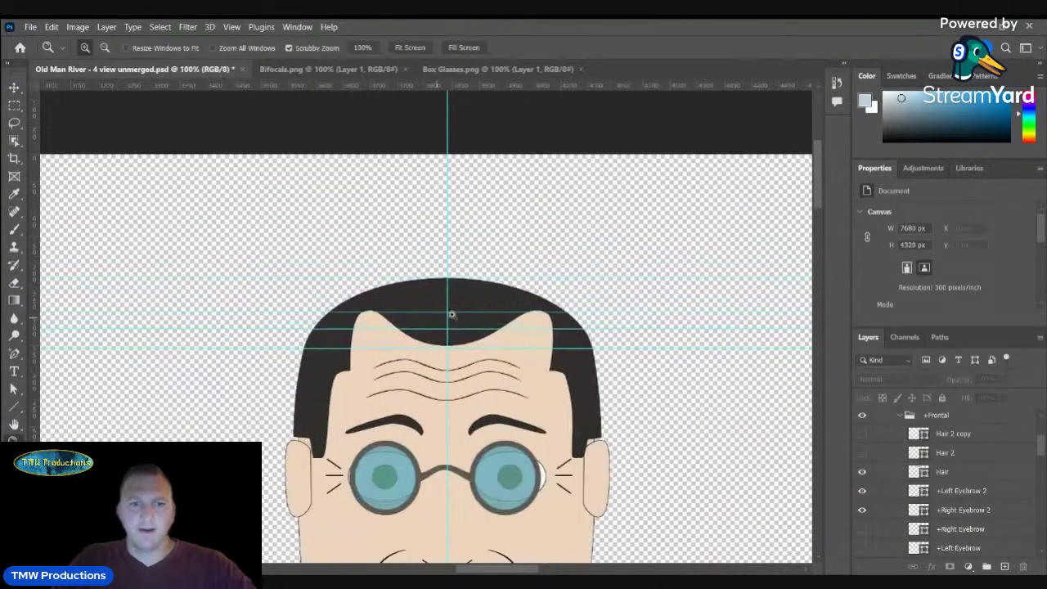
left_click(456, 327)
left_click(14, 387)
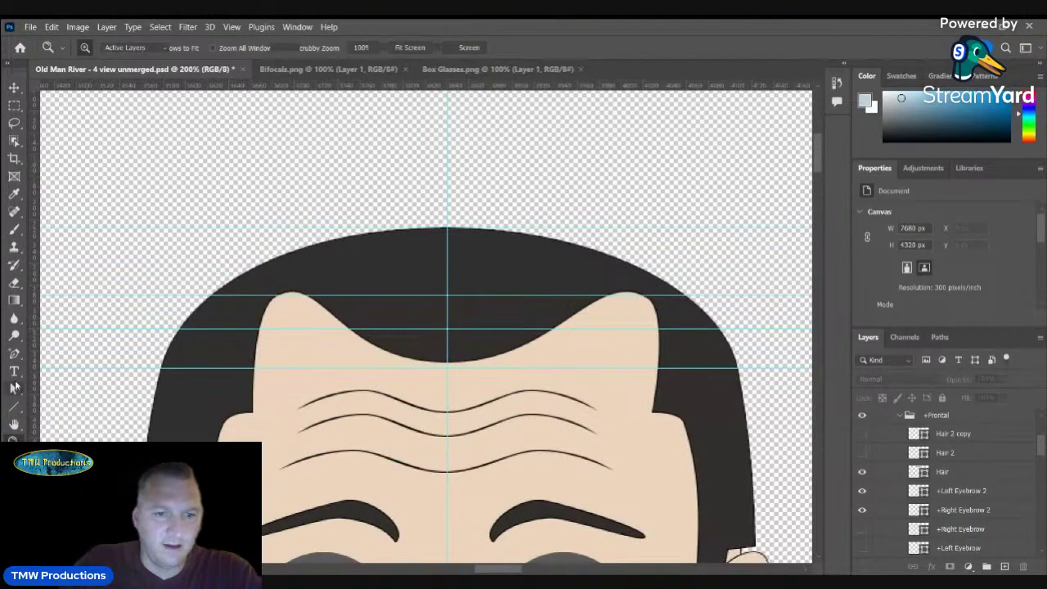
key("v")
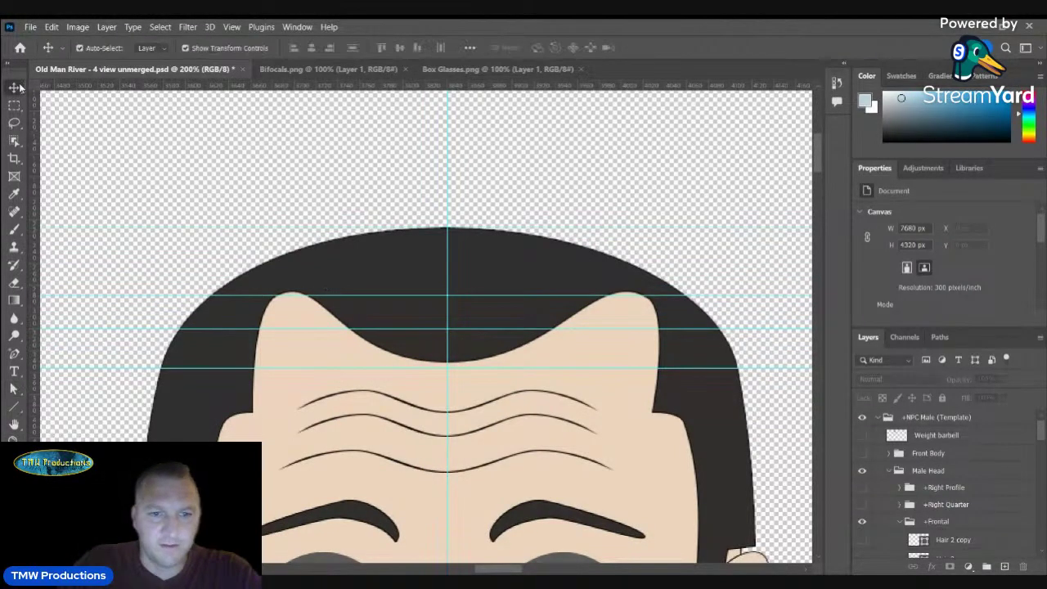
left_click(366, 254)
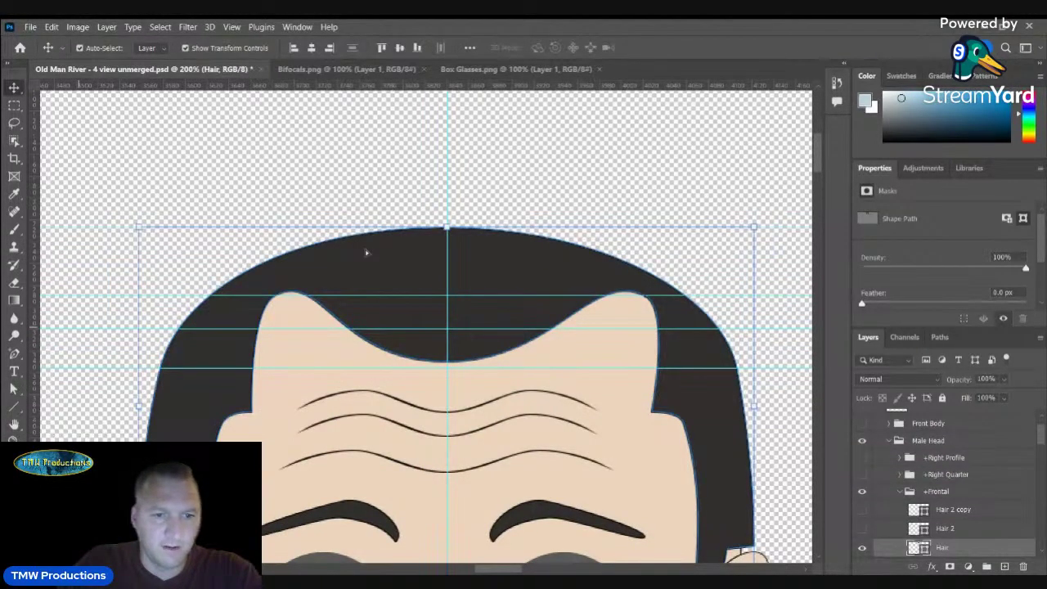
key("a")
left_click(380, 316)
left_click(277, 295)
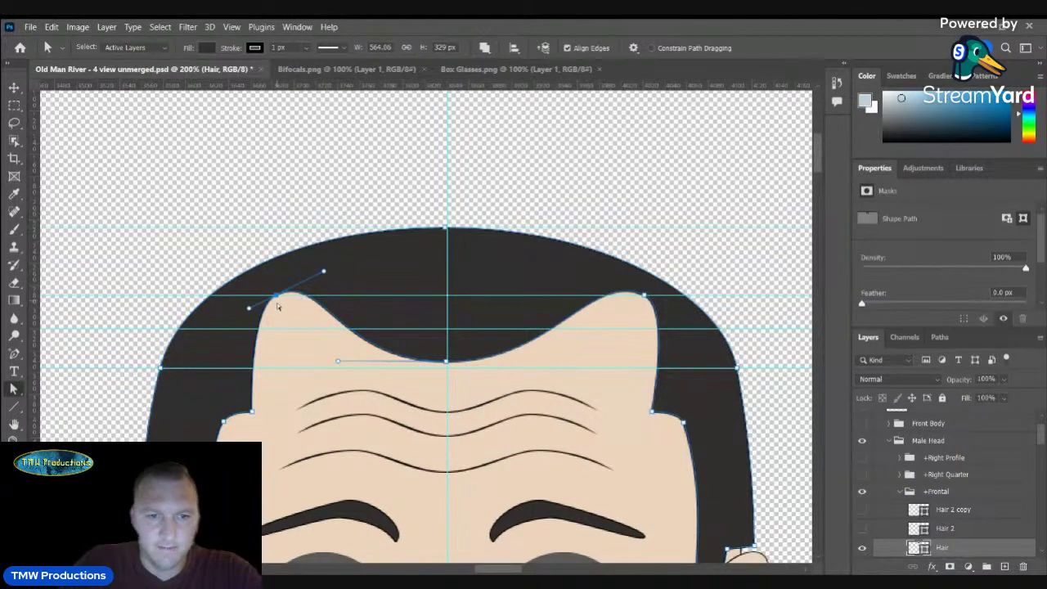
- Try shortening the inner handle of the hairline's left corner anchor point, and undo the change
mouse_move(276, 303)
left_mouse_down()
mouse_move(311, 301)
mouse_move(278, 301)
left_mouse_up()
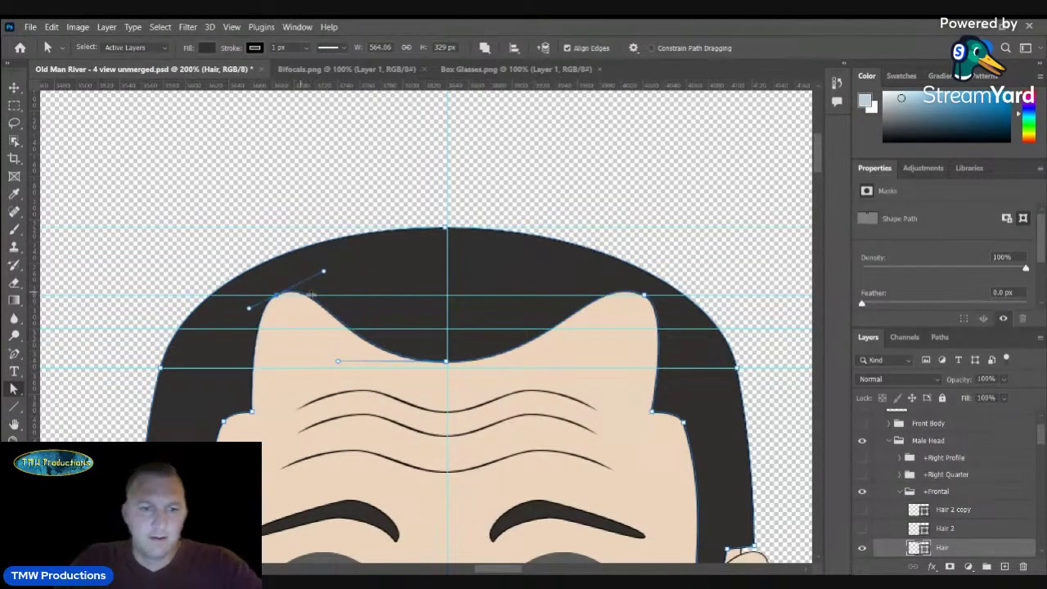
left_click_drag(323, 270, 297, 284)
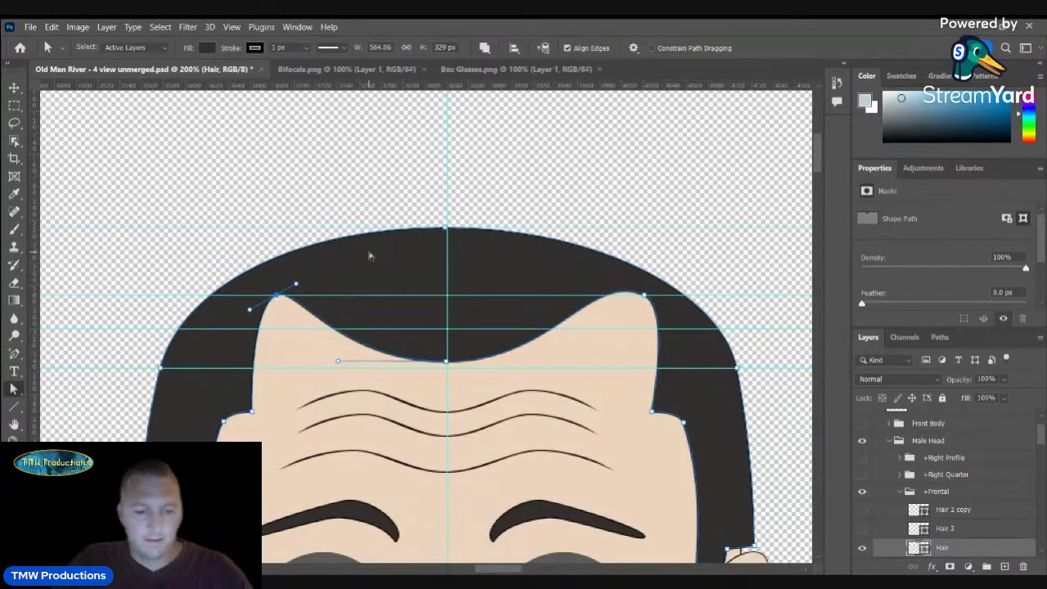
key("ctrl+z")
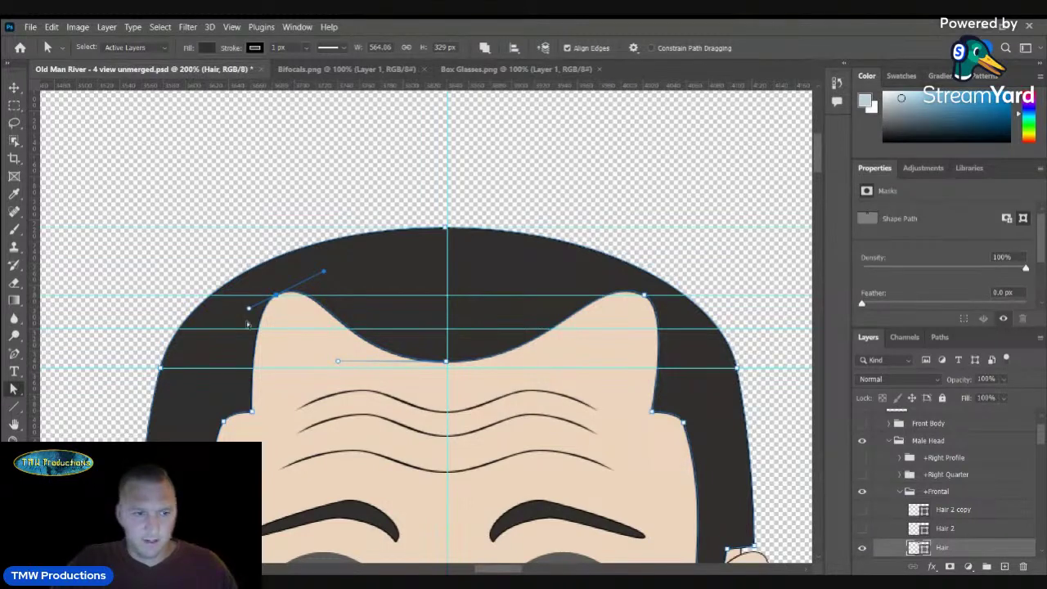
- Add an anchor point on each side of the central hairline curve where it crosses the middle guide
left_click(15, 354)
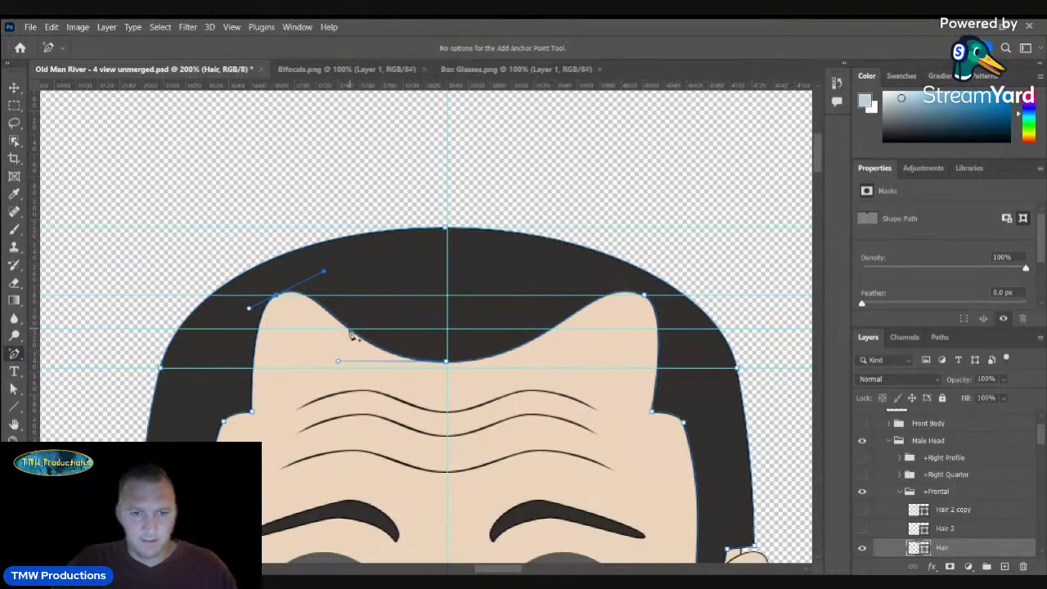
left_click(351, 332)
left_click(550, 332)
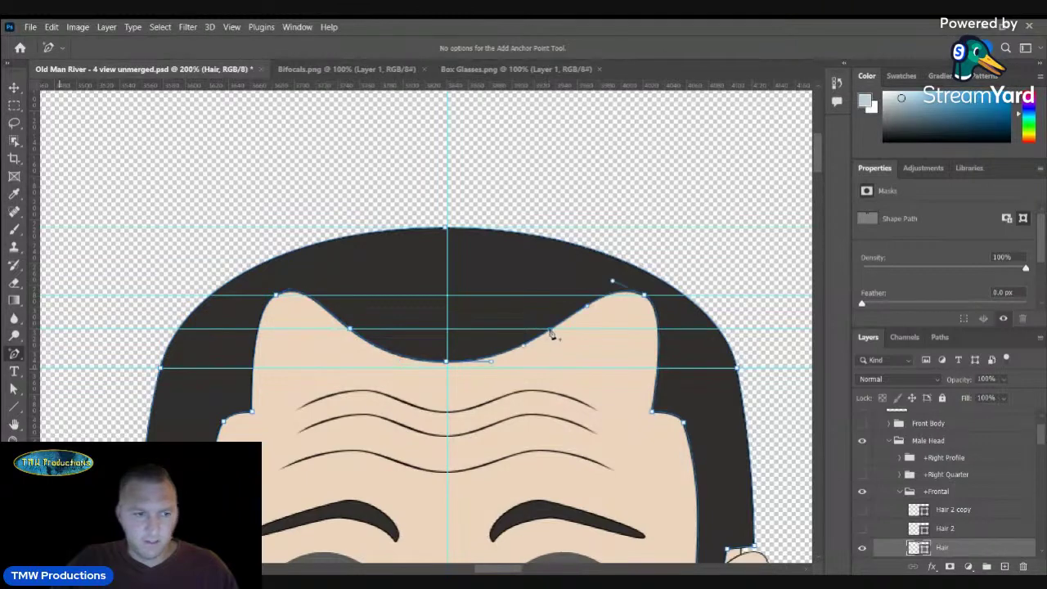
- Try to move the anchor points on both sides of the central hairline curve inward and upward, and undo the change
key("a")
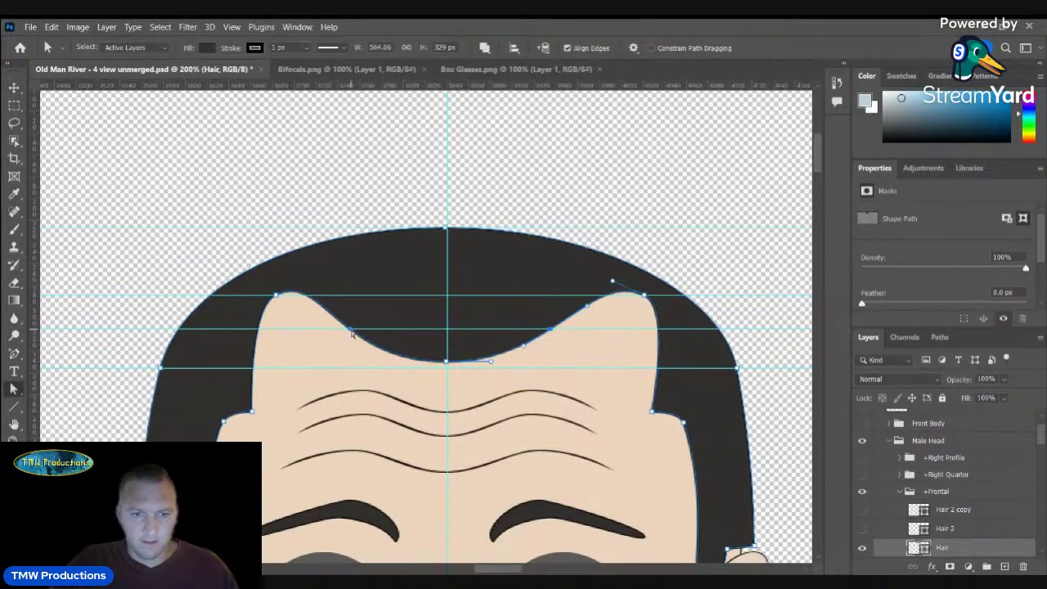
left_click_drag(352, 333, 382, 323)
left_click(549, 330)
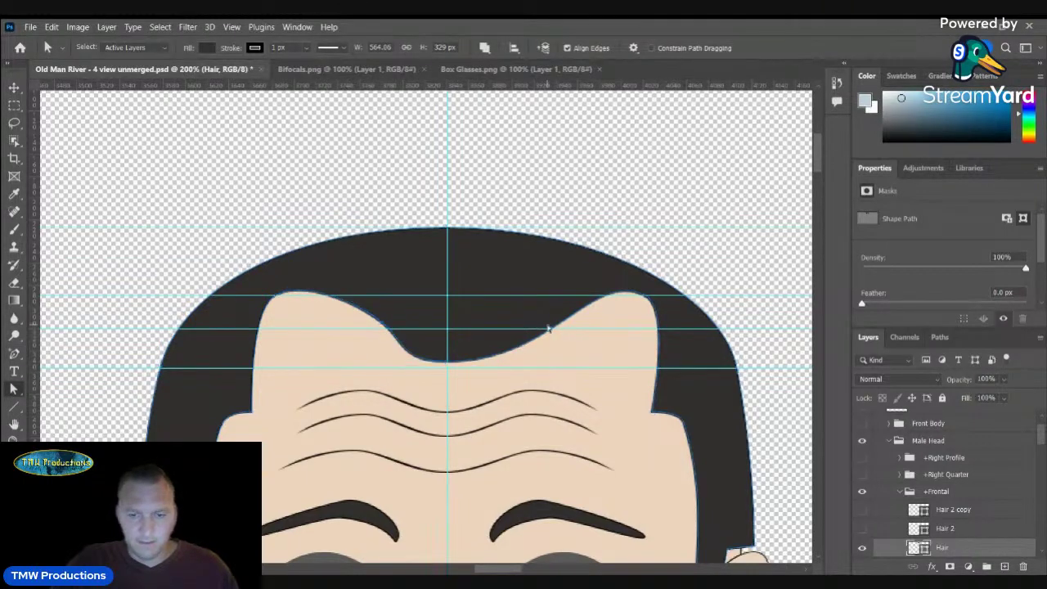
left_click_drag(549, 329, 527, 320)
left_click(578, 189)
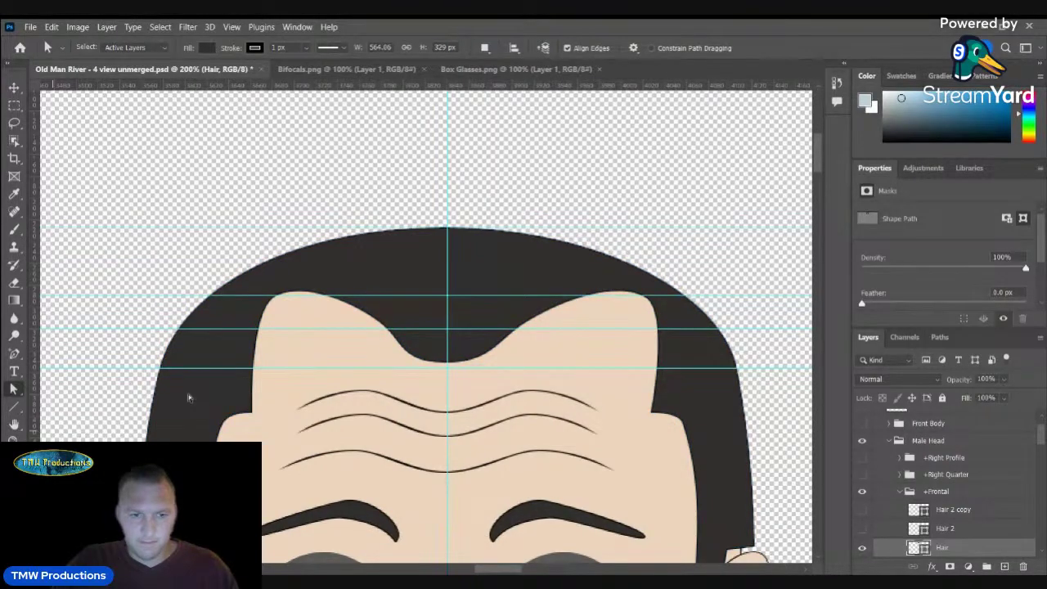
key("z")
left_click(420, 381, "alt")
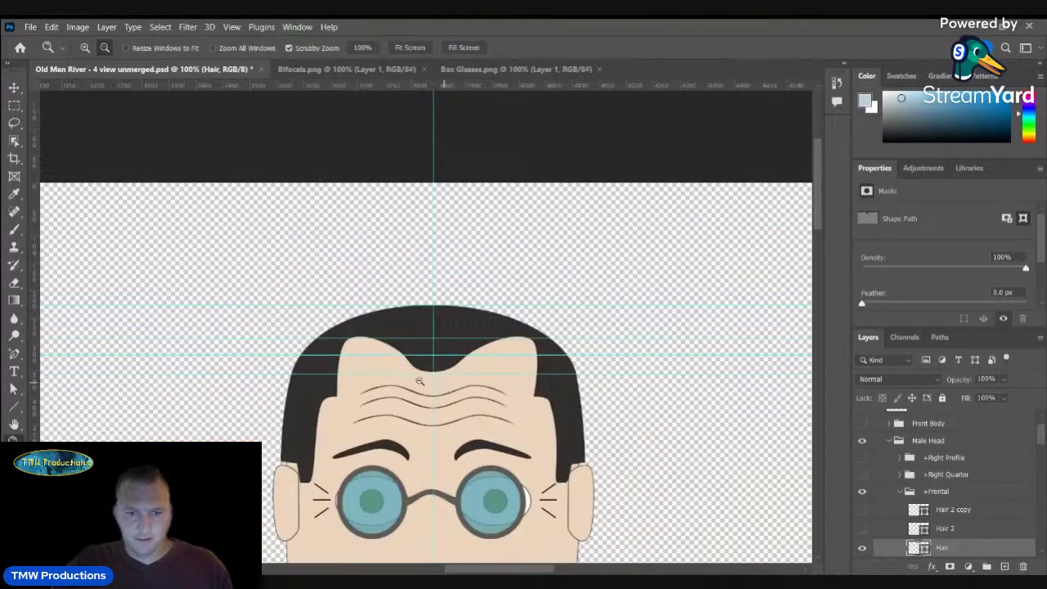
left_click(419, 381, "alt")
key("ctrl")
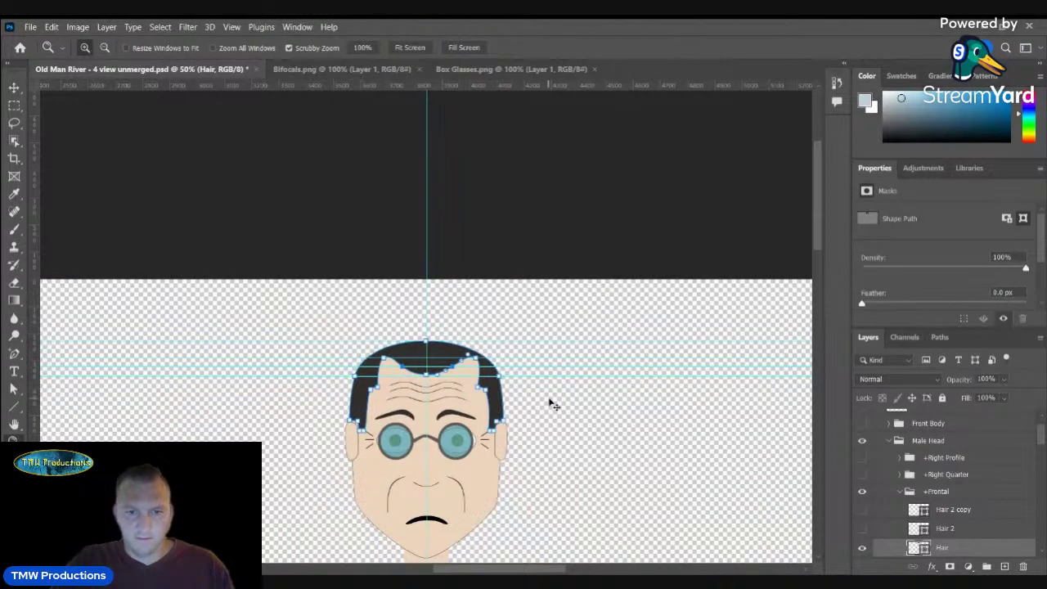
- Clear all guides from the document
left_click_drag(818, 247, 814, 276)
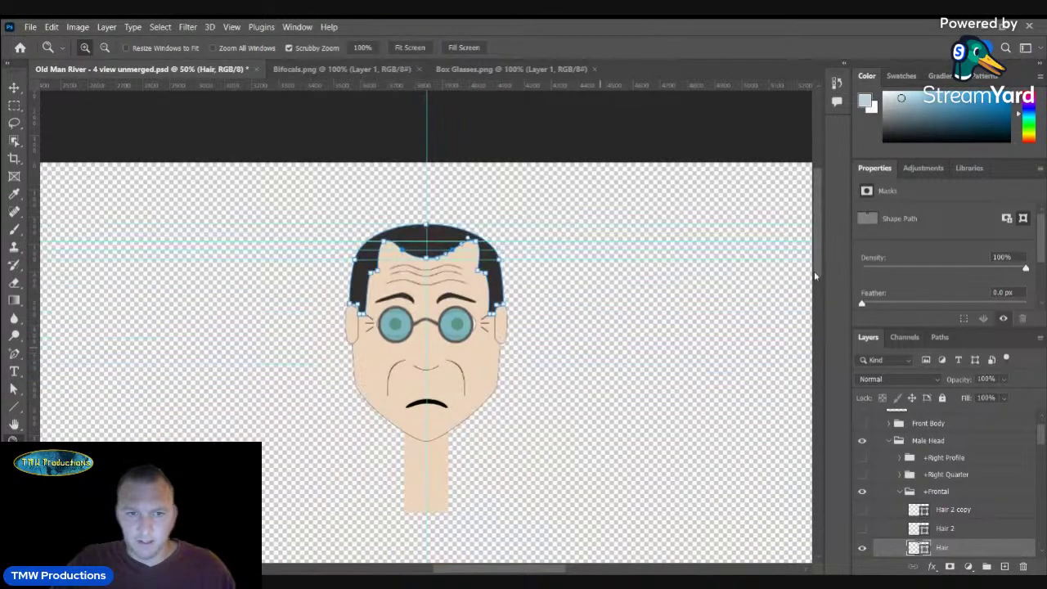
left_click(598, 346)
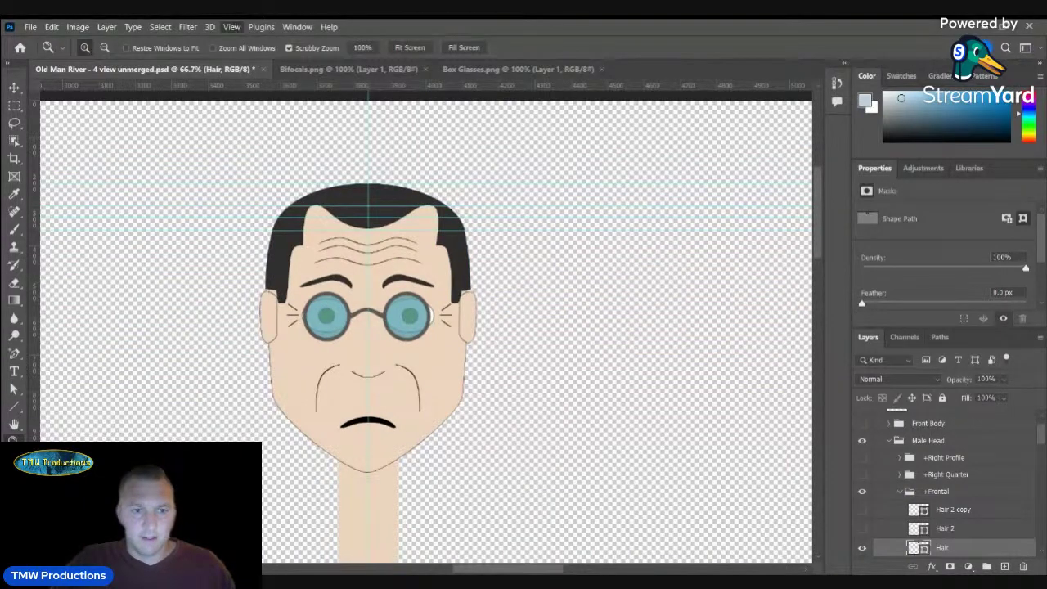
right_click(351, 356)
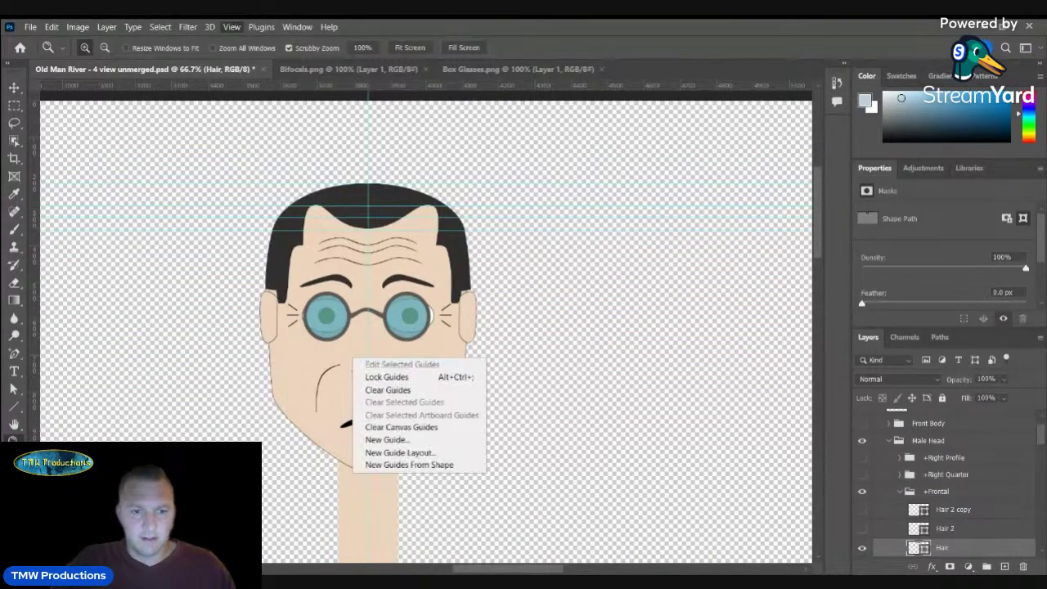
left_click(395, 393)
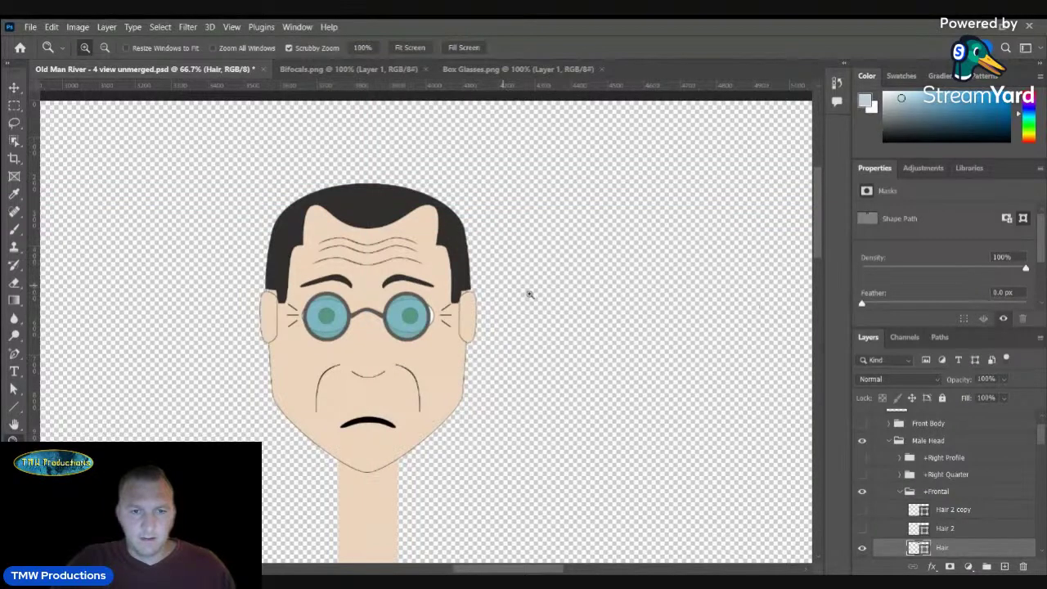
- Add a horizontal guide level with the hairline's two upper corner anchor points
left_click(374, 217)
left_click(374, 218)
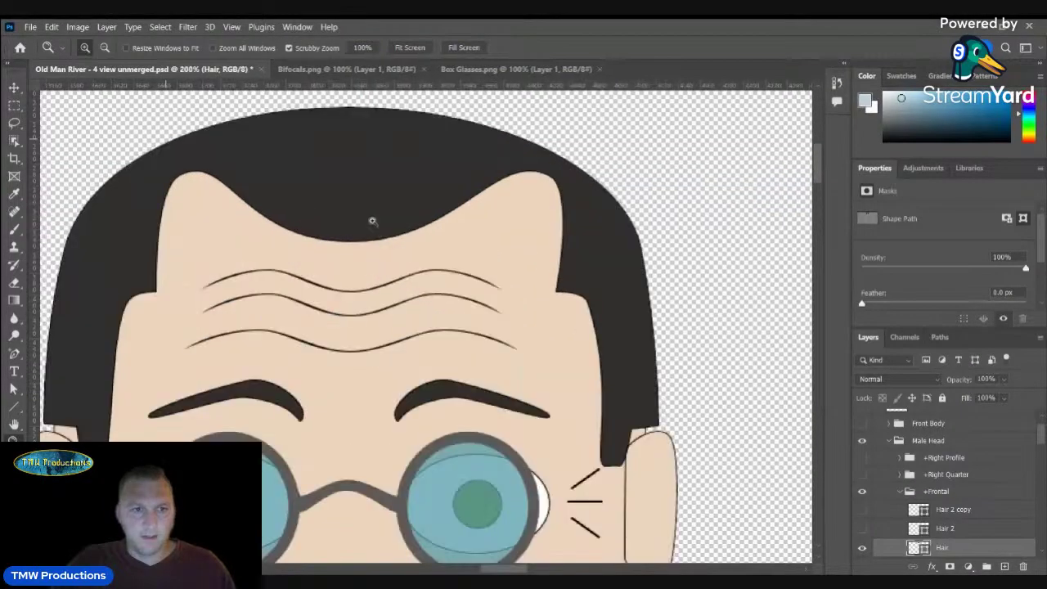
key("v")
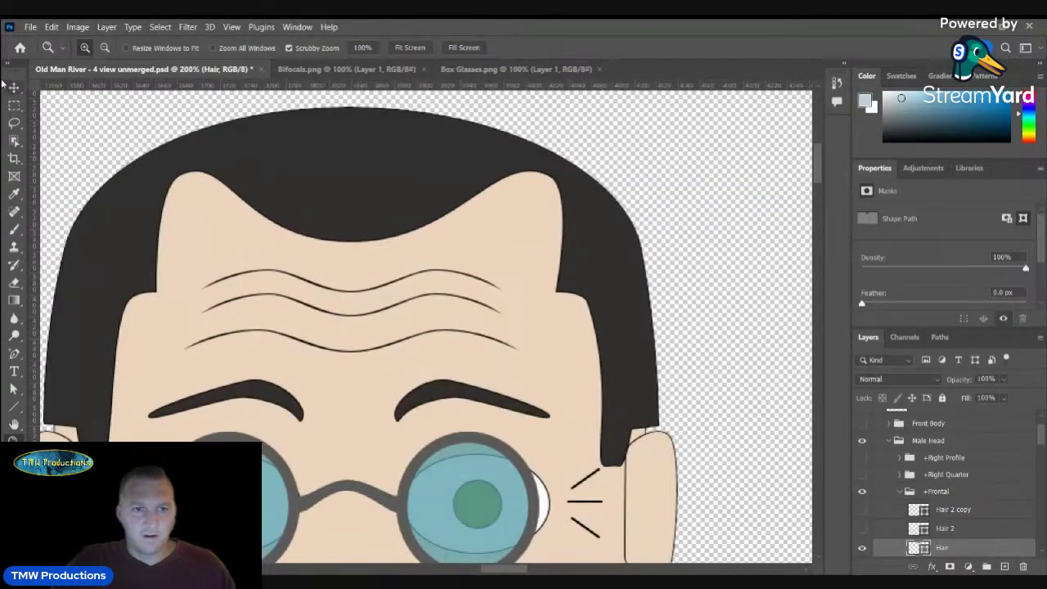
left_click_drag(320, 85, 341, 173)
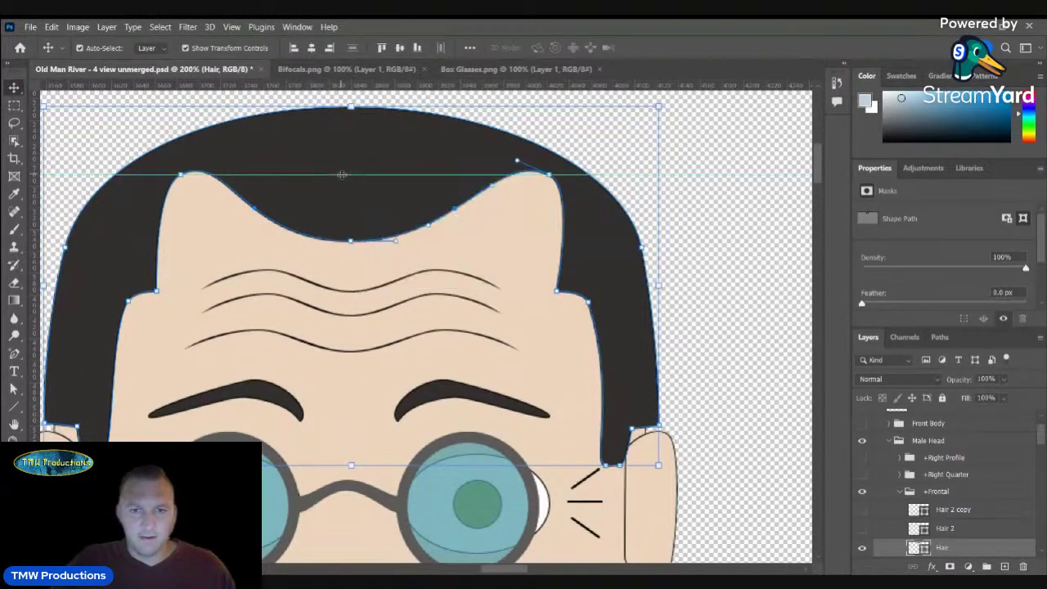
- Select the Hair shape's path and move the hairline's right upper corner anchor point inward along the guide
left_click(14, 390)
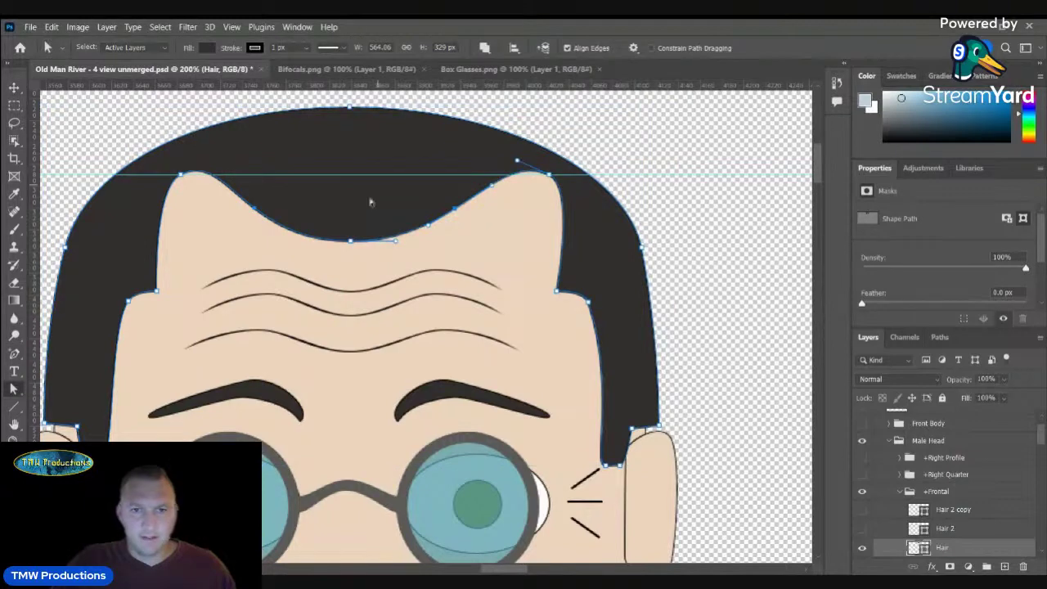
left_click(380, 173)
left_click(382, 173)
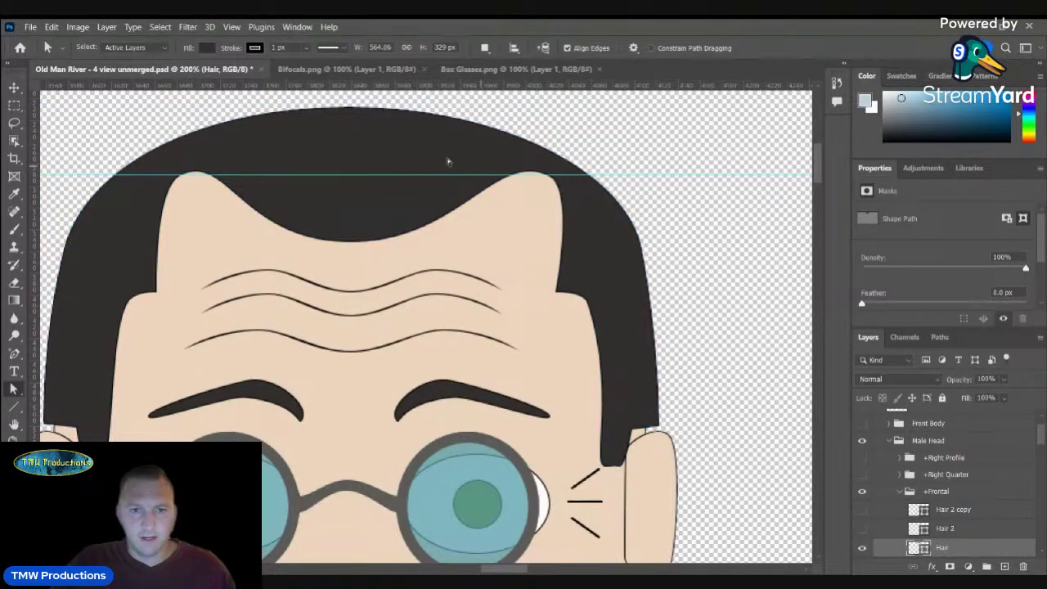
left_click(450, 162)
left_click(550, 176)
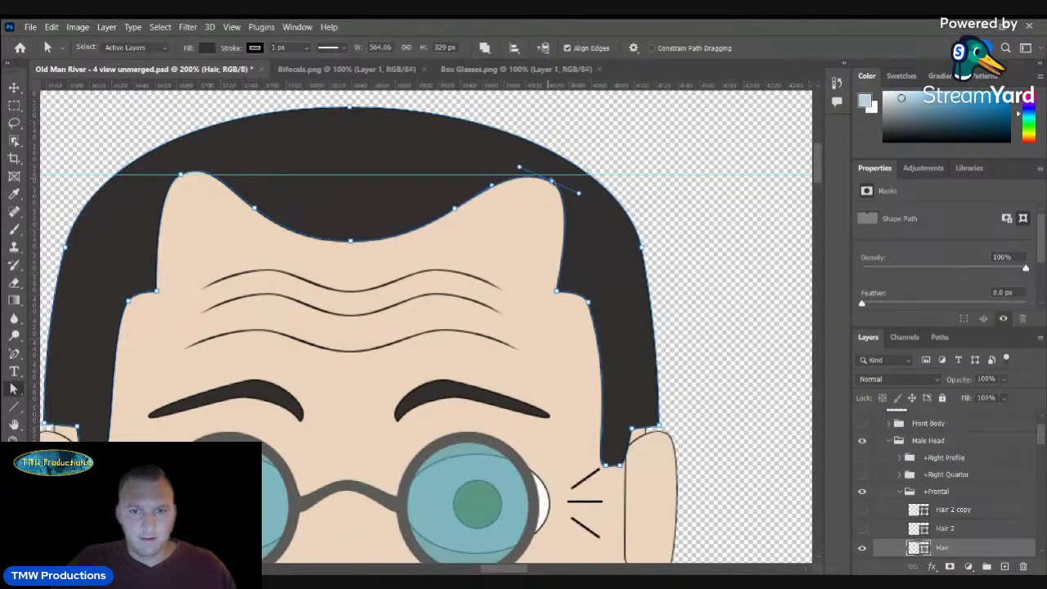
left_click_drag(557, 186, 530, 177)
left_click(647, 167)
left_click(571, 197)
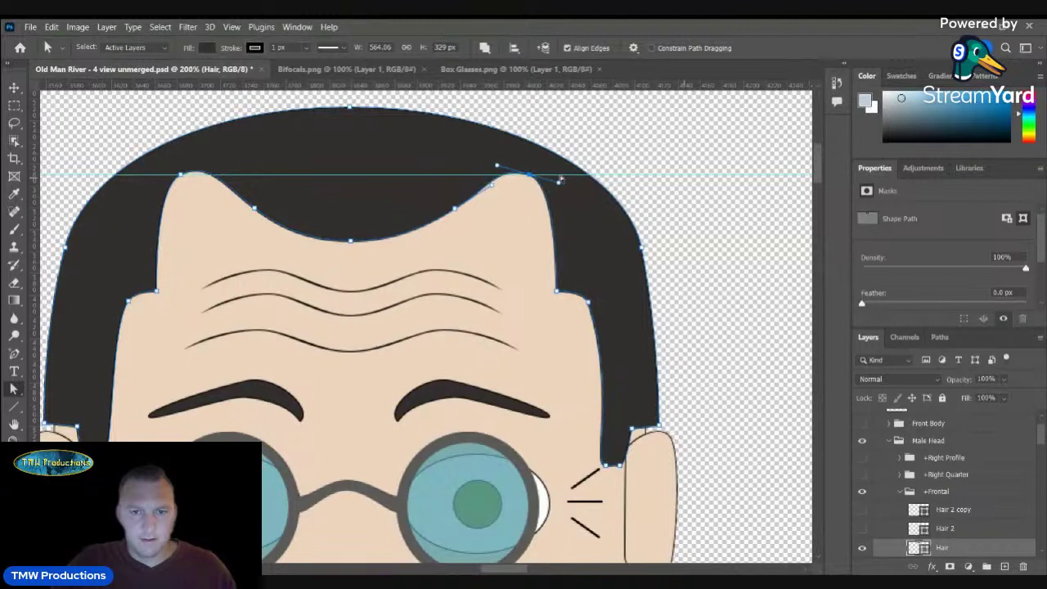
left_click(707, 193)
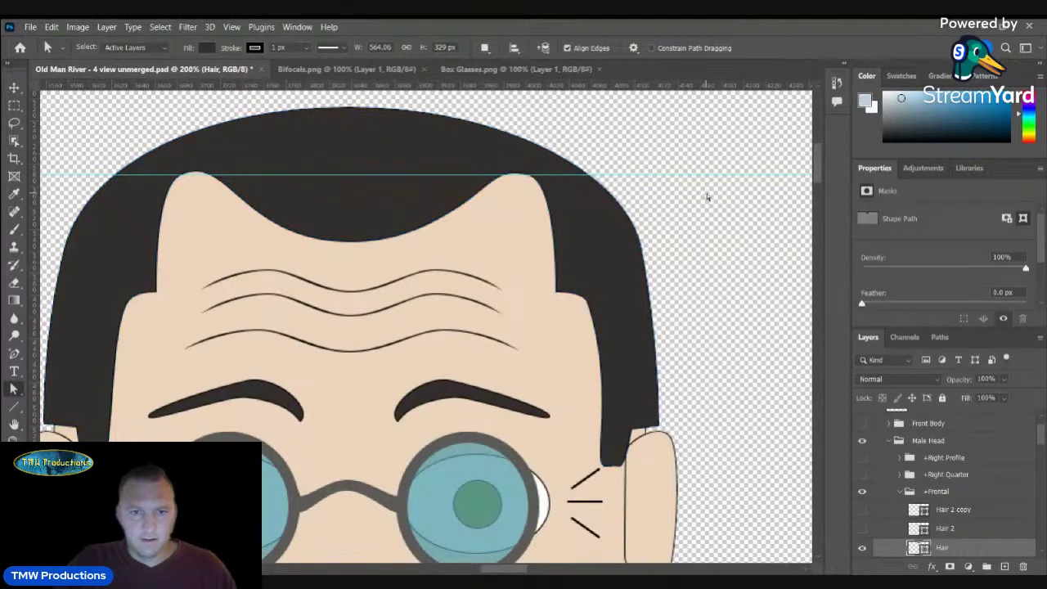
- Move the anchor point on the right of the central hairline curve inward, and shift the right upper corner point farther in along the guide
left_click(530, 167)
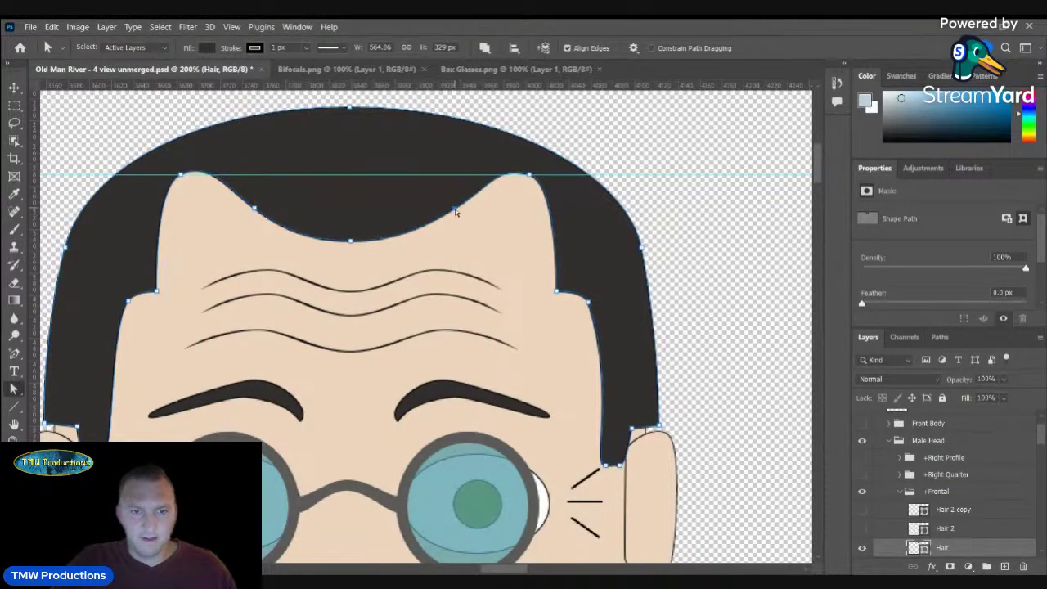
left_click_drag(448, 210, 447, 209)
left_click_drag(529, 176, 514, 176)
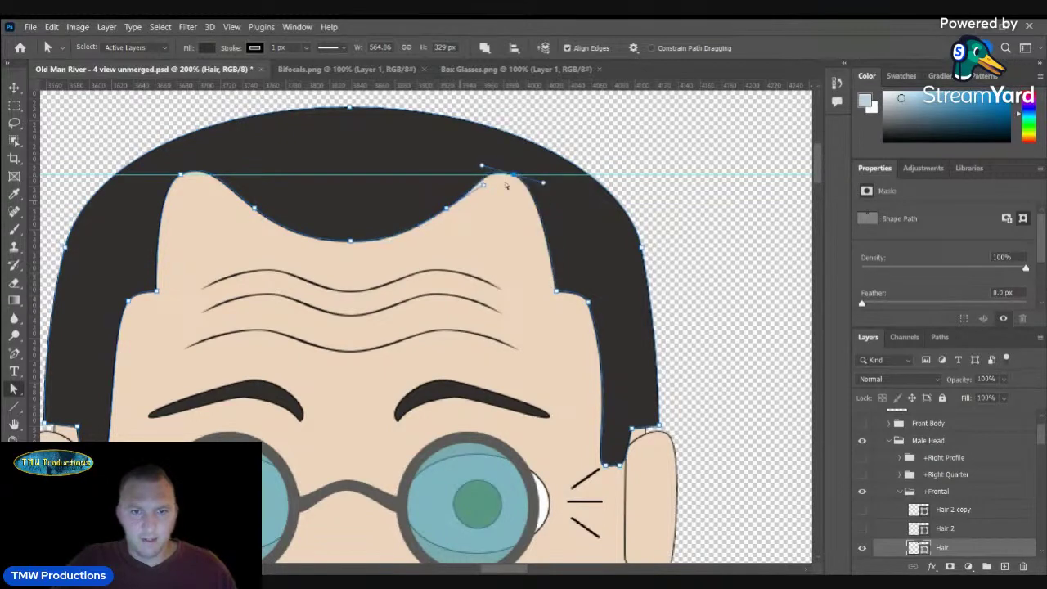
left_click(446, 210)
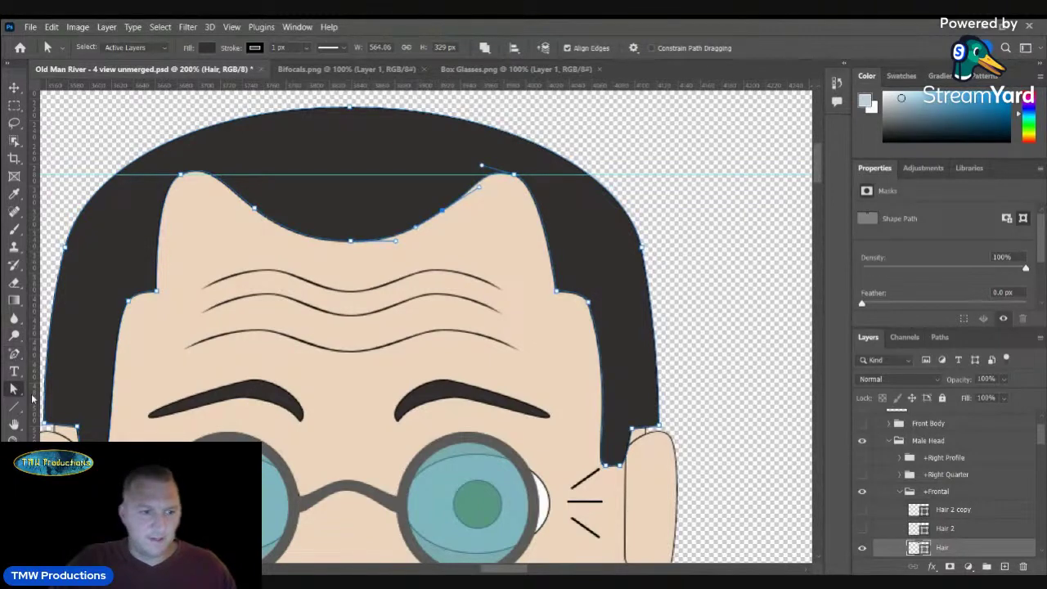
- Draw a rectangle about 167 by 95 px over the central hairline curve and widen it to about 174 px
right_click(17, 407)
left_click(69, 404)
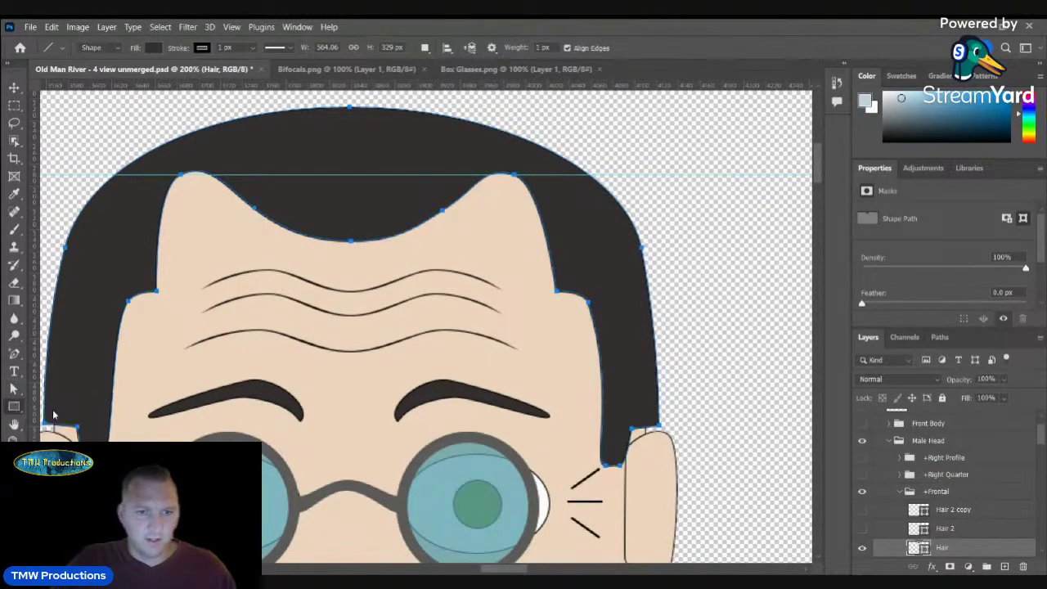
left_click_drag(260, 164, 442, 264)
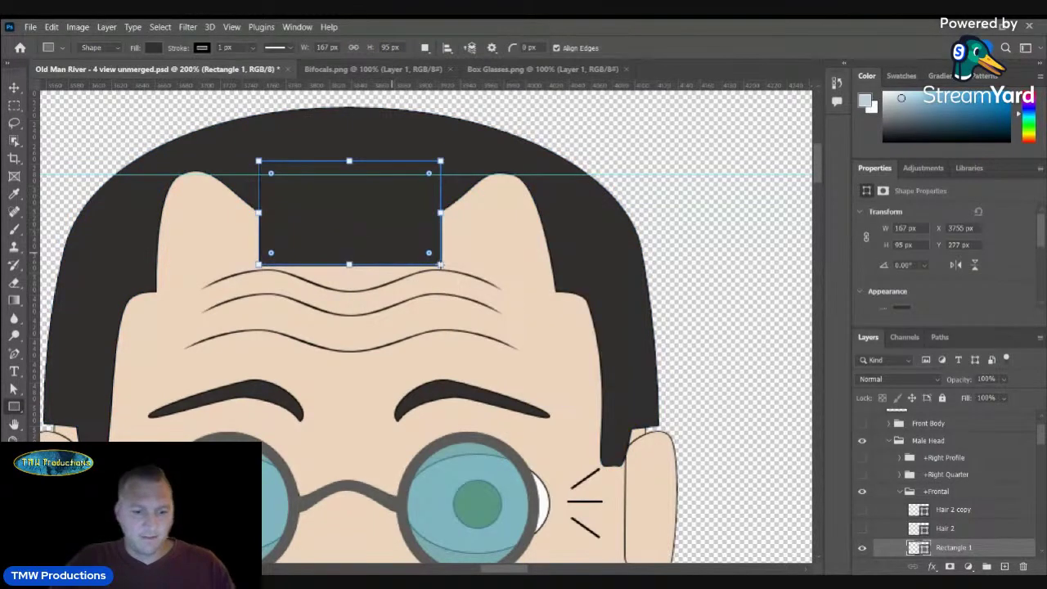
key("v")
left_click_drag(258, 212, 250, 213)
key("Return")
- Fill the rectangle with the recently used teal blue
key("a")
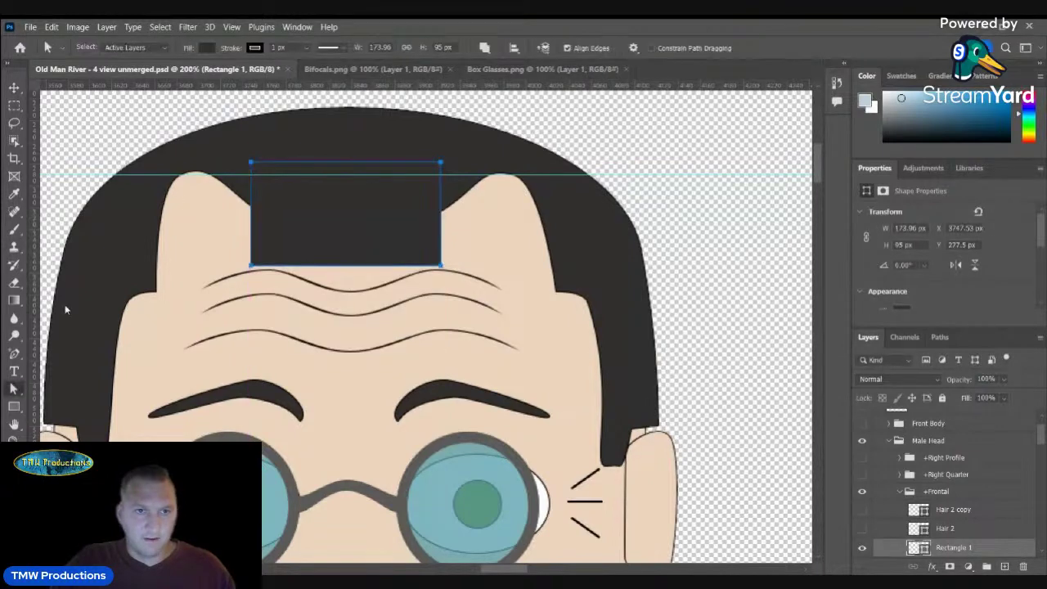
left_click(207, 48)
left_click(218, 120)
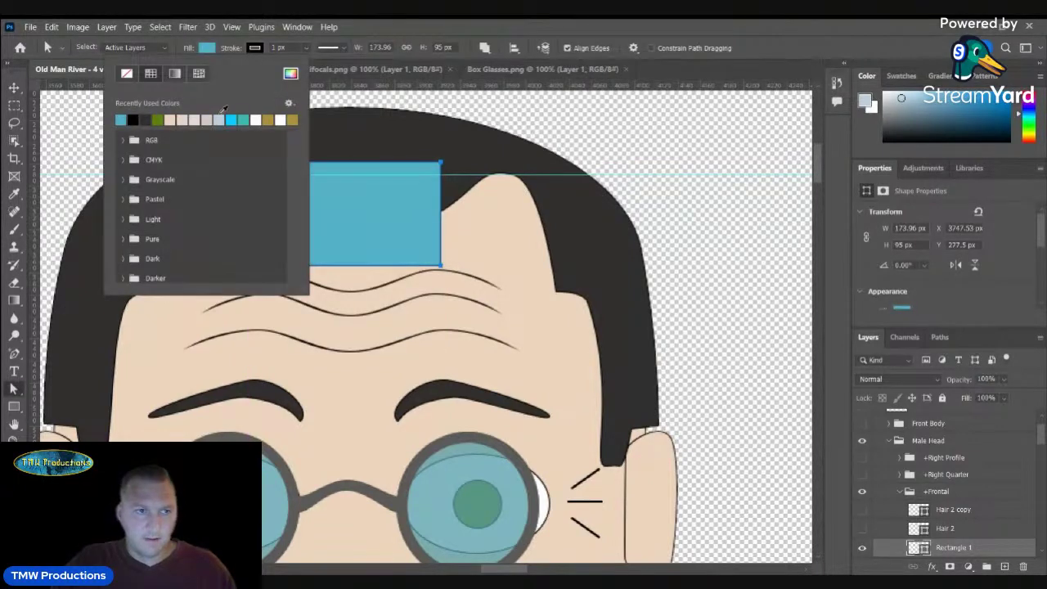
key("Escape")
- Centre the rectangle horizontally on the hair and set its opacity to 54%
key("v")
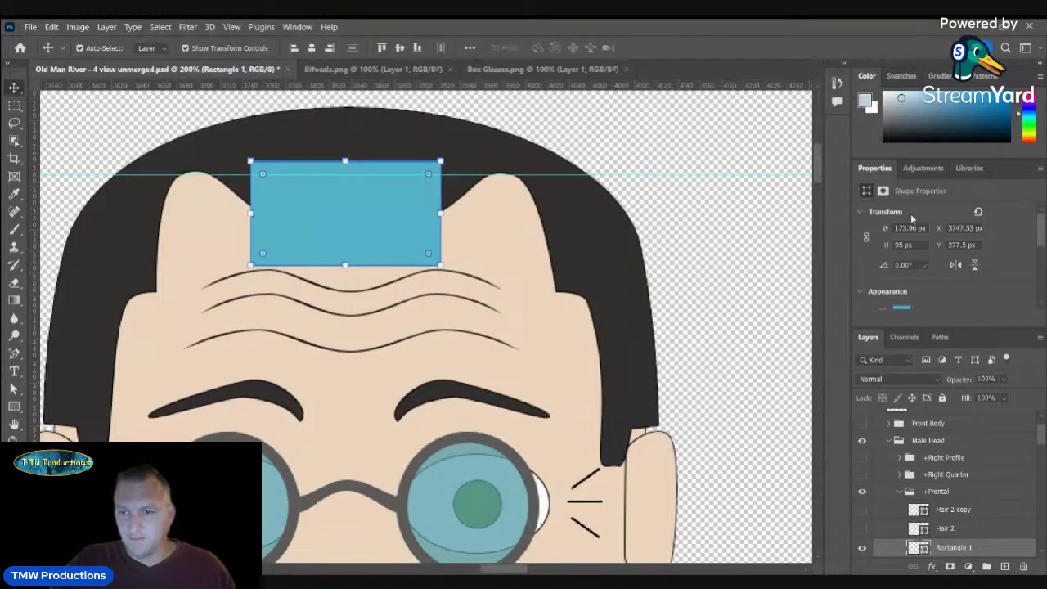
left_click(312, 48)
scroll(953, 541, "down", 1)
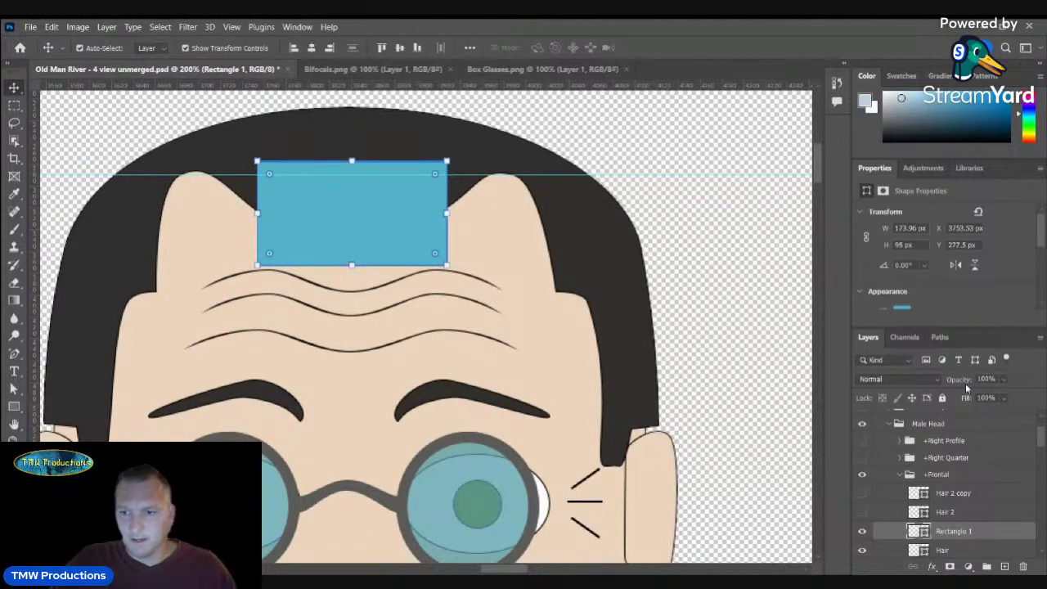
left_click_drag(967, 386, 941, 382)
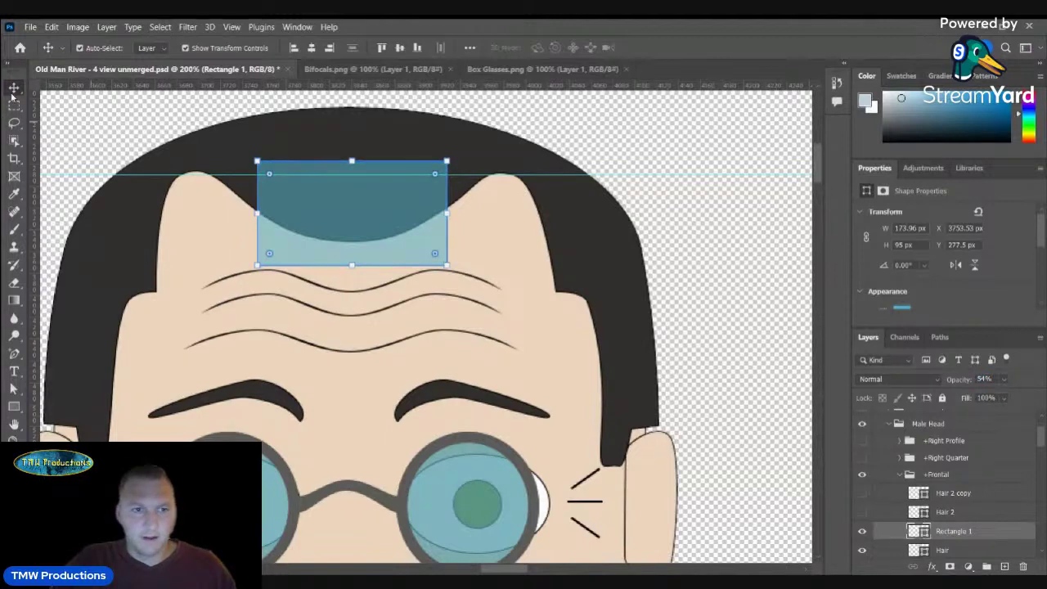
- Select the Hair path and move the anchor point on the right of the central curve onto the rectangle's right edge
left_click(211, 166)
left_click(14, 389)
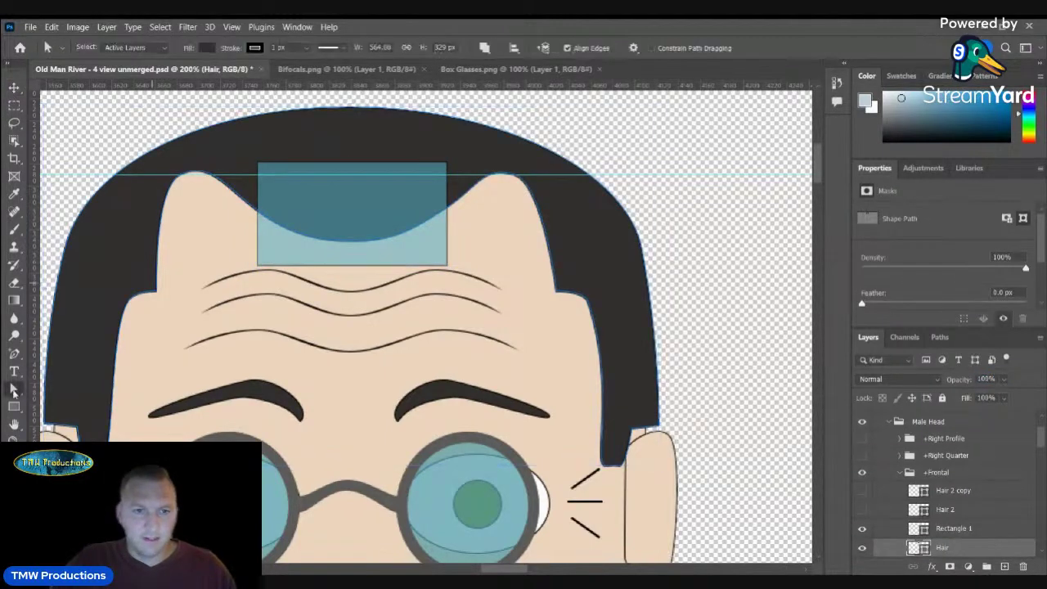
left_click(228, 160)
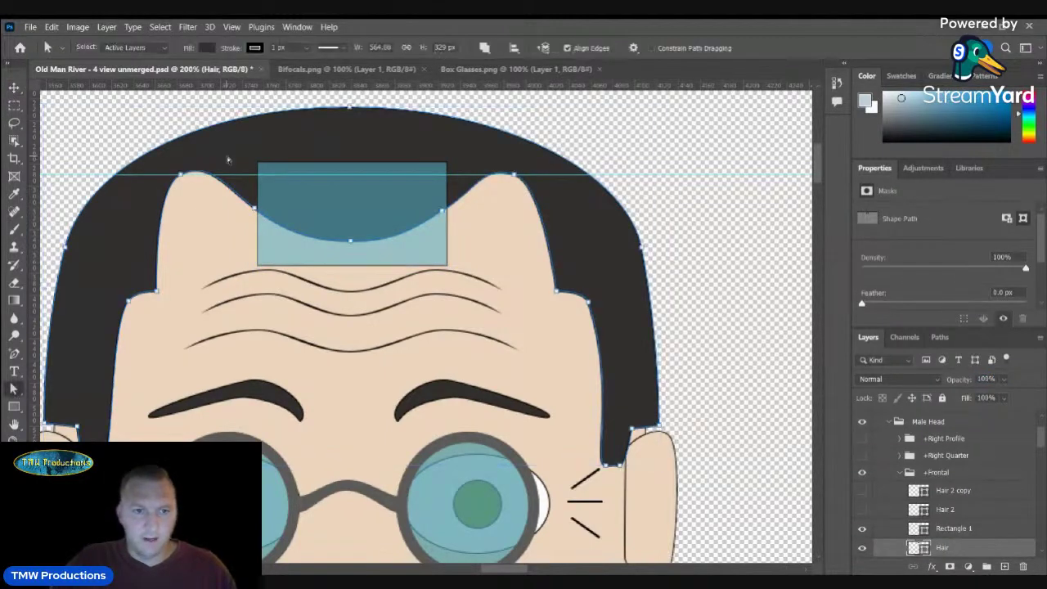
left_click(446, 212)
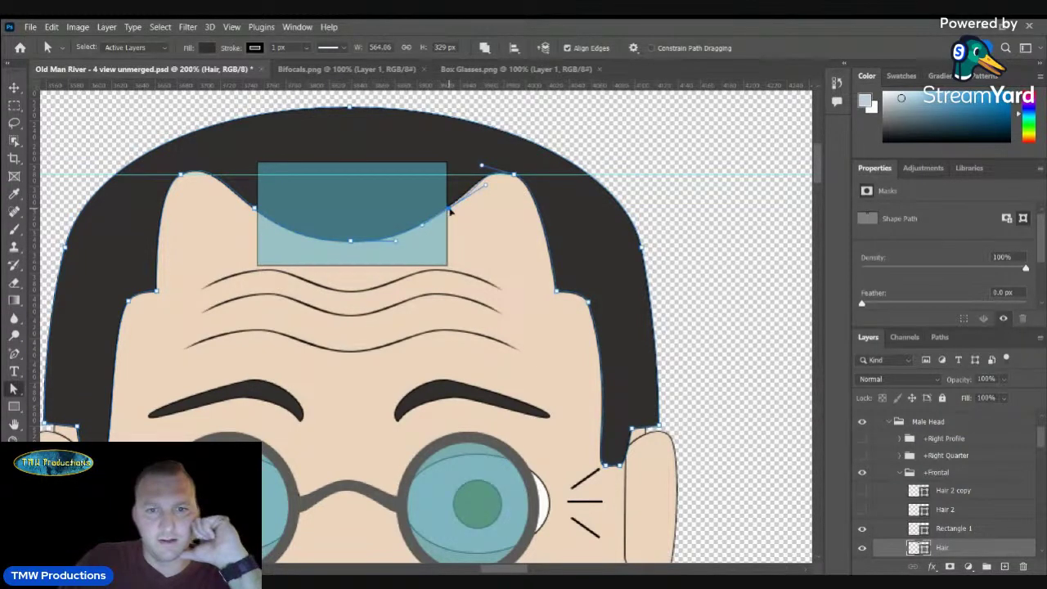
- Widen the rectangle to about 284 px, centred between the hairline's upper corners, and reselect the Hair shape
key("v")
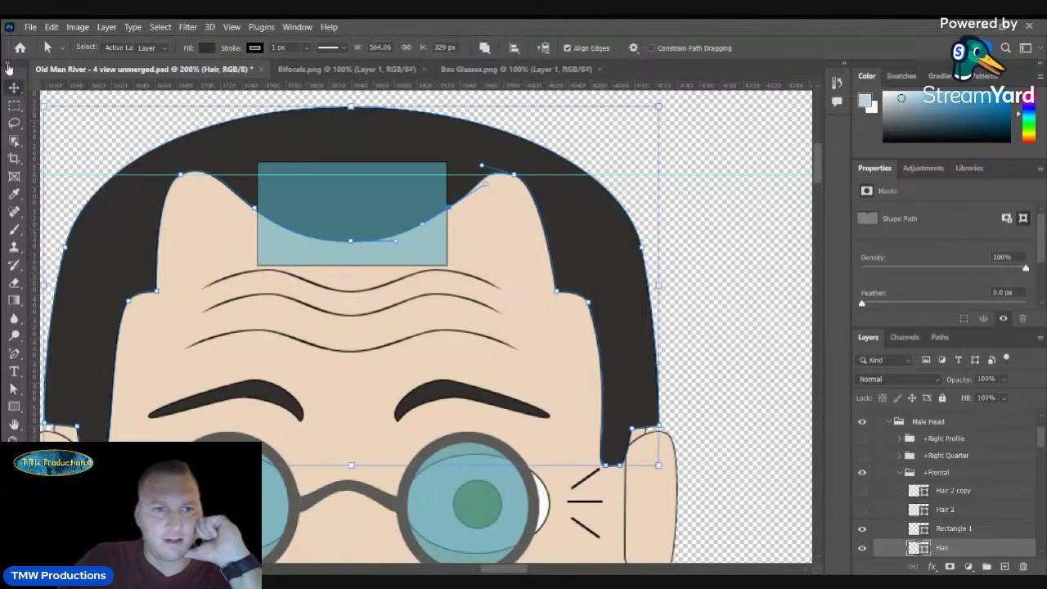
left_click(14, 87)
left_click(286, 213)
left_click_drag(258, 213, 195, 213)
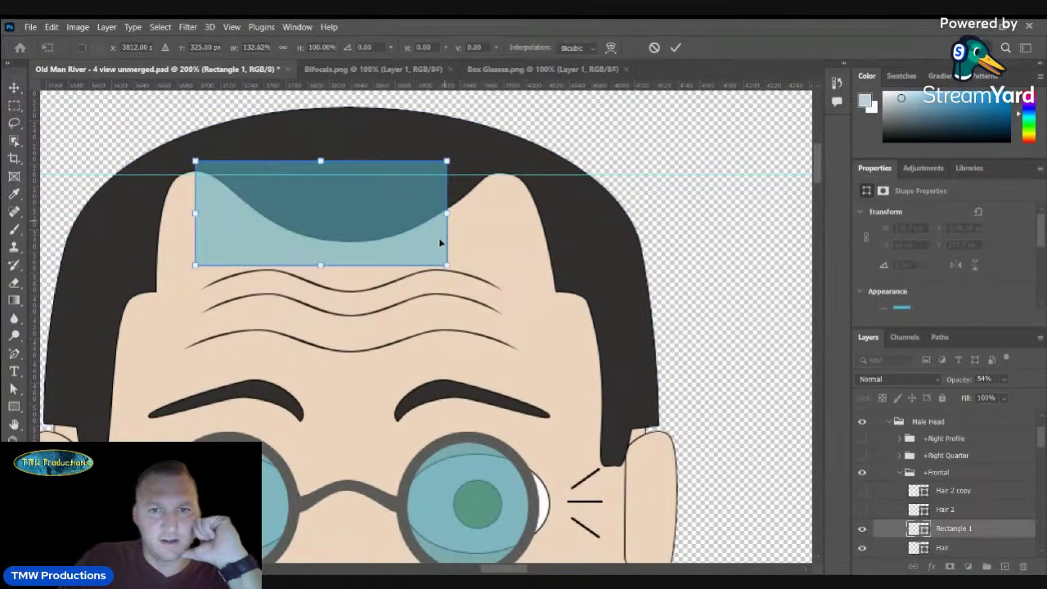
left_click_drag(447, 214, 508, 219)
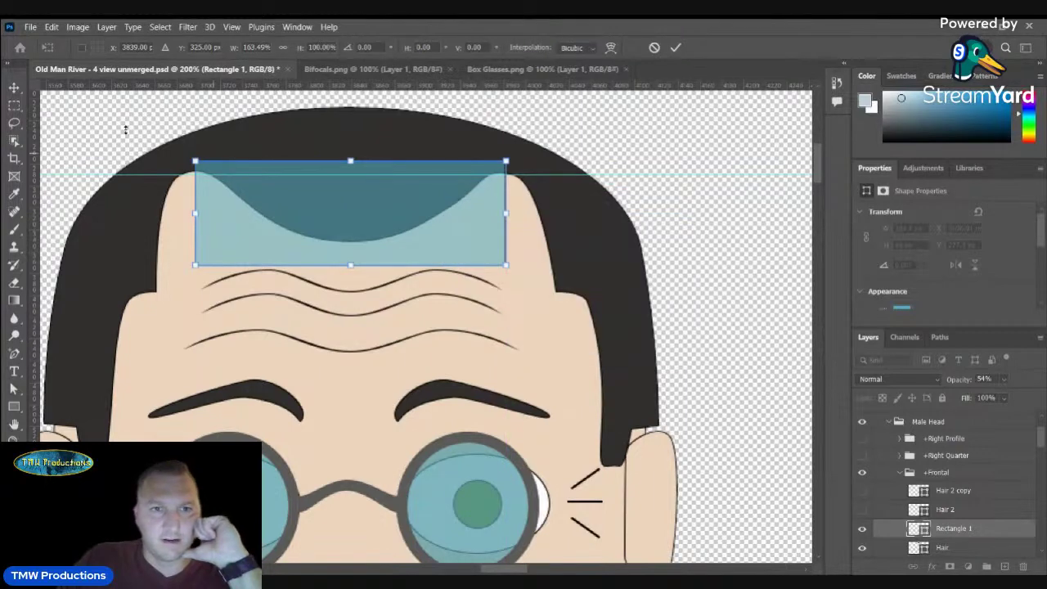
key("Return")
key("Right")
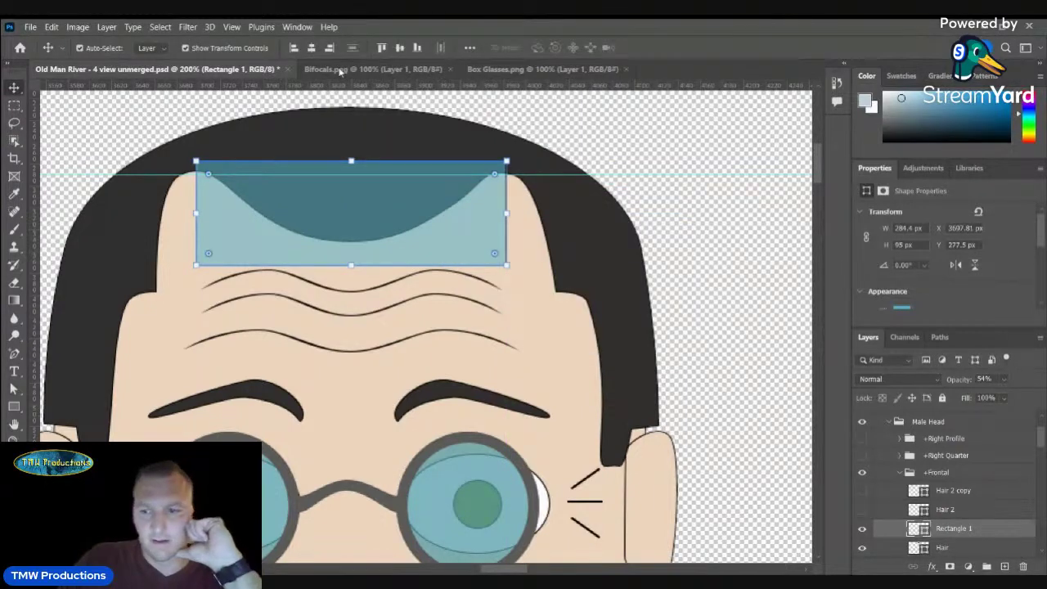
left_click(575, 224)
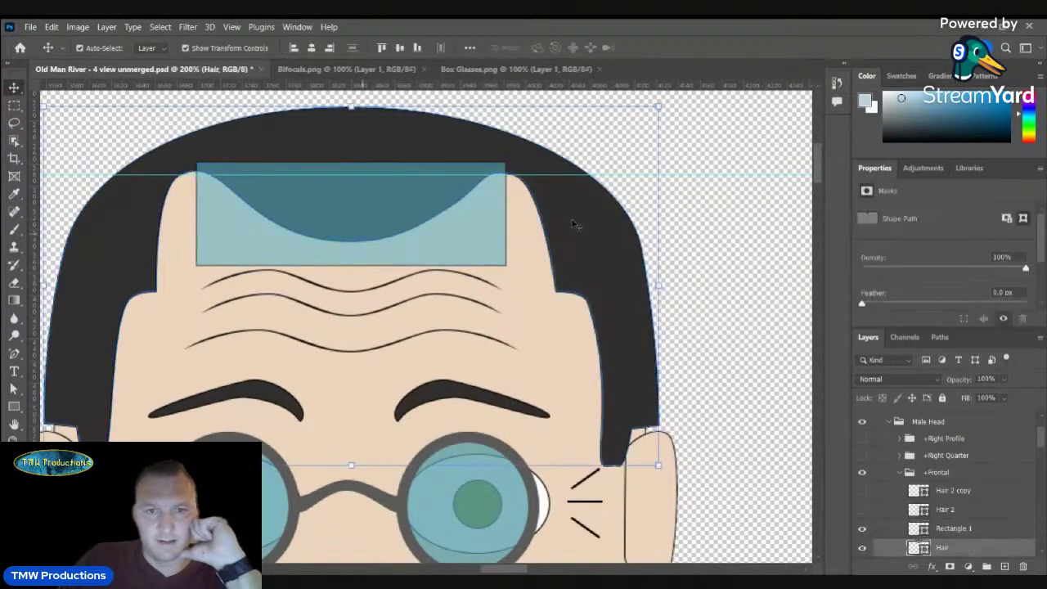
- Check the Hair path's anchor point at the right hairline corner against the edge of the measuring rectangle
left_click(14, 389)
left_click(124, 214)
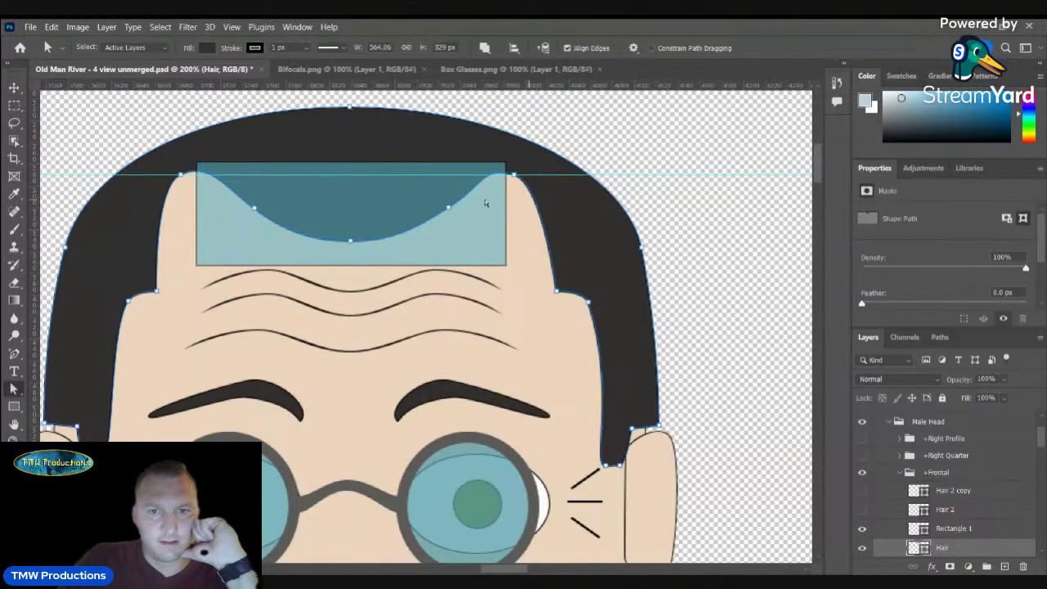
left_click(516, 176)
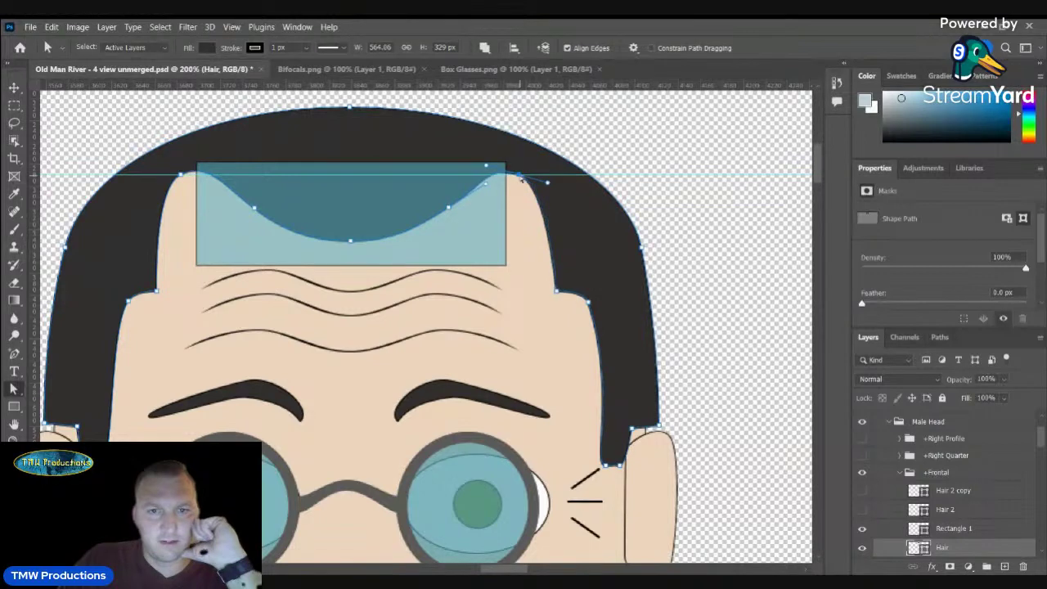
left_click(714, 233)
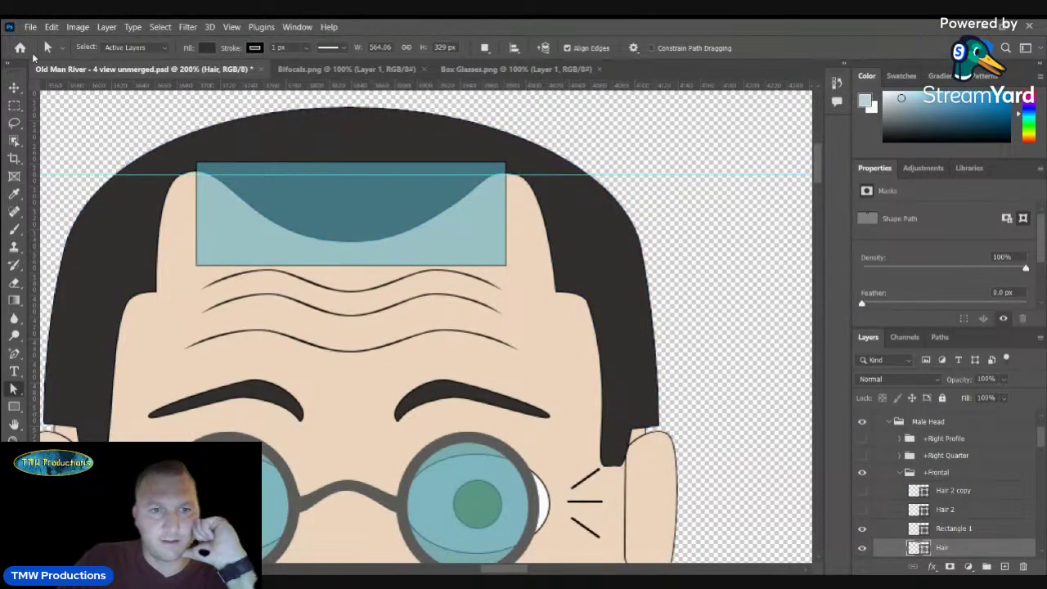
- Delete the teal measuring rectangle from the forehead
left_click(15, 88)
left_click(382, 251)
key("Delete")
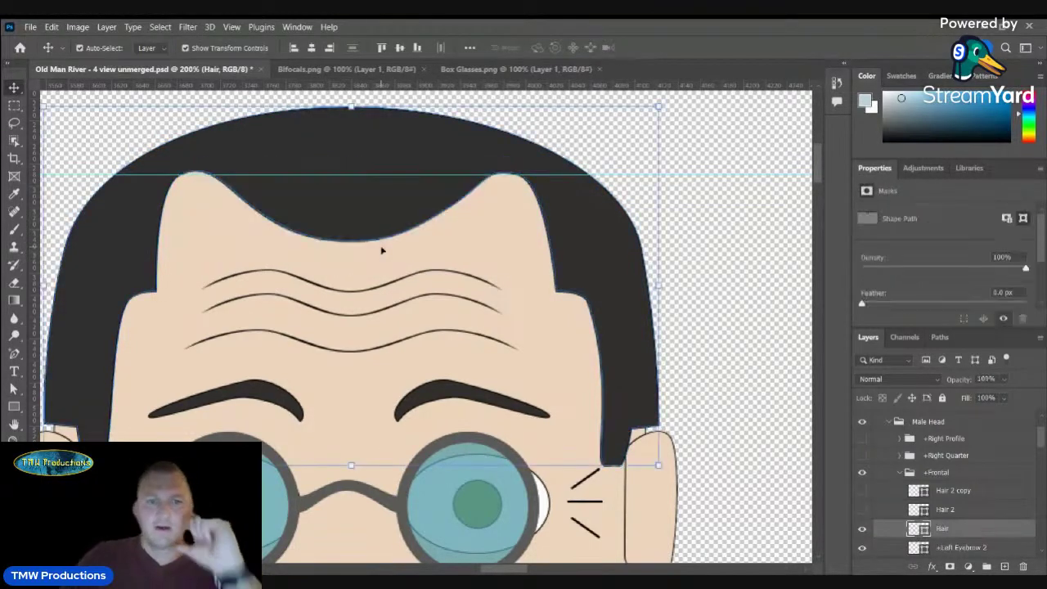
- Raise the anchor point at the hair's top centre so the Hair shape is 356 px high
left_click(15, 440)
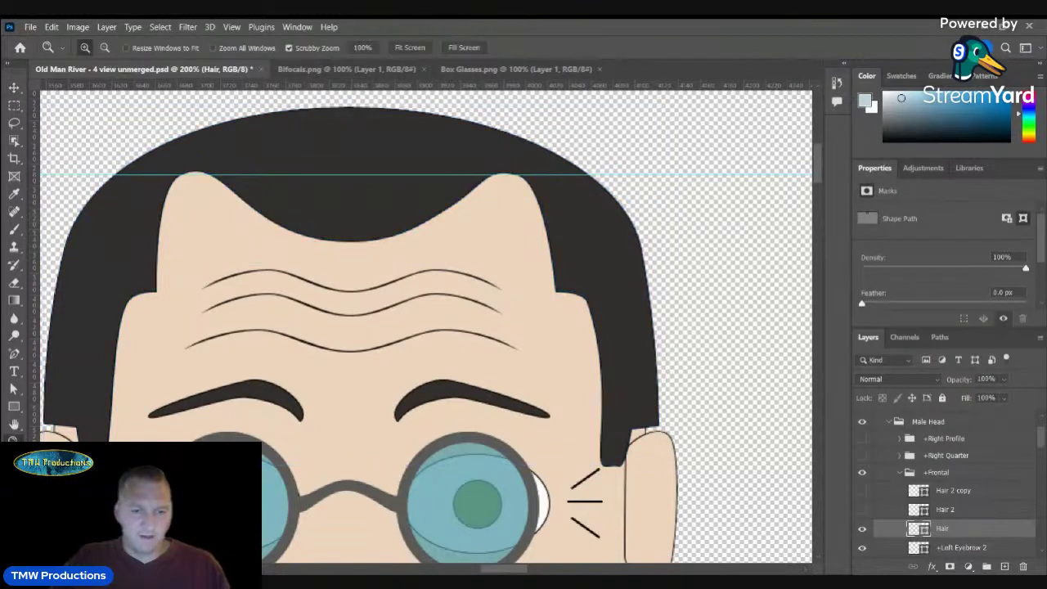
left_click(382, 444)
left_click(382, 443)
left_click(382, 444)
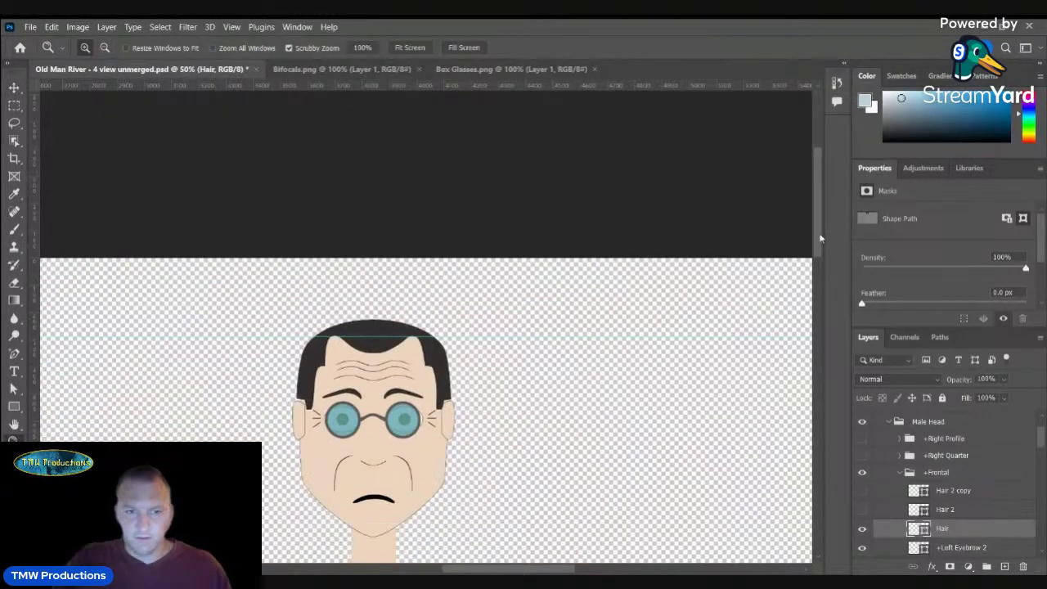
left_click_drag(815, 234, 820, 265)
left_click(364, 234)
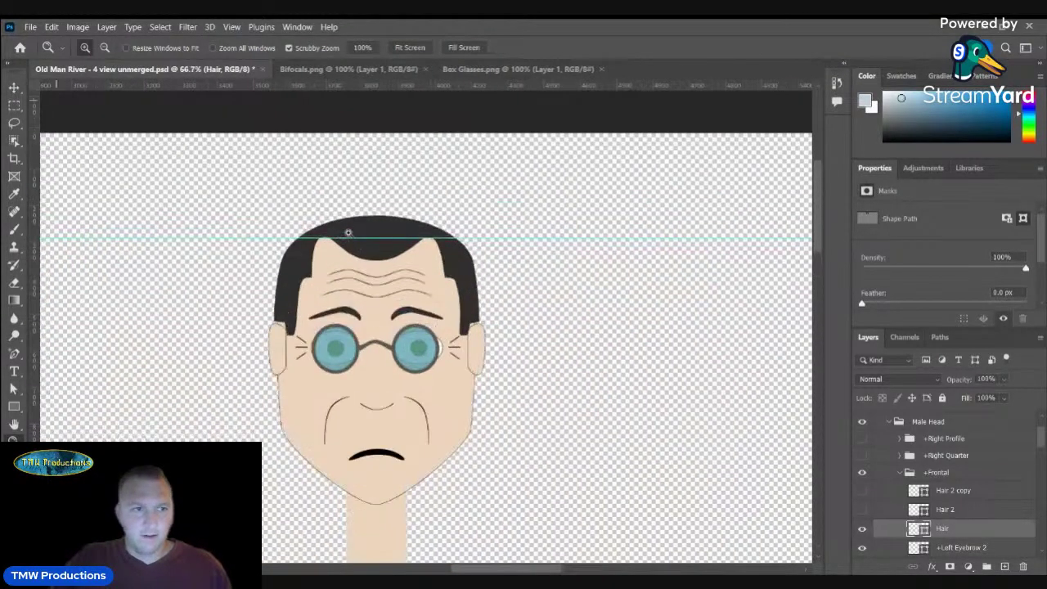
key("v")
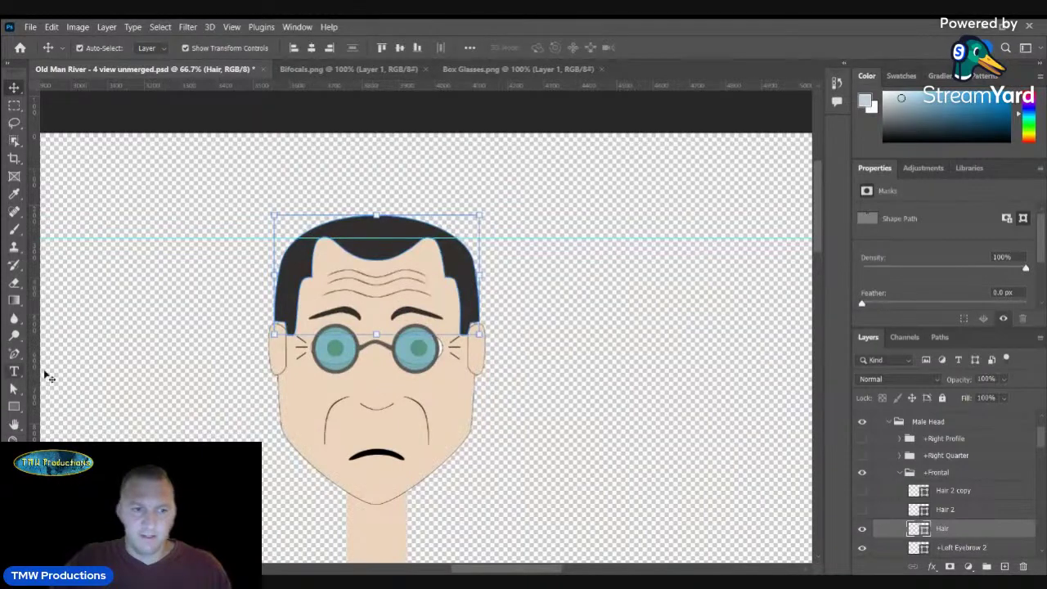
left_click(15, 388)
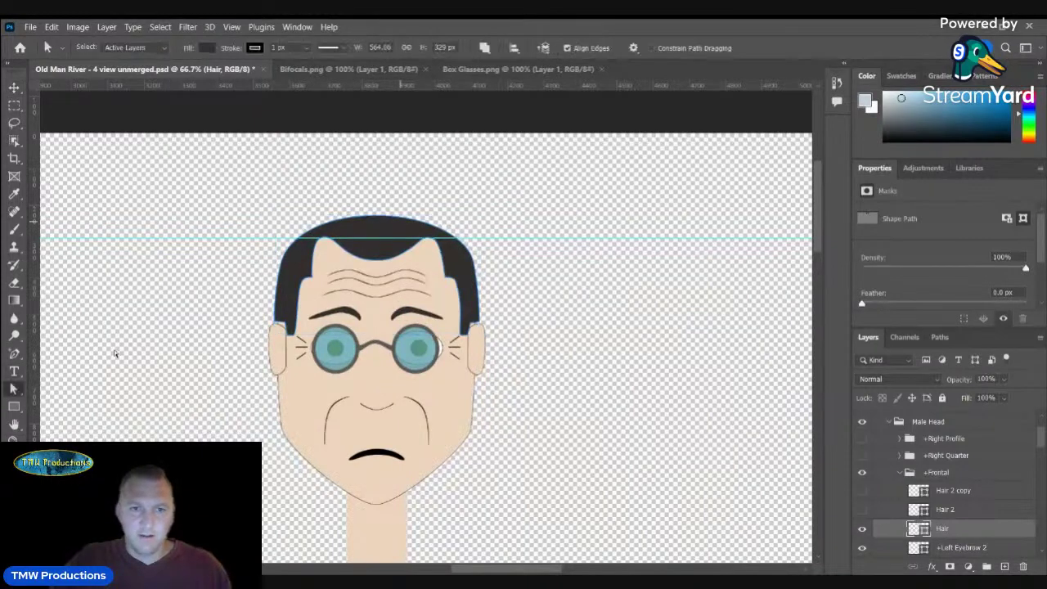
left_click(377, 218)
left_click_drag(377, 217, 377, 206)
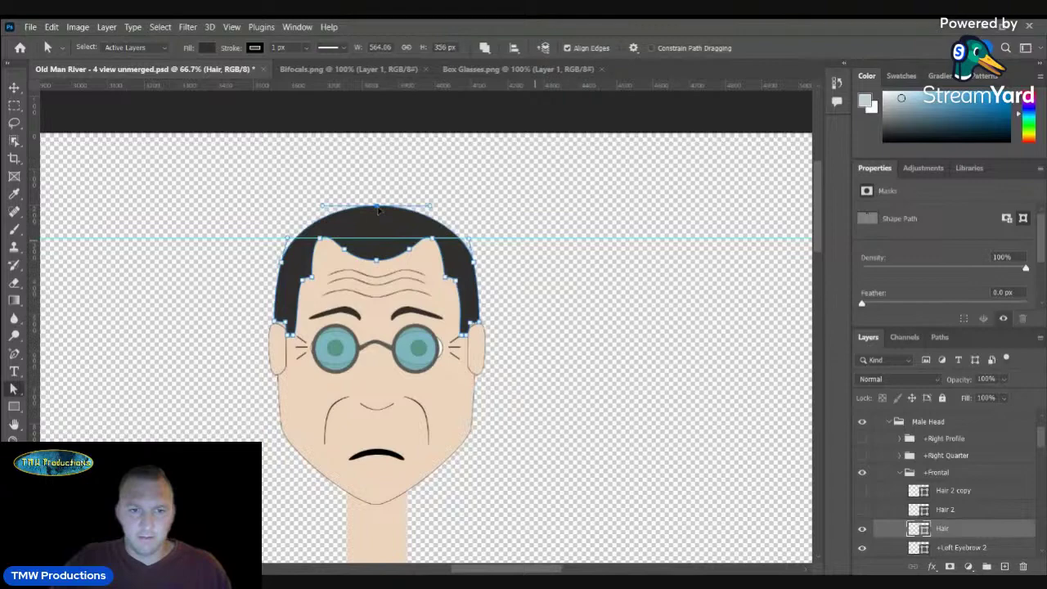
left_click(541, 261)
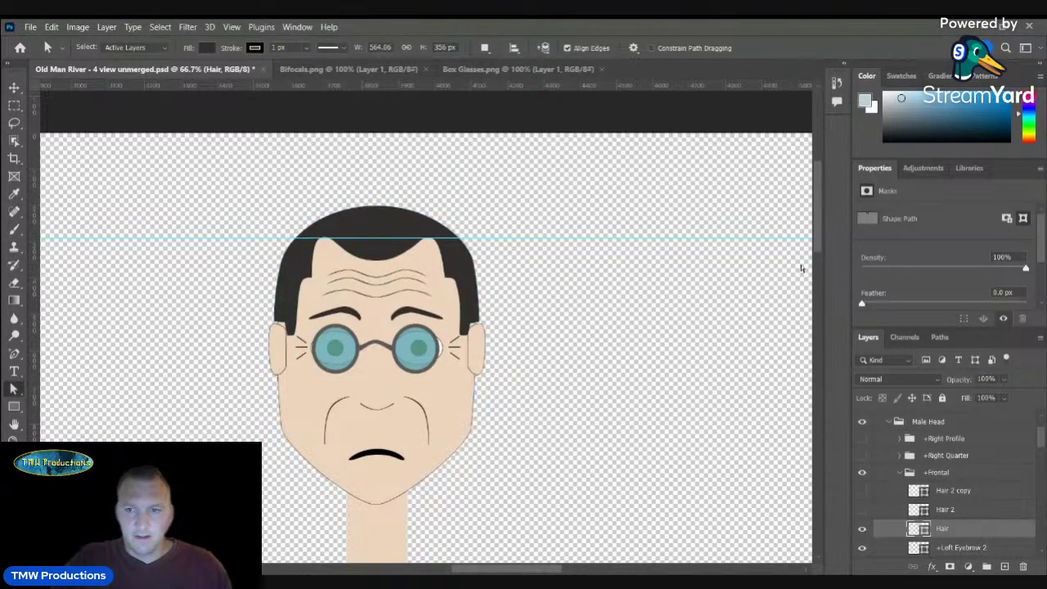
- Show the Front Body group beneath the head
left_click_drag(817, 224, 817, 277)
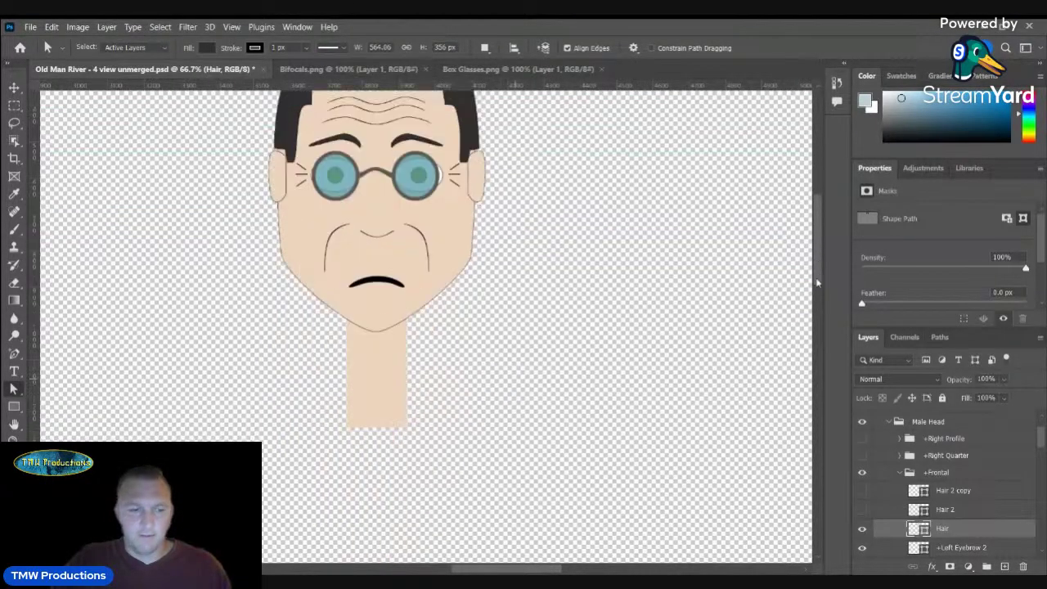
key("z")
left_click(363, 381, "alt")
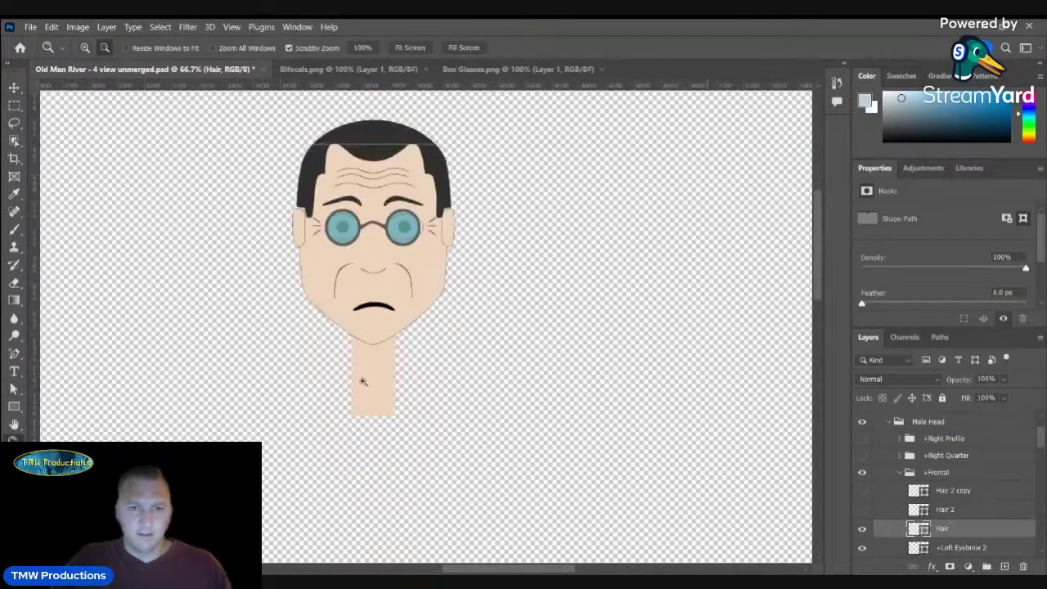
left_click(362, 381, "alt")
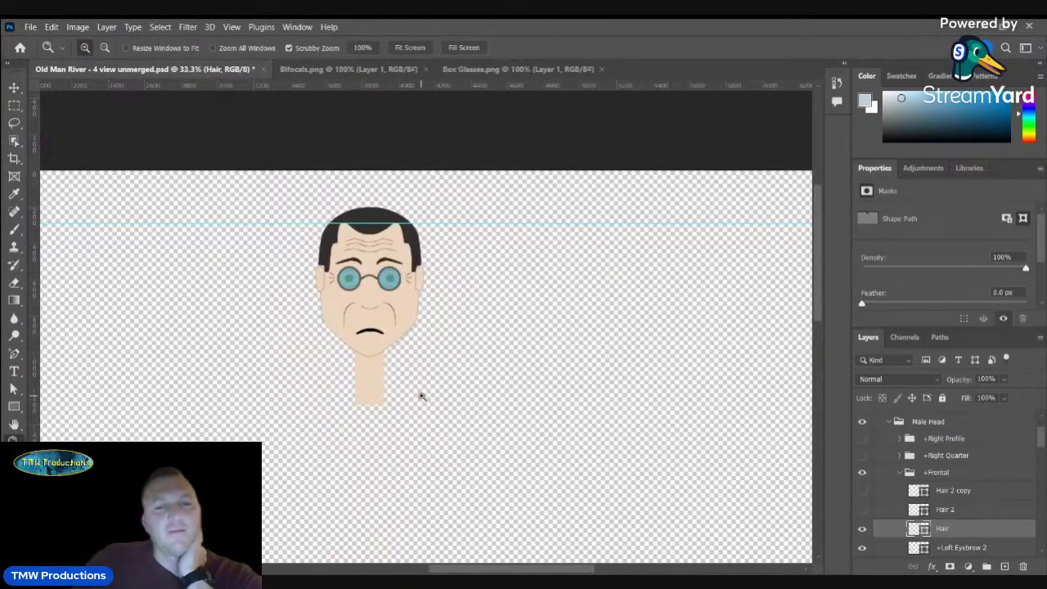
scroll(994, 515, "up", 3)
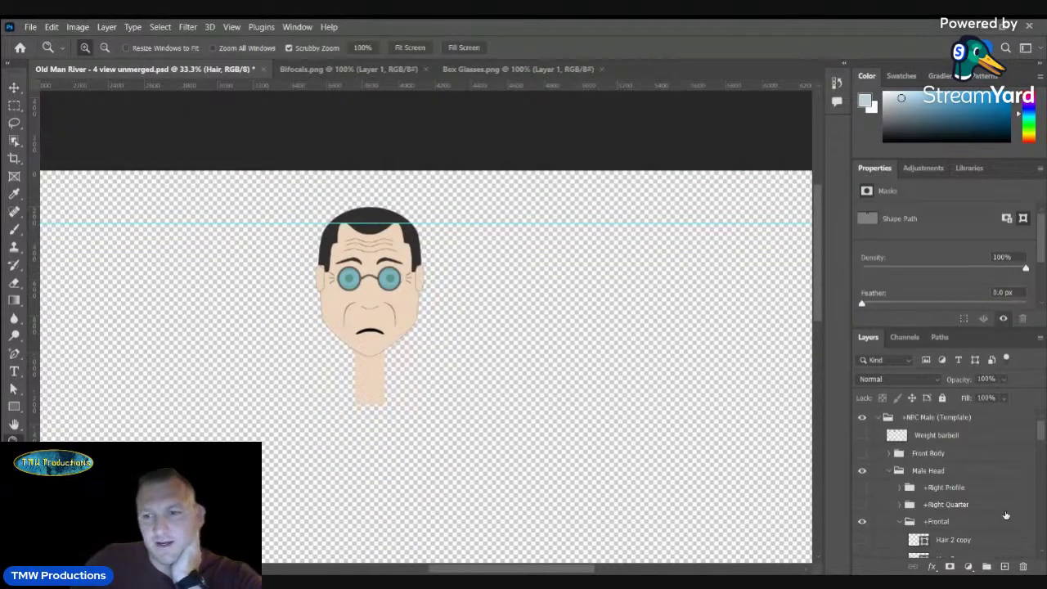
left_click(862, 453)
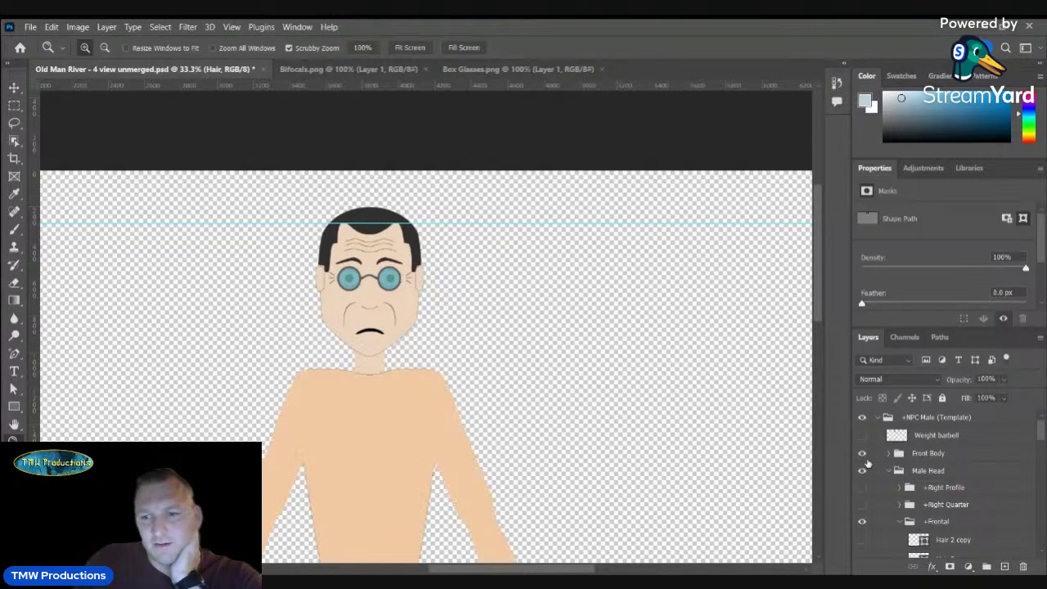
- Select the Face shape and confirm its current fill in the Color Picker to add the skin tone to the recently used colours
key("v")
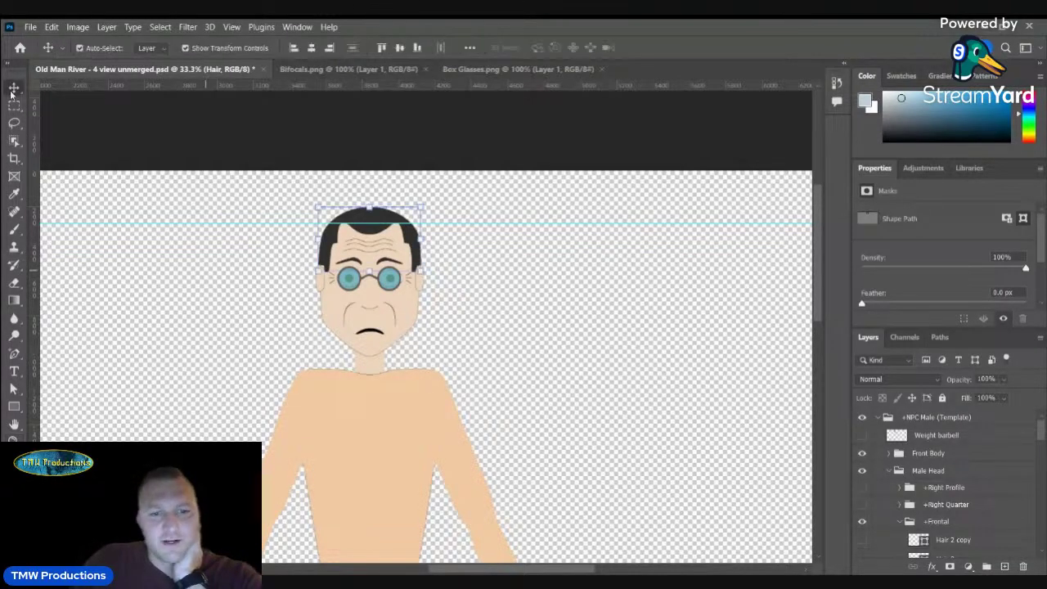
left_click(392, 469)
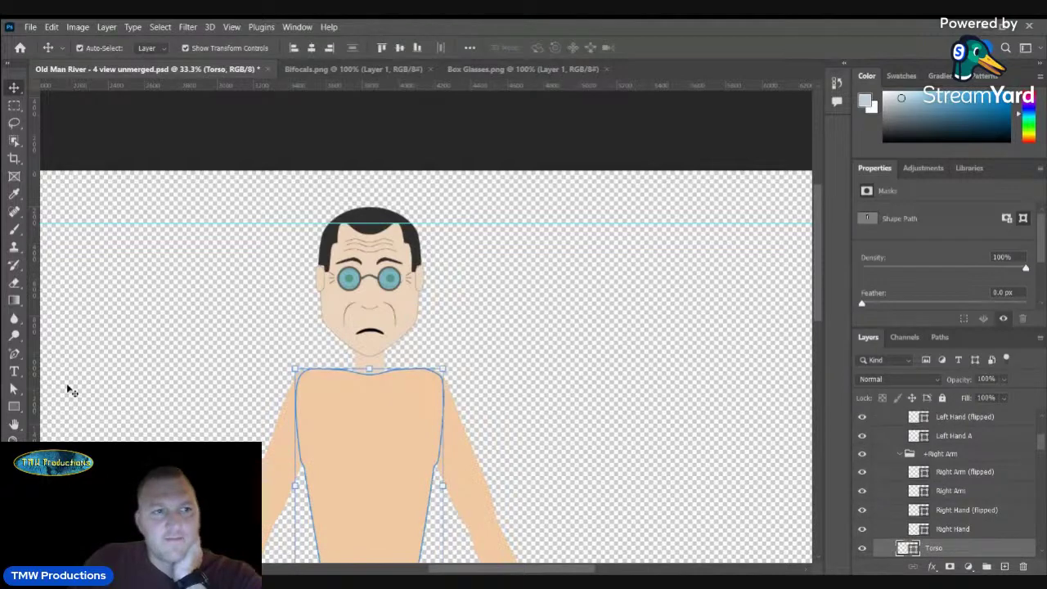
left_click(328, 313)
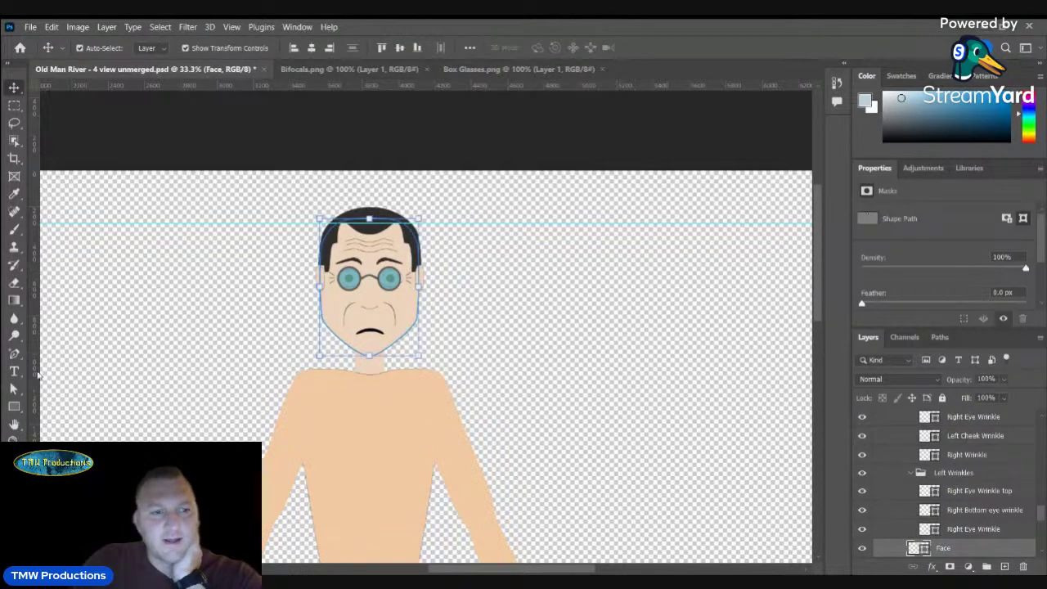
left_click(14, 389)
left_click(206, 48)
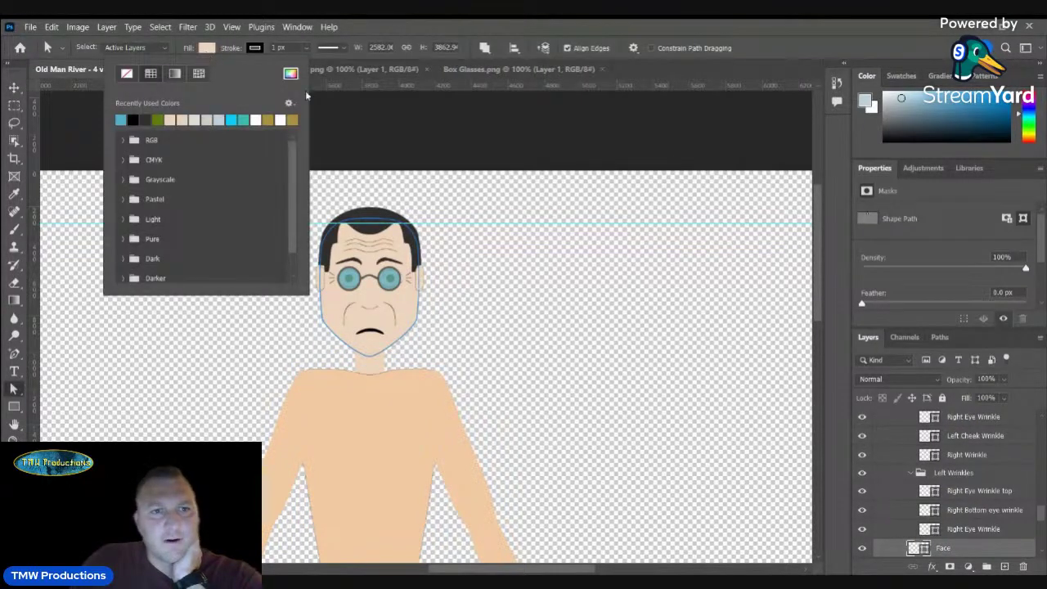
left_click(290, 73)
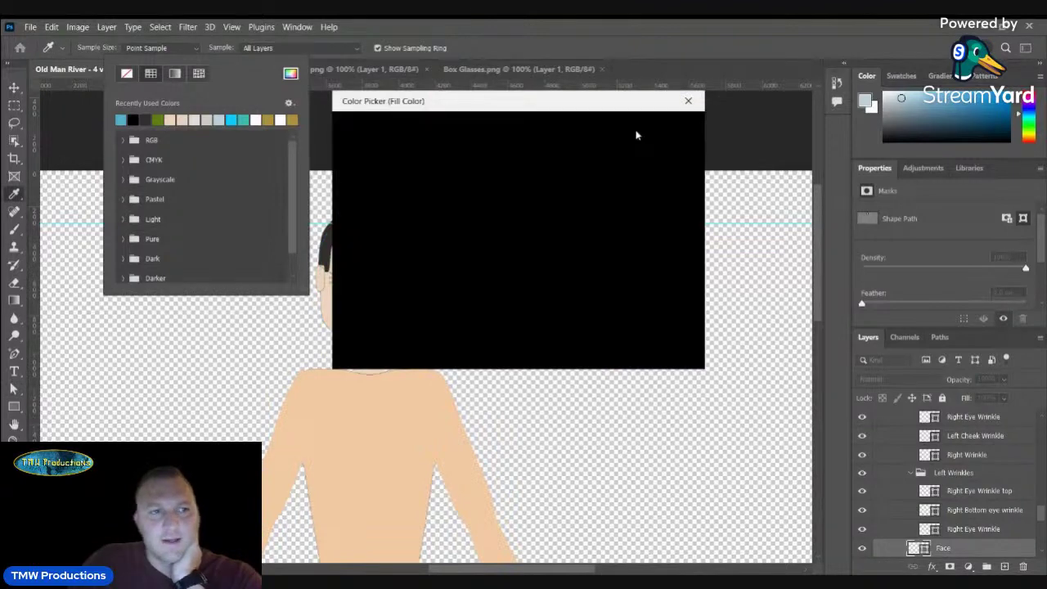
left_click(640, 131)
- Fill the Torso shape with the face's skin tone from the recently used colours
left_click(15, 88)
left_click(394, 475)
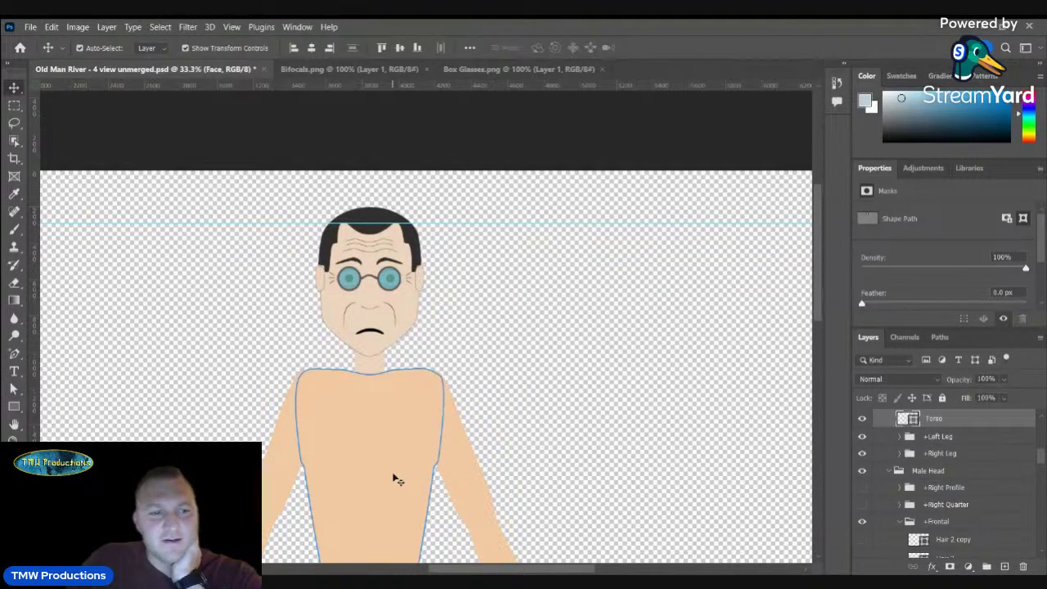
left_click(14, 388)
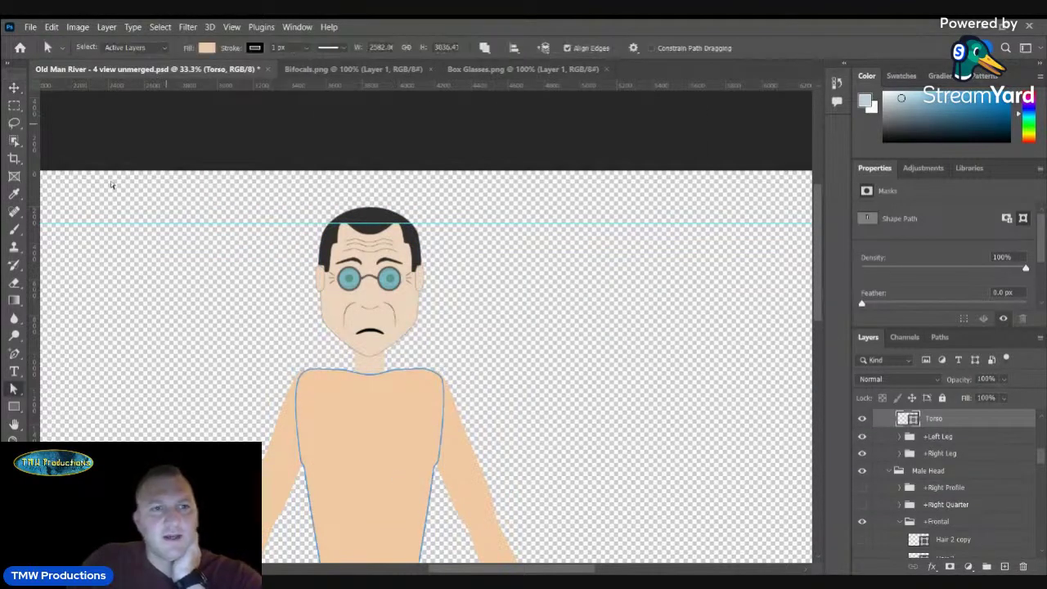
left_click(210, 50)
left_click(122, 119)
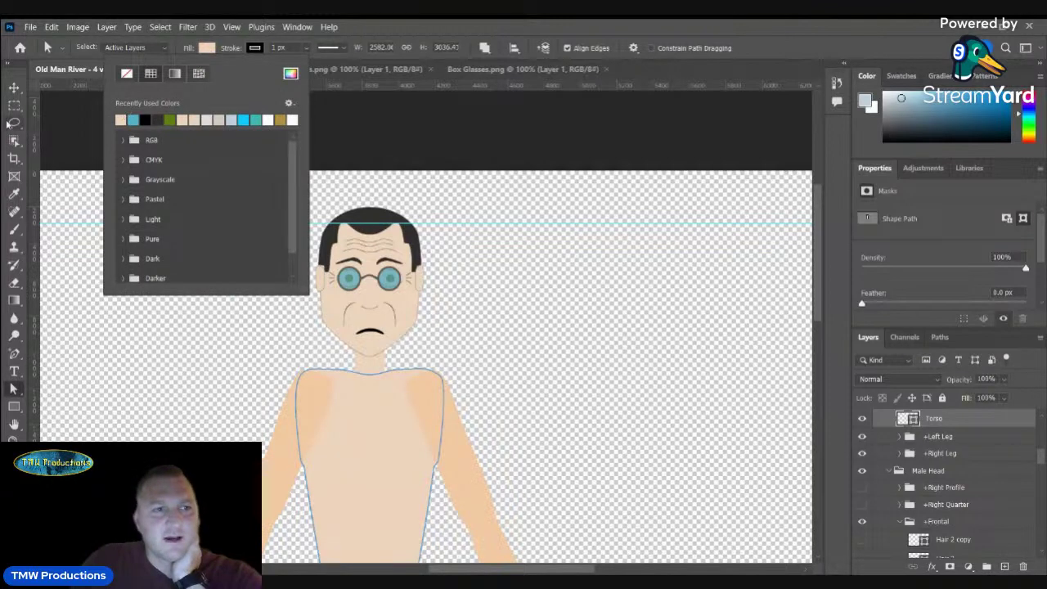
- Fill the Right Arm (flipped) shape with the face's recently used skin tone
left_click(13, 90)
left_click(270, 472)
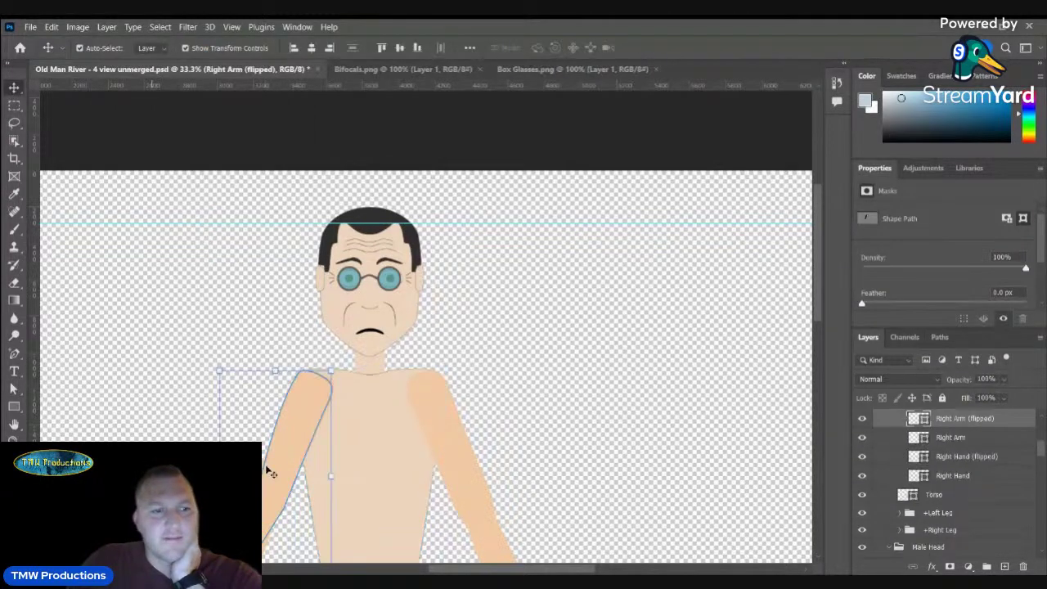
left_click(14, 390)
left_click(204, 51)
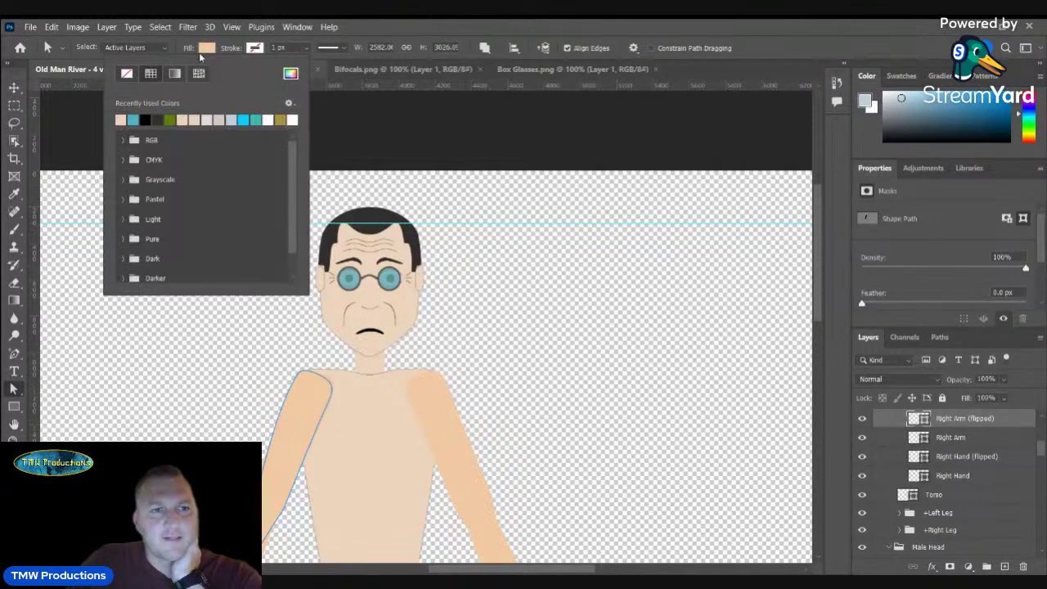
- Fill the Left Arm (flipped) shape with the face's recently used skin tone
left_click(14, 87)
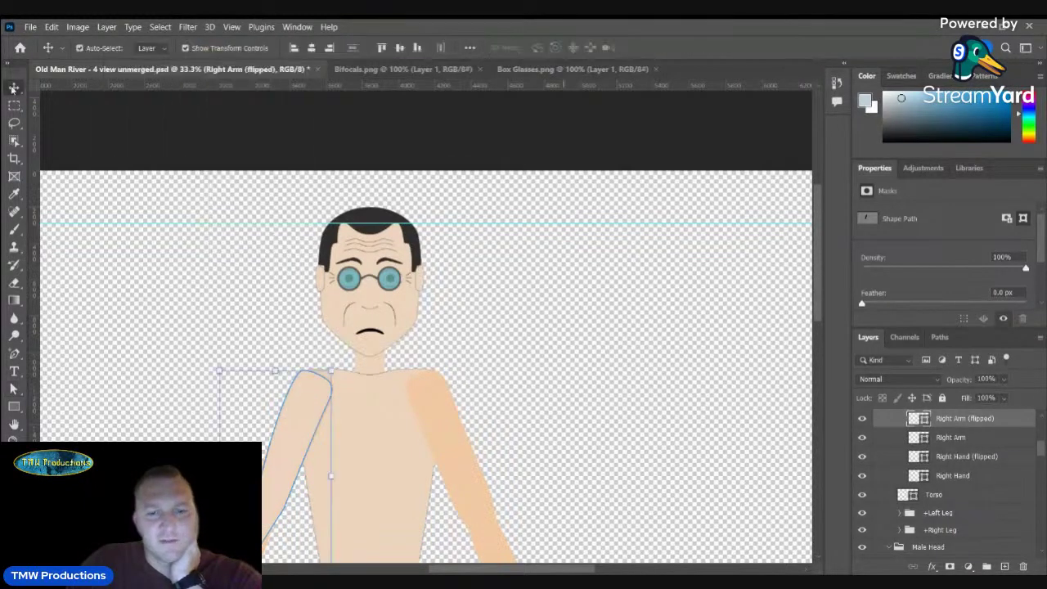
left_click(448, 469)
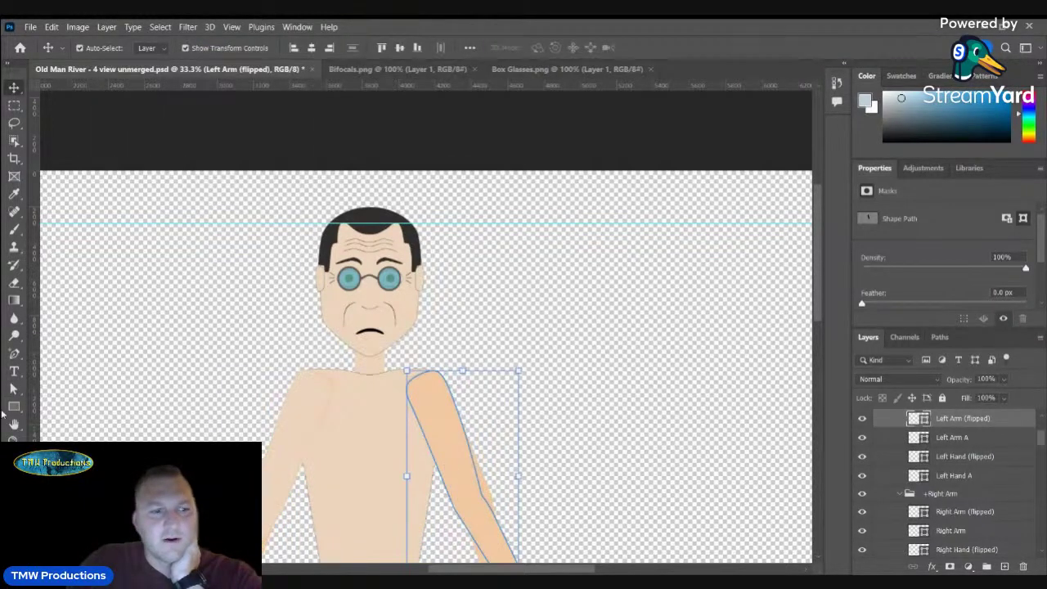
left_click(14, 390)
left_click(207, 48)
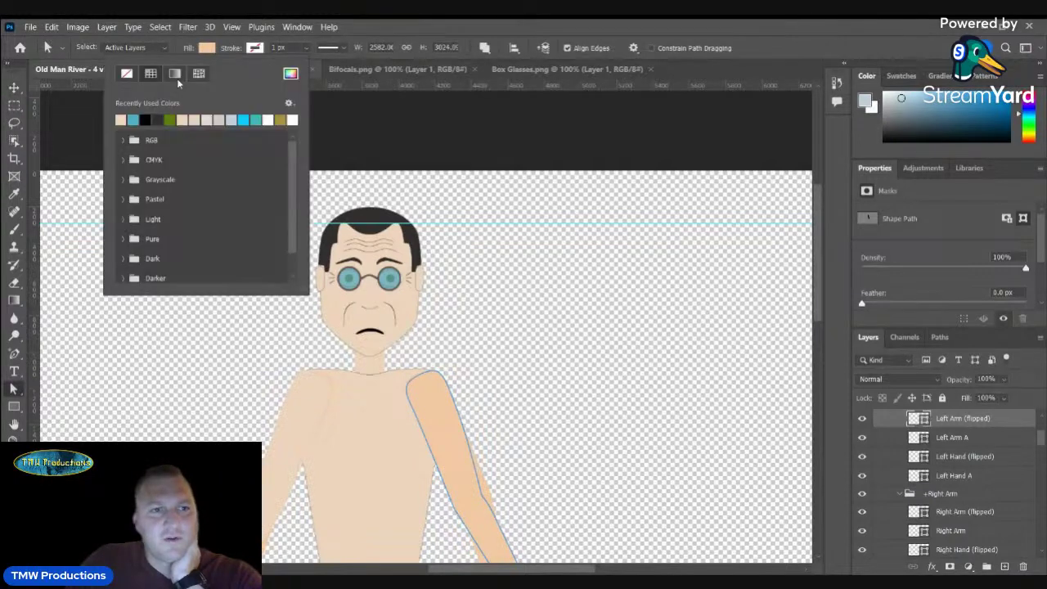
left_click(121, 121)
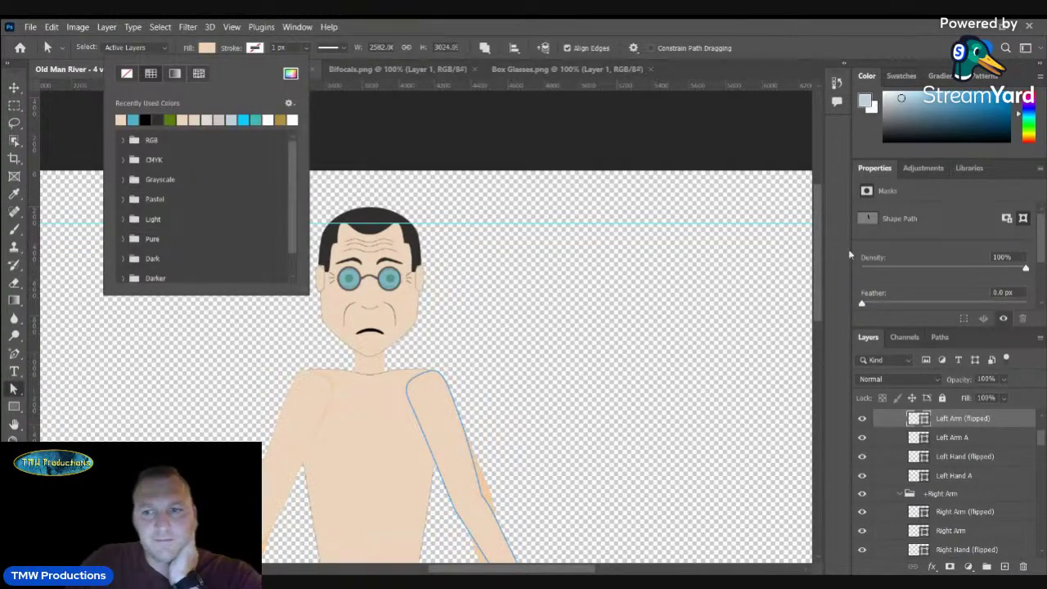
- Fill the Right leg Sitting shape with the face's recently used skin tone
left_click(822, 251)
left_click_drag(821, 252, 823, 292)
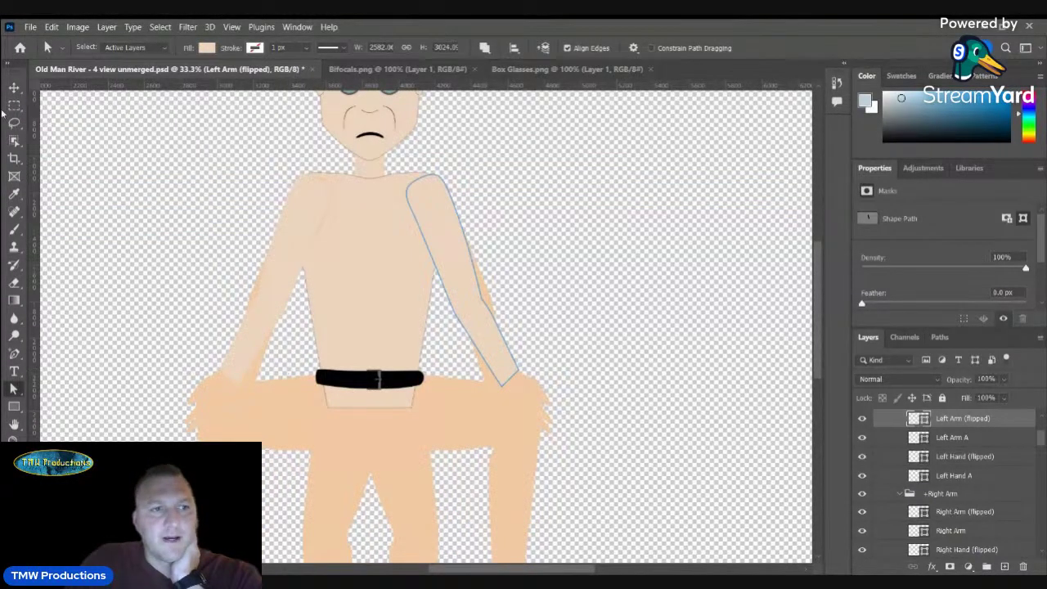
key("v")
left_click(311, 408)
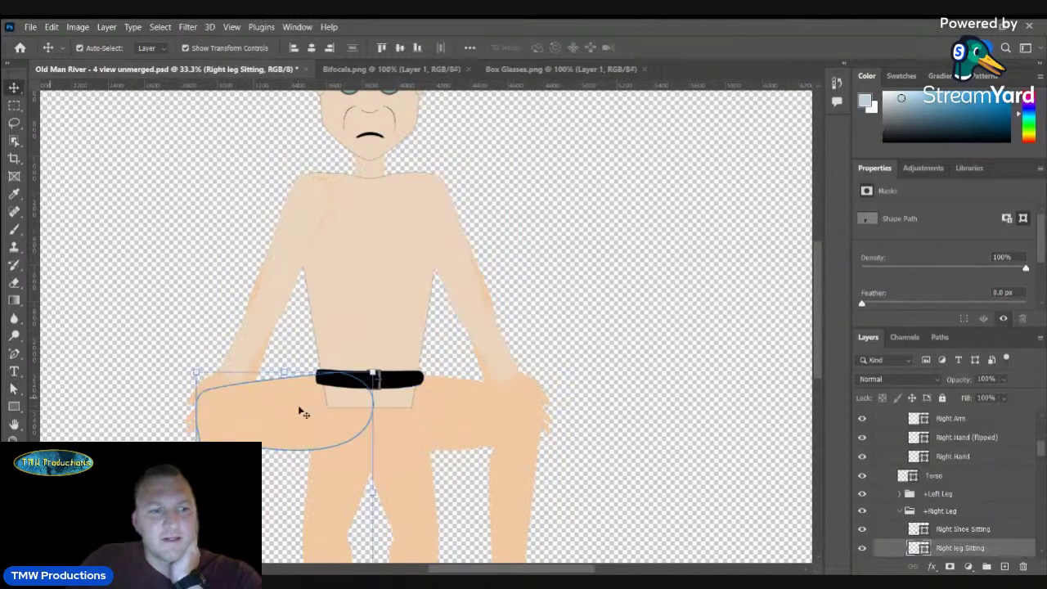
left_click(13, 391)
left_click(204, 48)
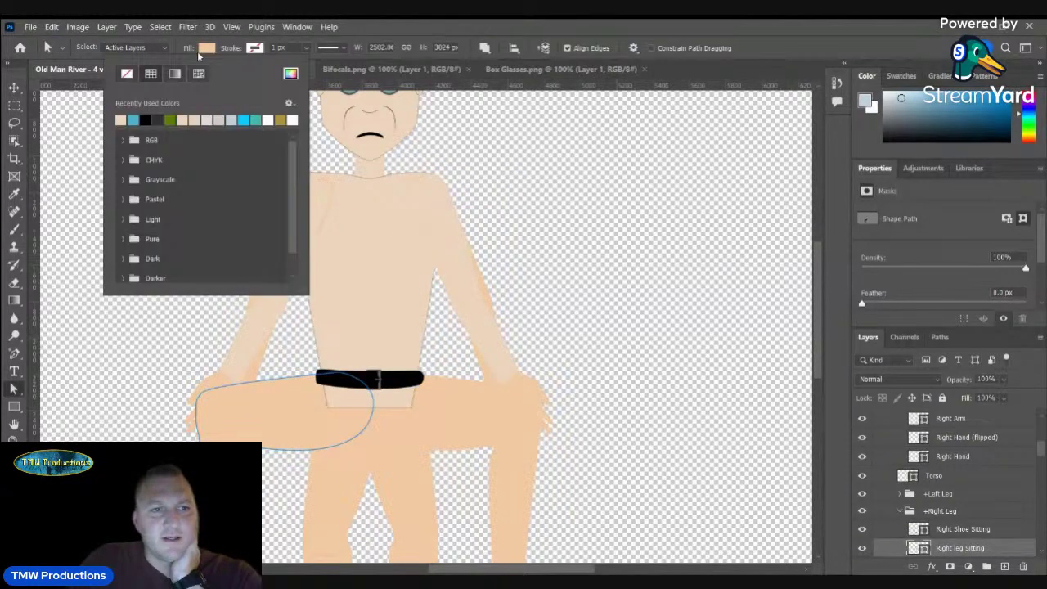
left_click(123, 122)
- Fill the Left Leg Sitting shape with the face's skin tone from the recently used colours
left_click(13, 89)
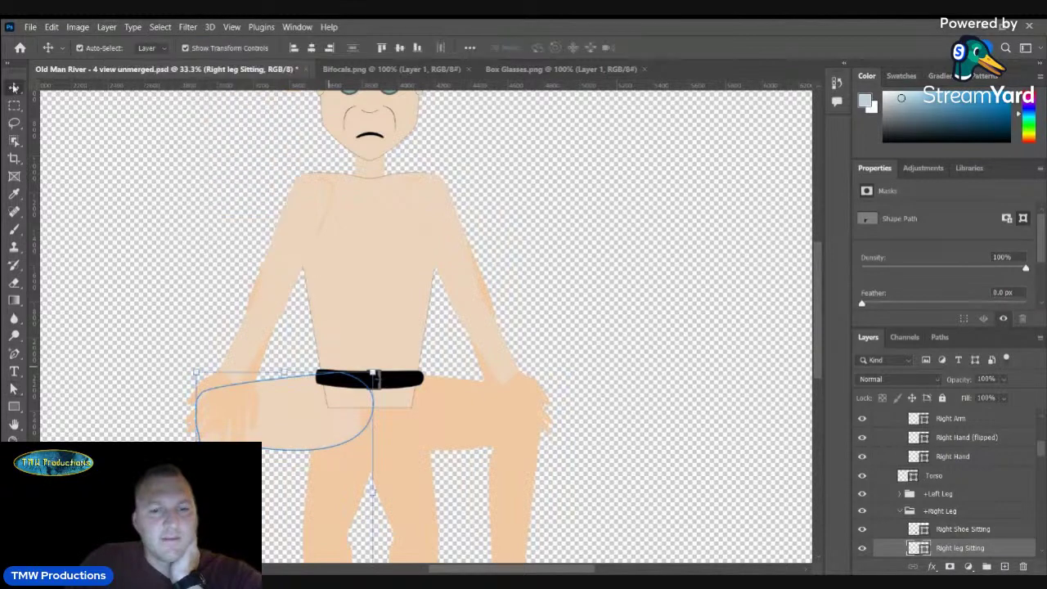
left_click(470, 433)
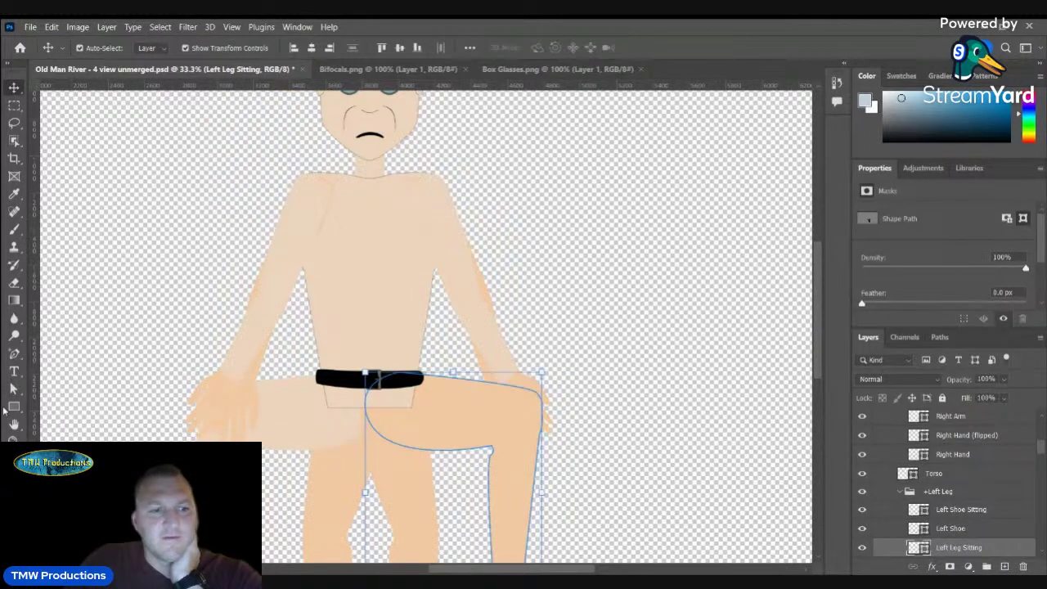
left_click(15, 391)
left_click(204, 49)
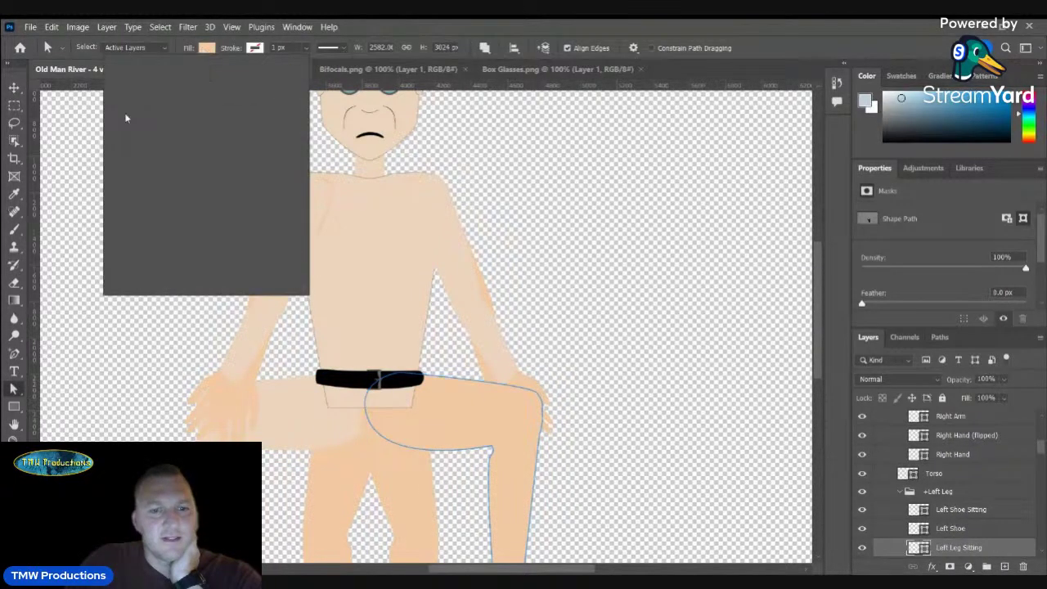
- Fill the standing Left Leg shape with the face's recently used skin tone
left_click(14, 89)
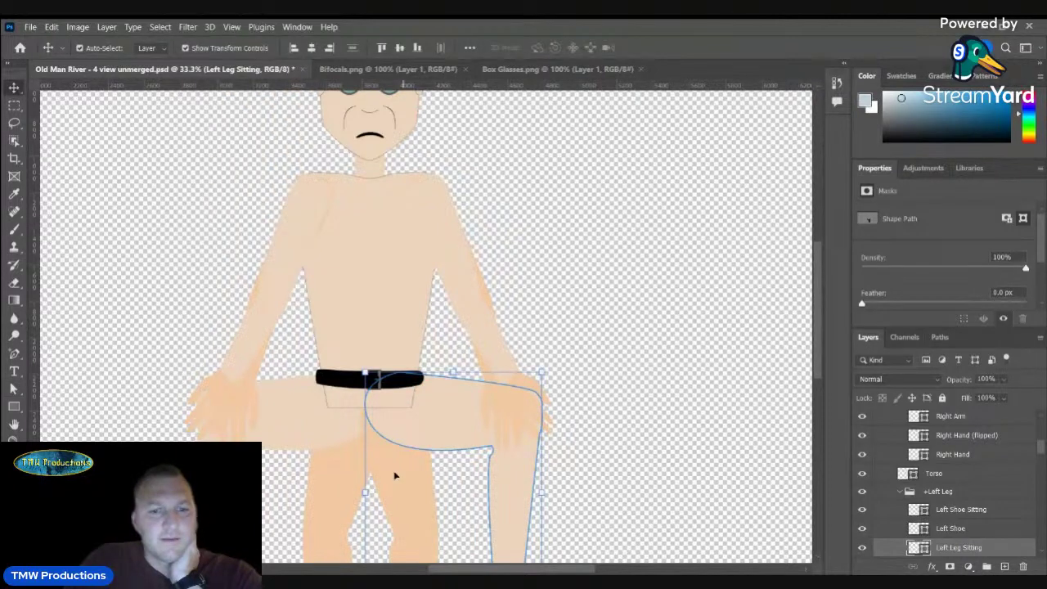
left_click(403, 476)
left_click(14, 391)
left_click(203, 49)
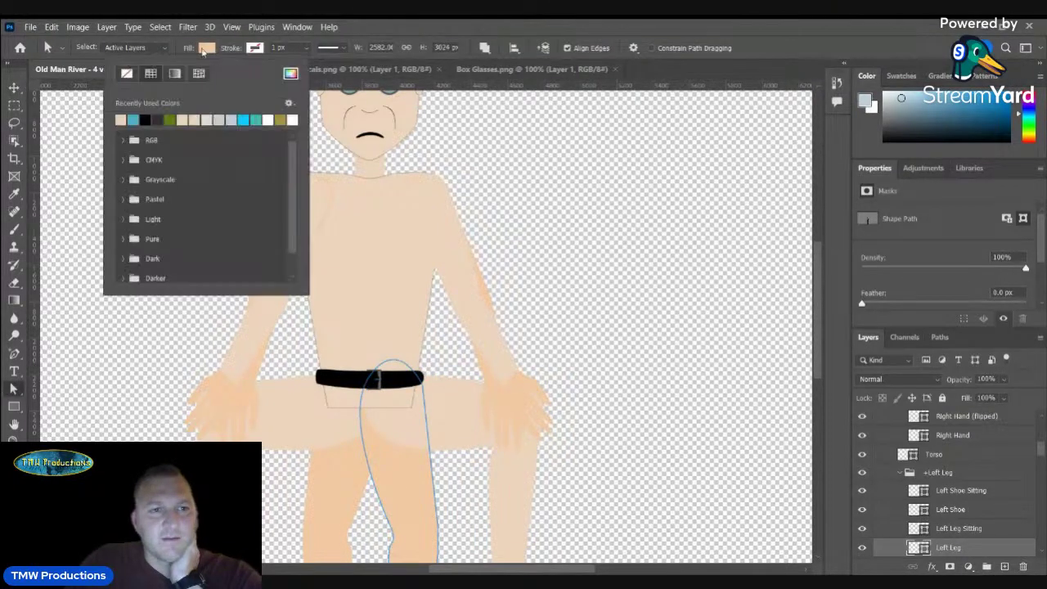
left_click(121, 120)
- Fill the standing Right Leg shape with the face's recently used skin tone
left_click(14, 89)
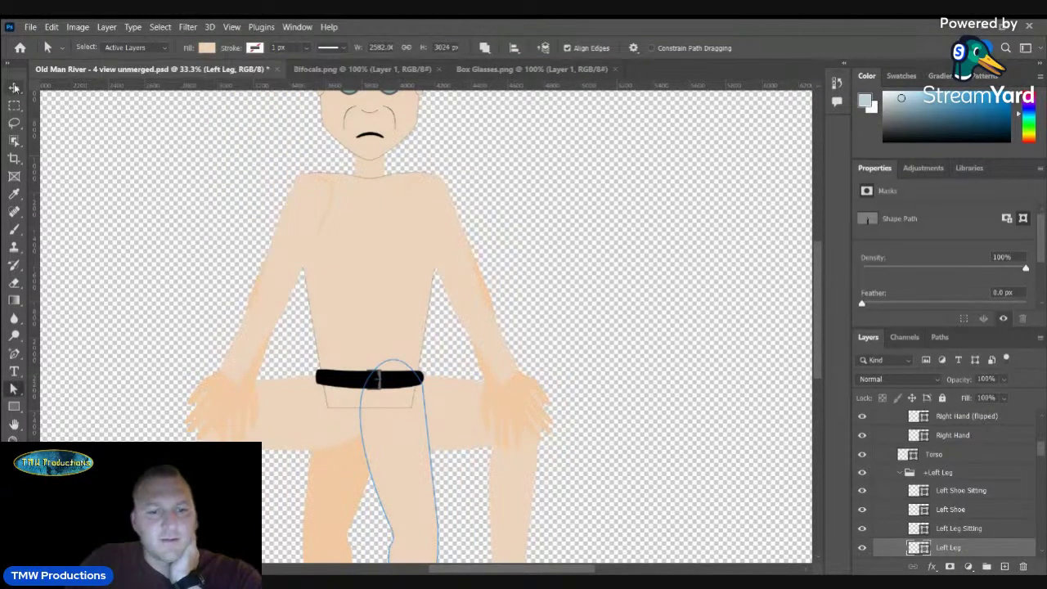
key("ctrl+t")
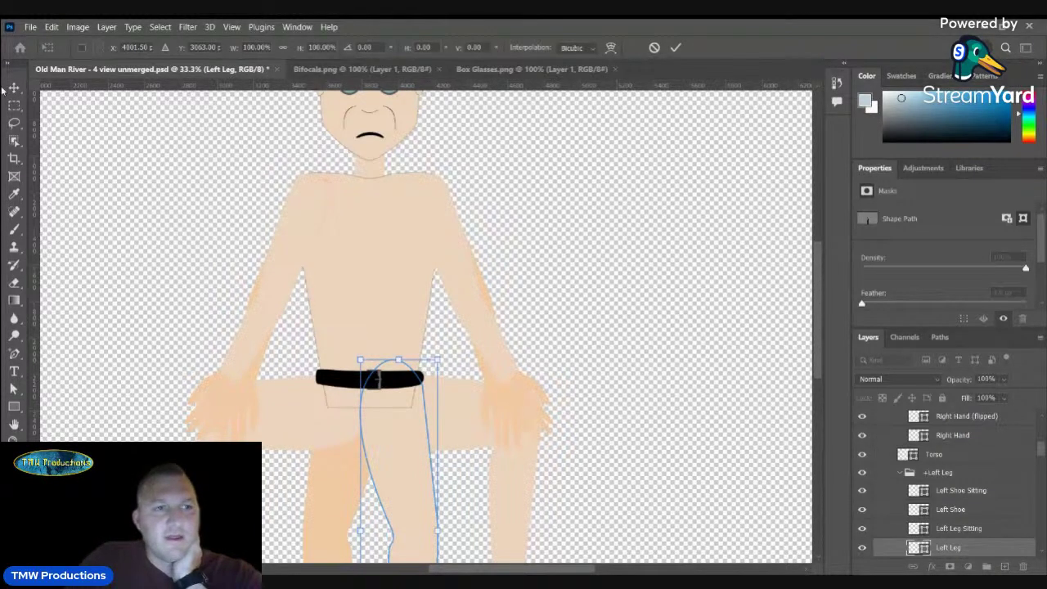
key("Return")
left_click(320, 496)
left_click(14, 391)
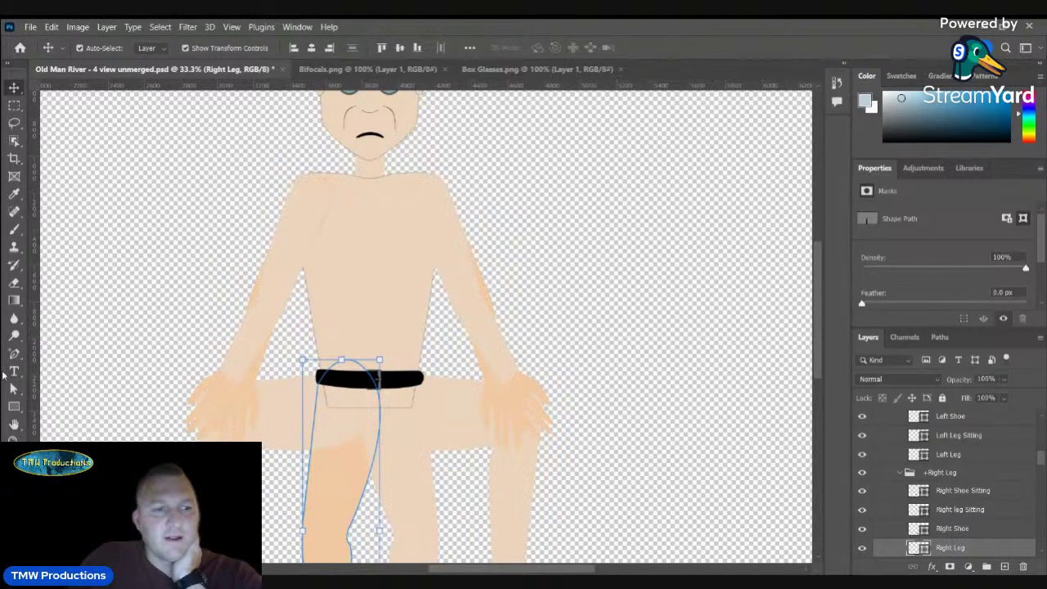
left_click(207, 48)
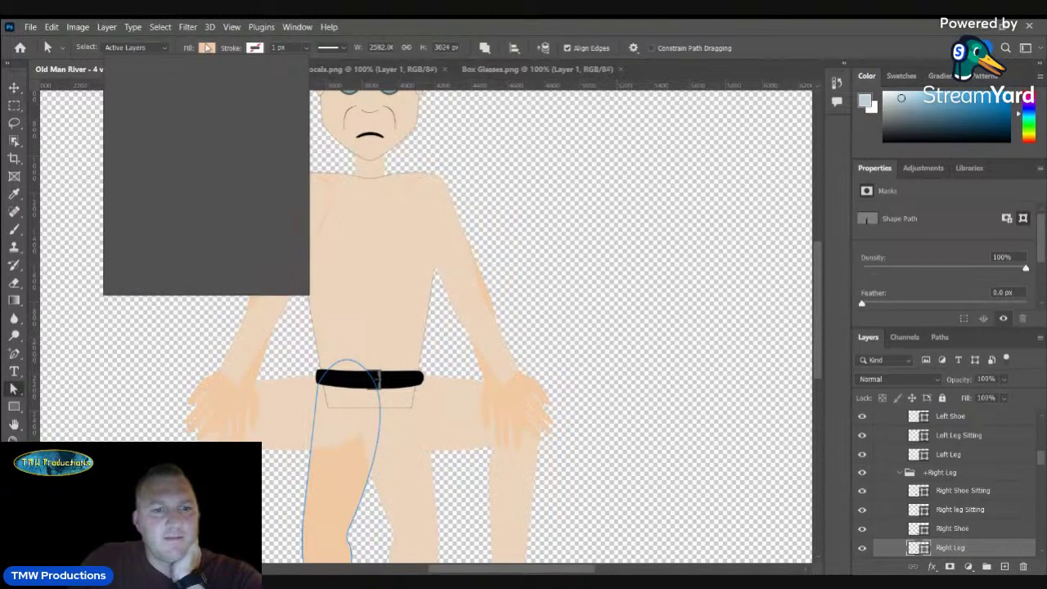
- Fill the Right Hand (flipped) shape with the face's recently used skin tone
key("v")
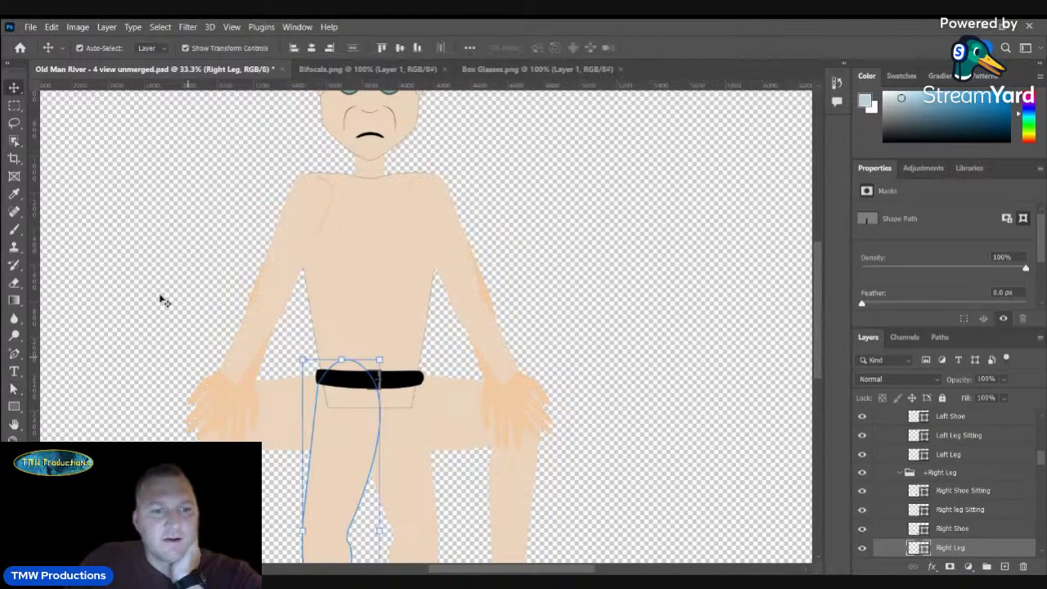
left_click(220, 409)
left_click(14, 391)
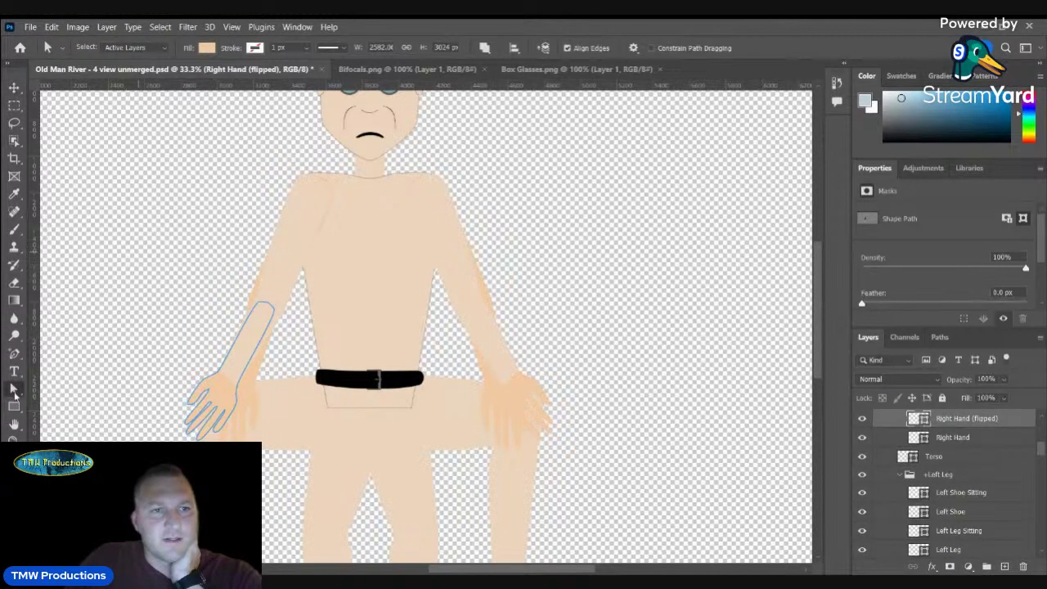
left_click(207, 47)
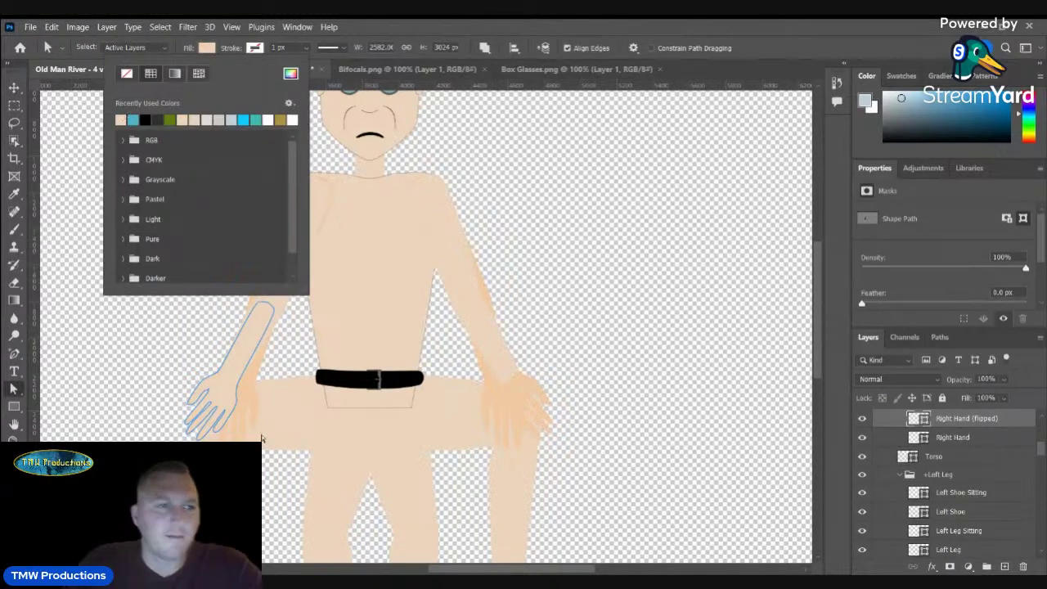
- Fill the Right Hand shape with the face's skin tone from the recently used colours
key("v")
left_click(251, 409)
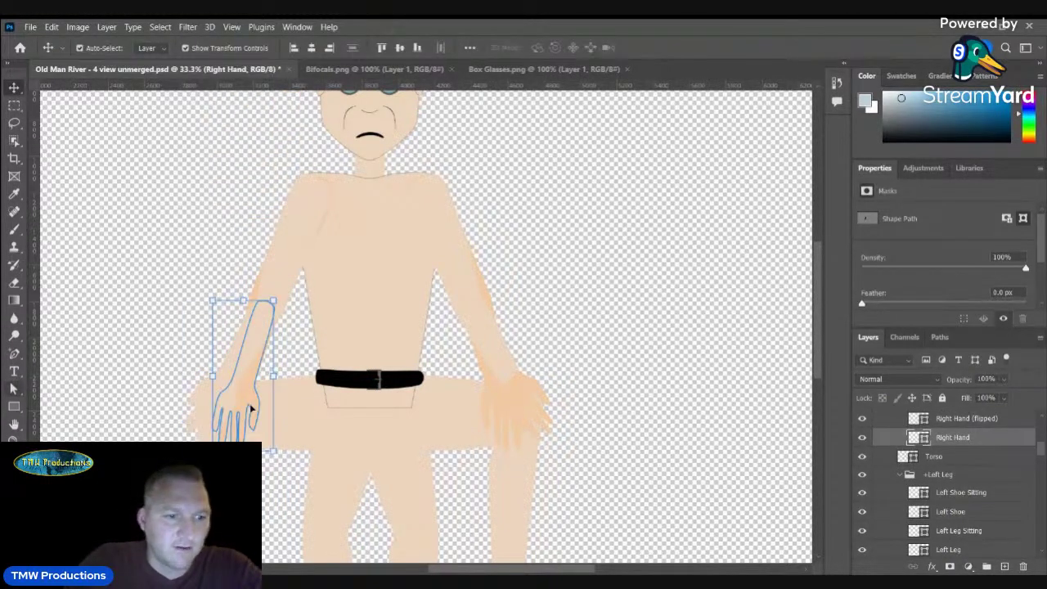
key("a")
left_click(207, 47)
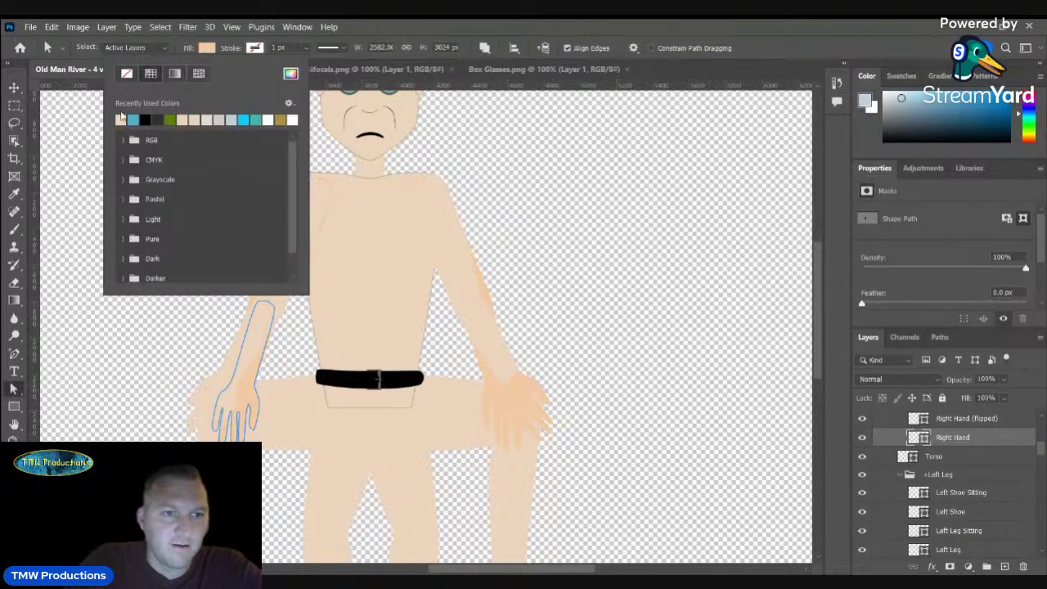
- Fill the Left Hand A shape with the face's recently used skin tone
key("v")
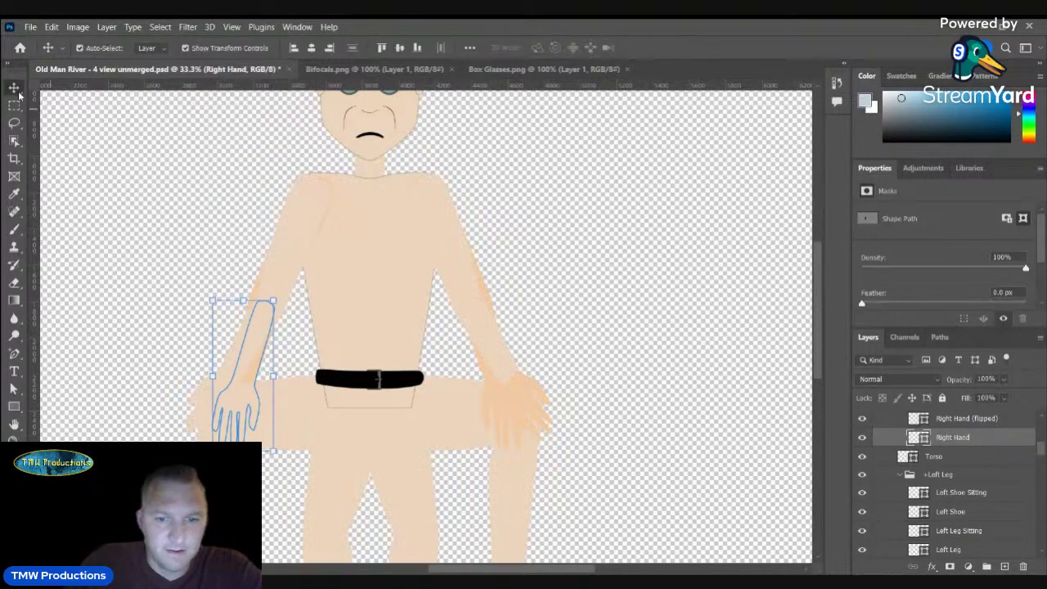
left_click(505, 415)
left_click(14, 389)
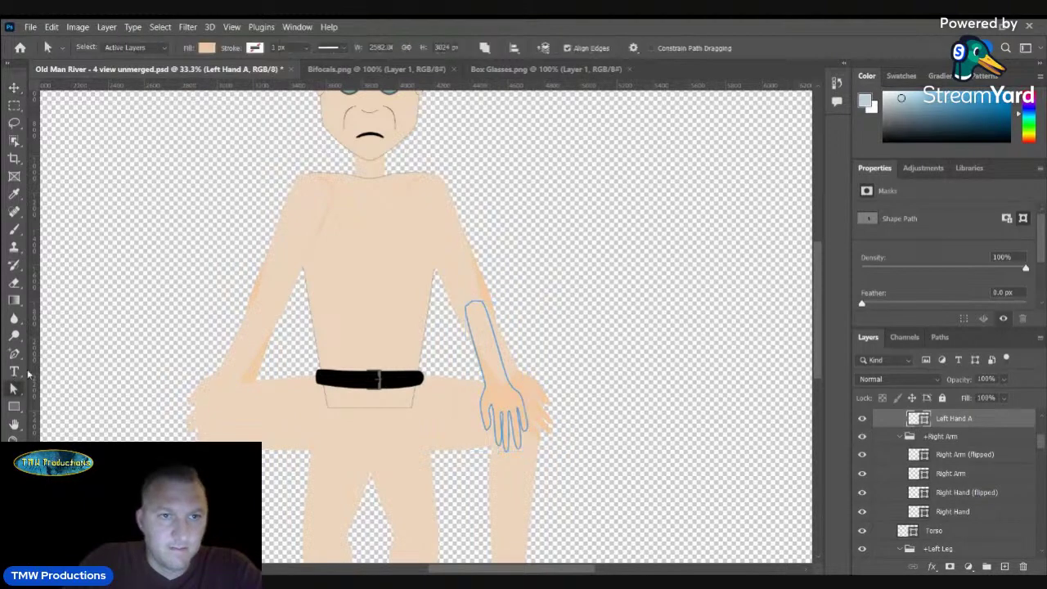
left_click(207, 48)
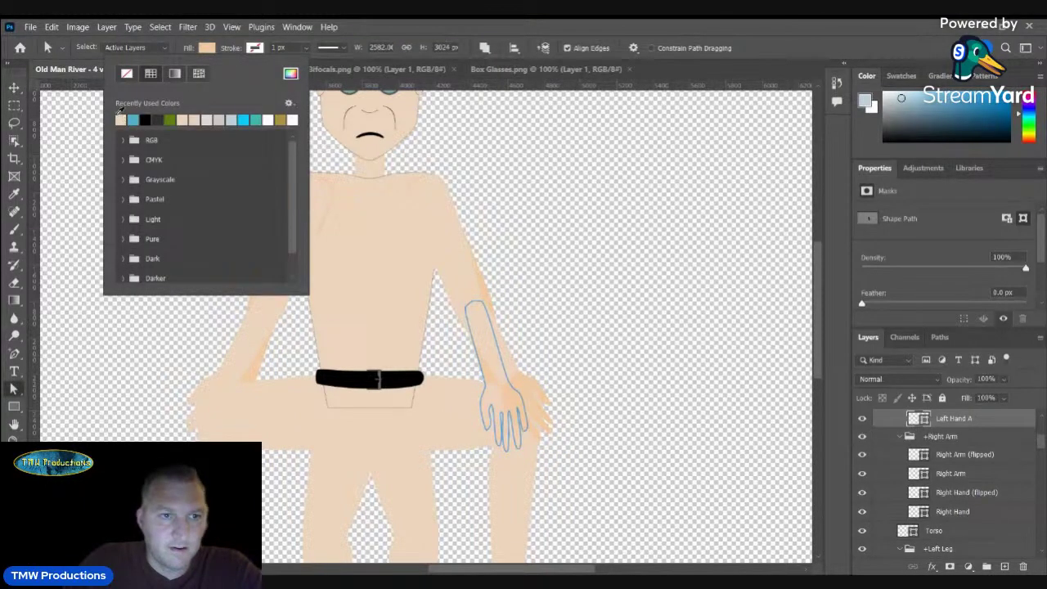
- Fill the Left Hand (flipped) shape with the face's recently used skin tone
key("v")
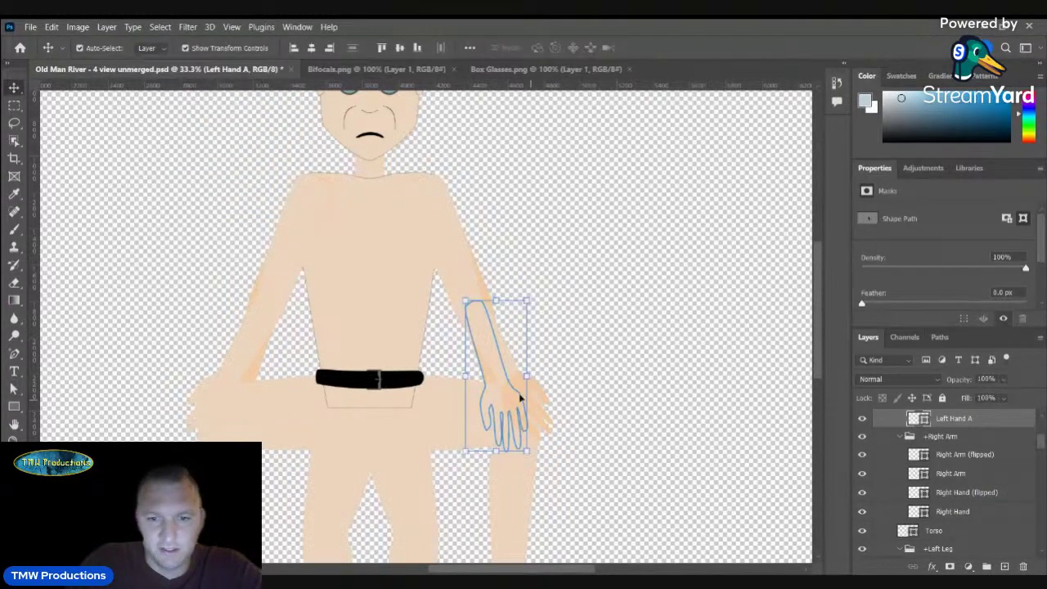
left_click(546, 417)
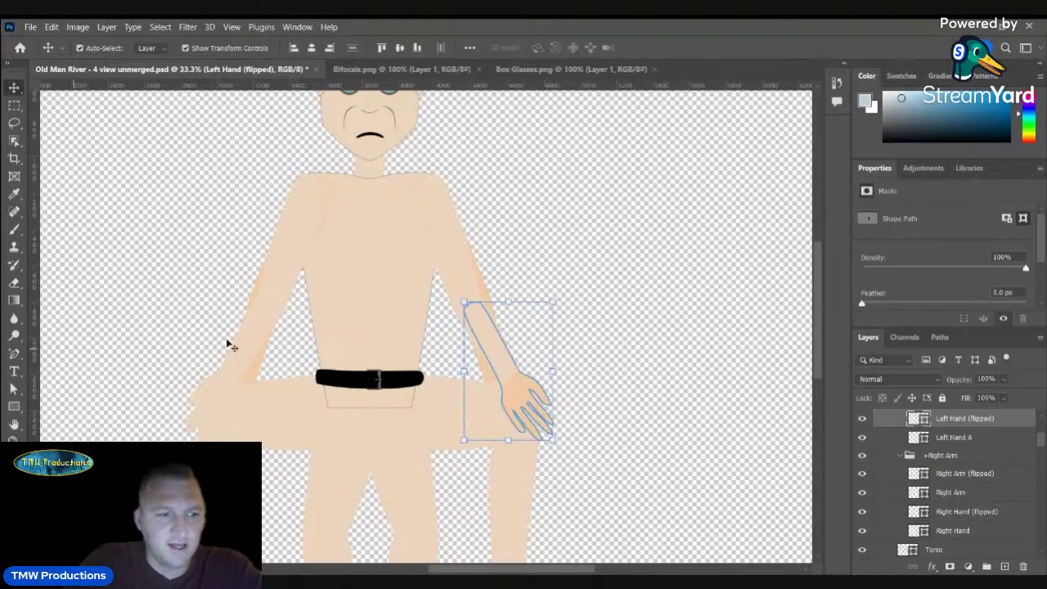
left_click(14, 389)
left_click(206, 48)
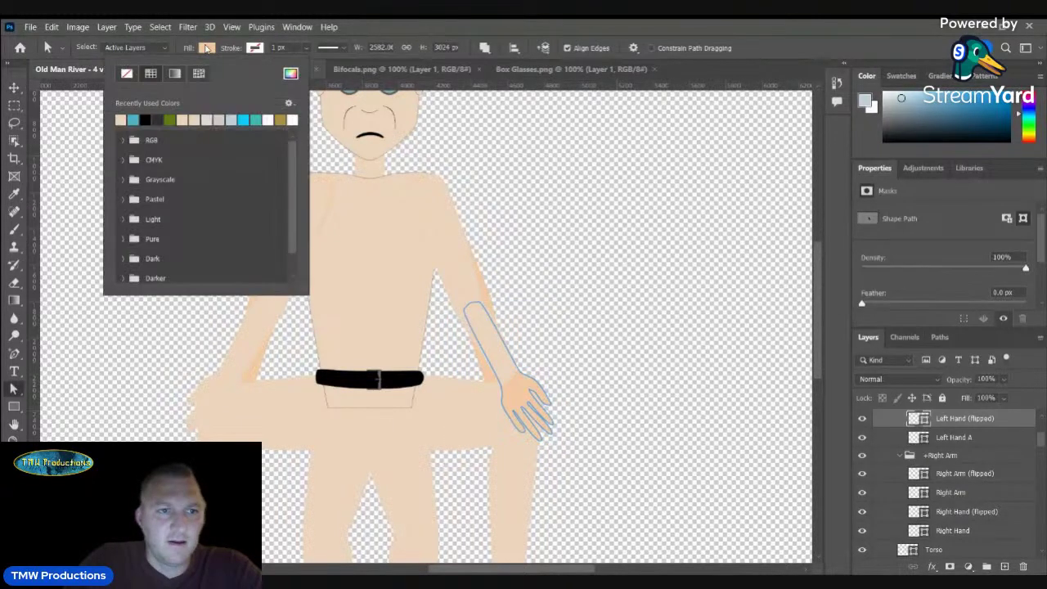
left_click(79, 308)
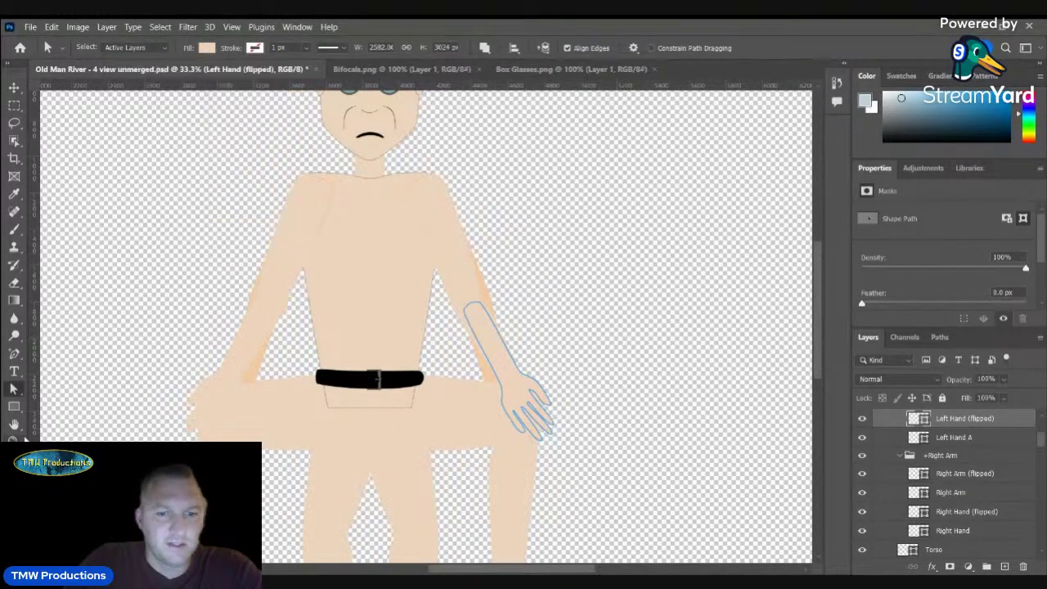
- Hide the Right Arm (flipped) layer to expose the Right Arm shape beneath it
key("z")
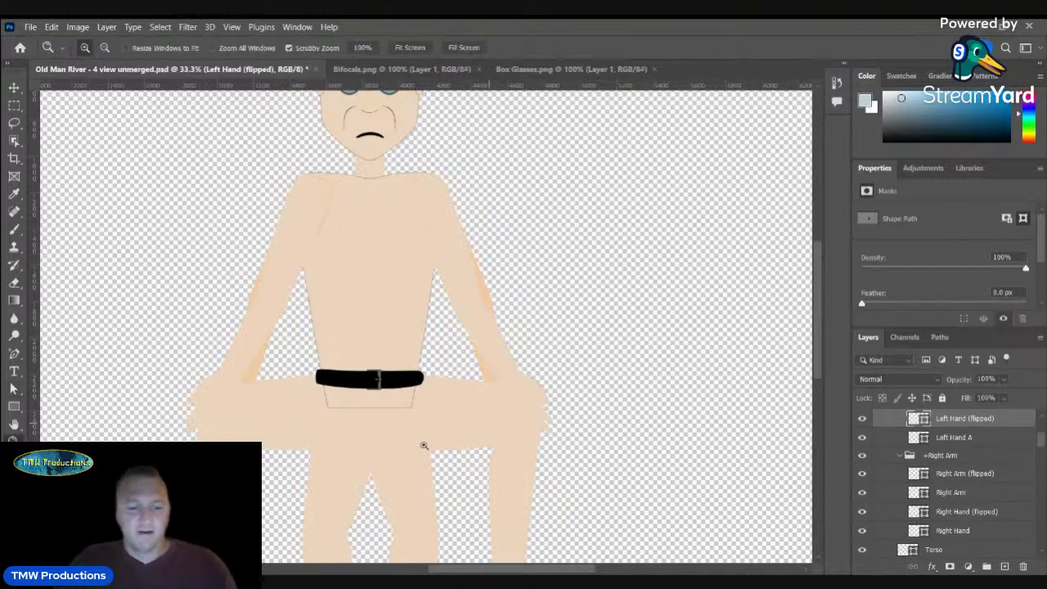
left_click(489, 423, "alt")
key("v")
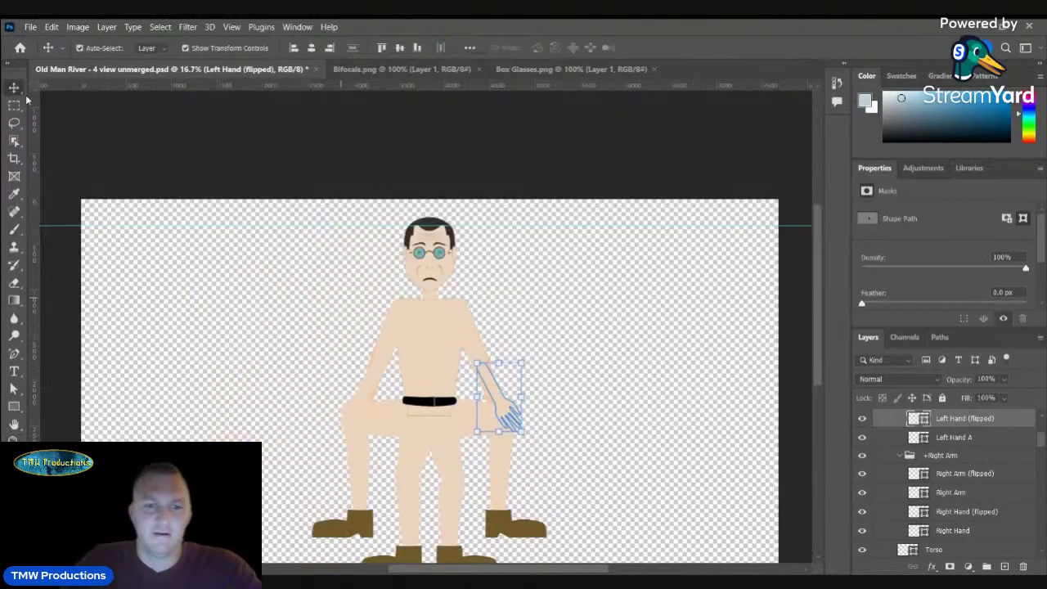
left_click(387, 357)
key("ctrl+comma")
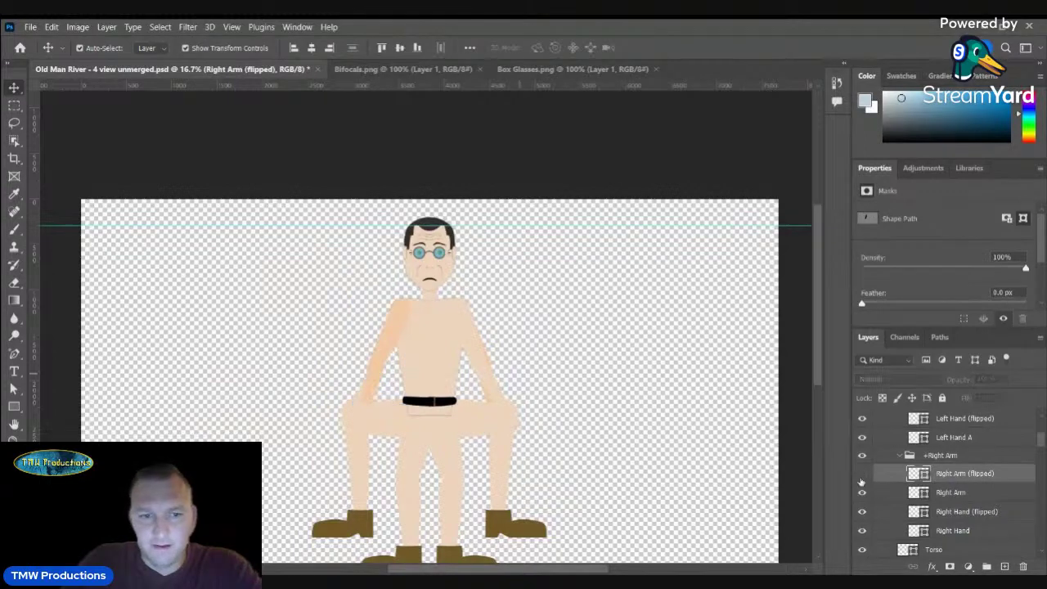
- Fill the Right Arm shape with the face's skin tone from the recently used colours
left_click(387, 357)
key("a")
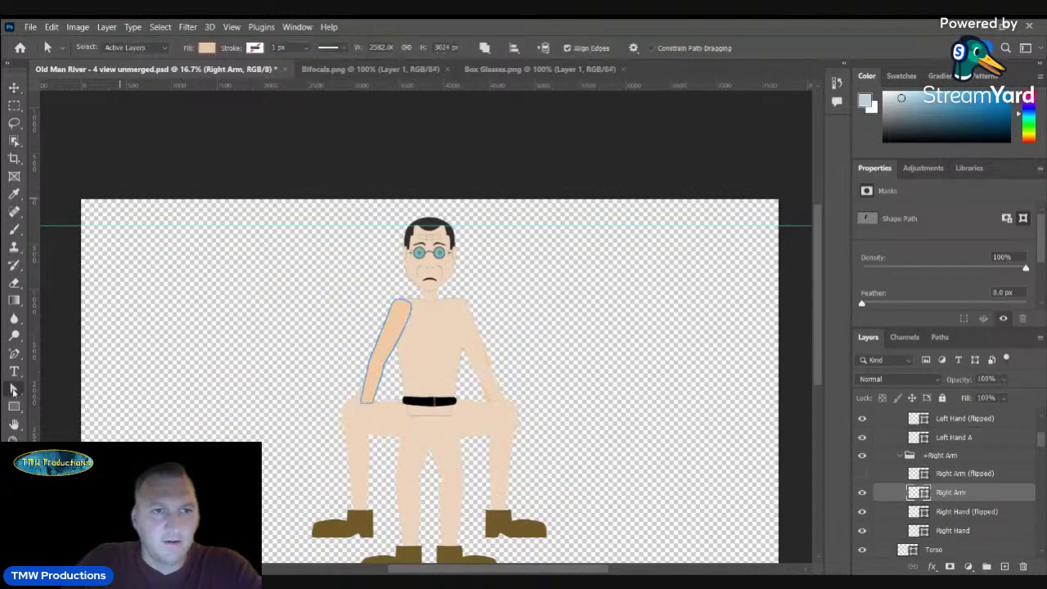
left_click(206, 47)
- Hide the Left Arm (flipped) layer to expose the Left Arm A shape beneath it
key("v")
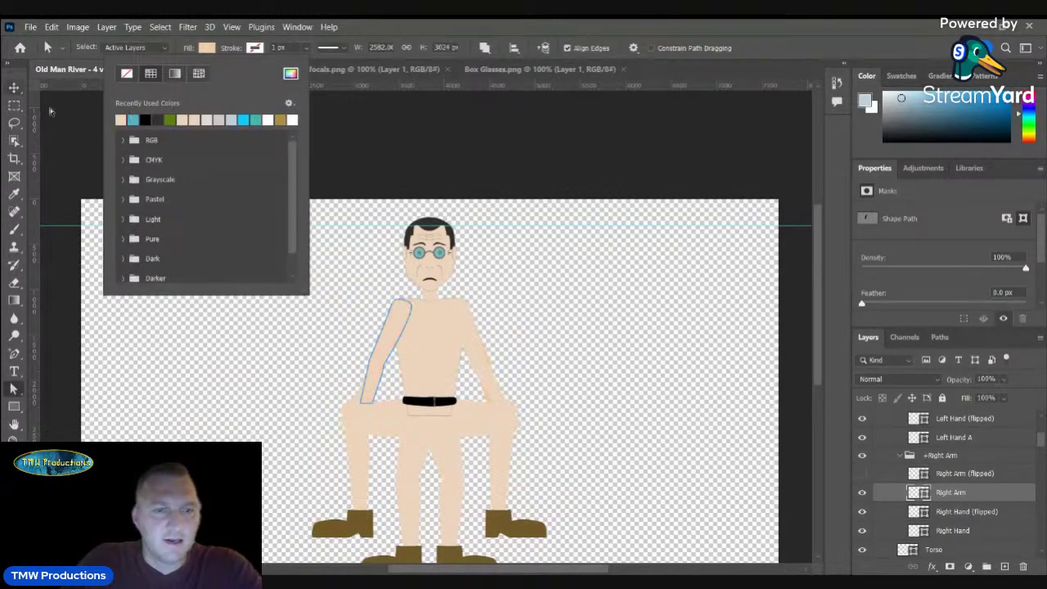
left_click(482, 368)
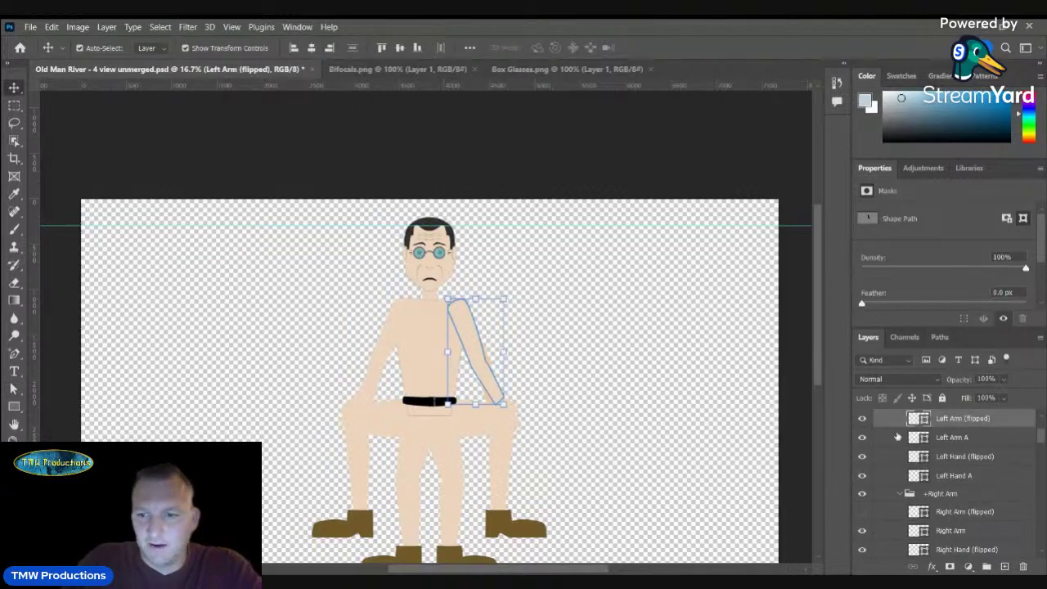
left_click(862, 419)
- Fill the Left Arm A shape with the face's recently used skin tone
left_click(479, 360)
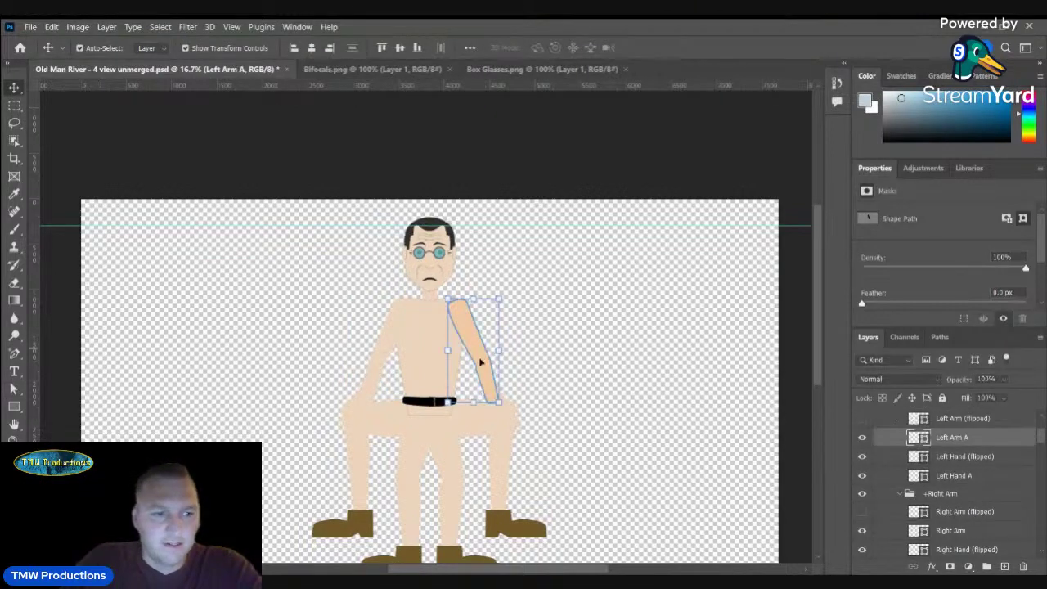
left_click(14, 391)
left_click(206, 47)
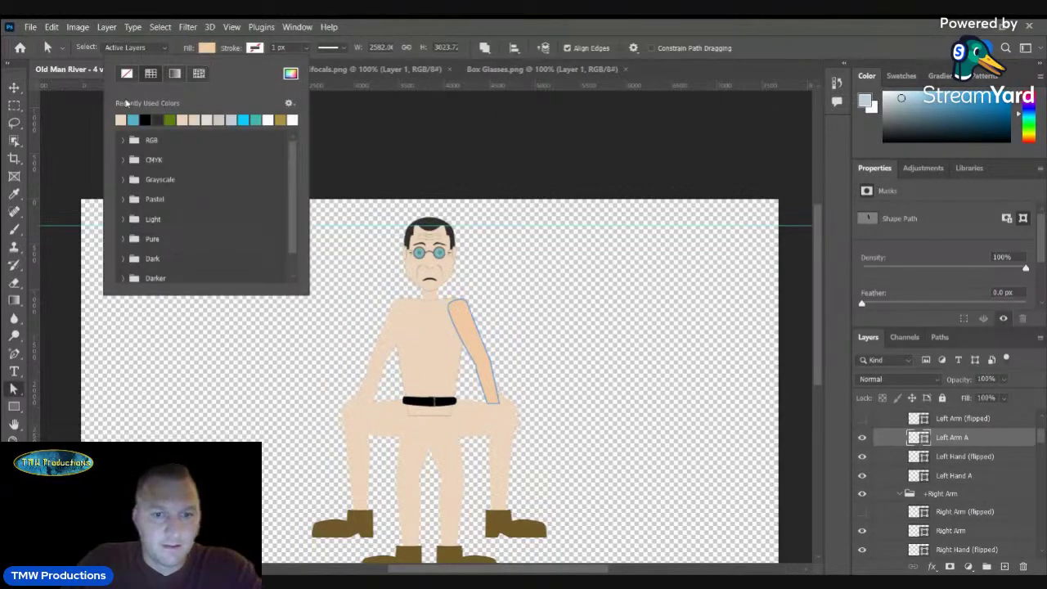
left_click(14, 85)
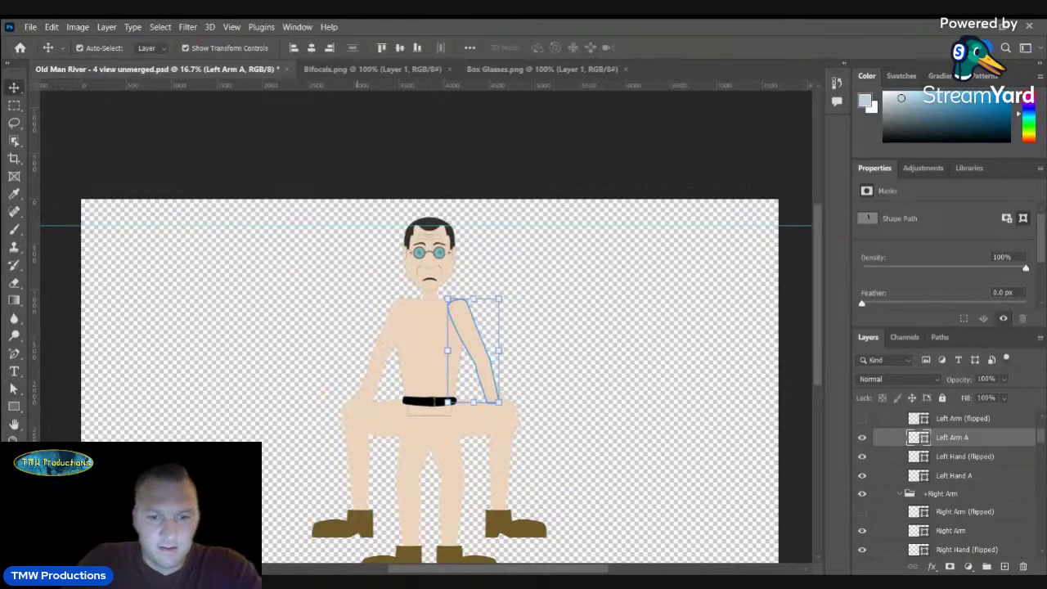
- Hide the sitting leg and sitting shoe layers in both the Right Leg and Left Leg groups, leaving the standing legs shown
left_click(360, 495)
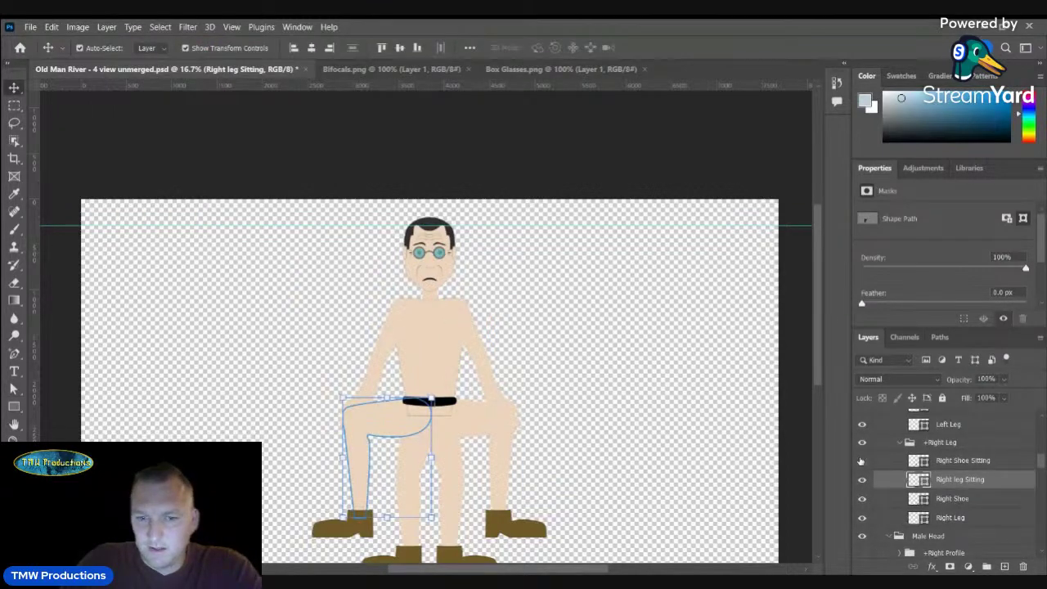
left_click(862, 461)
left_click(861, 480)
scroll(918, 499, "down", 2)
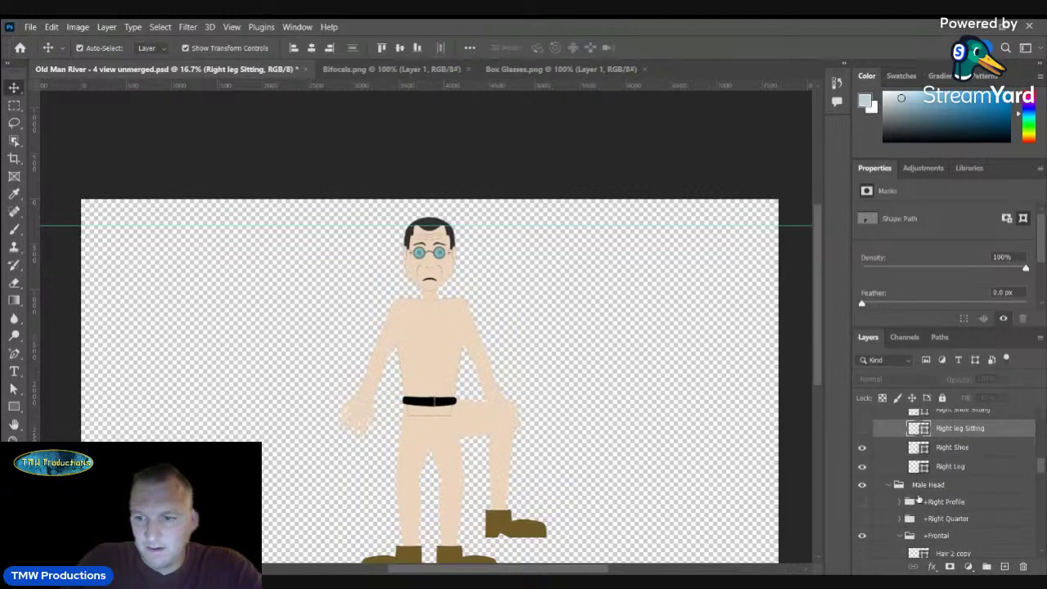
scroll(891, 487, "up", 5)
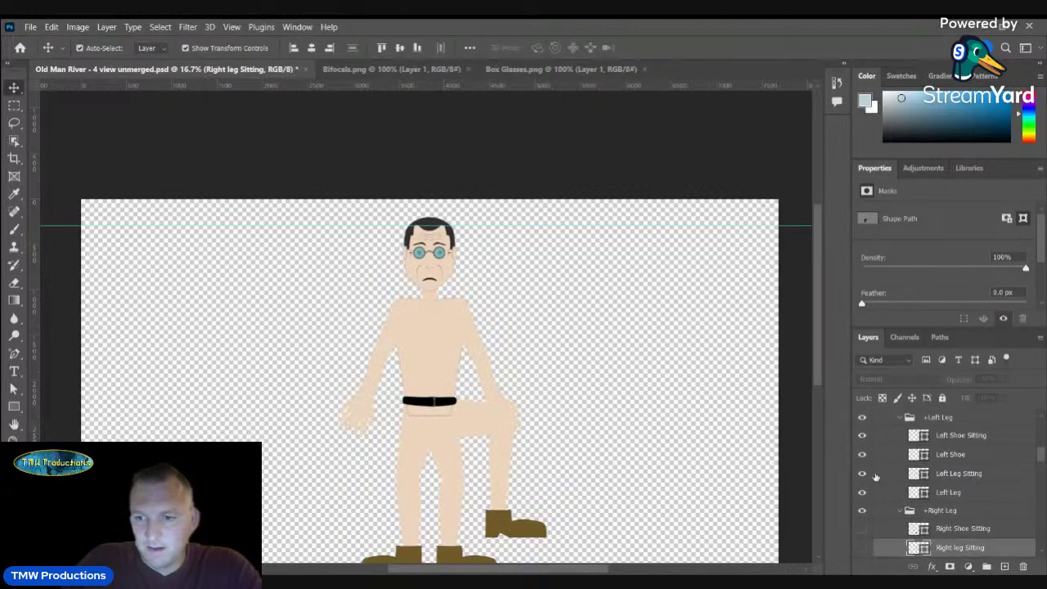
left_click(862, 474)
left_click(862, 435)
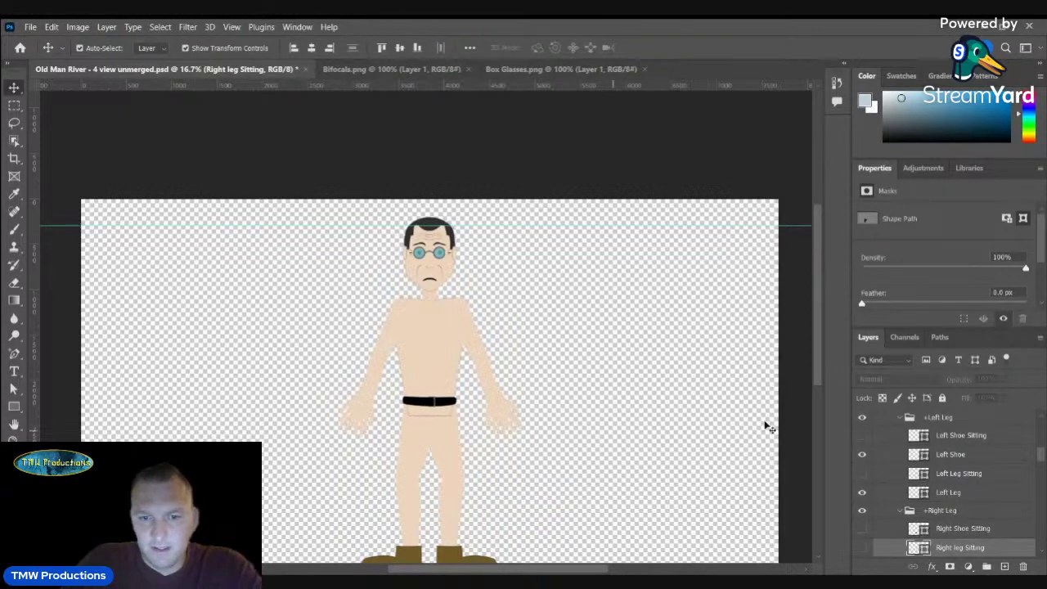
- Hide the Left Hand (flipped) and Right Hand (flipped) layers so each arm shows a single hand
left_click(478, 377)
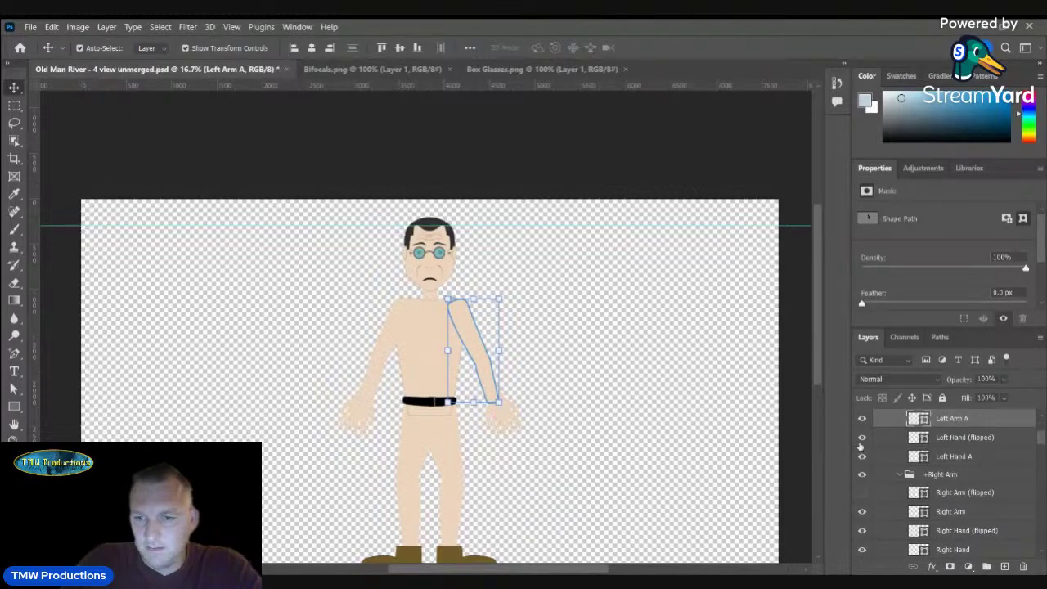
scroll(867, 441, "down", 2)
scroll(910, 455, "down", 1)
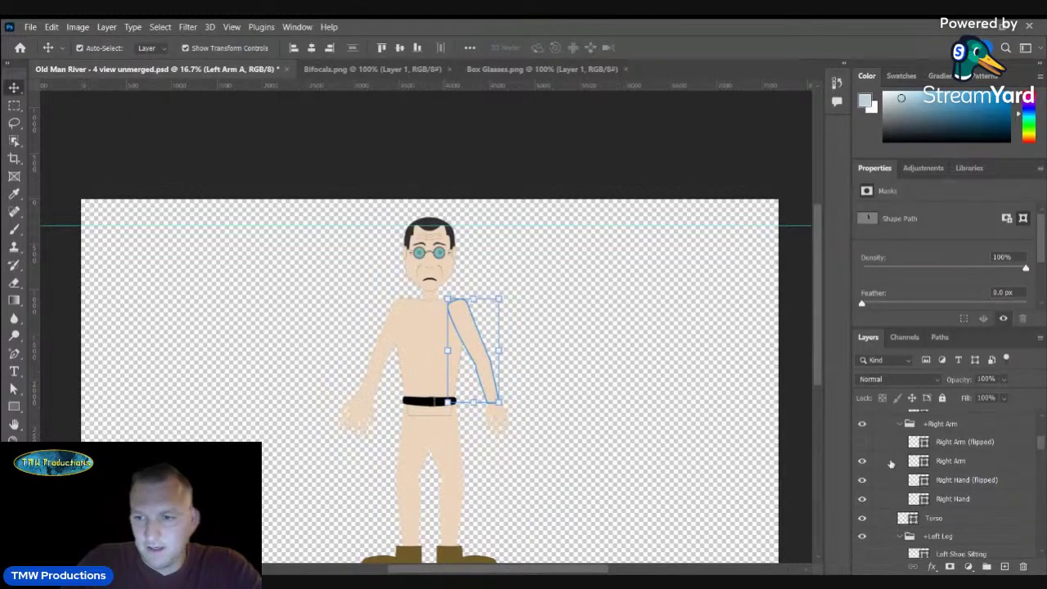
left_click(865, 482)
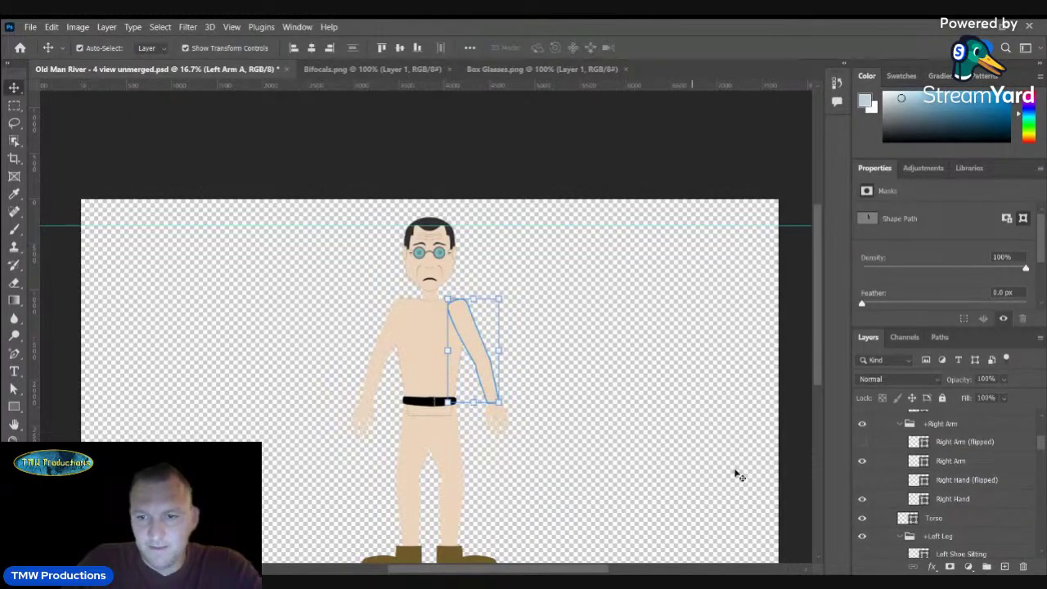
- Select the Torso layer and save the character document
left_click(410, 324)
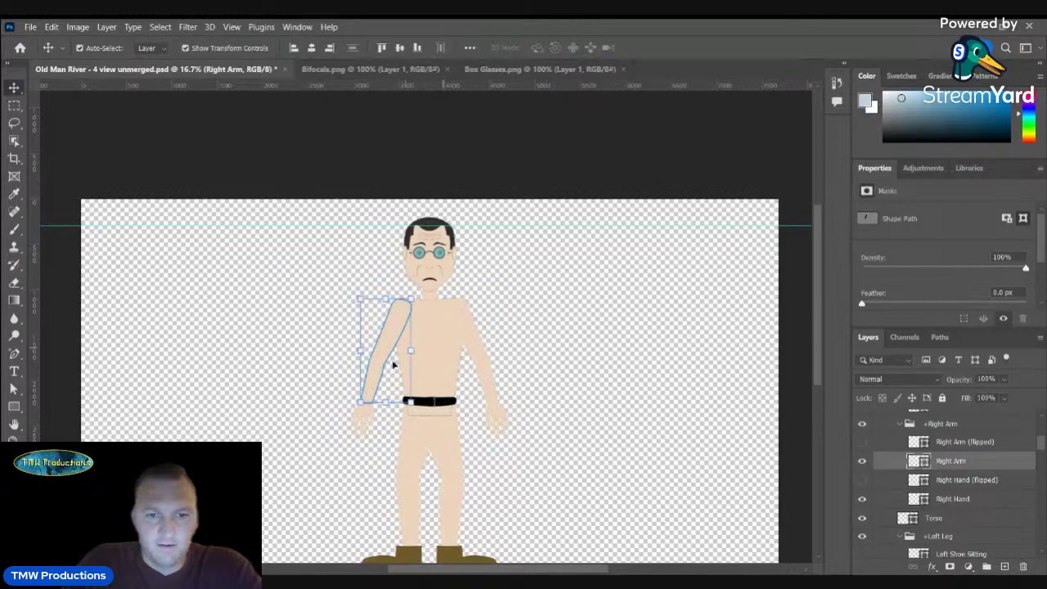
left_click(444, 350)
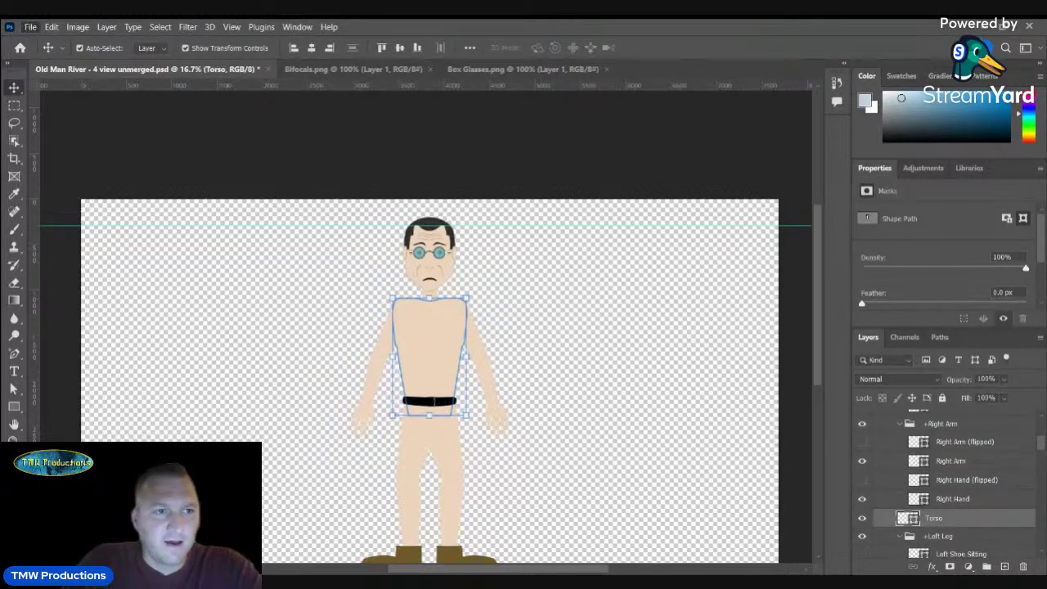
left_click(58, 169)
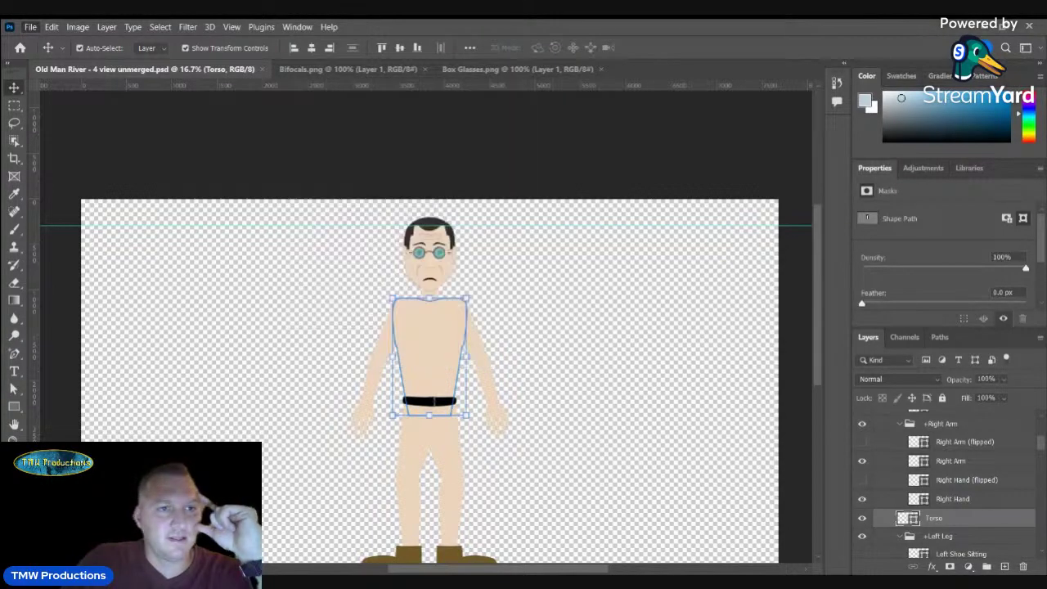
- Open the Hoodie (front) image from the Clothing assets folder
scroll(399, 282, "down", 5)
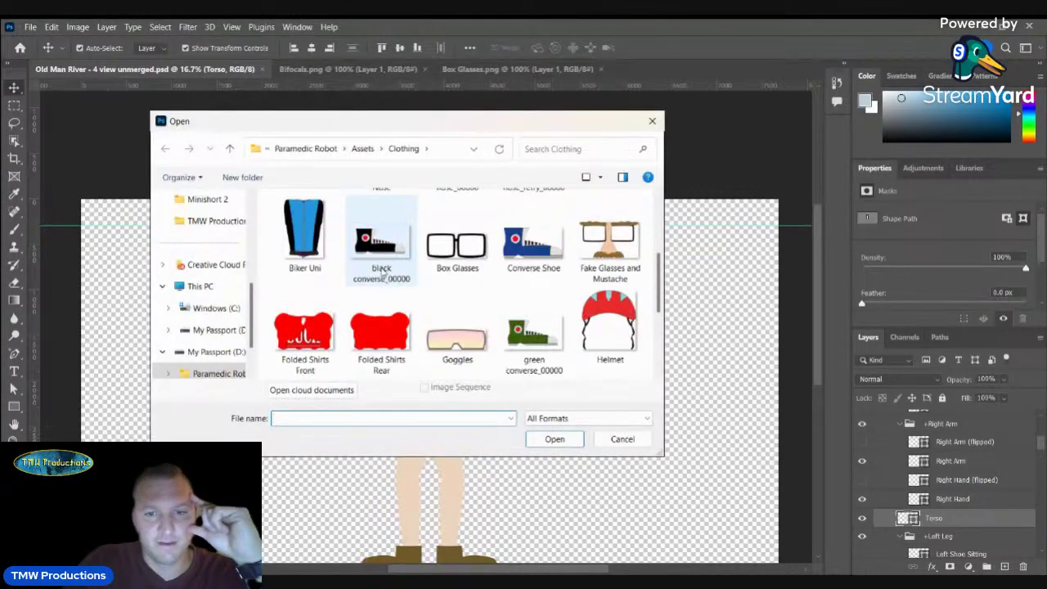
scroll(405, 282, "down", 1)
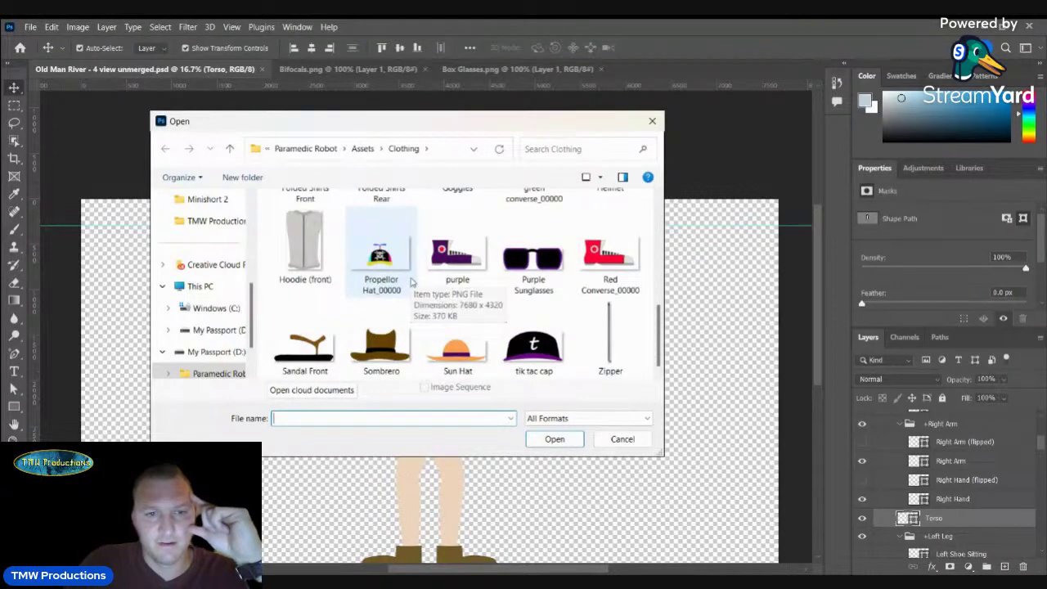
scroll(411, 282, "up", 5)
scroll(506, 314, "down", 4)
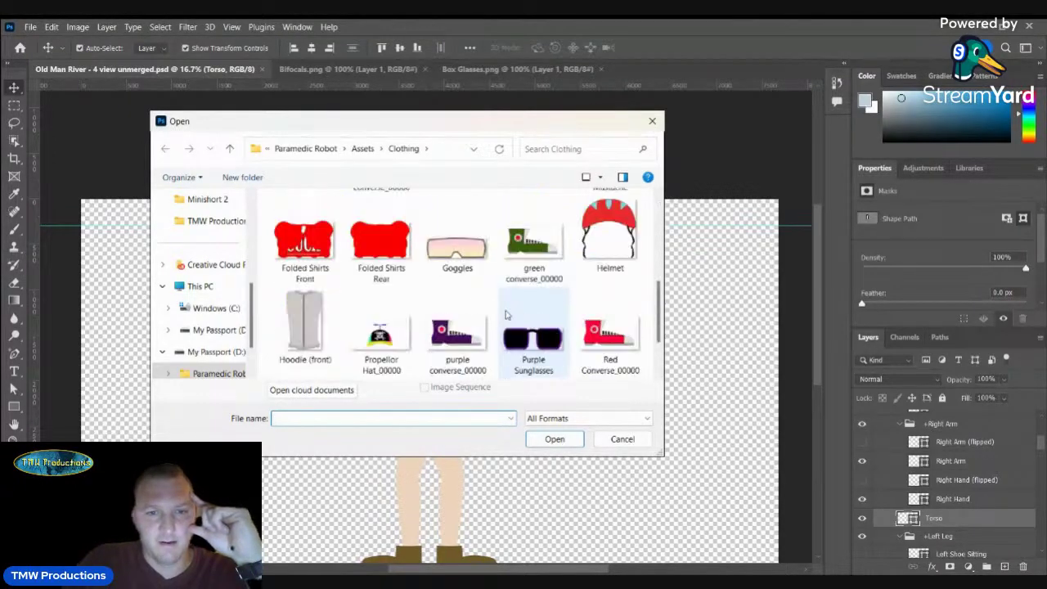
scroll(506, 314, "down", 1)
double_click(304, 245)
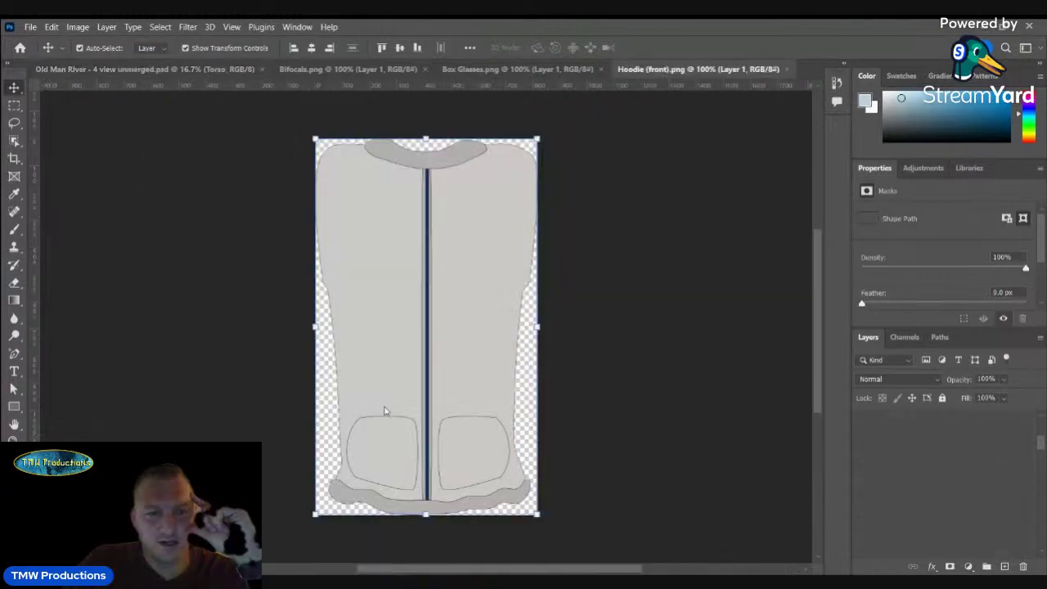
- Bring the hoodie into the Old Man River document directly above the Torso layer and align it over the character's torso
left_click_drag(941, 424, 430, 316)
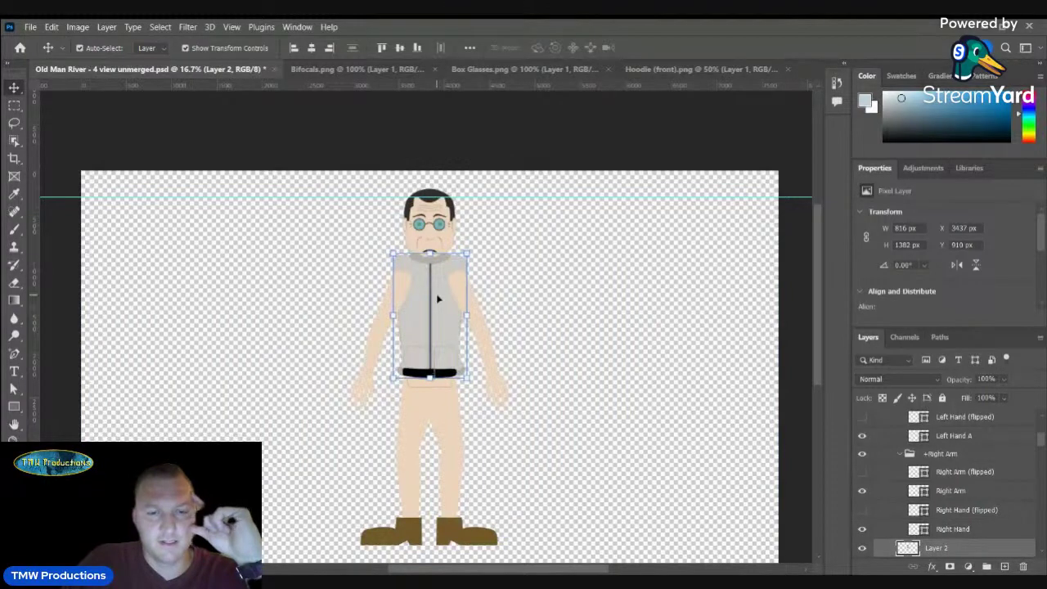
left_click_drag(439, 305, 439, 315)
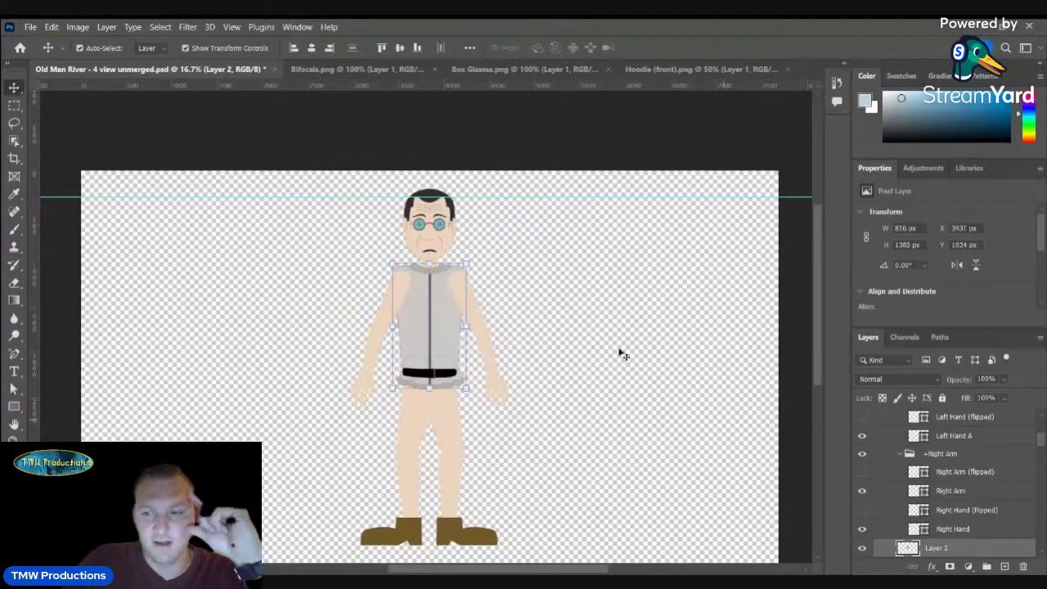
scroll(955, 516, "down", 3)
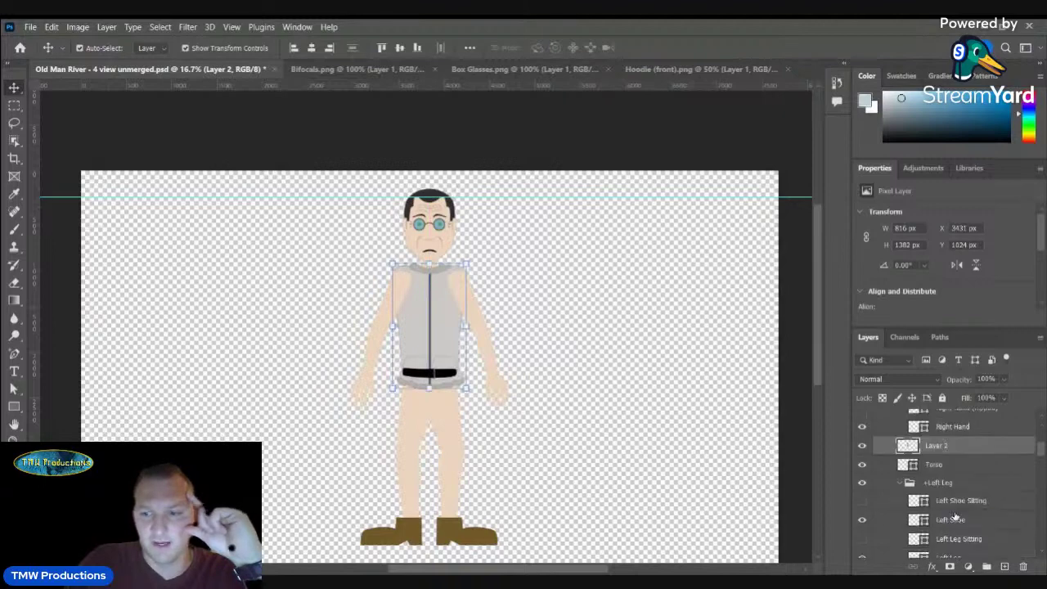
left_click(946, 465)
scroll(946, 465, "up", 4)
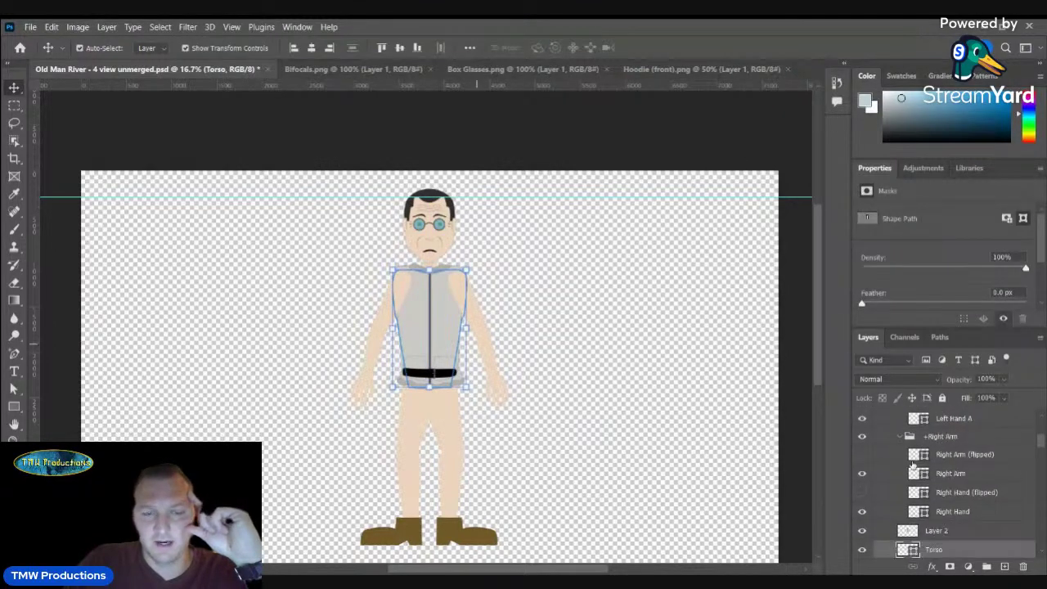
key("z")
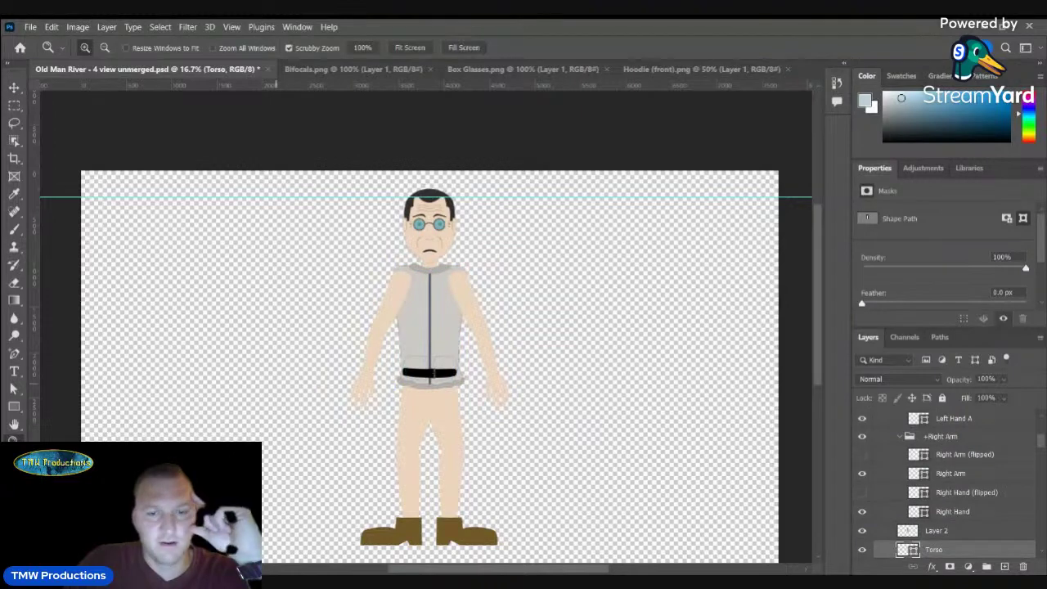
left_click(433, 286)
left_click(433, 285)
left_click(15, 89)
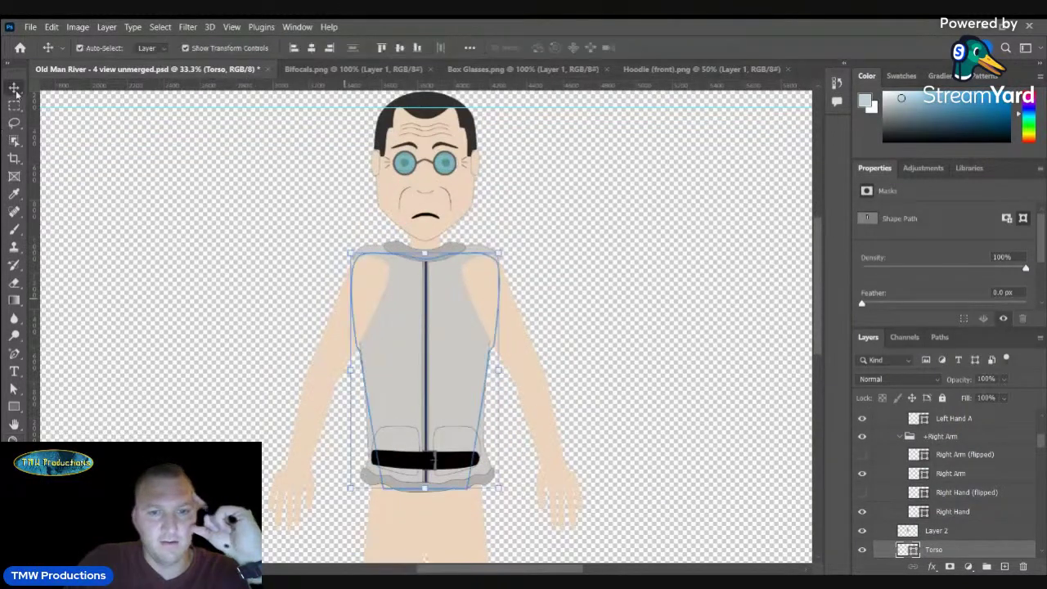
left_click(437, 337)
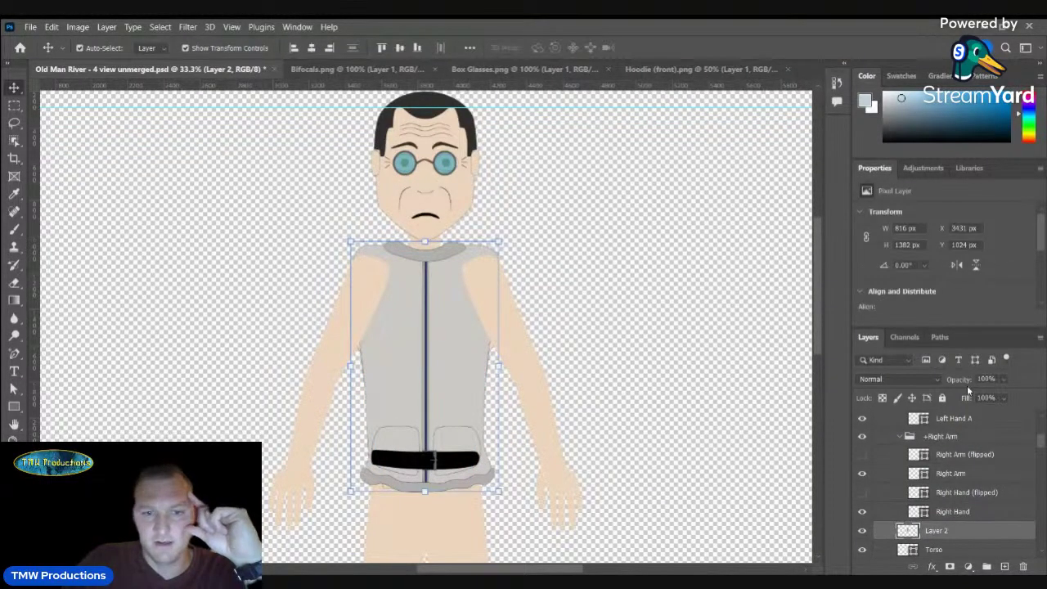
key("5")
key("5")
left_click_drag(963, 380, 1034, 382)
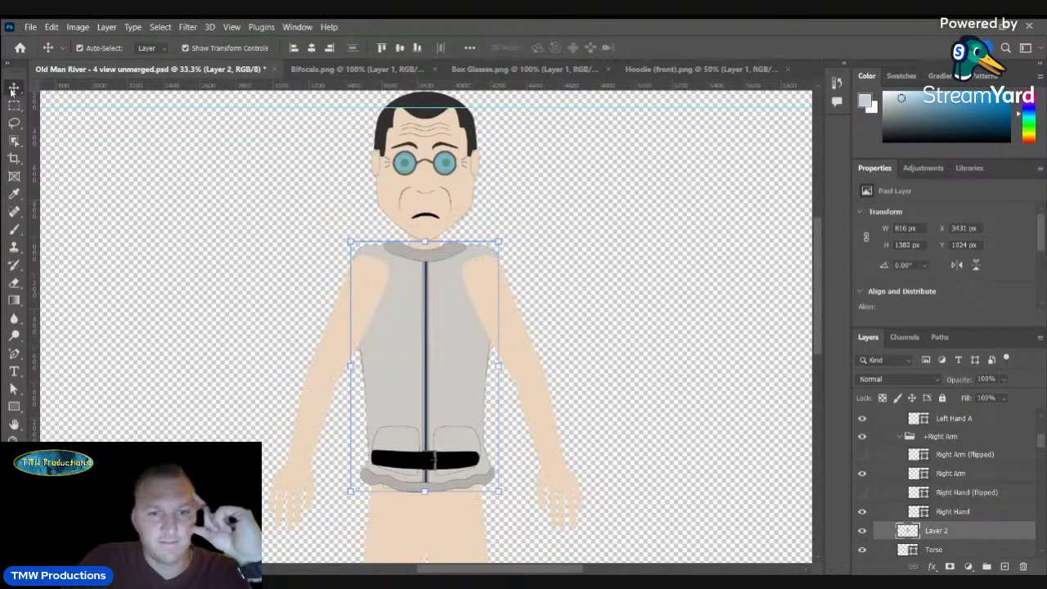
- Duplicate the Right Arm layer and name the copy "Right Arm sleeve"
left_click(328, 362)
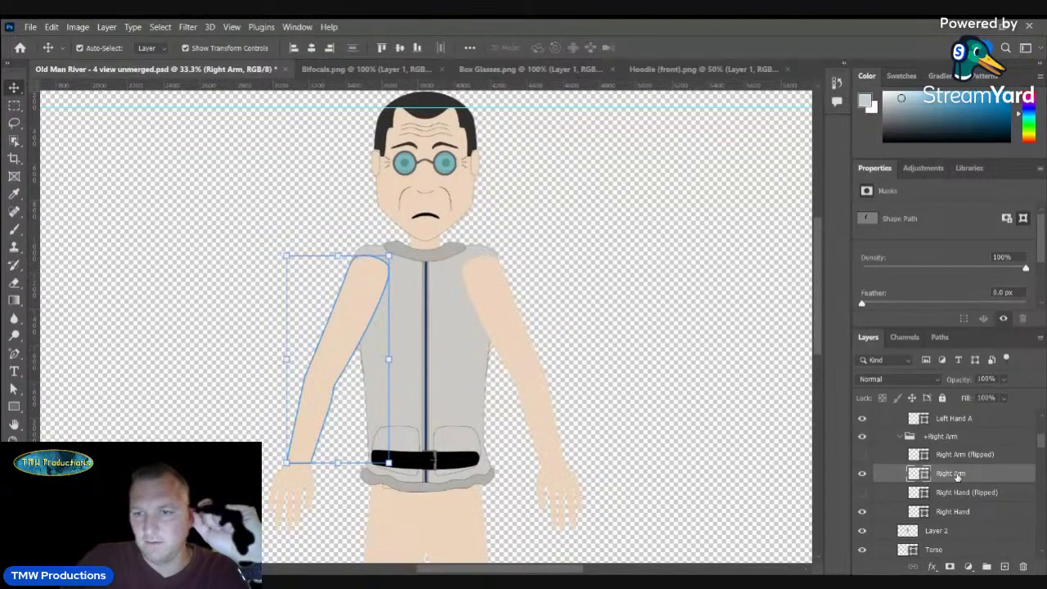
left_click(900, 122)
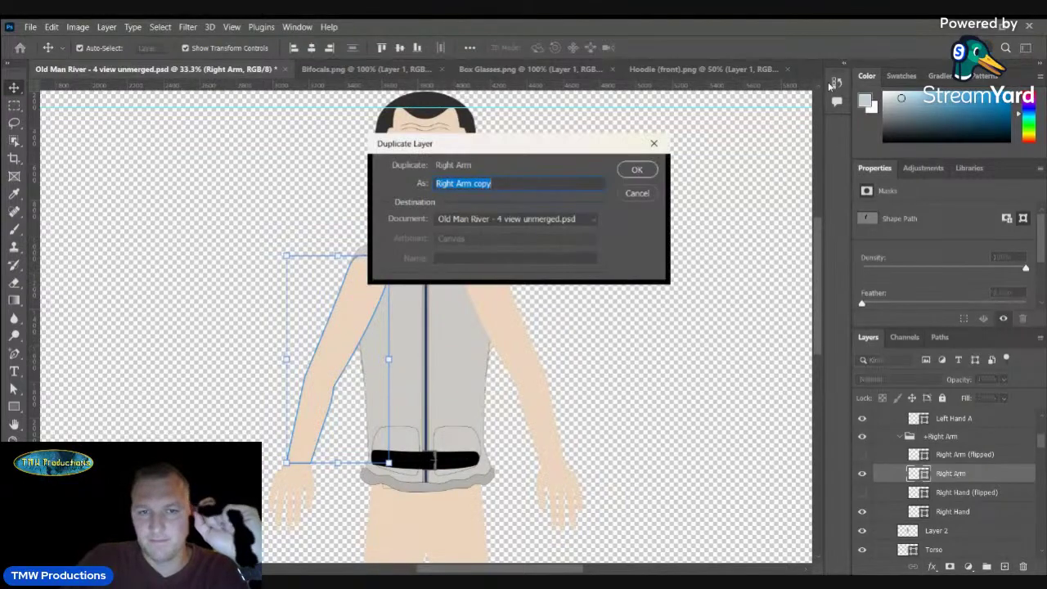
left_click(567, 187)
key("BackSpace")
key("BackSpace")
key("BackSpace")
key("BackSpace")
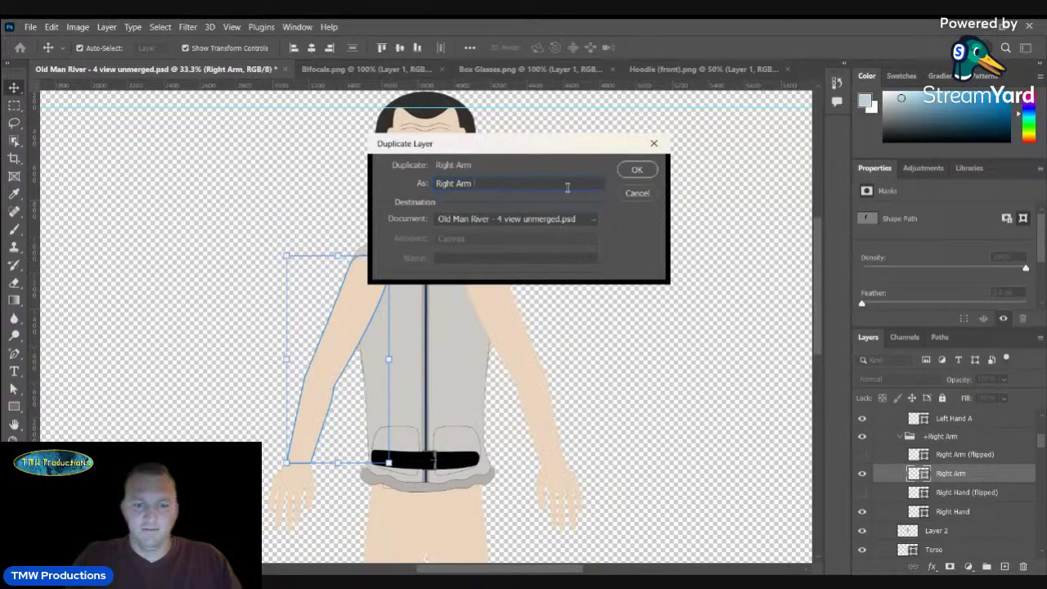
type("sleeve")
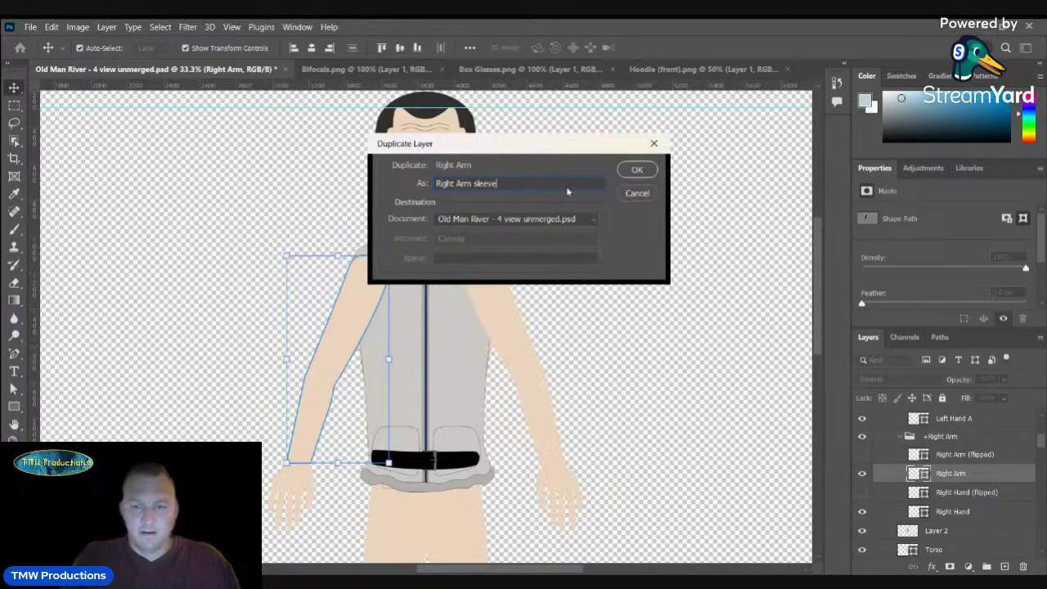
key("Return")
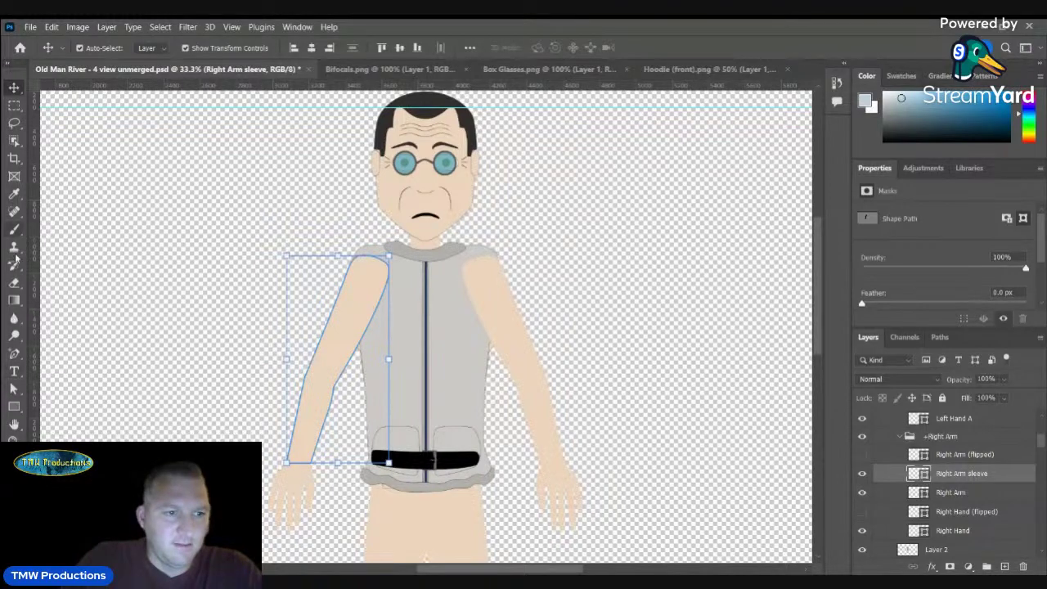
- Sample the hoodie's light grey and fill the Right Arm sleeve shape with it
left_click(15, 193)
left_click(396, 303)
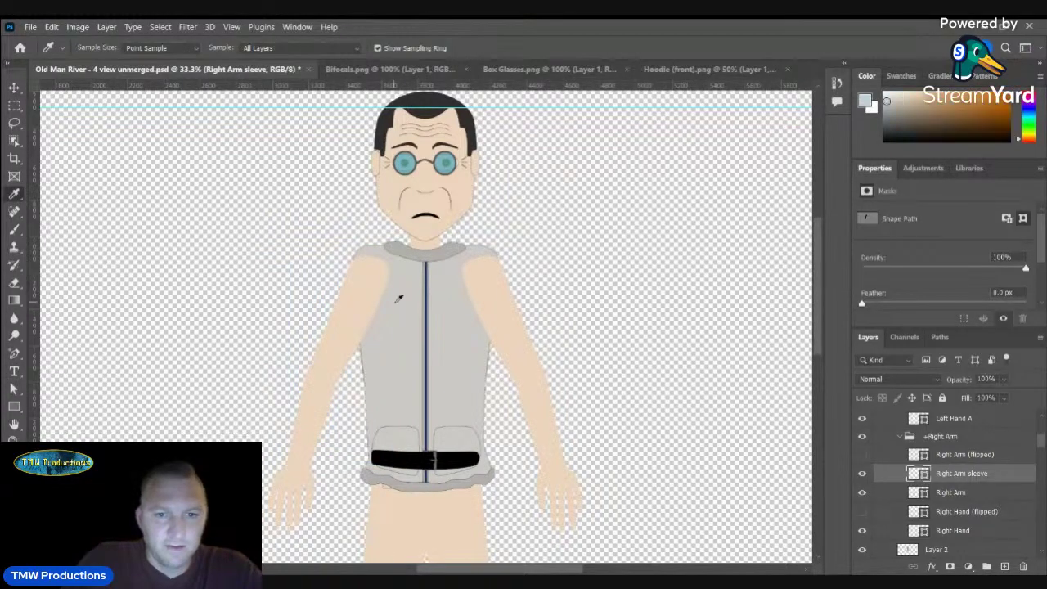
left_click(14, 389)
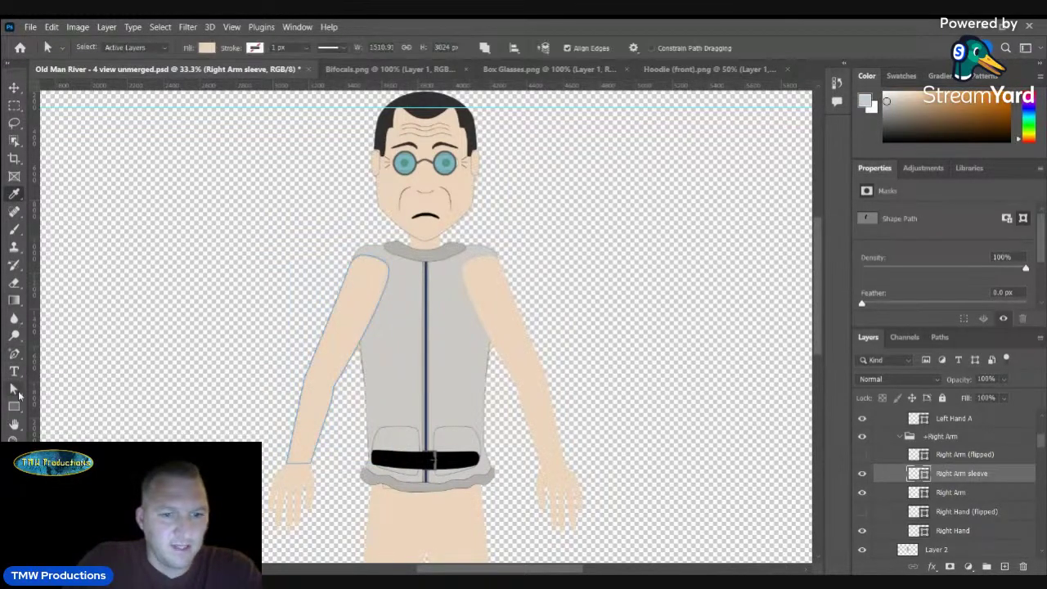
left_click(207, 49)
left_click(121, 120)
left_click(14, 88)
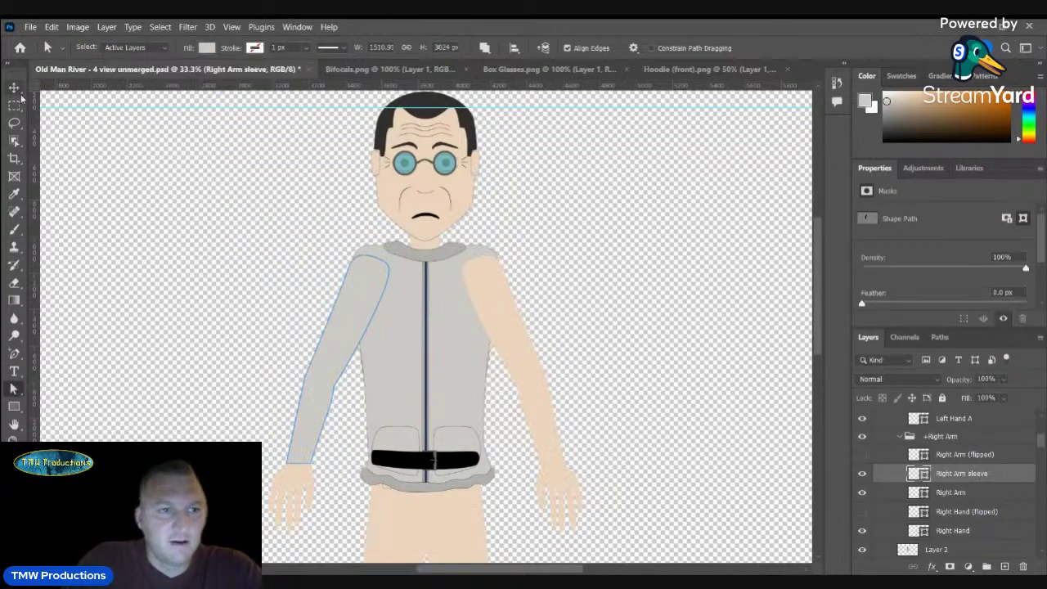
- Duplicate the Left Arm A layer and name the copy "left arm sleeve"
left_click(483, 281)
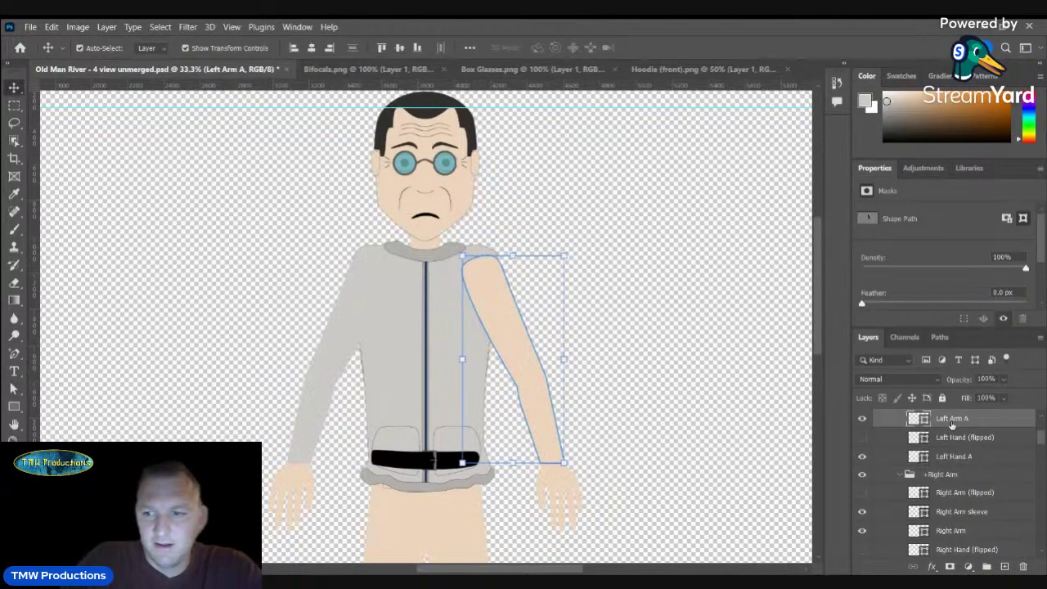
left_click(883, 209)
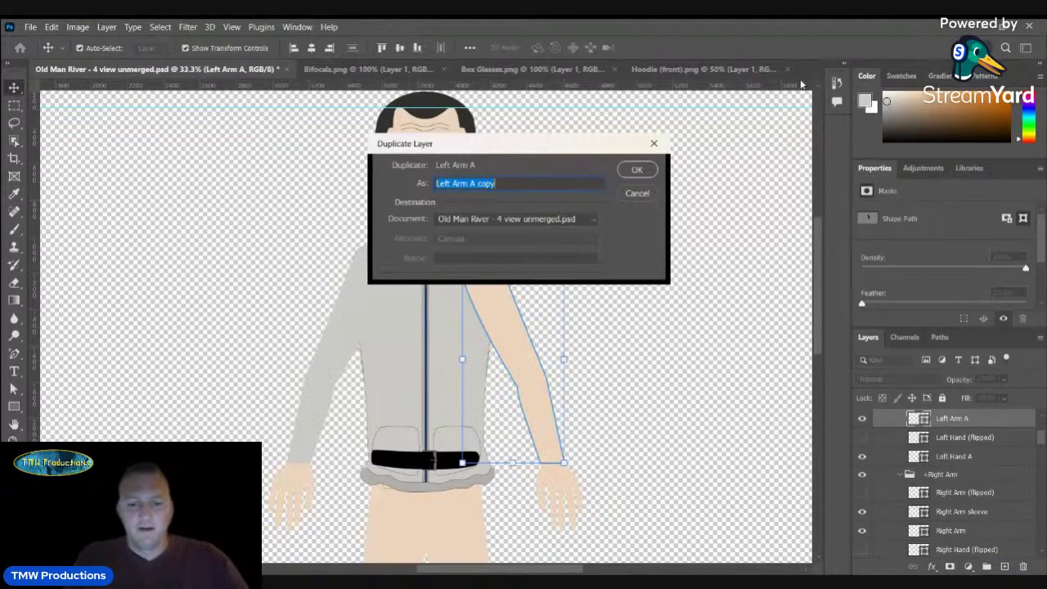
type("left arm sleeve")
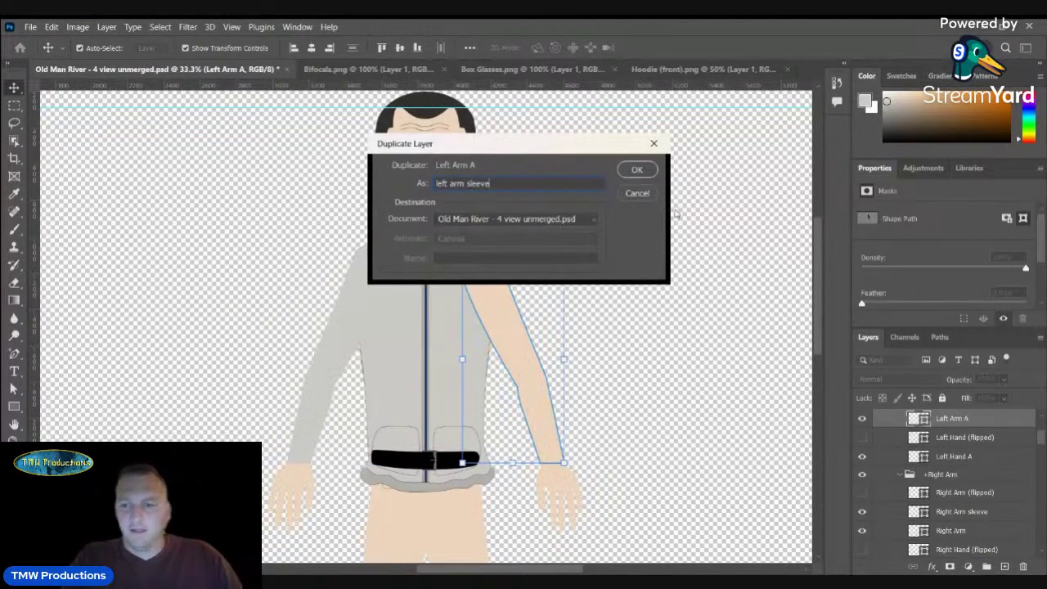
key("Return")
- Fill the left arm sleeve shape with the hoodie's light grey from the recently used colours
left_click(13, 390)
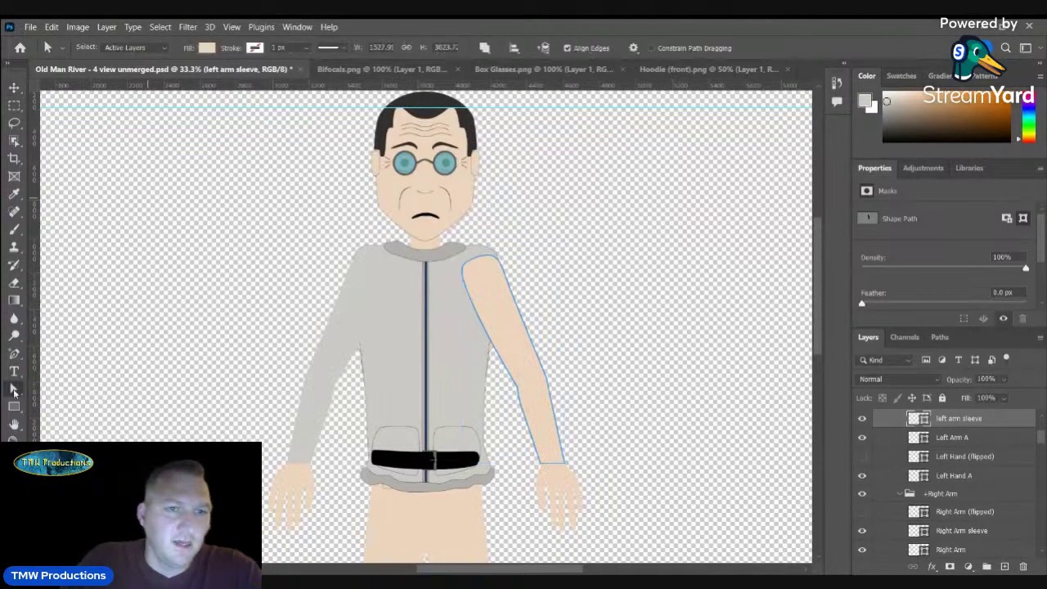
left_click(206, 47)
left_click(121, 119)
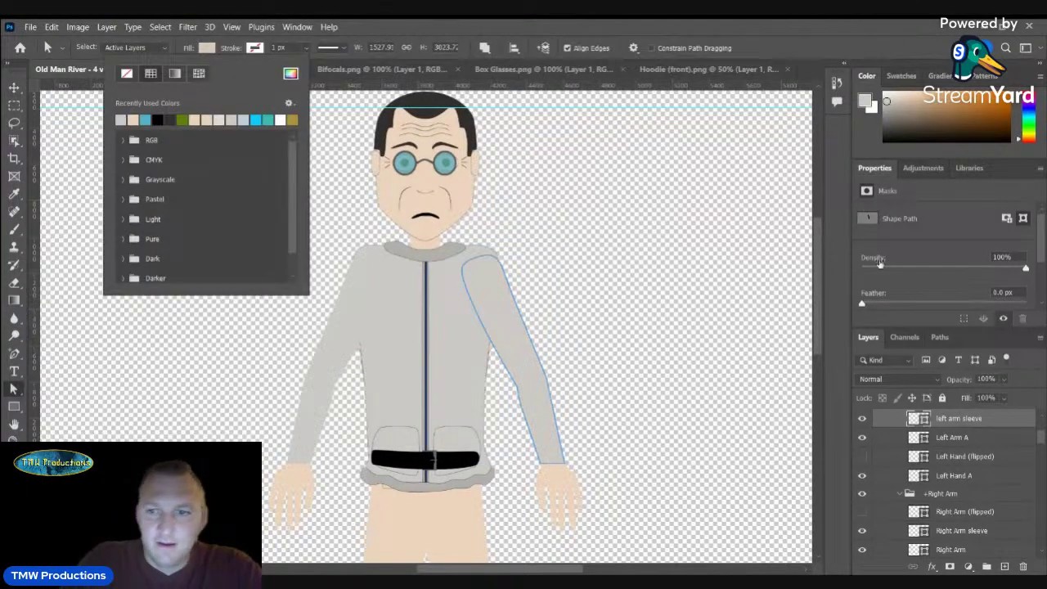
- Hide the Belt layer that lies over the lower part of the hoodie
left_click(813, 248)
left_click_drag(814, 249, 813, 296)
key("v")
left_click(455, 304)
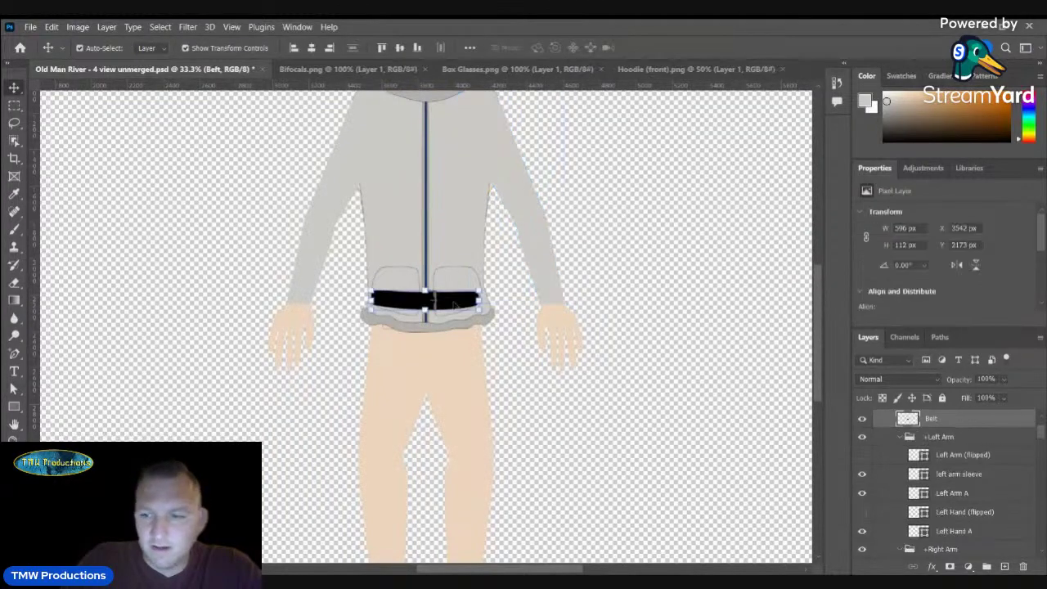
left_click(863, 421)
- Duplicate the Left Leg layer and name the copy "left pants"
left_click(472, 364)
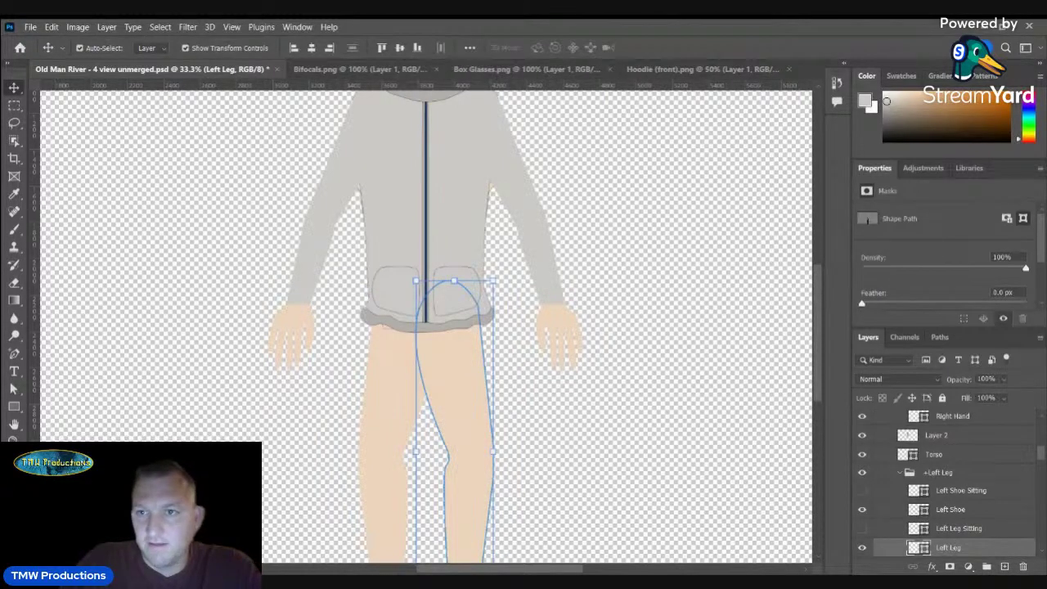
left_click(723, 201)
type("left")
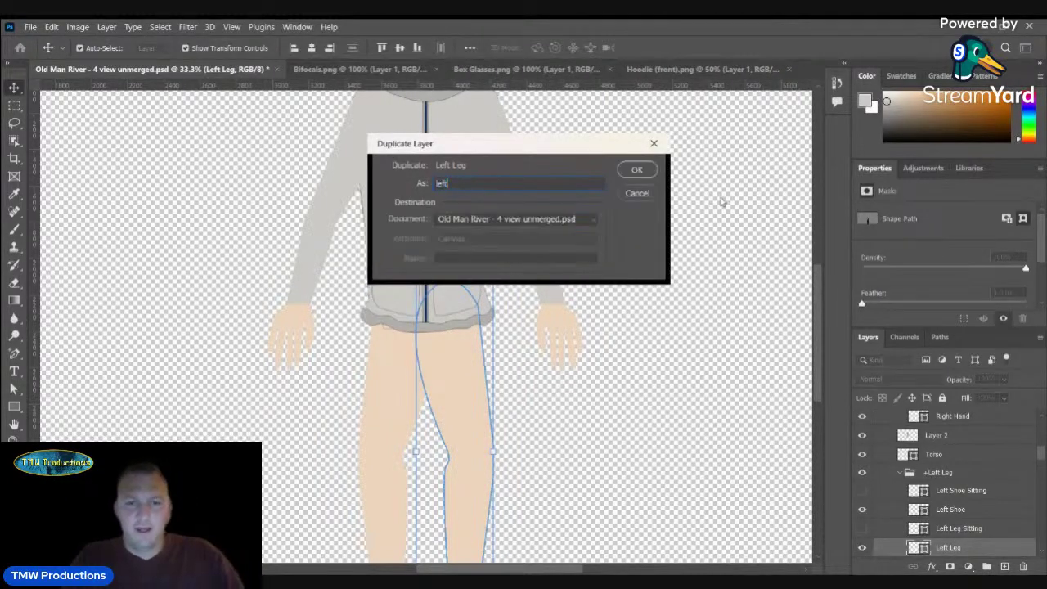
type(" pants")
key("Return")
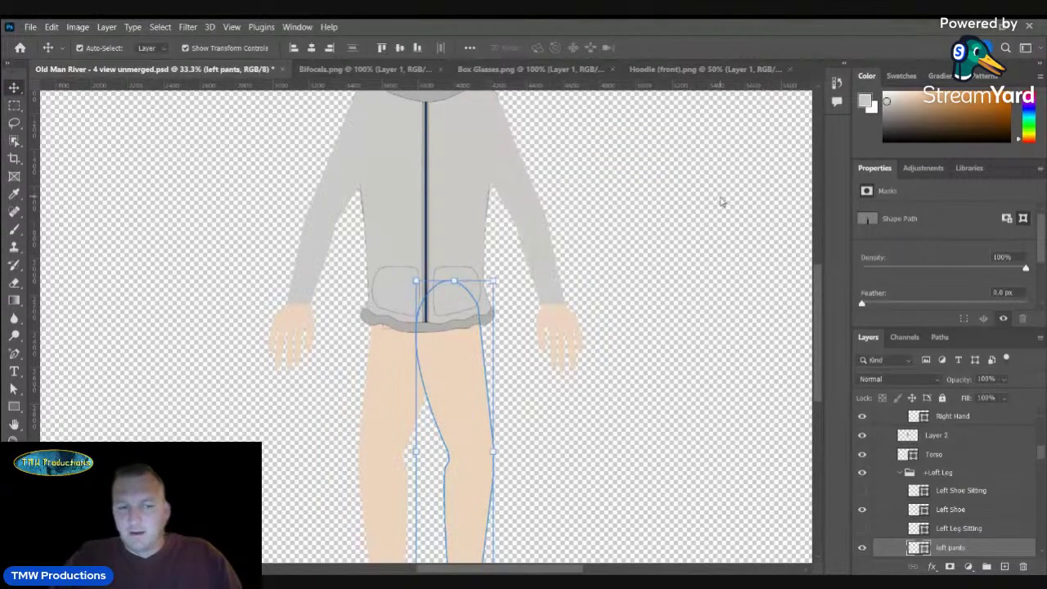
- Fill the left pants shape with a dark navy blue custom colour
left_click(14, 391)
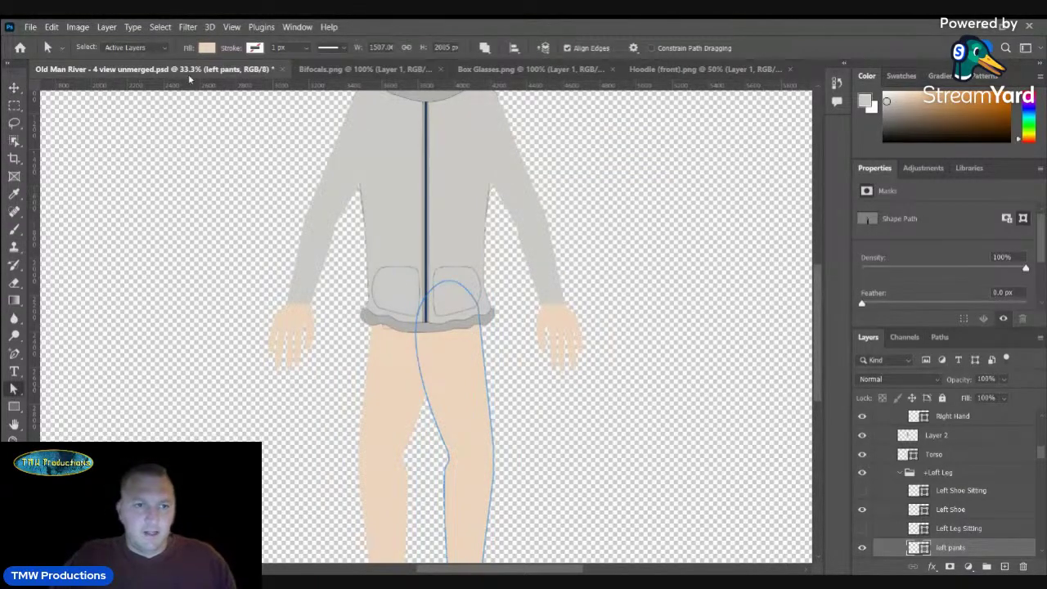
left_click(208, 49)
left_click(290, 73)
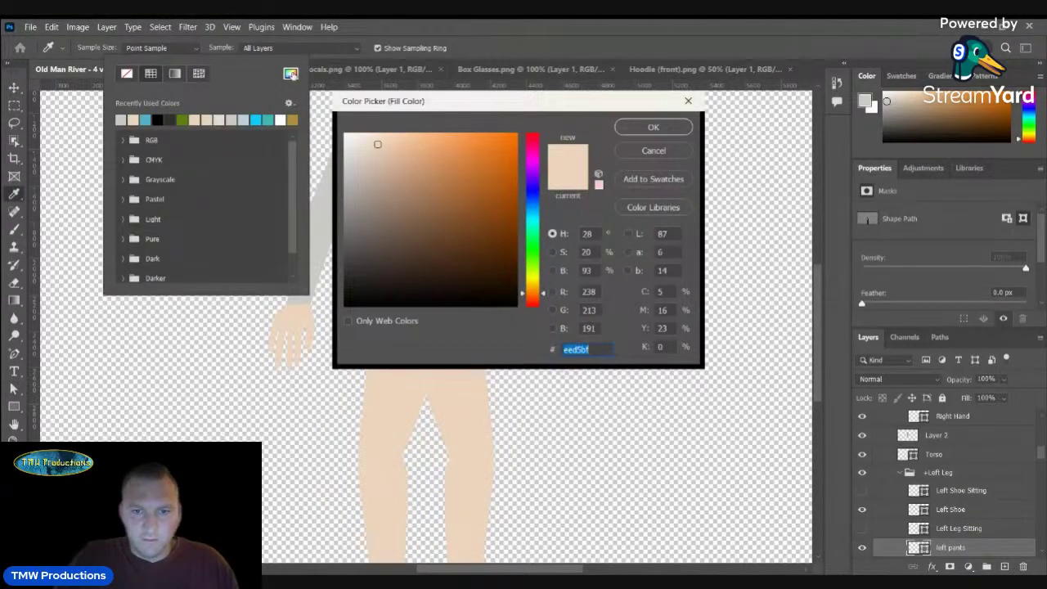
left_click_drag(533, 205, 533, 194)
left_click(464, 202)
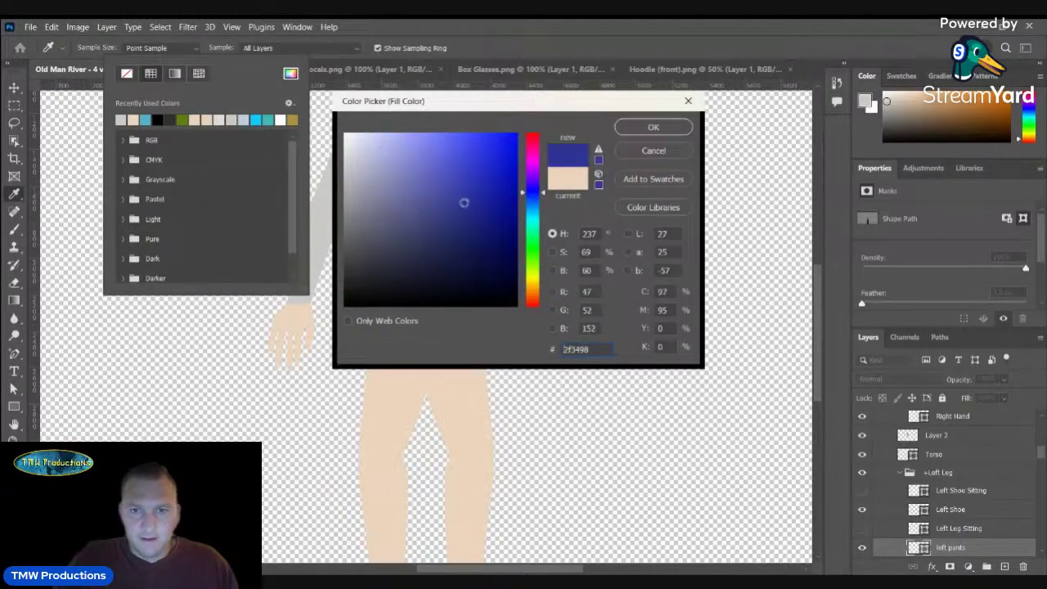
left_click(637, 129)
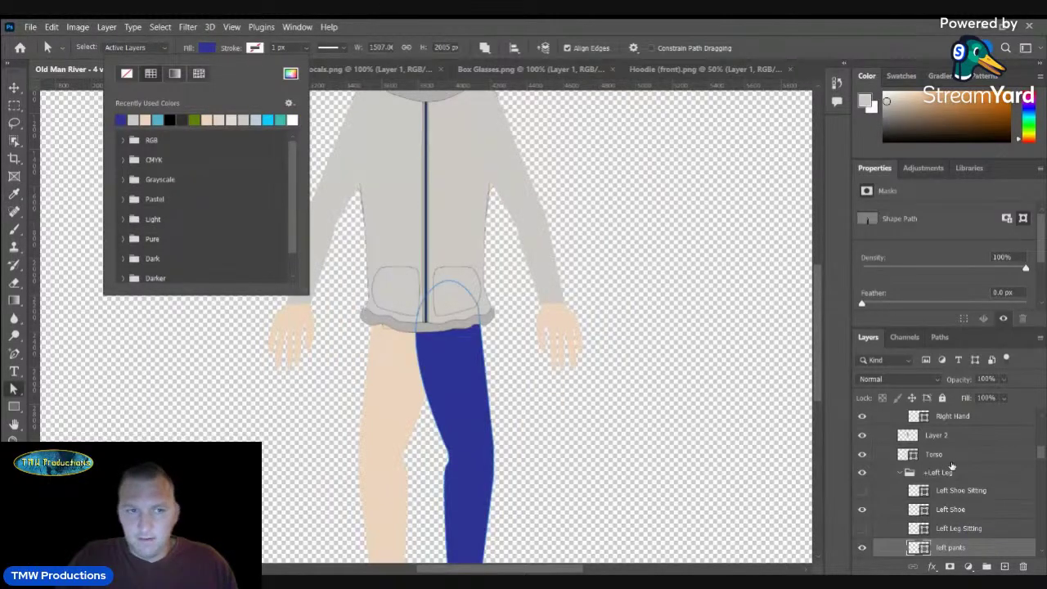
left_click(291, 75)
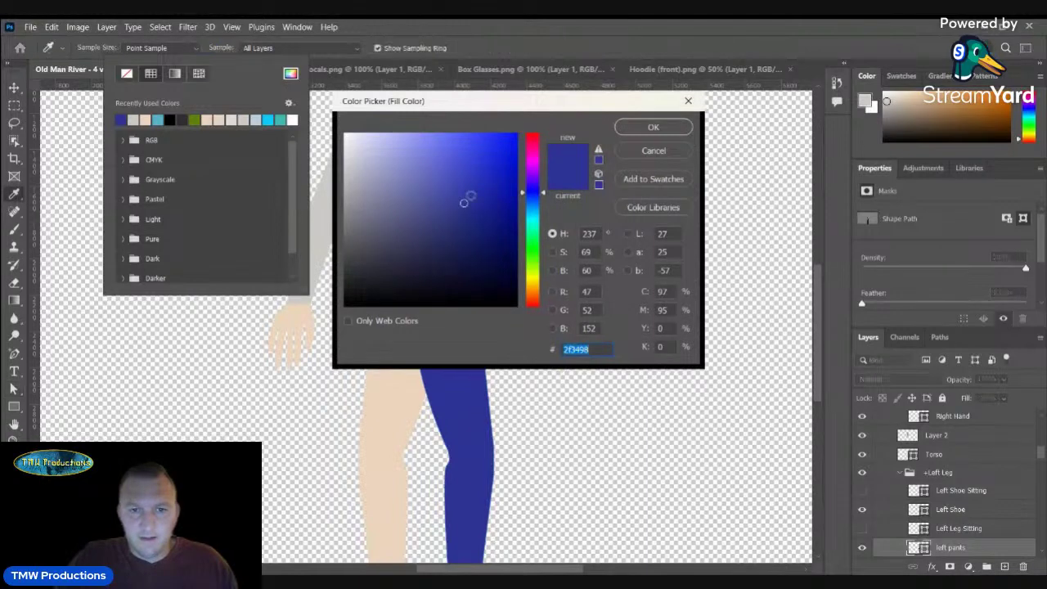
left_click(466, 247)
left_click(652, 129)
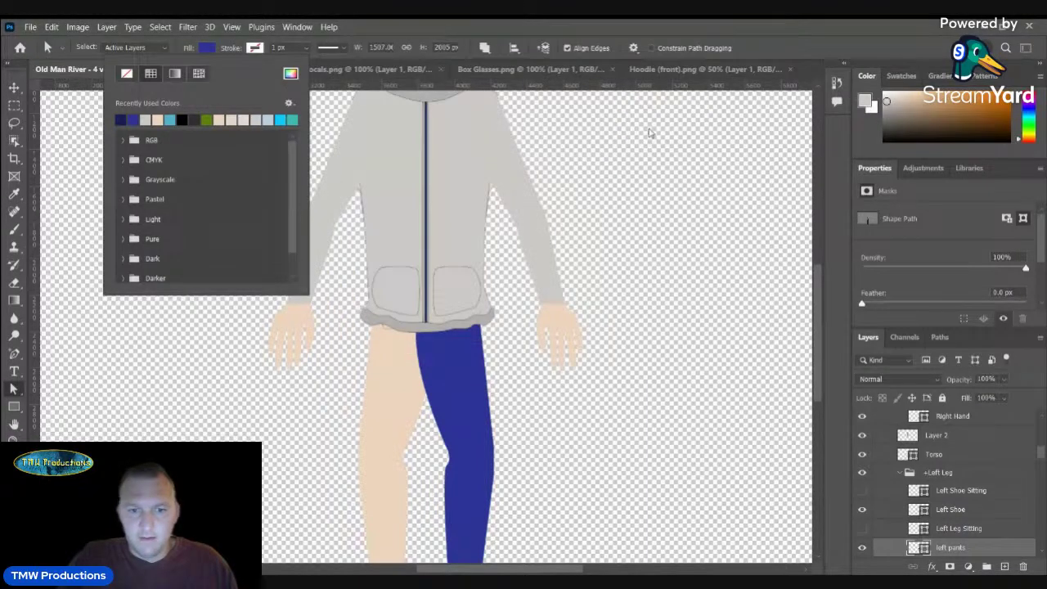
- Duplicate the Right Leg layer and name the copy "right pants"
left_click(14, 88)
left_click(371, 374)
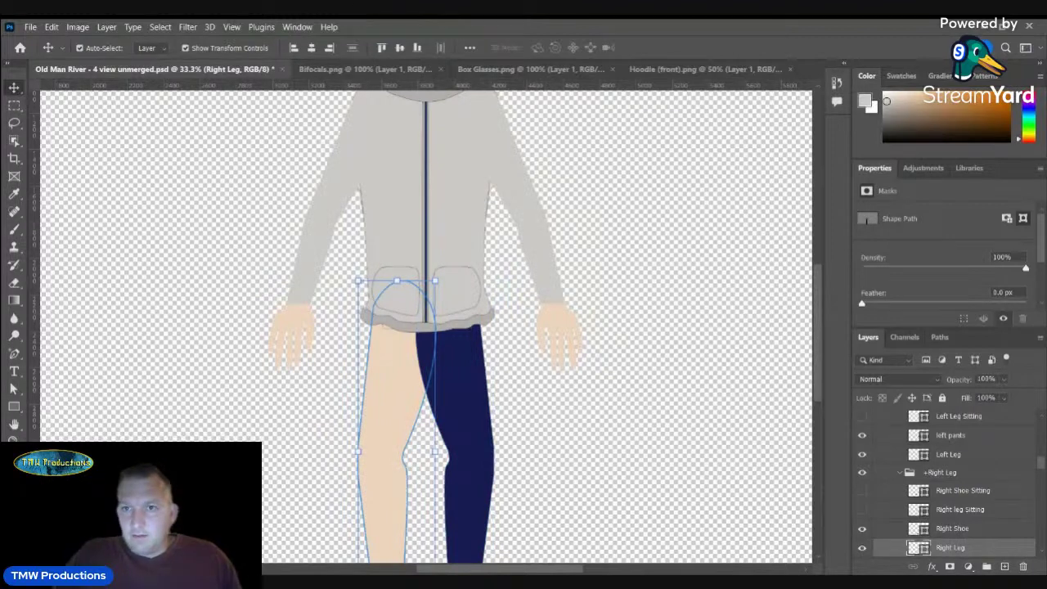
left_click(774, 183)
type("right ")
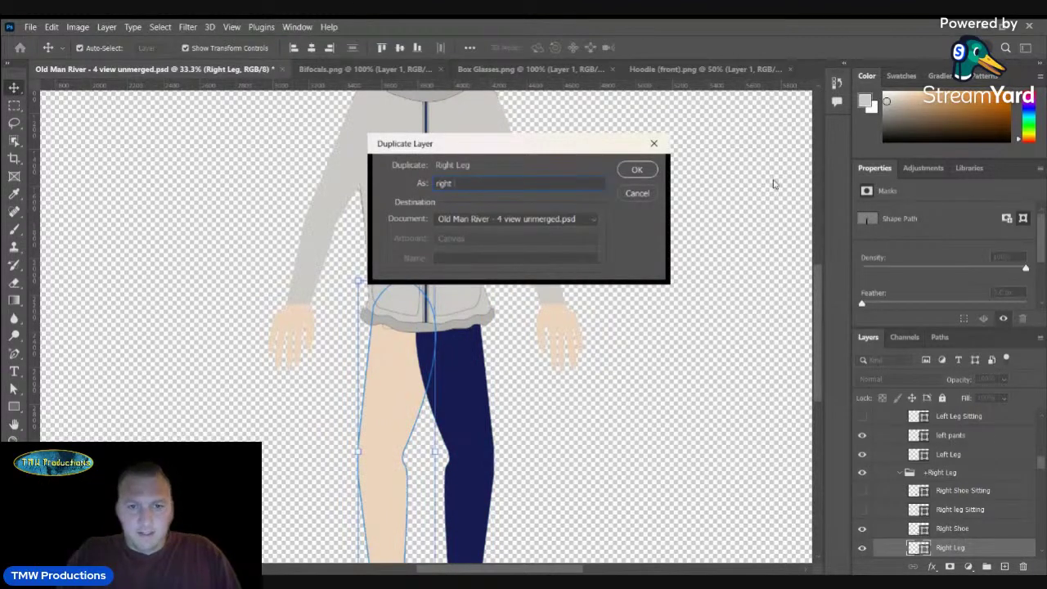
type("pants")
key("Return")
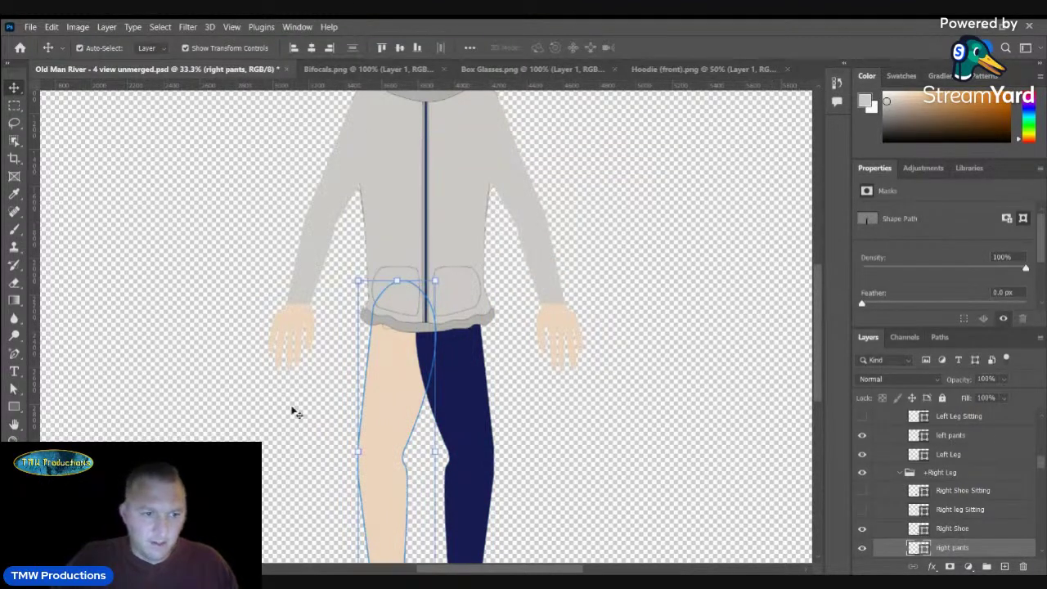
- Fill the right pants shape with the same dark navy blue from the recently used colours
left_click(14, 390)
left_click(207, 48)
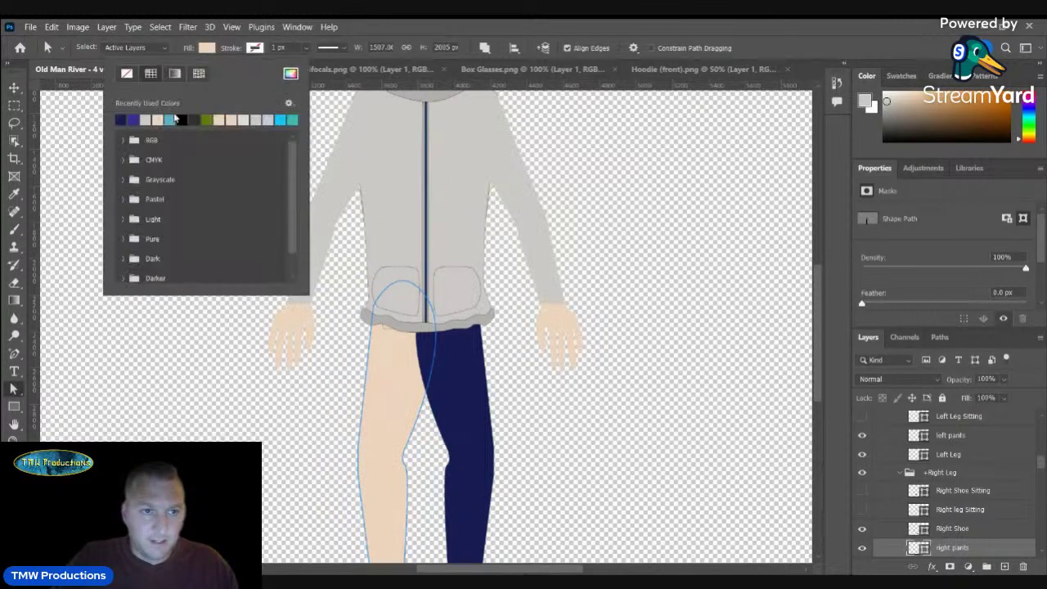
left_click(121, 121)
left_click(14, 440)
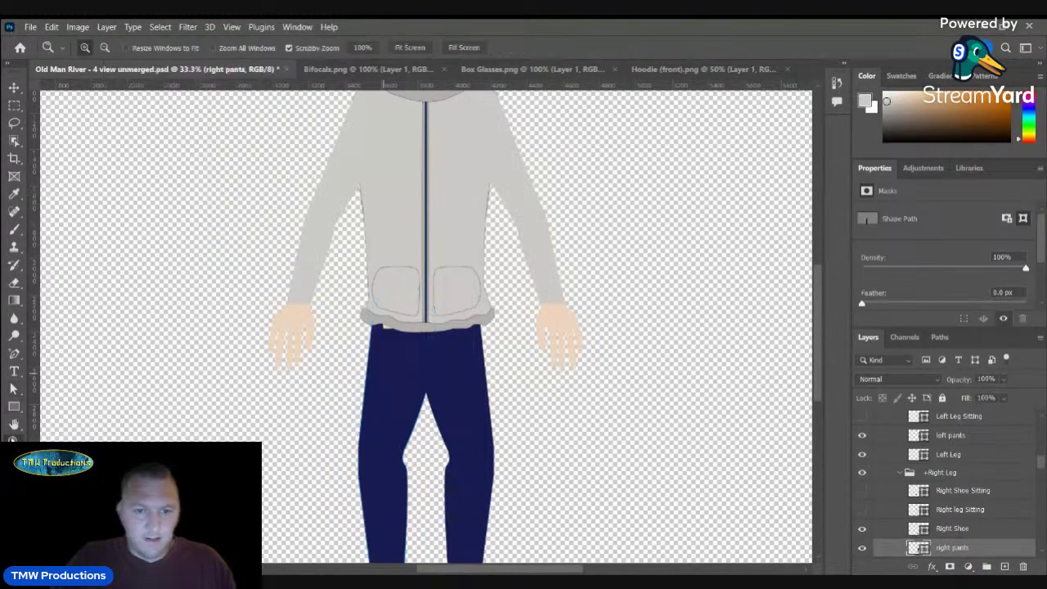
key("v")
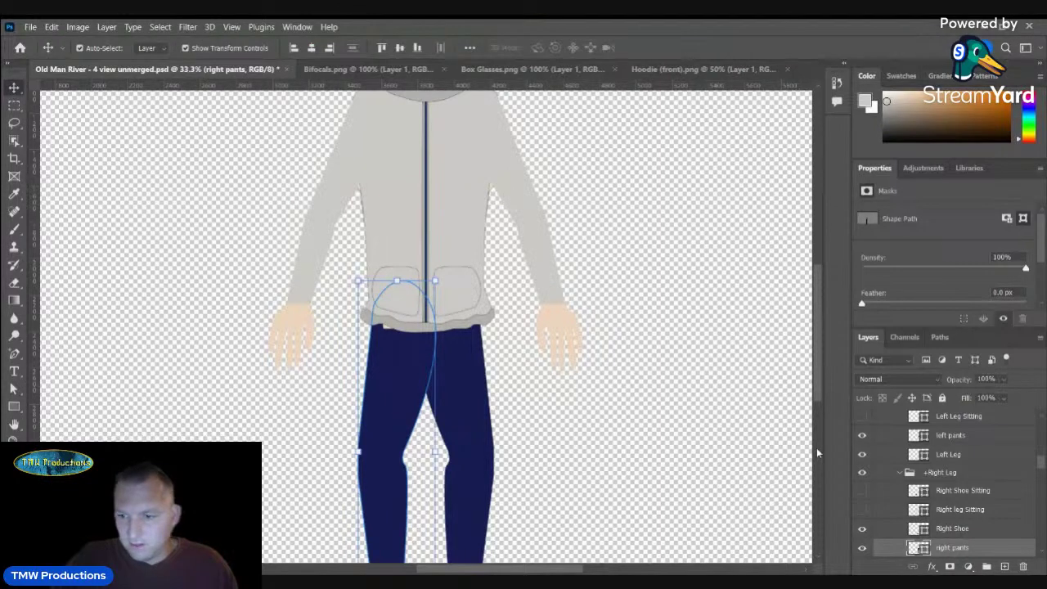
- Collapse the Left Arm and Right Arm groups and hide the Torso layer beneath the hoodie
scroll(974, 491, "up", 4)
scroll(973, 532, "up", 5)
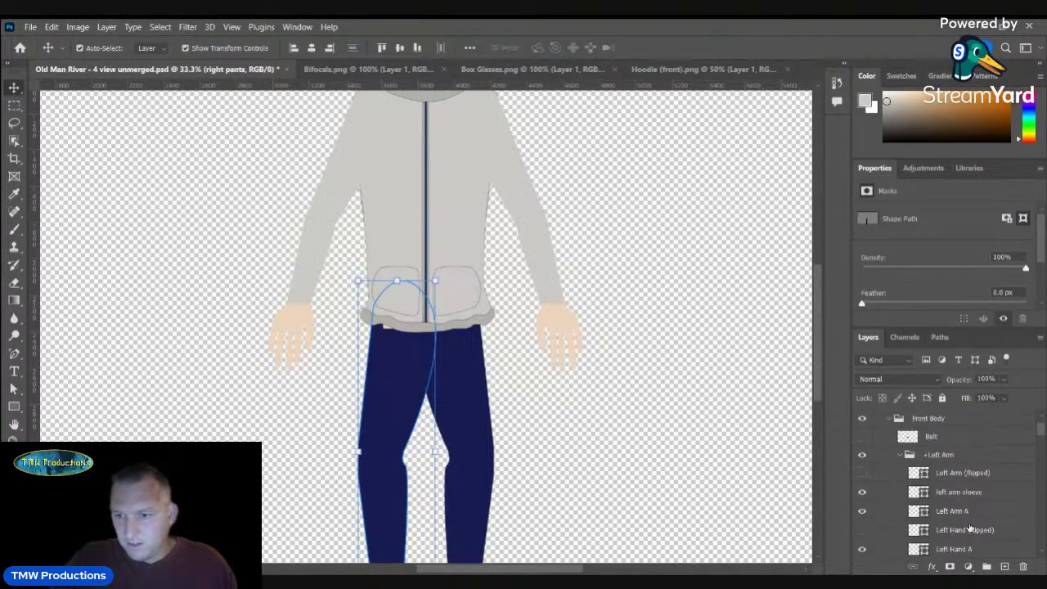
left_click(900, 472)
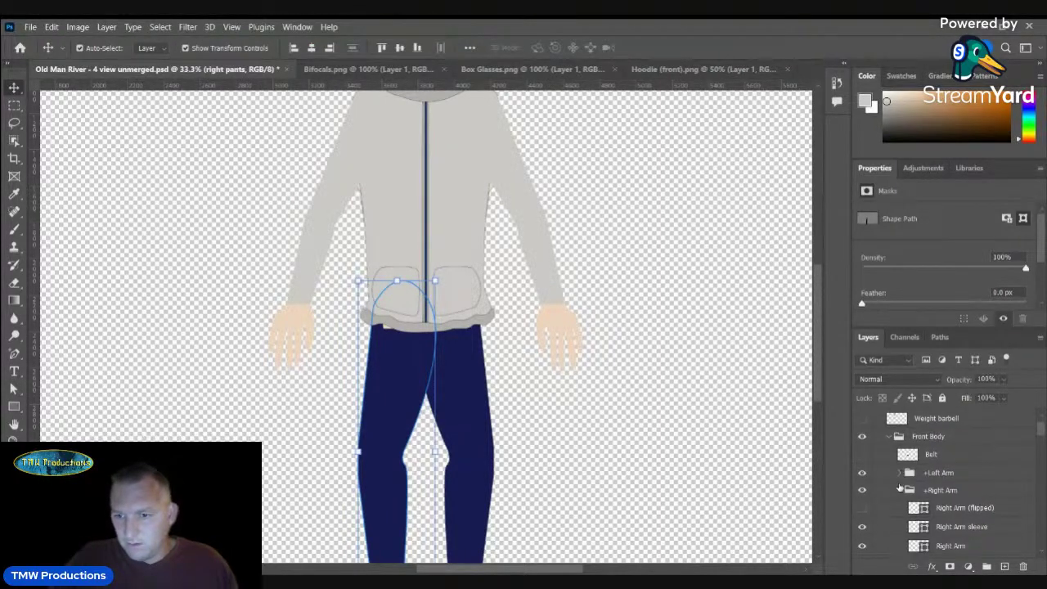
left_click(900, 491)
scroll(900, 491, "down", 1)
left_click(862, 492)
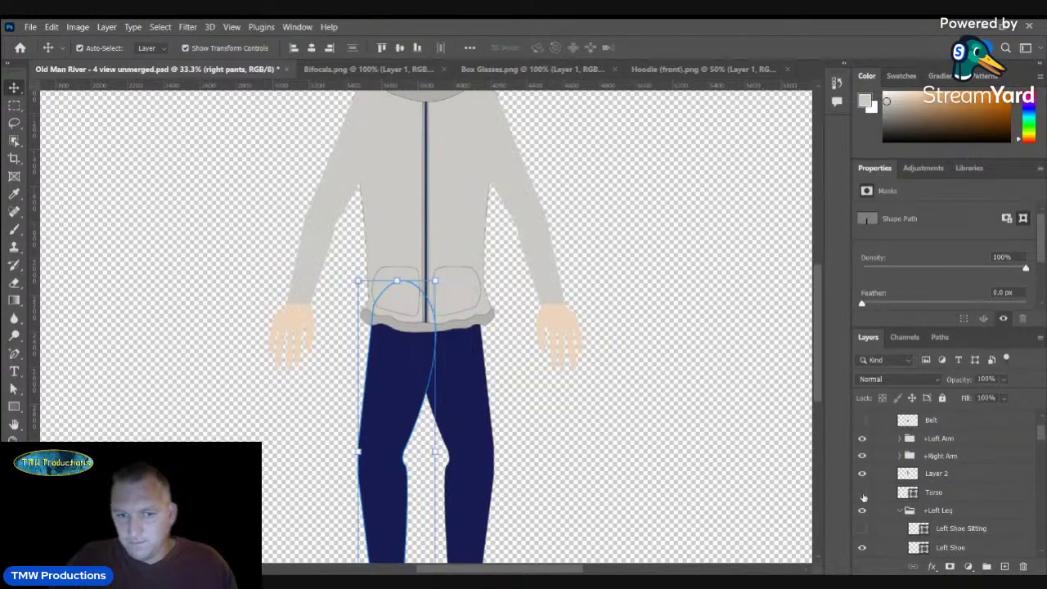
- Examine the dressed figure as a whole from head to shoes and the hoodie up close
key("z")
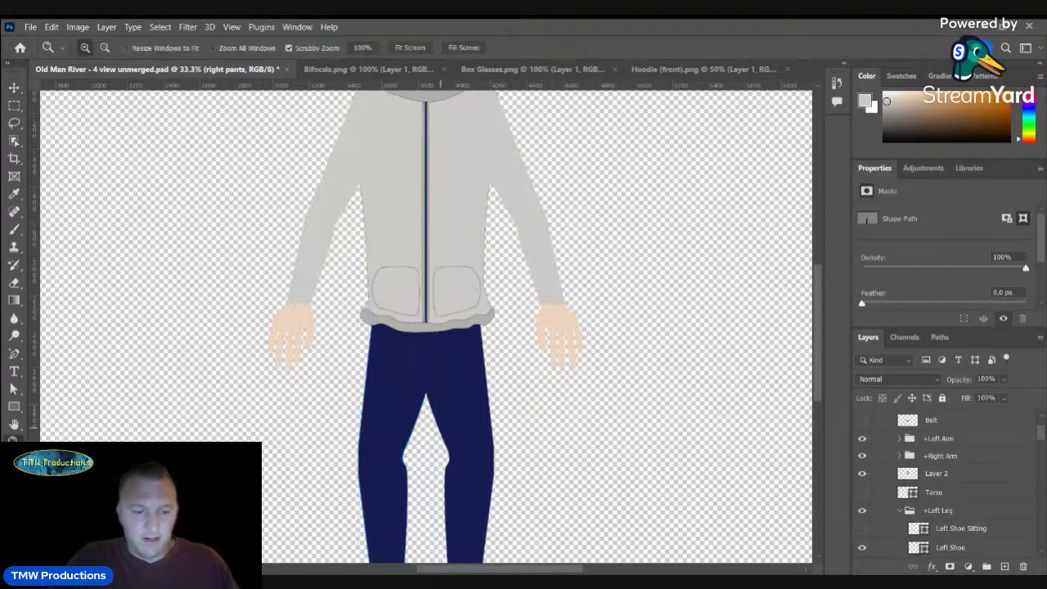
key("ctrl+minus")
key("ctrl+minus")
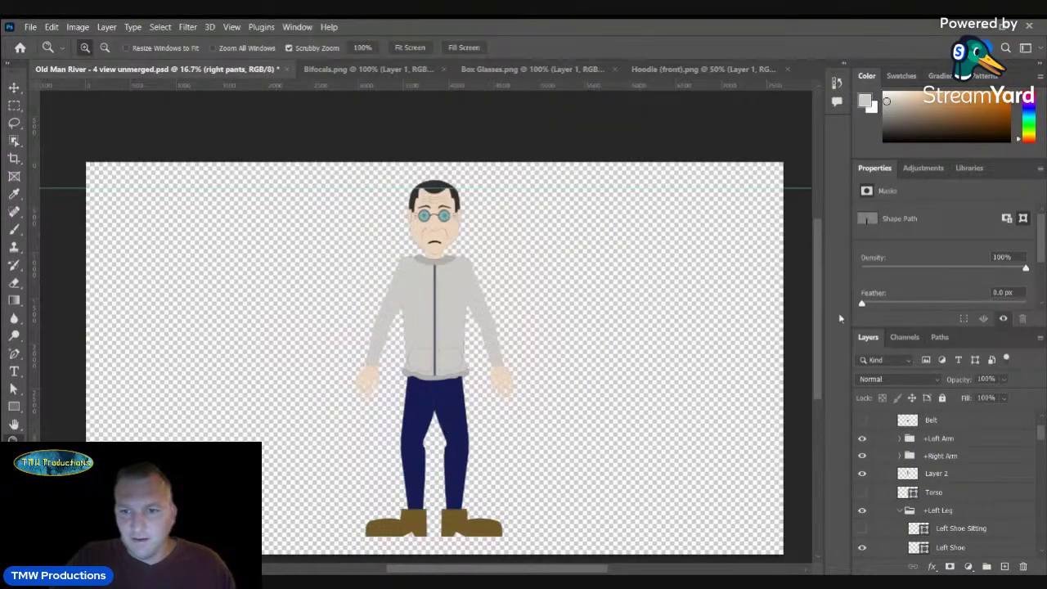
scroll(816, 342, "down", 1)
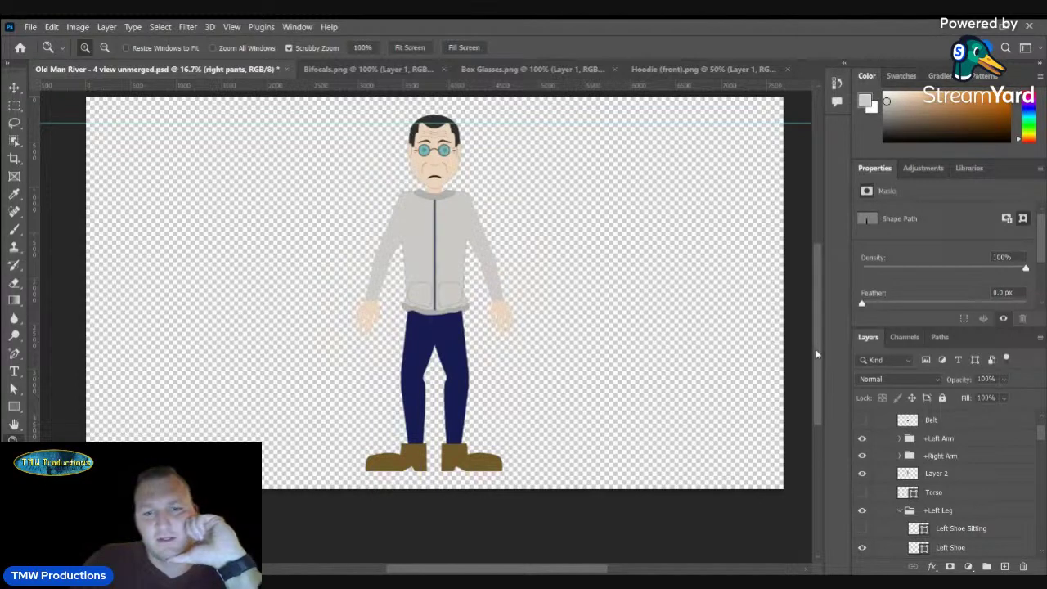
left_click_drag(815, 349, 818, 341)
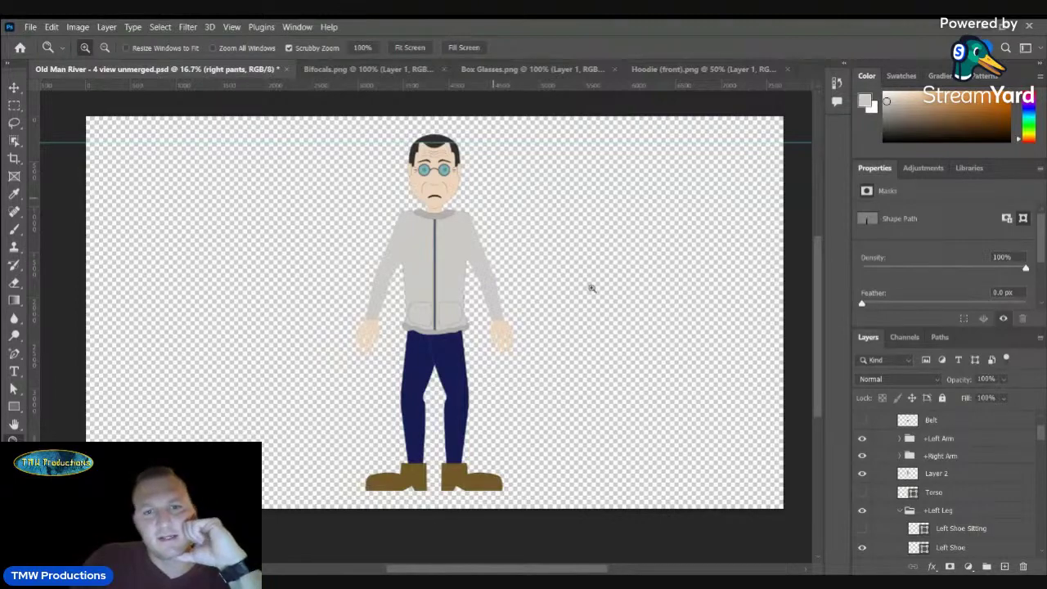
left_click(444, 230)
left_click(444, 230)
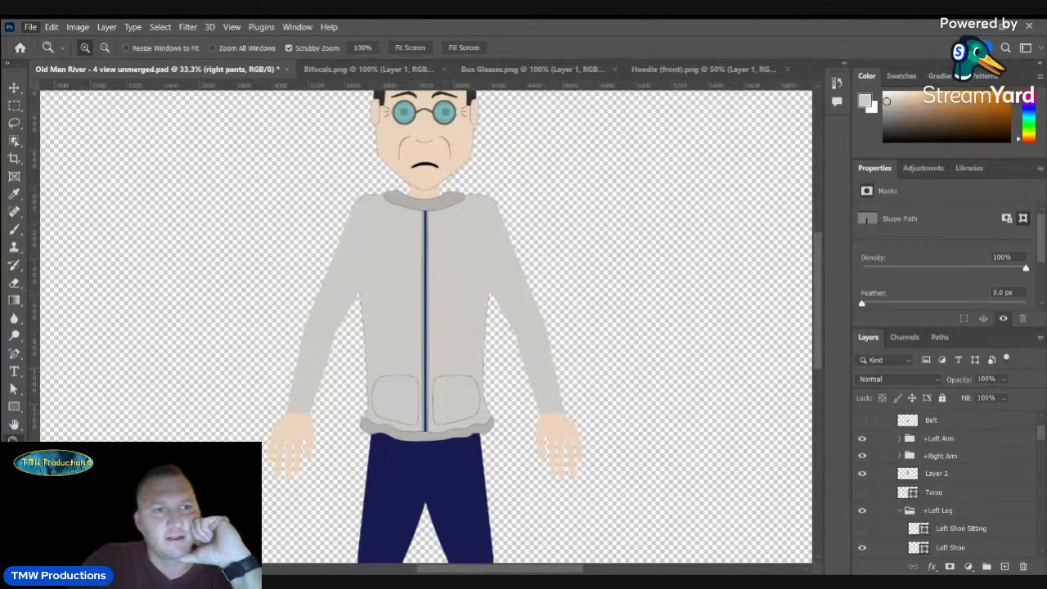
- Browse the Clothing assets folder for further items without opening any file
mouse_move(82, 102)
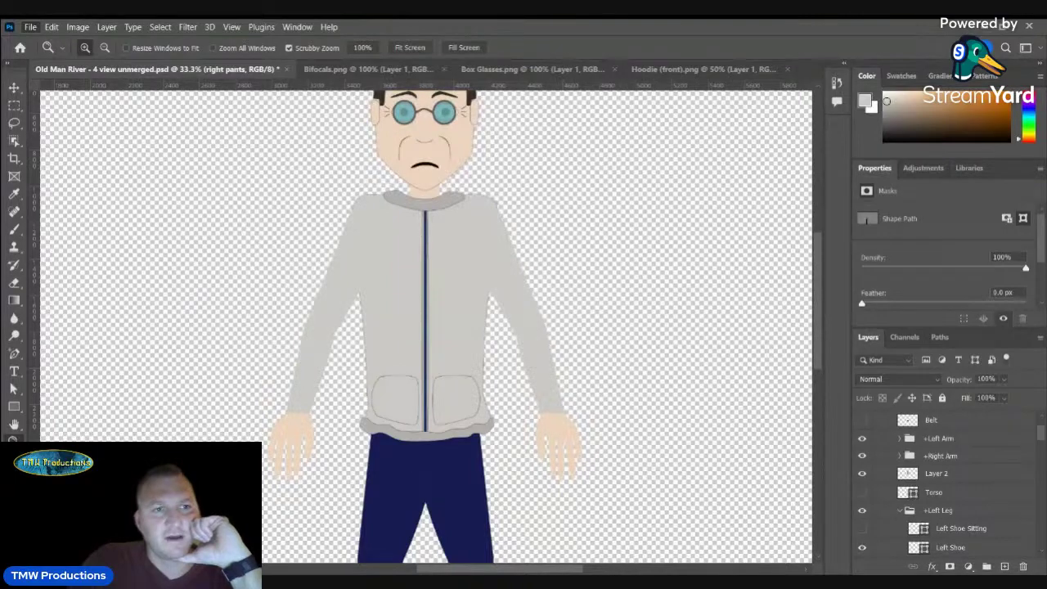
left_click(49, 54)
scroll(458, 248, "down", 5)
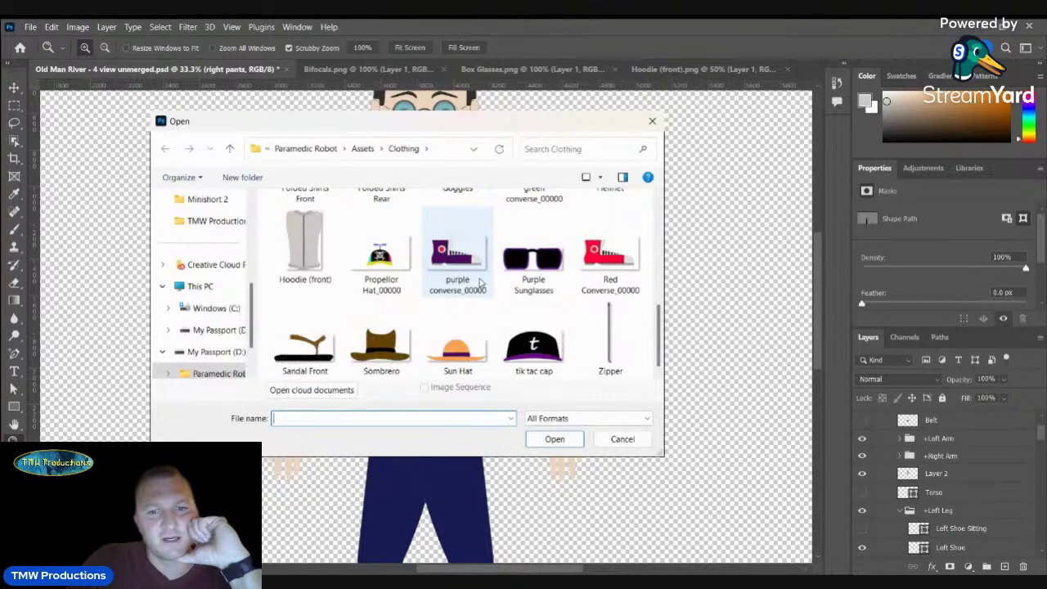
scroll(470, 278, "up", 5)
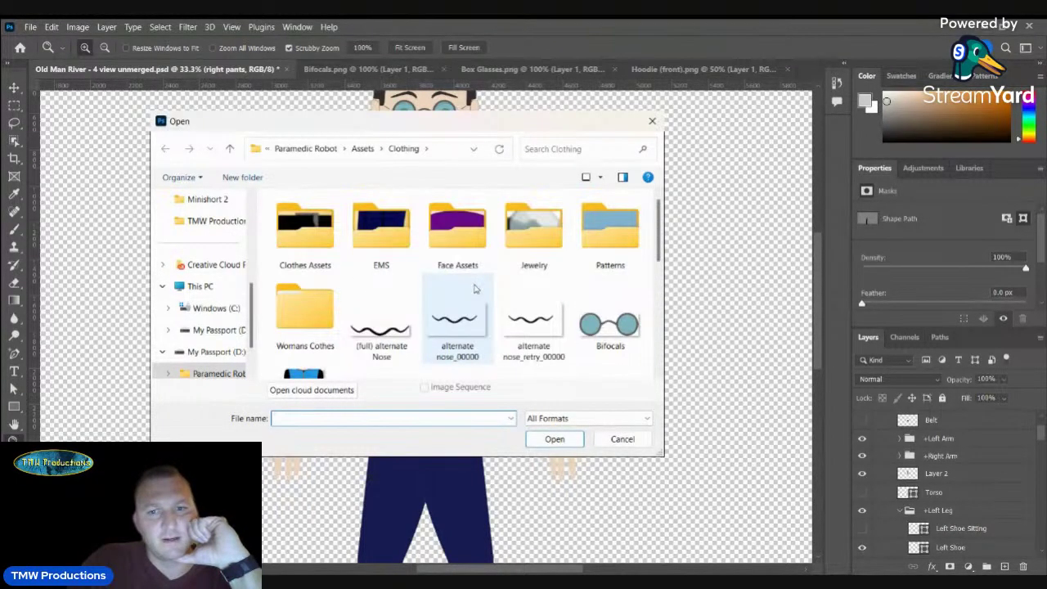
scroll(474, 289, "down", 3)
left_click(621, 438)
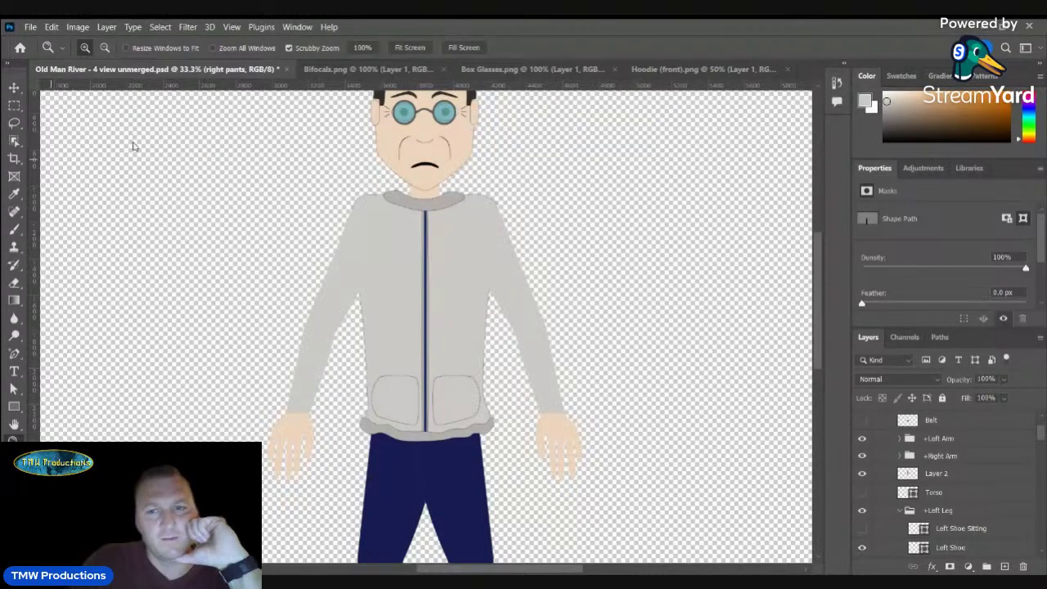
- Hide the Bifocals layer so the eyes on the front-facing head are uncovered
left_click_drag(817, 271, 821, 247)
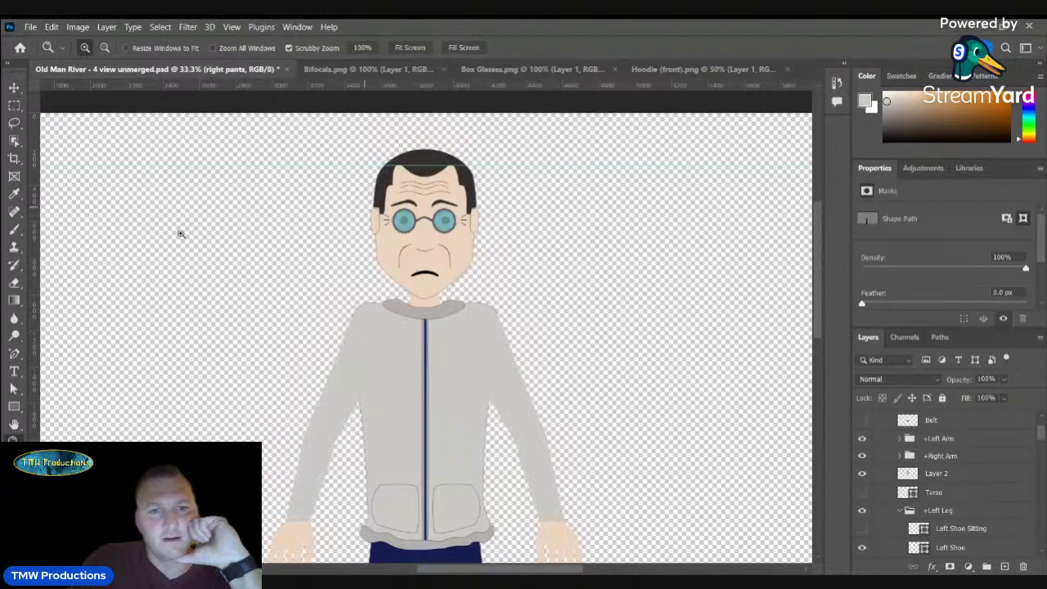
left_click(433, 221)
left_click(434, 221)
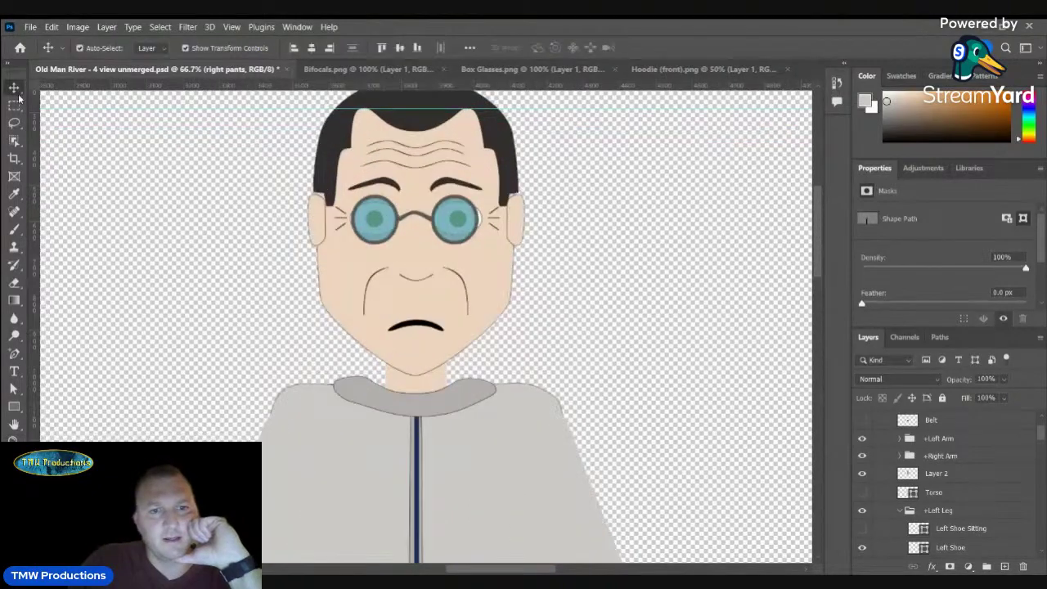
key("v")
left_click(374, 219)
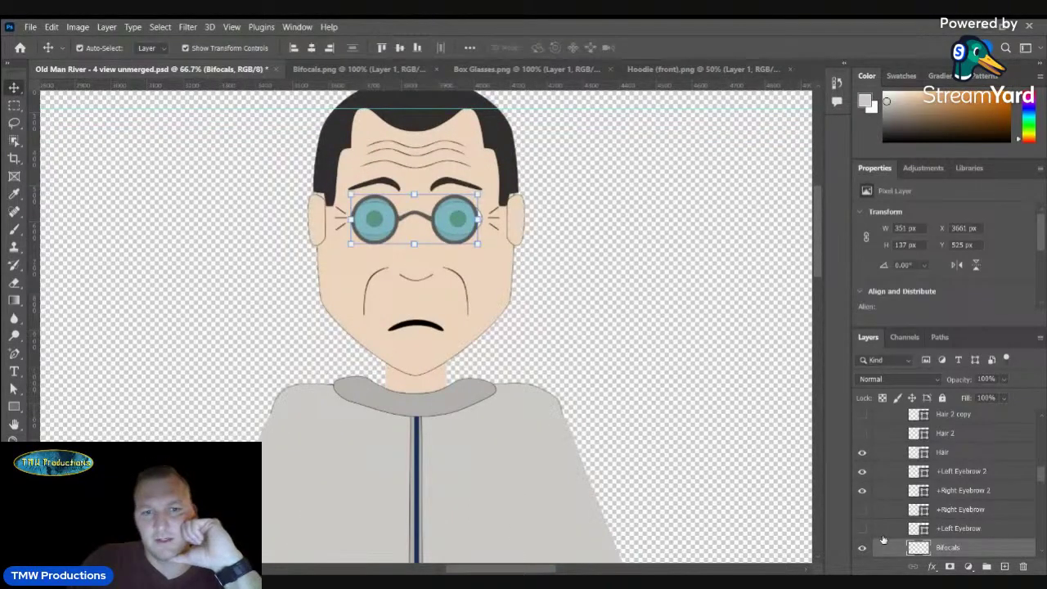
left_click(862, 547)
- Expand the Right Eye group and show its Top Right Eyelid and Right Bottom Eyelid layers
scroll(896, 467, "up", 3)
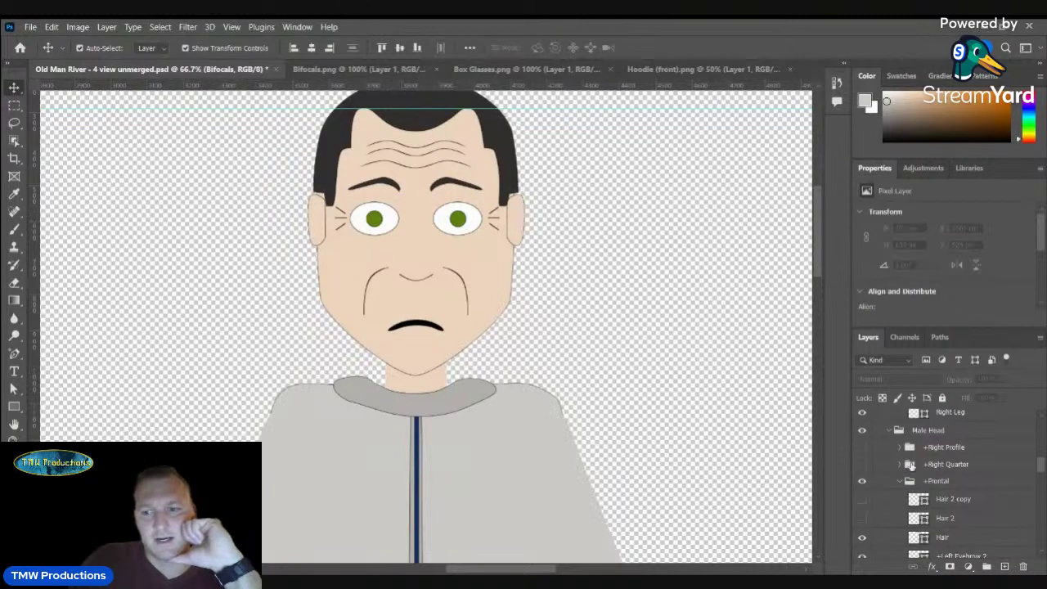
scroll(896, 466, "down", 3)
left_click(910, 463)
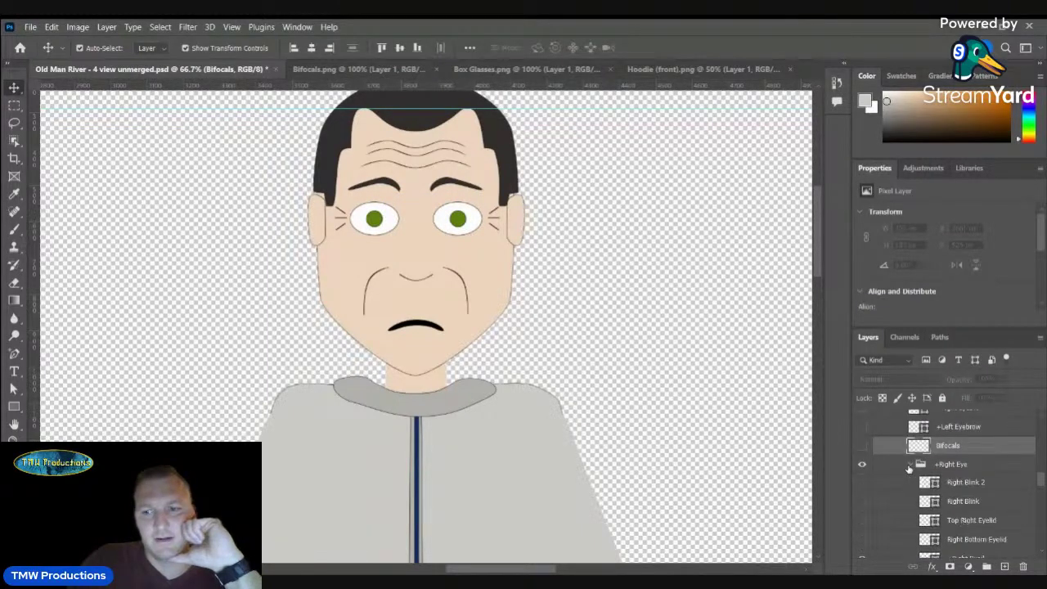
scroll(900, 474, "down", 2)
left_click(862, 488)
- Fill the Top Right Eyelid shape with the skin tone from the recently used colours
left_click(973, 469)
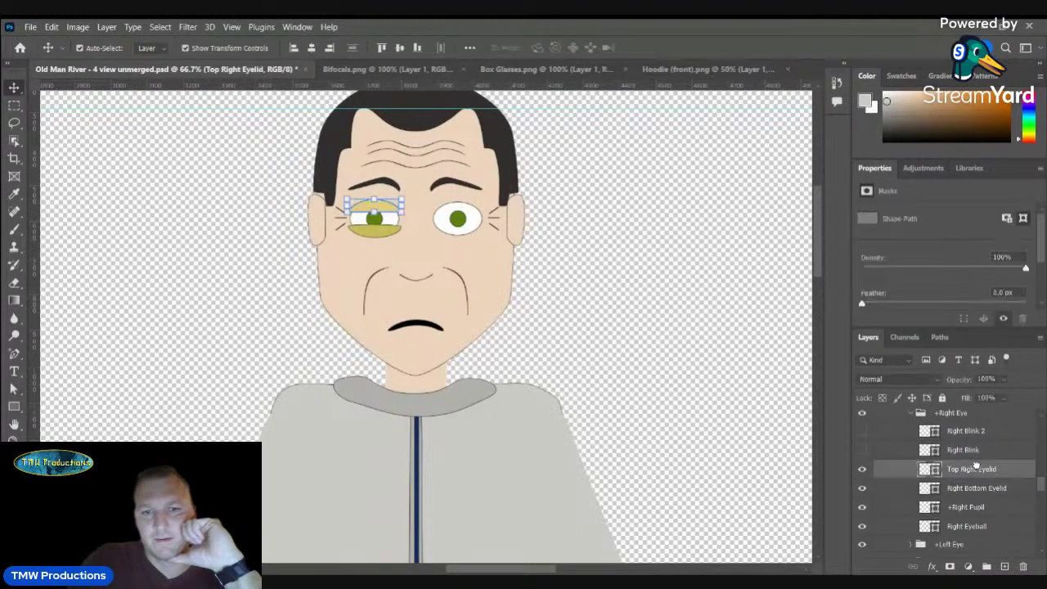
key("a")
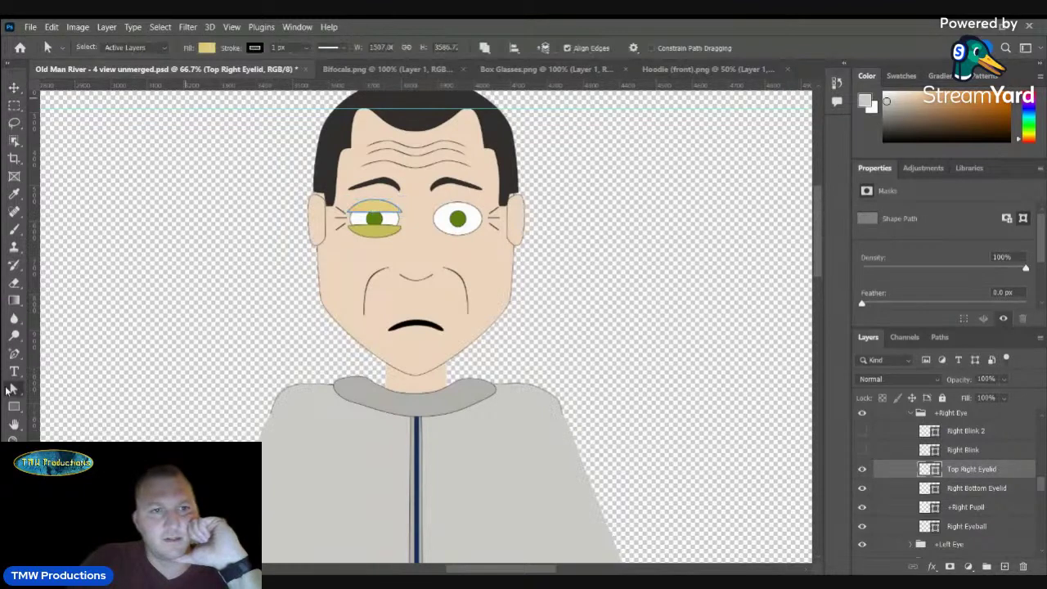
left_click(206, 48)
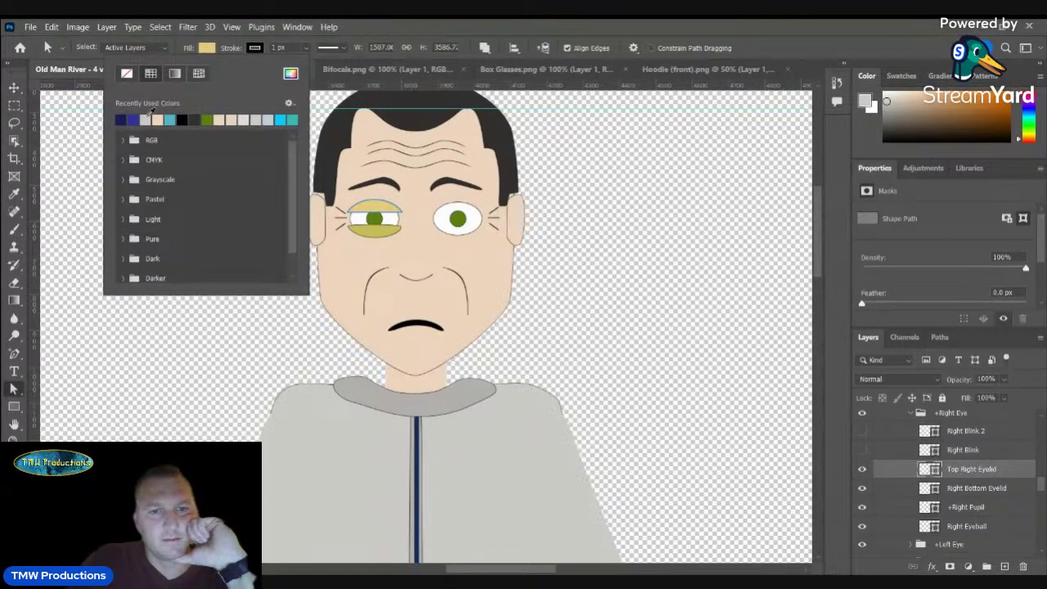
left_click(146, 119)
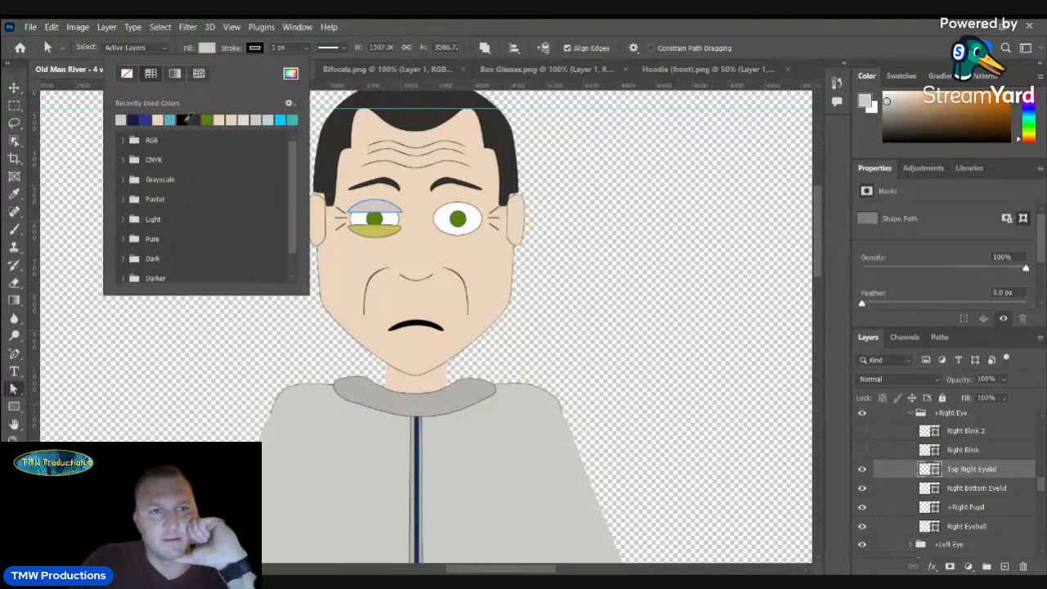
left_click(157, 120)
- Fill the Right Bottom Eyelid shape with the same recently used skin tone
left_click(973, 488)
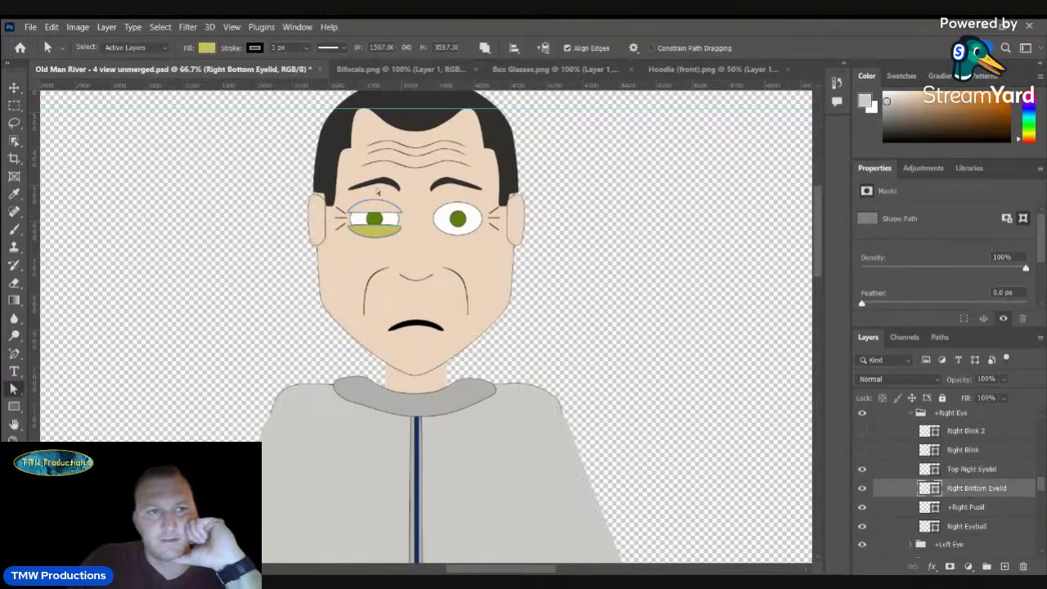
left_click(207, 47)
left_click(124, 119)
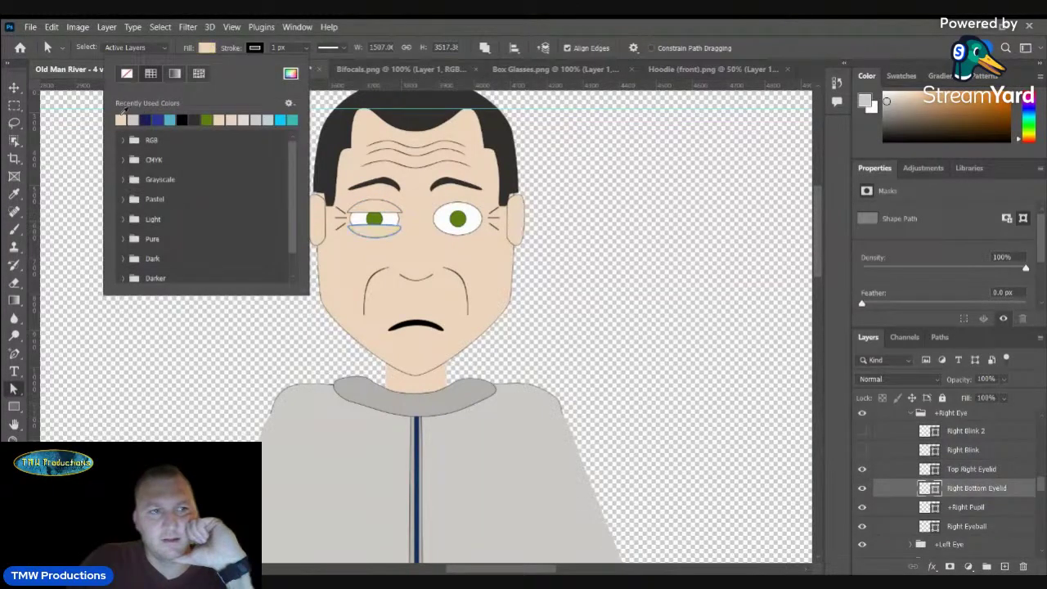
- Collapse the Right Eye group, then expand the Left Eye group and show its Top Left Eyelid and Left Bottom Eyelid layers
left_click(15, 89)
left_click(15, 89)
scroll(930, 452, "up", 1)
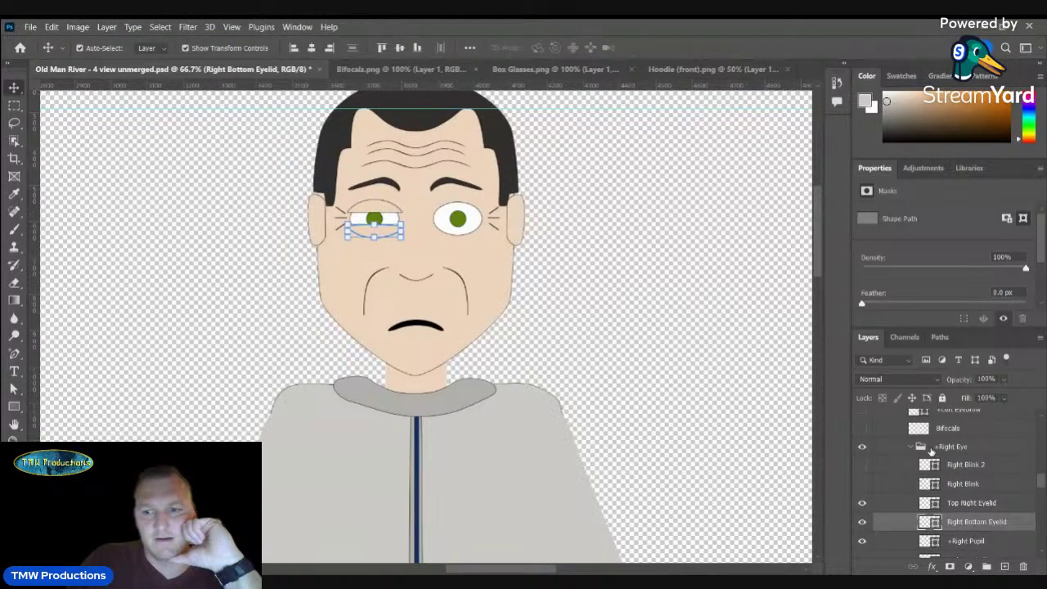
left_click(930, 450)
left_click(911, 447)
left_click(917, 468)
left_click(912, 466)
scroll(911, 470, "down", 2)
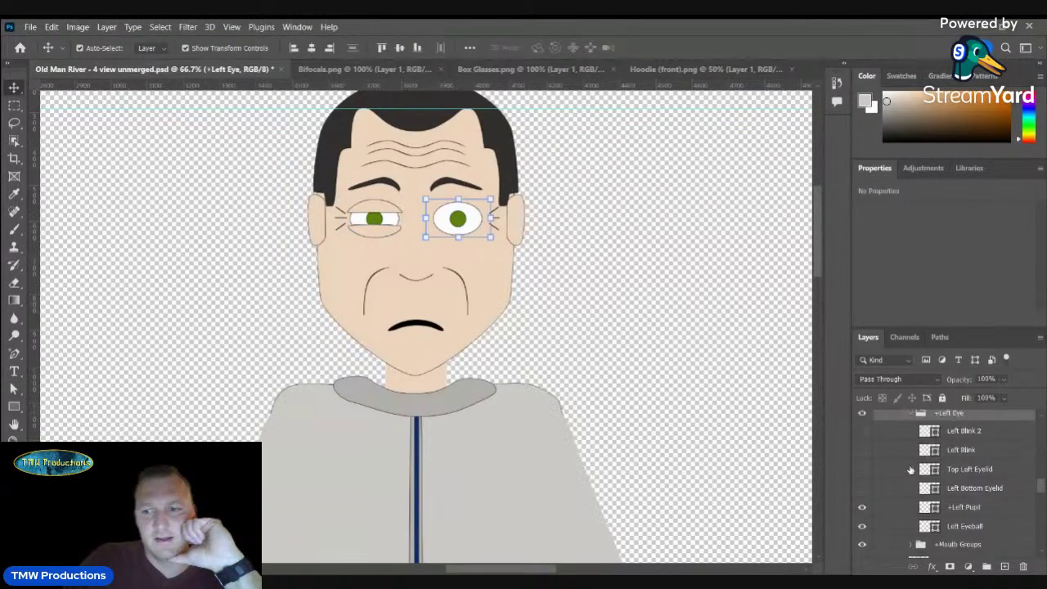
left_click(862, 469)
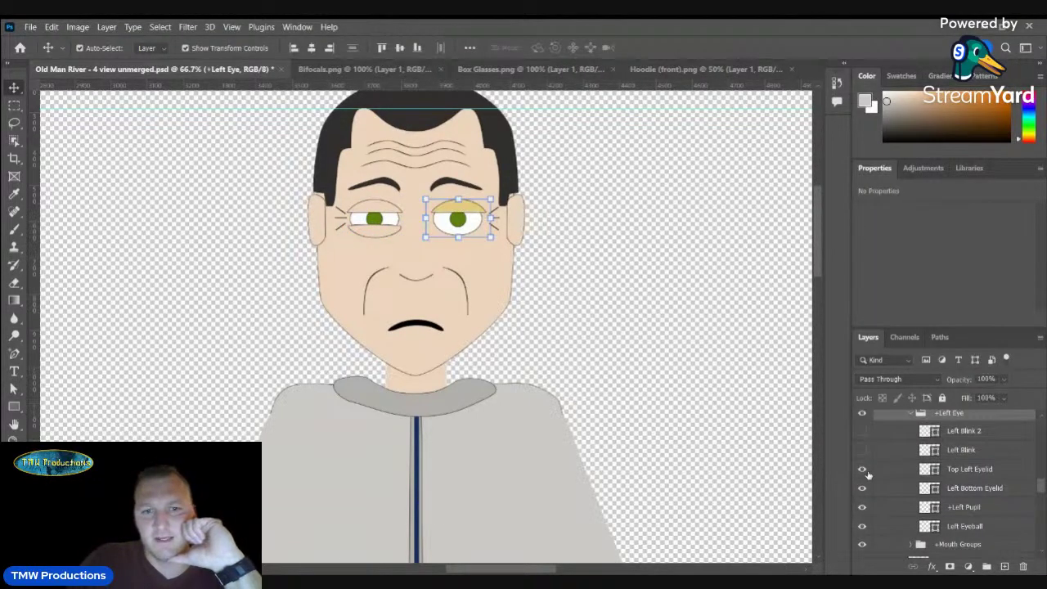
- Fill the Top Left Eyelid shape with the skin tone from the recently used colours
left_click(879, 471)
left_click(13, 391)
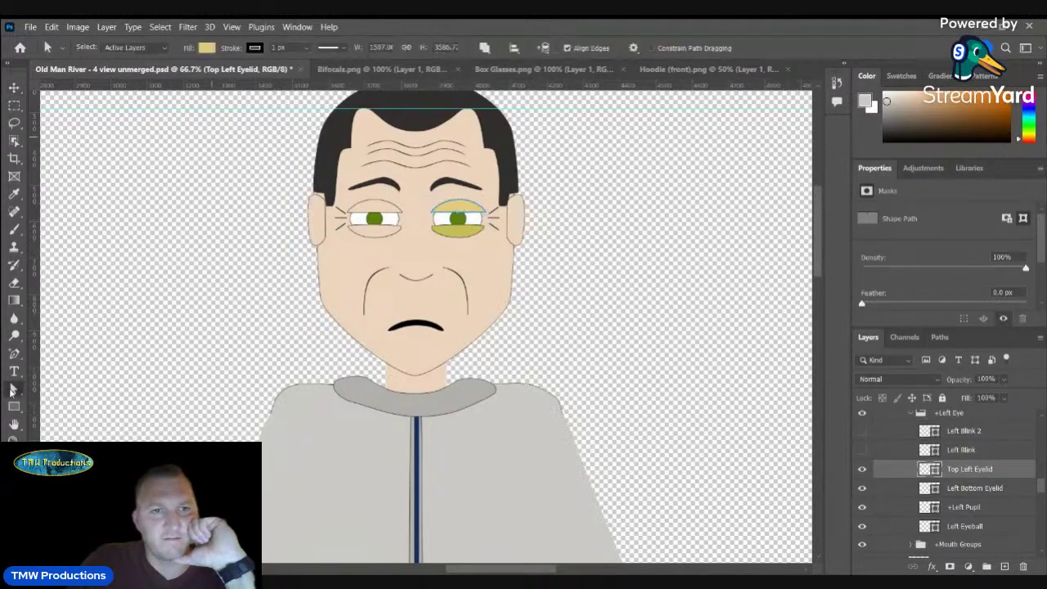
left_click(208, 49)
left_click(133, 120)
left_click(23, 95)
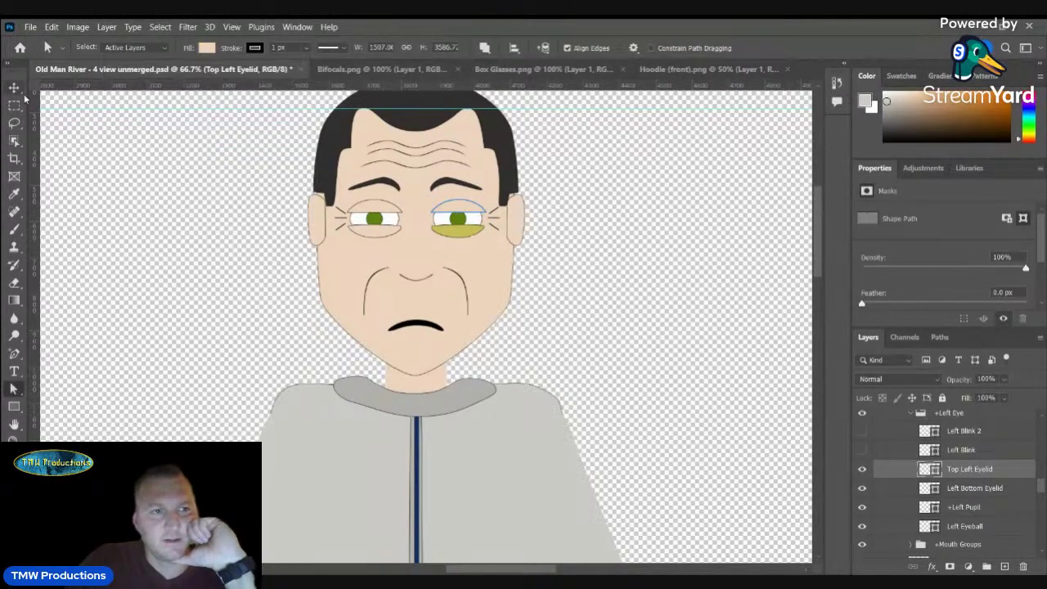
- Fill the Left Bottom Eyelid shape with the same recently used skin tone
left_click(972, 487)
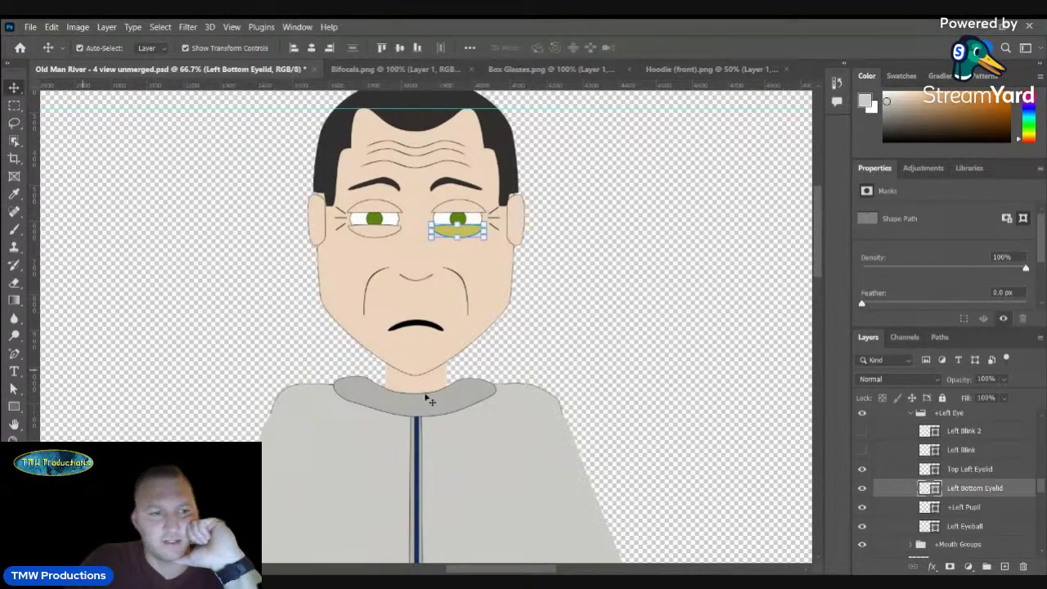
left_click(208, 49)
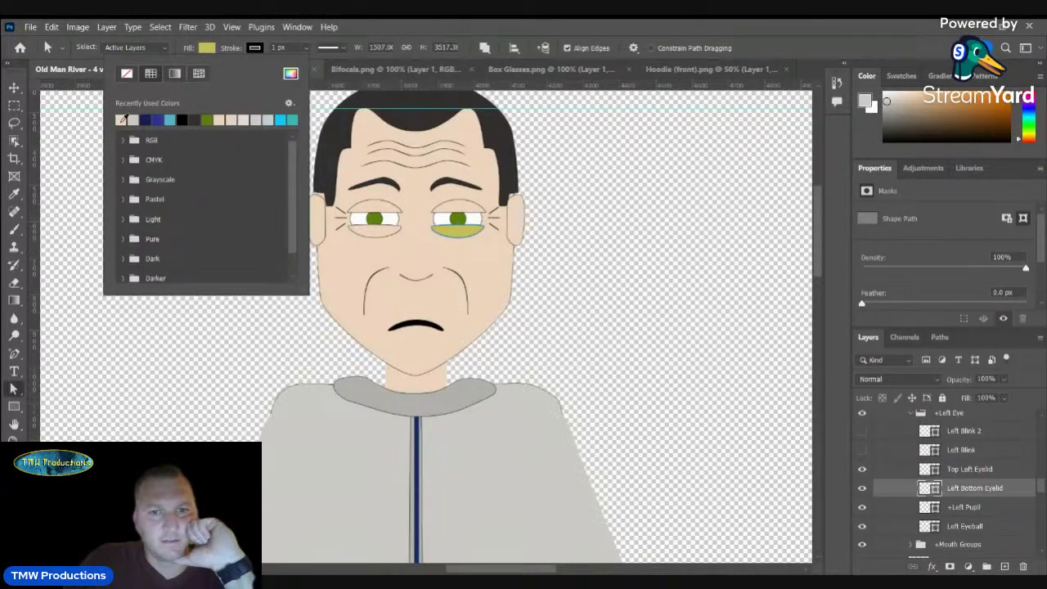
left_click(120, 120)
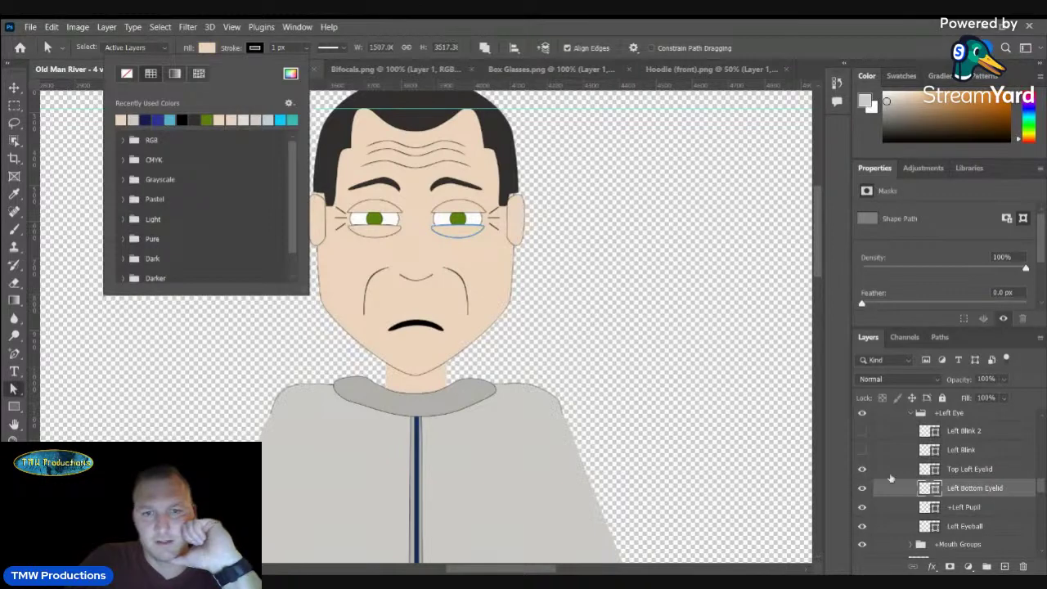
- Compare the left eye with and without its Top Left Eyelid layer
left_click(862, 470)
scroll(870, 475, "up", 1)
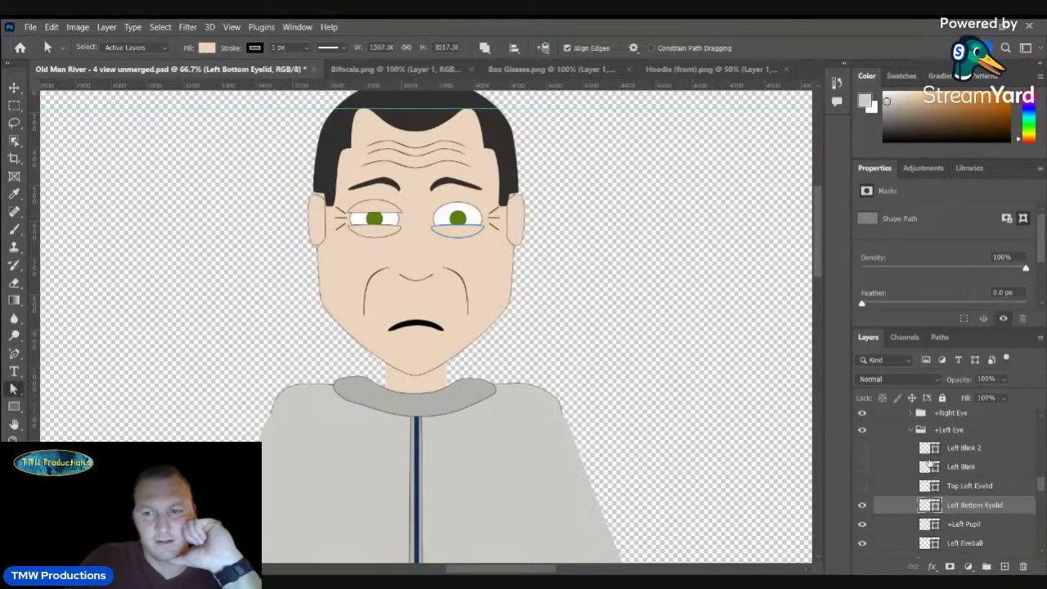
left_click(862, 486)
- Show the Bifocals layer on the front-facing head again
scroll(875, 483, "up", 4)
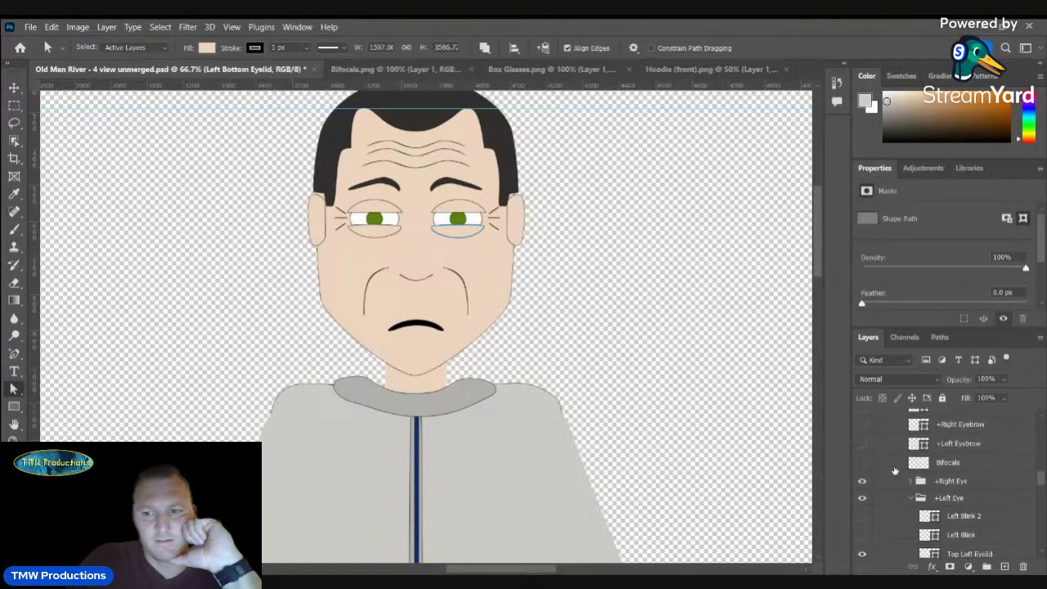
left_click(862, 462)
key("z")
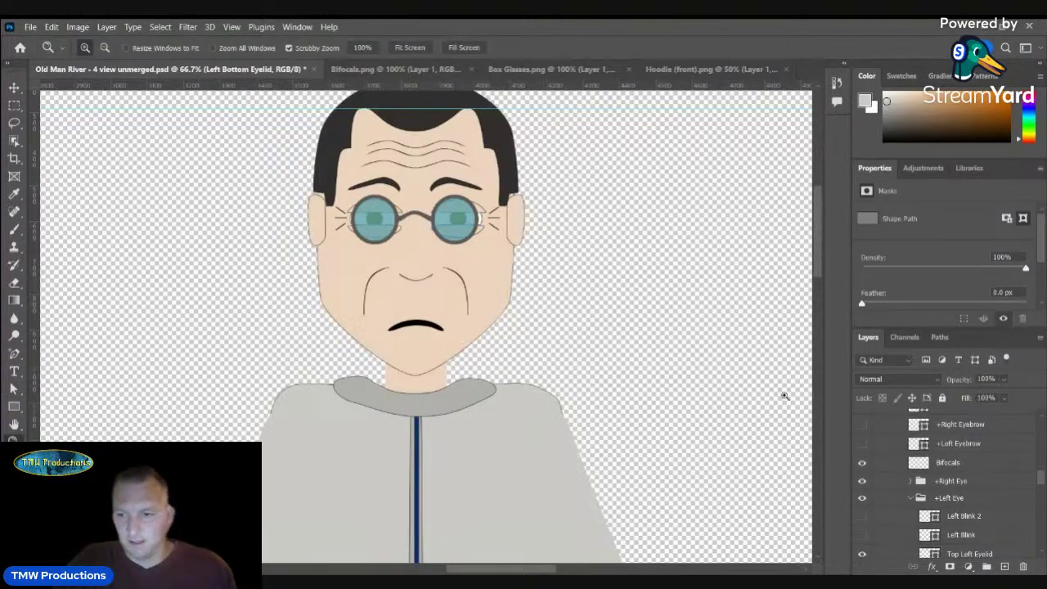
- Hide the Top Left Eyelid layer and, in the expanded Right Eye group, the Top Right Eyelid layer
scroll(933, 485, "down", 2)
scroll(933, 486, "down", 2)
left_click(863, 488)
scroll(863, 491, "down", 1)
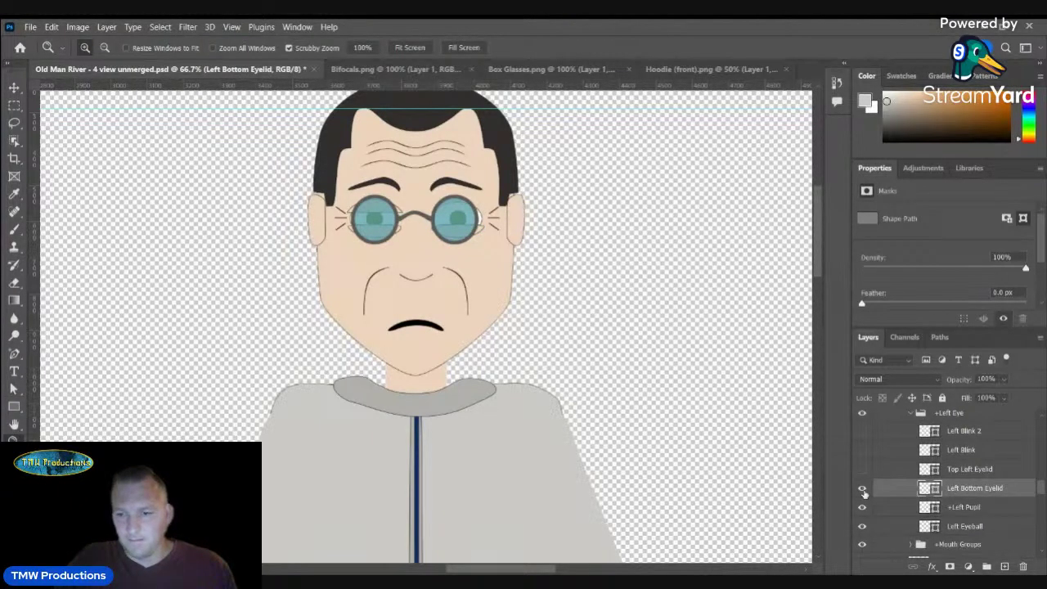
scroll(867, 489, "down", 3)
scroll(883, 484, "up", 5)
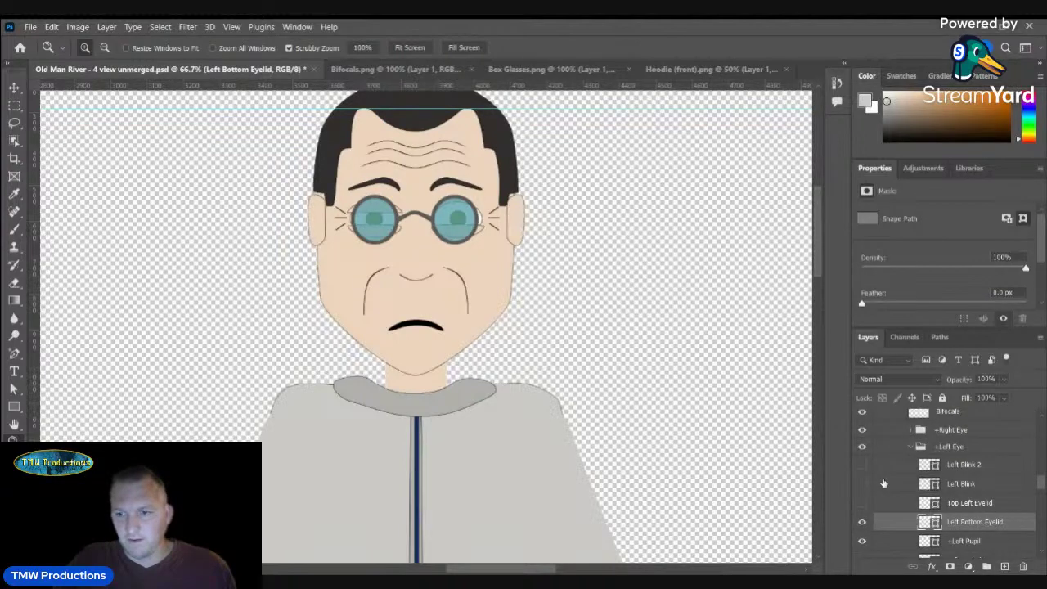
scroll(883, 483, "up", 2)
left_click(911, 465)
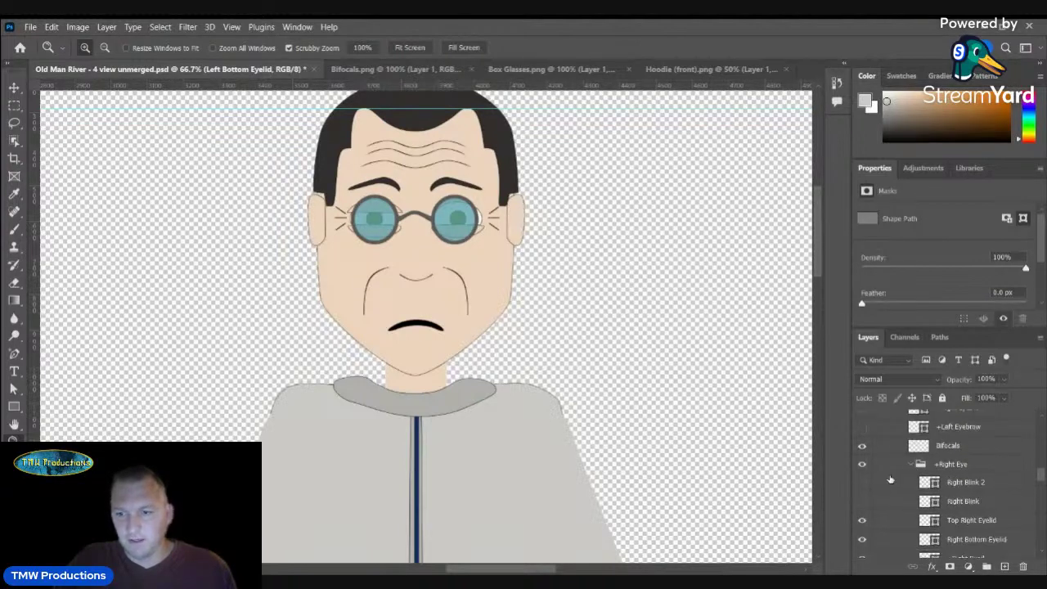
left_click(861, 521)
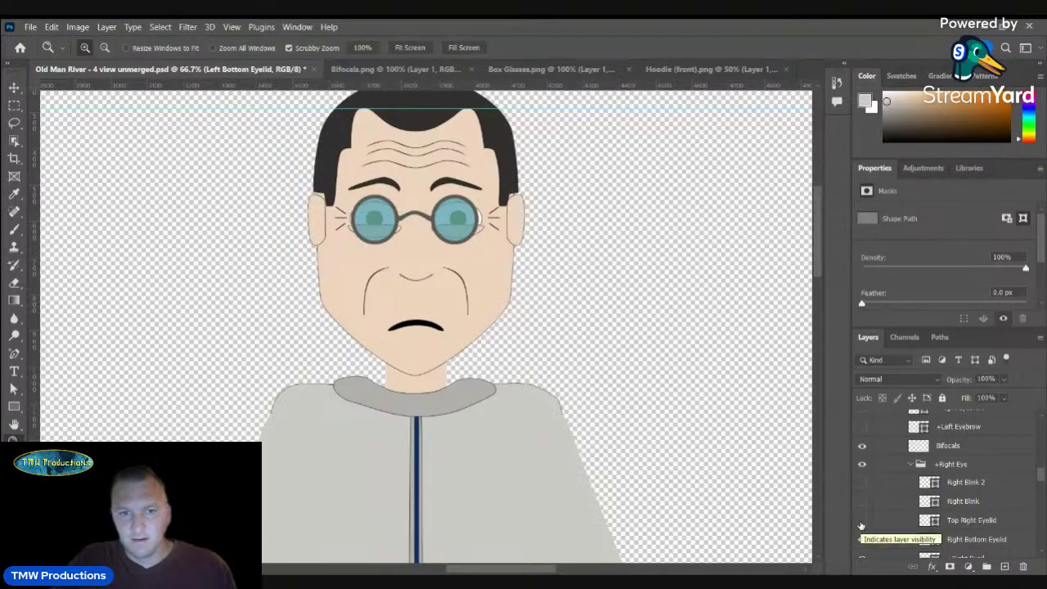
- Examine the whole front-facing figure from head to shoes
left_click(516, 370, "alt")
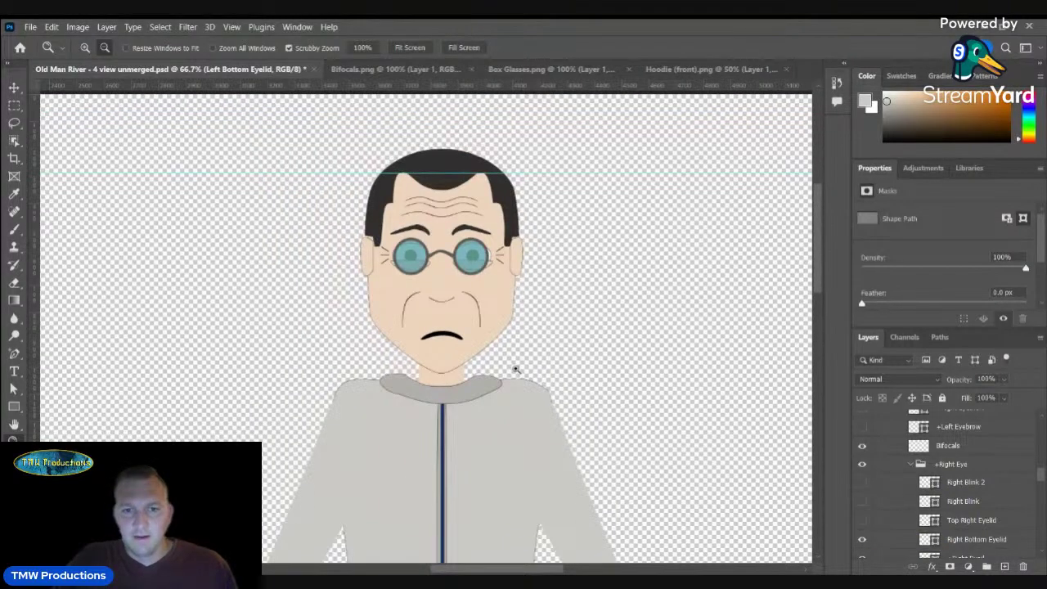
left_click(515, 370, "alt")
left_click(515, 370, "alt")
left_click_drag(820, 248, 820, 321)
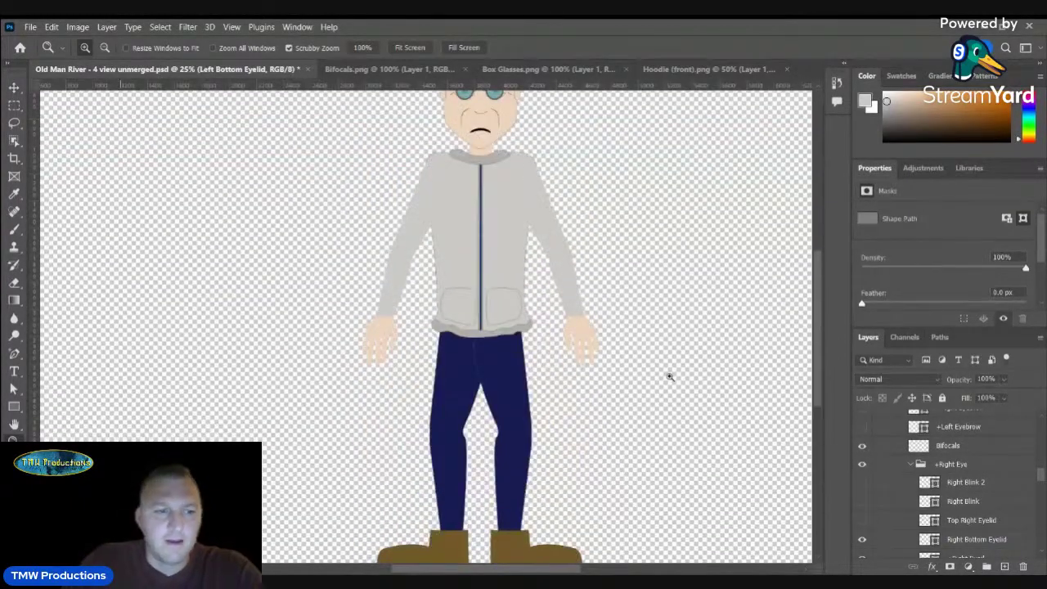
left_click(440, 378, "alt")
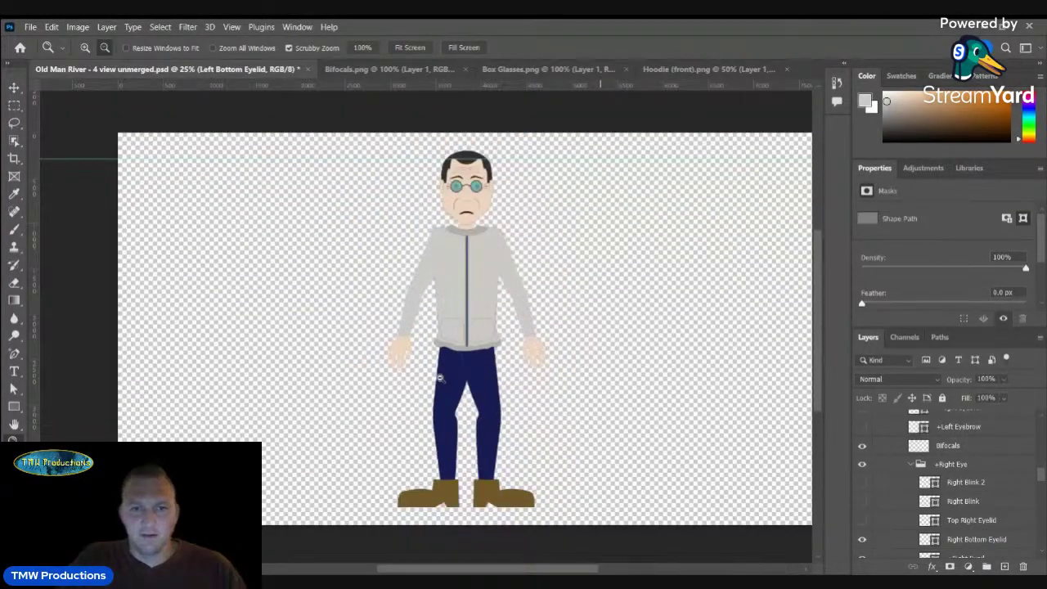
left_click(439, 378, "alt")
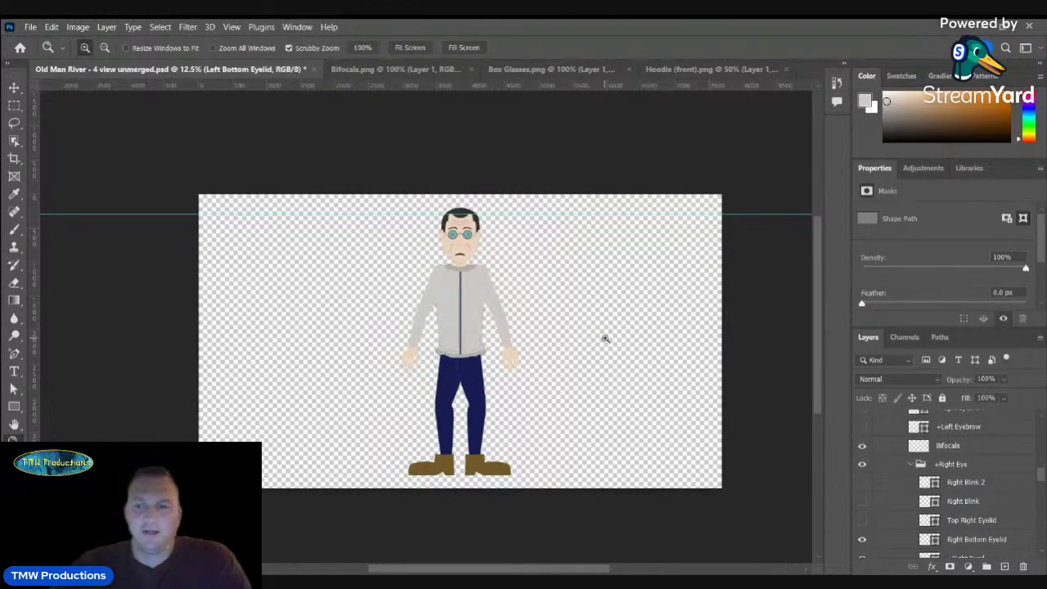
scroll(552, 342, "up", 3)
scroll(554, 338, "down", 1)
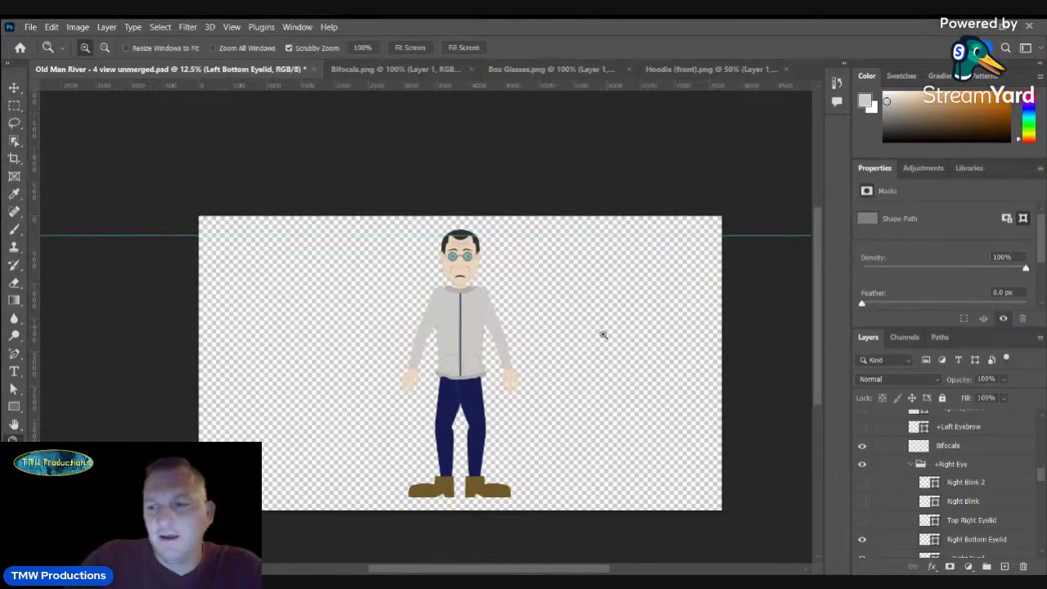
- Collapse the +Frontal group inside the Male Head group
scroll(938, 464, "up", 10)
scroll(938, 464, "up", 5)
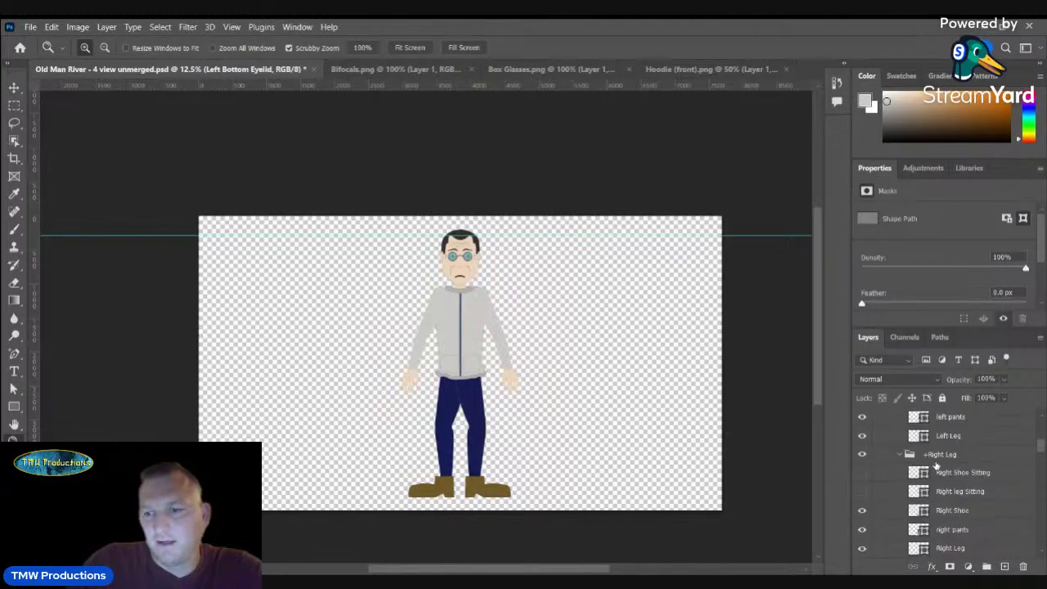
scroll(938, 467, "down", 9)
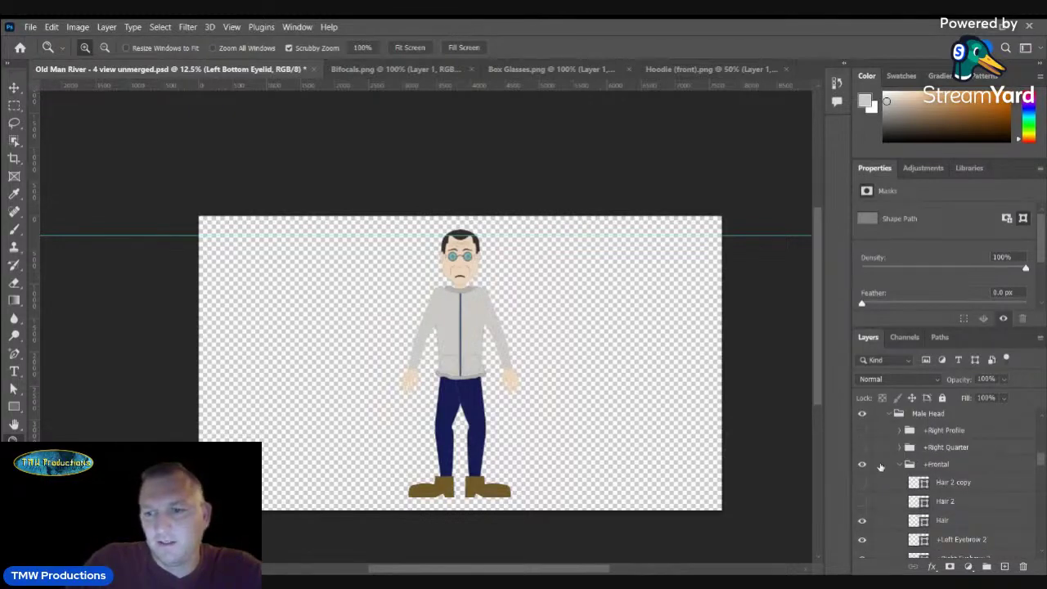
left_click(899, 465)
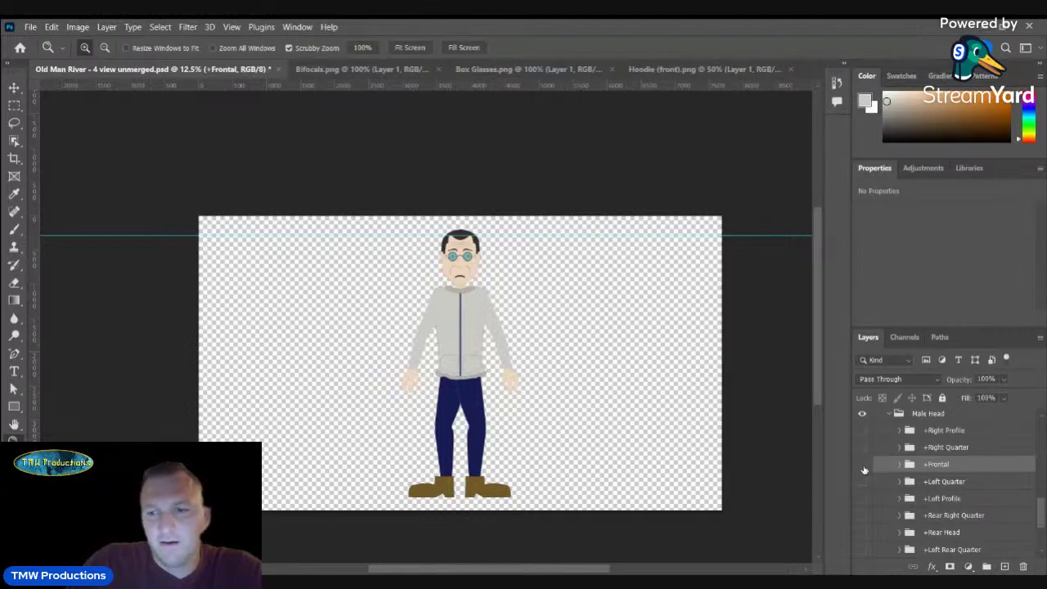
- Preview the +Right Quarter head on the body in place of the +Frontal head, and switch back to +Frontal
left_click(862, 463)
left_click(862, 449)
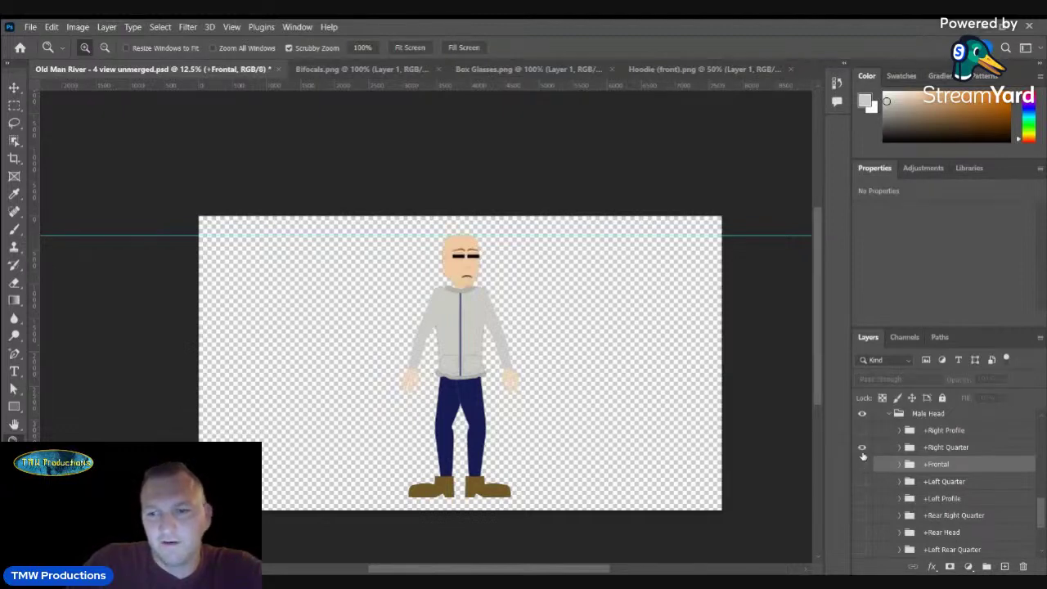
left_click(862, 448)
left_click(863, 463)
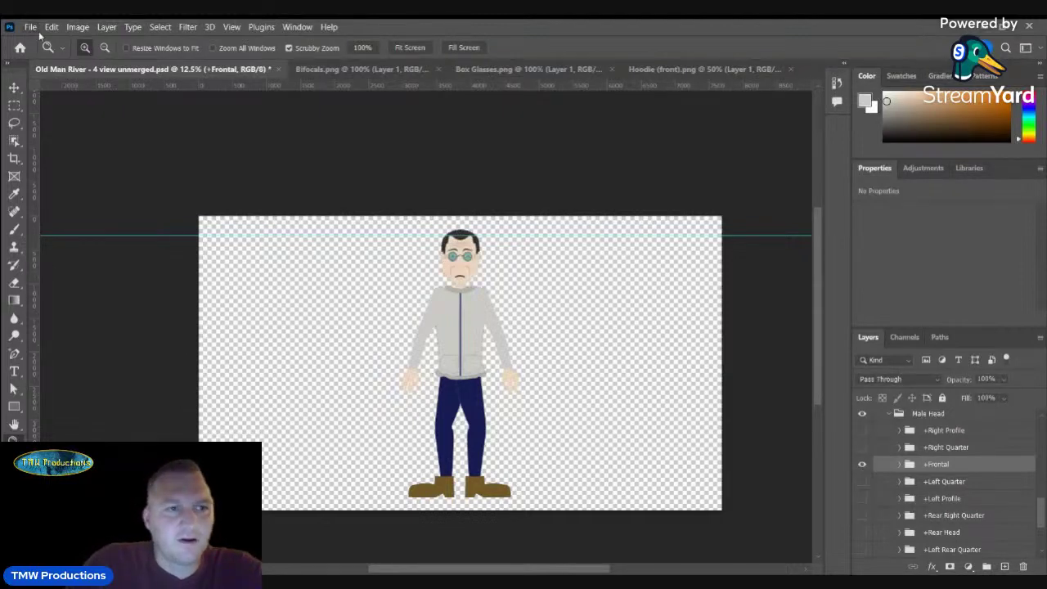
- Save the character document
key("ctrl+s")
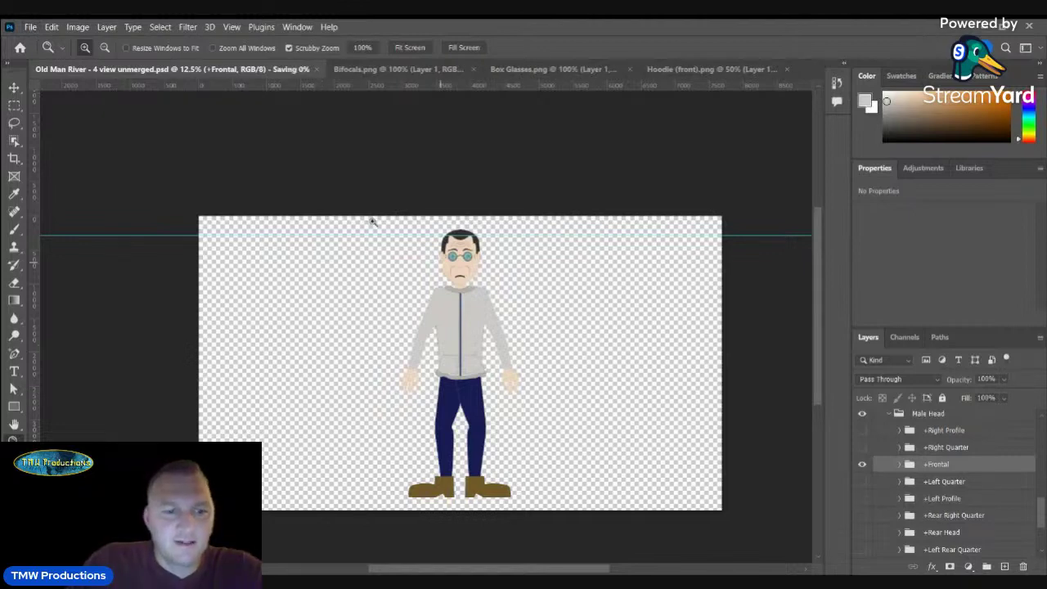